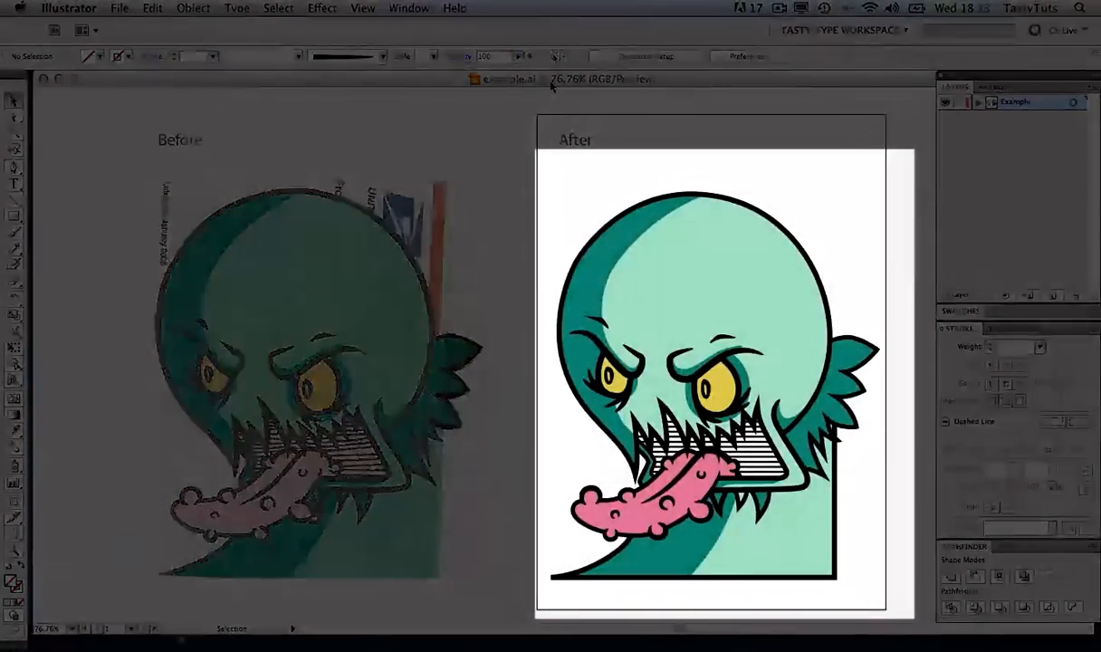
# Examine the vector paths of the After illustration by selecting its head and mouth shapes
pyautogui.click(707, 259)
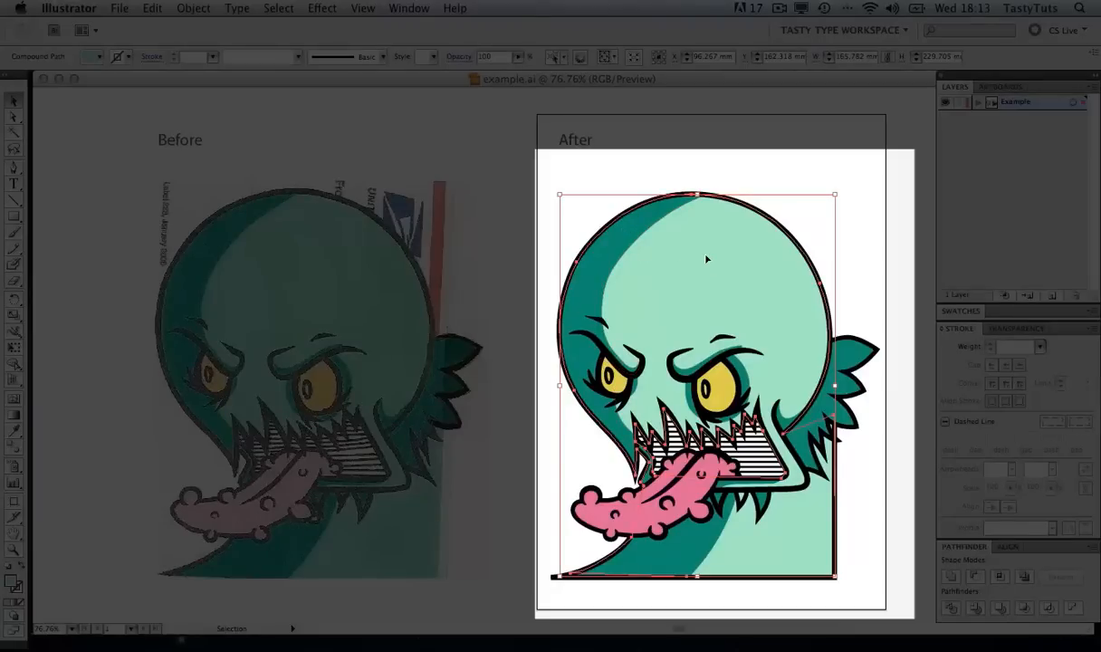
pyautogui.click(669, 503)
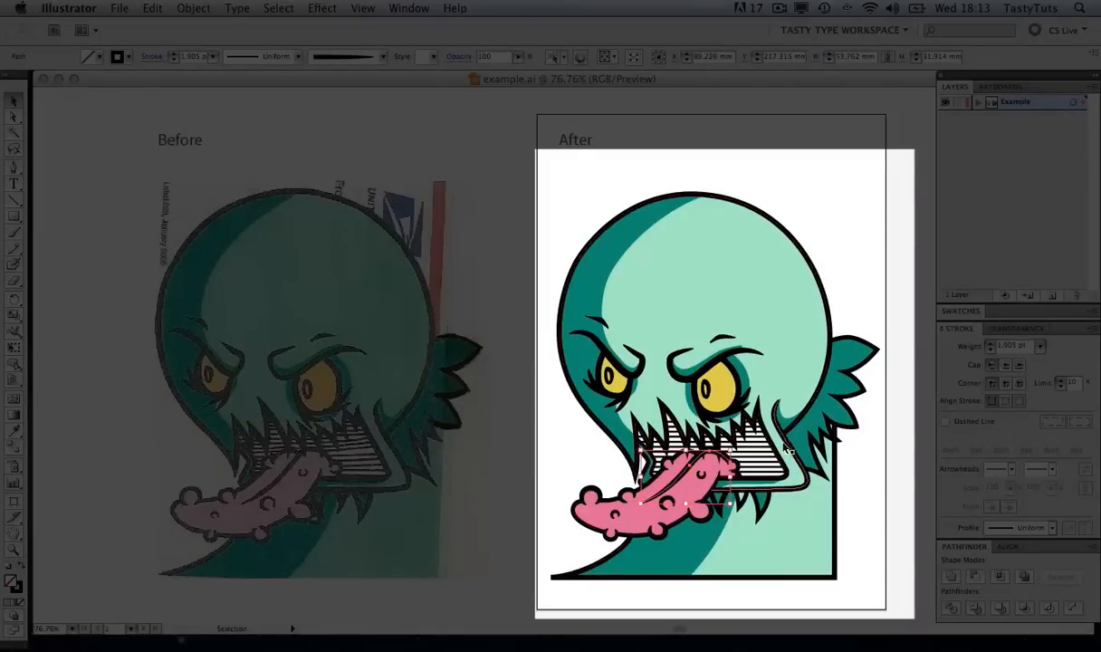
pyautogui.click(813, 459)
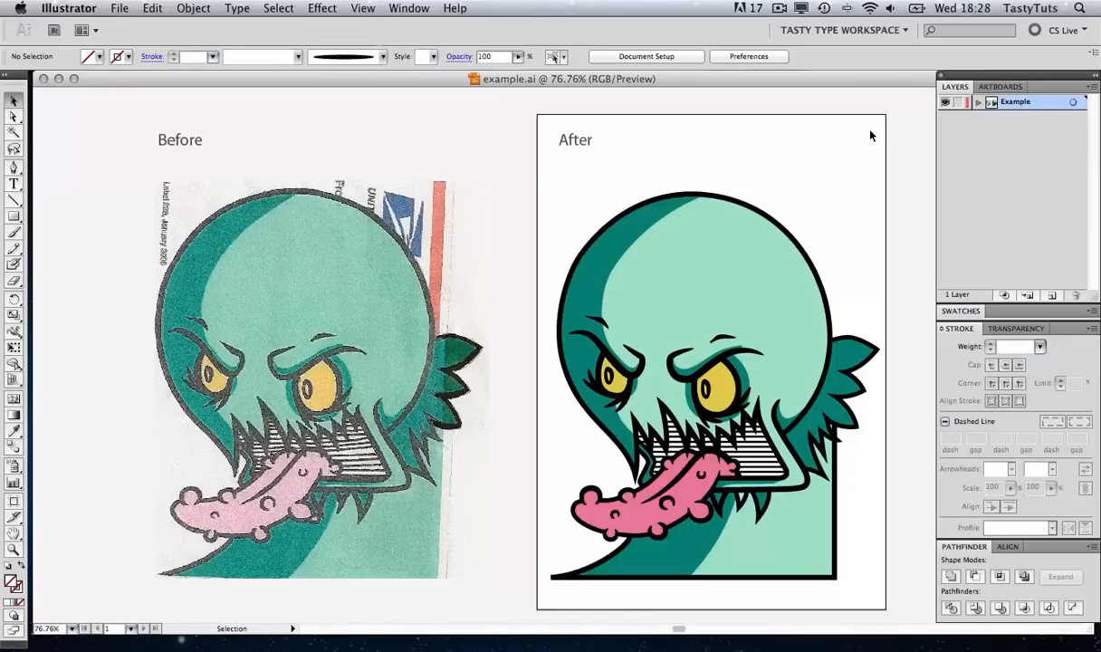
# Copy the scanned Before image and create a new A4 print document with one artboard
pyautogui.click(445, 190)
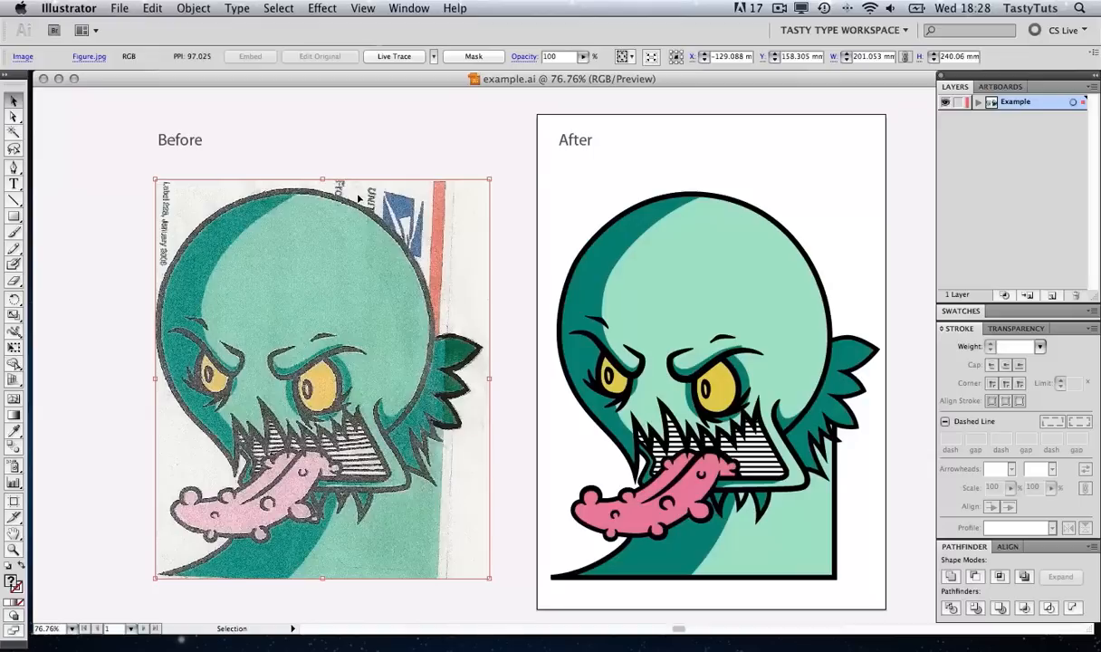
pyautogui.press('super+c')
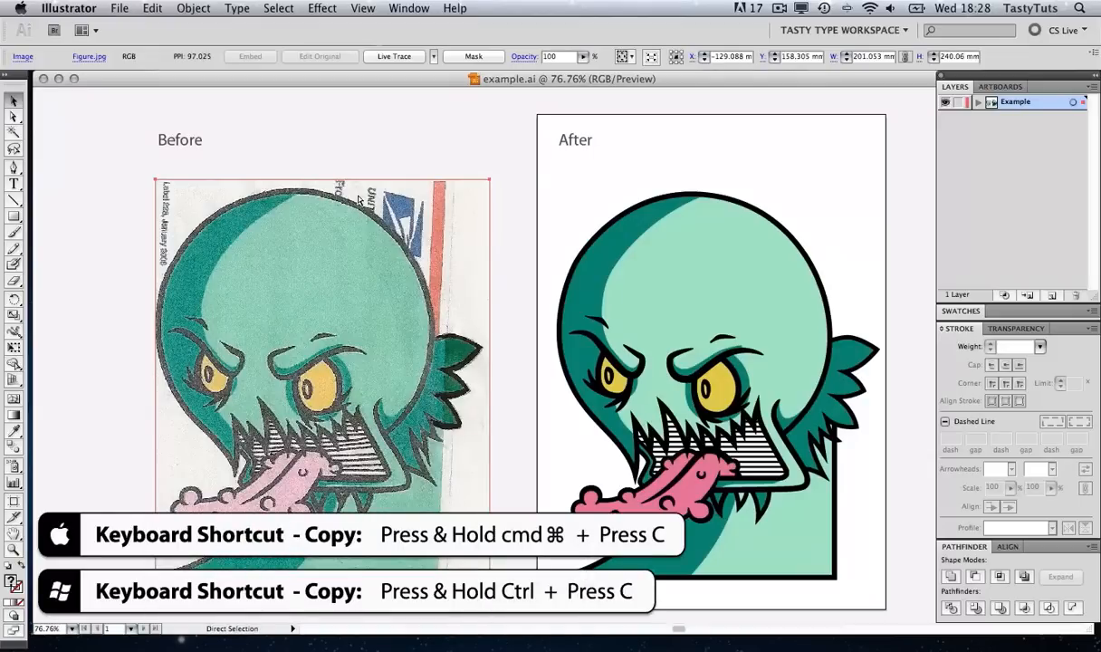
pyautogui.click(121, 8)
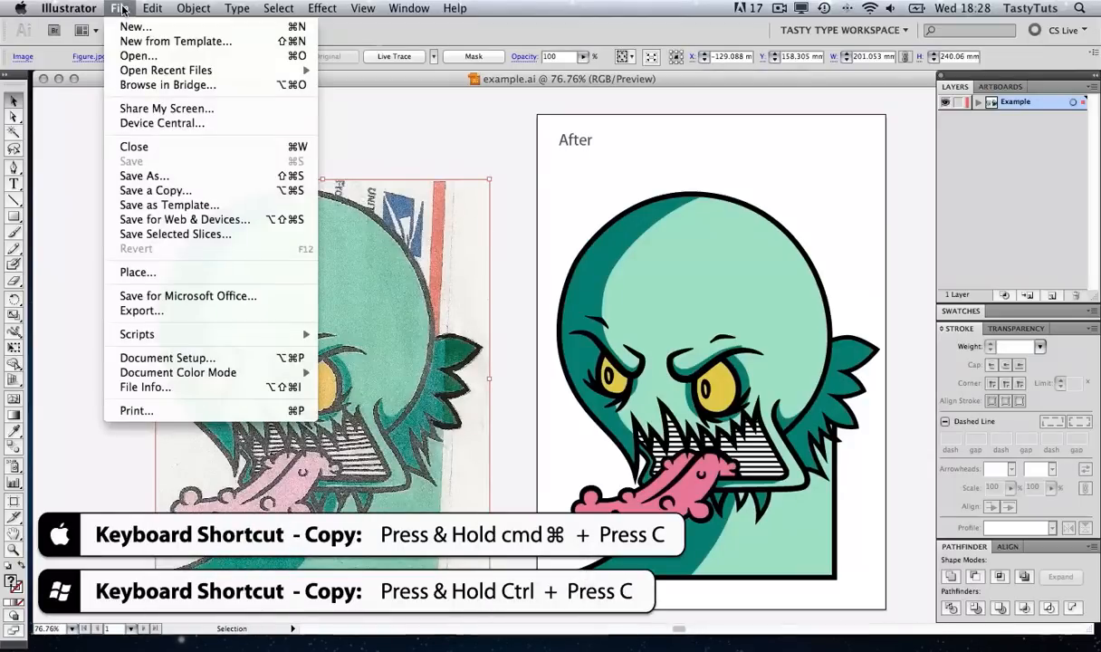
pyautogui.click(127, 26)
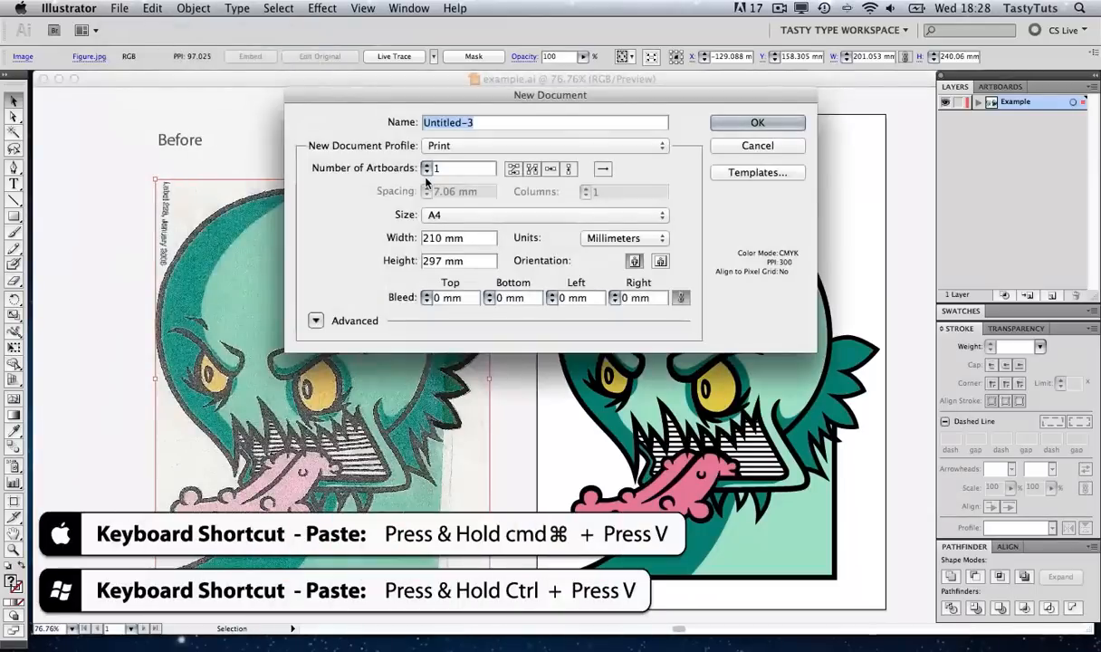
pyautogui.click(757, 124)
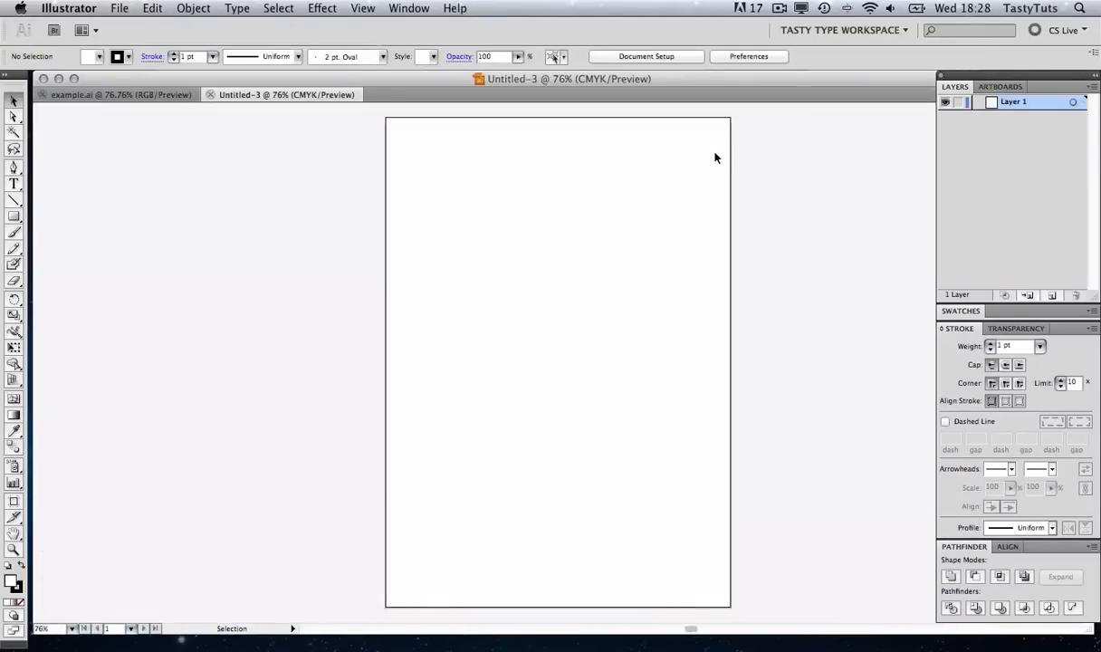
# Paste the copied scan onto the new document's artboard and deselect it
pyautogui.press('a')
pyautogui.press('super+v')
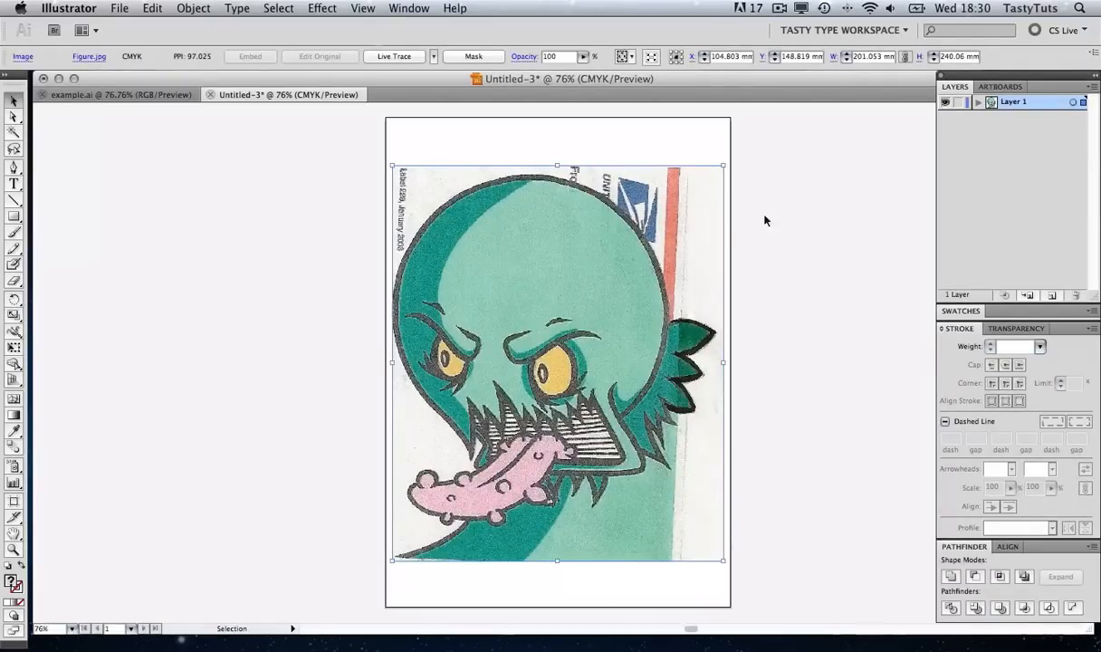
pyautogui.click(789, 208)
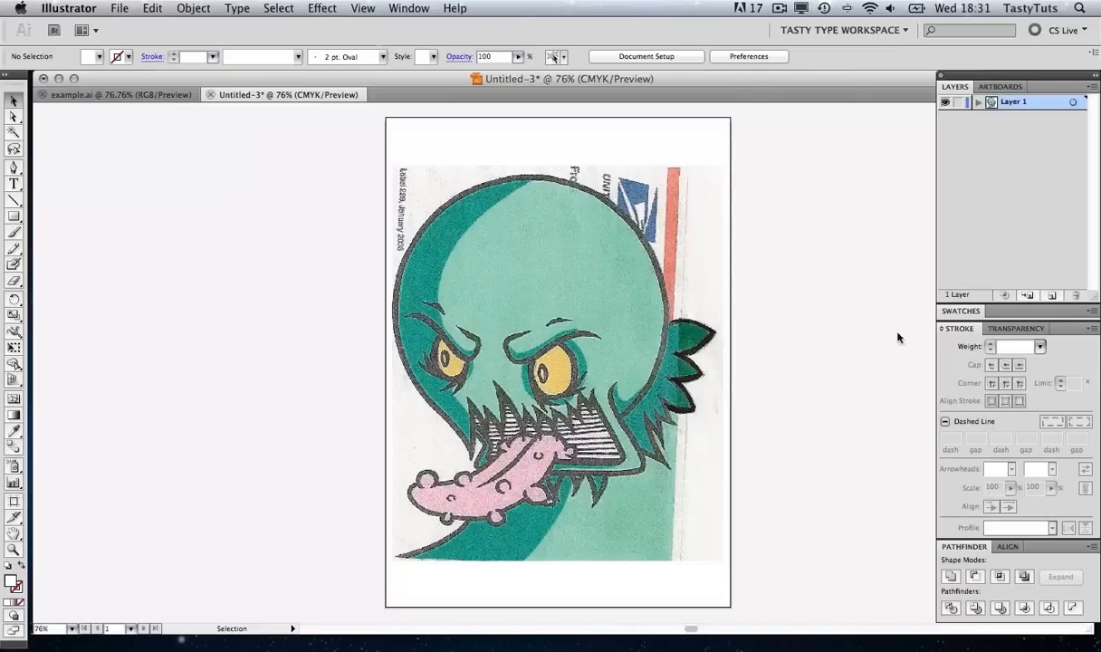
pyautogui.click(408, 8)
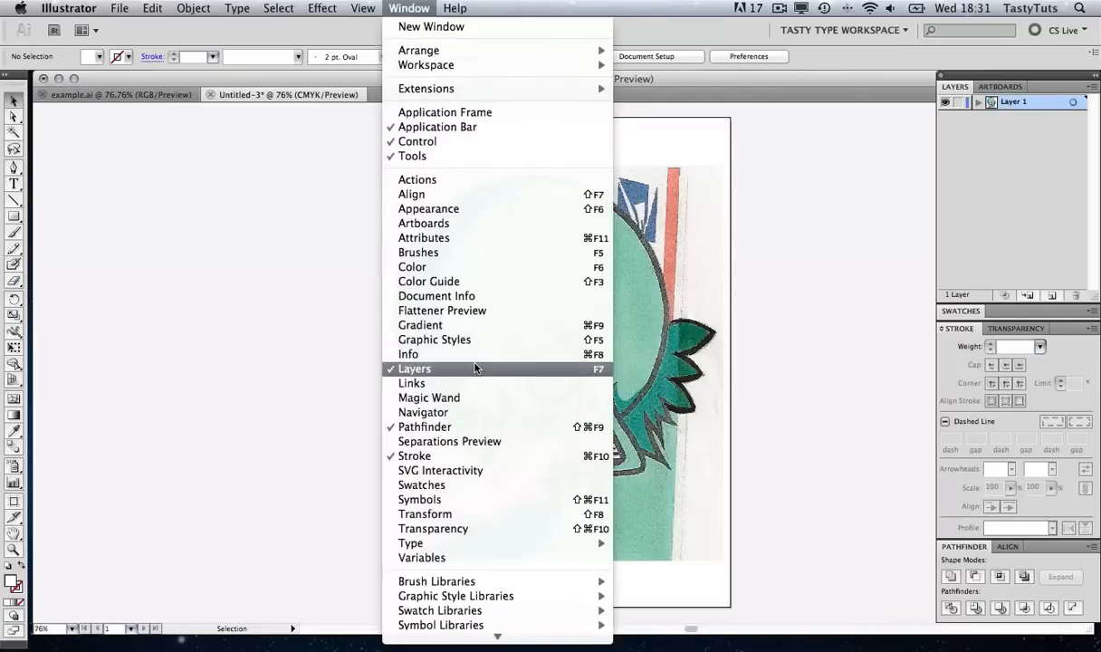
pyautogui.click(824, 194)
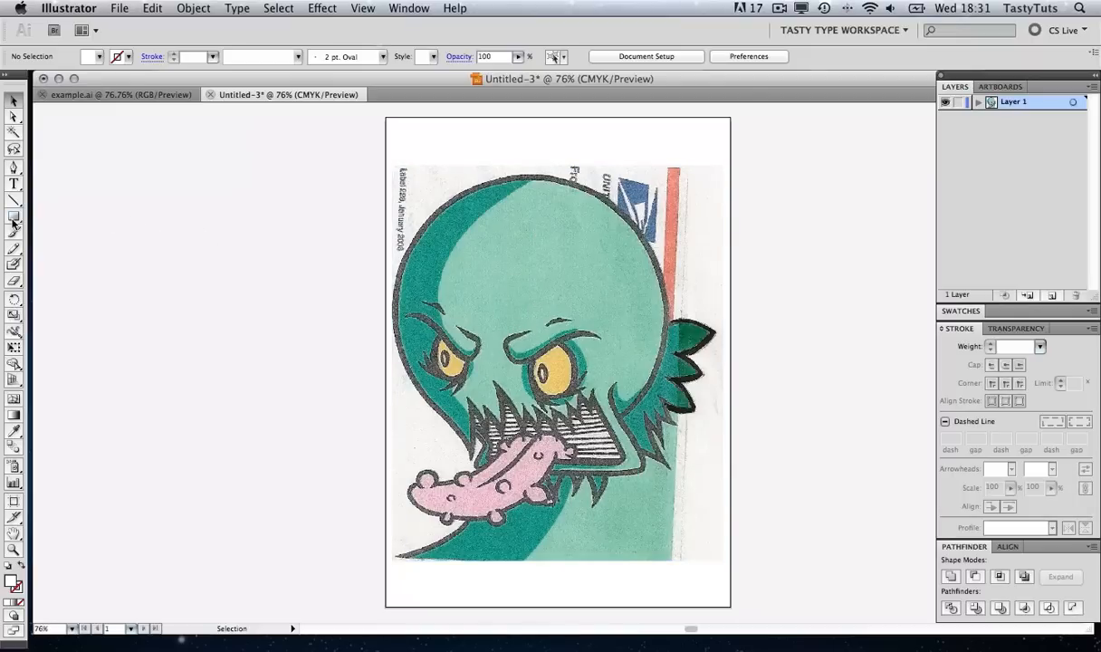
# Draw a square of about 26 mm beside the artboard and fill it with the light green sampled from the creature's head
pyautogui.moveTo(14, 220); pyautogui.dragTo(41, 218)
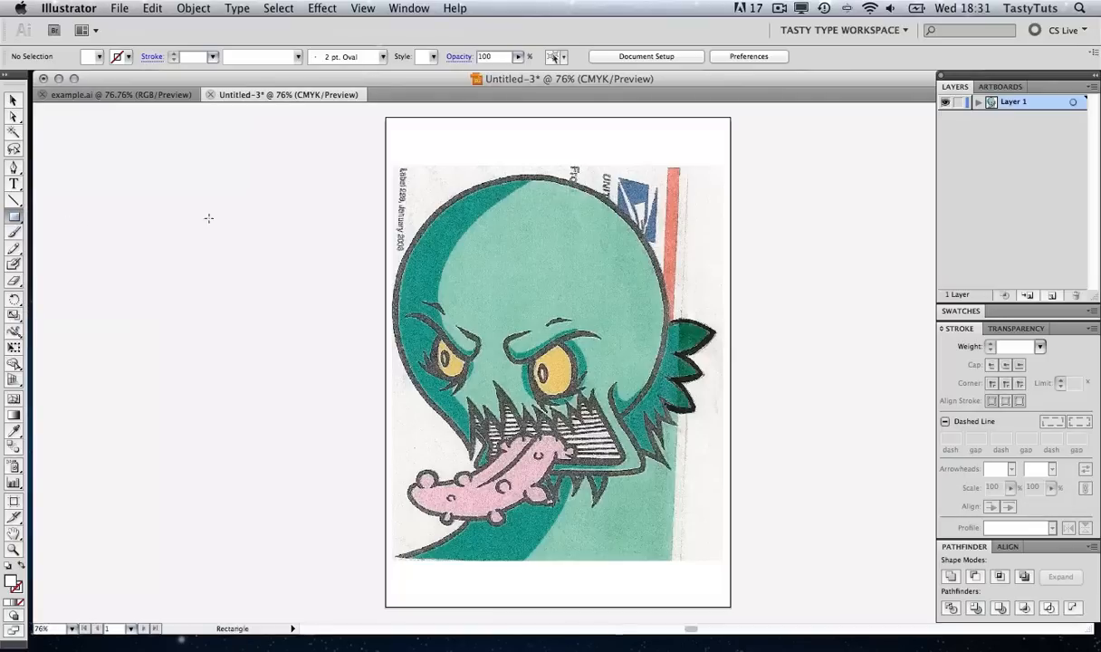
pyautogui.moveTo(201, 184); pyautogui.dragTo(243, 228)
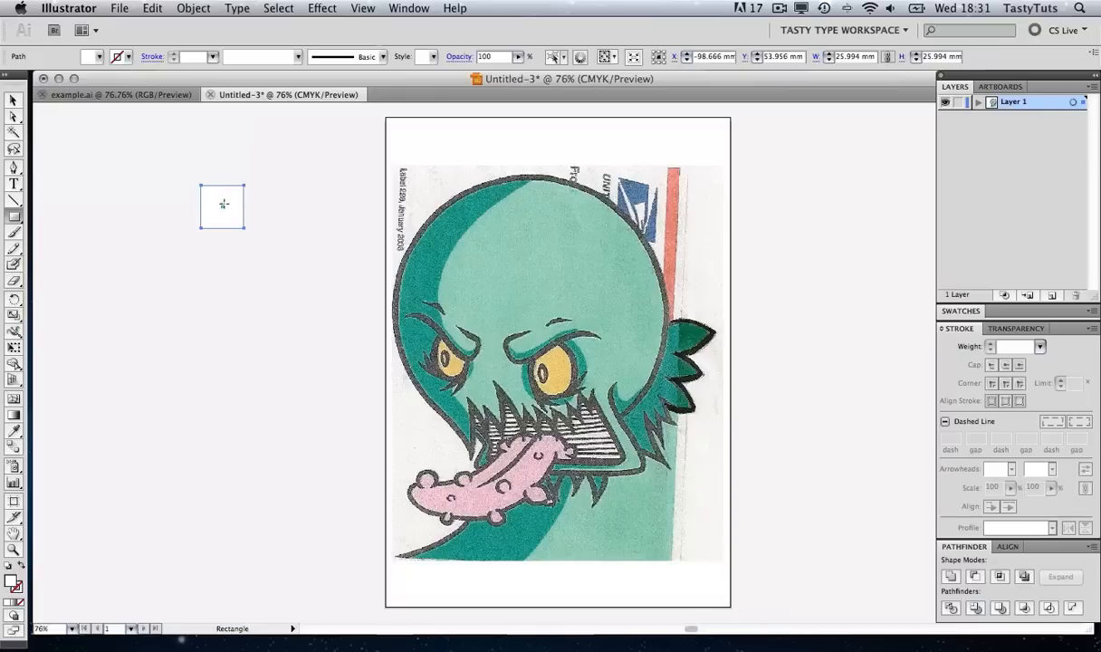
pyautogui.click(14, 430)
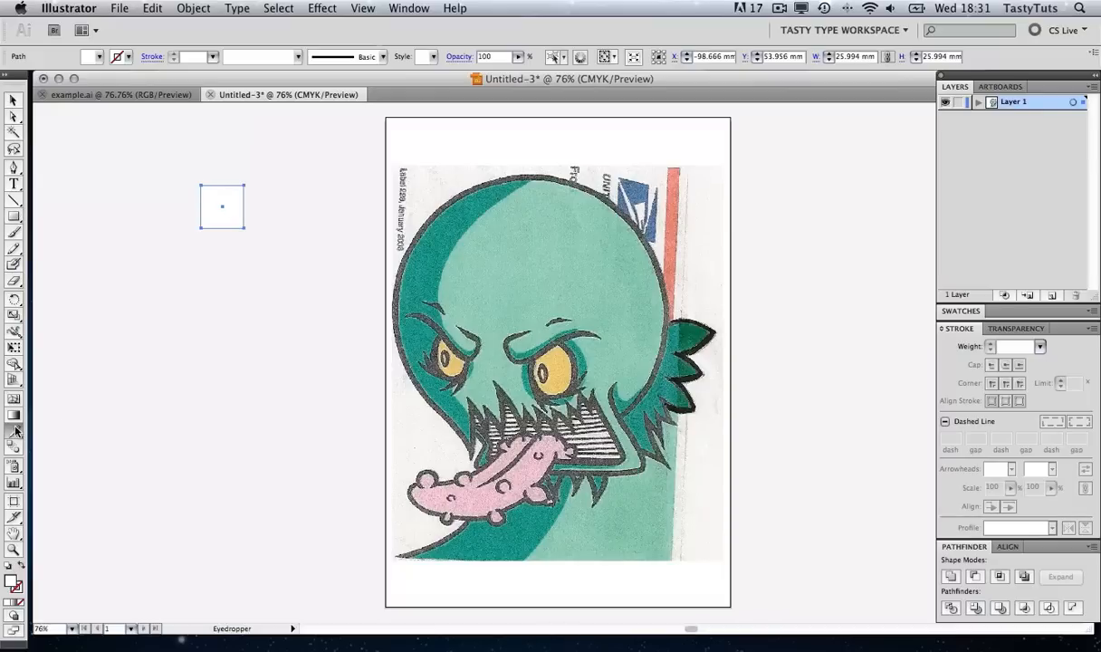
pyautogui.click(537, 246)
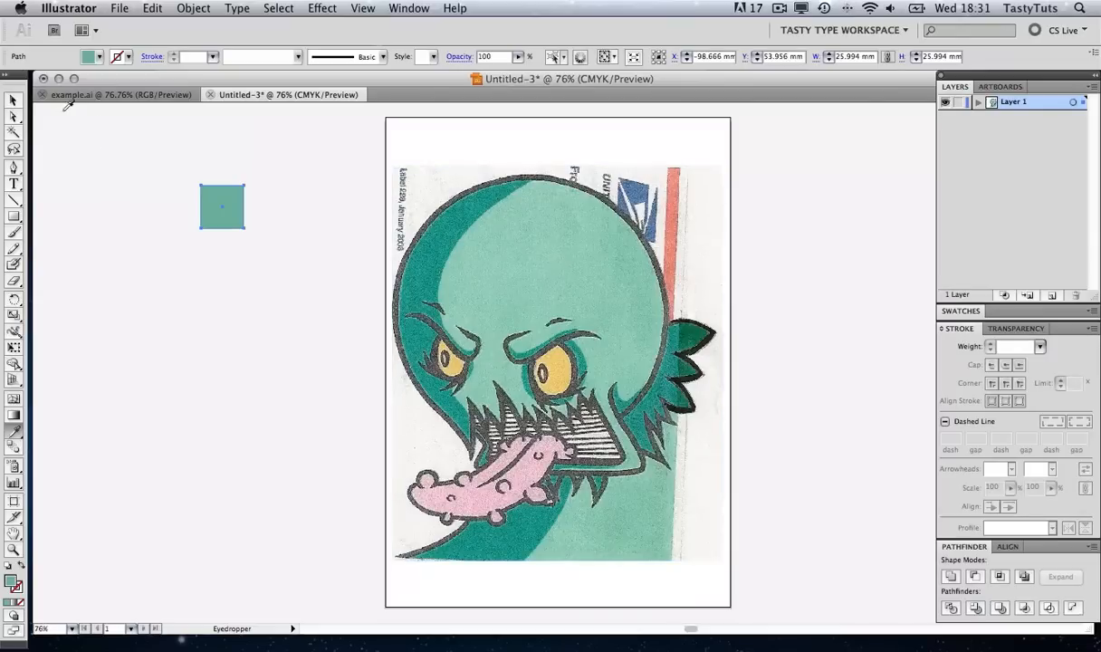
# Duplicate the light green square just below it and fill the copy with the dark green sampled from the head's shadow
pyautogui.click(14, 99)
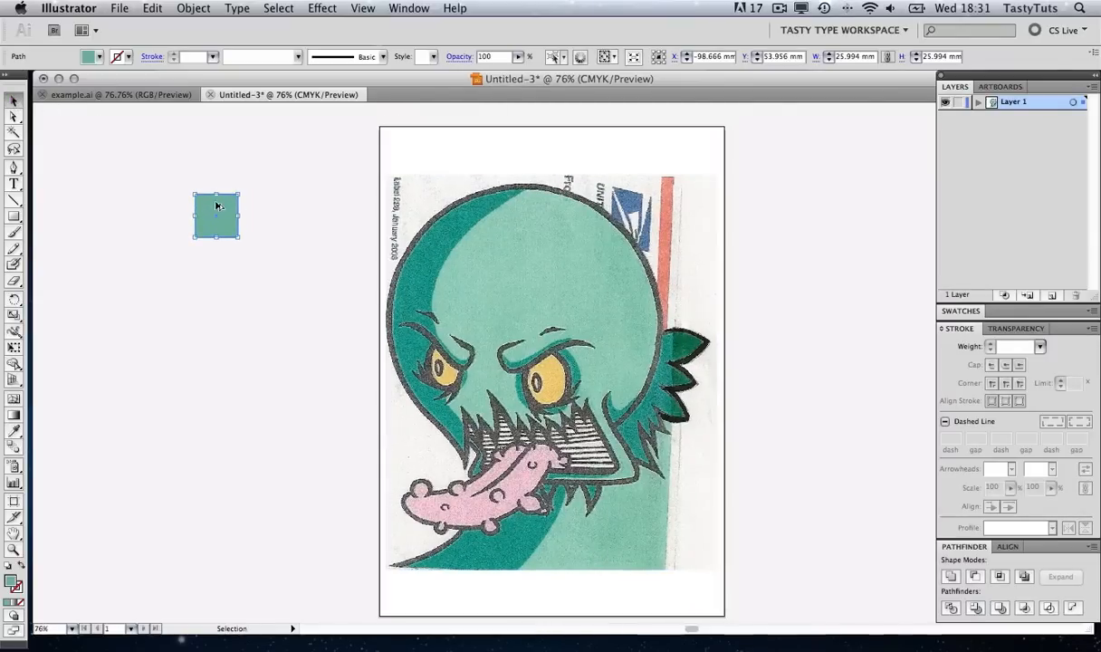
pyautogui.moveTo(228, 209); pyautogui.dragTo(227, 257)
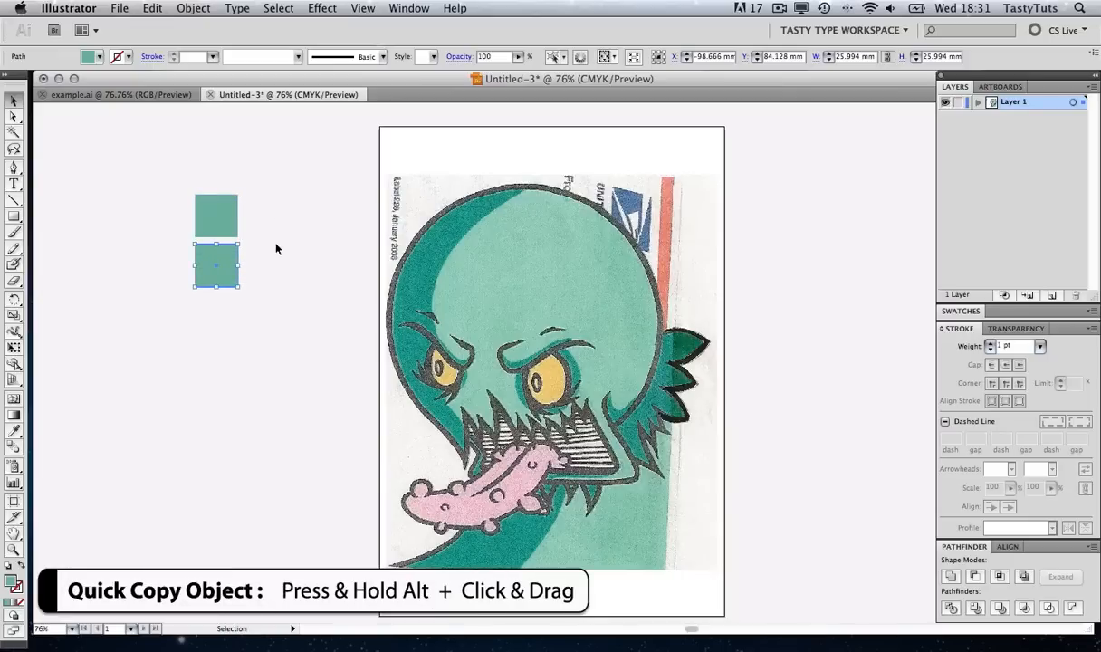
pyautogui.click(15, 431)
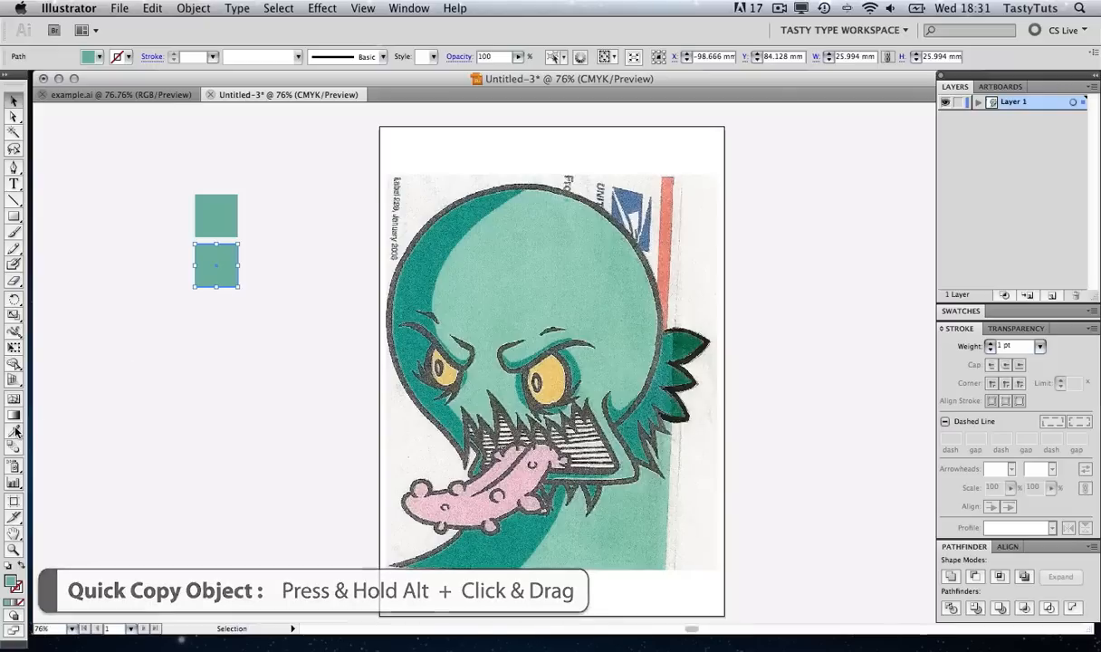
pyautogui.click(419, 254)
# Duplicate the dark green square below it and fill the copy with the yellow sampled from the creature's eye
pyautogui.click(13, 98)
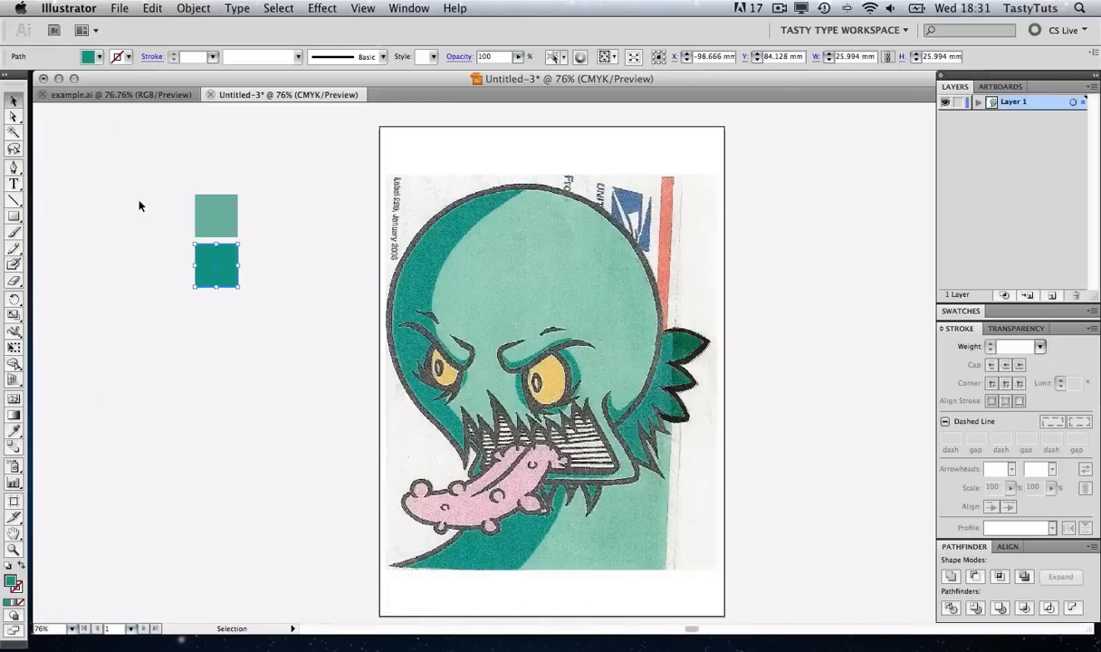
pyautogui.moveTo(215, 260); pyautogui.dragTo(219, 316)
pyautogui.press('i')
pyautogui.click(548, 371)
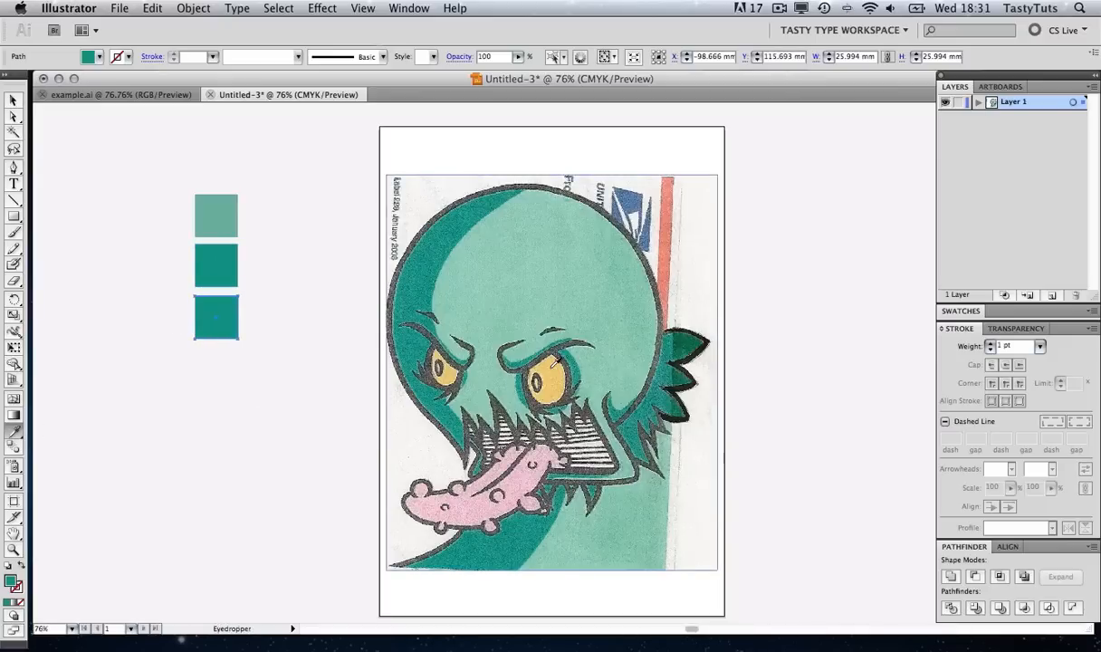
# Duplicate the yellow square below it and fill the copy with the pink sampled from the creature's tongue
pyautogui.click(13, 98)
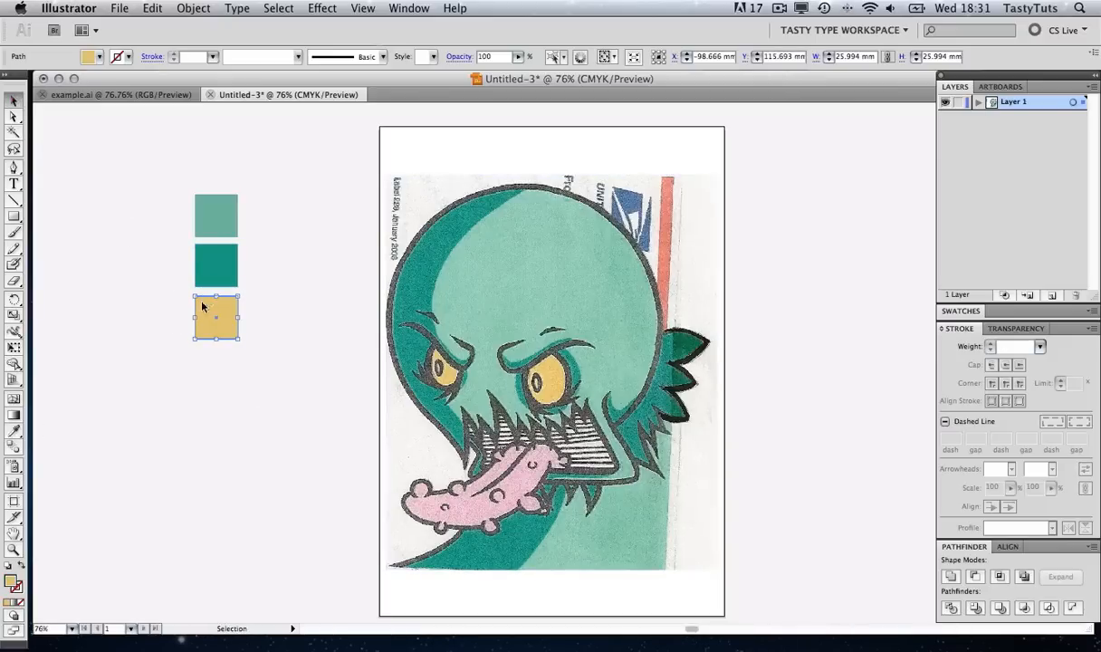
pyautogui.moveTo(201, 307); pyautogui.dragTo(201, 355)
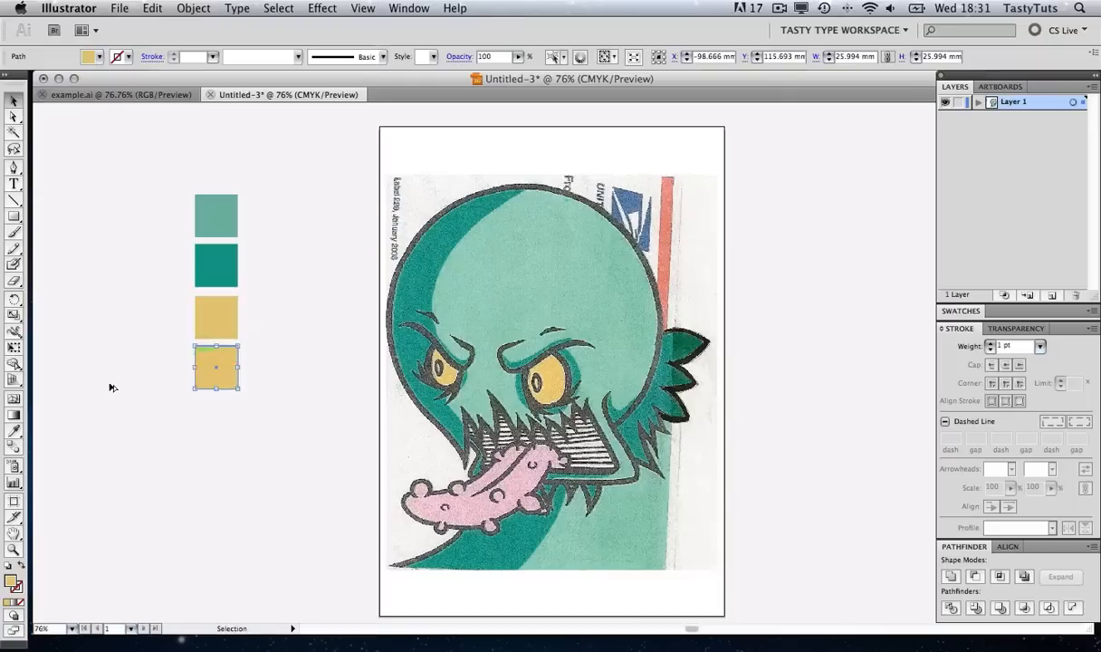
pyautogui.click(14, 431)
pyautogui.click(495, 459)
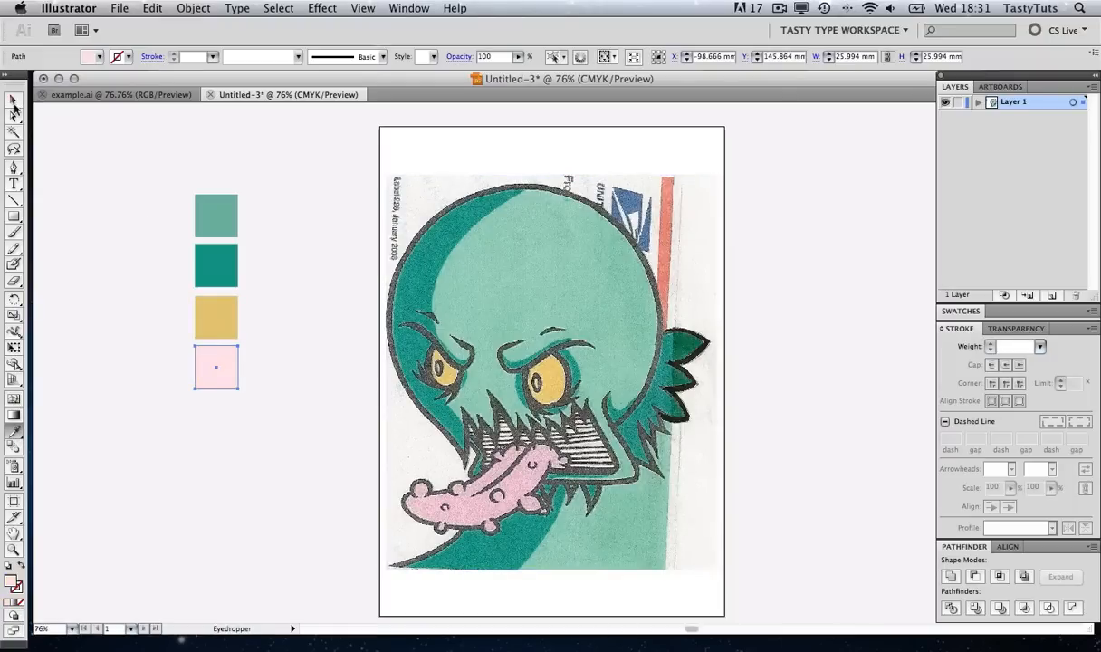
# Select all four colour squares, move them up closer to the artboard and deselect them
pyautogui.click(14, 98)
pyautogui.moveTo(134, 129); pyautogui.dragTo(237, 399)
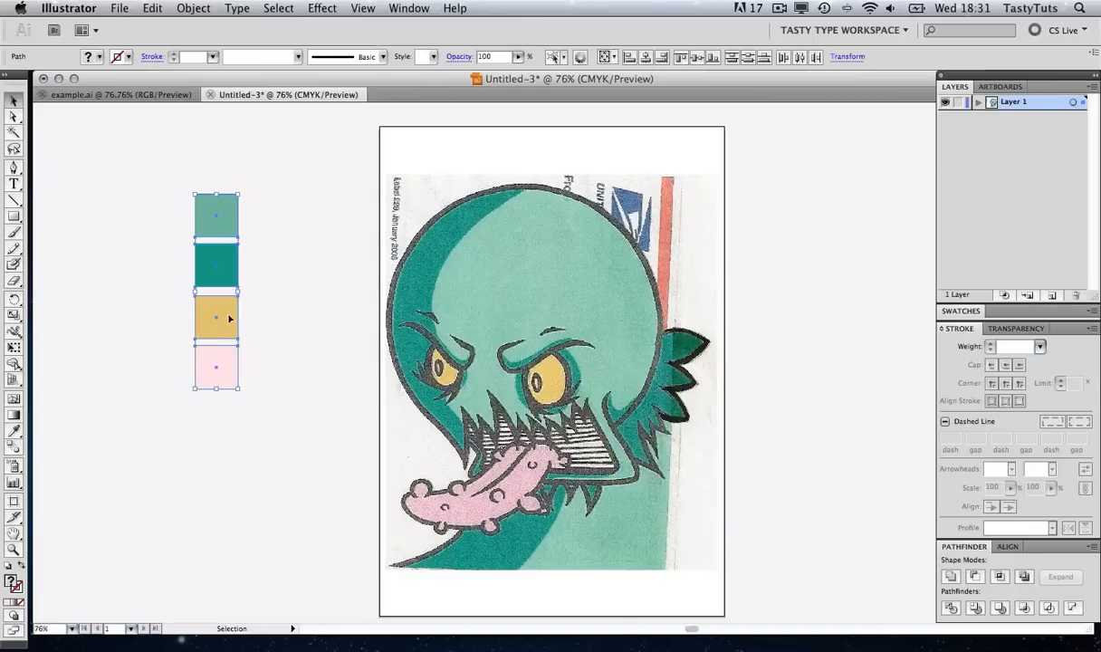
pyautogui.moveTo(229, 318); pyautogui.dragTo(325, 270)
pyautogui.click(811, 201)
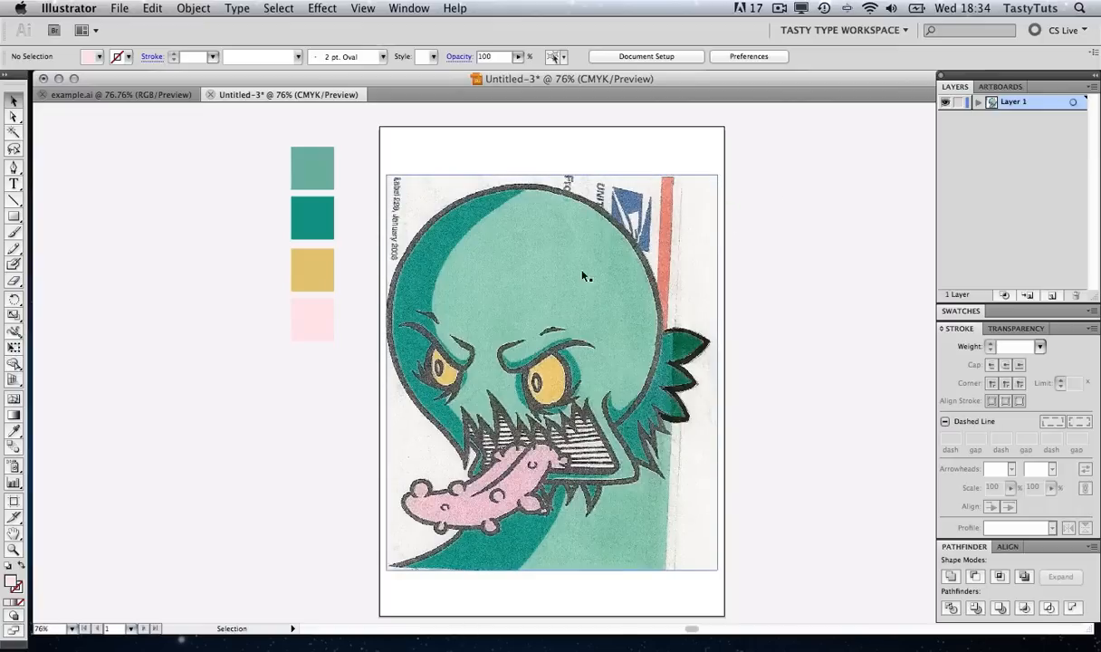
# Set the scanned creature image's opacity to 50%
pyautogui.press('z')
pyautogui.moveTo(391, 186); pyautogui.dragTo(685, 512)
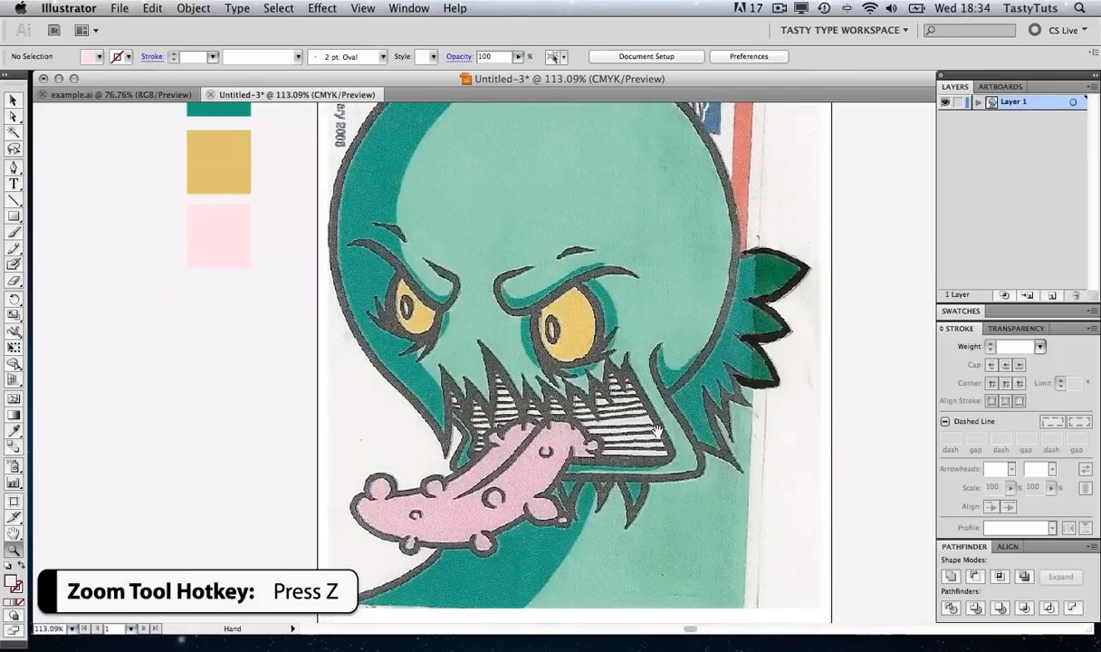
pyautogui.click(615, 346)
pyautogui.moveTo(573, 390); pyautogui.dragTo(594, 363)
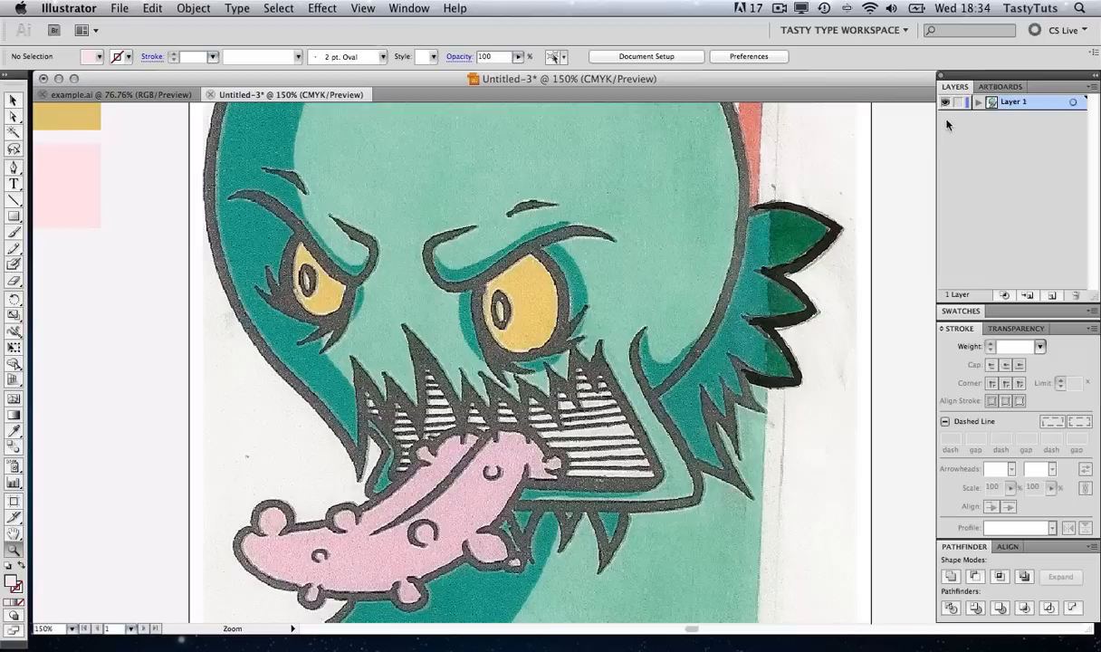
pyautogui.click(14, 100)
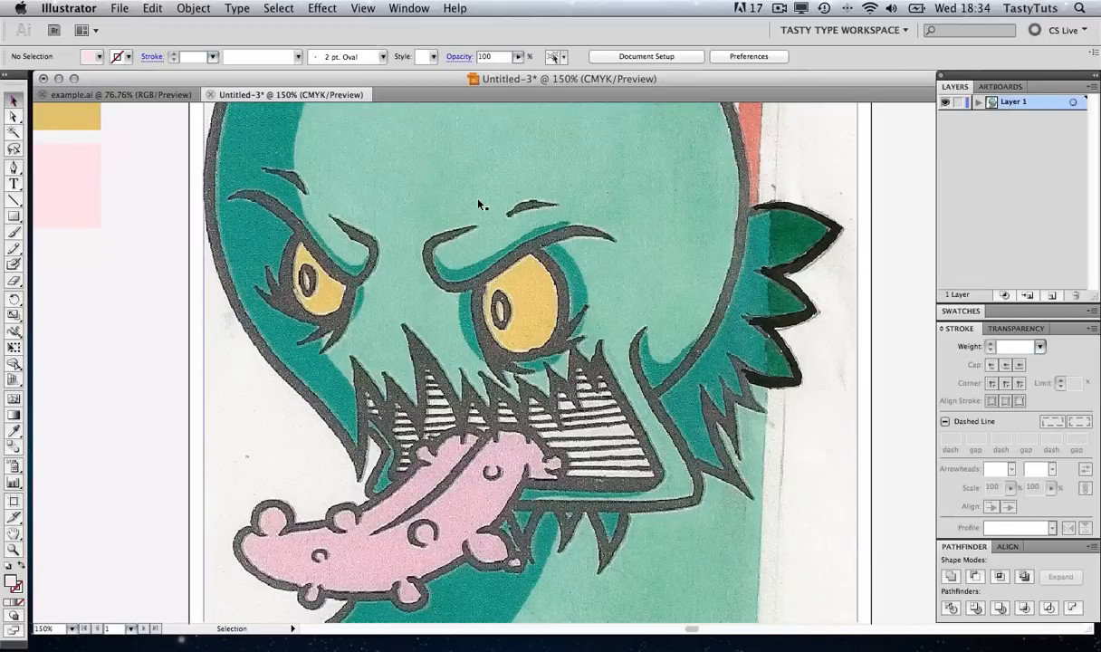
pyautogui.click(453, 188)
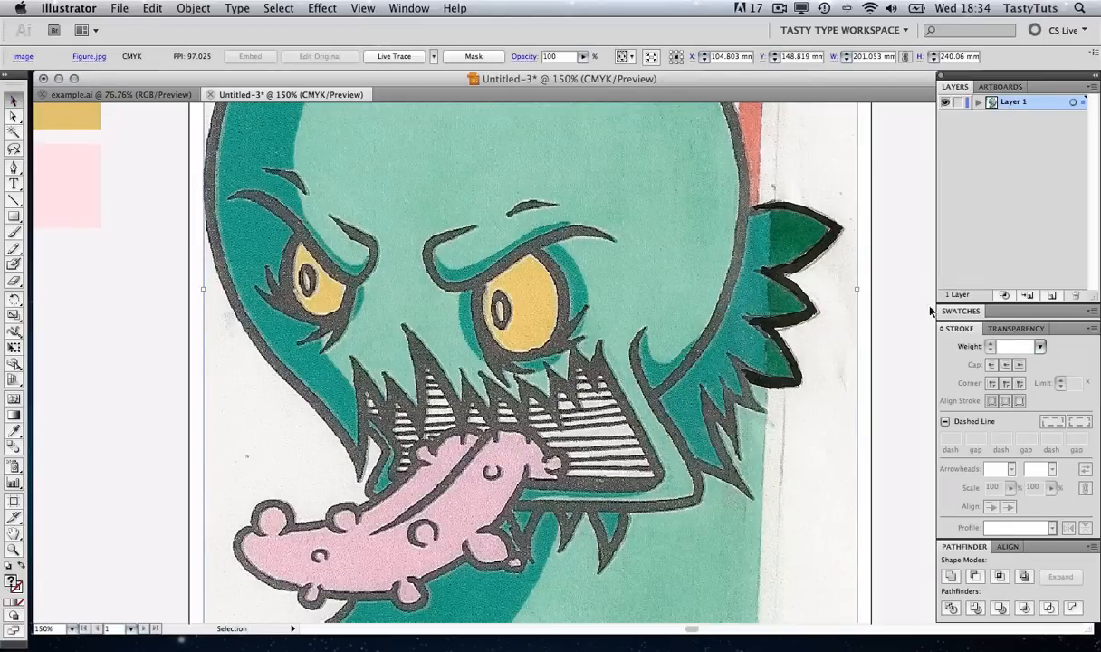
pyautogui.click(1012, 329)
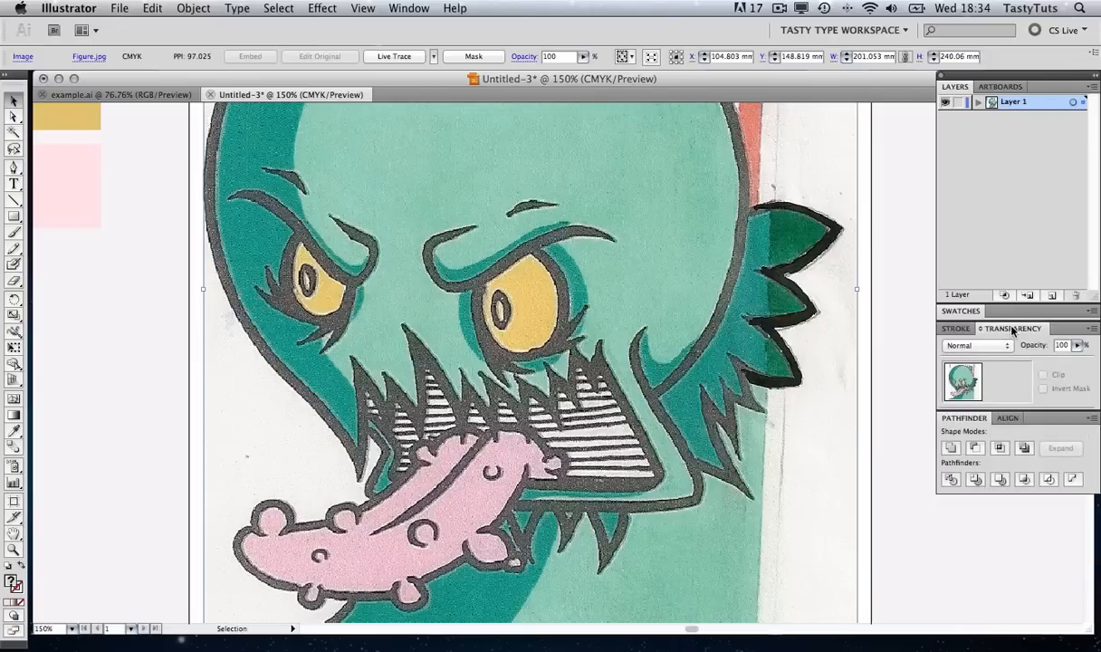
pyautogui.click(406, 8)
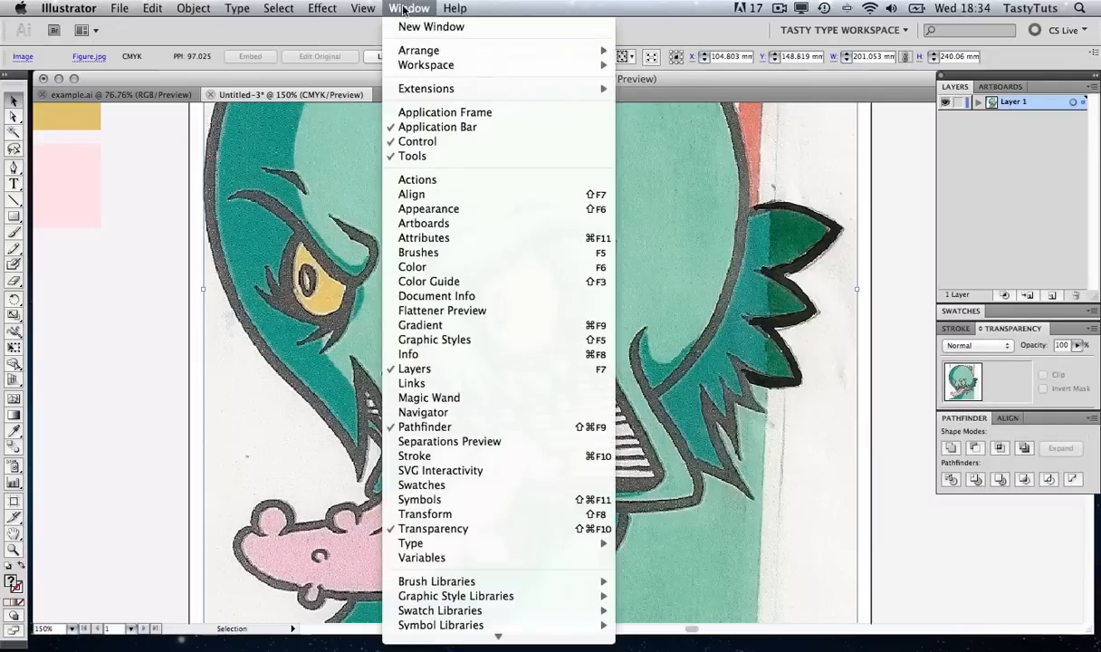
pyautogui.click(1019, 328)
pyautogui.click(1078, 345)
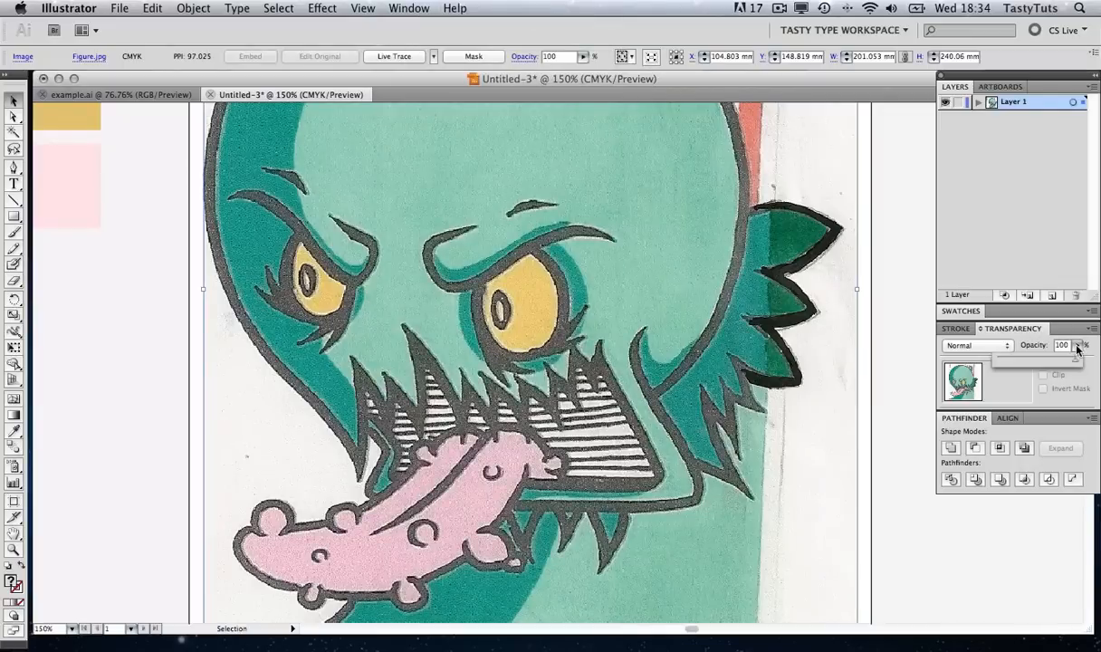
pyautogui.click(1033, 361)
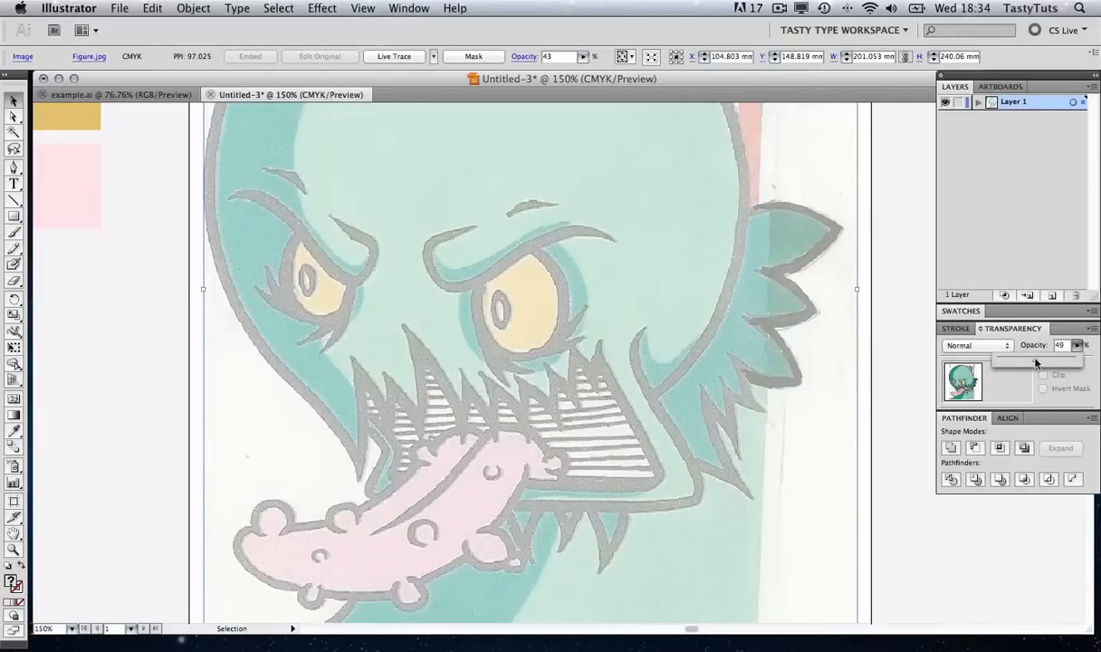
pyautogui.moveTo(1035, 360); pyautogui.dragTo(1036, 360)
pyautogui.click(904, 272)
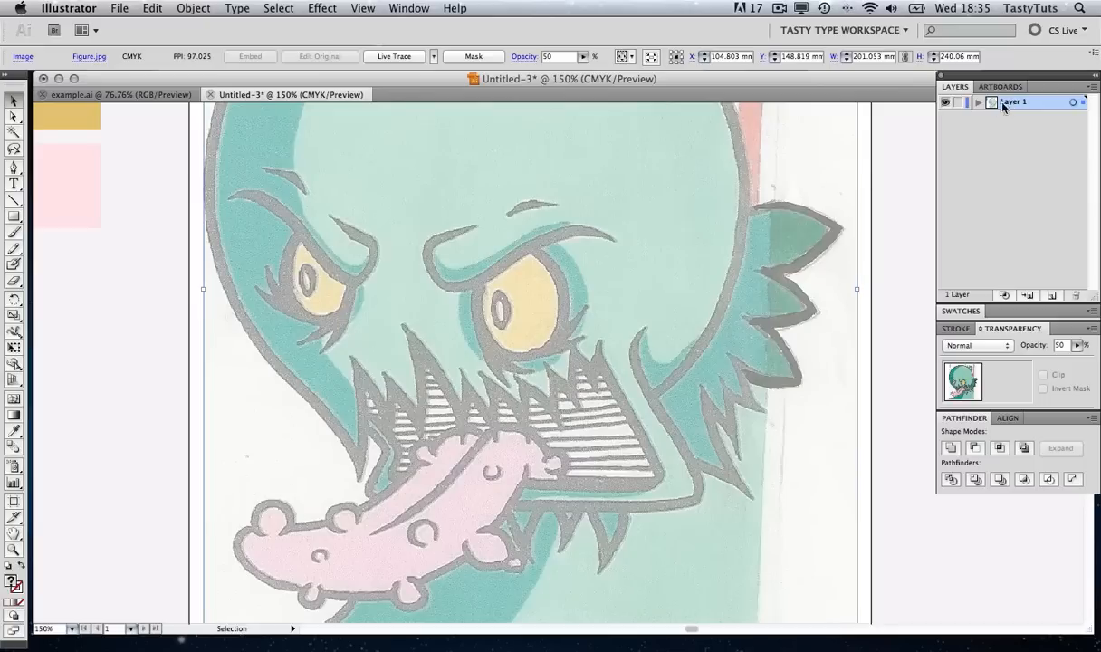
# Lock Layer 1 holding the scanned drawing and add a new layer named "Strokes" above it
pyautogui.click(958, 102)
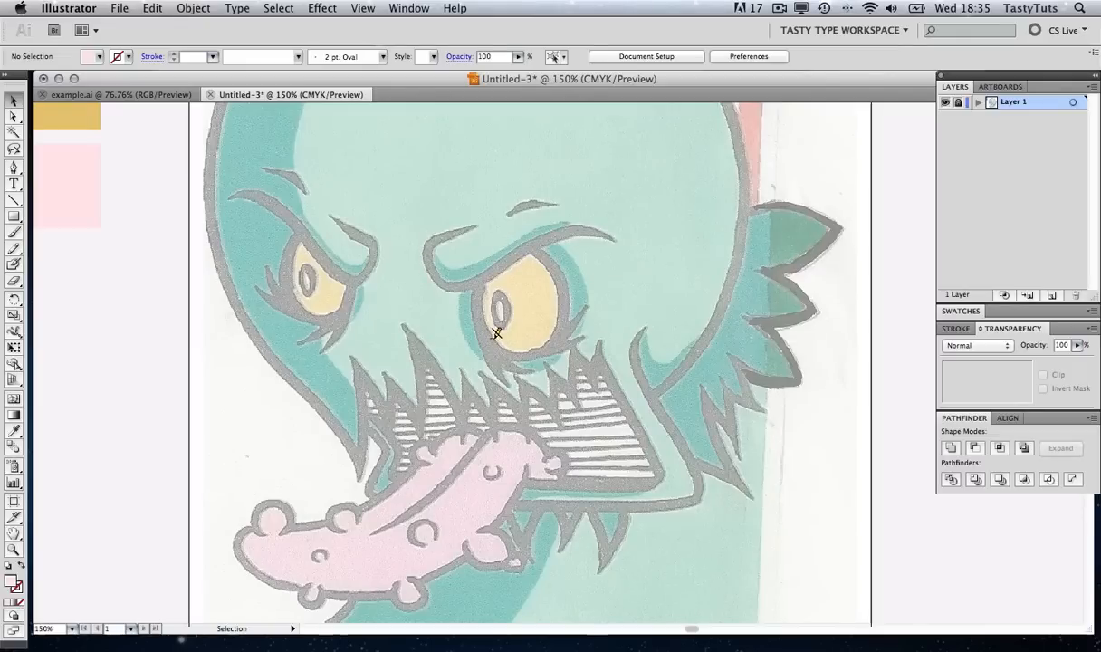
pyautogui.click(1092, 91)
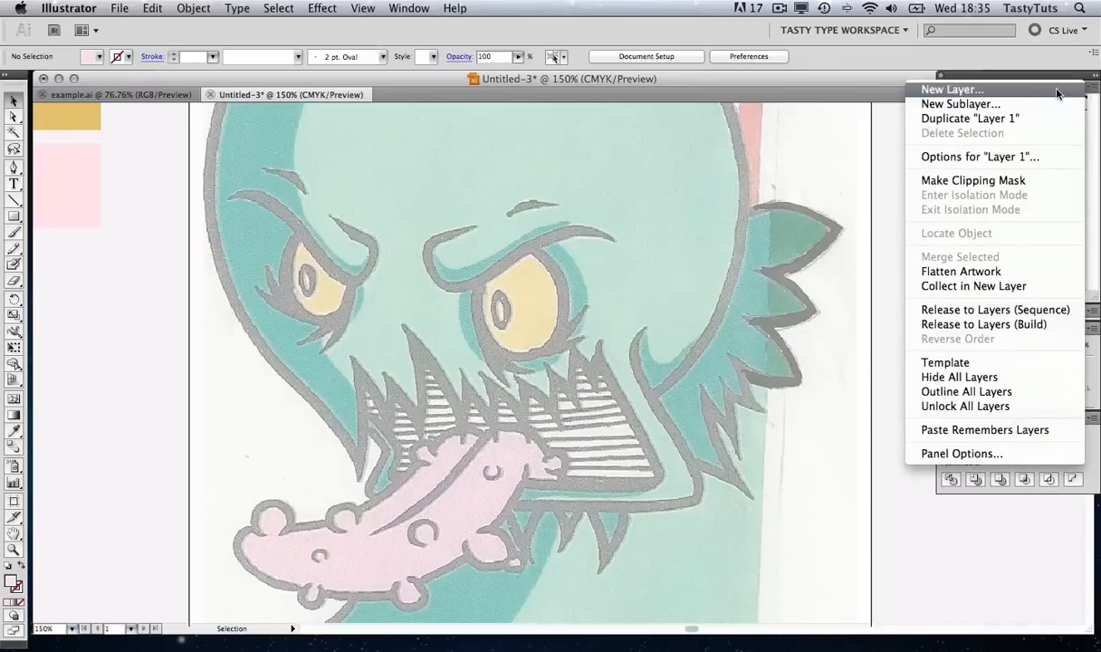
pyautogui.click(1003, 83)
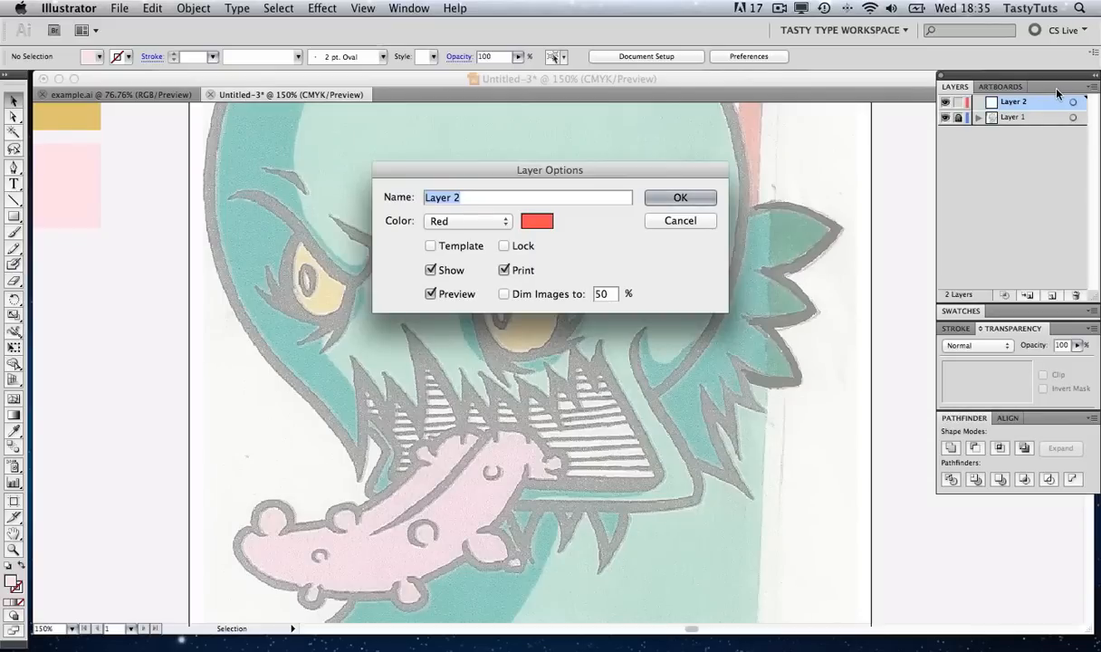
pyautogui.write('Strokes')
pyautogui.click(688, 200)
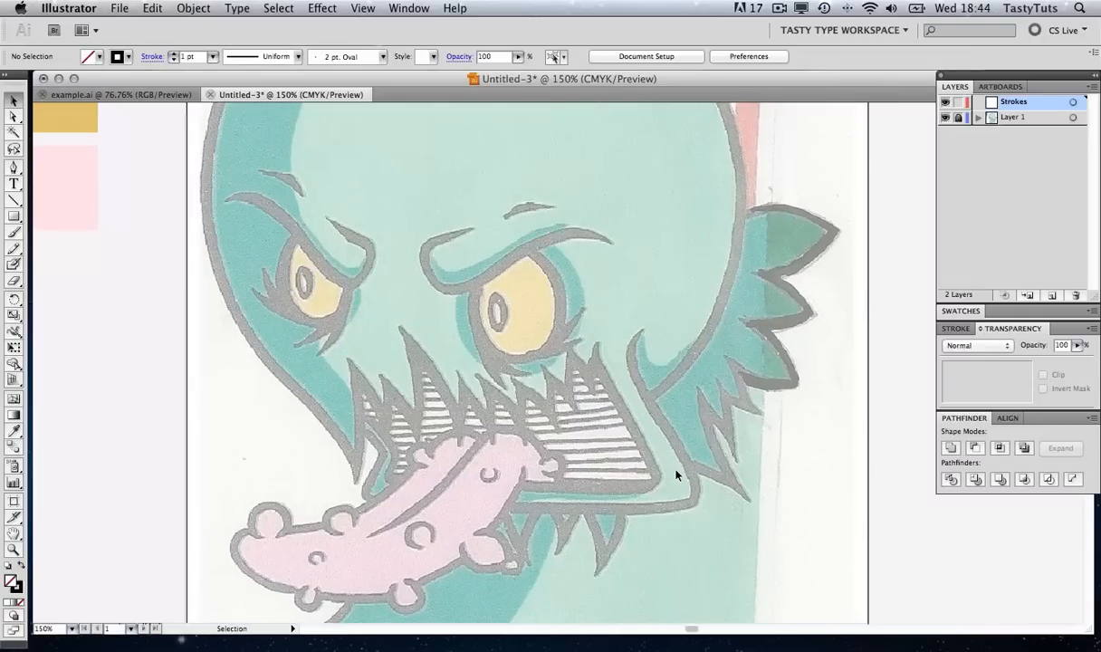
# Start a Pen path of straight segments along the mouth's lower edge, from the tongue to the lower right corner
pyautogui.click(14, 166)
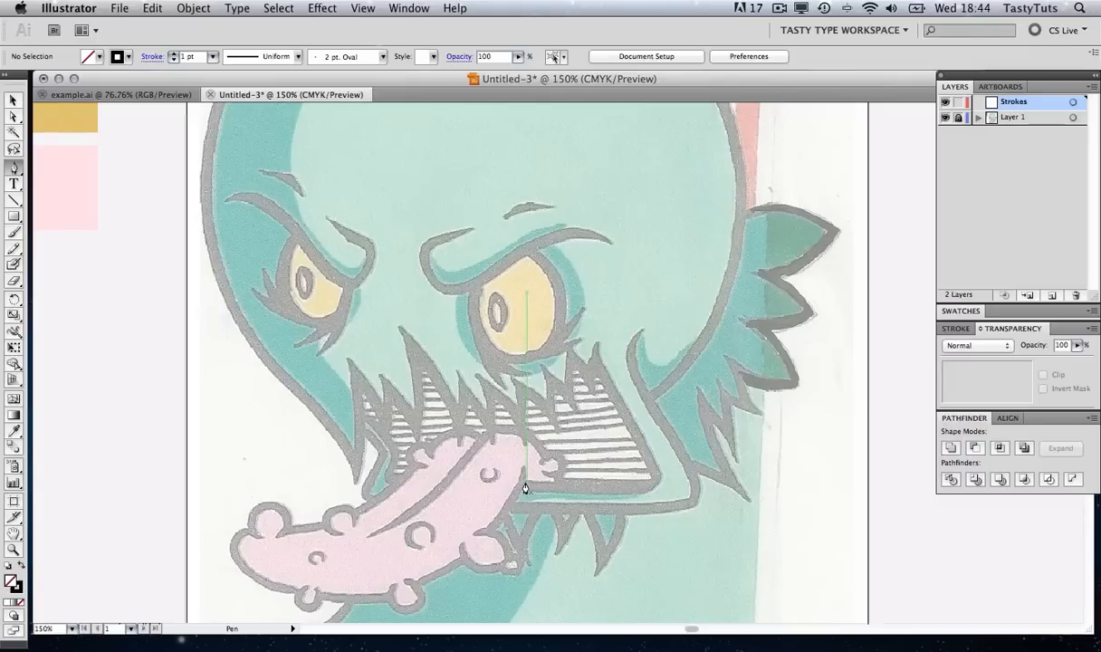
pyautogui.press('z')
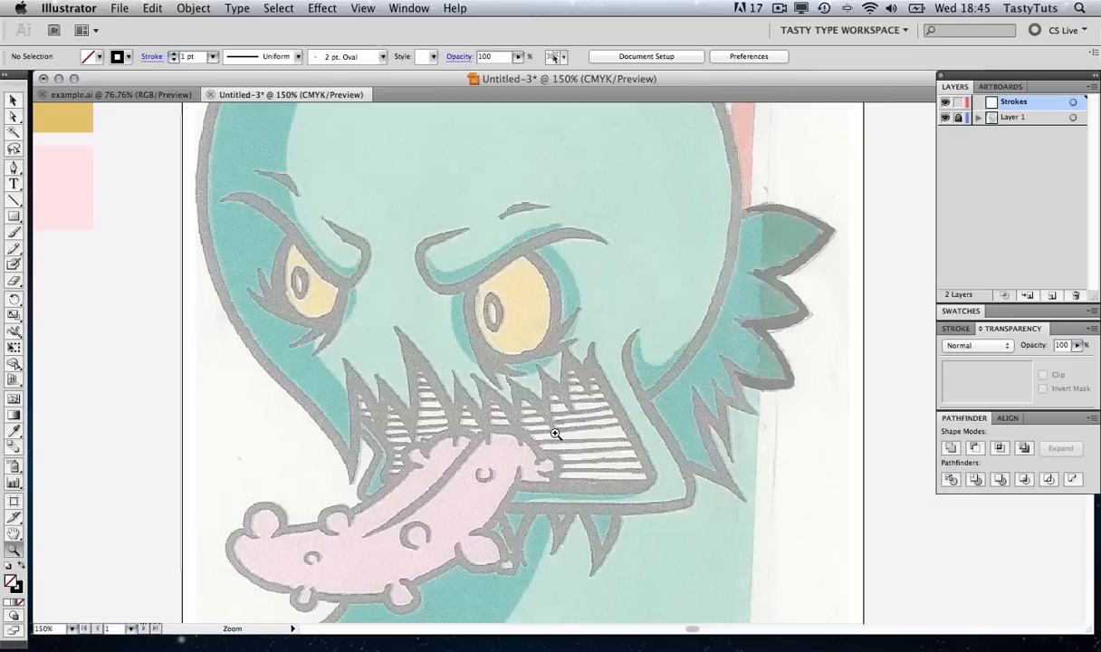
pyautogui.click(561, 437)
pyautogui.click(562, 380)
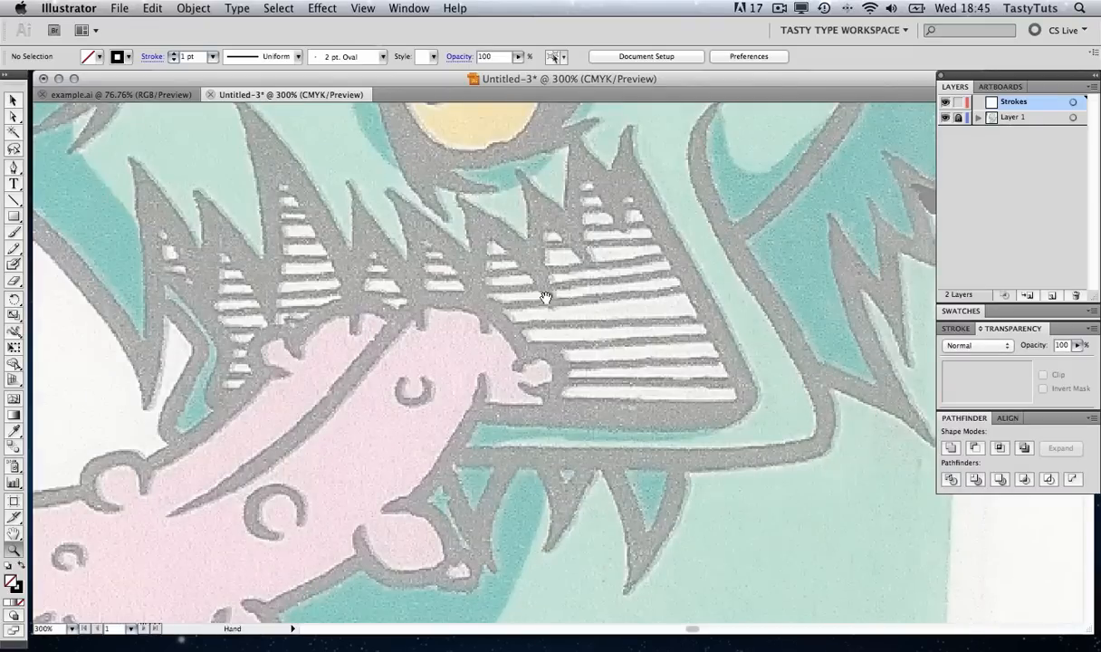
pyautogui.scroll(3, 537, 353)
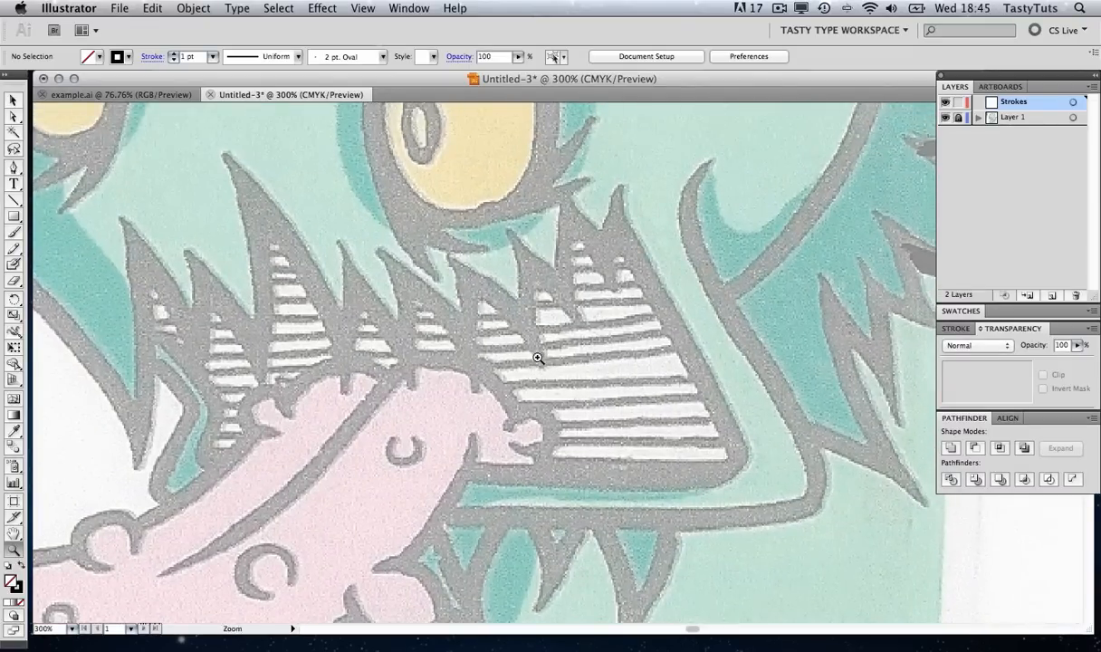
pyautogui.click(13, 168)
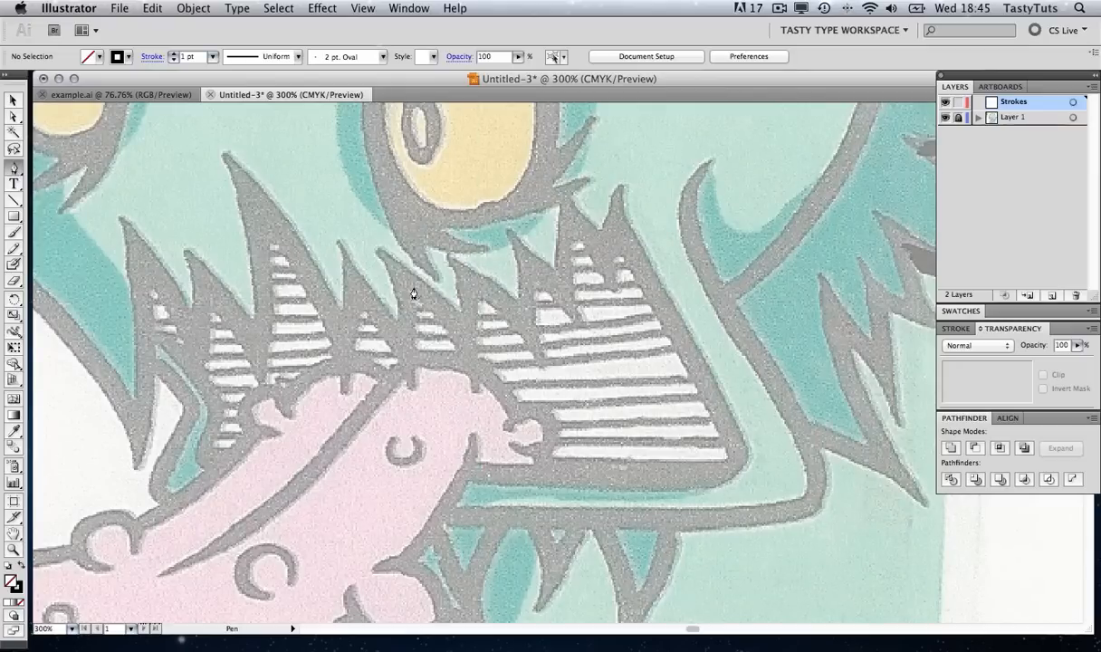
pyautogui.click(469, 470)
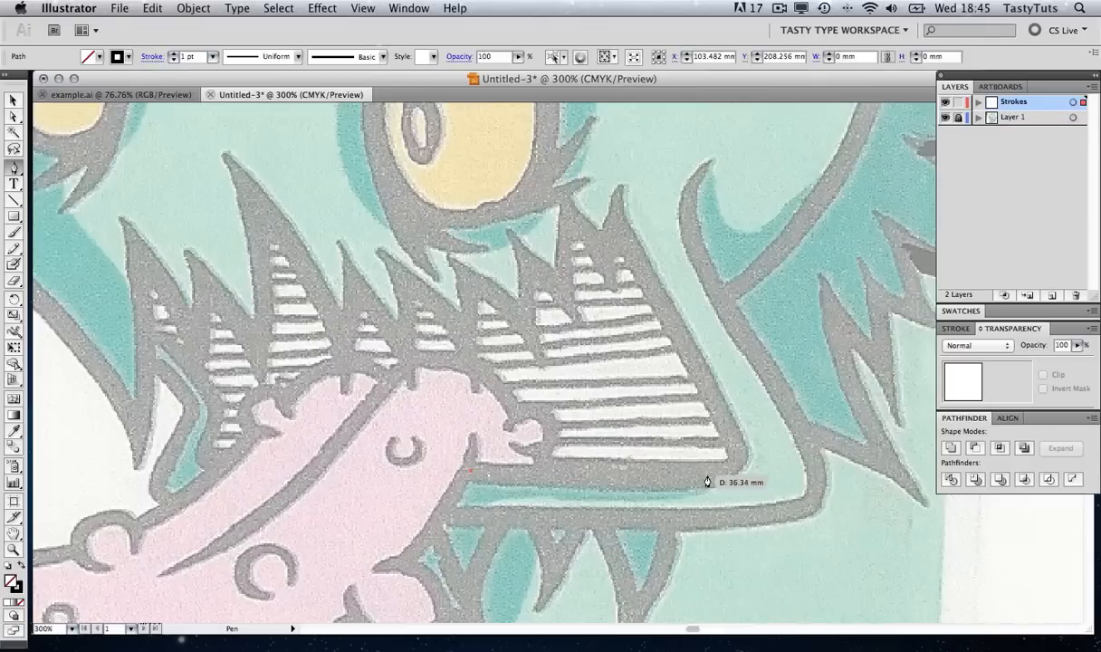
pyautogui.click(707, 474)
pyautogui.click(735, 443)
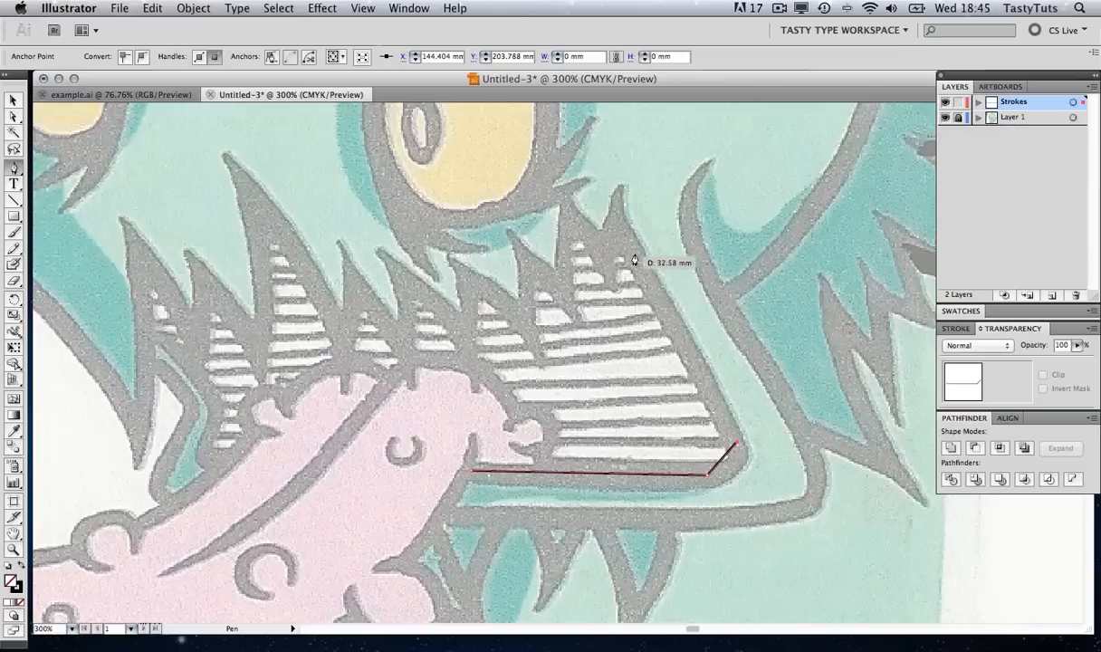
# Continue the path up the mouth's right side and zigzag leftwards through every spike and notch to the left jaw tip
pyautogui.click(615, 213)
pyautogui.click(603, 258)
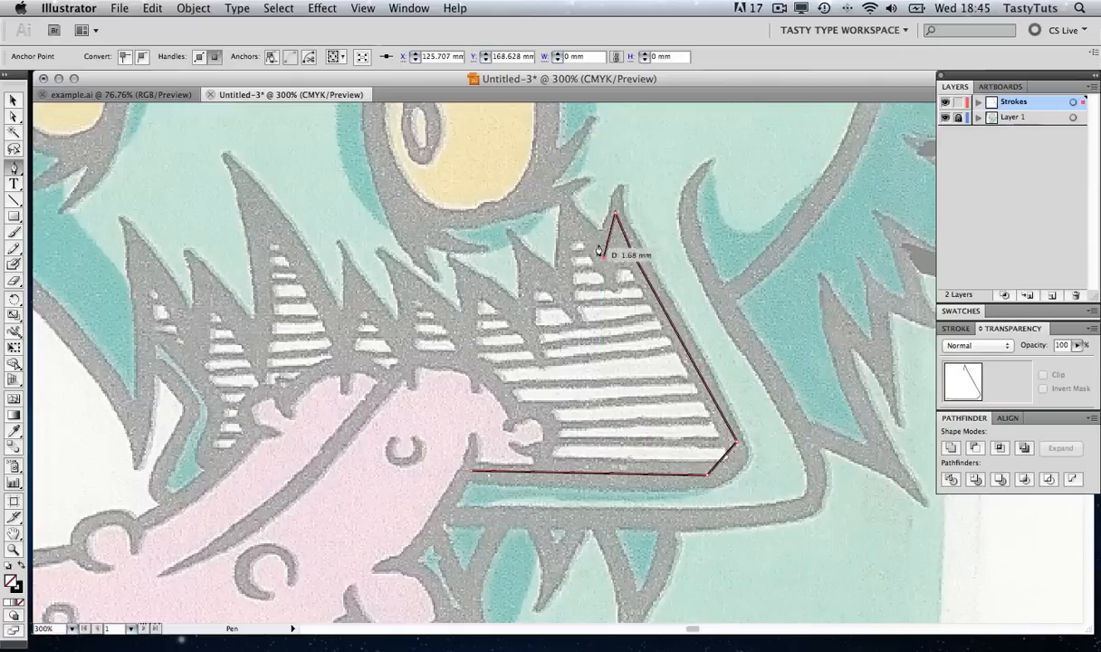
pyautogui.click(571, 219)
pyautogui.click(564, 286)
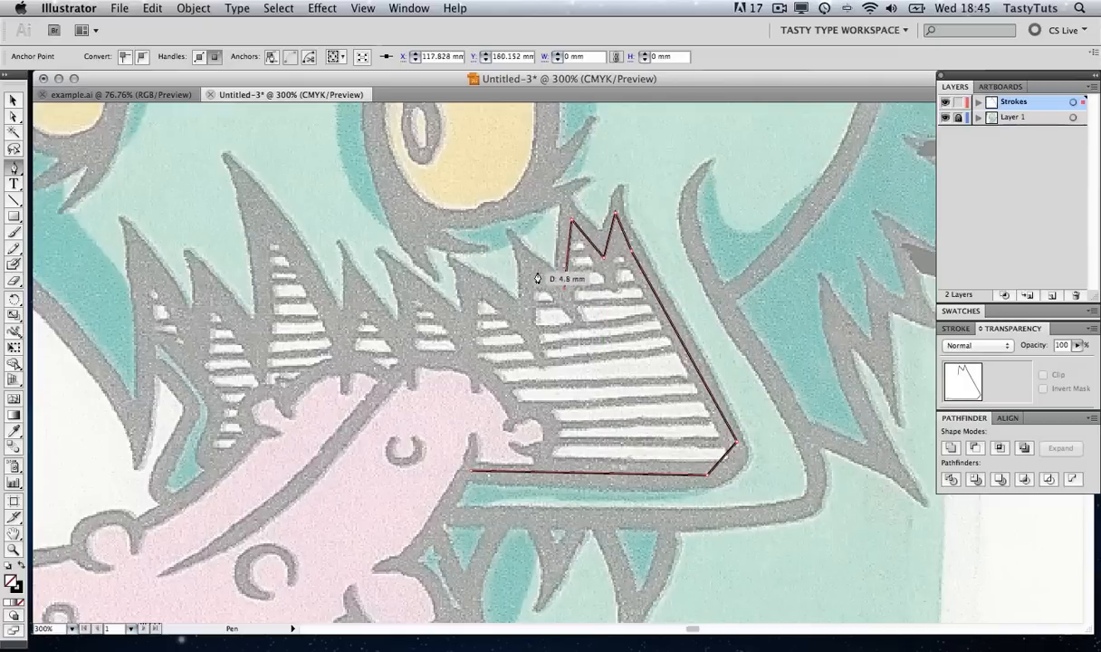
pyautogui.click(528, 270)
pyautogui.click(523, 322)
pyautogui.click(471, 289)
pyautogui.click(471, 345)
pyautogui.click(405, 277)
pyautogui.click(404, 346)
pyautogui.click(356, 292)
pyautogui.click(344, 337)
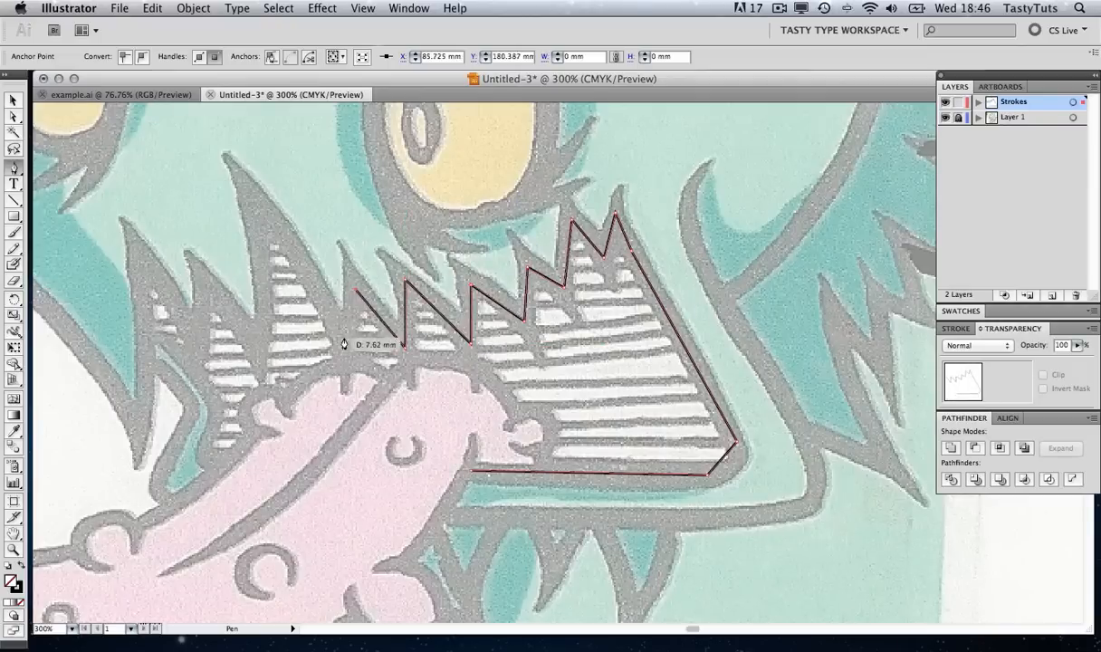
pyautogui.click(256, 206)
pyautogui.click(256, 349)
pyautogui.click(207, 288)
pyautogui.click(199, 340)
pyautogui.click(138, 256)
pyautogui.click(142, 426)
# Continue the path with straight segments around the creature's head outline, from the left jaw over the crown to the right cheek line
pyautogui.moveTo(144, 422); pyautogui.dragTo(578, 524)
pyautogui.moveTo(403, 116); pyautogui.dragTo(371, 550)
pyautogui.click(309, 139)
pyautogui.moveTo(570, 125); pyautogui.dragTo(262, 443)
pyautogui.click(461, 201)
pyautogui.moveTo(665, 306); pyautogui.dragTo(439, 189)
pyautogui.click(707, 378)
pyautogui.moveTo(792, 552); pyautogui.dragTo(718, 182)
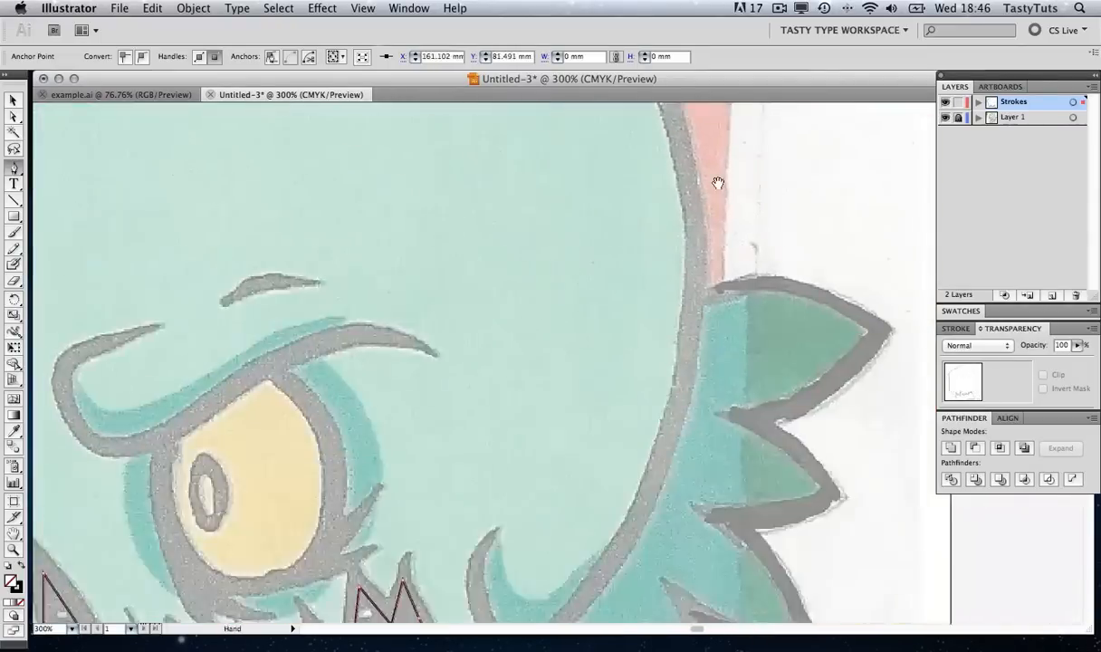
pyautogui.click(665, 398)
pyautogui.moveTo(653, 566); pyautogui.dragTo(690, 389)
pyautogui.click(601, 394)
# Round the mouth's lower right corner by converting its two anchor points to smooth points with the Convert Anchor Point tool
pyautogui.press('z')
pyautogui.keyDown('alt'); pyautogui.click(513, 261); pyautogui.keyUp('alt')
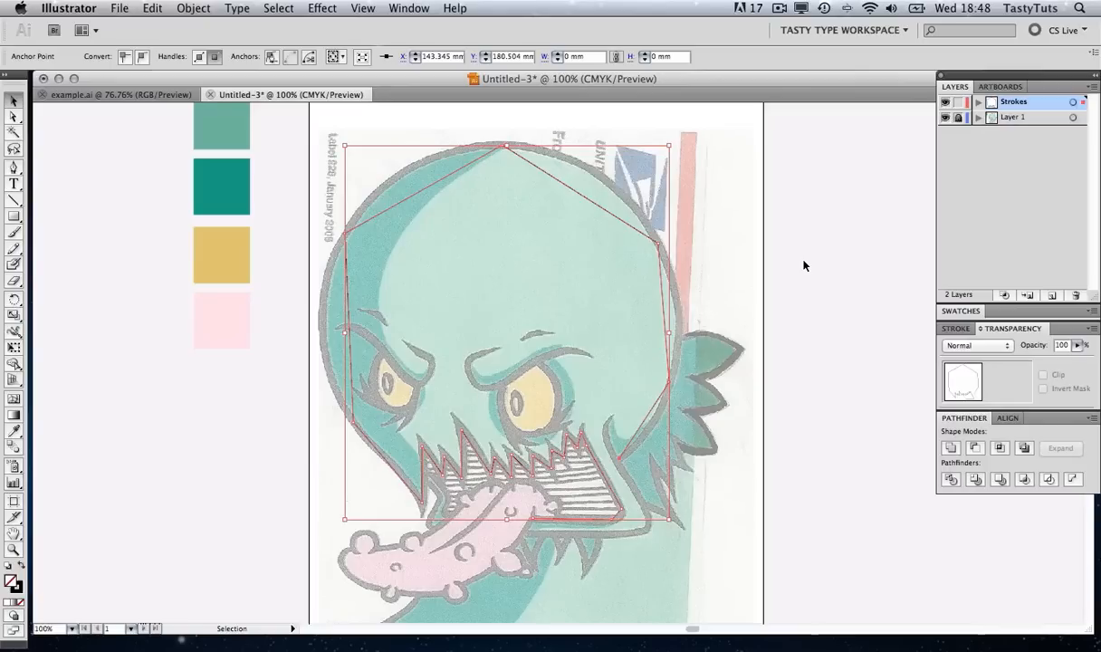
pyautogui.press('z')
pyautogui.moveTo(464, 403); pyautogui.dragTo(652, 541)
pyautogui.press('space')
pyautogui.moveTo(710, 440); pyautogui.dragTo(645, 406)
pyautogui.press('v')
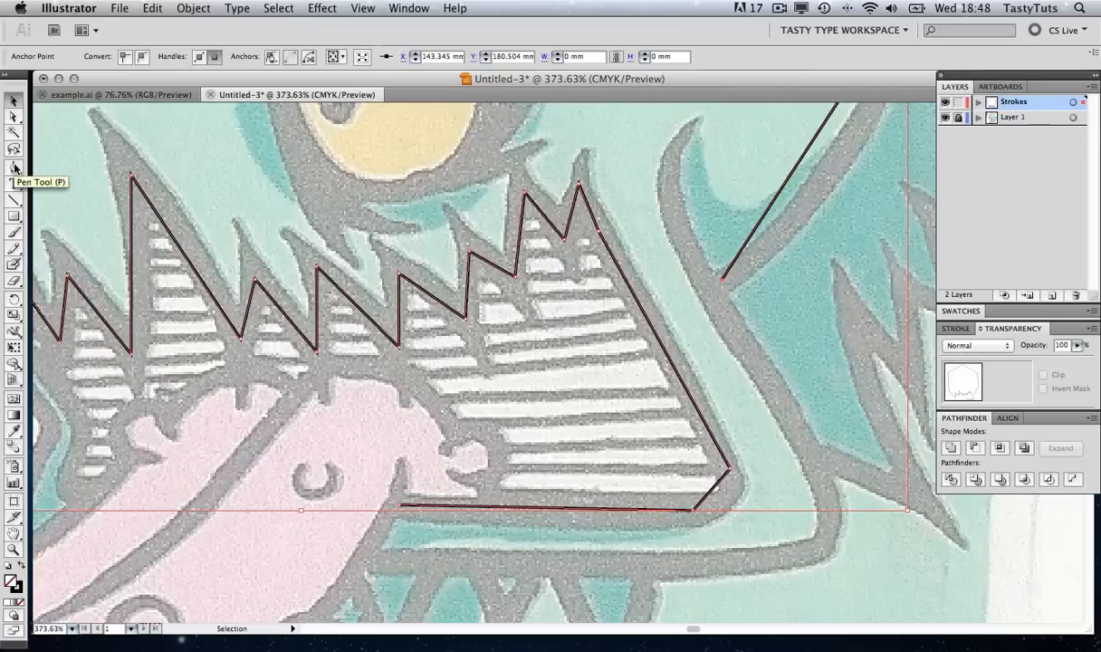
pyautogui.moveTo(13, 168); pyautogui.dragTo(111, 226)
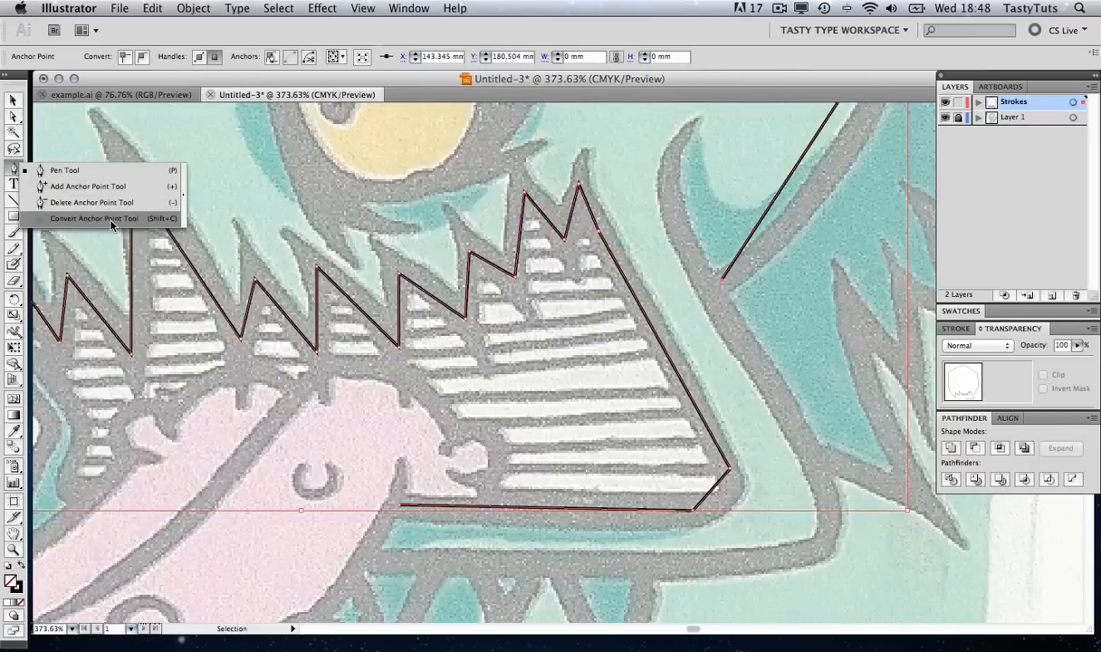
pyautogui.moveTo(111, 226); pyautogui.dragTo(111, 223)
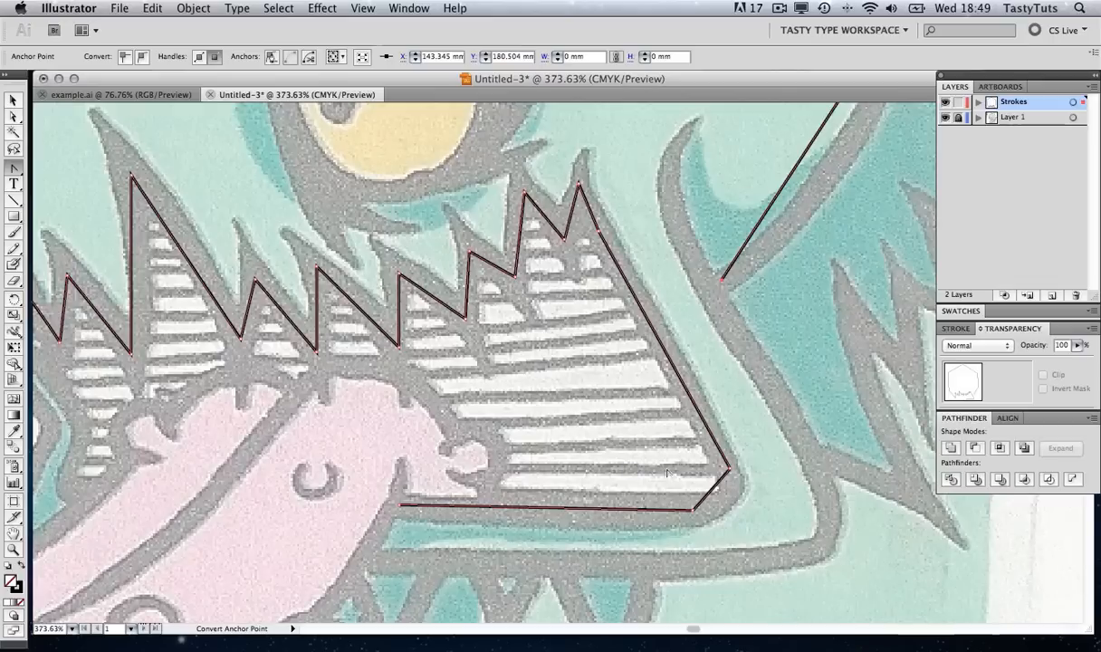
pyautogui.hscroll(1, 711, 507)
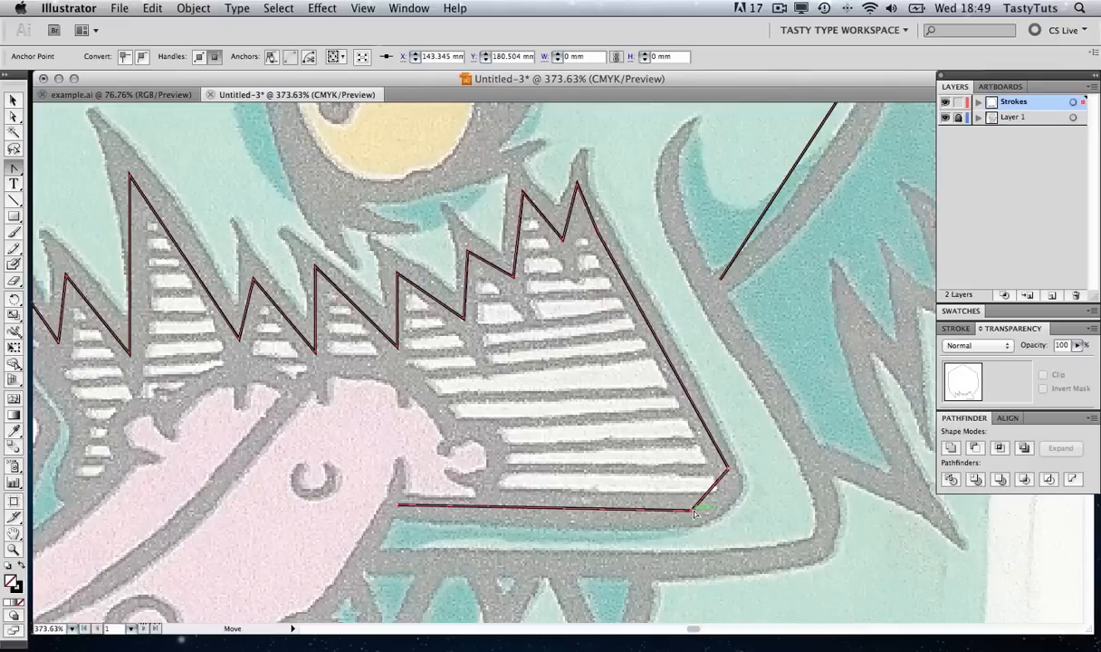
pyautogui.moveTo(691, 513); pyautogui.dragTo(720, 512)
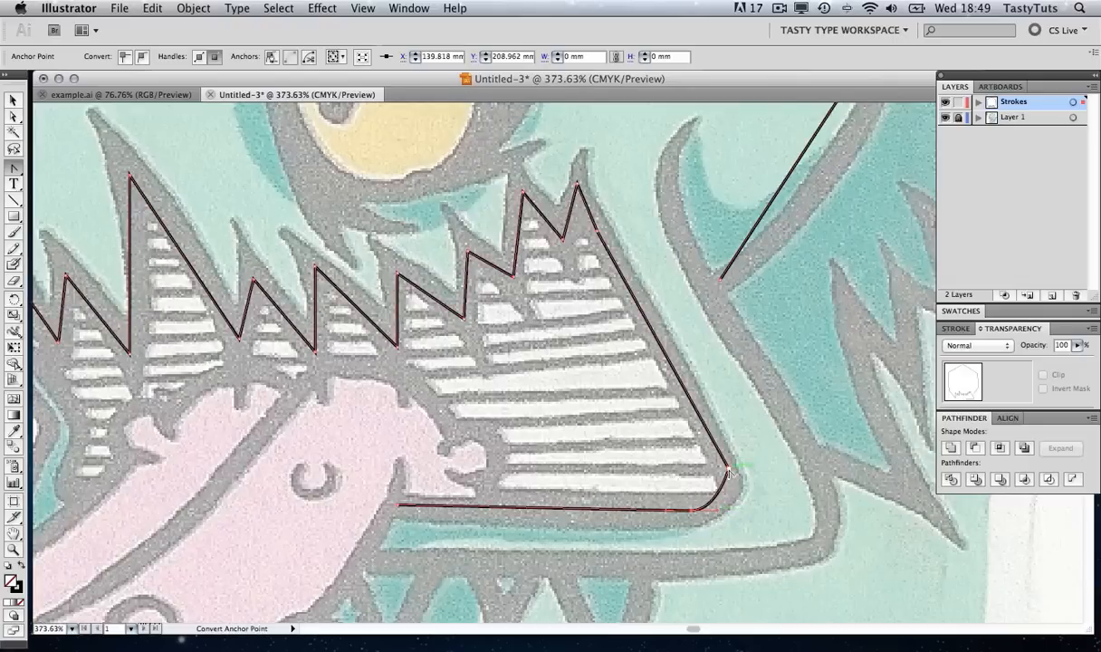
pyautogui.moveTo(730, 472); pyautogui.dragTo(725, 452)
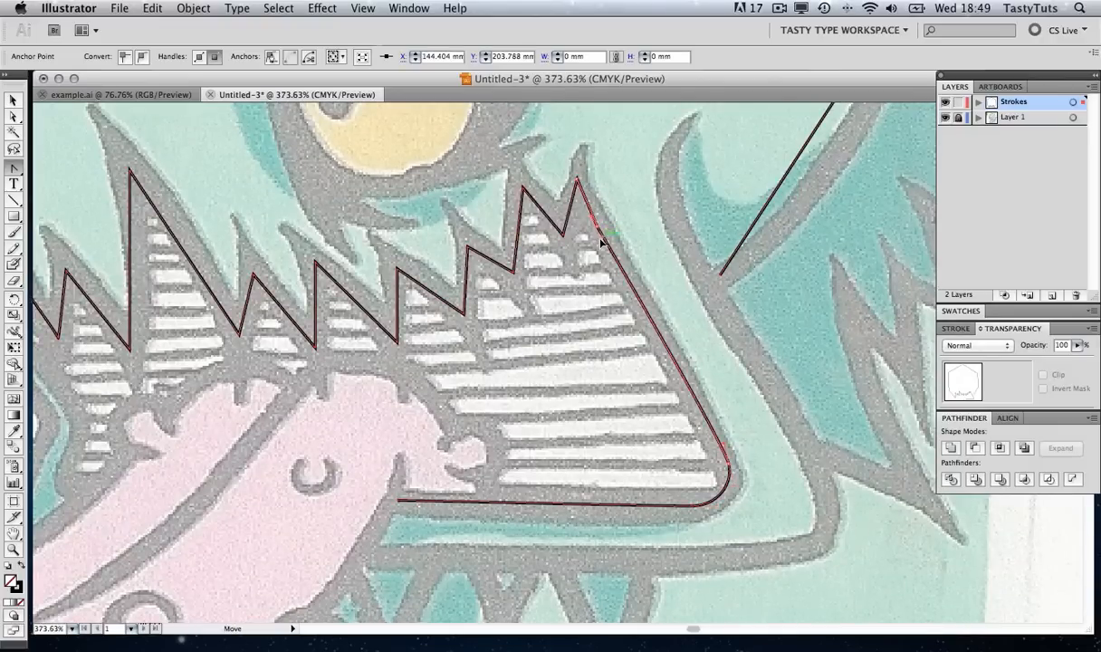
# Curve the path at the rightmost spike's tip and at the notch left of the second spike, adjusting handles to keep both corners sharp
pyautogui.moveTo(578, 179)
pyautogui.mouseDown()
pyautogui.moveTo(571, 168)
pyautogui.moveTo(555, 210)
pyautogui.moveTo(552, 199)
pyautogui.moveTo(555, 210)
pyautogui.moveTo(542, 209)
pyautogui.moveTo(561, 213)
pyautogui.moveTo(569, 201)
pyautogui.moveTo(532, 184)
pyautogui.moveTo(556, 199)
pyautogui.moveTo(543, 185)
pyautogui.moveTo(556, 166)
pyautogui.moveTo(568, 207)
pyautogui.moveTo(584, 190)
pyautogui.mouseUp()
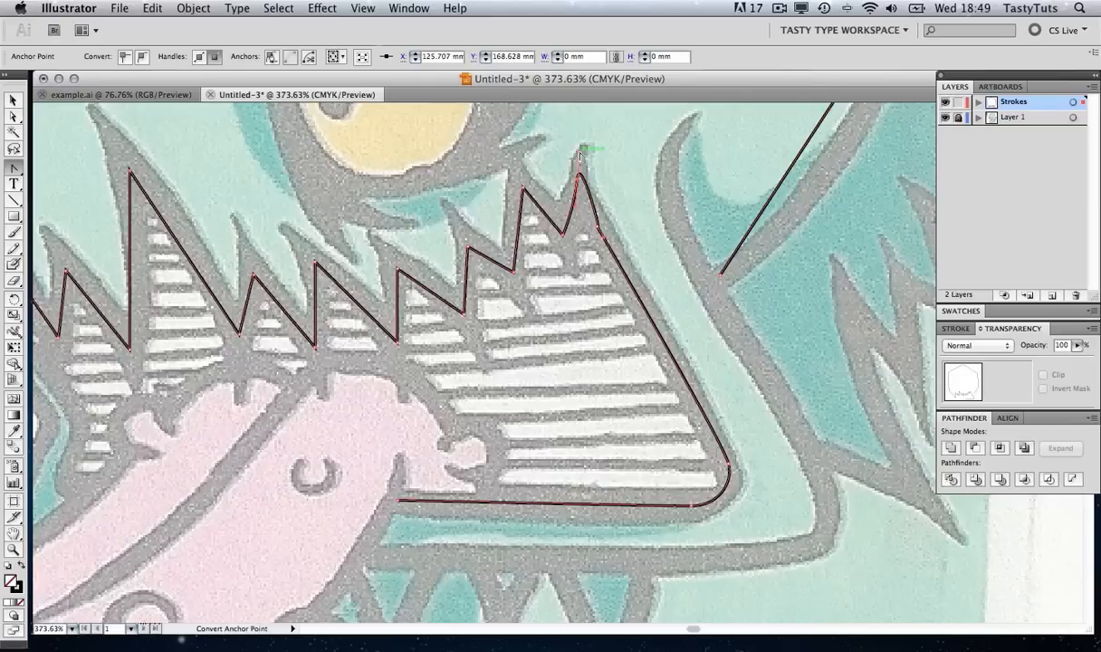
pyautogui.moveTo(580, 158); pyautogui.dragTo(572, 193)
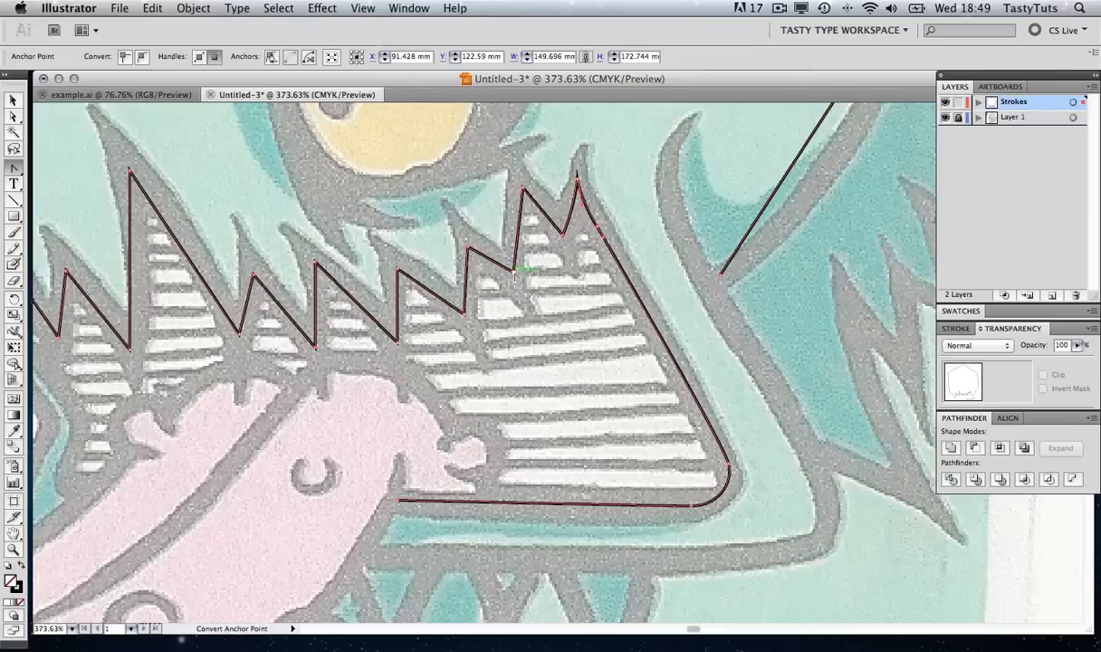
pyautogui.moveTo(513, 275); pyautogui.dragTo(516, 300)
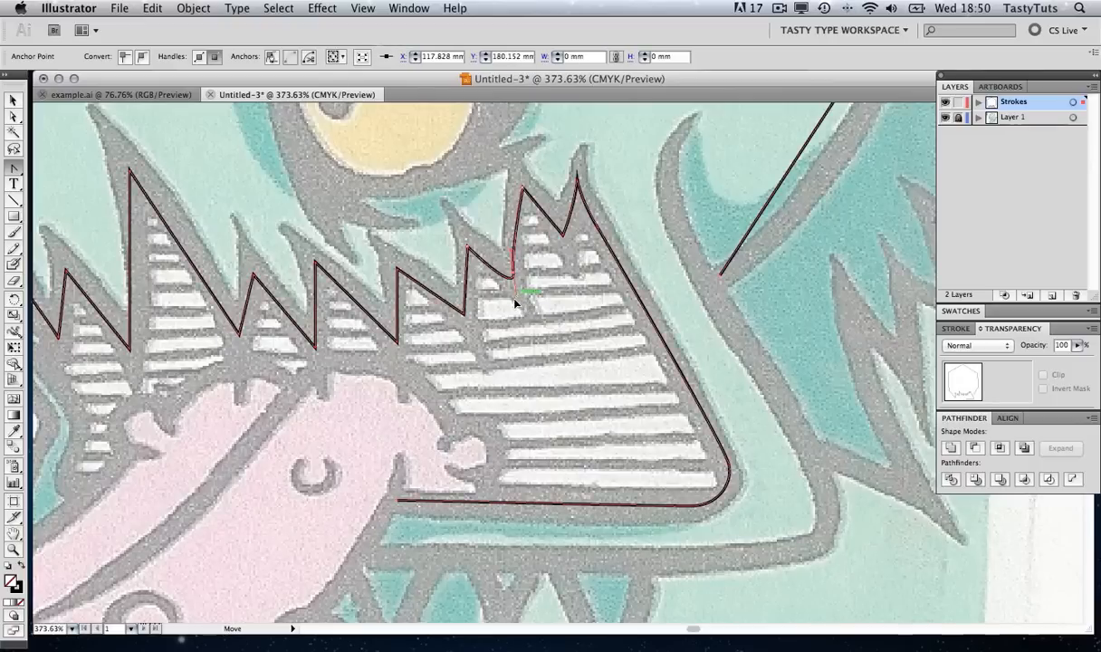
pyautogui.click(514, 303)
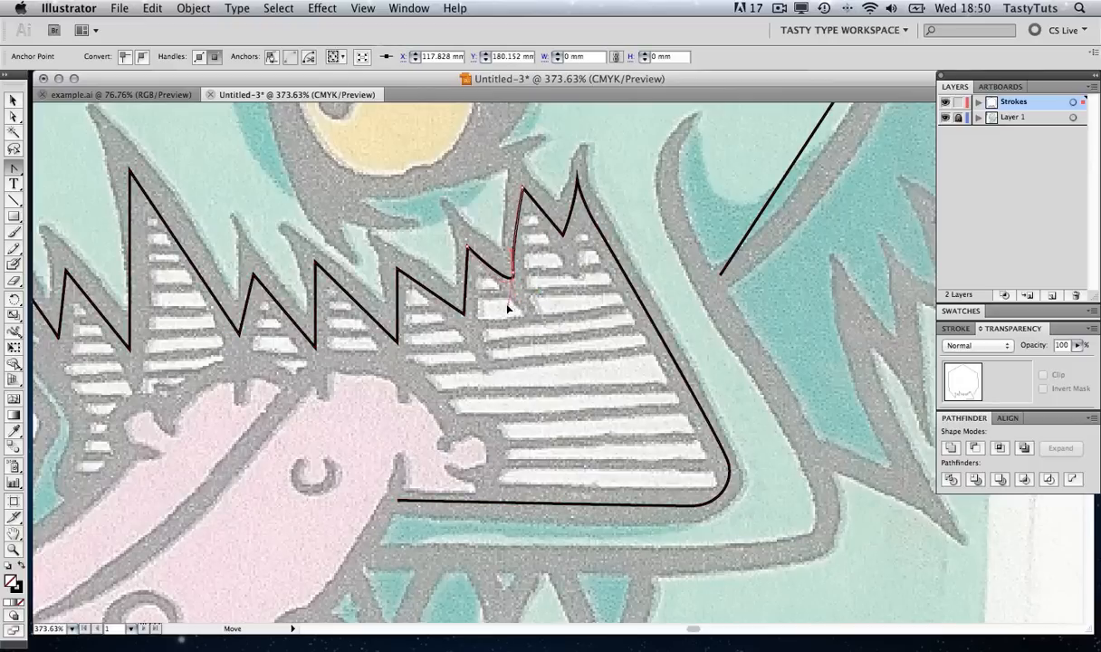
pyautogui.click(483, 259)
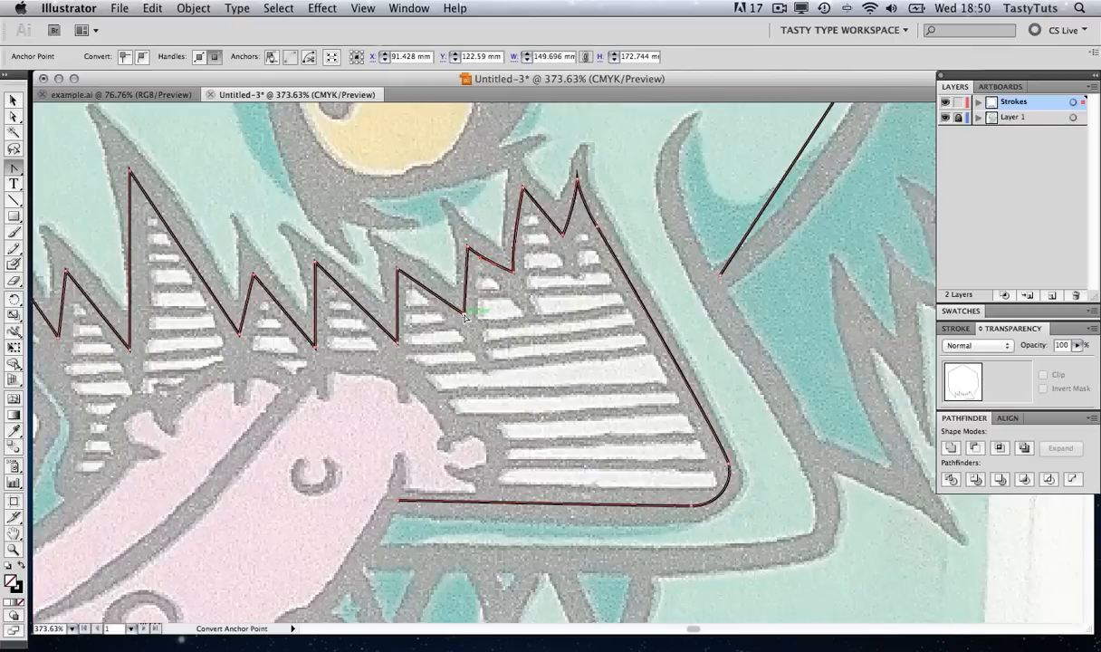
# Curve the path beside the notch between the third and fourth spikes from the right, adjusting its handles to keep the corner sharp
pyautogui.click(464, 316)
pyautogui.moveTo(453, 336); pyautogui.dragTo(440, 324)
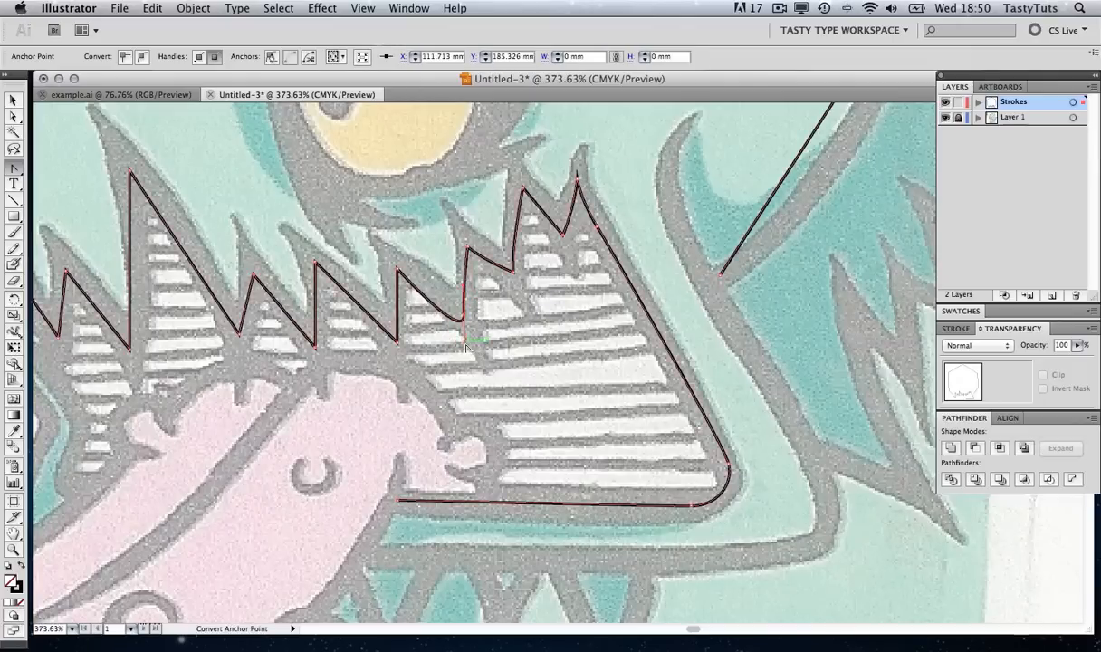
pyautogui.click(451, 316)
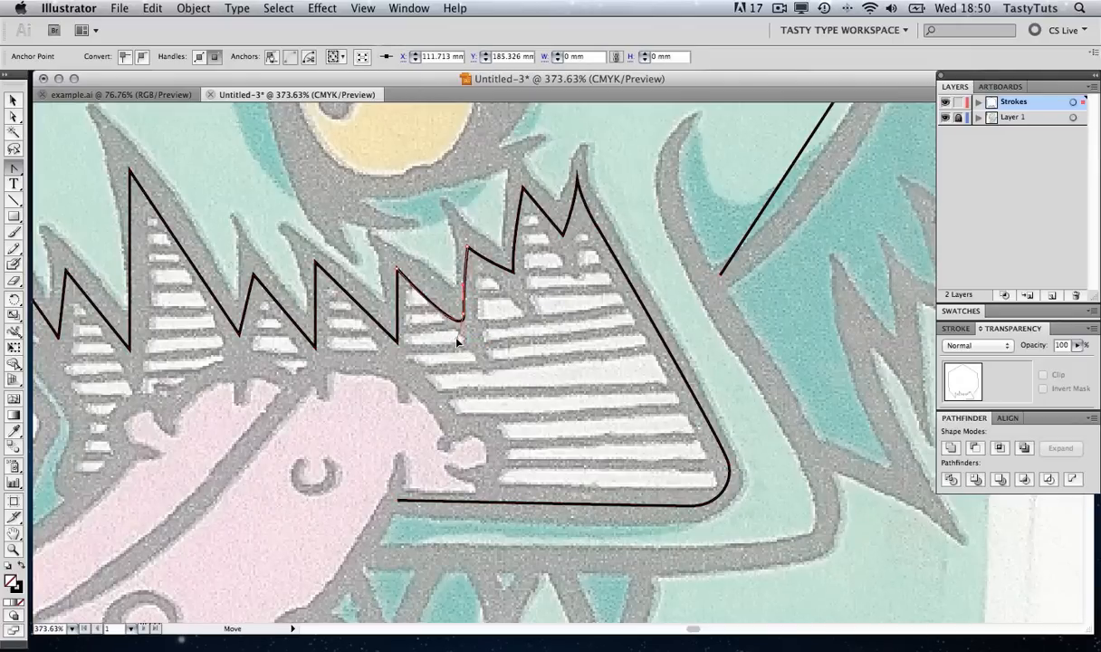
pyautogui.moveTo(446, 314); pyautogui.dragTo(436, 290)
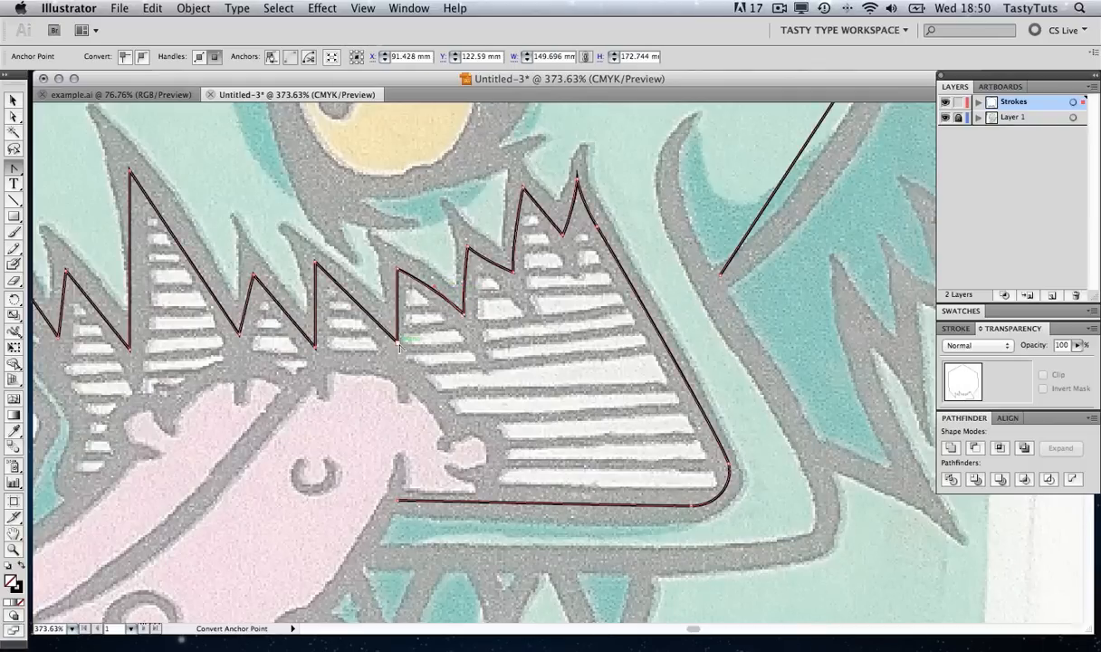
# Curve the path beside the next three notches to the left, up to the tall spike, keeping each corner sharp
pyautogui.moveTo(396, 343); pyautogui.dragTo(395, 365)
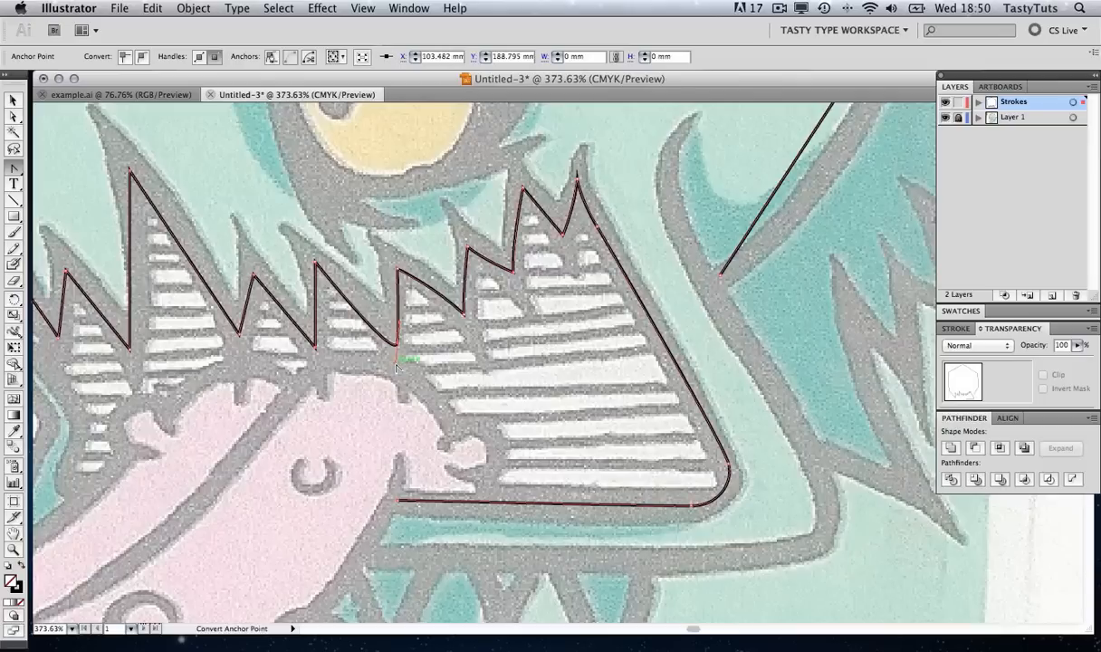
pyautogui.click(395, 341)
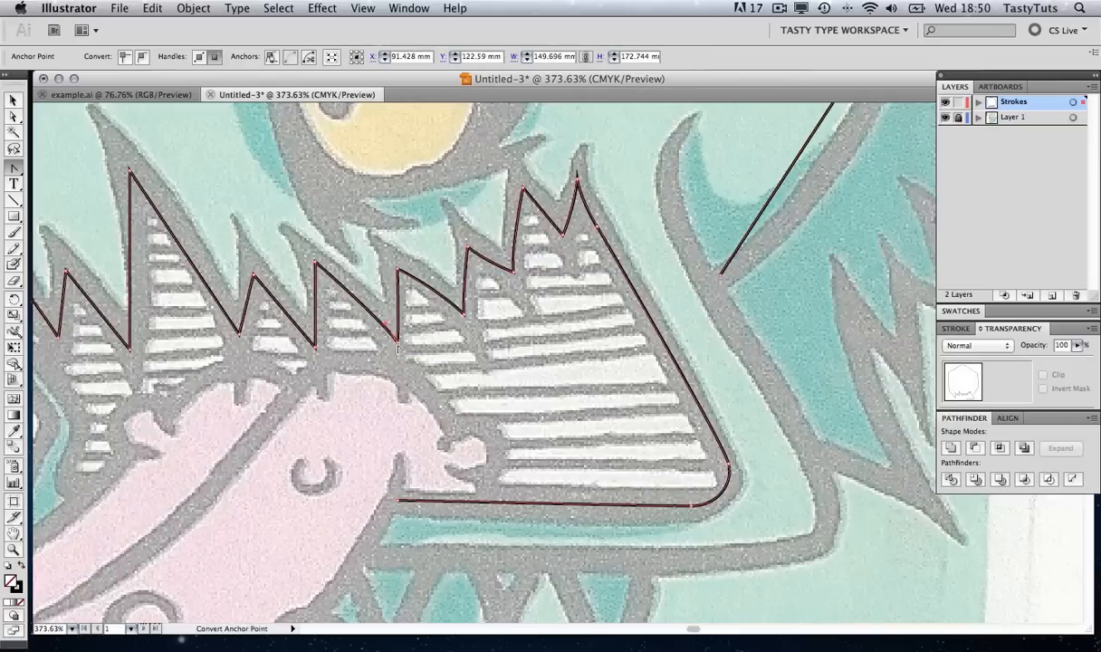
pyautogui.click(396, 342)
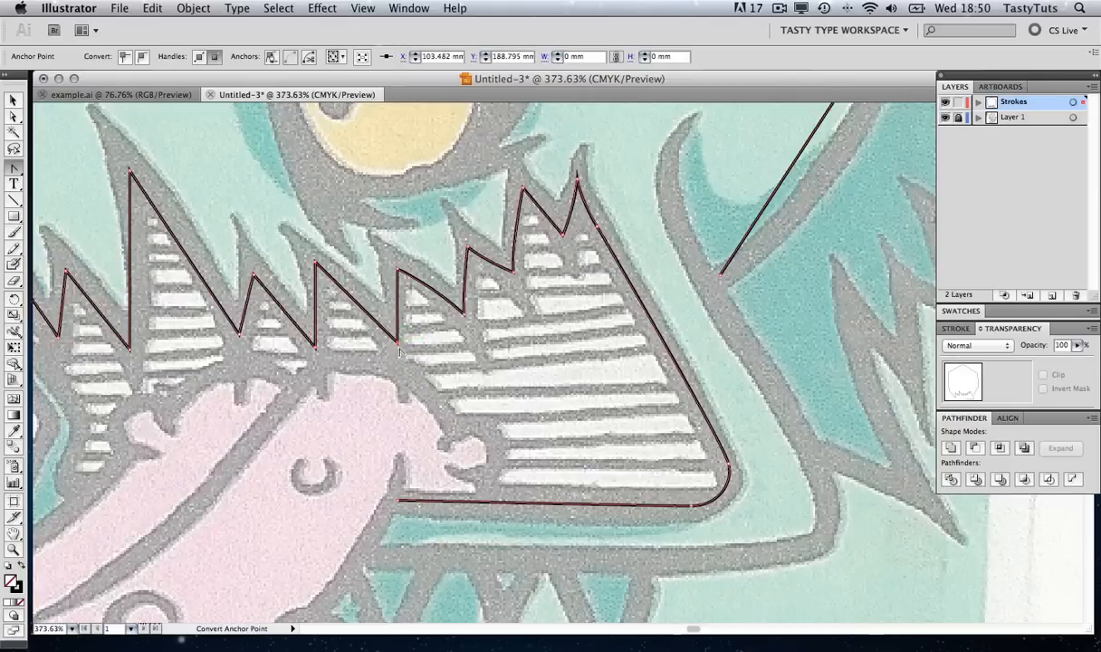
pyautogui.moveTo(397, 342); pyautogui.dragTo(374, 315)
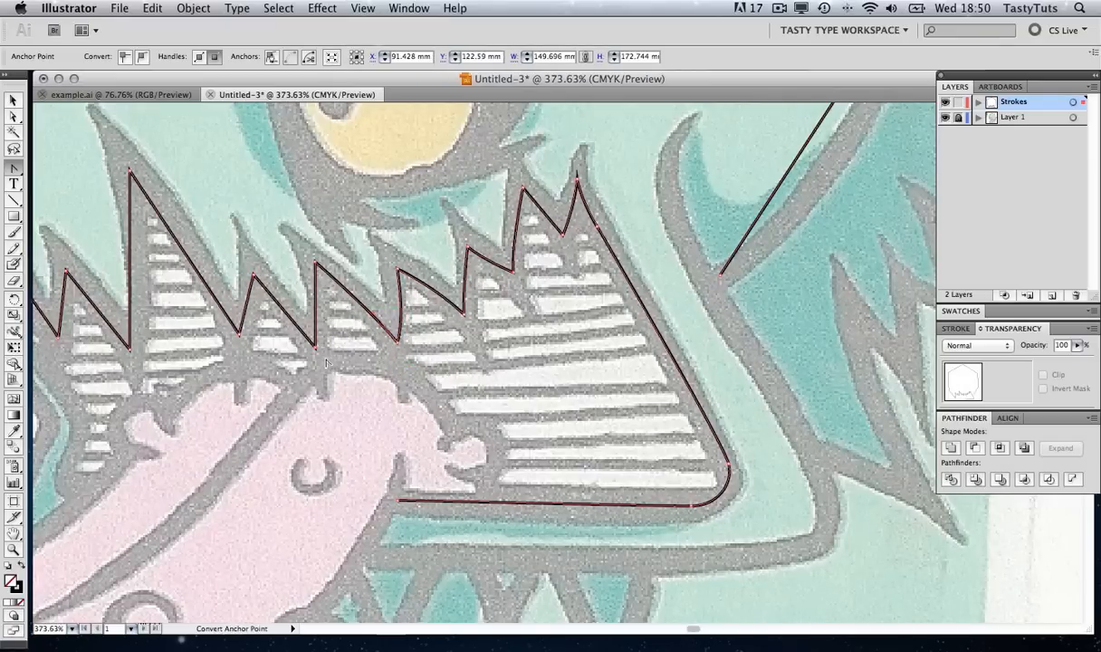
pyautogui.moveTo(316, 349); pyautogui.dragTo(193, 245)
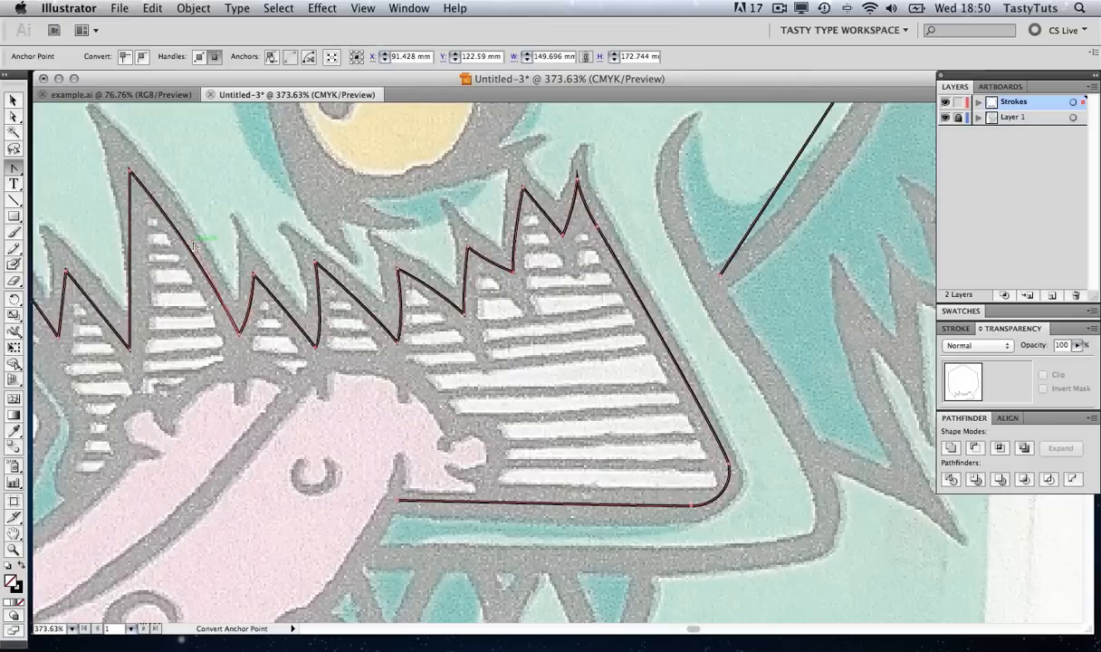
# Curve the path at the notch left of the tall spike and at the jaw's pointed lower-left tip with the Convert Anchor Point tool
pyautogui.moveTo(133, 348); pyautogui.dragTo(446, 365)
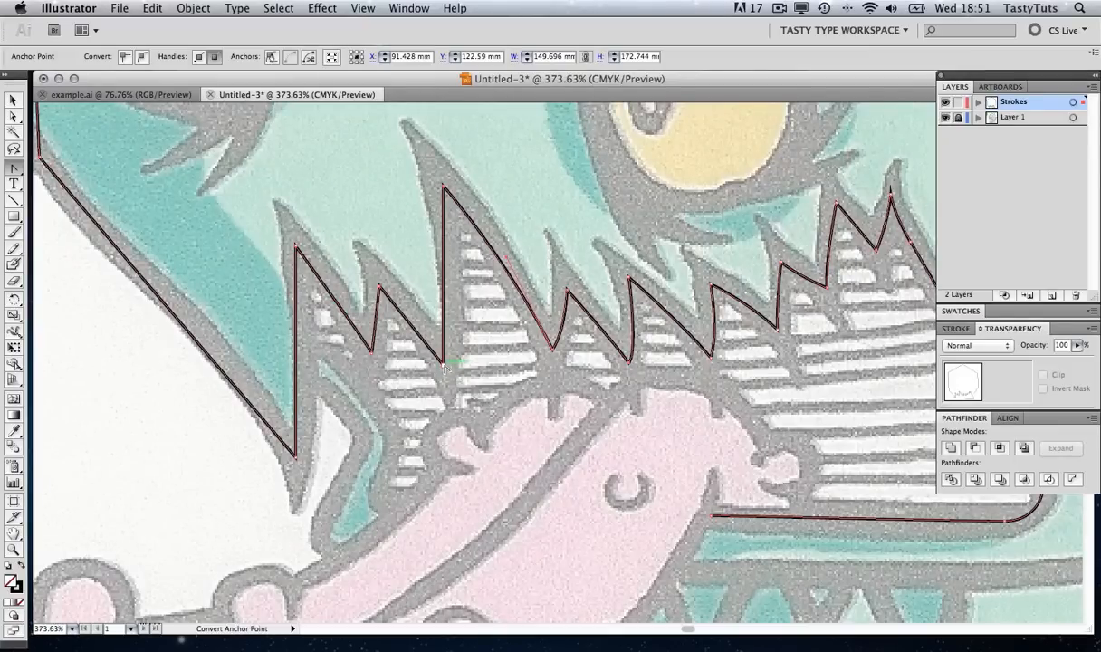
pyautogui.moveTo(444, 365); pyautogui.dragTo(414, 321)
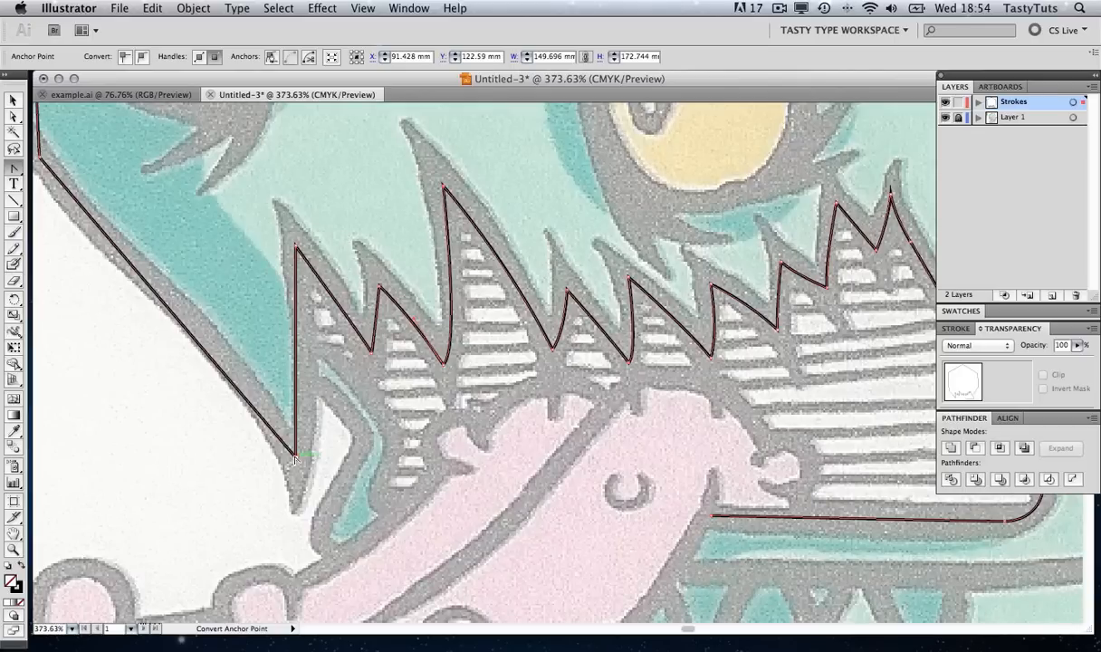
pyautogui.moveTo(294, 457); pyautogui.dragTo(269, 410)
# Curve the head outline's left side by converting its lower-left anchor to a smooth point that follows the scanned line
pyautogui.moveTo(220, 255); pyautogui.dragTo(334, 408)
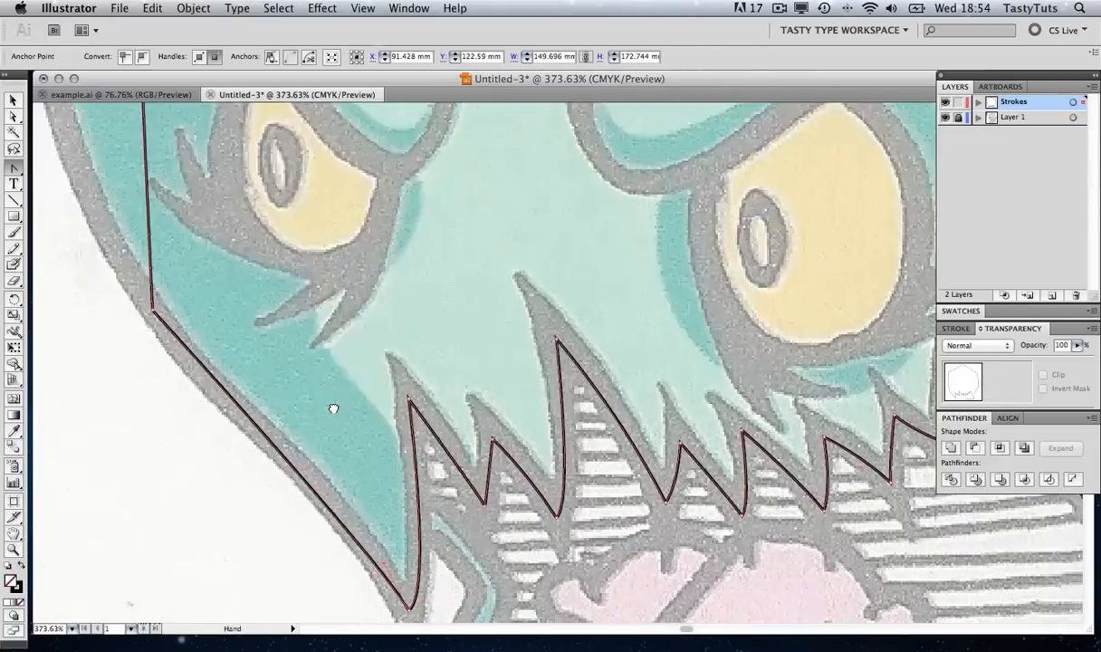
pyautogui.press('z')
pyautogui.keyDown('alt'); pyautogui.click(403, 336); pyautogui.keyUp('alt')
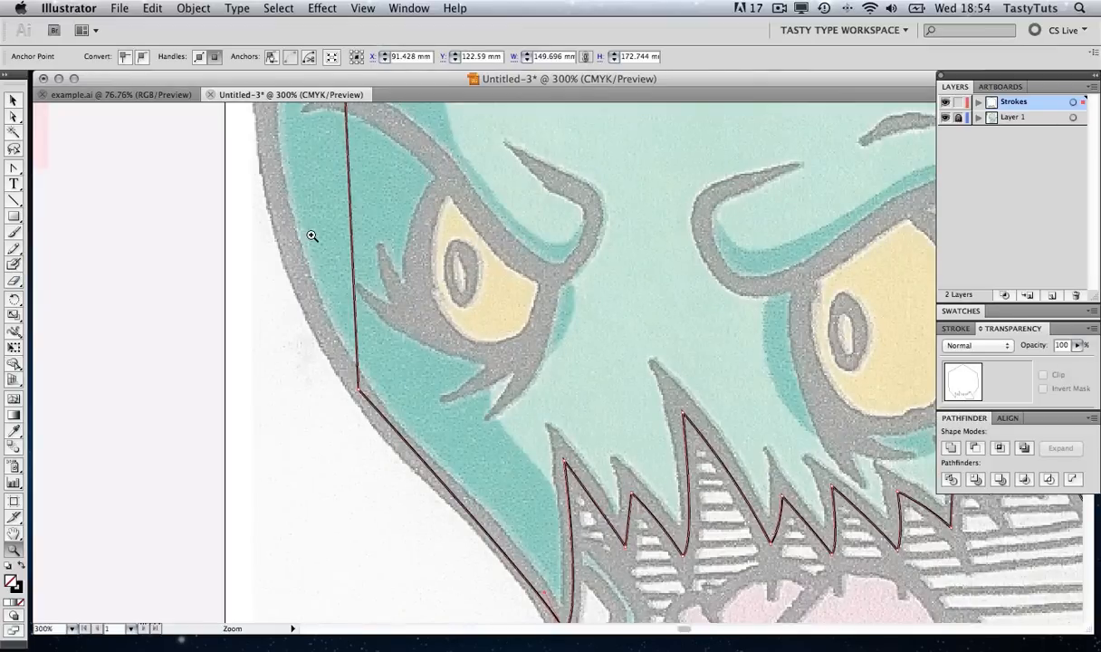
pyautogui.hotkey('shift', 'c')
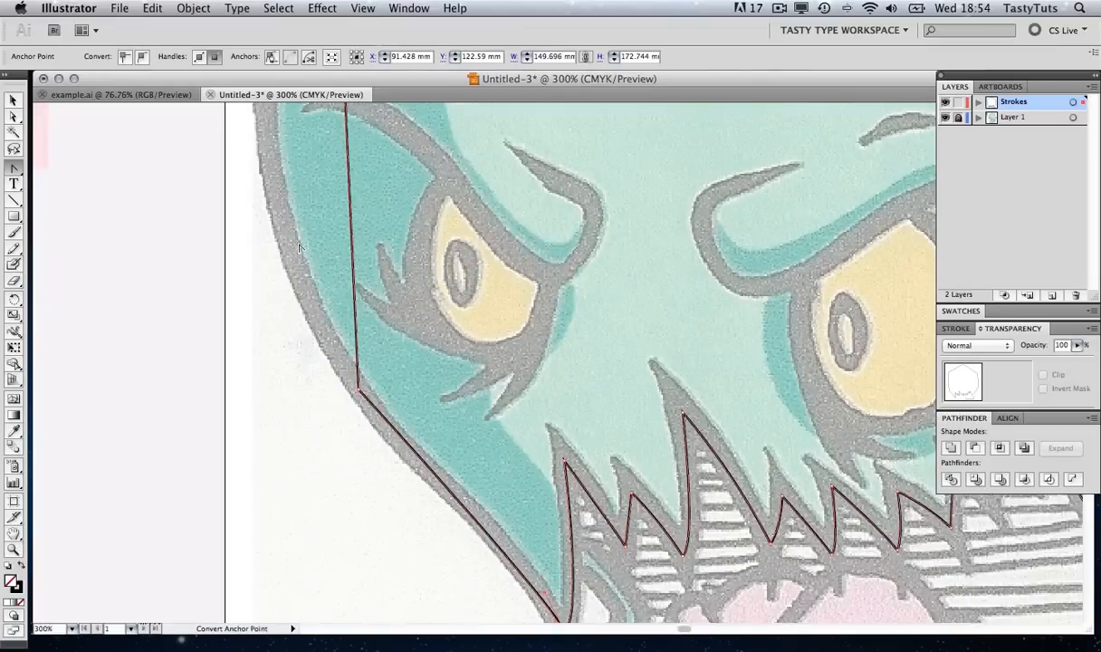
pyautogui.moveTo(359, 389); pyautogui.dragTo(323, 346)
# Convert the head outline's upper-left anchor to a smooth point, curving the path up to the top of the head
pyautogui.moveTo(391, 358); pyautogui.dragTo(99, 241)
pyautogui.moveTo(345, 287); pyautogui.dragTo(321, 453)
pyautogui.scroll(5, 321, 454)
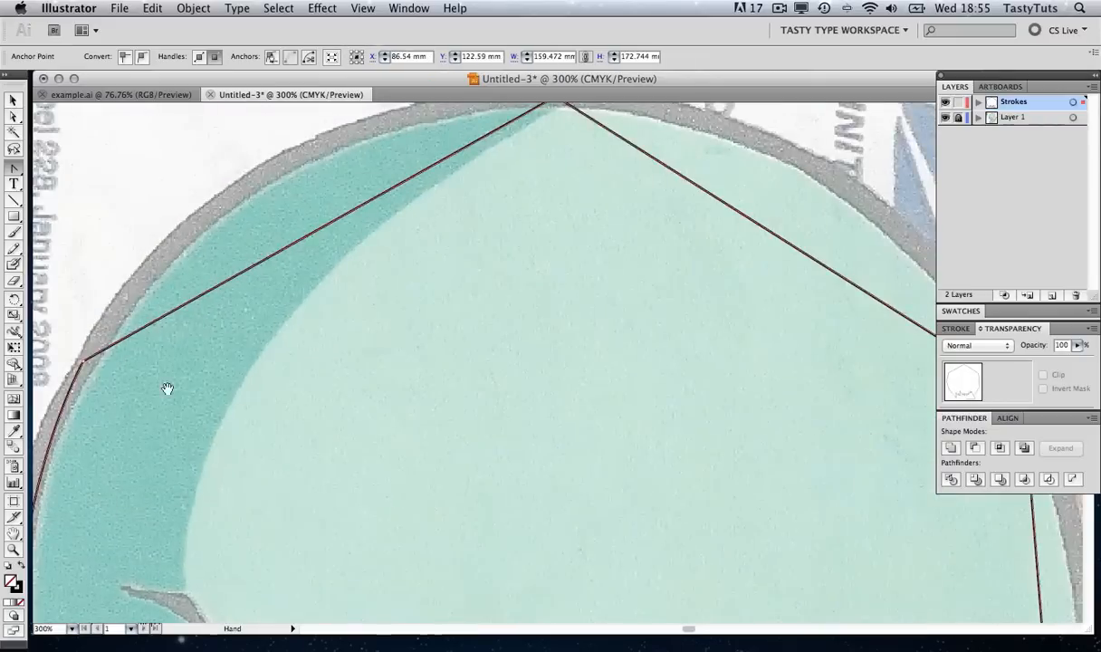
pyautogui.moveTo(227, 406); pyautogui.dragTo(237, 388)
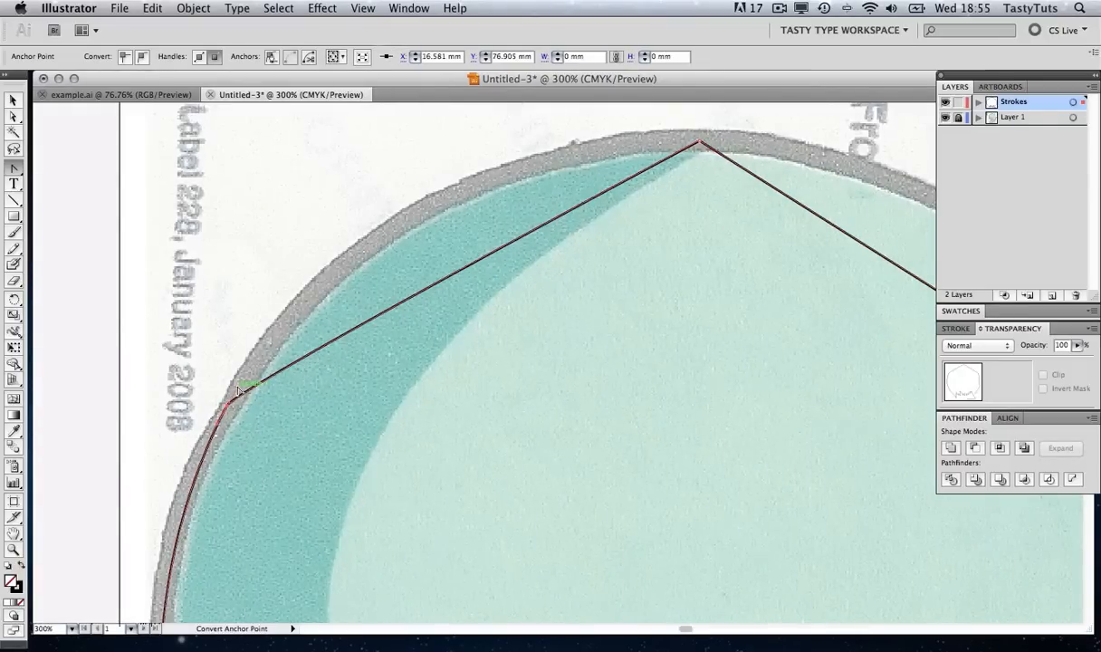
pyautogui.moveTo(238, 388); pyautogui.dragTo(371, 145)
# Convert the anchor at the top of the head to a smooth point, curving the upper-right arc along the scanned line
pyautogui.hscroll(10, 506, 327)
pyautogui.scroll(3, 506, 327)
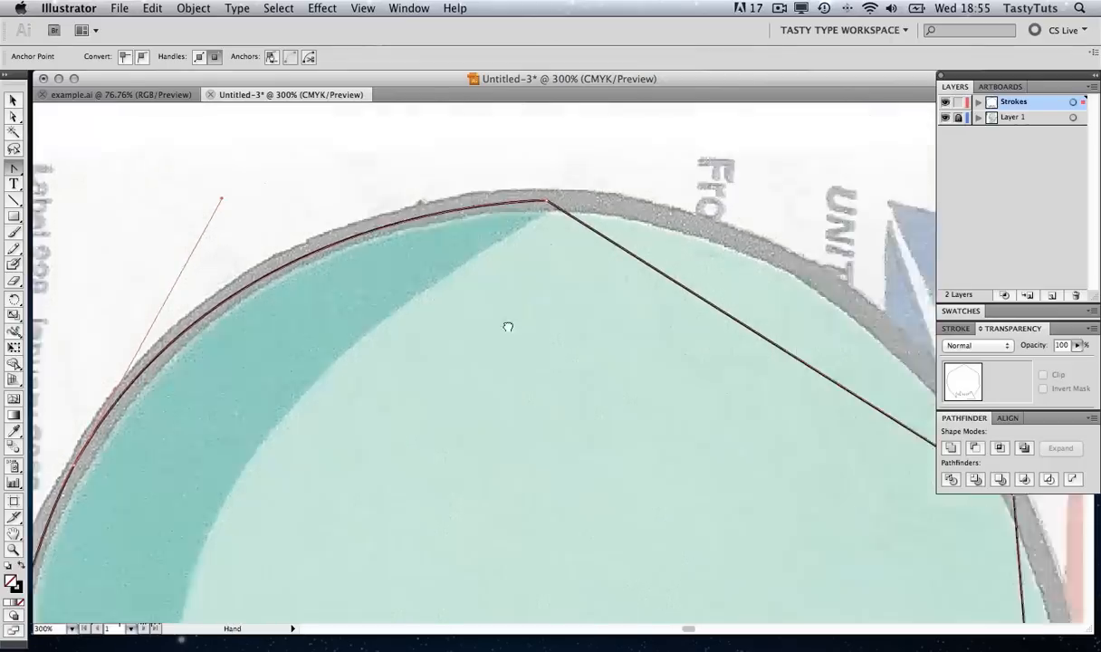
pyautogui.moveTo(350, 232); pyautogui.dragTo(702, 241)
# Convert the head outline's upper-right anchor to a smooth point, curving the right side down past the ear fin
pyautogui.press('space')
pyautogui.moveTo(777, 419); pyautogui.dragTo(528, 123)
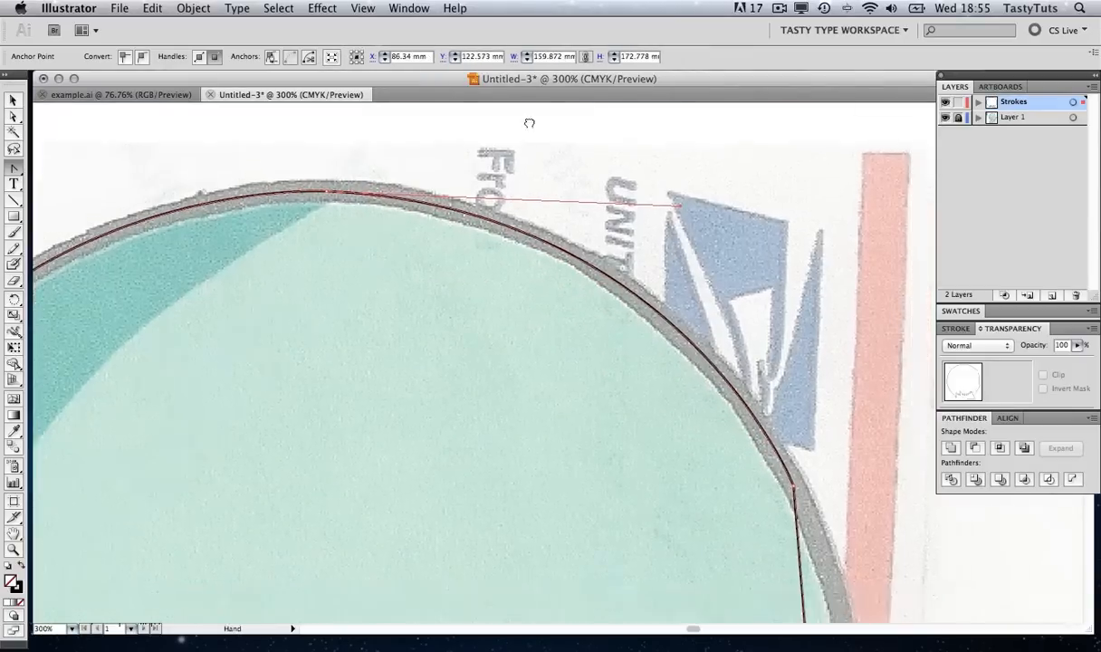
pyautogui.moveTo(622, 329); pyautogui.dragTo(575, 271)
pyautogui.moveTo(519, 171); pyautogui.dragTo(639, 413)
pyautogui.moveTo(595, 522); pyautogui.dragTo(624, 298)
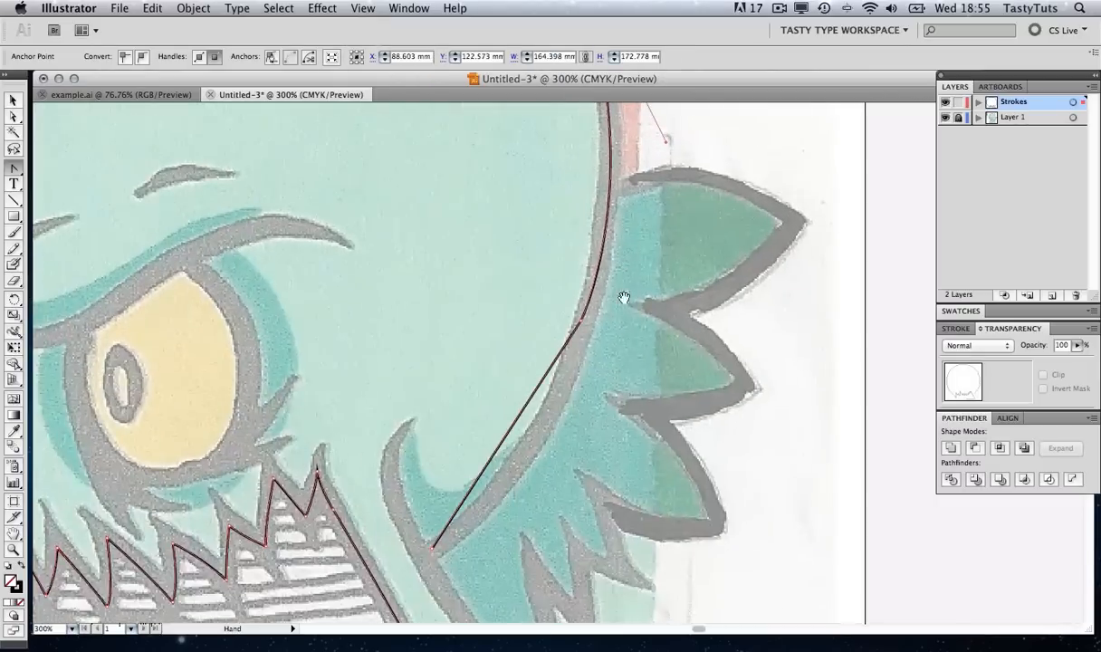
pyautogui.click(580, 322)
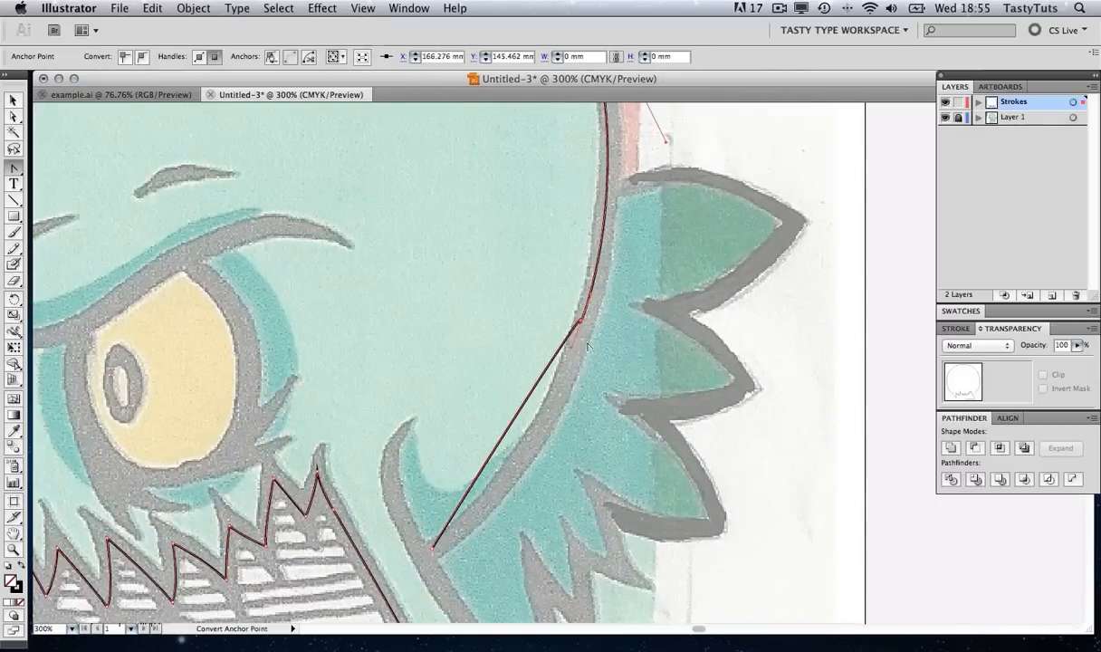
pyautogui.moveTo(571, 348); pyautogui.dragTo(567, 450)
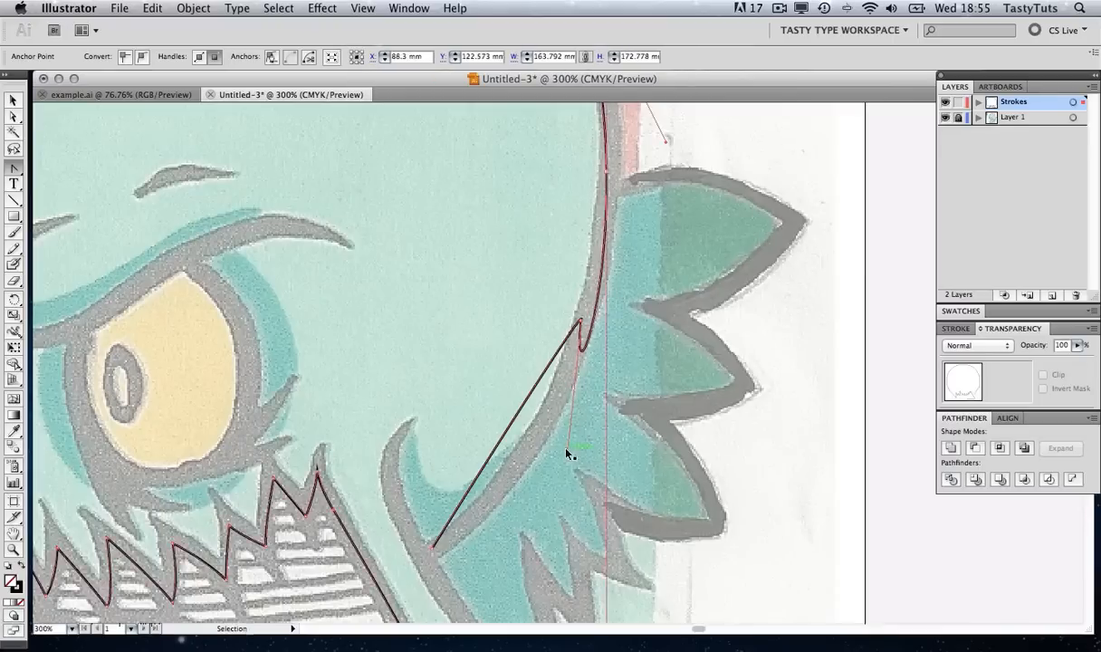
pyautogui.press('super+z')
# Convert the anchor beside the ear fin to a smooth point, curving the head outline down to its open end
pyautogui.click(582, 322)
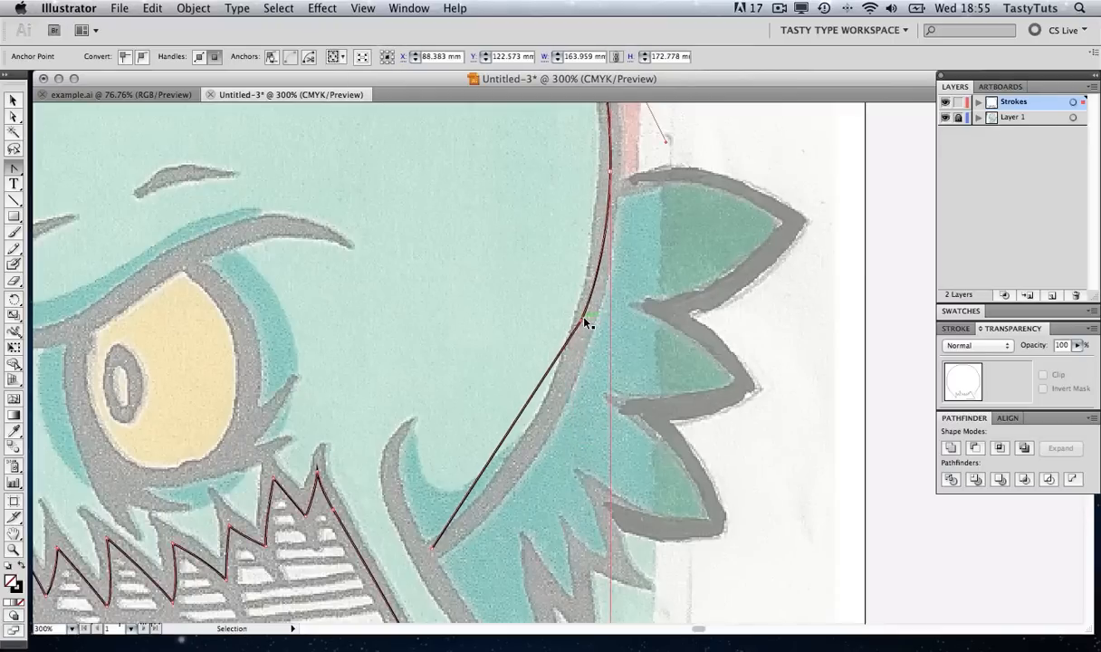
pyautogui.moveTo(596, 310); pyautogui.dragTo(558, 464)
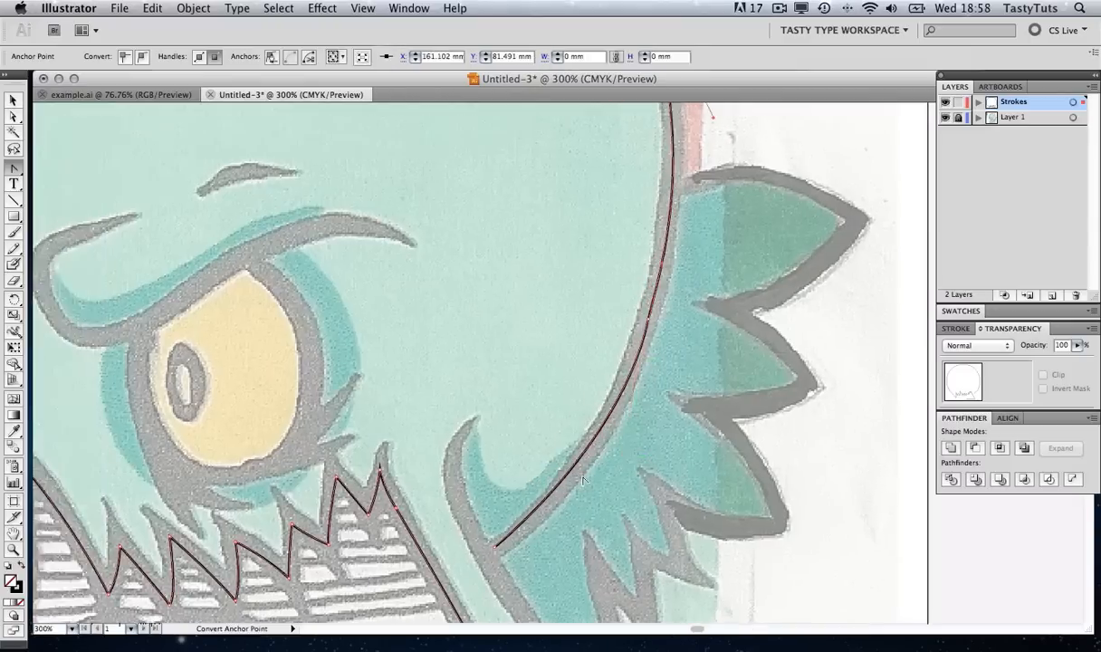
pyautogui.press('z')
pyautogui.keyDown('alt'); pyautogui.click(499, 432); pyautogui.keyUp('alt')
pyautogui.keyDown('alt'); pyautogui.click(499, 435); pyautogui.keyUp('alt')
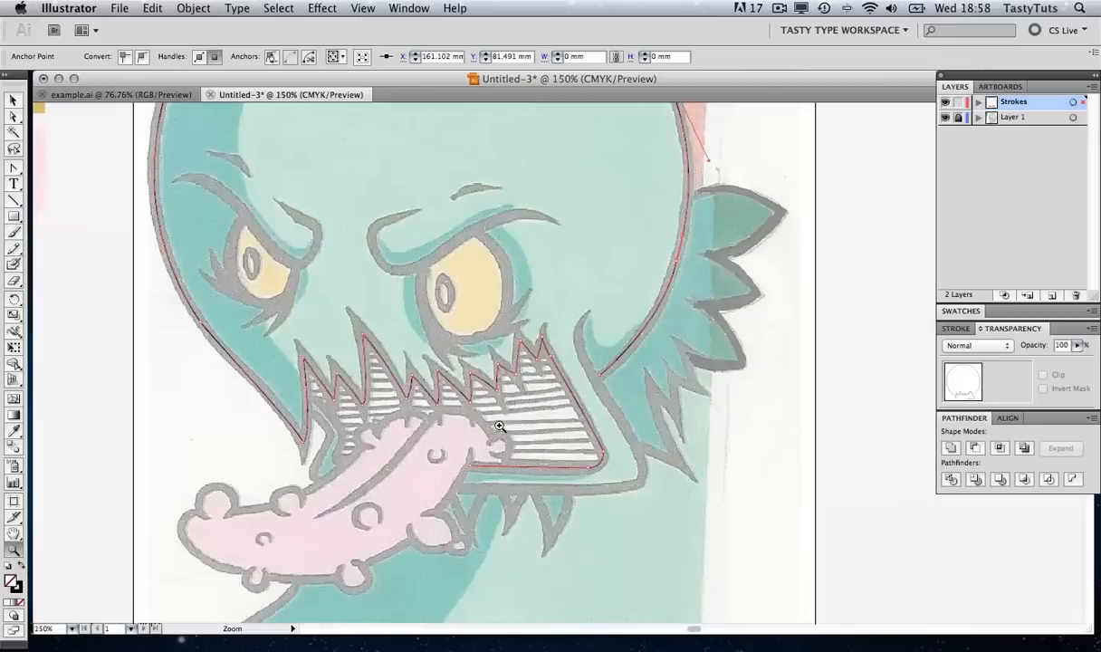
# Examine the anchor points and handles around the rightmost mouth spike with the Direct Selection tool
pyautogui.click(491, 397)
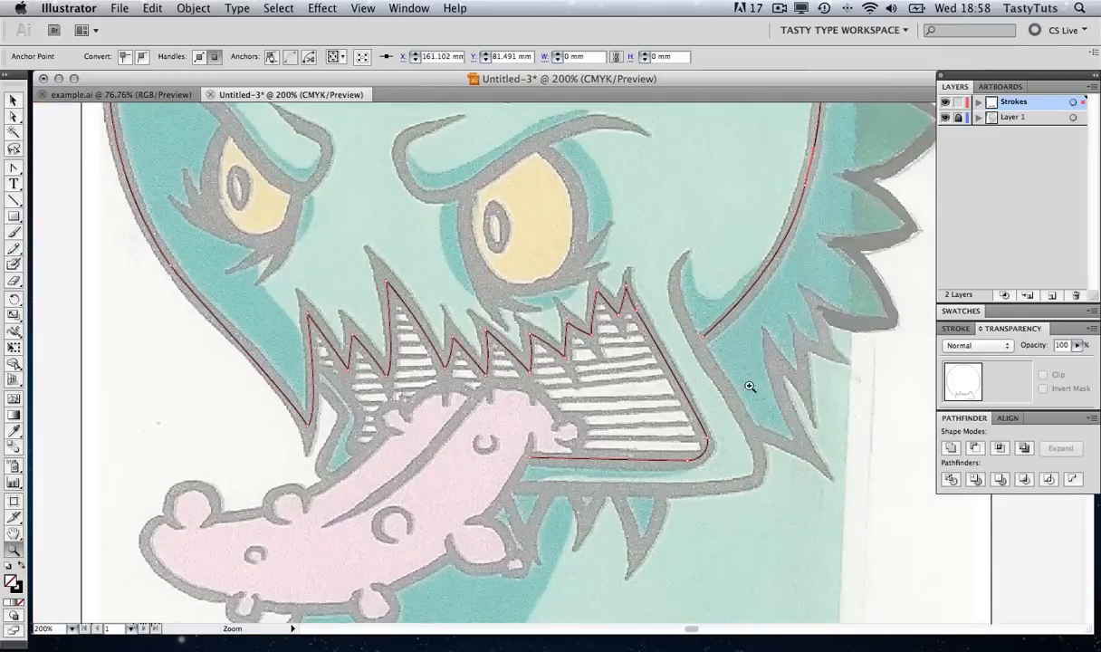
pyautogui.click(595, 302)
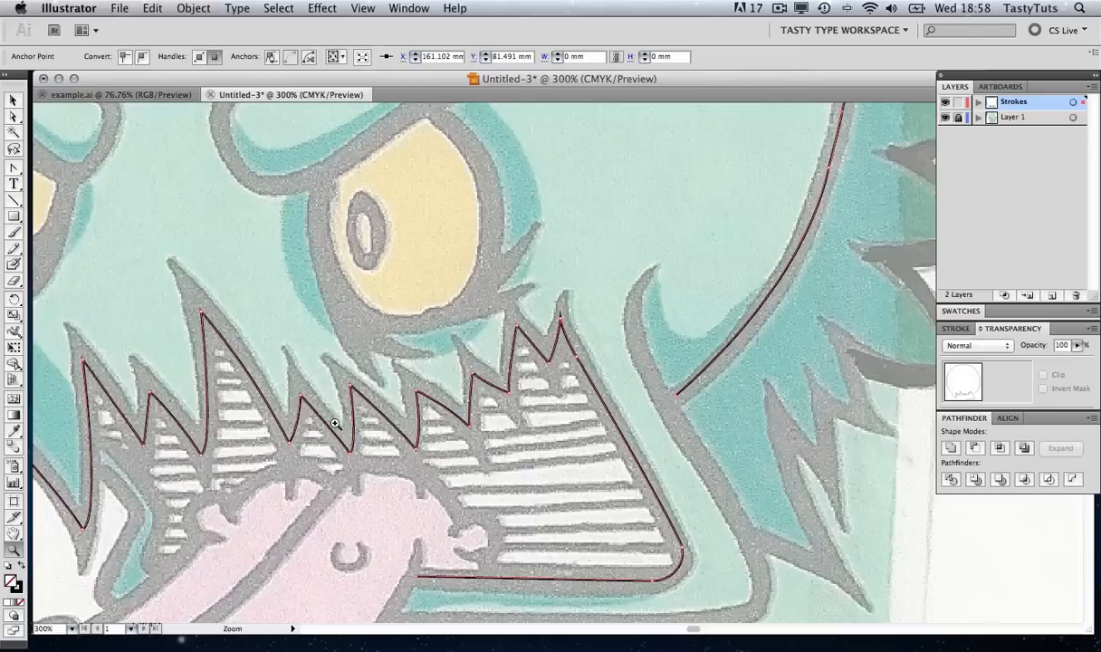
pyautogui.click(562, 377)
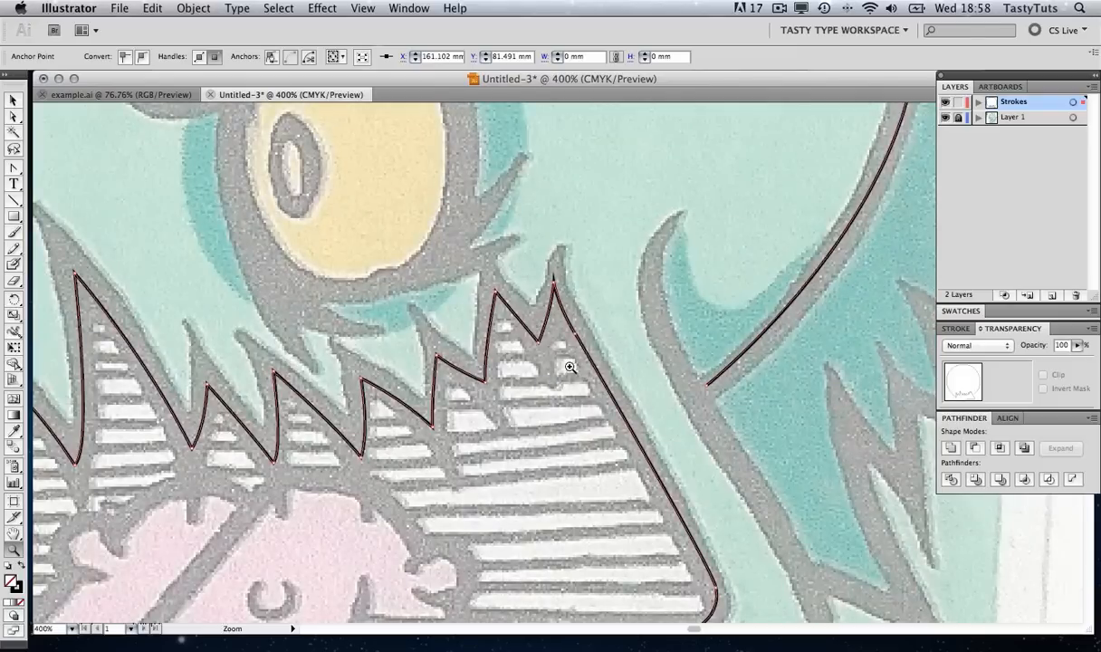
pyautogui.press('space')
pyautogui.moveTo(625, 480); pyautogui.dragTo(598, 327)
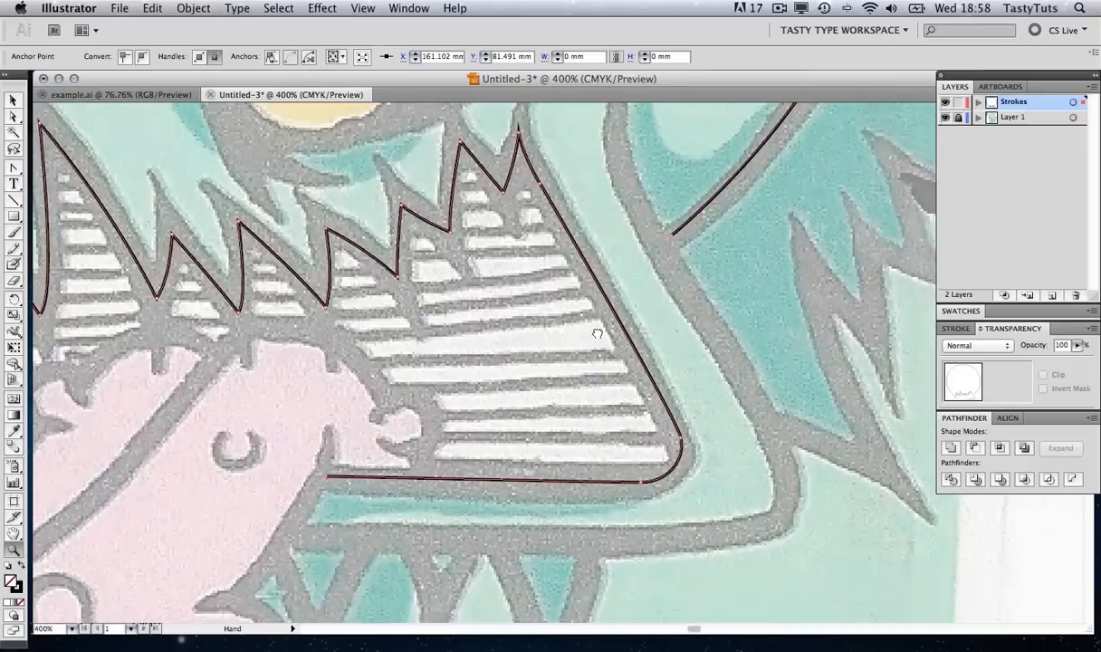
pyautogui.click(535, 162)
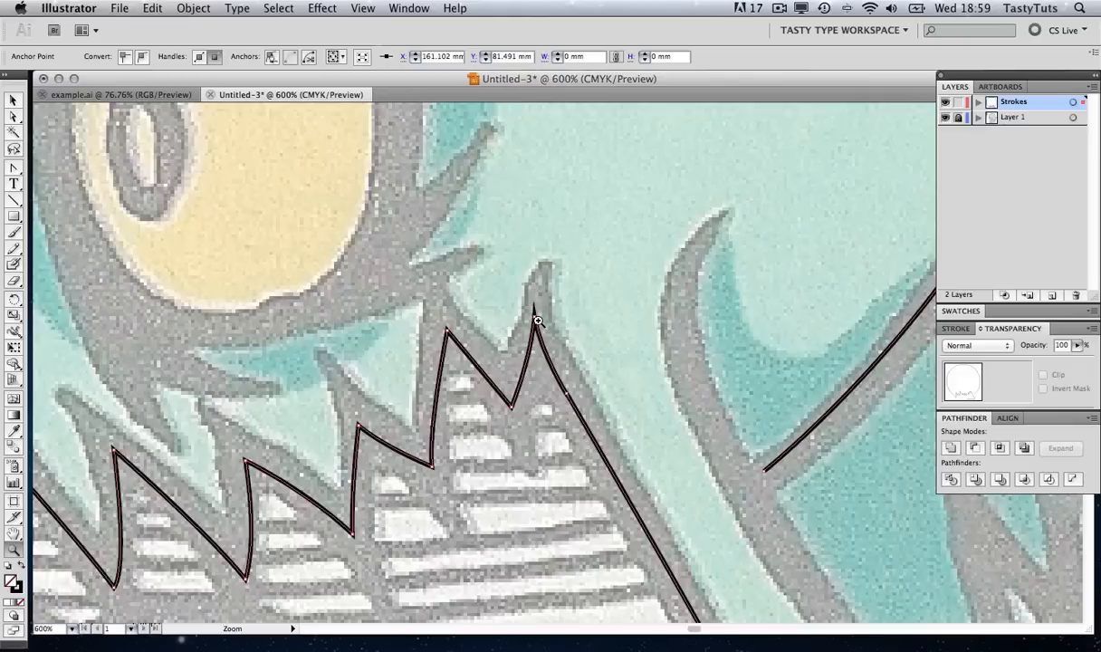
pyautogui.press('a')
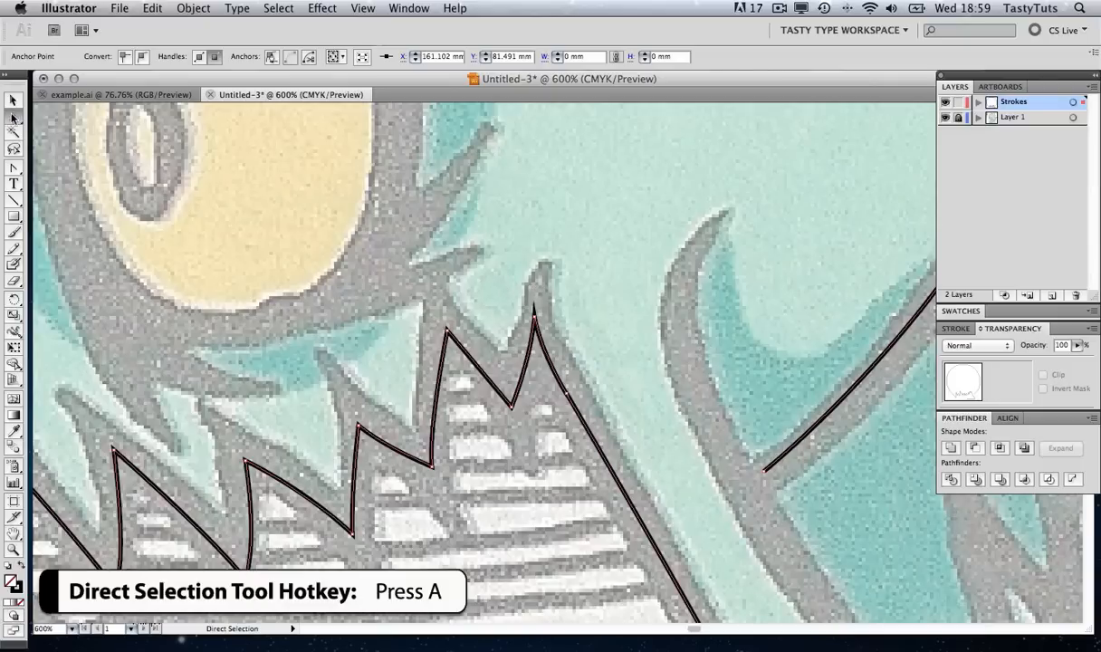
pyautogui.click(476, 366)
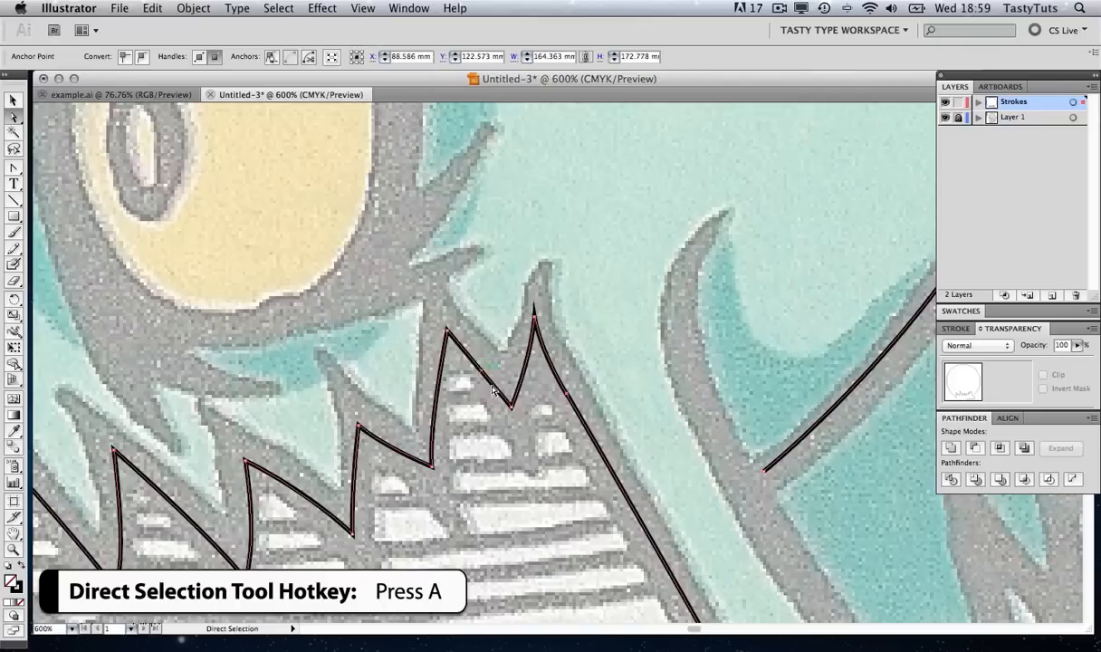
pyautogui.click(568, 395)
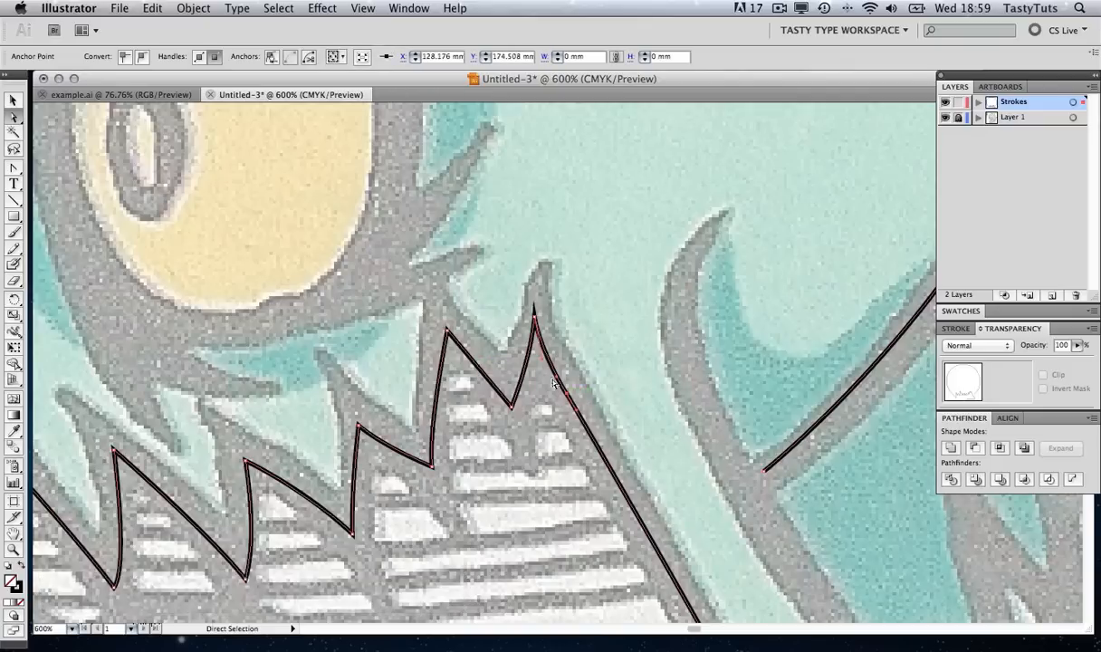
pyautogui.click(513, 408)
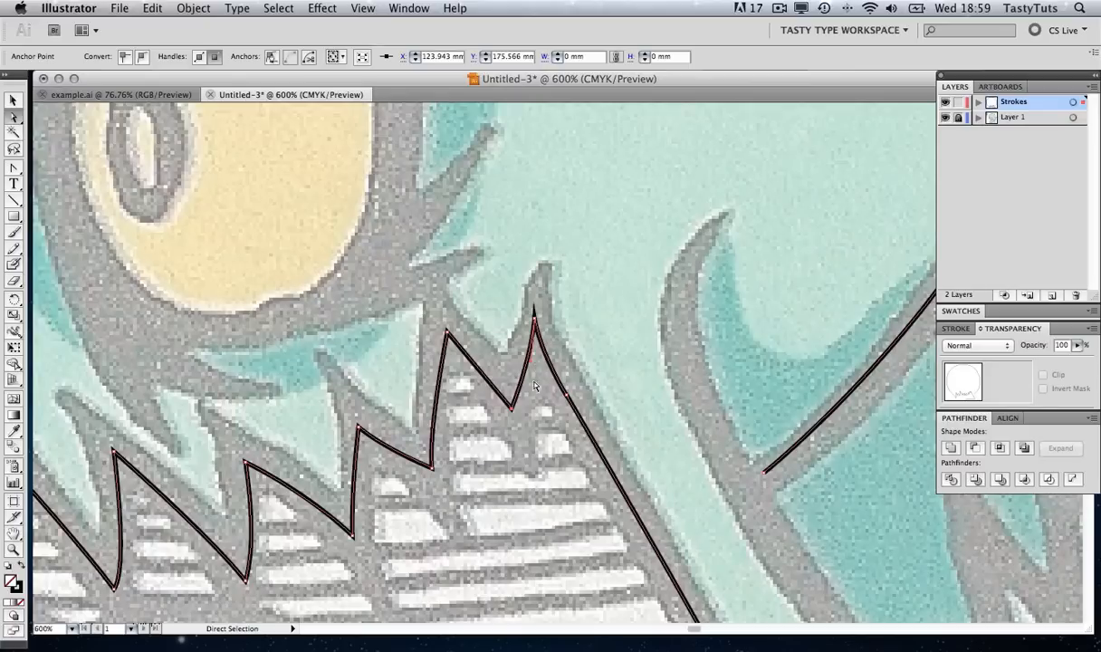
pyautogui.moveTo(531, 360)
pyautogui.mouseDown()
pyautogui.moveTo(497, 365)
pyautogui.moveTo(513, 367)
pyautogui.mouseUp()
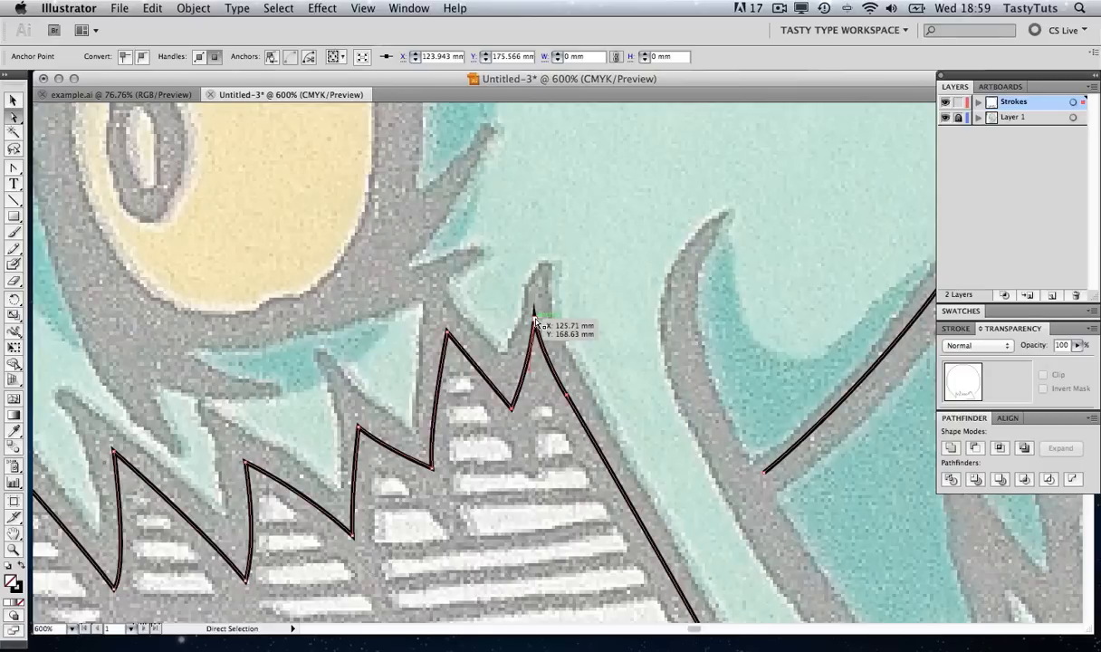
pyautogui.moveTo(534, 318); pyautogui.dragTo(643, 253)
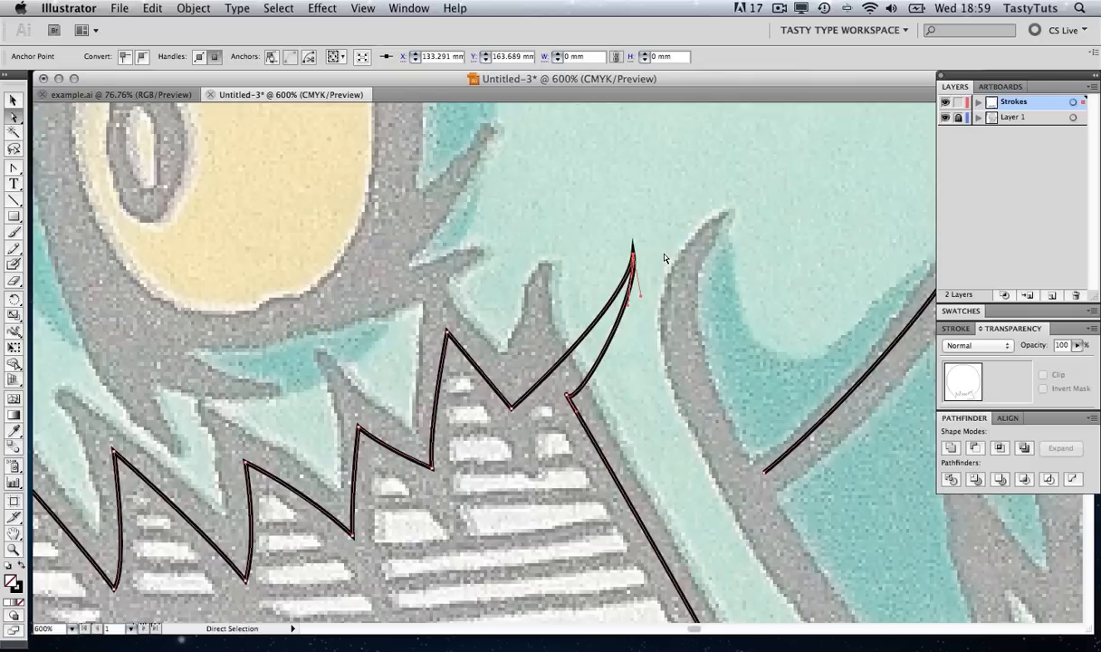
pyautogui.press('super+z')
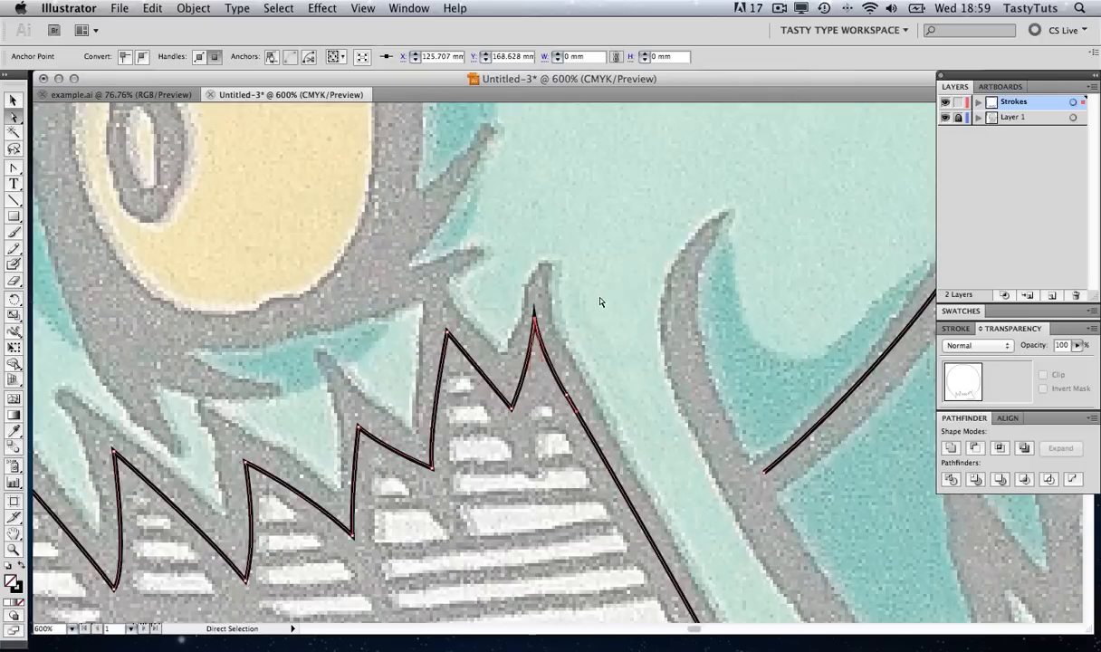
# Nudge the tips of the rightmost spike, the third spike from the right and the tall spike with the Direct Selection tool
pyautogui.moveTo(534, 316)
pyautogui.mouseDown()
pyautogui.moveTo(527, 327)
pyautogui.moveTo(538, 334)
pyautogui.mouseUp()
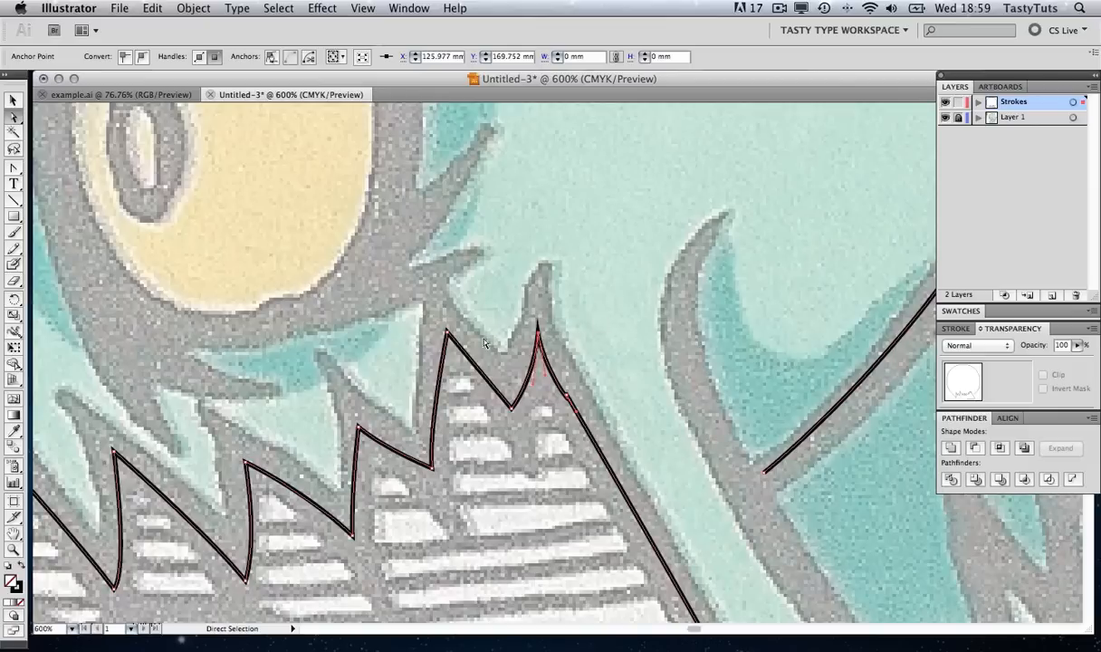
pyautogui.moveTo(358, 427); pyautogui.dragTo(392, 446)
pyautogui.press('space')
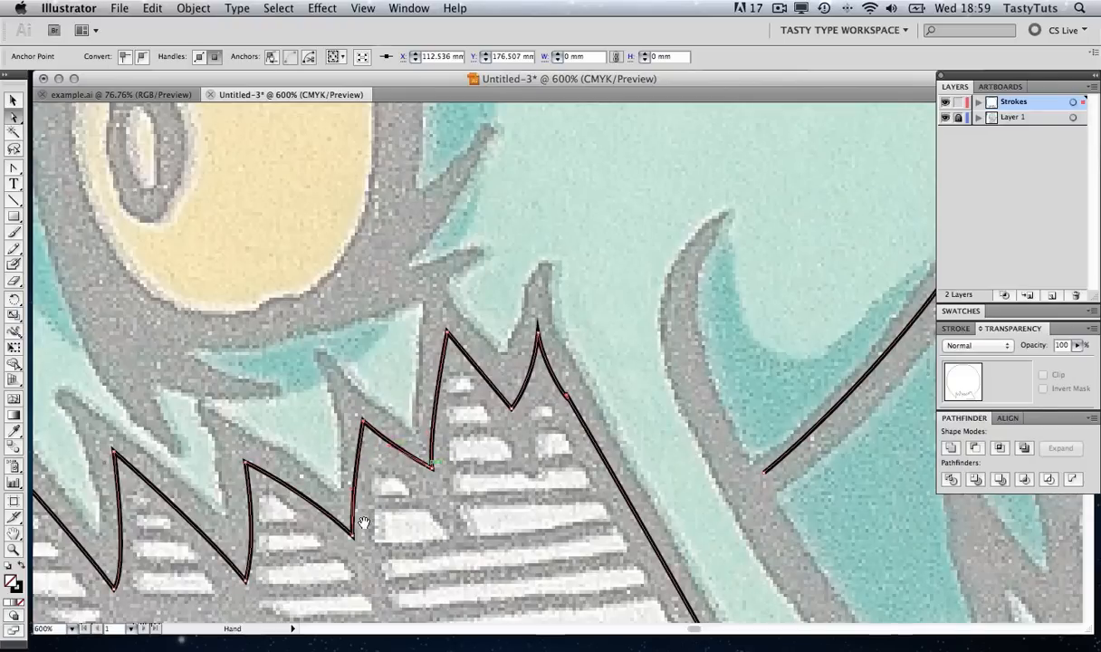
pyautogui.moveTo(366, 523); pyautogui.dragTo(558, 392)
pyautogui.moveTo(298, 366); pyautogui.dragTo(421, 374)
pyautogui.moveTo(185, 237); pyautogui.dragTo(395, 276)
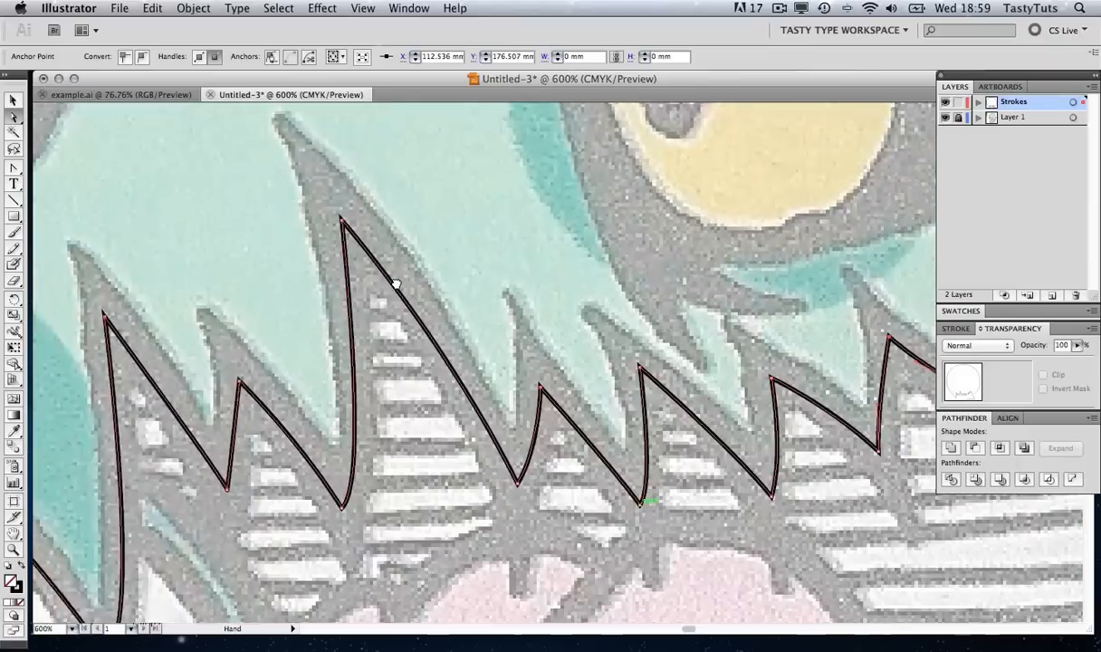
pyautogui.moveTo(344, 220); pyautogui.dragTo(341, 211)
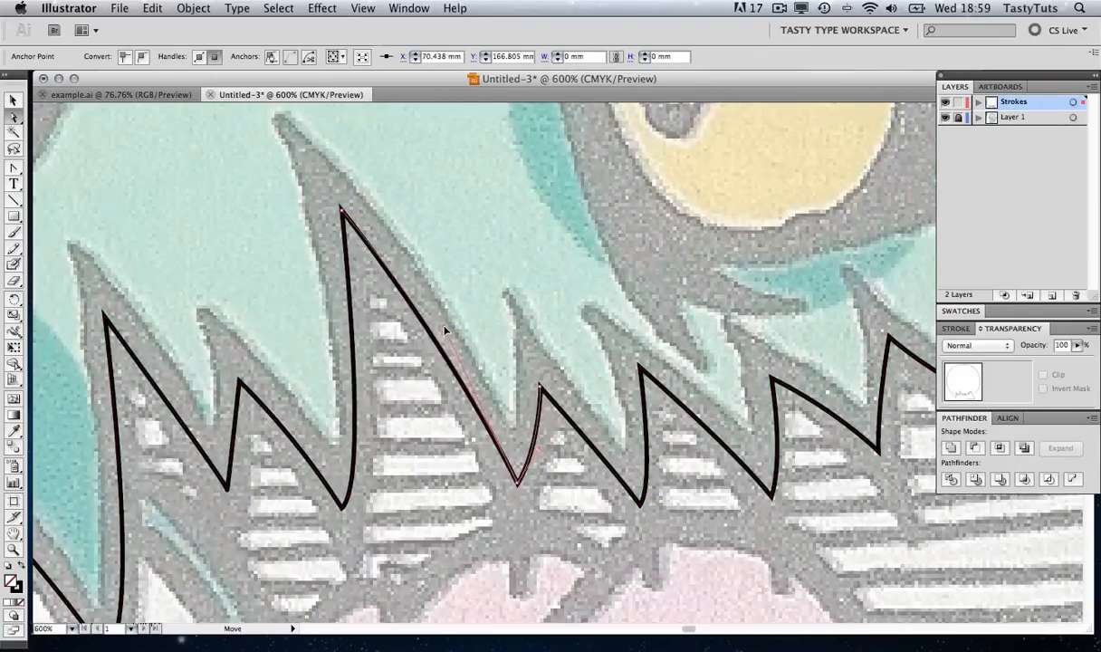
# Select the anchor on the head outline's lower-left side and adjust its lower handle to fit the scanned line
pyautogui.press('space')
pyautogui.moveTo(310, 429); pyautogui.dragTo(454, 345)
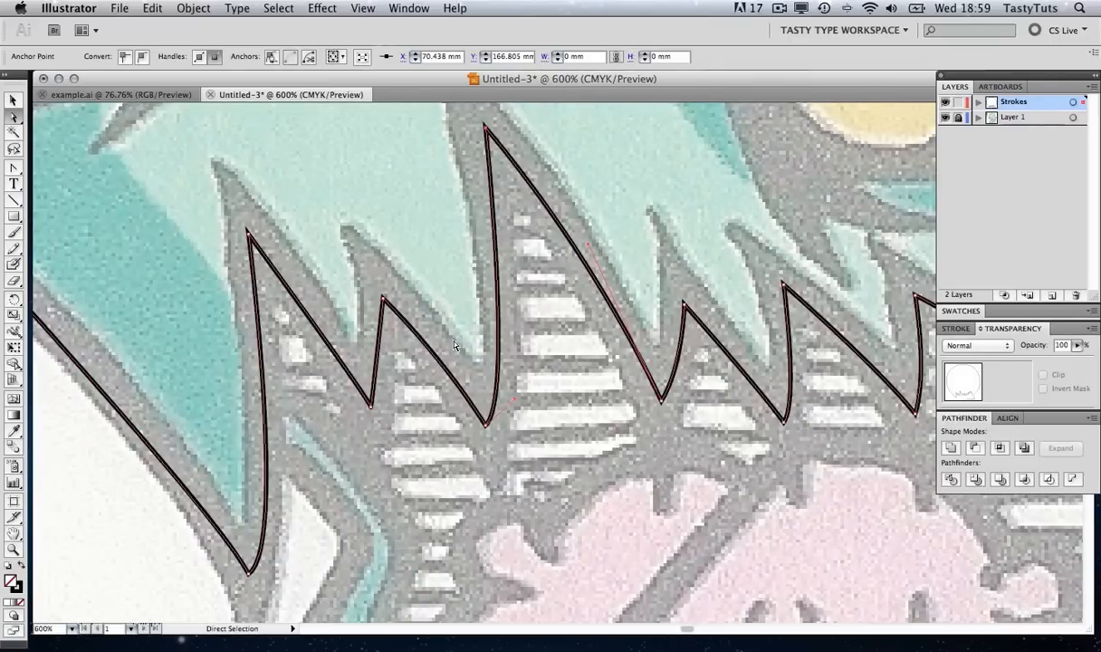
pyautogui.press('space')
pyautogui.moveTo(309, 456); pyautogui.dragTo(598, 317)
pyautogui.moveTo(452, 196); pyautogui.dragTo(594, 456)
pyautogui.moveTo(535, 387); pyautogui.dragTo(528, 319)
pyautogui.press('space')
pyautogui.moveTo(390, 221); pyautogui.dragTo(570, 450)
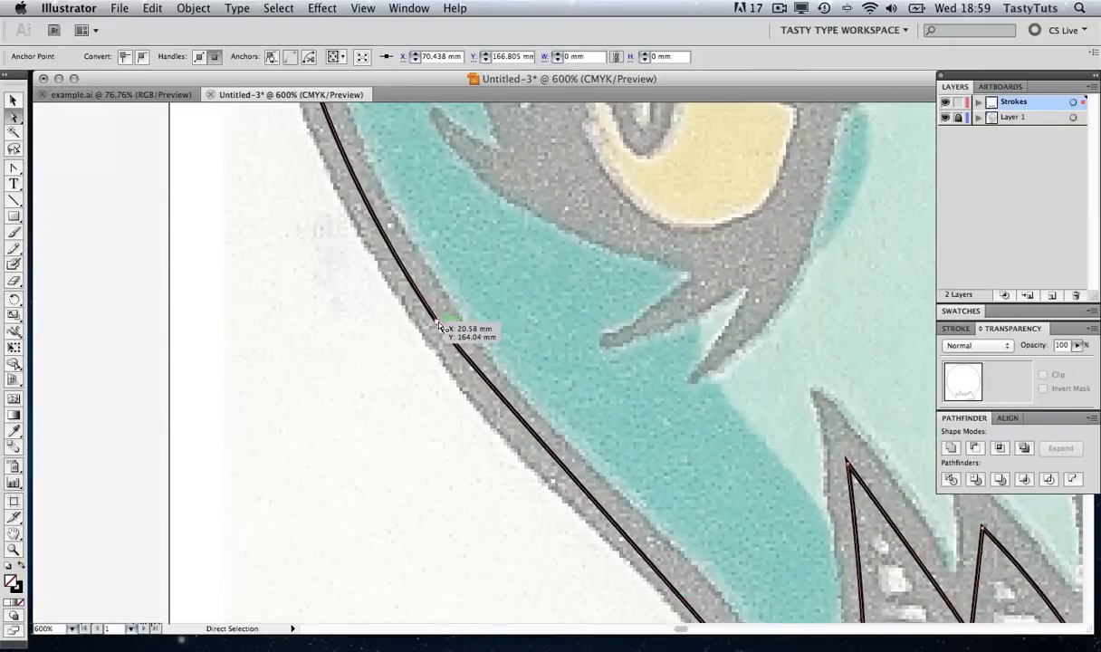
pyautogui.click(438, 324)
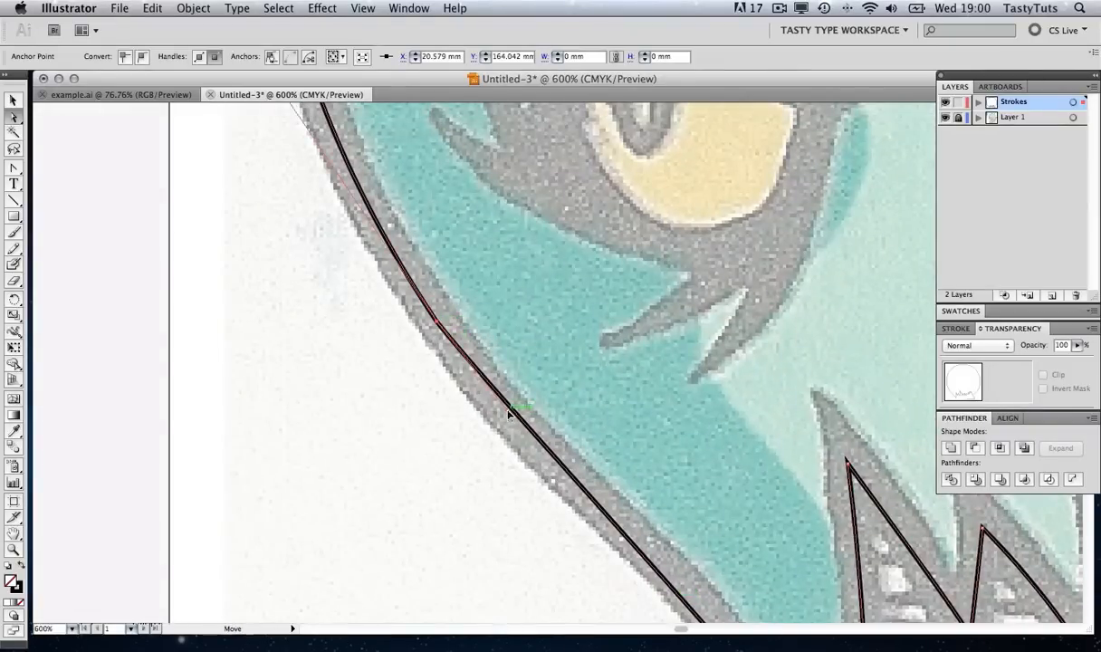
pyautogui.press('space')
pyautogui.moveTo(731, 468); pyautogui.dragTo(529, 290)
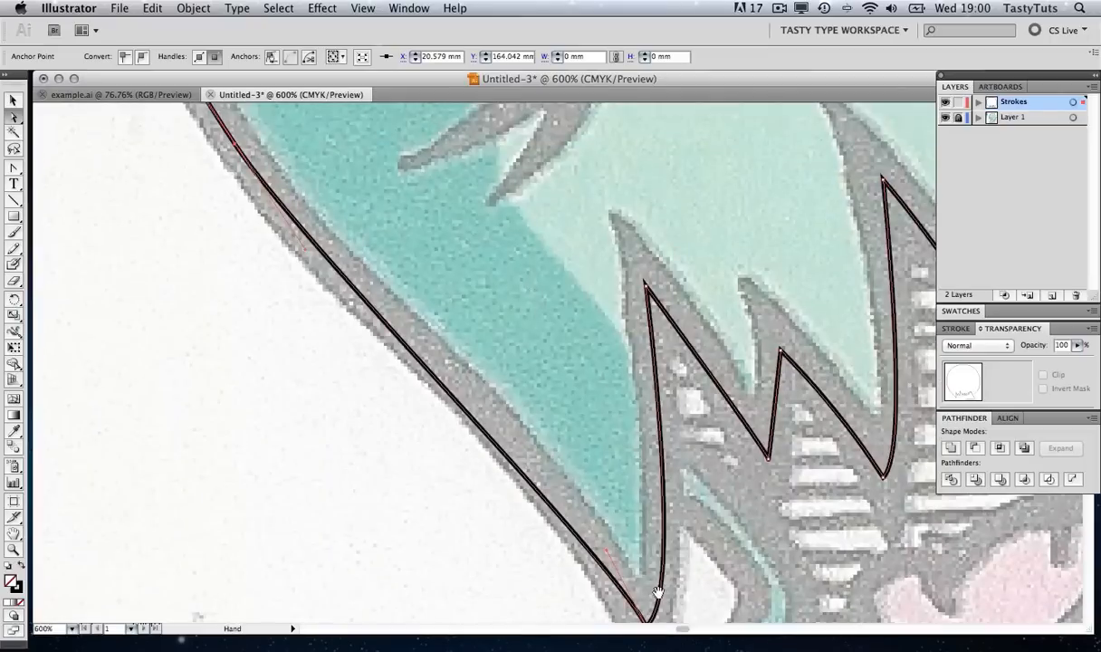
# Fine-tune the lower handle of the head outline's lower-left anchor and move the outline's open end beside the cheek slightly down
pyautogui.moveTo(608, 552); pyautogui.dragTo(602, 515)
pyautogui.press('space')
pyautogui.moveTo(577, 327); pyautogui.dragTo(568, 484)
pyautogui.moveTo(726, 166); pyautogui.dragTo(295, 219)
pyautogui.moveTo(842, 294); pyautogui.dragTo(194, 257)
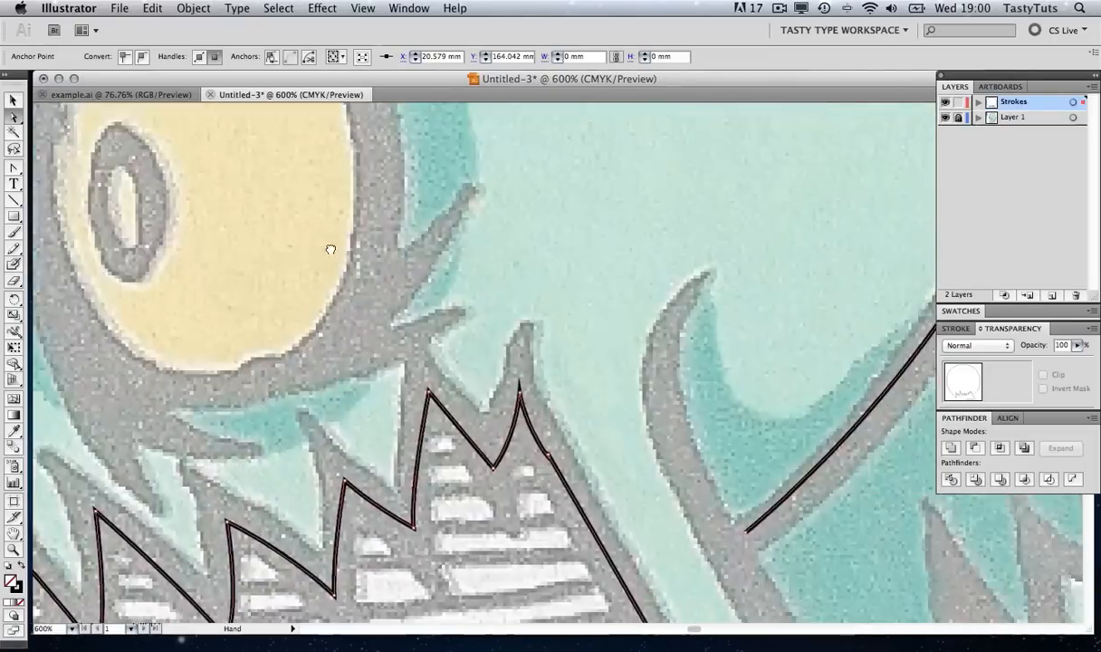
pyautogui.moveTo(777, 433); pyautogui.dragTo(539, 324)
pyautogui.moveTo(507, 421); pyautogui.dragTo(507, 430)
# Select the whole head and mouth outline and set its stroke weight to 10 pt
pyautogui.keyDown('alt'); pyautogui.click(463, 343); pyautogui.keyUp('alt')
pyautogui.keyDown('alt'); pyautogui.click(461, 344); pyautogui.keyUp('alt')
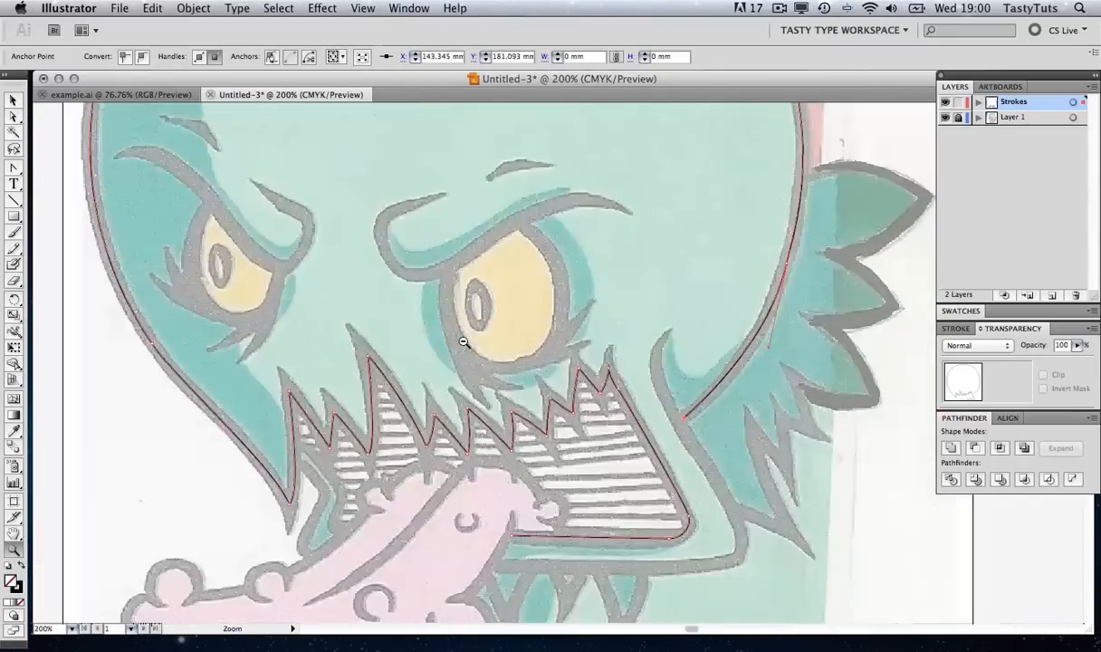
pyautogui.keyDown('alt'); pyautogui.click(462, 344); pyautogui.keyUp('alt')
pyautogui.keyDown('alt'); pyautogui.click(543, 371); pyautogui.keyUp('alt')
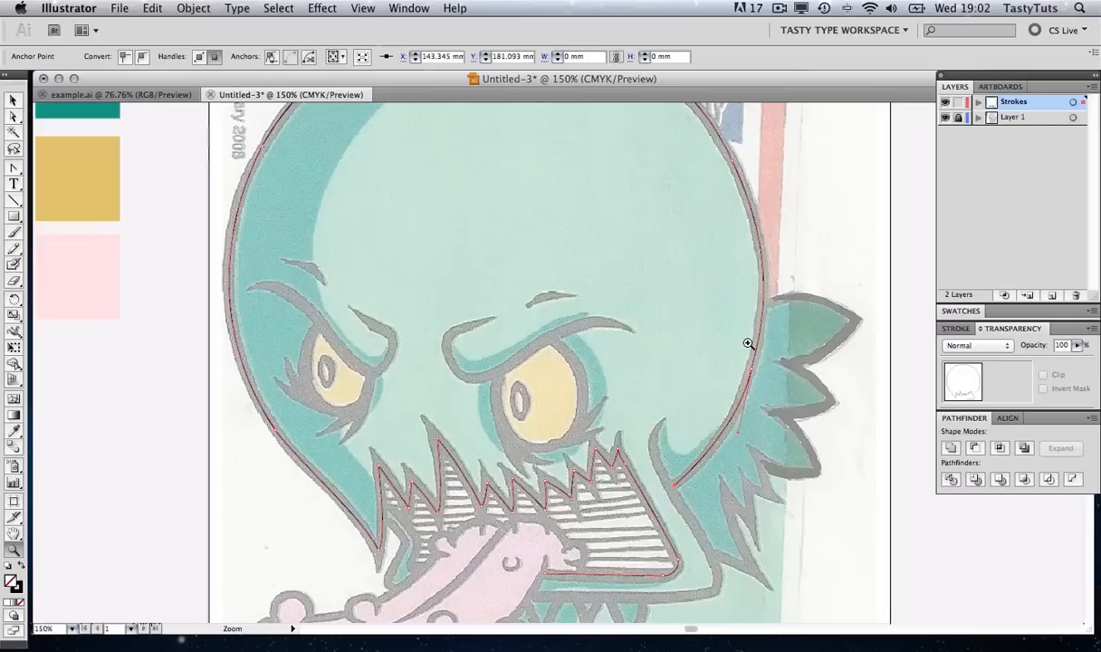
pyautogui.click(13, 100)
pyautogui.click(268, 140)
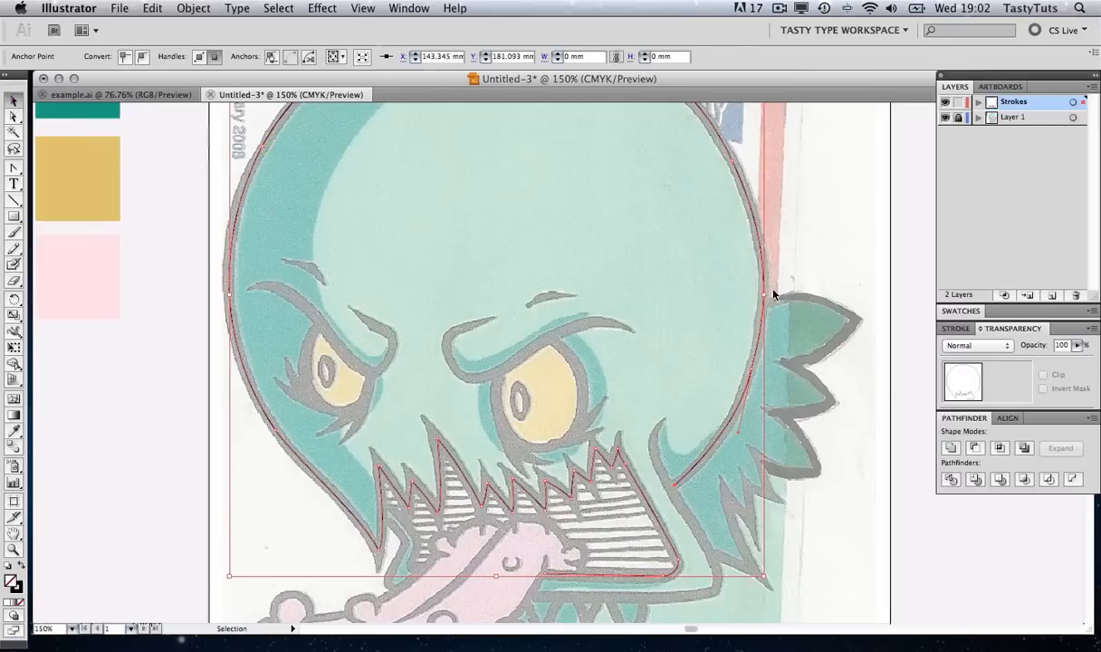
pyautogui.click(958, 329)
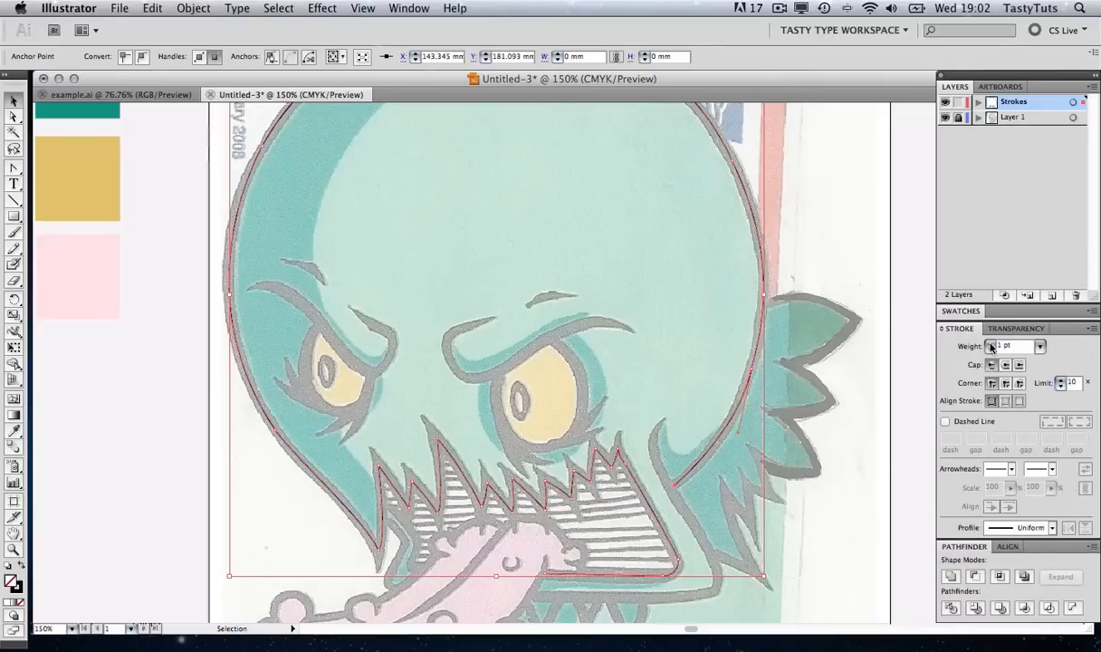
pyautogui.click(991, 344)
pyautogui.click(990, 344)
pyautogui.click(990, 344)
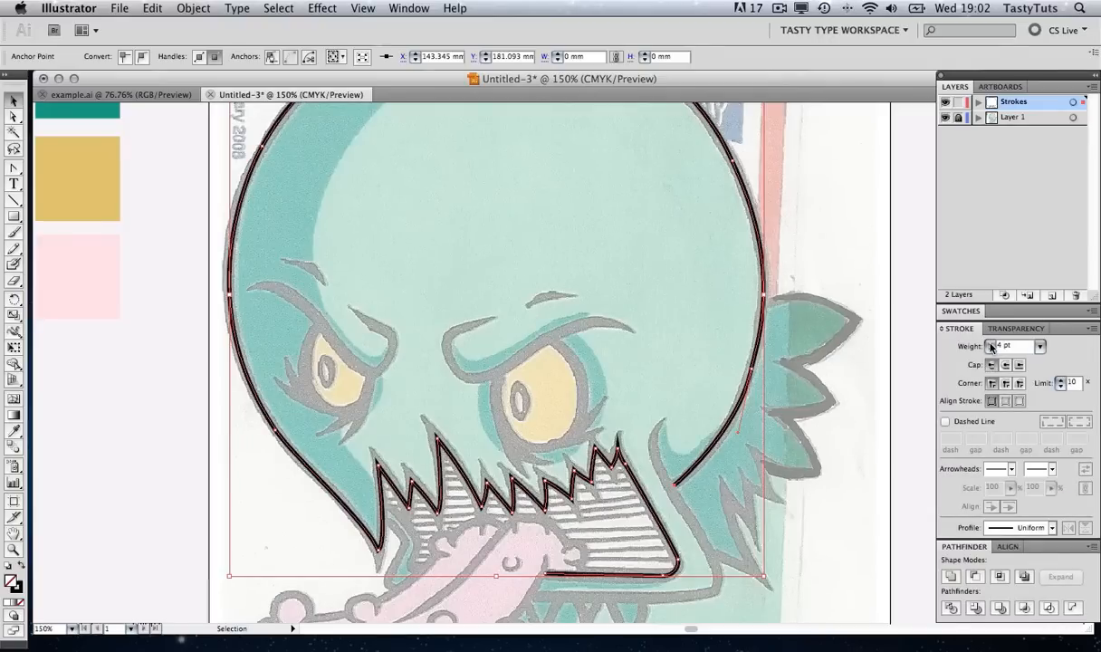
pyautogui.click(991, 344)
pyautogui.click(991, 345)
pyautogui.click(990, 345)
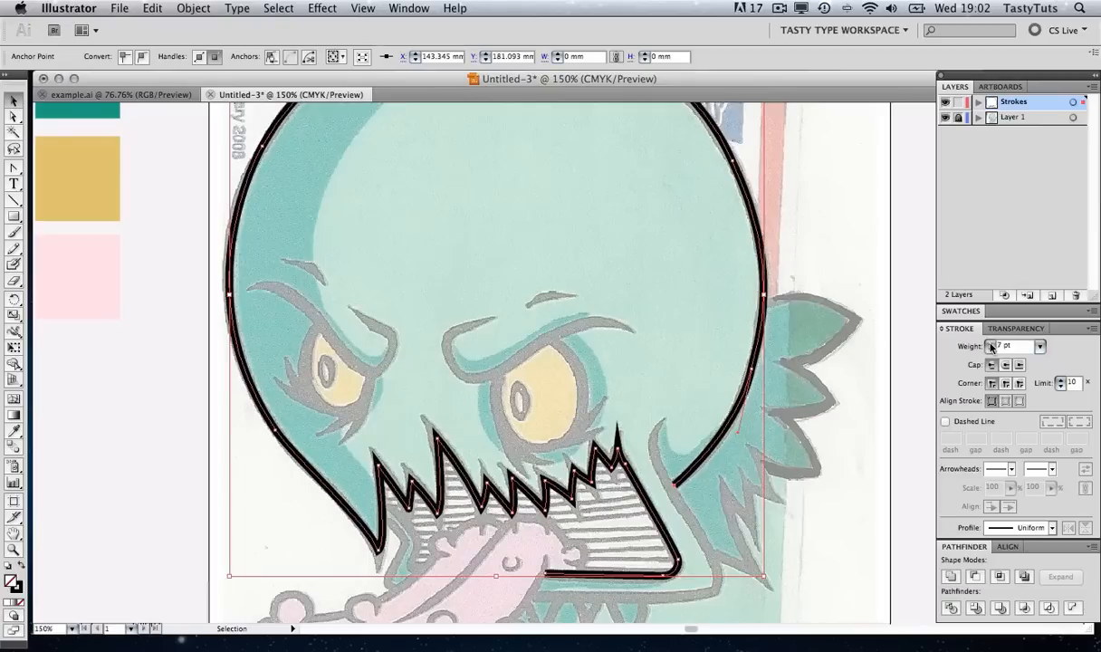
pyautogui.click(991, 345)
pyautogui.click(990, 344)
pyautogui.click(991, 344)
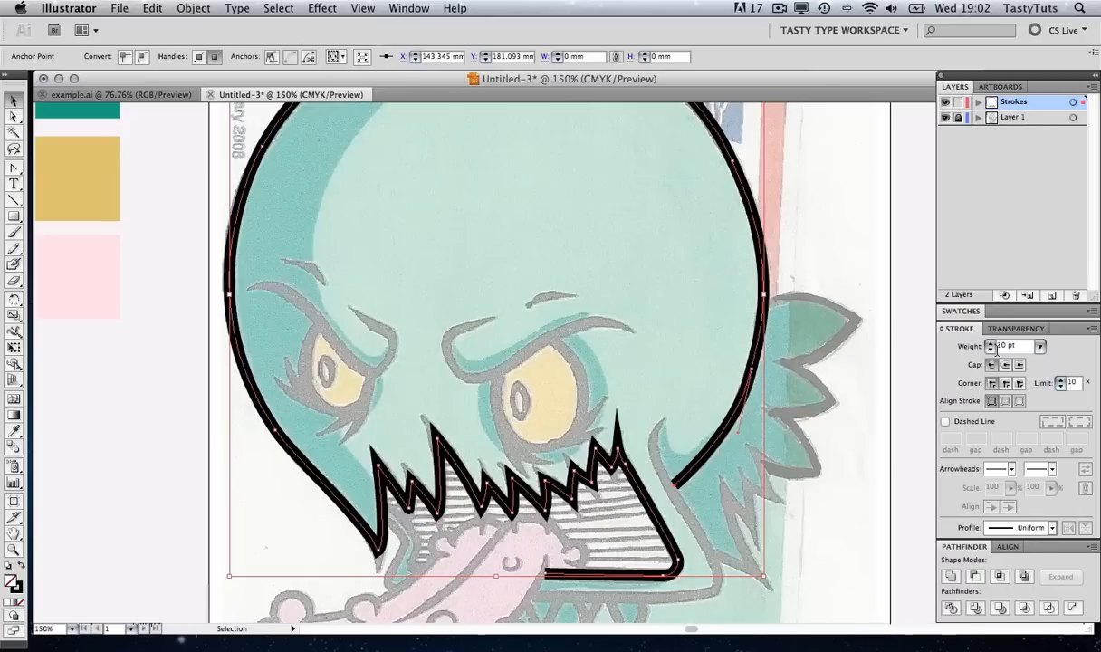
# Move the third and second mouth spike tips from the right and reshape the valley between them to match the scanned line
pyautogui.press('z')
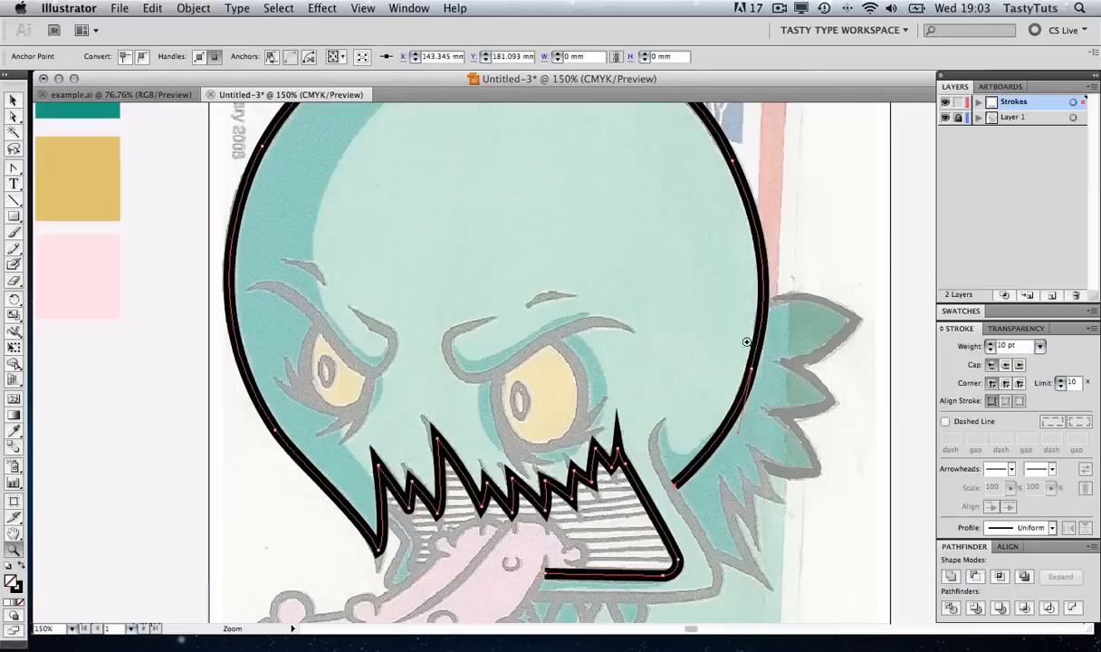
pyautogui.moveTo(324, 342); pyautogui.dragTo(685, 556)
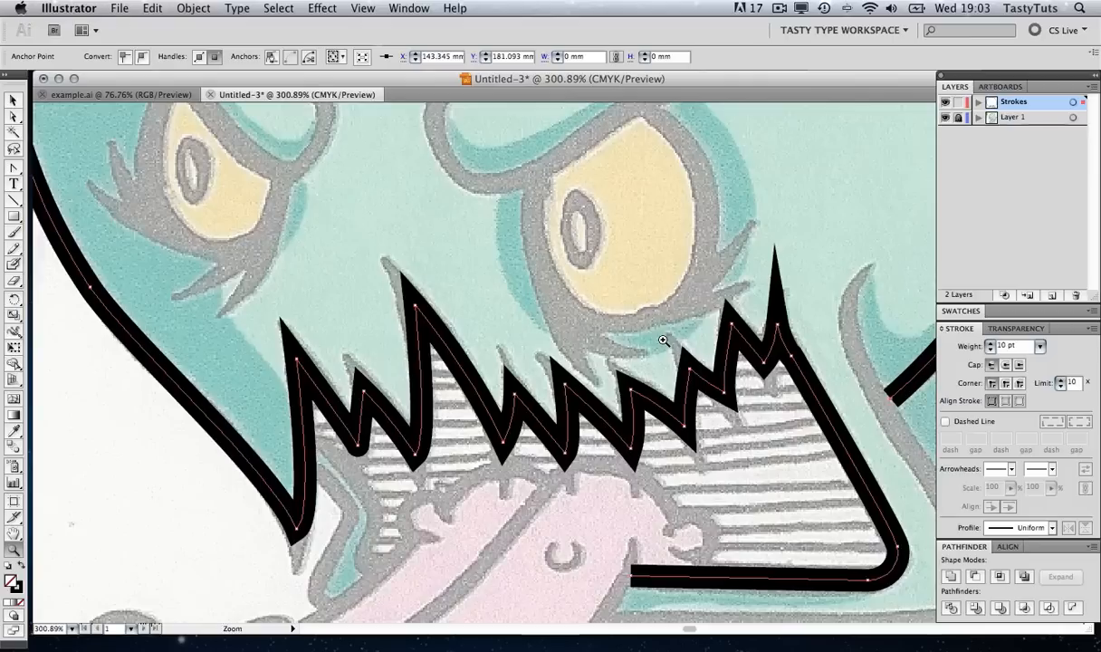
pyautogui.press('a')
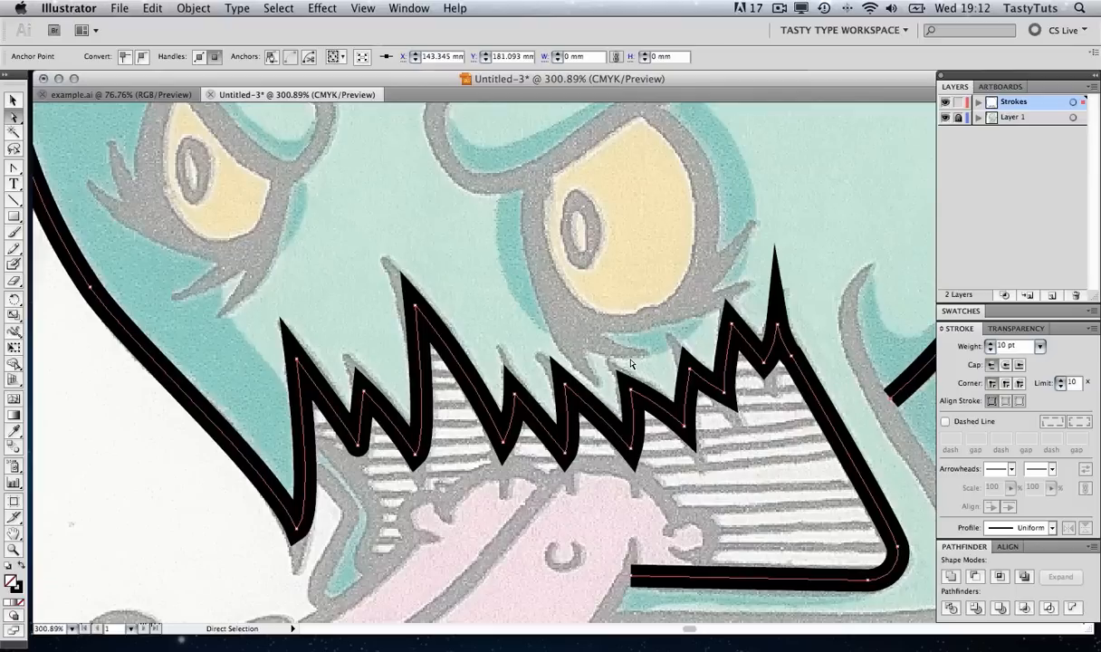
pyautogui.press('z')
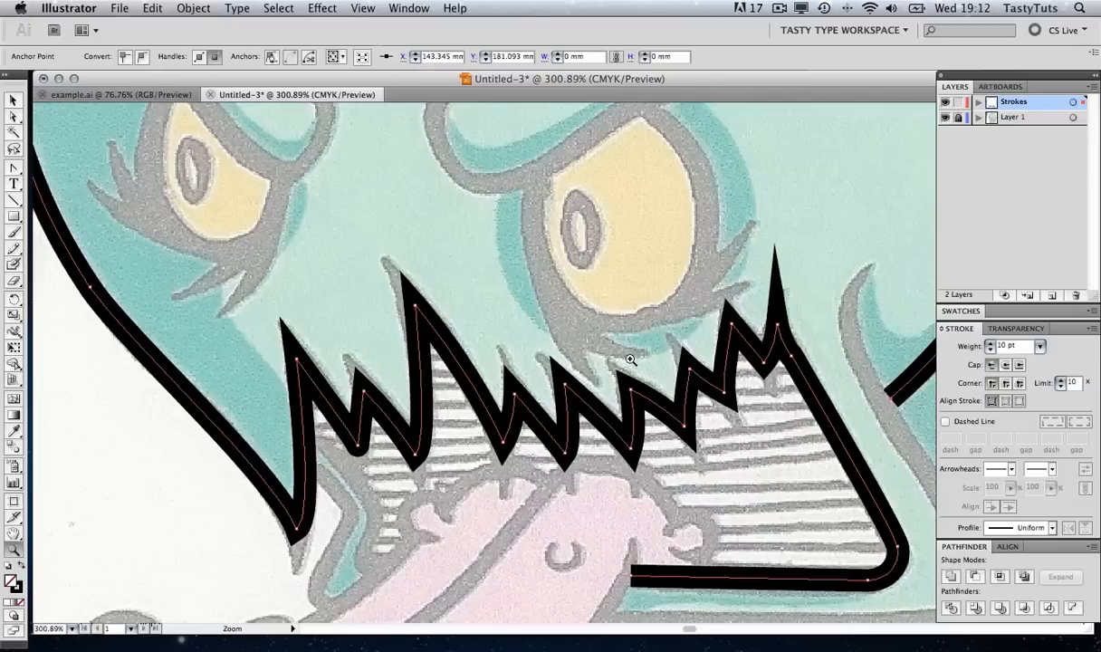
pyautogui.moveTo(636, 309); pyautogui.dragTo(792, 467)
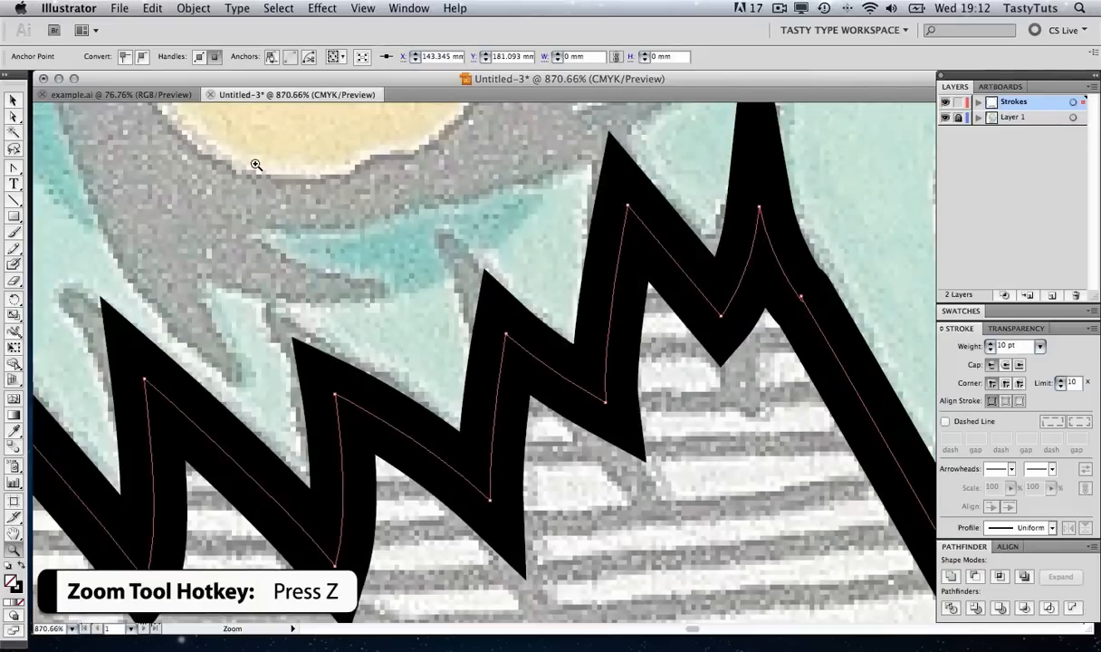
pyautogui.press('a')
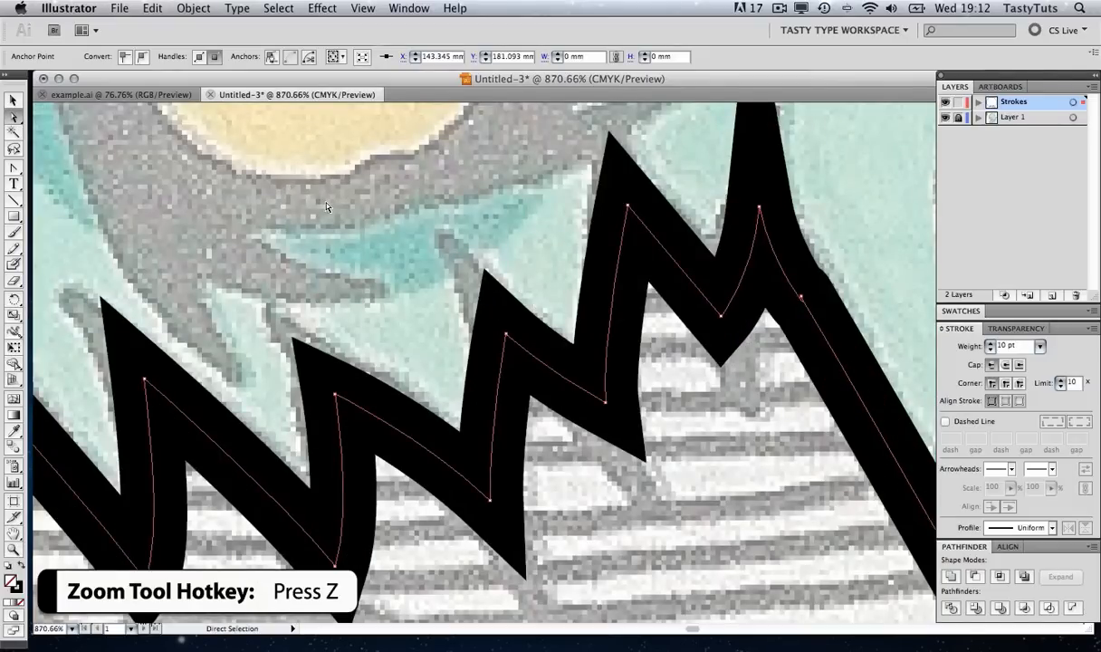
pyautogui.scroll(-1, 310, 193)
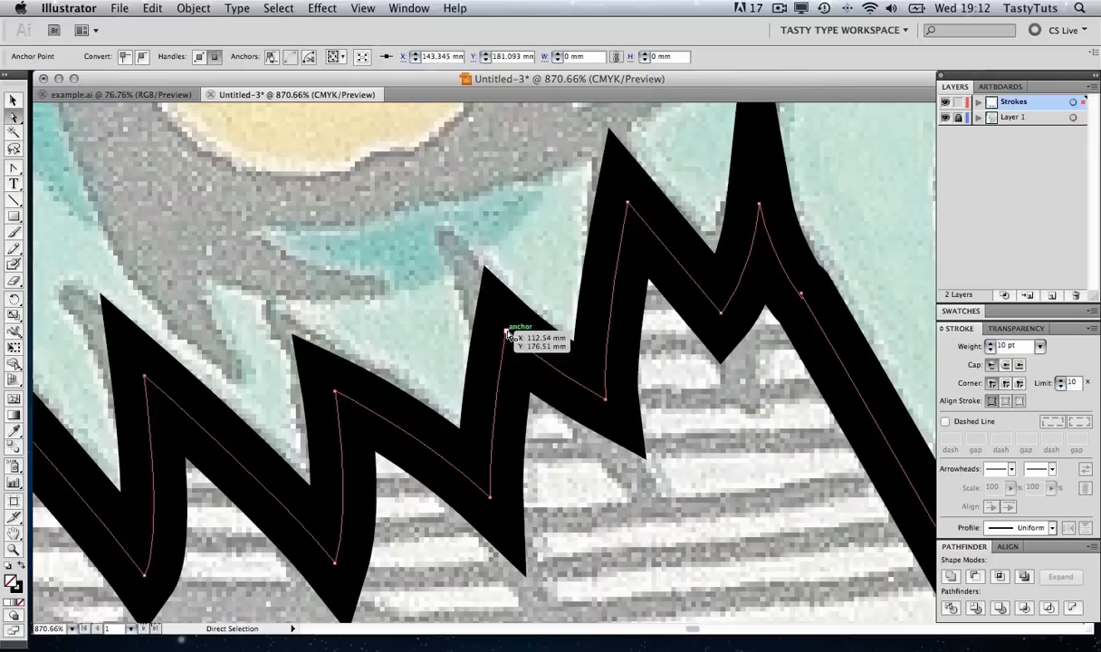
pyautogui.moveTo(505, 333)
pyautogui.mouseDown()
pyautogui.moveTo(465, 362)
pyautogui.moveTo(477, 295)
pyautogui.mouseUp()
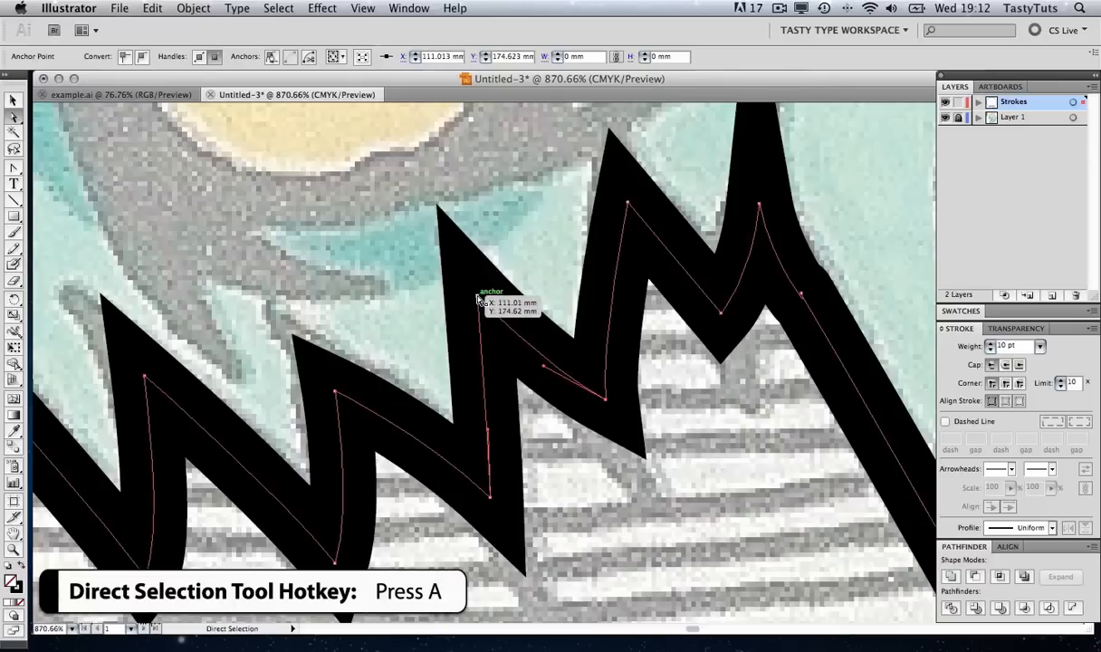
pyautogui.moveTo(607, 405); pyautogui.dragTo(610, 431)
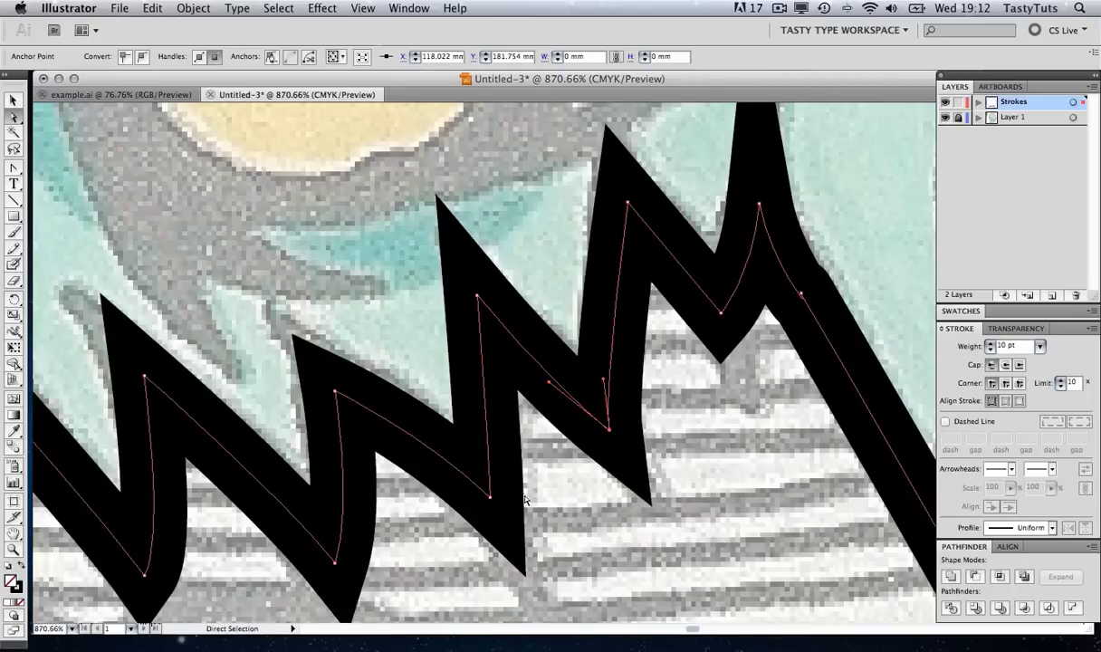
pyautogui.moveTo(547, 384)
pyautogui.mouseDown()
pyautogui.moveTo(541, 412)
pyautogui.moveTo(550, 389)
pyautogui.mouseUp()
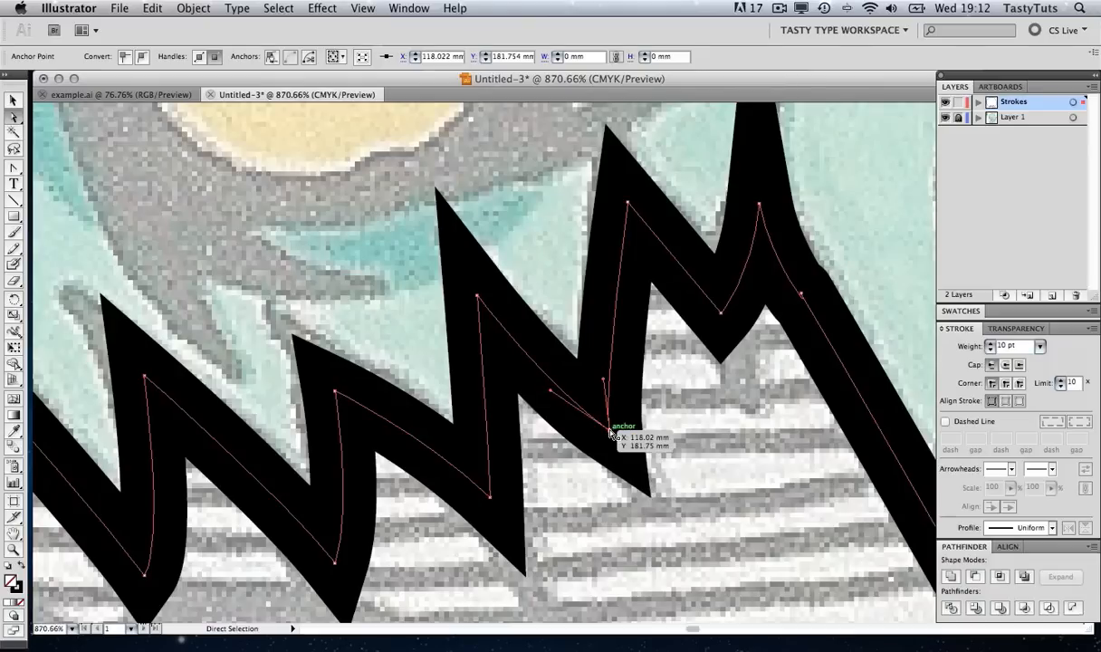
pyautogui.moveTo(610, 429); pyautogui.dragTo(615, 439)
pyautogui.moveTo(652, 222); pyautogui.dragTo(614, 251)
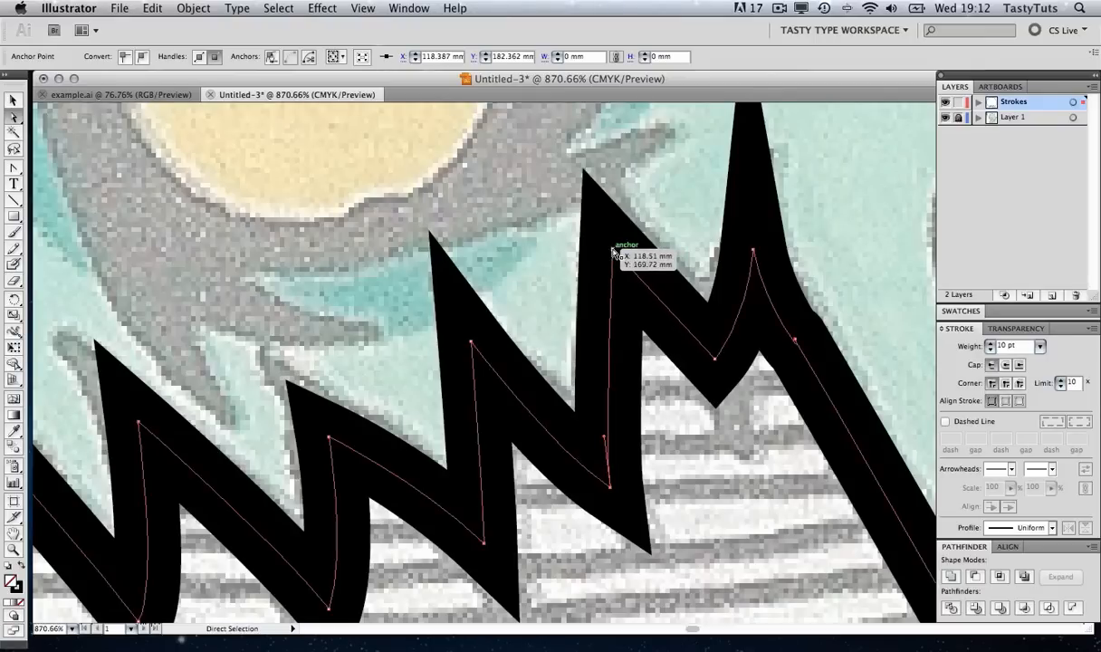
# Adjust the curve handles on the rightmost mouth spike and on the anchor just below it to smooth the spike's sides
pyautogui.moveTo(762, 286); pyautogui.dragTo(602, 338)
pyautogui.moveTo(568, 456); pyautogui.dragTo(568, 448)
pyautogui.moveTo(615, 412)
pyautogui.mouseDown()
pyautogui.moveTo(598, 406)
pyautogui.moveTo(601, 395)
pyautogui.mouseUp()
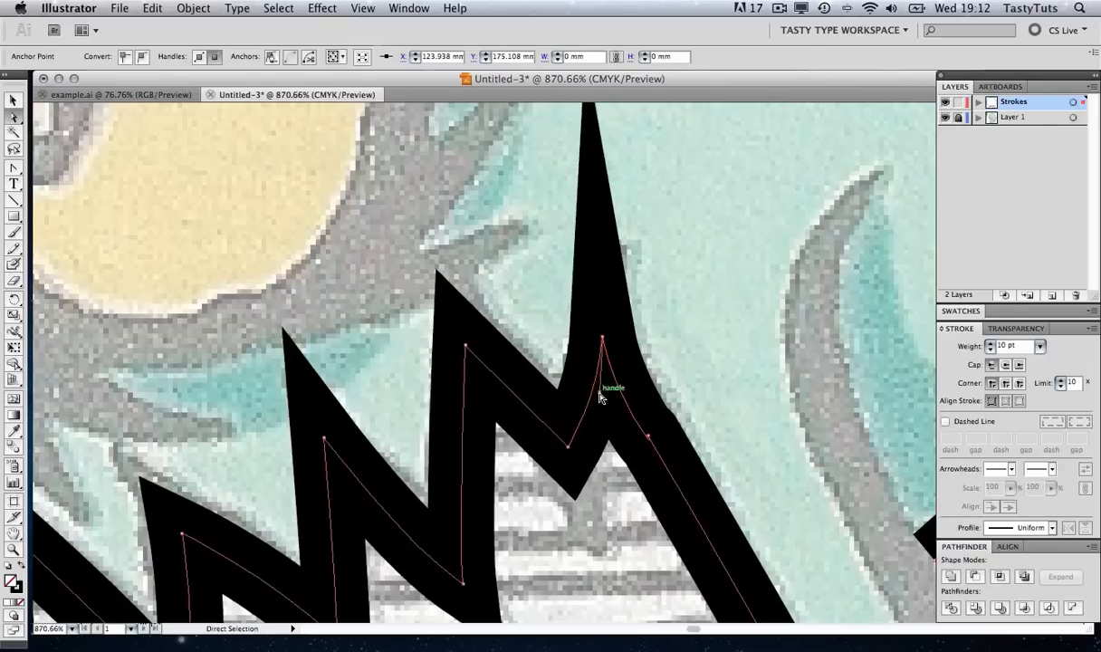
pyautogui.scroll(-1, 625, 385)
pyautogui.moveTo(663, 380); pyautogui.dragTo(653, 450)
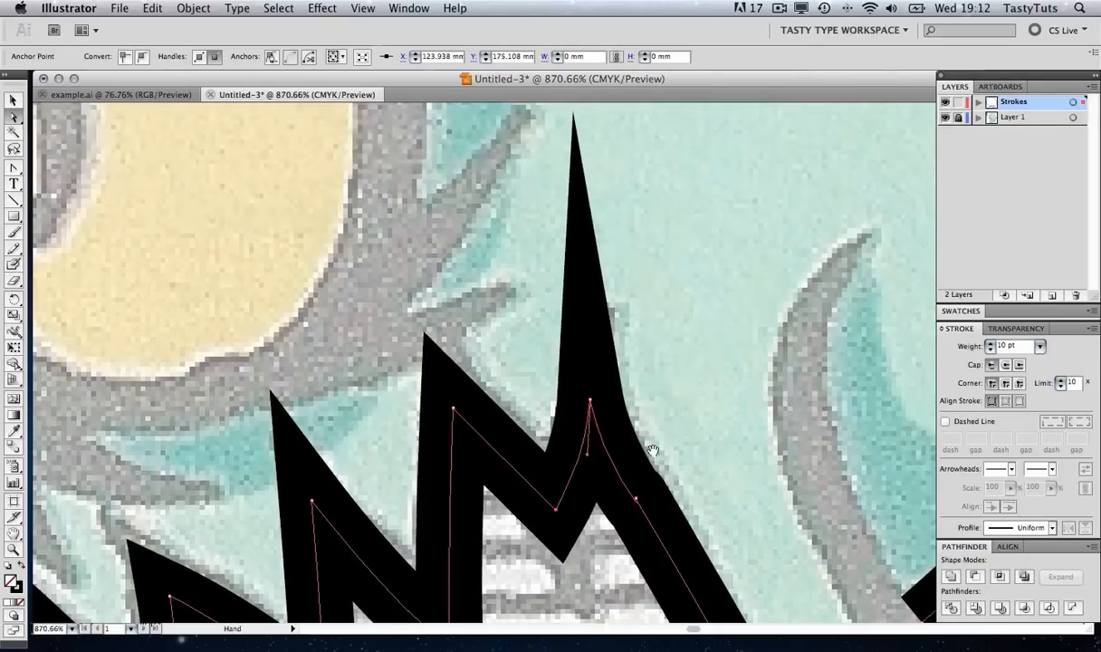
pyautogui.click(636, 499)
pyautogui.moveTo(629, 483)
pyautogui.mouseDown()
pyautogui.moveTo(644, 473)
pyautogui.moveTo(655, 530)
pyautogui.mouseUp()
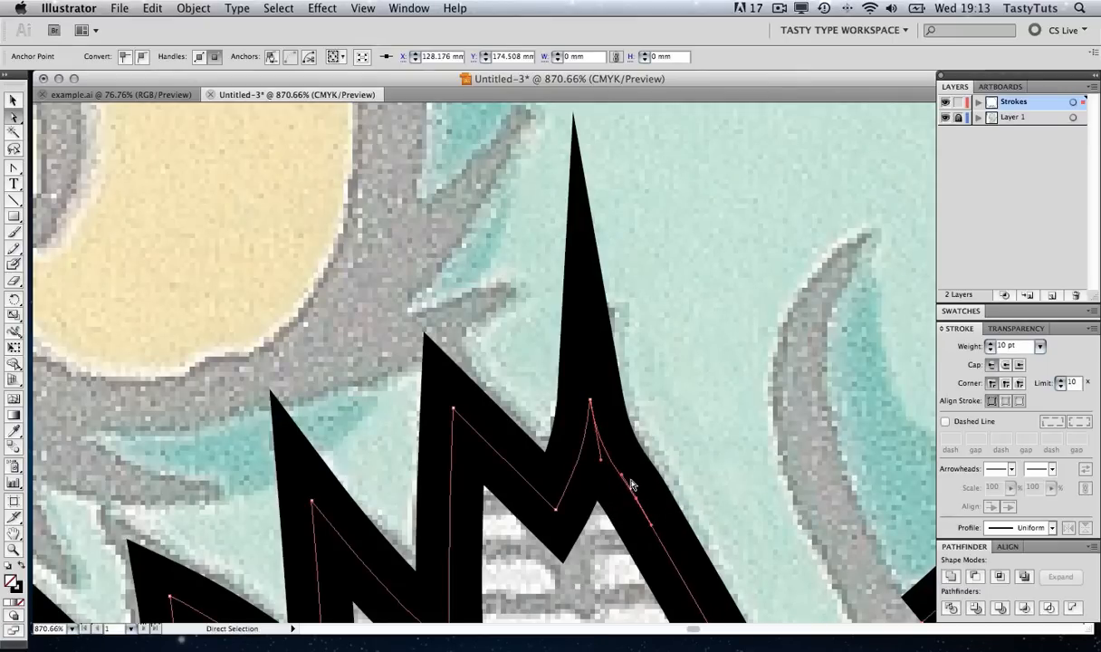
pyautogui.moveTo(622, 475)
pyautogui.mouseDown()
pyautogui.moveTo(627, 486)
pyautogui.moveTo(590, 450)
pyautogui.moveTo(607, 455)
pyautogui.mouseUp()
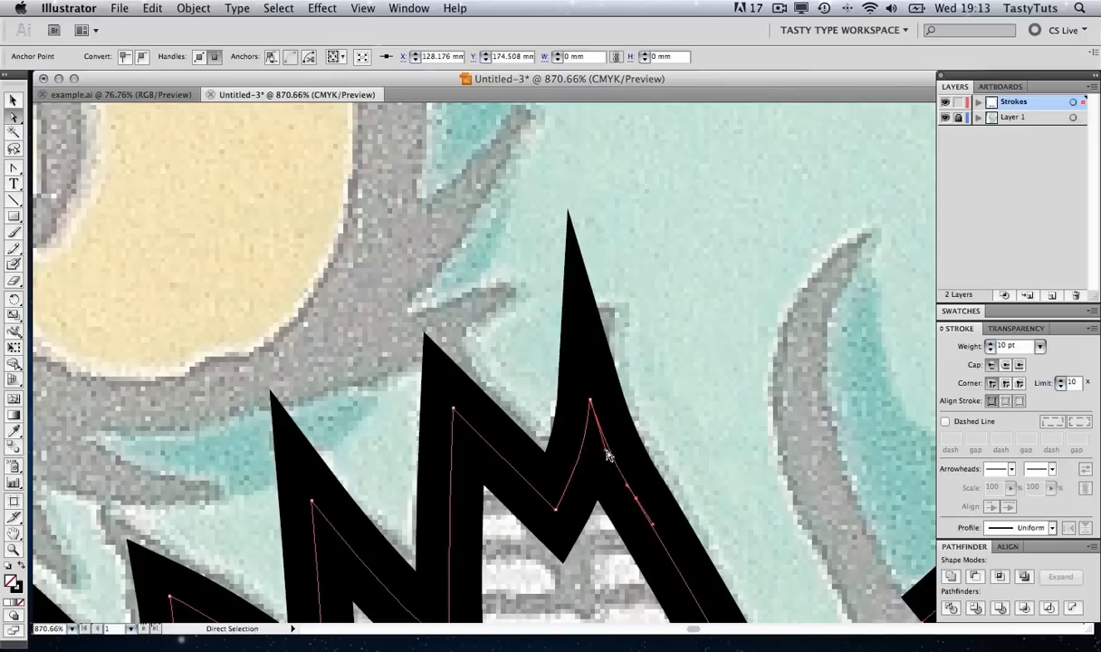
# Shift the rightmost spike's tip slightly right and lower the valley anchor to its left
pyautogui.moveTo(594, 404); pyautogui.dragTo(603, 403)
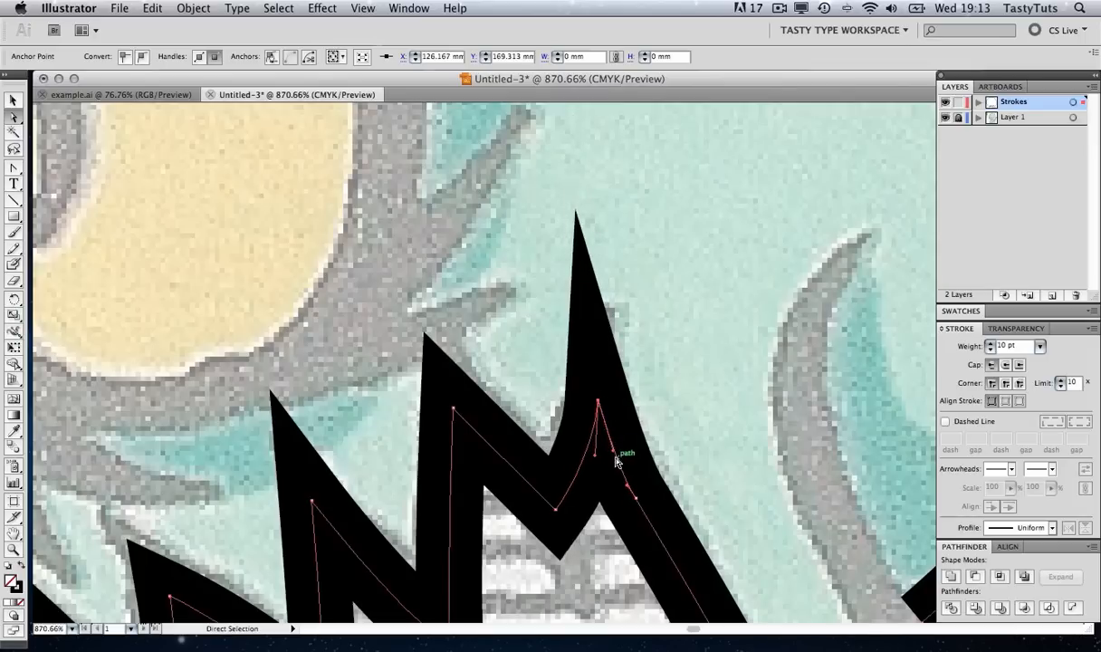
pyautogui.moveTo(613, 457)
pyautogui.mouseDown()
pyautogui.moveTo(586, 462)
pyautogui.moveTo(730, 263)
pyautogui.mouseUp()
pyautogui.moveTo(548, 379); pyautogui.dragTo(467, 395)
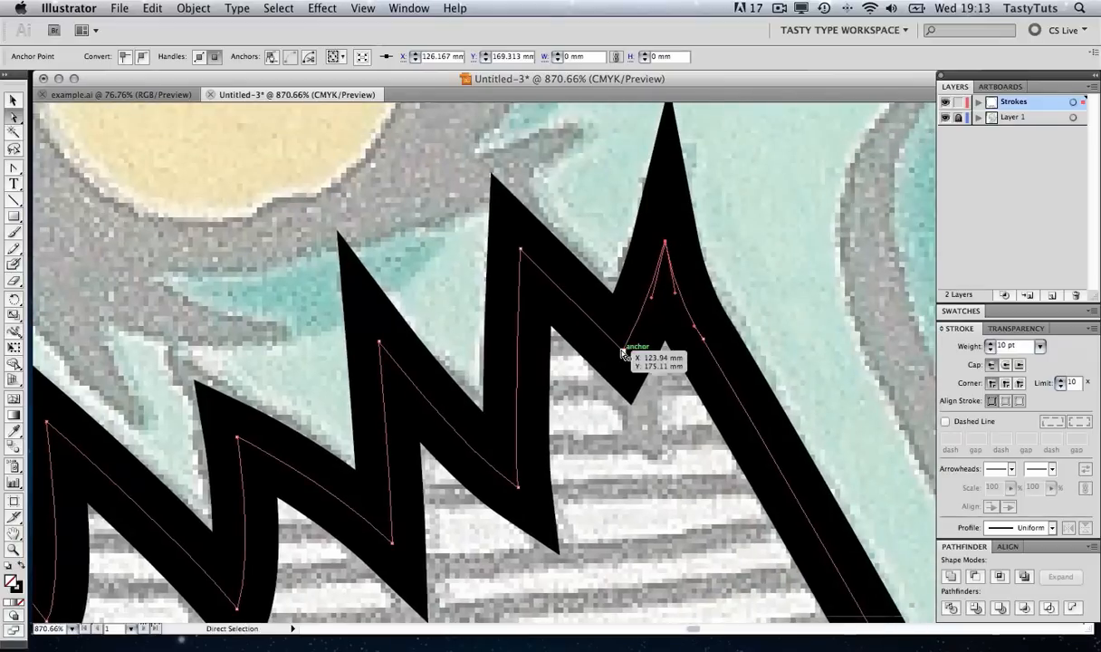
pyautogui.moveTo(624, 351); pyautogui.dragTo(628, 364)
# Move the tips of the fourth, fifth and sixth mouth spikes from the right to match the scan and refine the neighbouring curve
pyautogui.moveTo(308, 472); pyautogui.dragTo(467, 331)
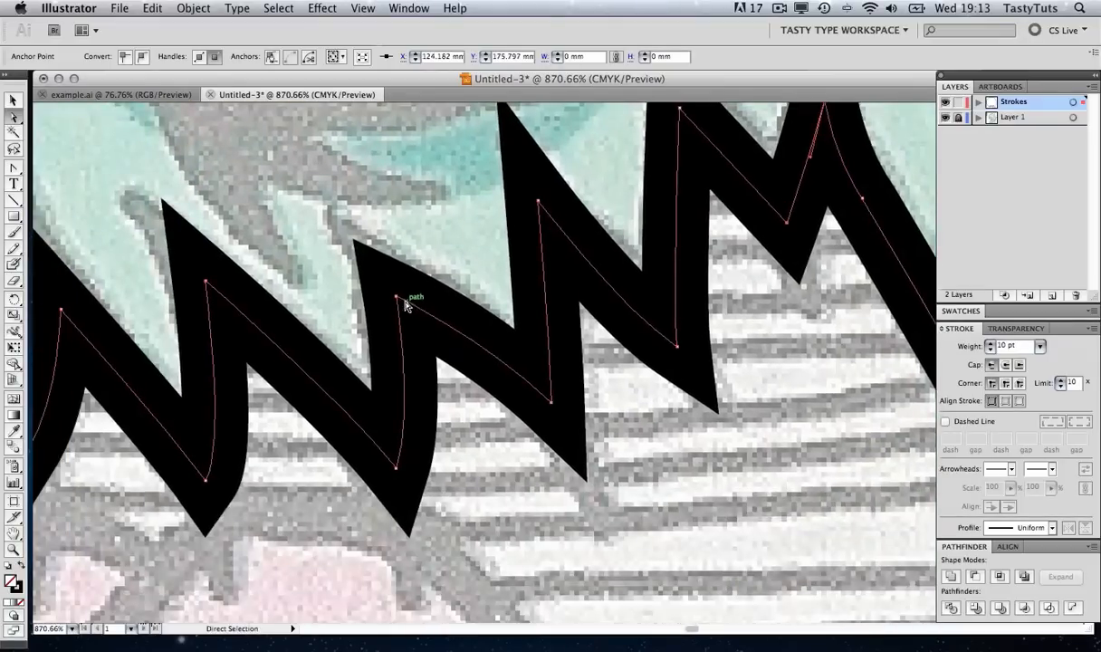
pyautogui.moveTo(399, 300); pyautogui.dragTo(389, 283)
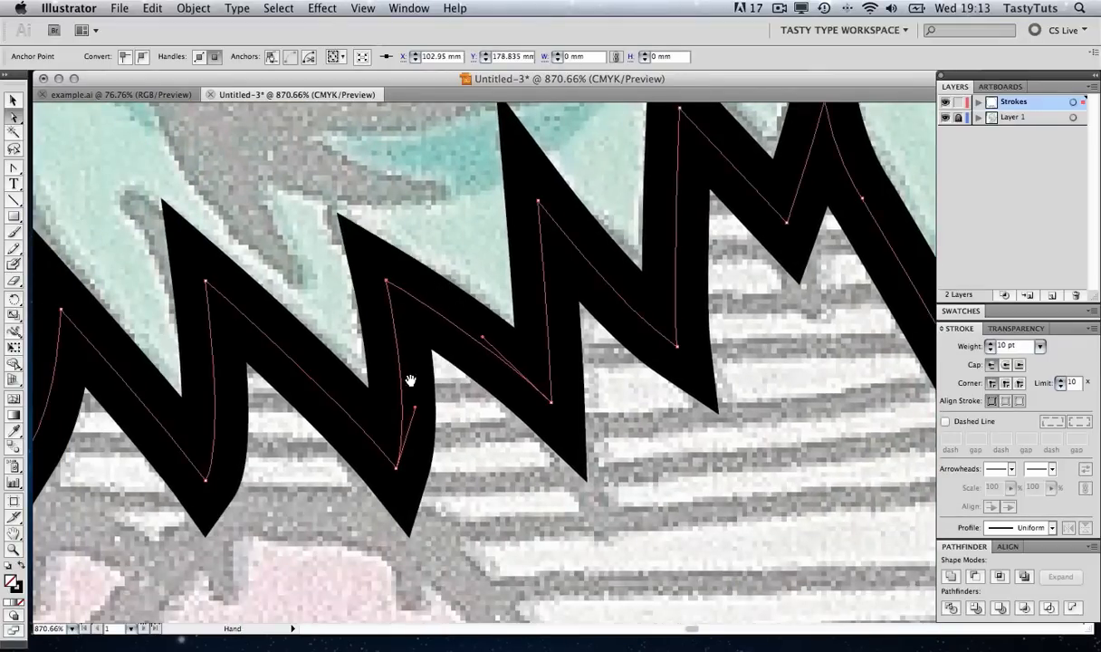
pyautogui.moveTo(410, 378)
pyautogui.mouseDown()
pyautogui.moveTo(477, 354)
pyautogui.moveTo(479, 377)
pyautogui.mouseUp()
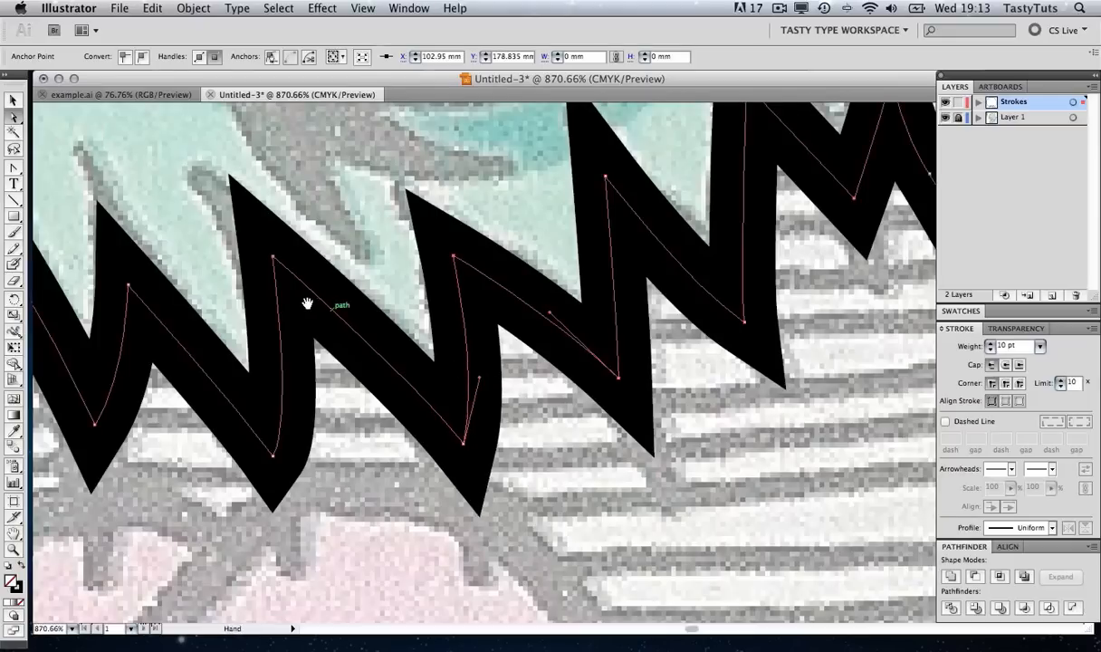
pyautogui.moveTo(307, 302); pyautogui.dragTo(466, 327)
pyautogui.moveTo(432, 283); pyautogui.dragTo(412, 278)
pyautogui.moveTo(335, 345); pyautogui.dragTo(473, 386)
pyautogui.moveTo(425, 350); pyautogui.dragTo(423, 328)
pyautogui.moveTo(418, 483)
pyautogui.mouseDown()
pyautogui.moveTo(538, 375)
pyautogui.moveTo(512, 401)
pyautogui.moveTo(528, 507)
pyautogui.mouseUp()
pyautogui.moveTo(543, 484); pyautogui.dragTo(531, 477)
# Move the tall spike's tip up and left, and lower and reshape the valley on its left side
pyautogui.moveTo(374, 166); pyautogui.dragTo(560, 347)
pyautogui.moveTo(444, 304); pyautogui.dragTo(419, 273)
pyautogui.moveTo(515, 561); pyautogui.dragTo(535, 274)
pyautogui.moveTo(464, 448); pyautogui.dragTo(472, 474)
pyautogui.moveTo(515, 436); pyautogui.dragTo(497, 393)
# Raise the tip of the small spike left of the tall one and curve the valleys on both its sides
pyautogui.moveTo(447, 277); pyautogui.dragTo(569, 388)
pyautogui.moveTo(437, 375); pyautogui.dragTo(432, 343)
pyautogui.moveTo(526, 479); pyautogui.dragTo(525, 437)
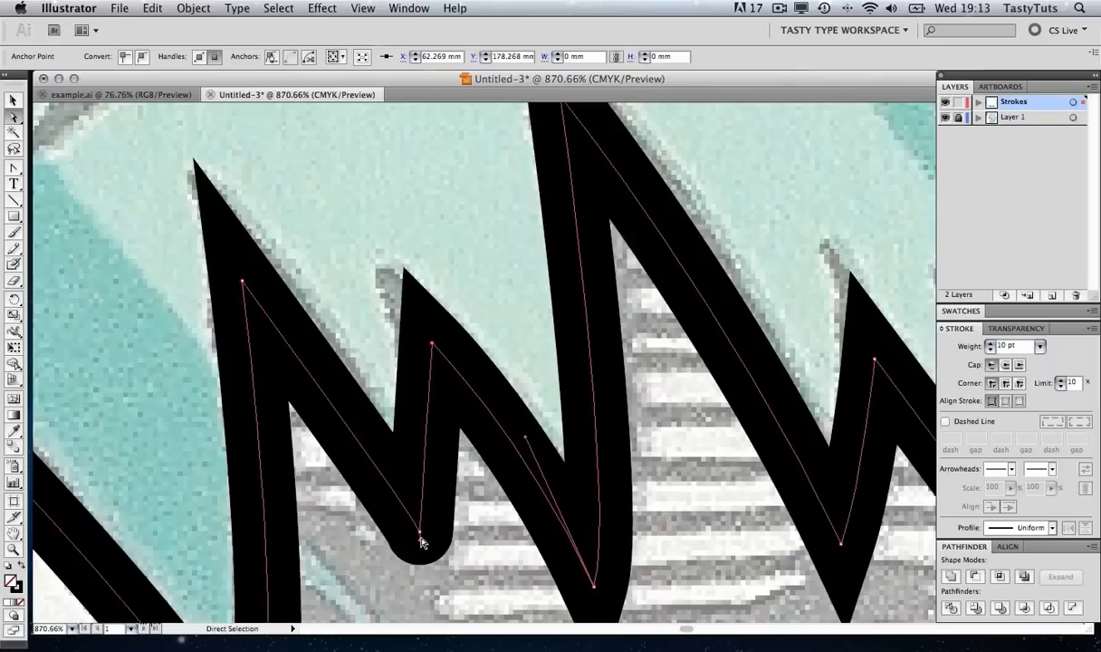
pyautogui.moveTo(419, 541); pyautogui.dragTo(447, 432)
pyautogui.moveTo(432, 343); pyautogui.dragTo(417, 328)
pyautogui.moveTo(435, 494); pyautogui.dragTo(453, 427)
pyautogui.moveTo(438, 464); pyautogui.dragTo(439, 459)
pyautogui.moveTo(436, 469); pyautogui.dragTo(432, 452)
pyautogui.moveTo(514, 531); pyautogui.dragTo(456, 401)
pyautogui.moveTo(436, 468); pyautogui.dragTo(432, 451)
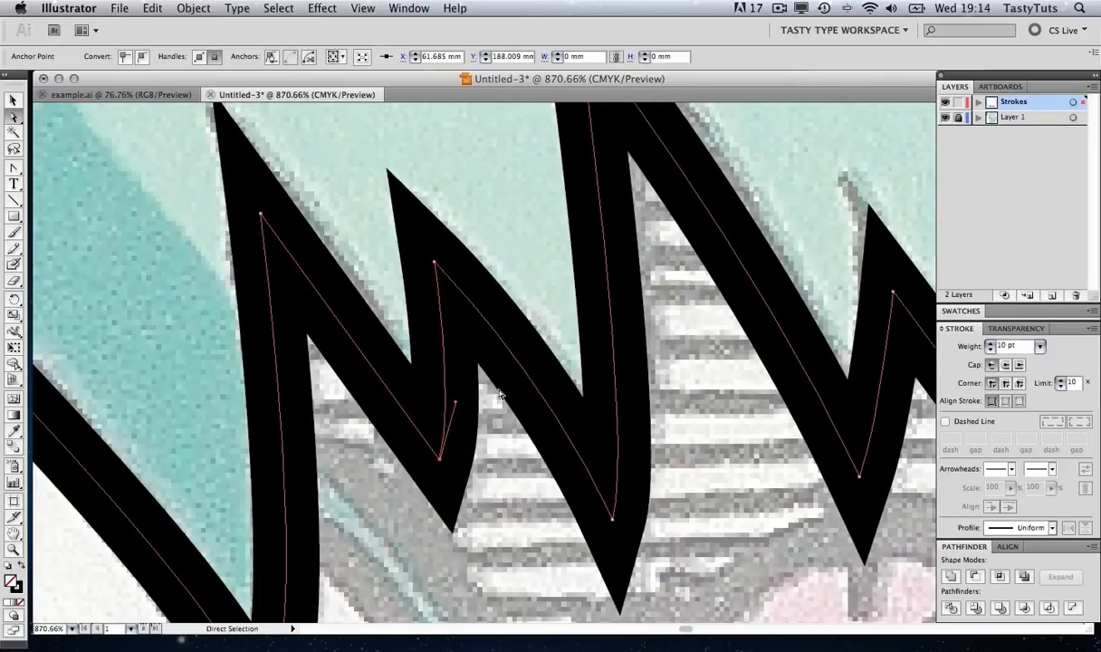
# Adjust the leftmost mouth spike's tip and reposition the pointed lower-left end of the head outline, refining its handle
pyautogui.moveTo(389, 327); pyautogui.dragTo(458, 424)
pyautogui.moveTo(329, 312); pyautogui.dragTo(335, 320)
pyautogui.moveTo(364, 570); pyautogui.dragTo(293, 247)
pyautogui.moveTo(312, 490); pyautogui.dragTo(449, 238)
pyautogui.moveTo(376, 367); pyautogui.dragTo(373, 322)
pyautogui.click(429, 350)
pyautogui.click(378, 370)
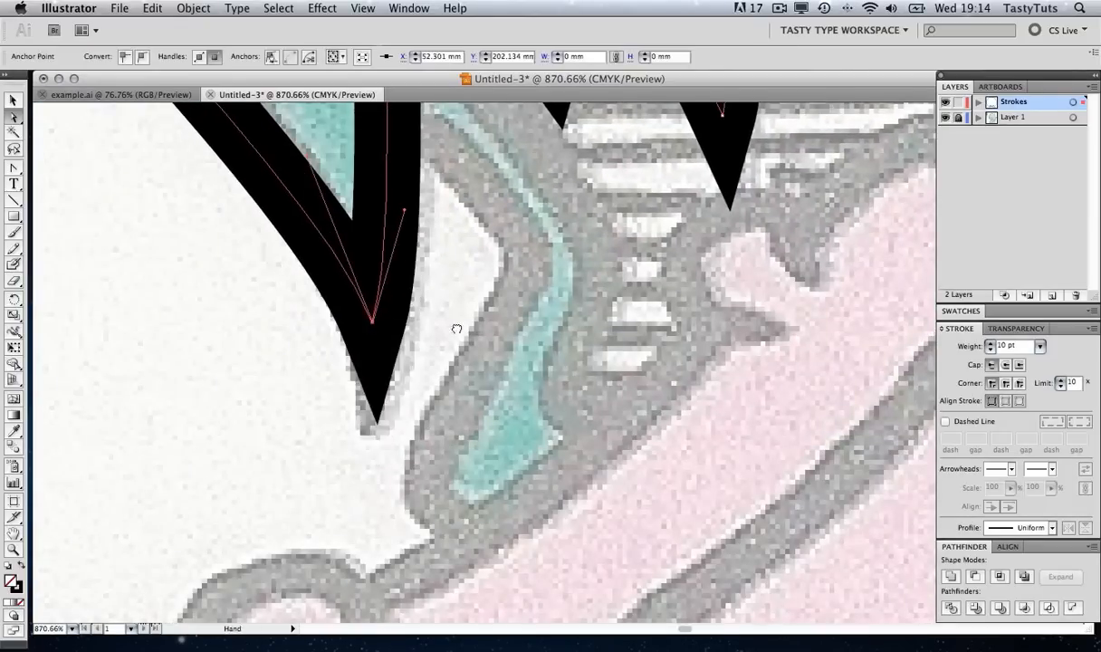
pyautogui.moveTo(457, 328); pyautogui.dragTo(529, 581)
pyautogui.moveTo(382, 407); pyautogui.dragTo(383, 387)
# Lower the valley between the sixth and fifth spikes from the right and nudge the open end of the mouth's bottom line down
pyautogui.moveTo(560, 448); pyautogui.dragTo(536, 322)
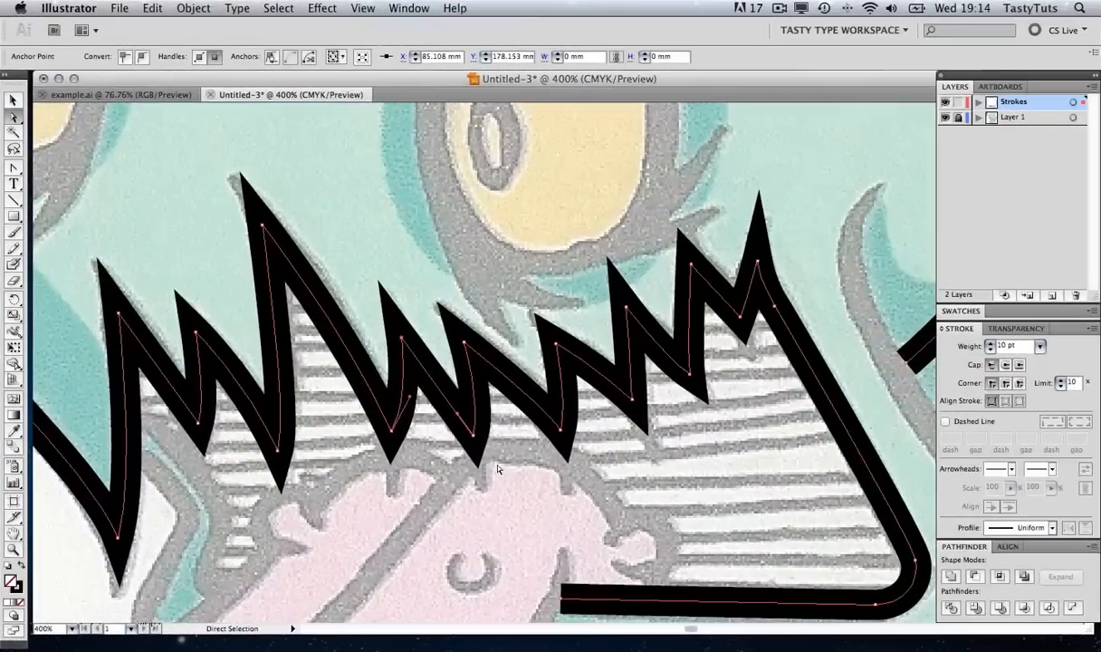
pyautogui.moveTo(473, 435)
pyautogui.mouseDown()
pyautogui.moveTo(500, 436)
pyautogui.moveTo(477, 449)
pyautogui.mouseUp()
pyautogui.moveTo(762, 348)
pyautogui.mouseDown()
pyautogui.moveTo(555, 348)
pyautogui.moveTo(510, 244)
pyautogui.mouseUp()
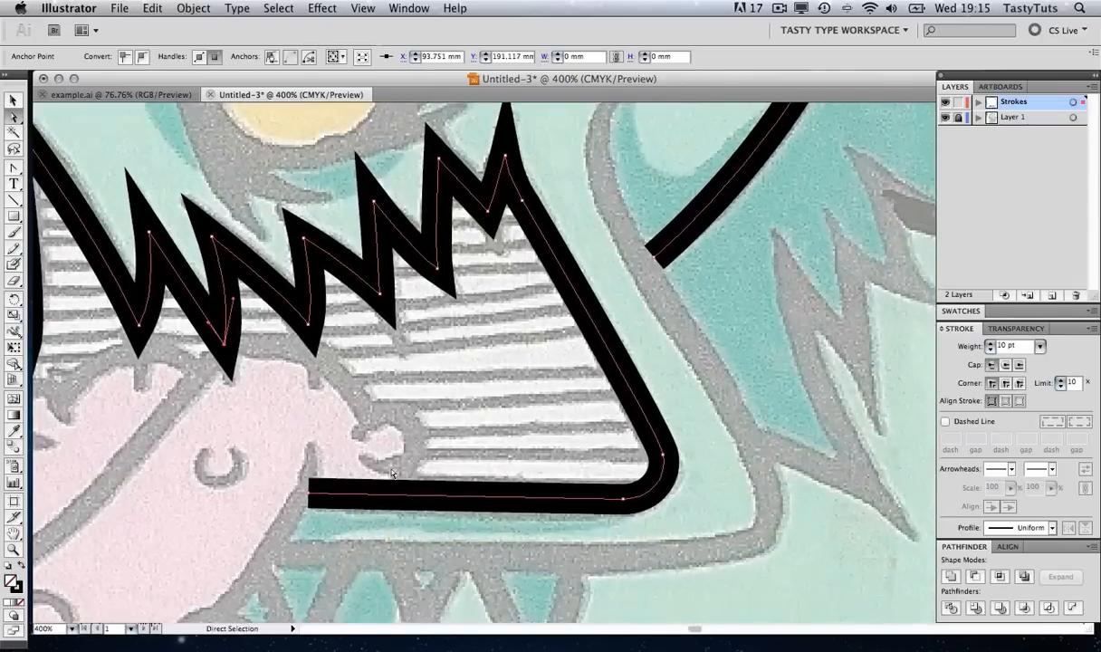
pyautogui.click(308, 493)
pyautogui.press('Down')
pyautogui.press('Down')
# Lower the valley between the two rightmost spikes and adjust the curve handle on the rightmost spike's left side
pyautogui.moveTo(512, 290); pyautogui.dragTo(558, 476)
pyautogui.moveTo(533, 398); pyautogui.dragTo(535, 408)
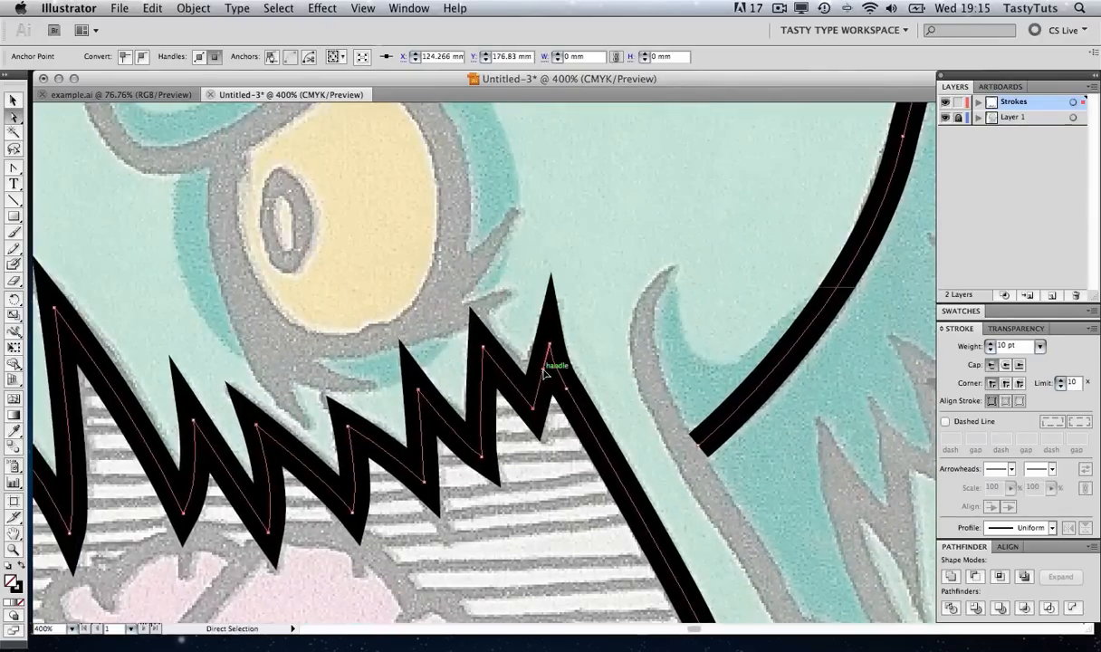
pyautogui.moveTo(548, 368); pyautogui.dragTo(542, 352)
pyautogui.moveTo(353, 429); pyautogui.dragTo(503, 361)
pyautogui.keyDown('alt'); pyautogui.keyDown('super'); pyautogui.click(494, 357); pyautogui.keyUp('super'); pyautogui.keyUp('alt')
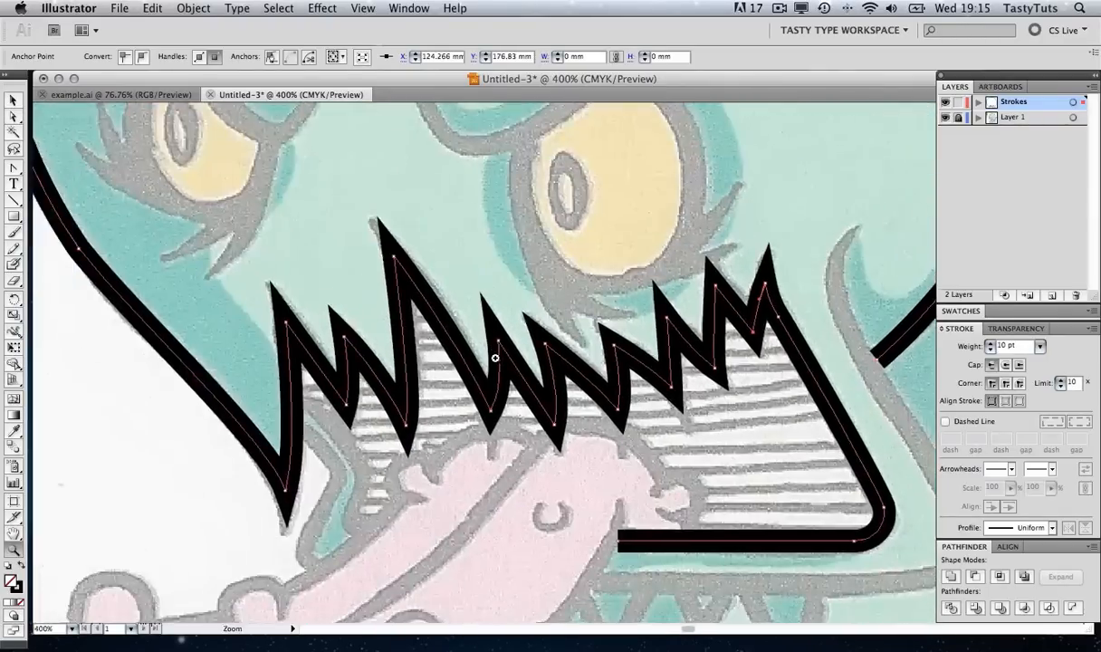
# Refine the curve running down from the tallest mouth spike into the valley on its right and deselect the outline
pyautogui.keyDown('super'); pyautogui.click(489, 359); pyautogui.keyUp('super')
pyautogui.click(537, 380)
pyautogui.moveTo(499, 318); pyautogui.dragTo(507, 313)
pyautogui.moveTo(687, 398); pyautogui.dragTo(581, 334)
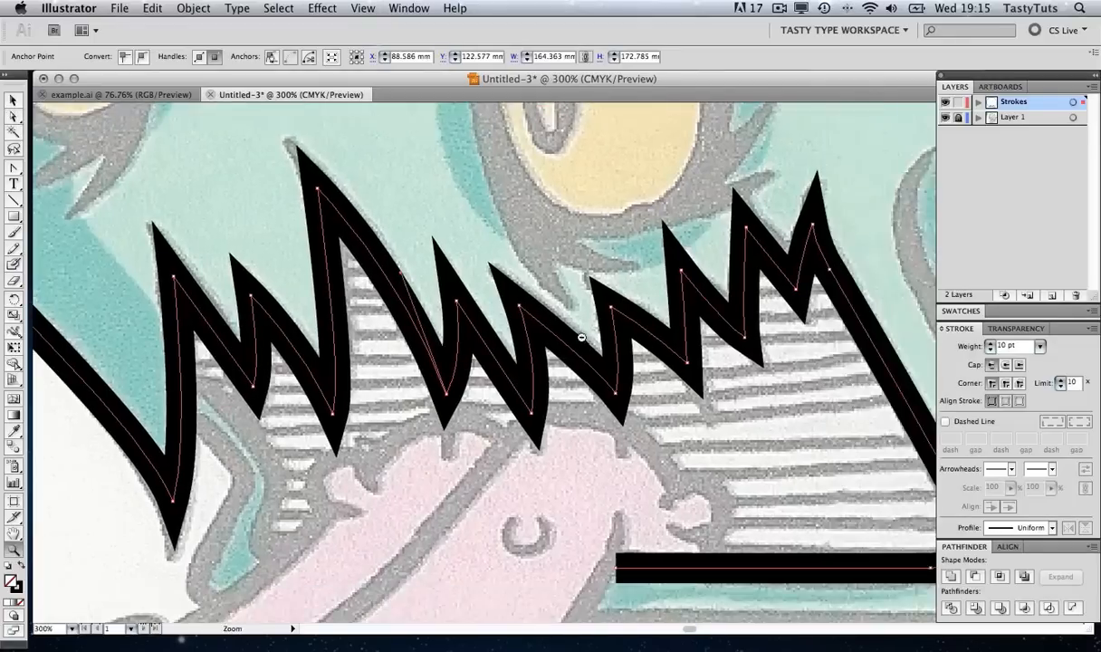
pyautogui.keyDown('alt'); pyautogui.keyDown('super'); pyautogui.click(580, 334); pyautogui.keyUp('super'); pyautogui.keyUp('alt')
pyautogui.keyDown('super'); pyautogui.click(523, 366); pyautogui.keyUp('super')
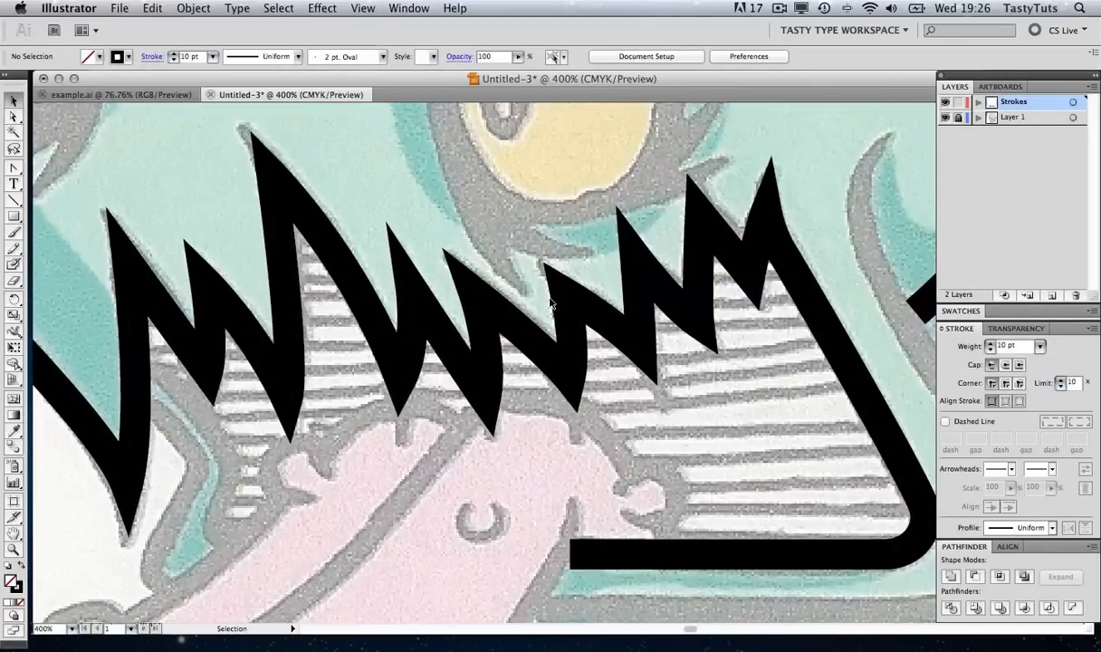
pyautogui.press('z')
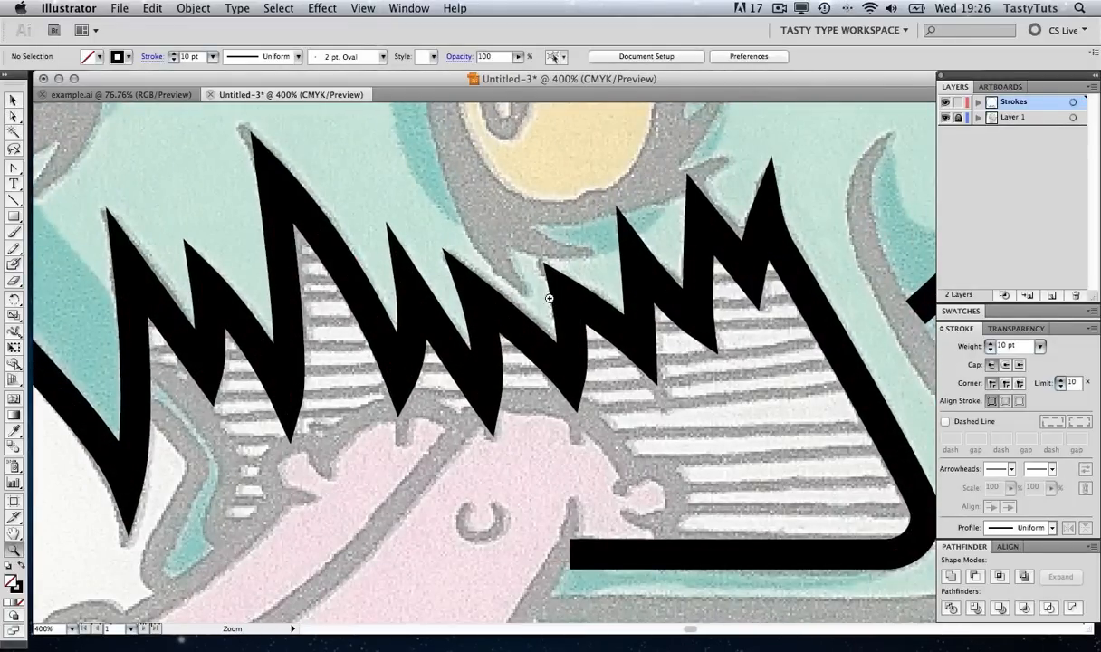
pyautogui.keyDown('alt'); pyautogui.click(548, 307); pyautogui.keyUp('alt')
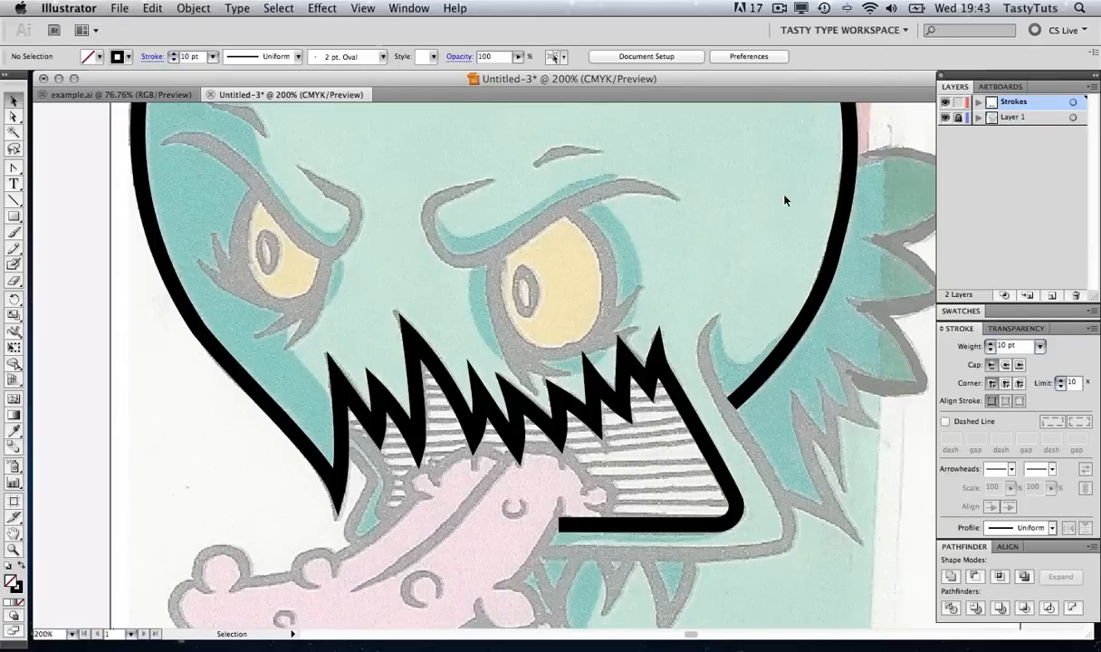
# Rough out the larger right eye's brow line with four straight Pen segments, from its inner tip around the bend to its outer tip
pyautogui.press('z')
pyautogui.moveTo(399, 116); pyautogui.dragTo(701, 404)
pyautogui.moveTo(714, 426); pyautogui.dragTo(676, 348)
pyautogui.press('p')
pyautogui.moveTo(402, 141); pyautogui.dragTo(344, 163)
pyautogui.click(291, 183)
pyautogui.click(345, 290)
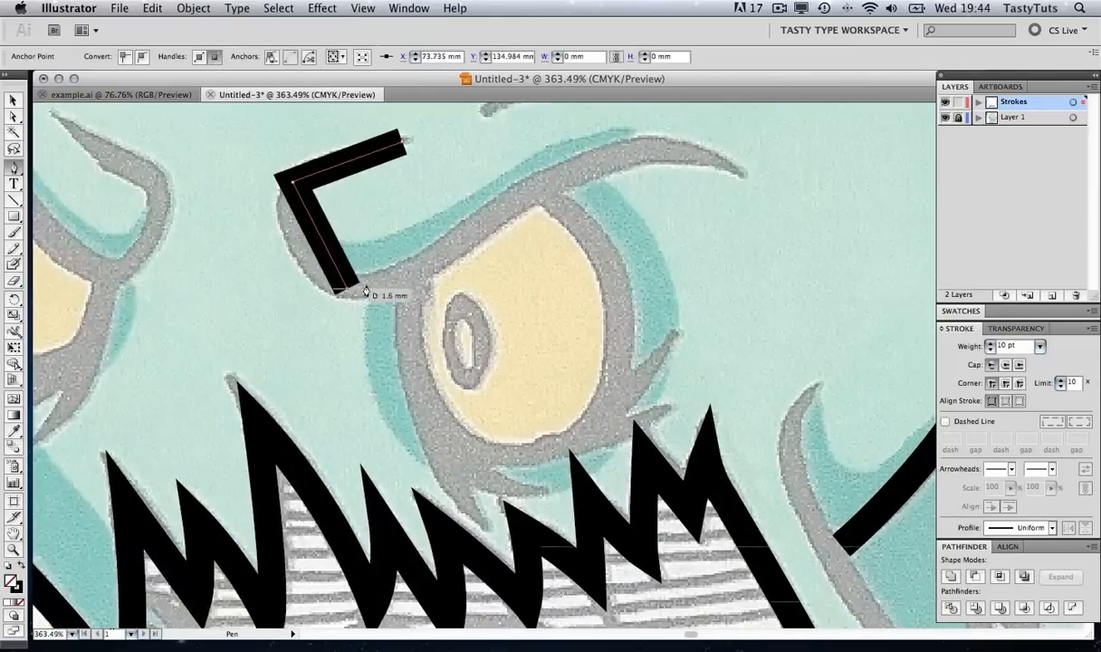
pyautogui.click(599, 156)
pyautogui.click(733, 169)
# Set the brow line's stroke weight to 2 pt and deselect it
pyautogui.click(990, 351)
pyautogui.click(990, 350)
pyautogui.click(990, 350)
pyautogui.click(989, 351)
pyautogui.click(990, 350)
pyautogui.click(990, 351)
pyautogui.click(989, 350)
pyautogui.click(990, 351)
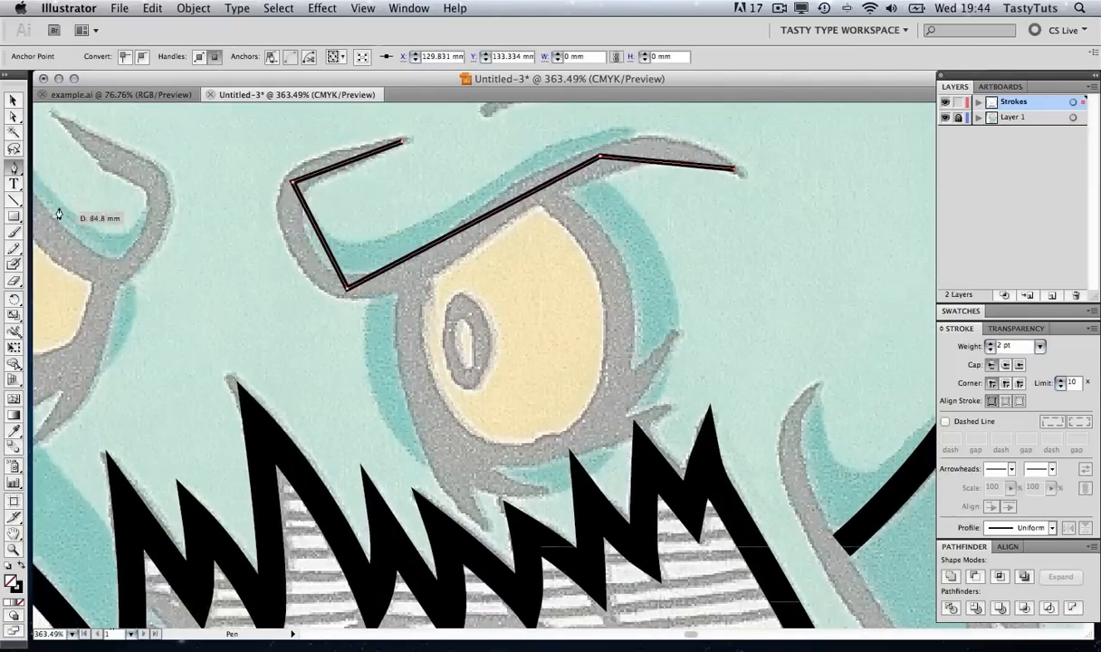
pyautogui.click(13, 101)
pyautogui.click(56, 154)
# Trace the right eye's outline as an open path of straight segments, starting and ending at the brow line
pyautogui.click(12, 167)
pyautogui.click(409, 272)
pyautogui.click(426, 419)
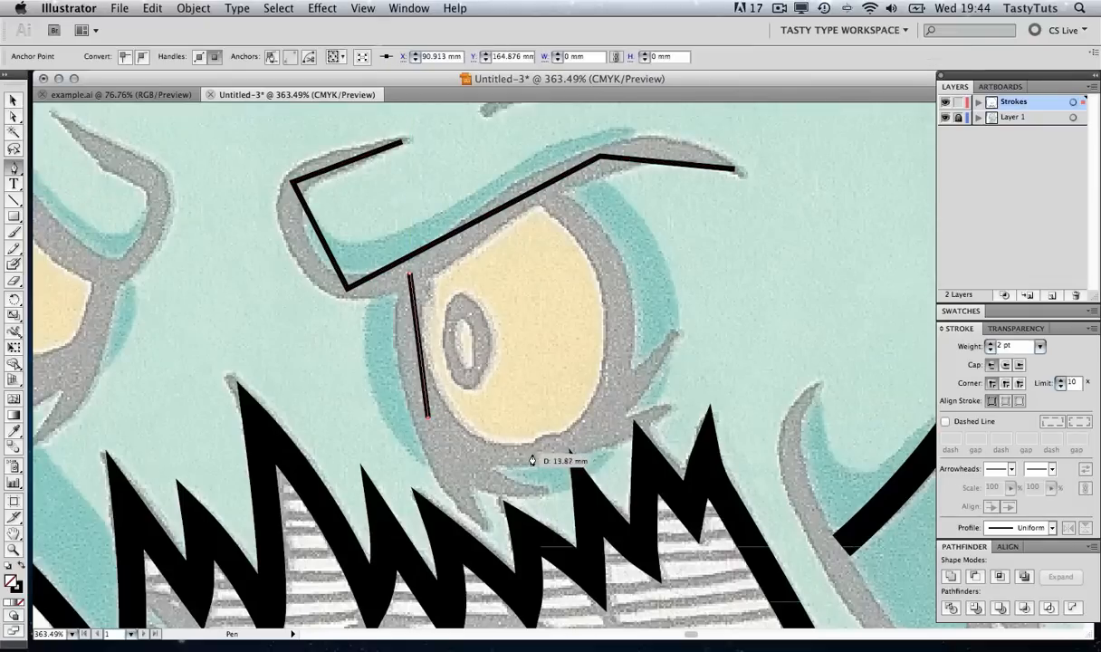
pyautogui.click(532, 451)
pyautogui.click(618, 345)
pyautogui.click(549, 197)
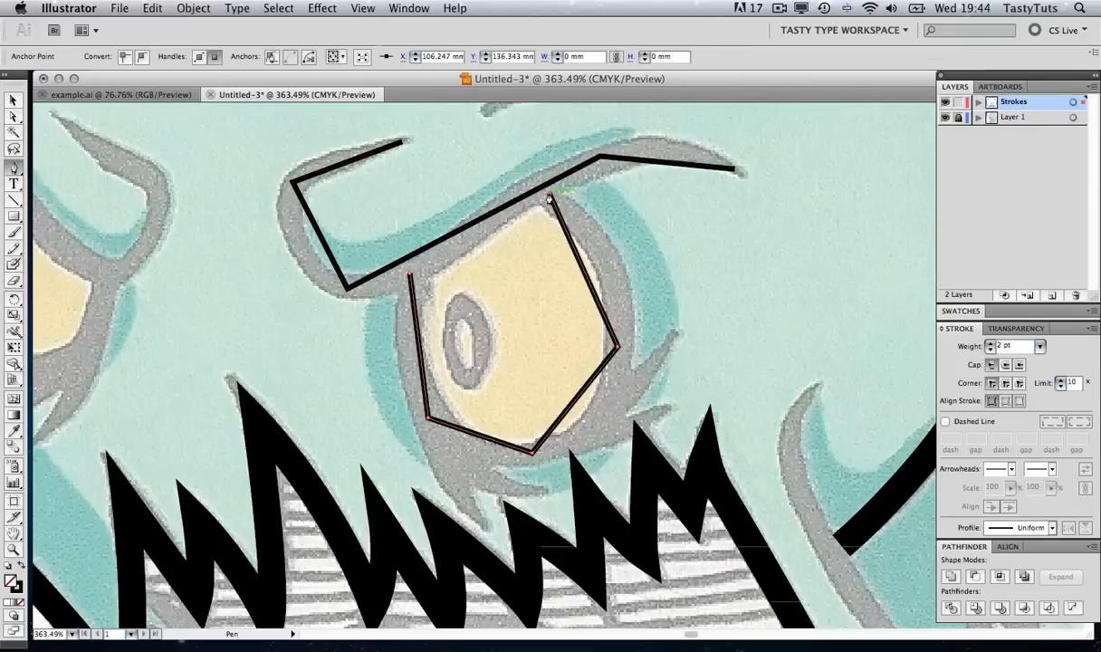
pyautogui.click(416, 381)
pyautogui.press('super+z')
pyautogui.press('v')
pyautogui.click(386, 371)
# Draw the two lower-left lash lines of the right eye, the outer one curved and the inner one straight
pyautogui.press('p')
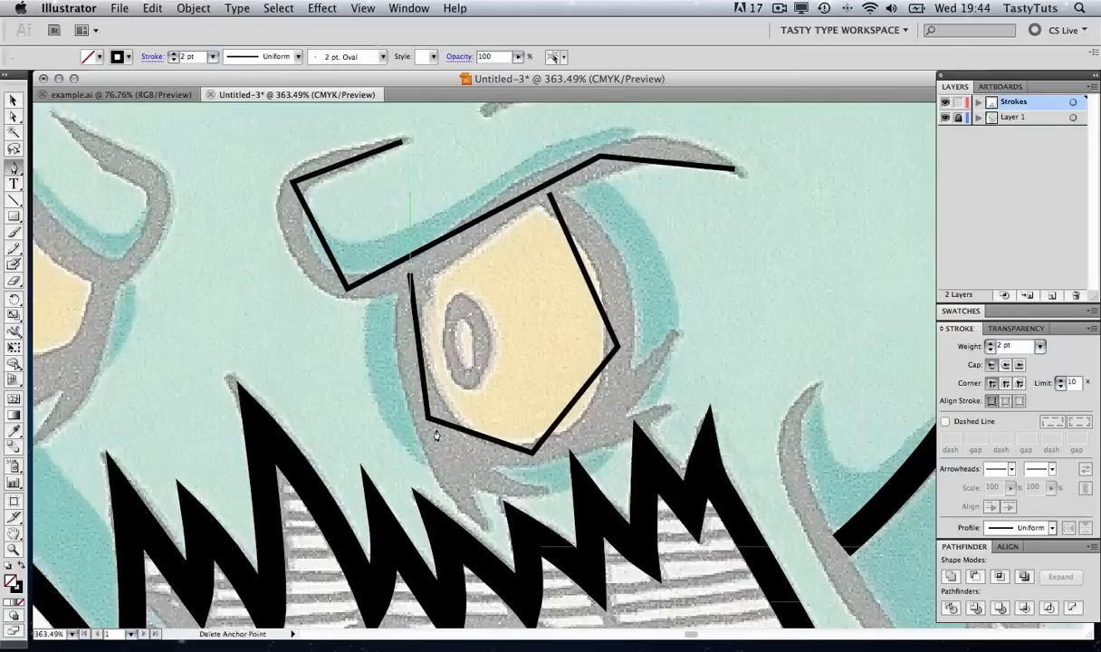
pyautogui.click(409, 361)
pyautogui.moveTo(480, 521)
pyautogui.mouseDown()
pyautogui.moveTo(525, 544)
pyautogui.moveTo(516, 547)
pyautogui.mouseUp()
pyautogui.press('p')
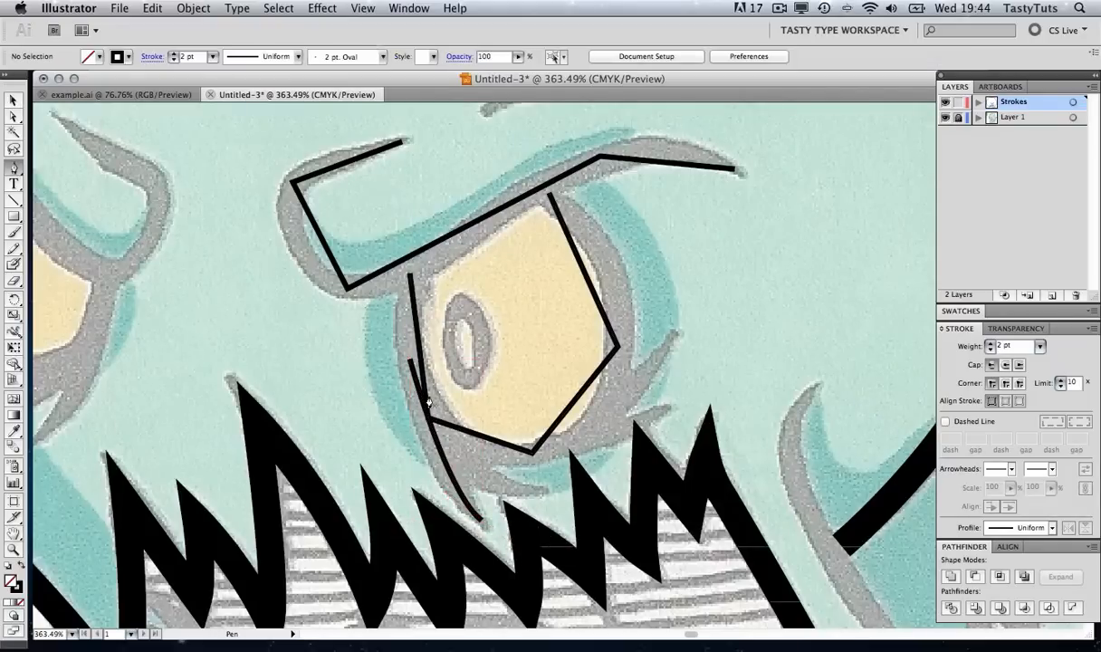
pyautogui.click(544, 492)
pyautogui.click(412, 353)
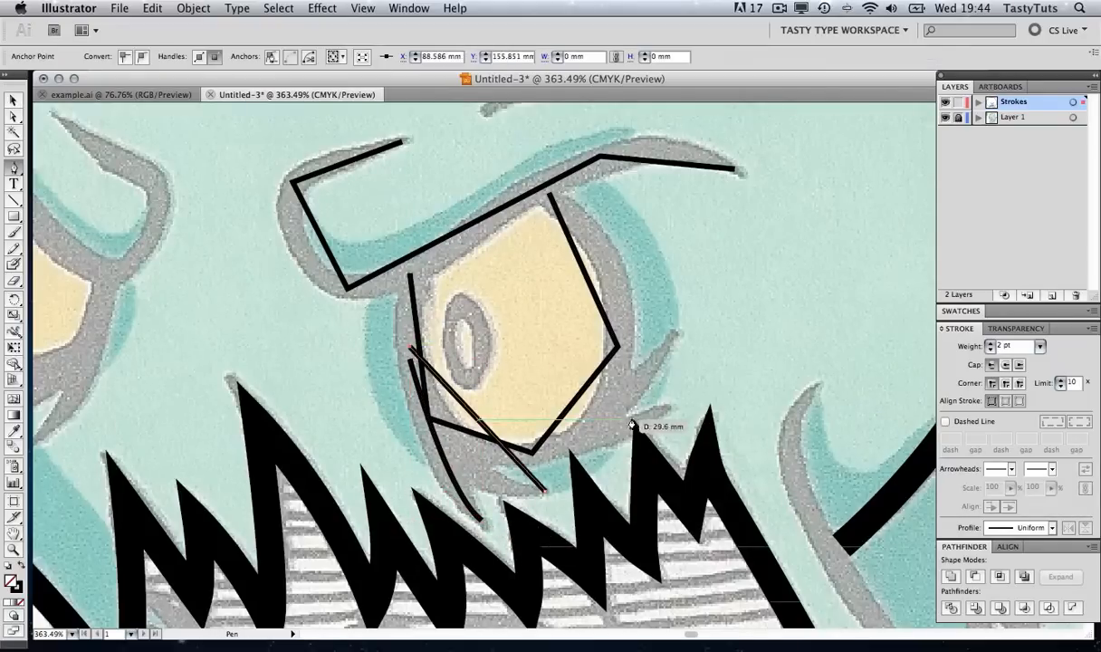
# Draw two straight lash lines fanning out from the right eye's lower-right edge to the scanned lash tips
pyautogui.press('v')
pyautogui.click(562, 447)
pyautogui.press('p')
pyautogui.click(667, 408)
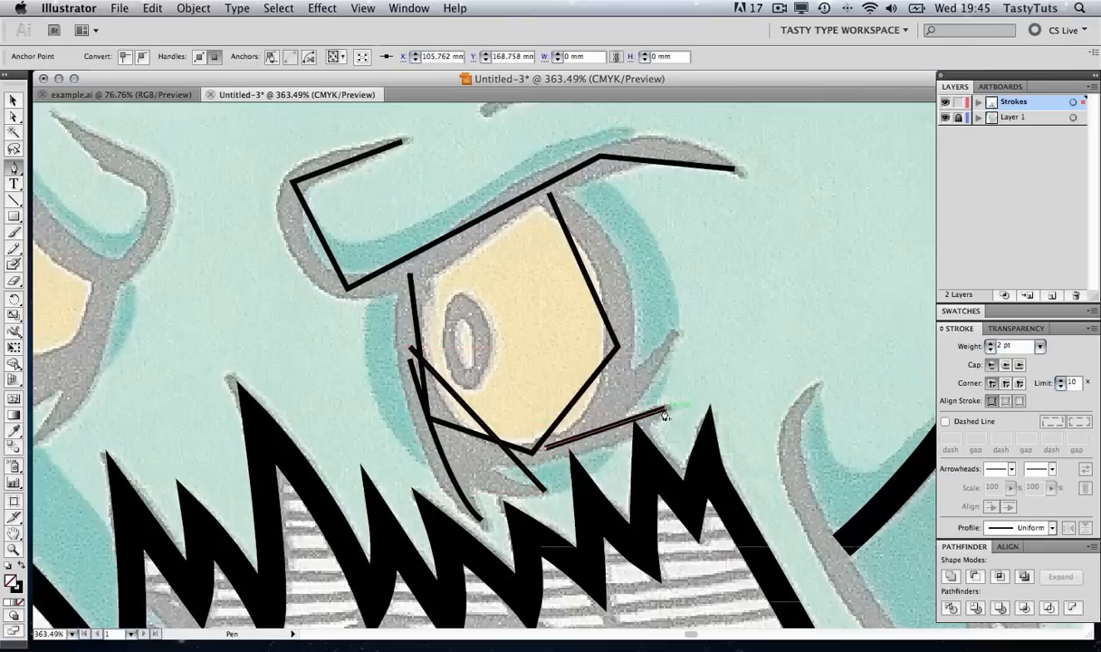
pyautogui.press('v')
pyautogui.click(629, 395)
pyautogui.press('p')
pyautogui.click(575, 440)
pyautogui.click(674, 340)
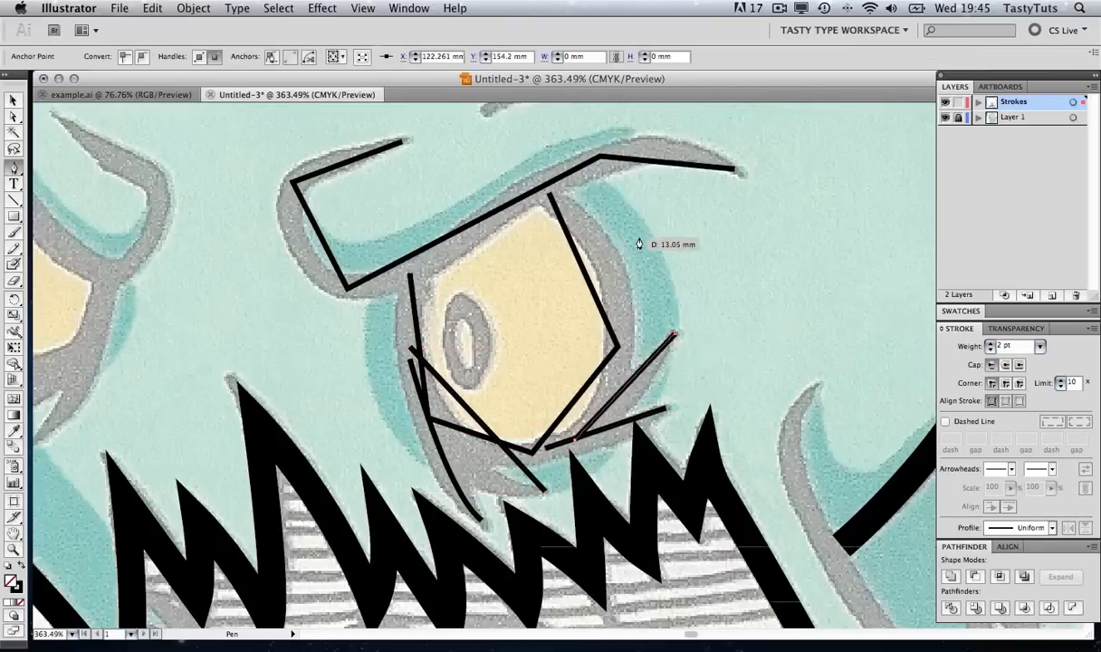
# Convert the three inner corner anchors of the right eye's brow line to smooth curves that follow the scan
pyautogui.hotkey('shift', 'v')
pyautogui.hotkey('shift', 'c')
pyautogui.moveTo(347, 288); pyautogui.dragTo(407, 297)
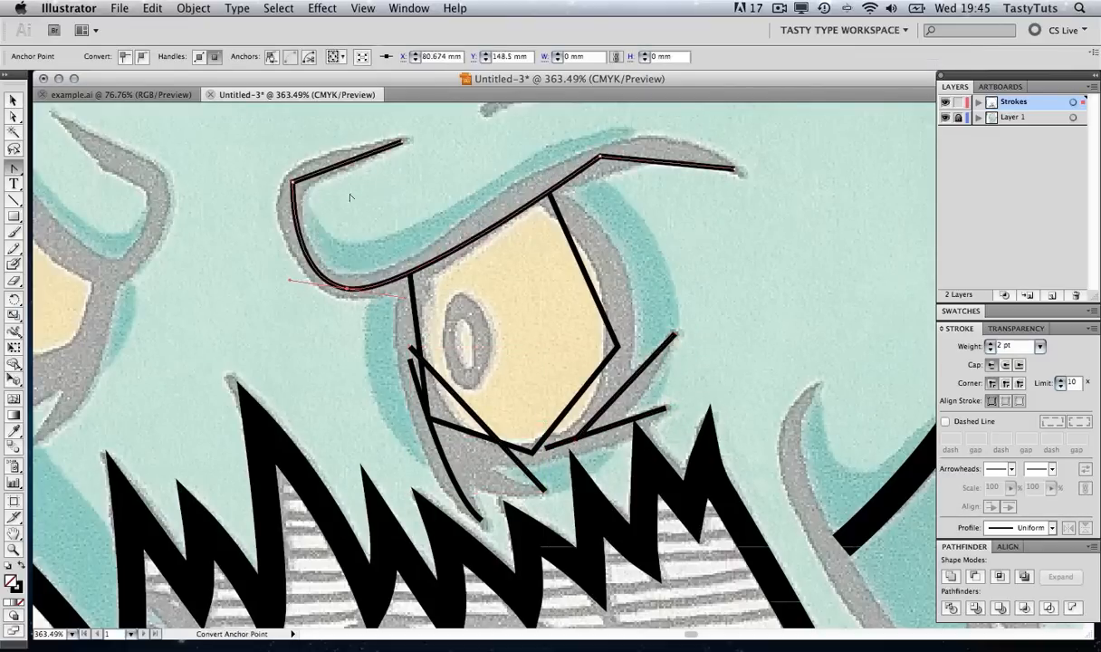
pyautogui.moveTo(292, 182); pyautogui.dragTo(308, 175)
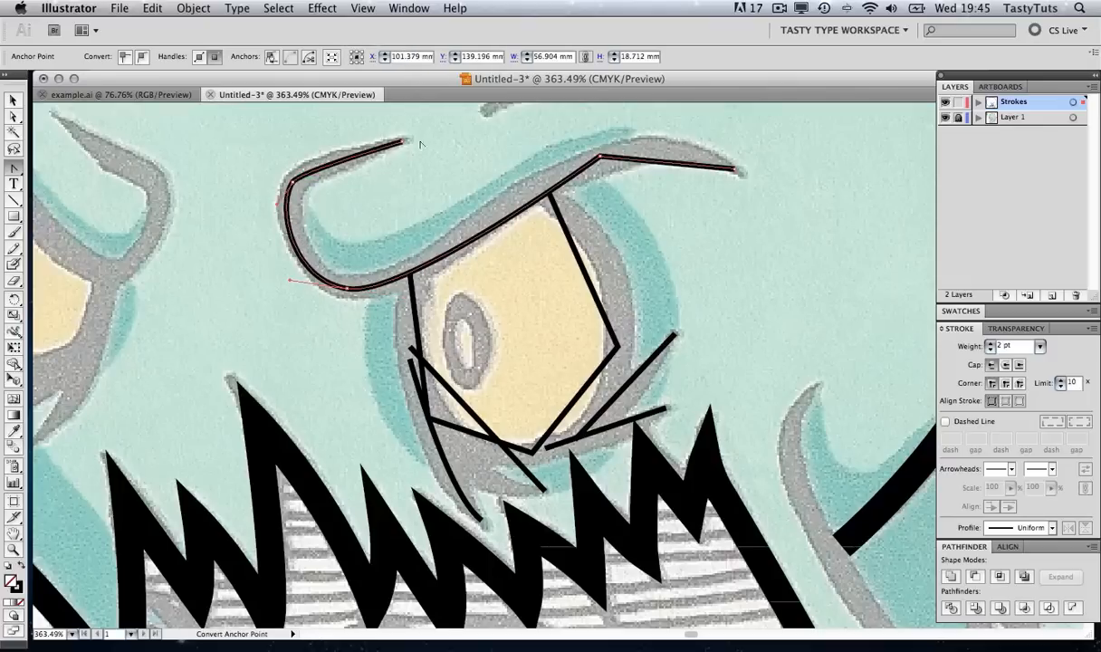
pyautogui.moveTo(599, 156); pyautogui.dragTo(658, 147)
# Curve the right eye's outline at its right and bottom anchors and bend the remaining straight lash lines to match the scan
pyautogui.moveTo(618, 346); pyautogui.dragTo(632, 265)
pyautogui.moveTo(532, 450); pyautogui.dragTo(612, 427)
pyautogui.moveTo(546, 491); pyautogui.dragTo(433, 496)
pyautogui.moveTo(674, 337); pyautogui.dragTo(697, 283)
pyautogui.moveTo(666, 407); pyautogui.dragTo(740, 372)
# Refine the brow line's upper-left bend by reshaping and nudging its anchor and adjusting the handle of the bottom bend
pyautogui.click(13, 117)
pyautogui.click(294, 182)
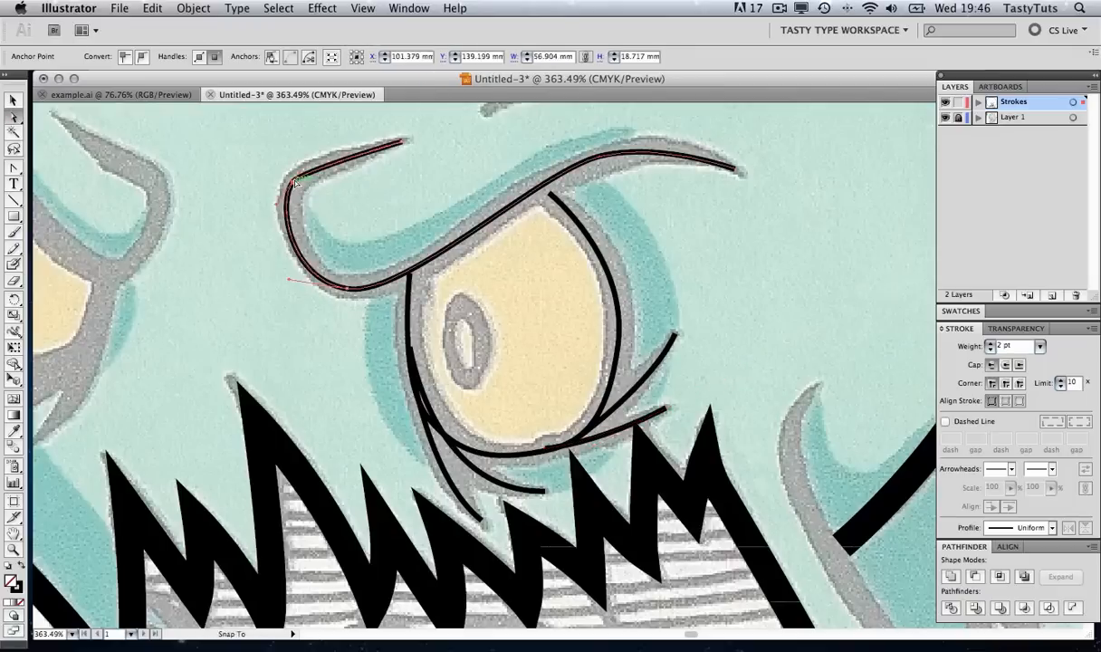
pyautogui.hotkey('shift', 'c')
pyautogui.click(295, 178)
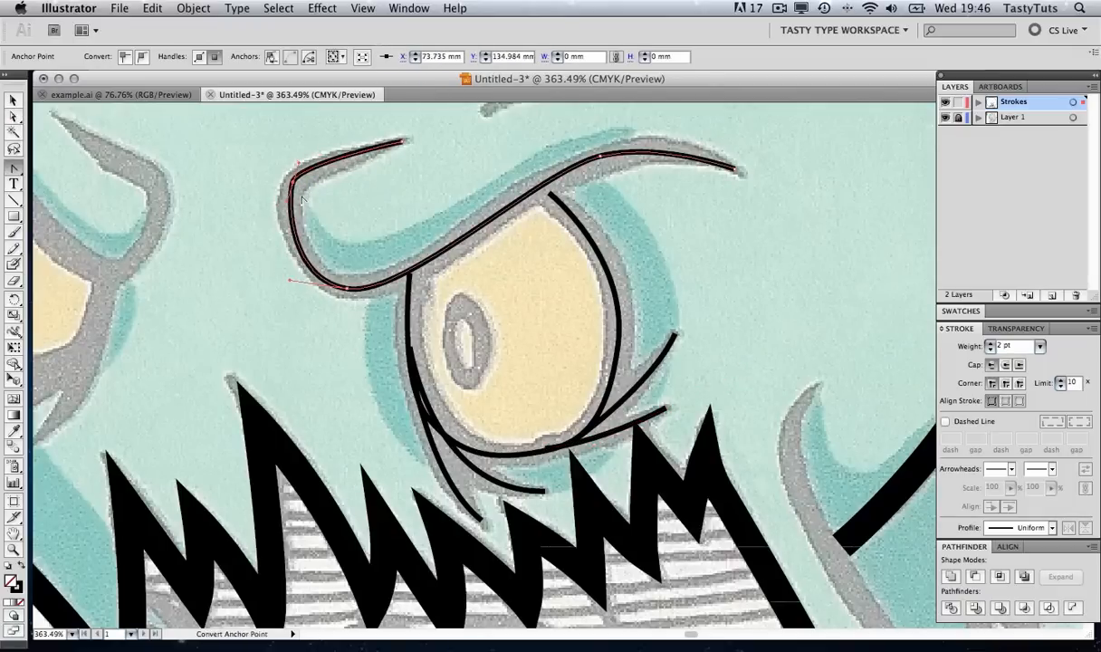
pyautogui.press('a')
pyautogui.moveTo(292, 182); pyautogui.dragTo(292, 187)
pyautogui.moveTo(290, 280); pyautogui.dragTo(295, 280)
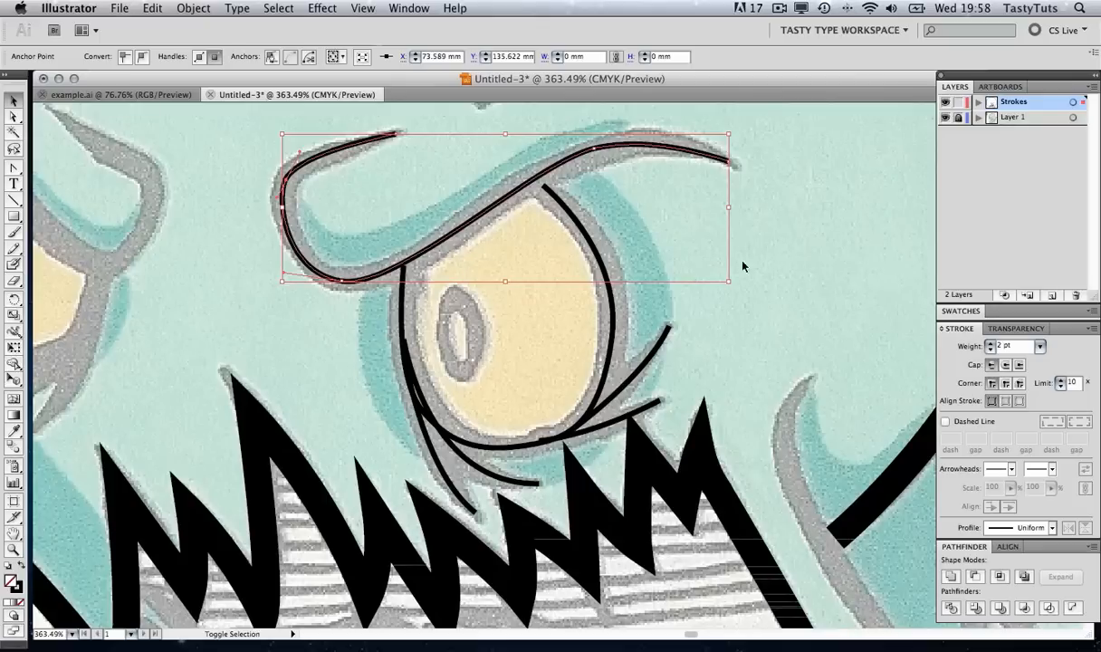
# Select all the right eye's brow, outline and lash strokes together and set their weight to 10 pt
pyautogui.keyDown('shift'); pyautogui.click(590, 237); pyautogui.keyUp('shift')
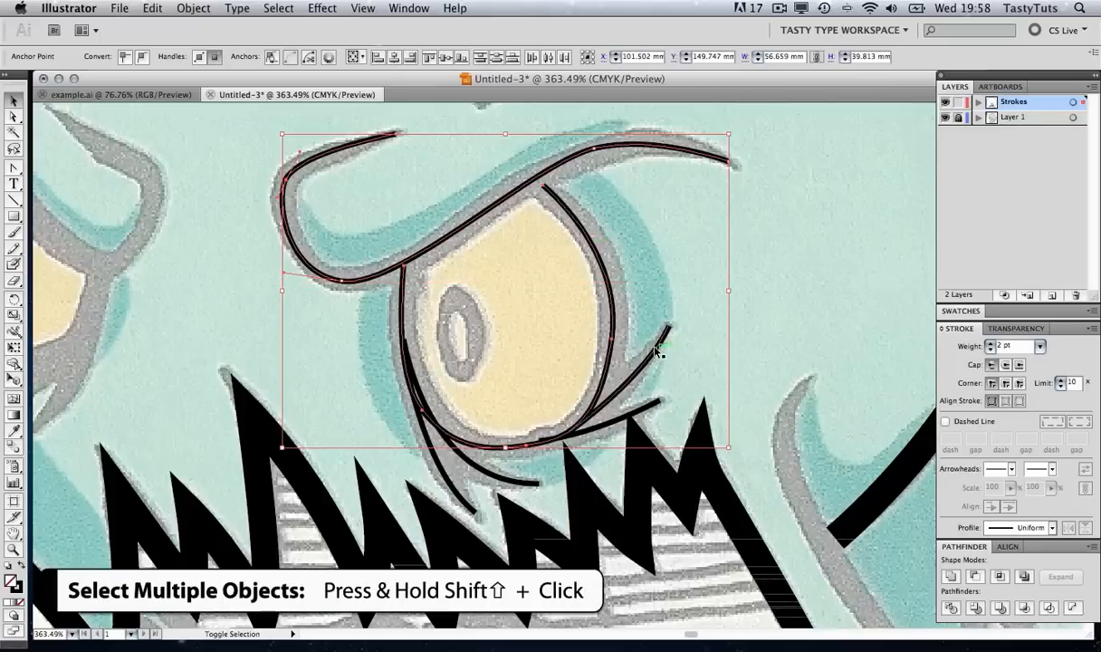
pyautogui.keyDown('shift'); pyautogui.click(438, 454); pyautogui.keyUp('shift')
pyautogui.keyDown('shift'); pyautogui.click(438, 465); pyautogui.keyUp('shift')
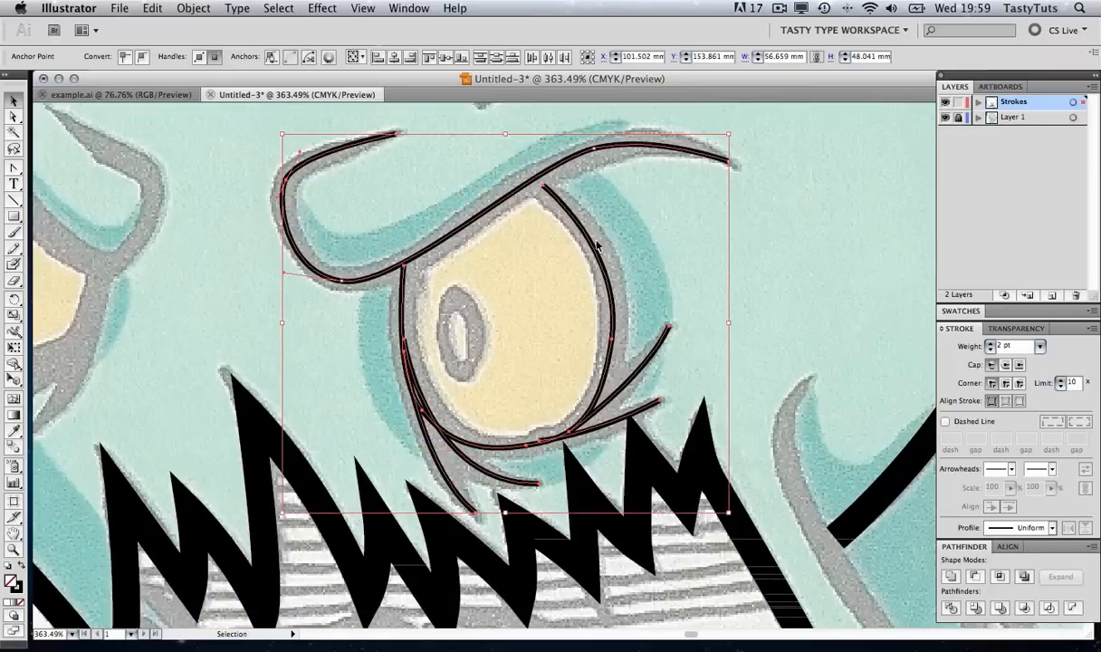
pyautogui.click(991, 344)
pyautogui.click(991, 344)
pyautogui.click(991, 345)
pyautogui.click(990, 344)
pyautogui.click(991, 344)
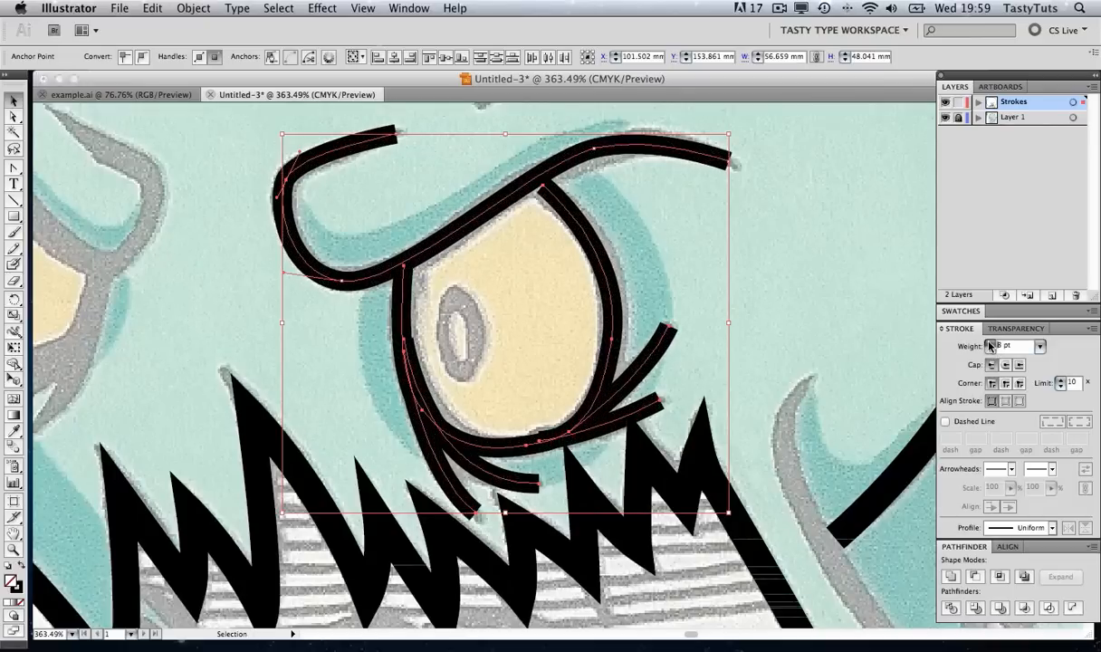
pyautogui.click(990, 344)
pyautogui.click(991, 344)
pyautogui.click(991, 344)
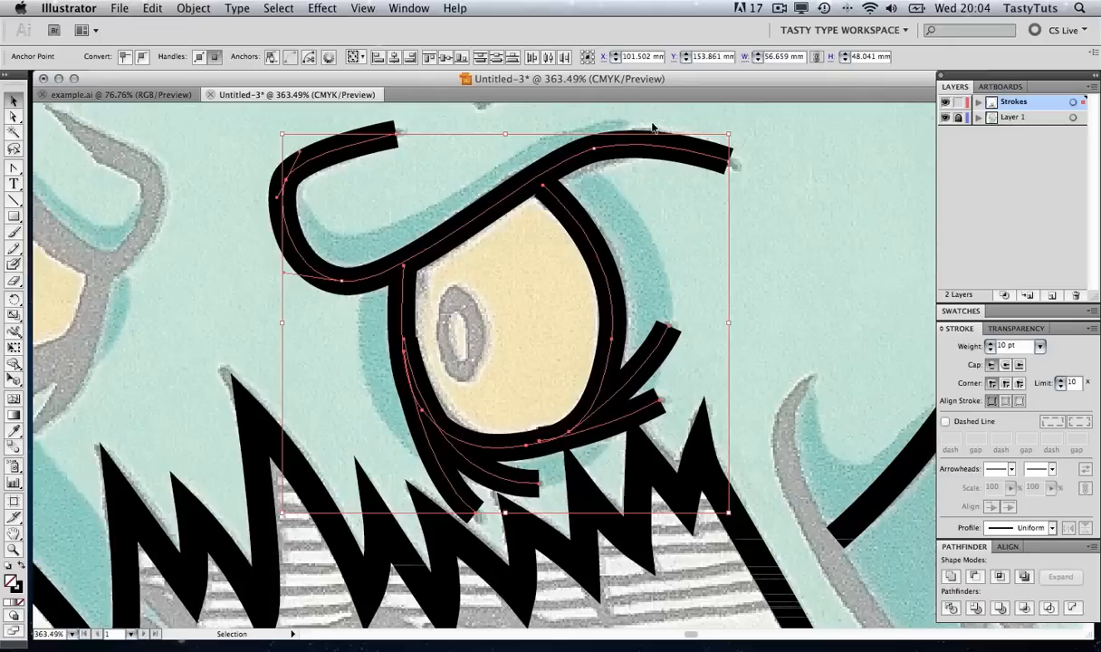
# Deselect the eye strokes, bring the left eye into view and open the Brushes panel over the empty area beside the artboard
pyautogui.moveTo(185, 337); pyautogui.dragTo(399, 384)
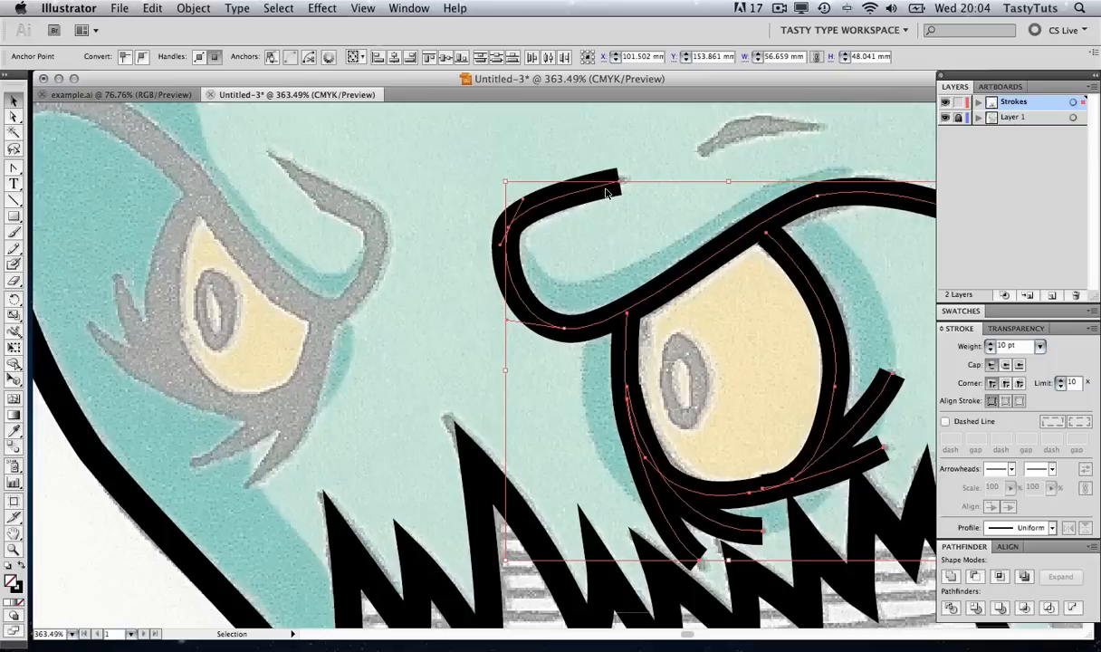
pyautogui.press('space')
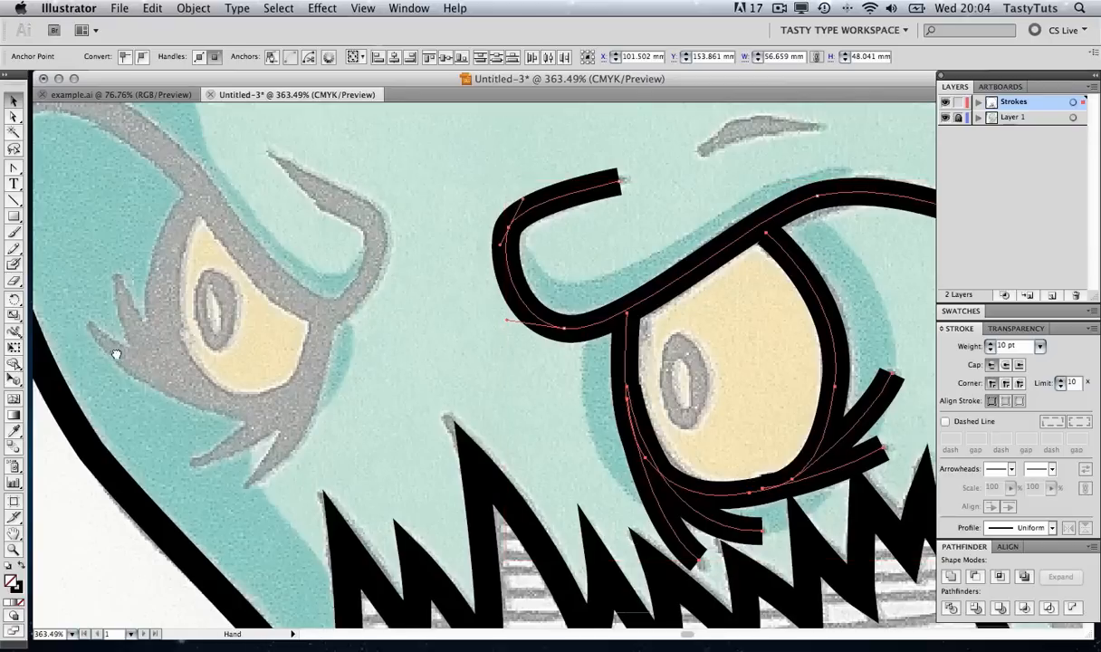
pyautogui.moveTo(116, 354); pyautogui.dragTo(553, 314)
pyautogui.click(274, 295)
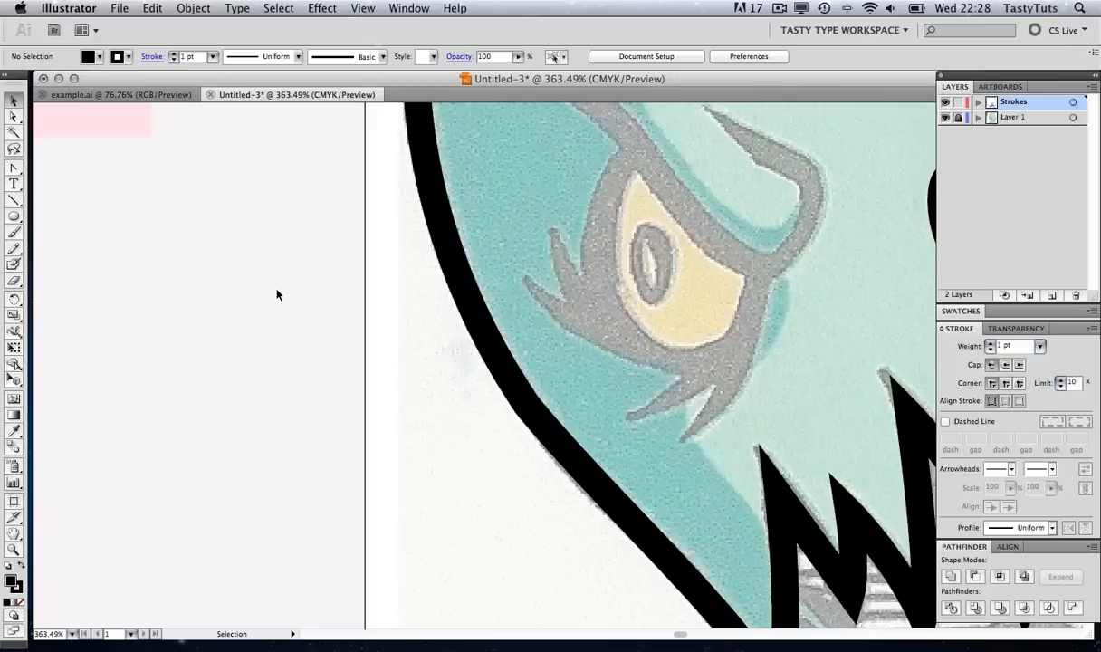
pyautogui.click(408, 9)
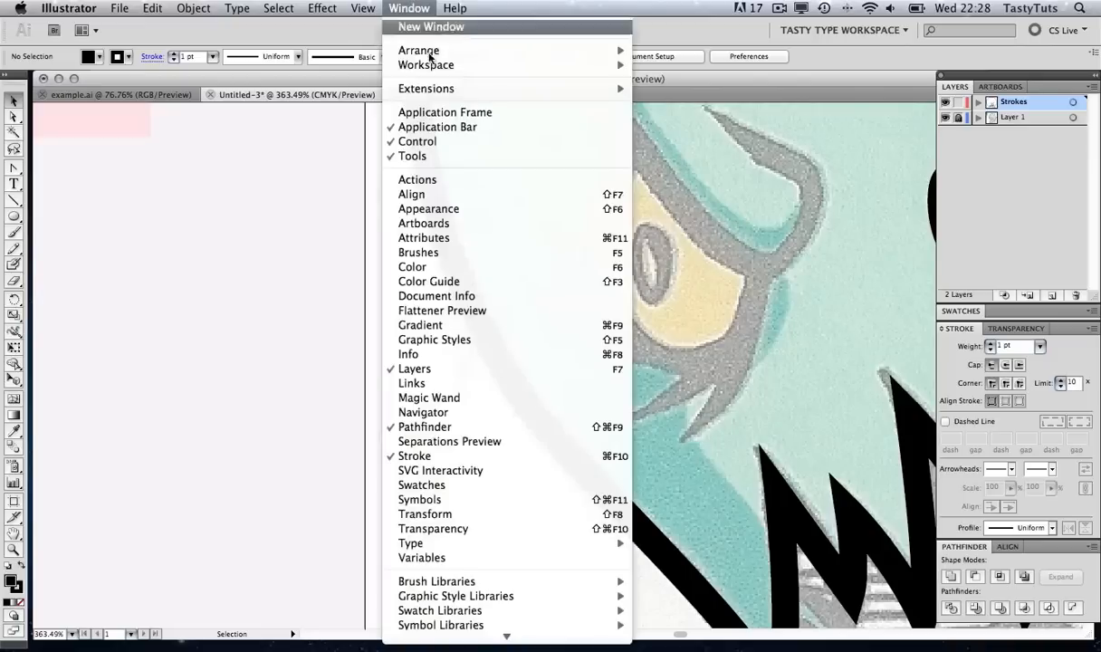
pyautogui.click(437, 248)
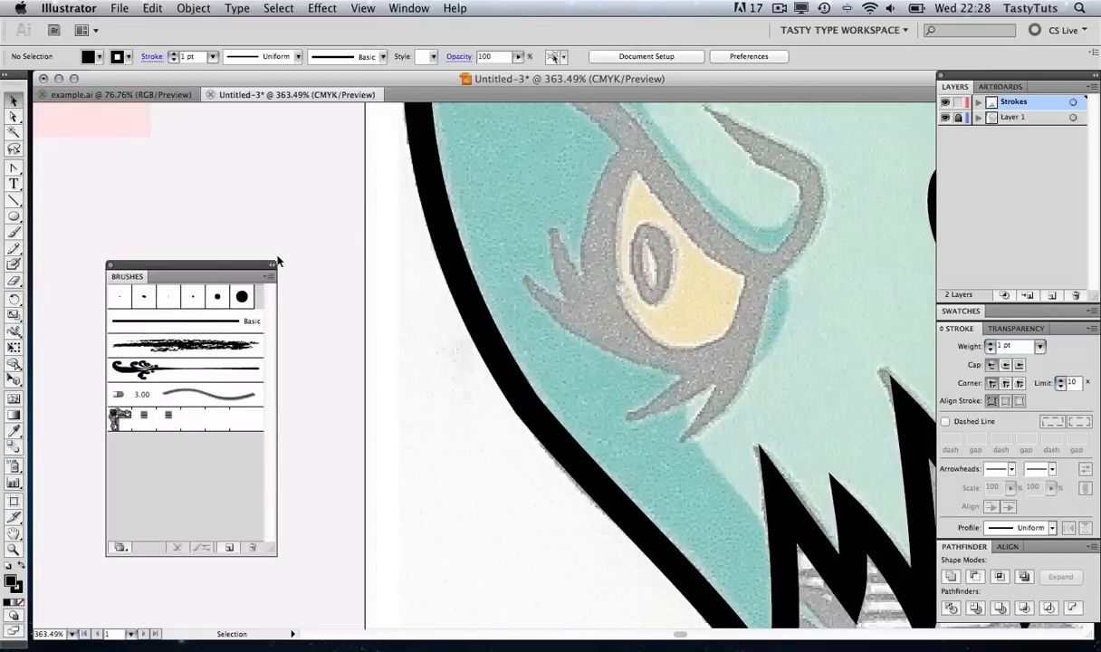
pyautogui.moveTo(217, 270)
pyautogui.mouseDown()
pyautogui.moveTo(262, 253)
pyautogui.moveTo(198, 283)
pyautogui.mouseUp()
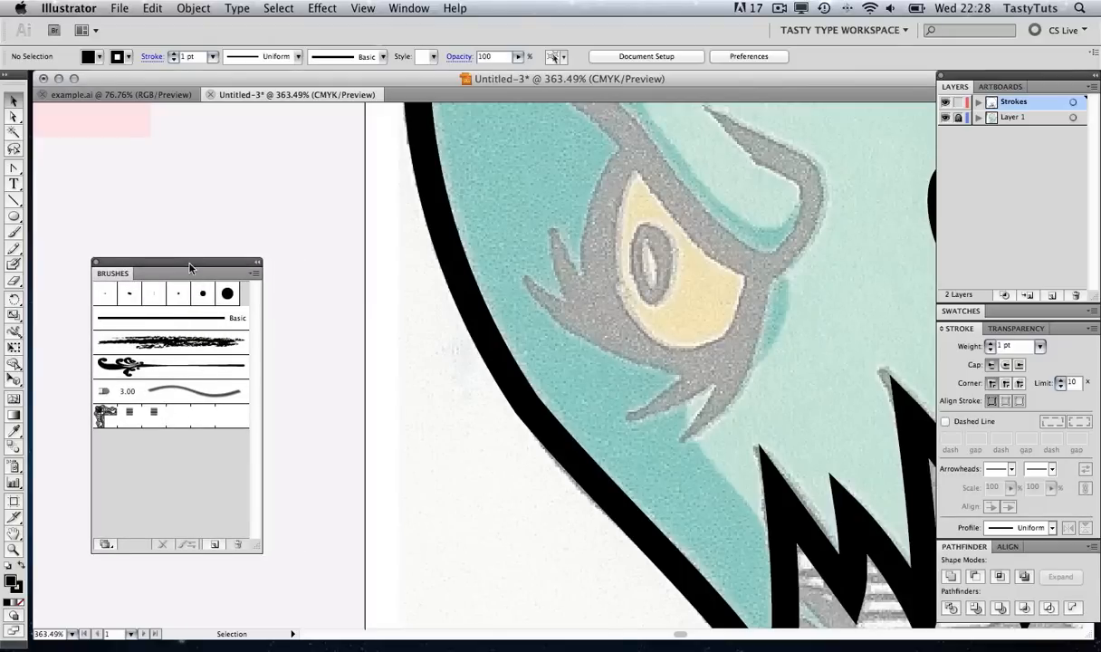
pyautogui.moveTo(190, 265); pyautogui.dragTo(165, 287)
# Draw a flat black-filled ellipse without a stroke, about 9.6 mm wide and 1.2 mm high, outside the artboard and deselect it
pyautogui.click(445, 226)
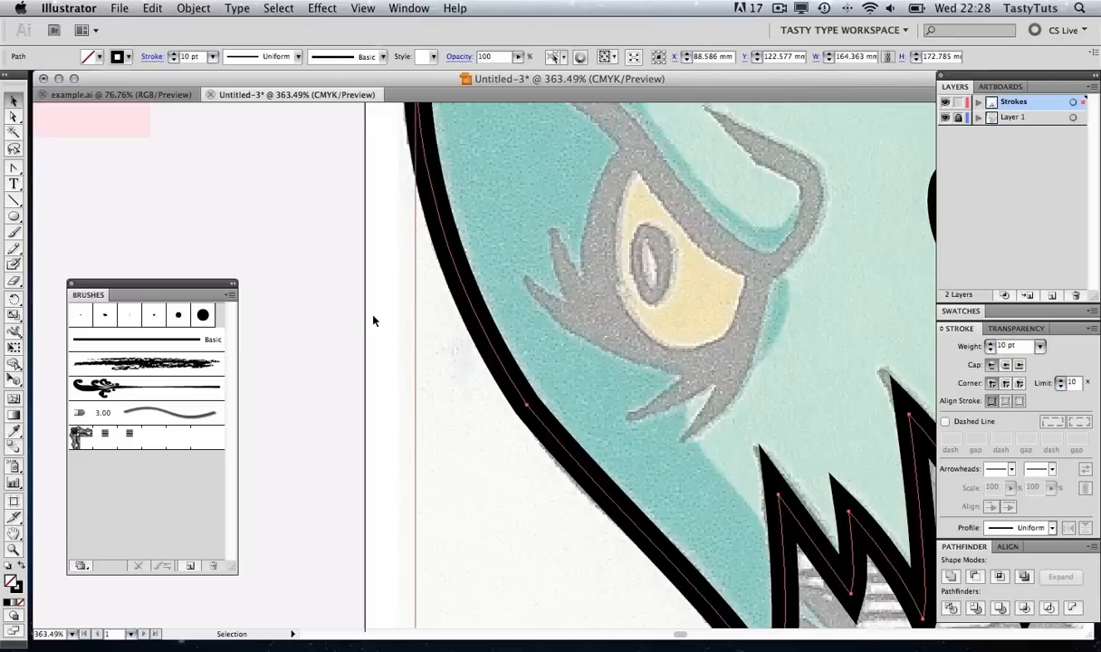
pyautogui.click(279, 194)
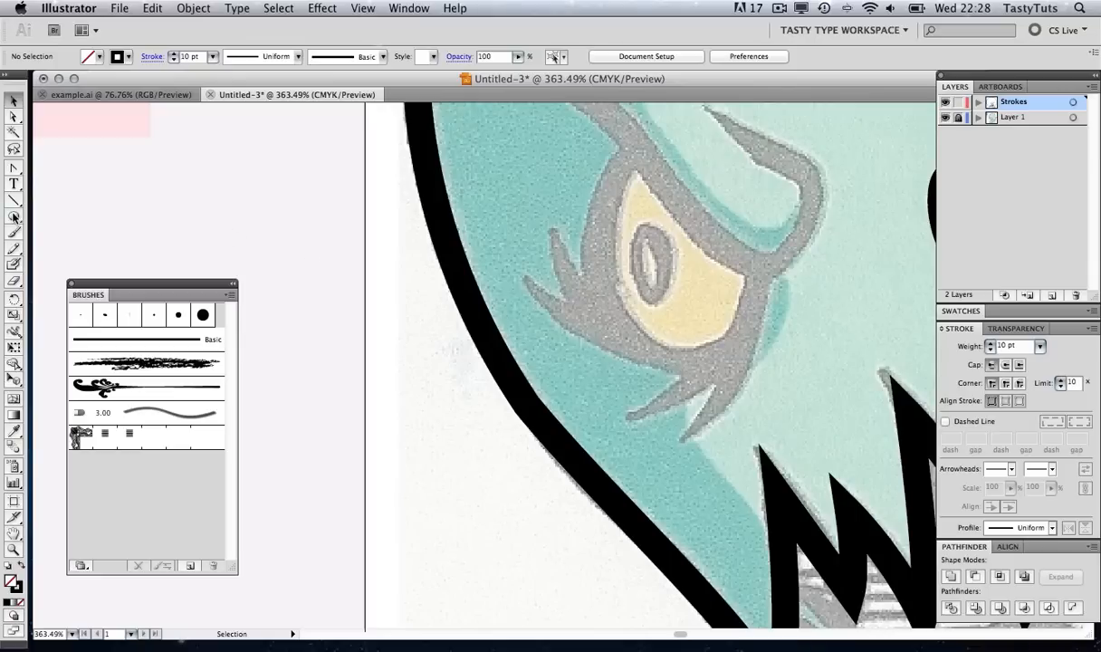
pyautogui.moveTo(13, 218); pyautogui.dragTo(94, 251)
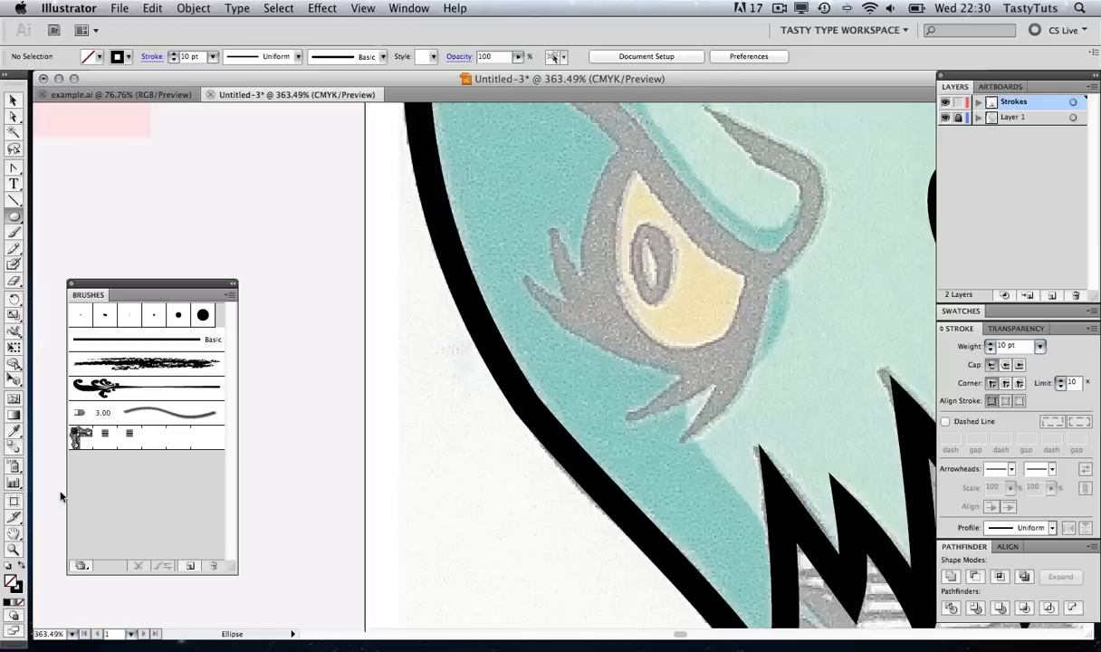
pyautogui.click(21, 566)
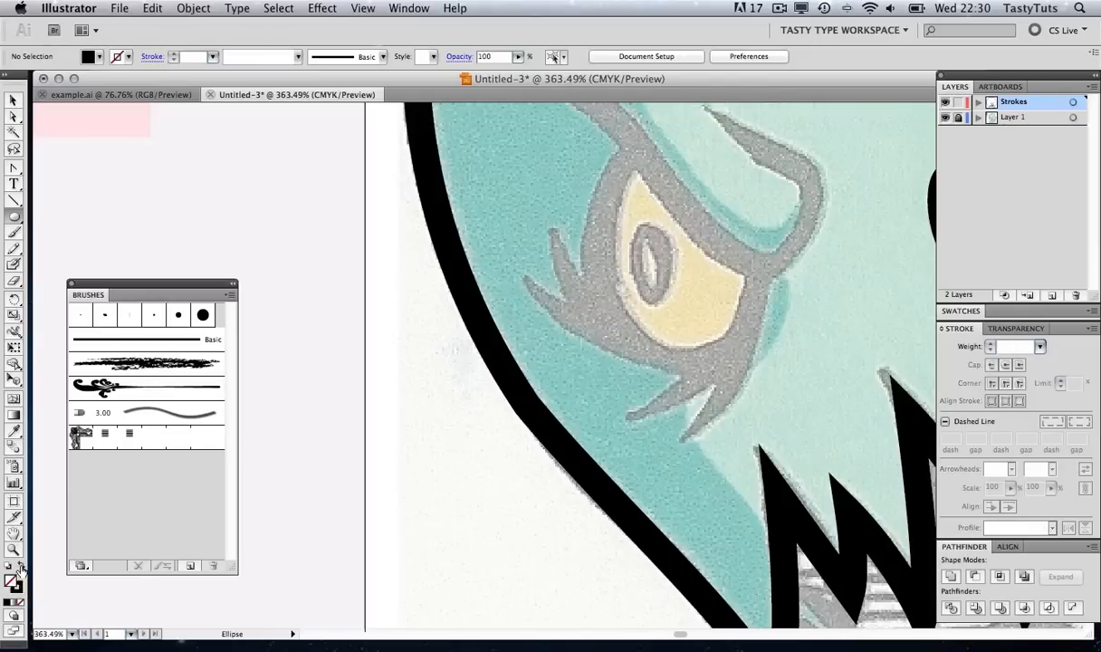
pyautogui.click(14, 582)
pyautogui.moveTo(167, 290); pyautogui.dragTo(502, 259)
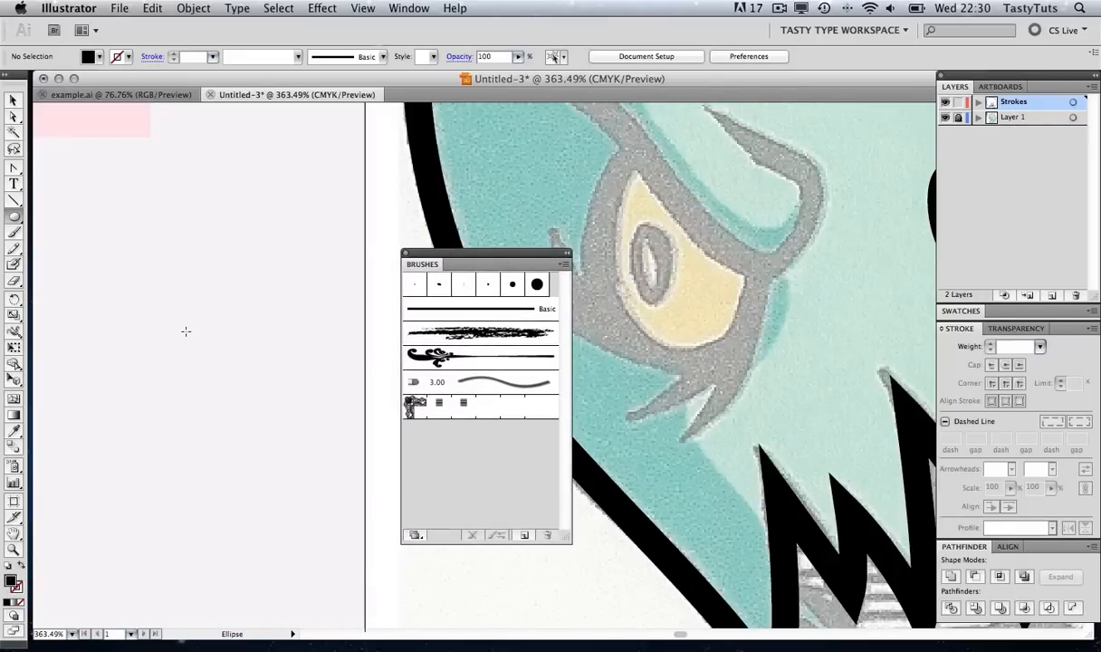
pyautogui.moveTo(164, 331)
pyautogui.mouseDown()
pyautogui.moveTo(254, 335)
pyautogui.moveTo(240, 335)
pyautogui.mouseUp()
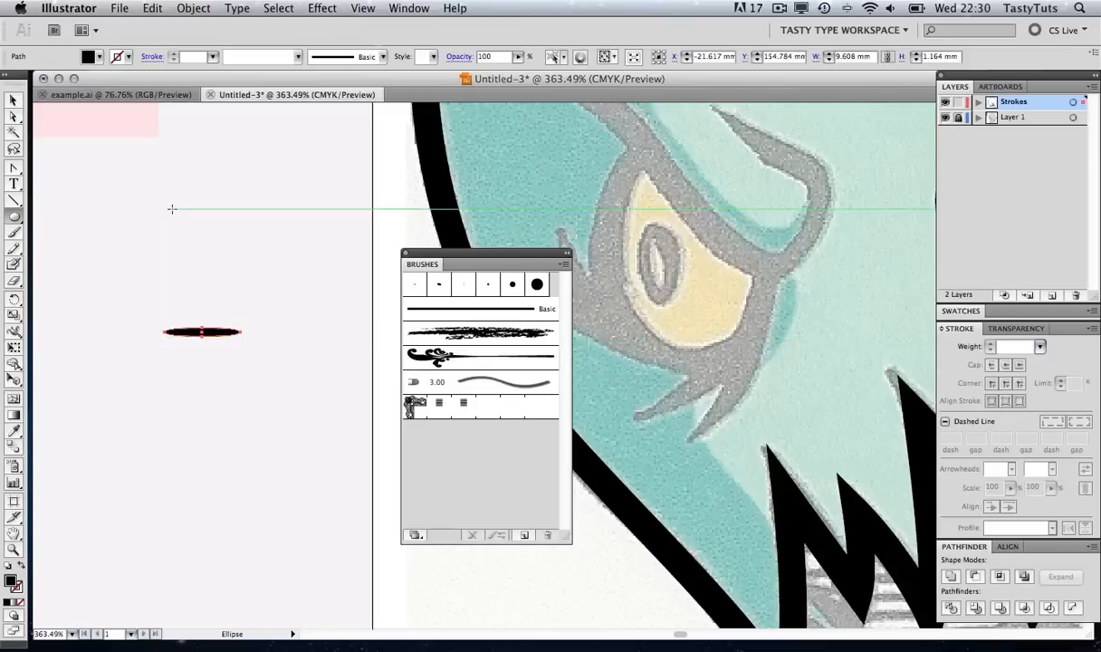
pyautogui.press('v')
pyautogui.click(217, 258)
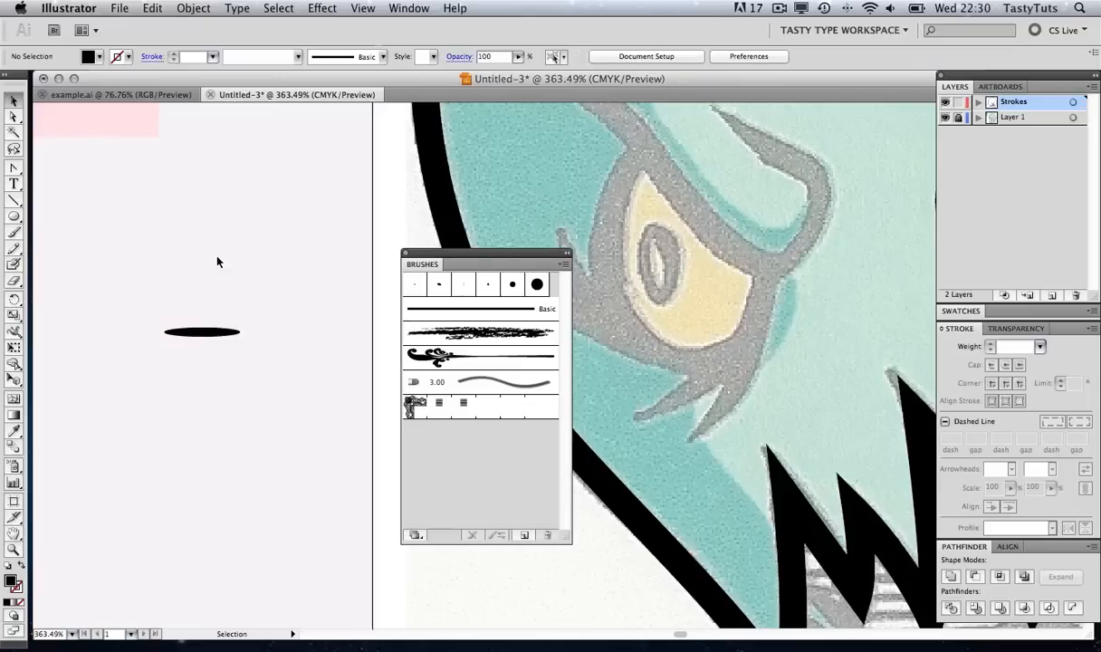
# Create an Art Brush from the flat black ellipse, stretched to fit the stroke length at 100% fixed width
pyautogui.moveTo(212, 340)
pyautogui.mouseDown()
pyautogui.moveTo(213, 256)
pyautogui.moveTo(204, 256)
pyautogui.moveTo(214, 290)
pyautogui.moveTo(285, 238)
pyautogui.moveTo(281, 343)
pyautogui.moveTo(437, 464)
pyautogui.moveTo(480, 470)
pyautogui.mouseUp()
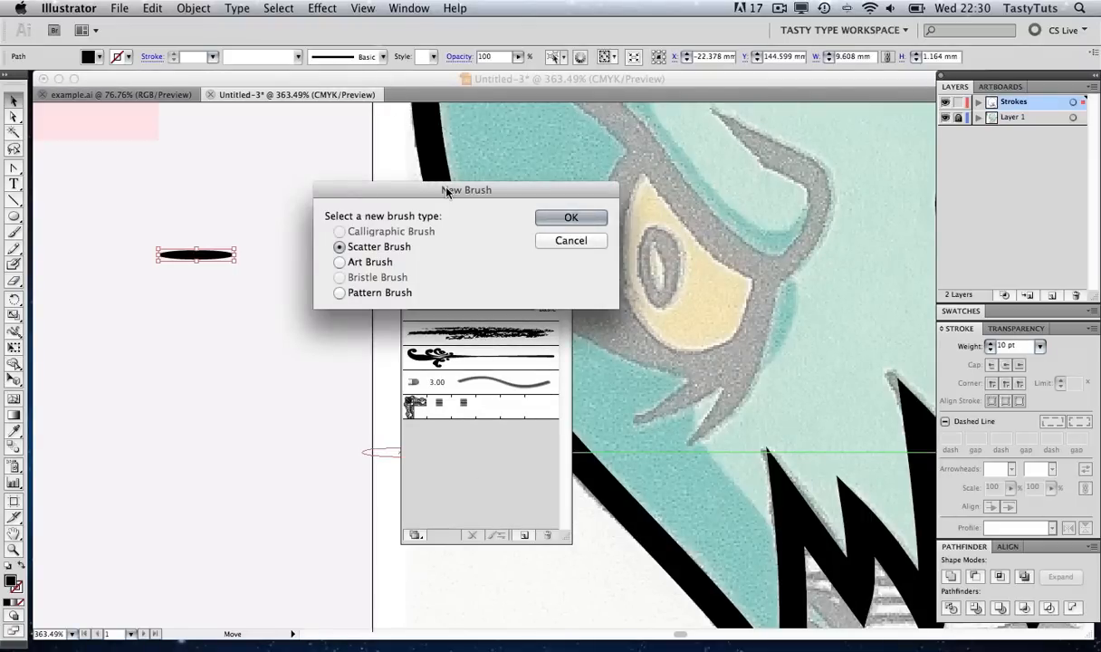
pyautogui.moveTo(444, 191)
pyautogui.mouseDown()
pyautogui.moveTo(615, 240)
pyautogui.moveTo(697, 243)
pyautogui.mouseUp()
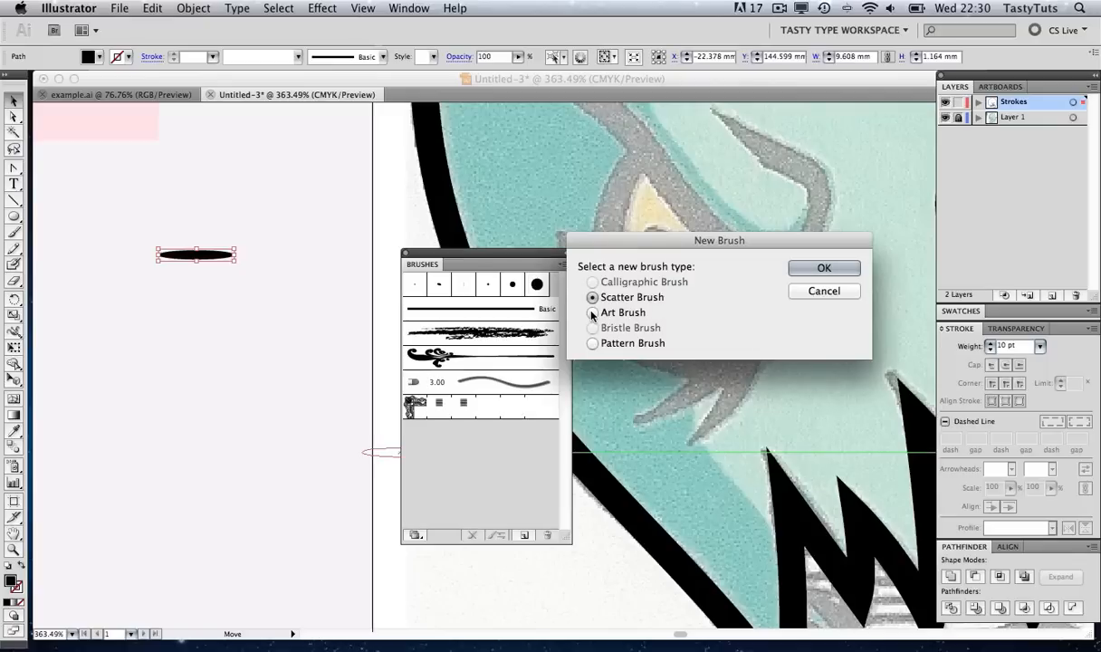
pyautogui.click(633, 313)
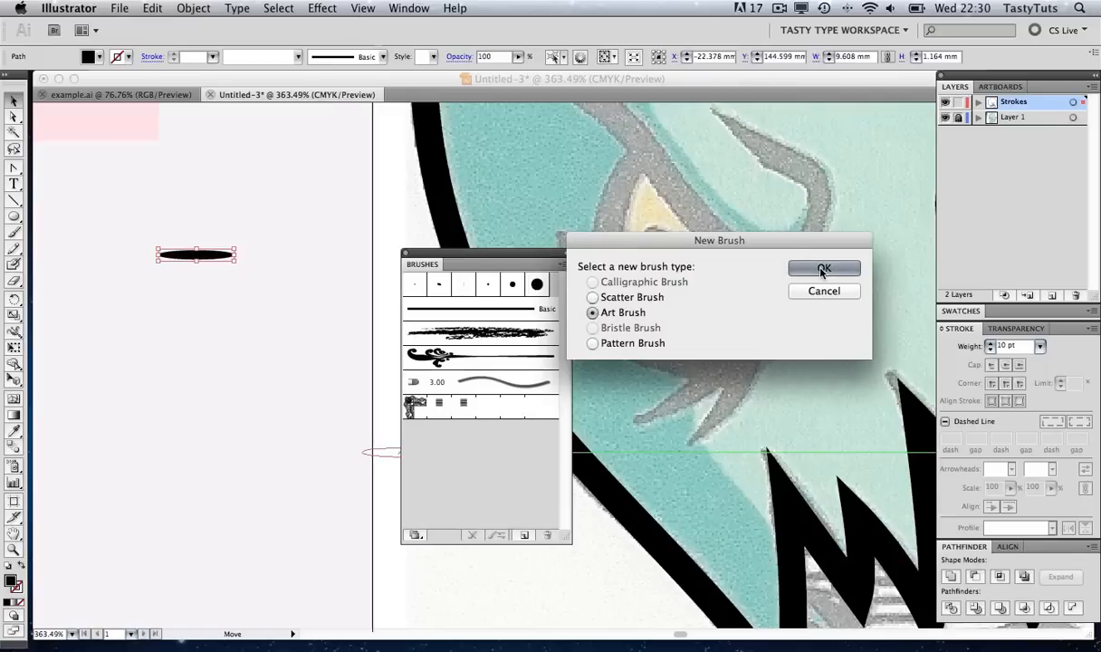
pyautogui.click(823, 267)
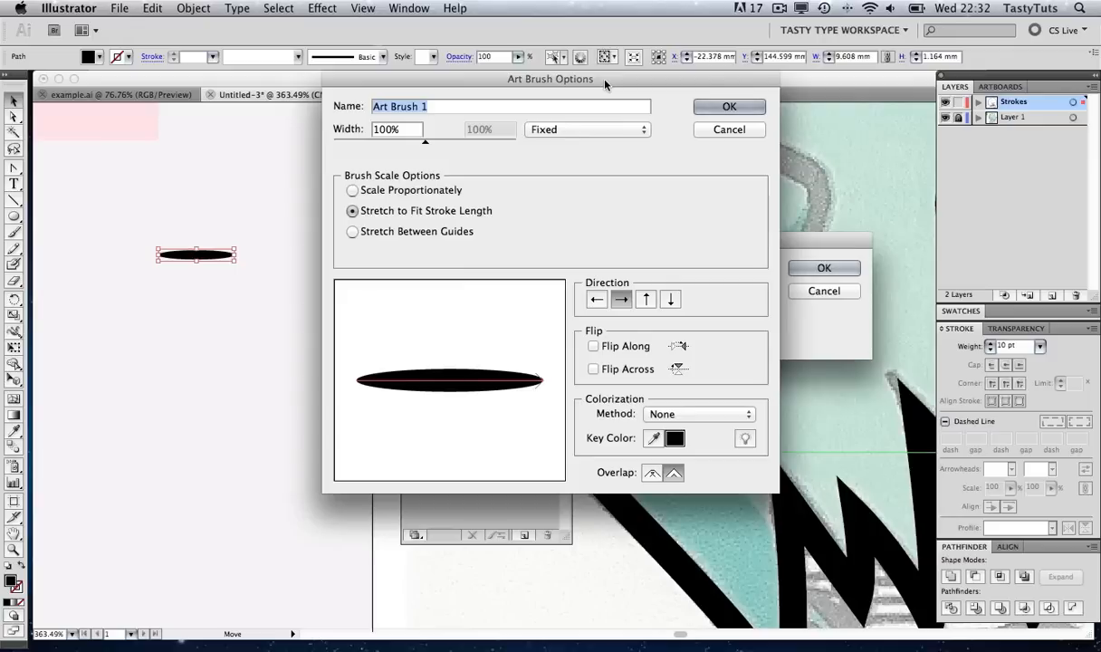
pyautogui.moveTo(563, 80); pyautogui.dragTo(496, 111)
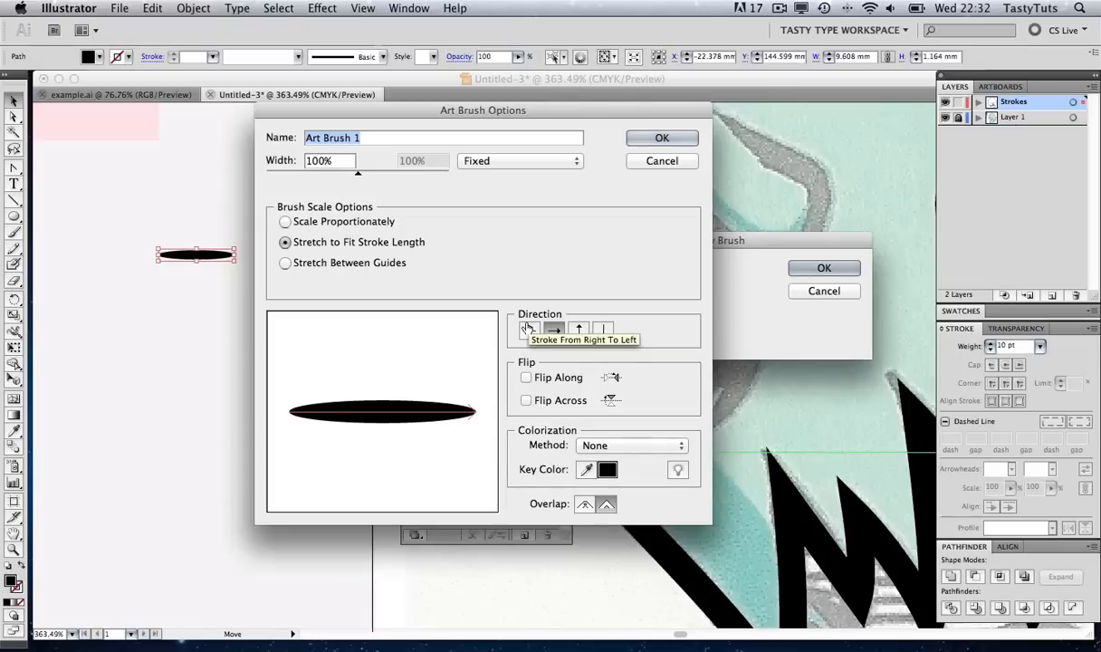
pyautogui.click(664, 137)
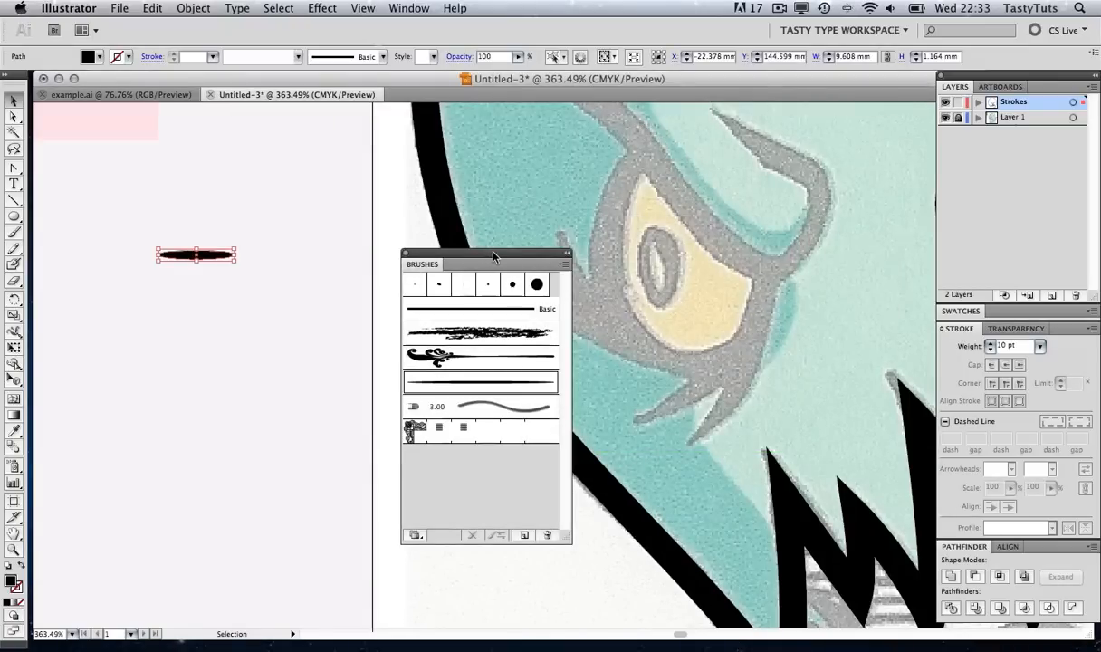
# Move the Brushes panel away from the artwork and apply the new tapered ellipse brush to the right eye's brow line
pyautogui.moveTo(489, 255); pyautogui.dragTo(158, 313)
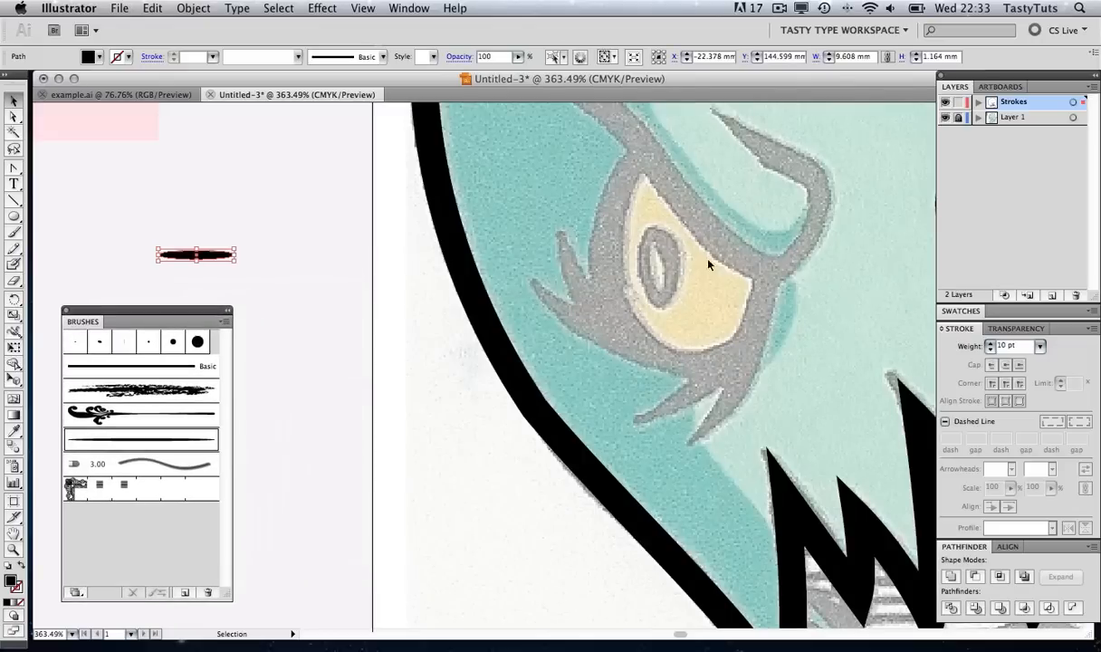
pyautogui.moveTo(710, 263); pyautogui.dragTo(380, 348)
pyautogui.moveTo(770, 275); pyautogui.dragTo(424, 207)
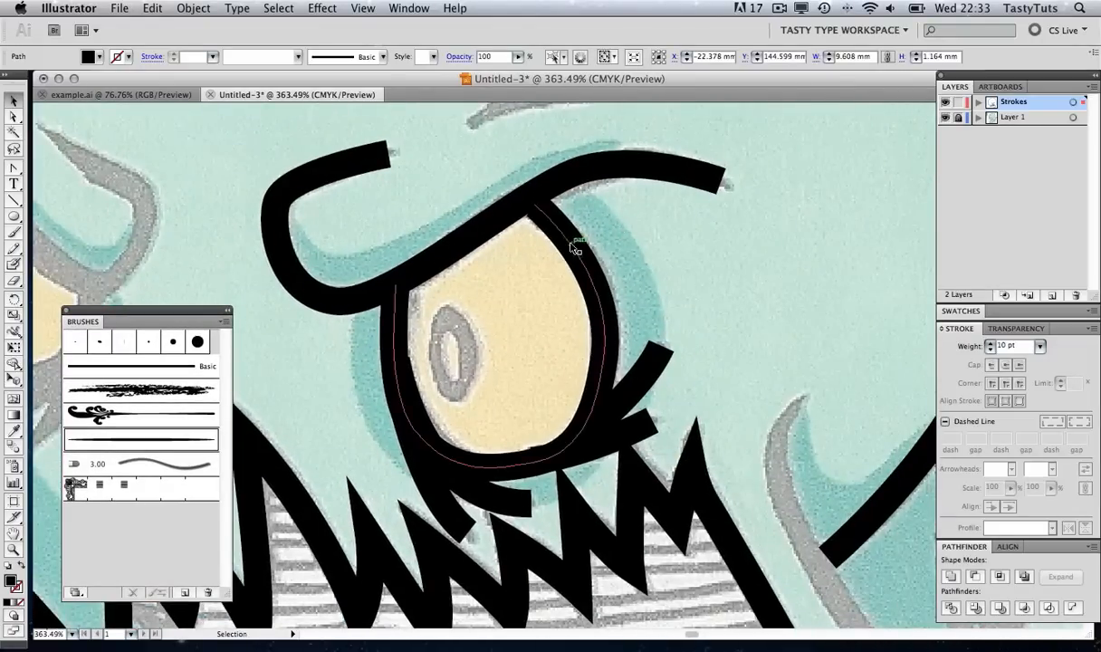
pyautogui.click(534, 199)
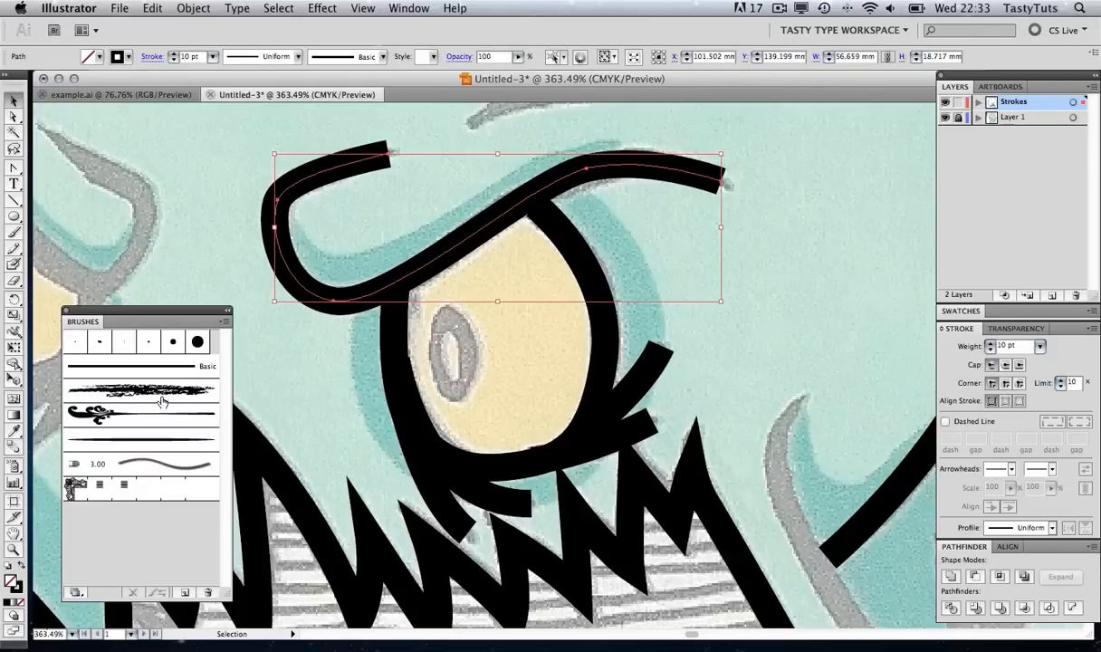
pyautogui.click(133, 440)
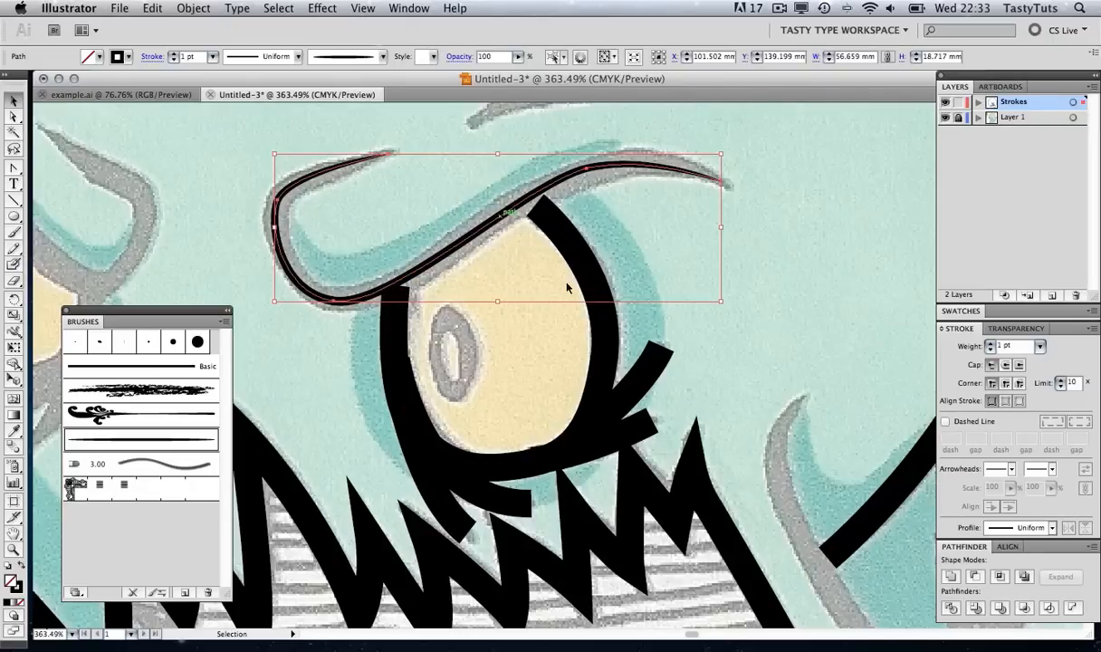
# Adjust the right brow line's stroke weight, trying 5 pt before settling on 4 pt, and deselect it
pyautogui.click(991, 344)
pyautogui.click(990, 344)
pyautogui.click(991, 345)
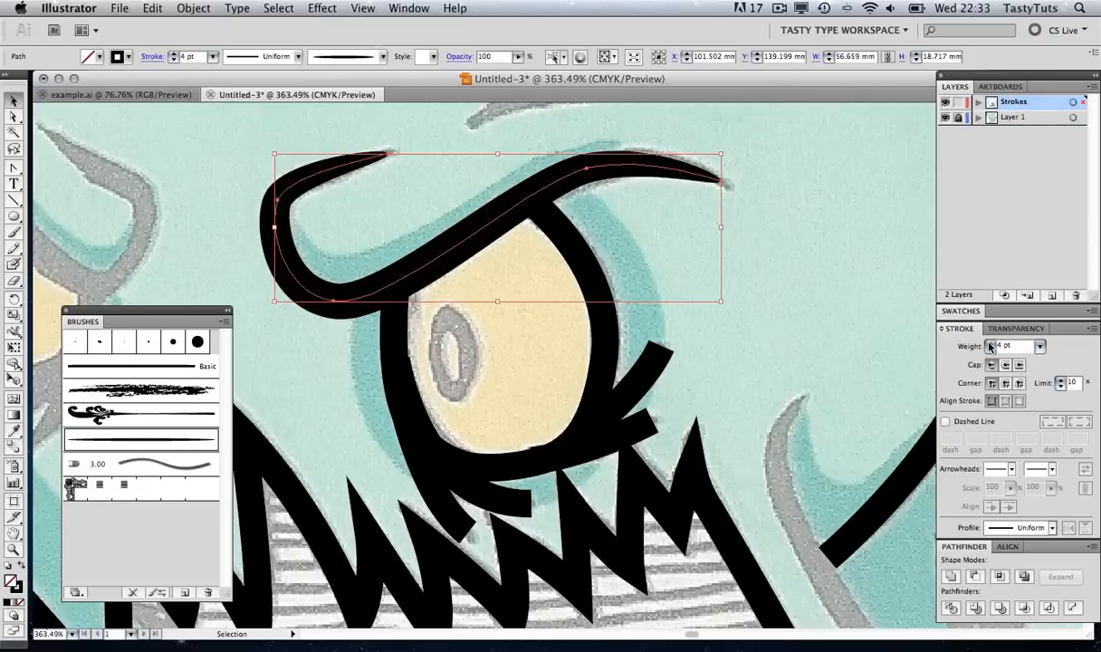
pyautogui.click(991, 344)
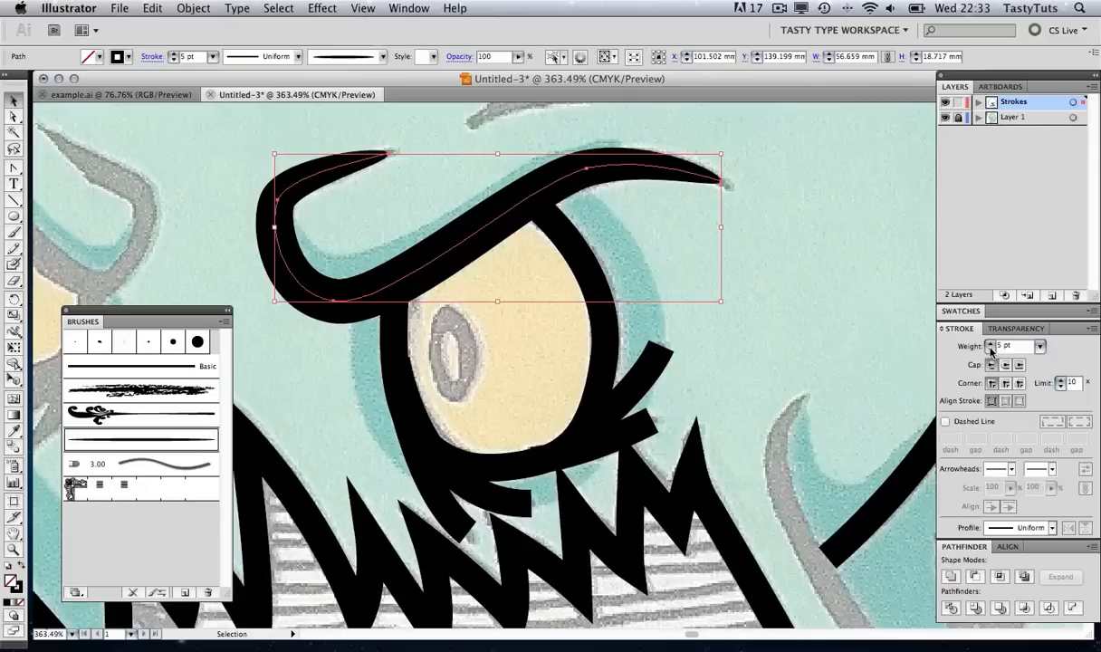
pyautogui.click(791, 172)
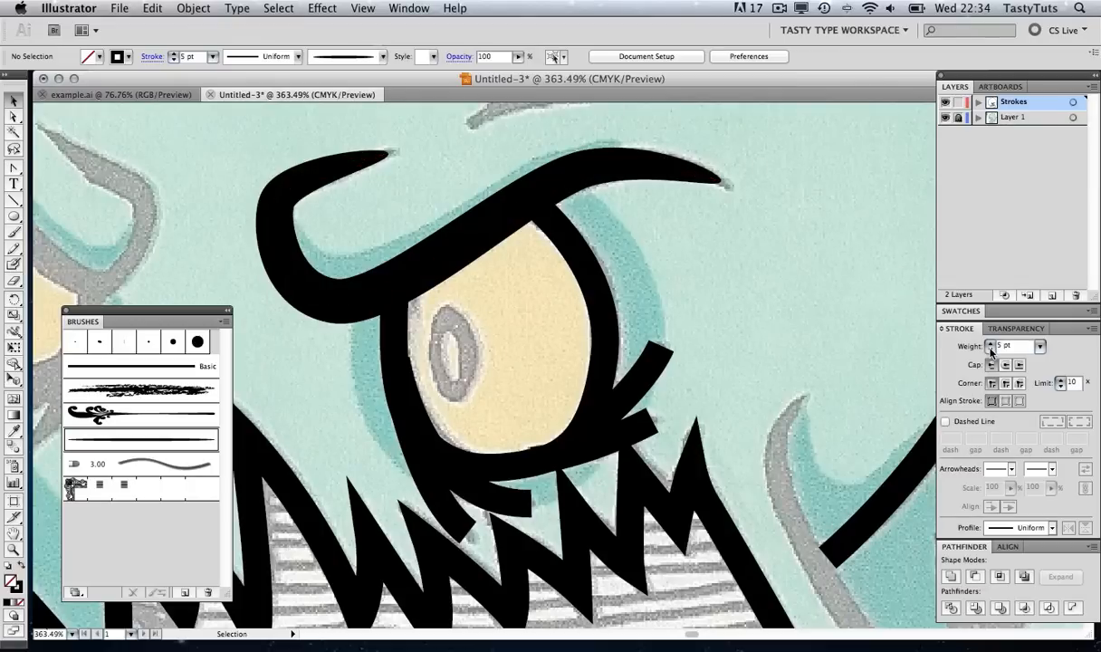
pyautogui.click(587, 172)
pyautogui.click(990, 349)
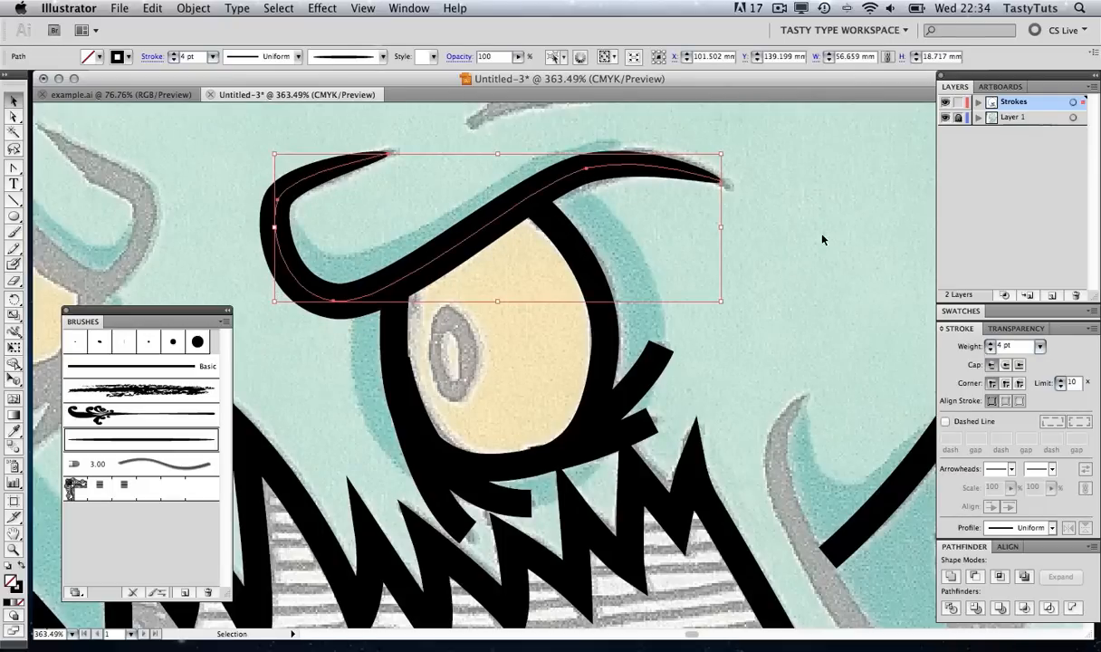
pyautogui.click(715, 257)
# Select the four lash strokes around the right eye together and apply the tapered ellipse brush to them
pyautogui.scroll(-10, 547, 395)
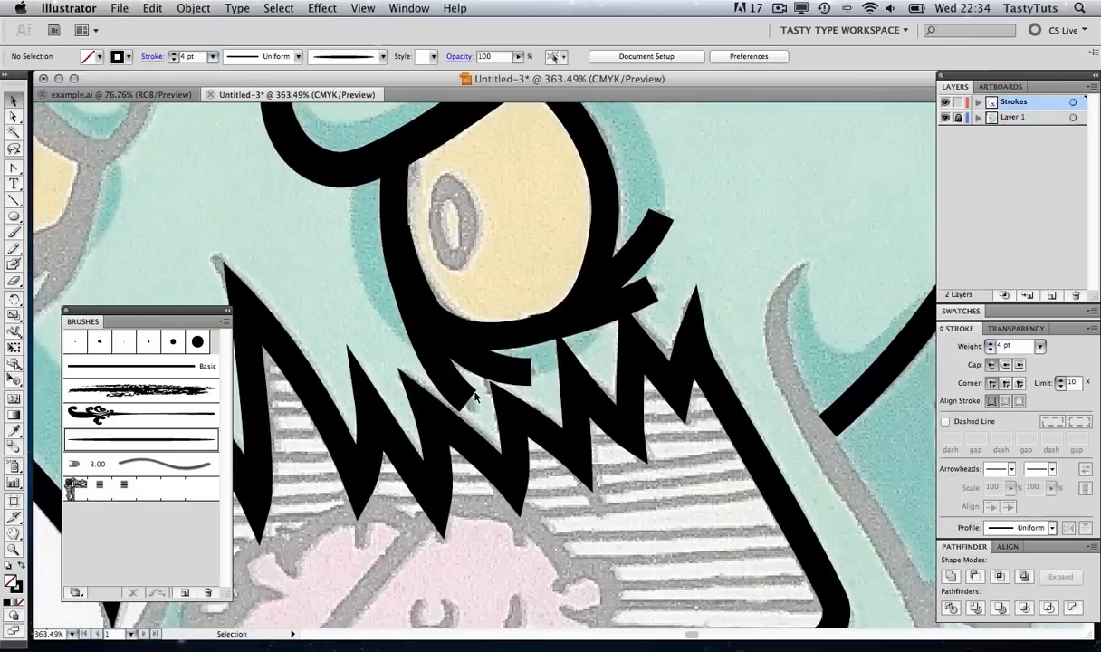
pyautogui.scroll(3, 539, 295)
pyautogui.hscroll(2, 539, 294)
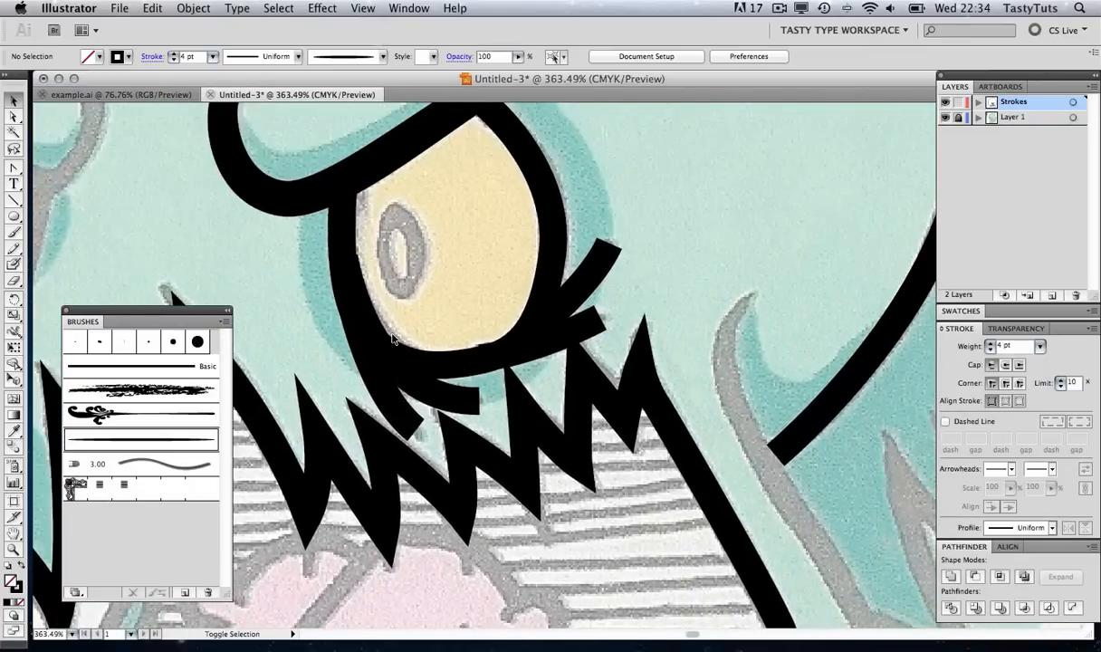
pyautogui.click(380, 387)
pyautogui.keyDown('shift'); pyautogui.click(467, 395); pyautogui.keyUp('shift')
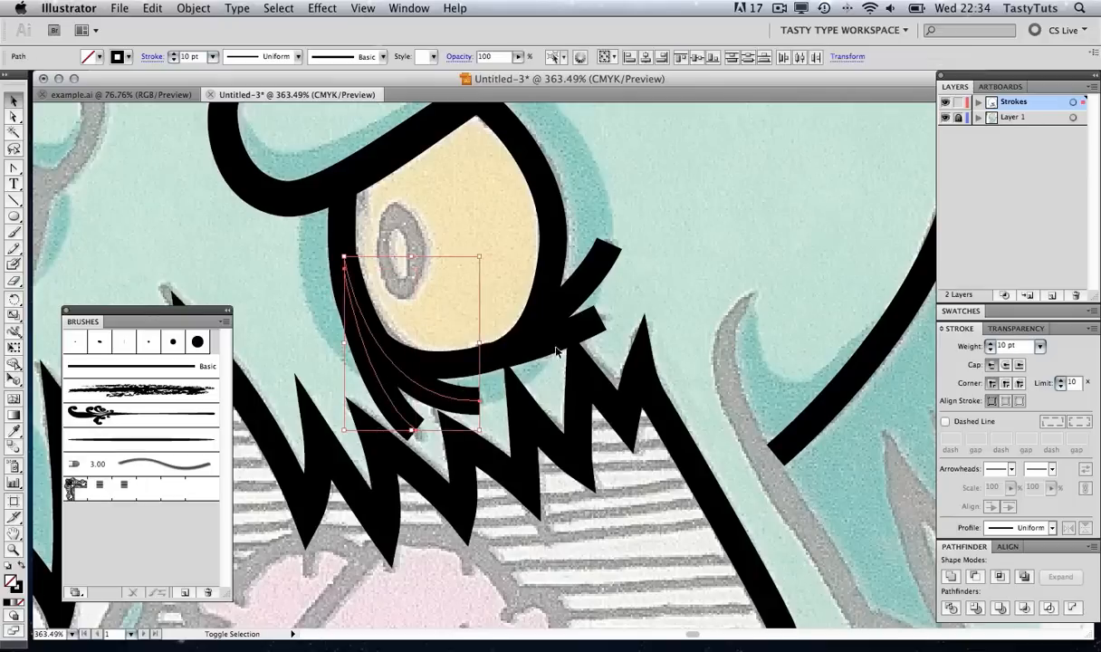
pyautogui.keyDown('shift'); pyautogui.click(571, 333); pyautogui.keyUp('shift')
pyautogui.keyDown('shift'); pyautogui.click(590, 284); pyautogui.keyUp('shift')
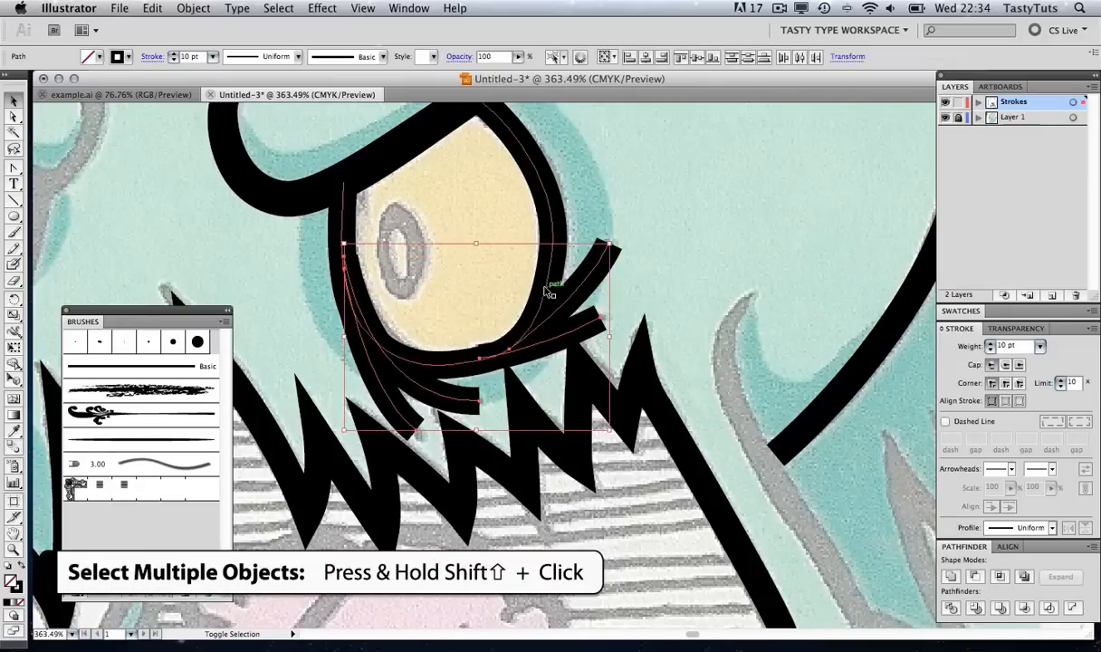
pyautogui.click(143, 440)
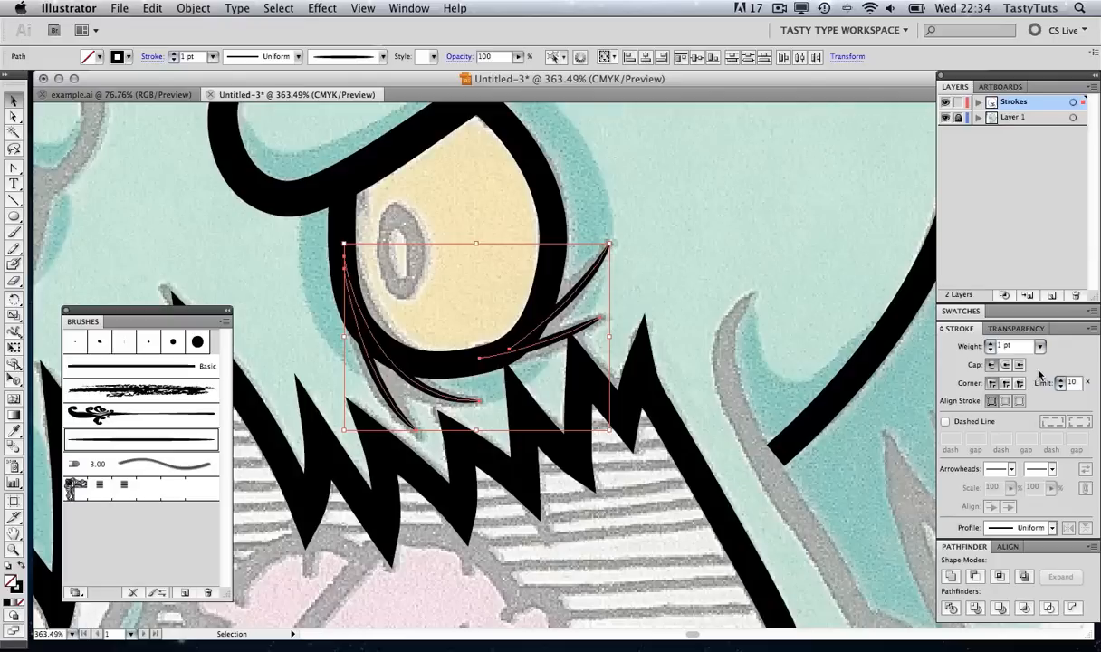
# Set the four lash strokes' weight to 2.5 pt and deselect them
pyautogui.click(993, 346)
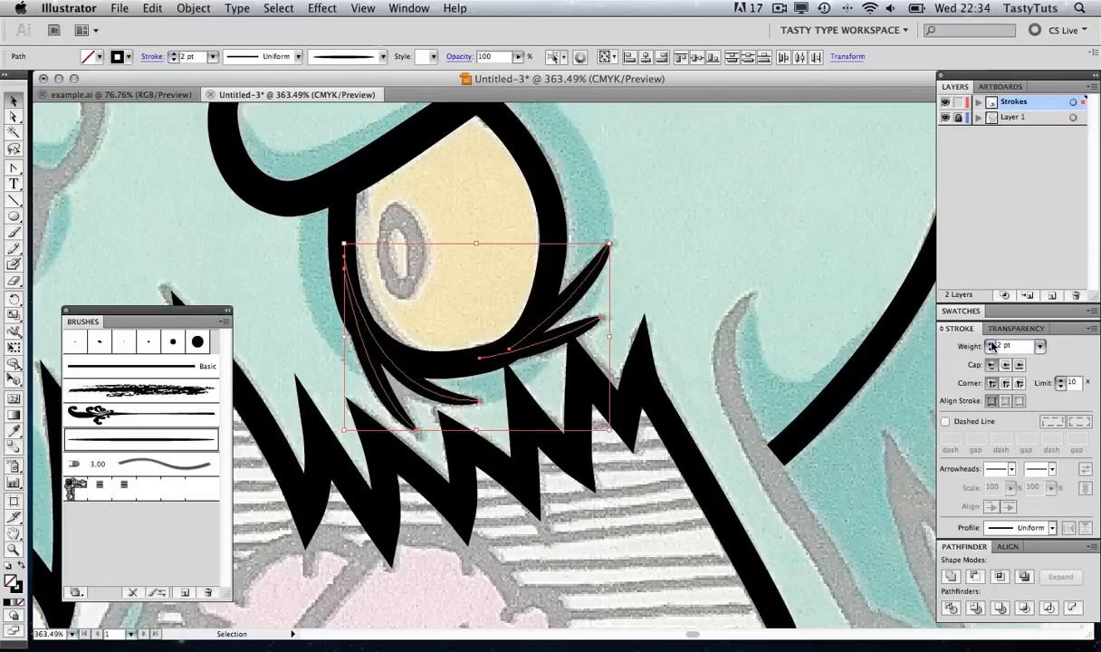
pyautogui.click(993, 346)
pyautogui.click(1014, 345)
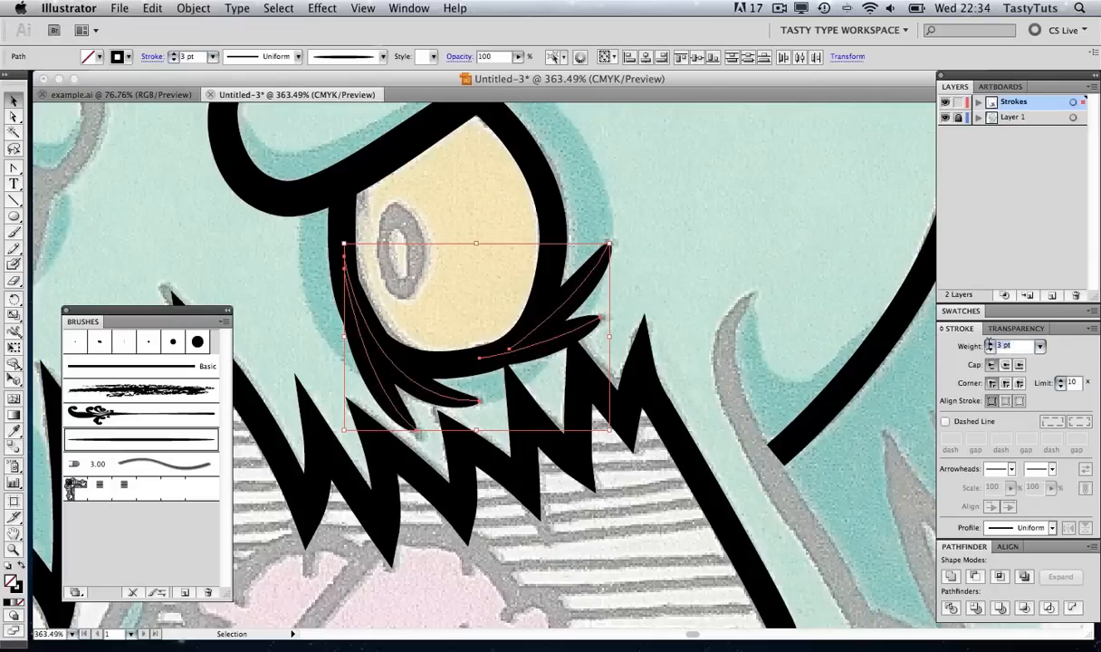
pyautogui.write('2.5')
pyautogui.press('Return')
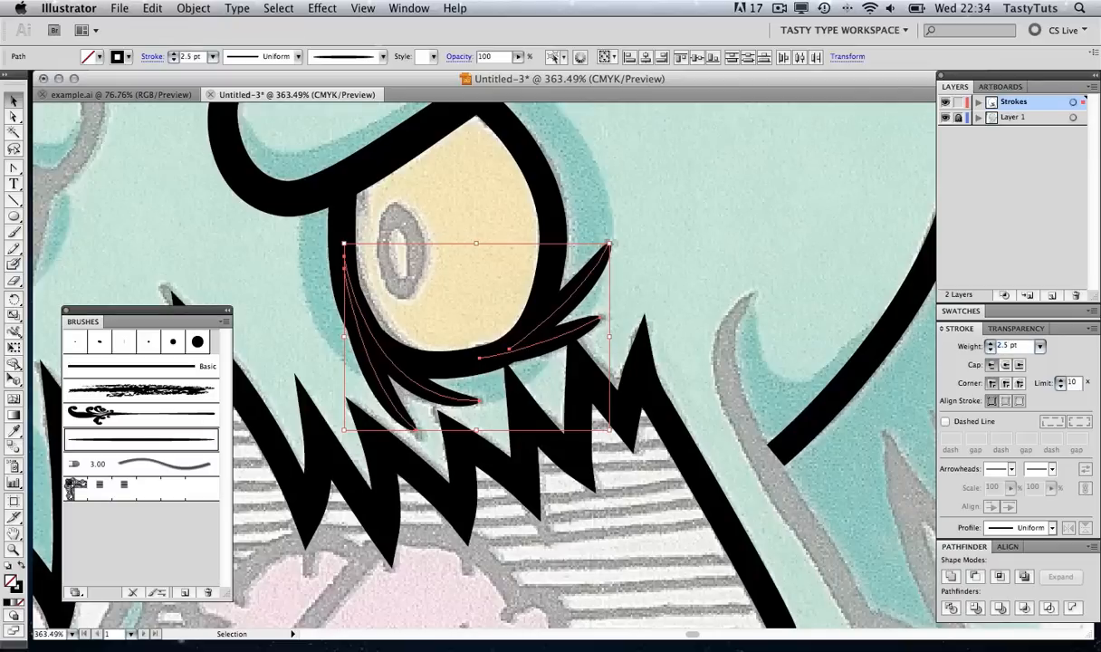
pyautogui.click(748, 216)
# Shift the black ellipse outside the artboard about 1.5 mm left and 0.6 mm up, and deselect it
pyautogui.press('z')
pyautogui.keyDown('alt'); pyautogui.click(557, 215); pyautogui.keyUp('alt')
pyautogui.keyDown('alt'); pyautogui.click(558, 216); pyautogui.keyUp('alt')
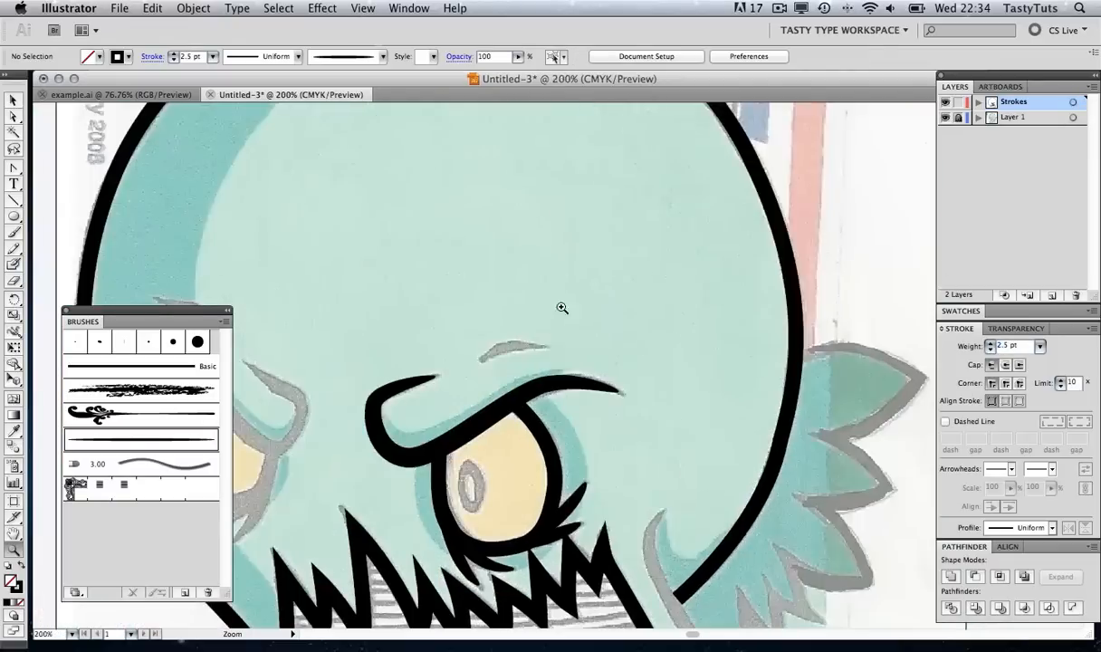
pyautogui.moveTo(521, 348); pyautogui.dragTo(628, 171)
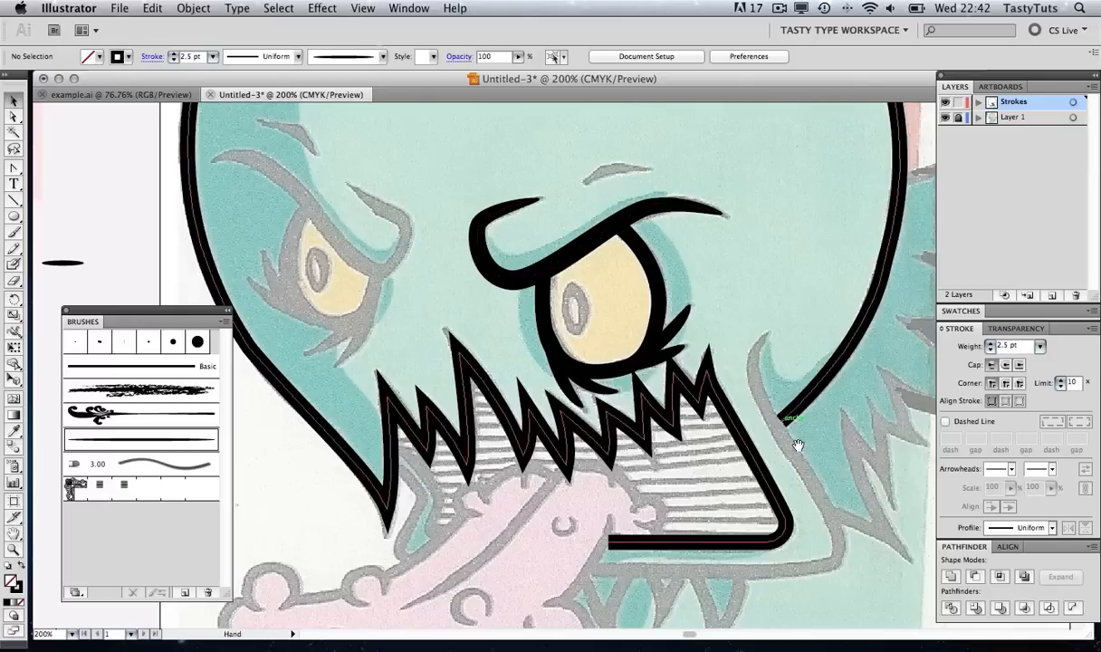
pyautogui.moveTo(792, 444); pyautogui.dragTo(650, 360)
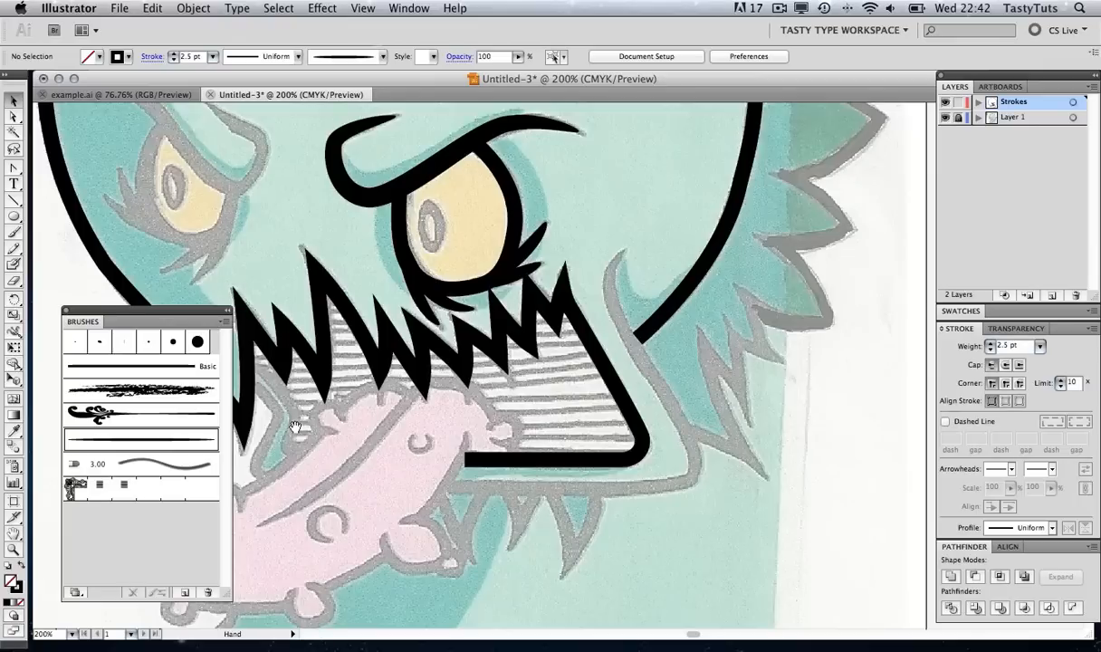
pyautogui.hscroll(-10, 319, 425)
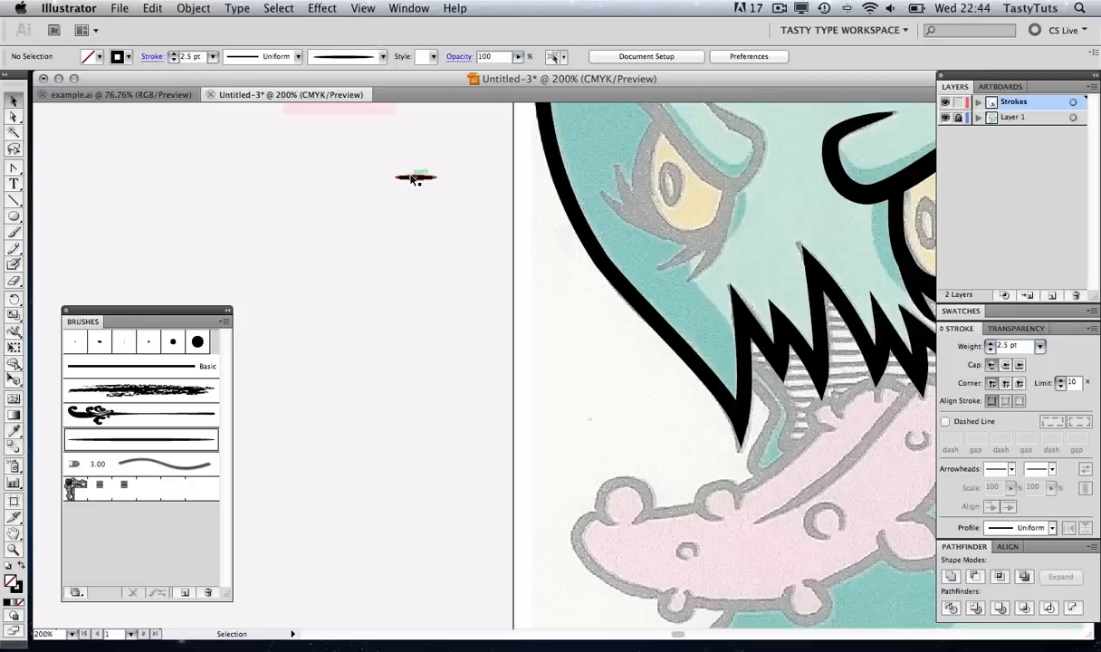
pyautogui.press('z')
pyautogui.moveTo(363, 143); pyautogui.dragTo(470, 228)
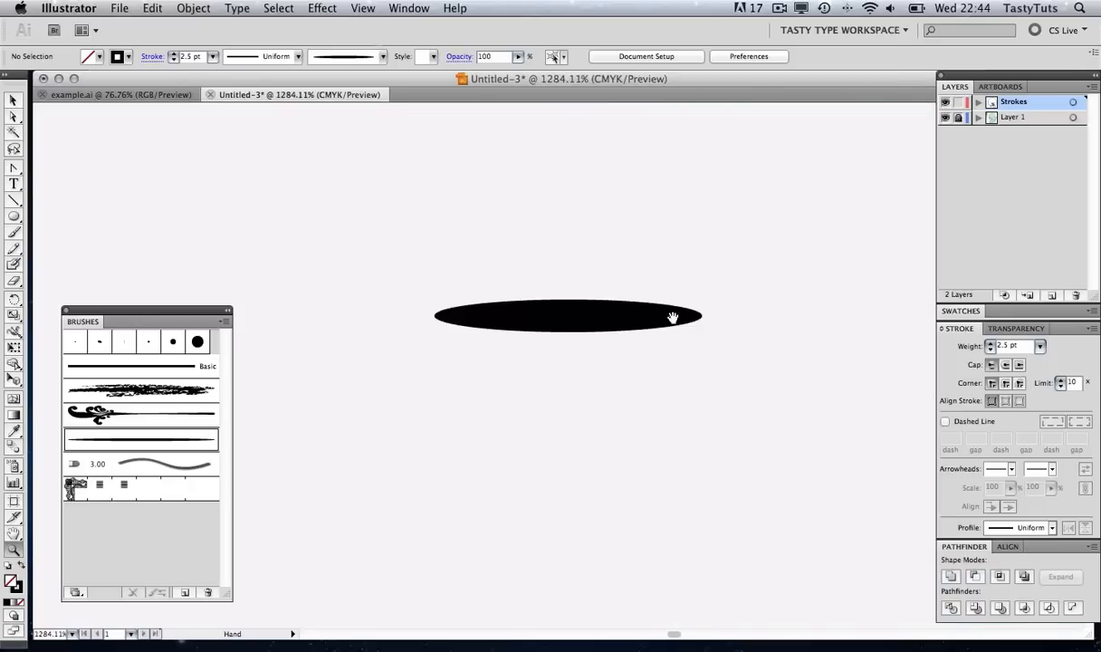
pyautogui.moveTo(673, 317); pyautogui.dragTo(644, 314)
pyautogui.press('v')
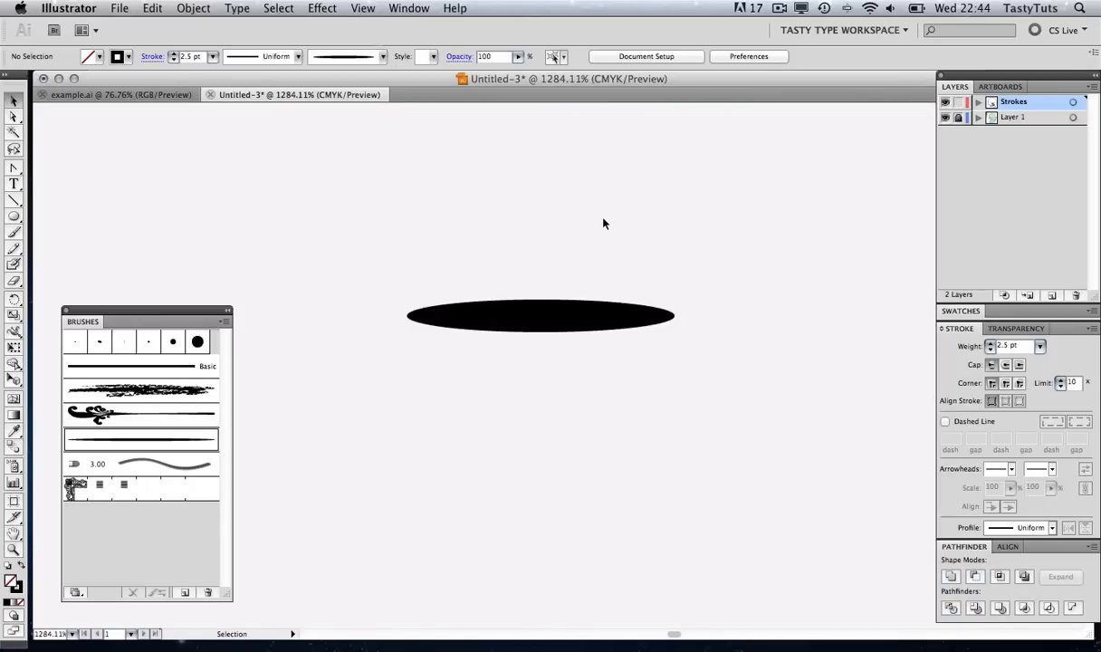
pyautogui.click(558, 312)
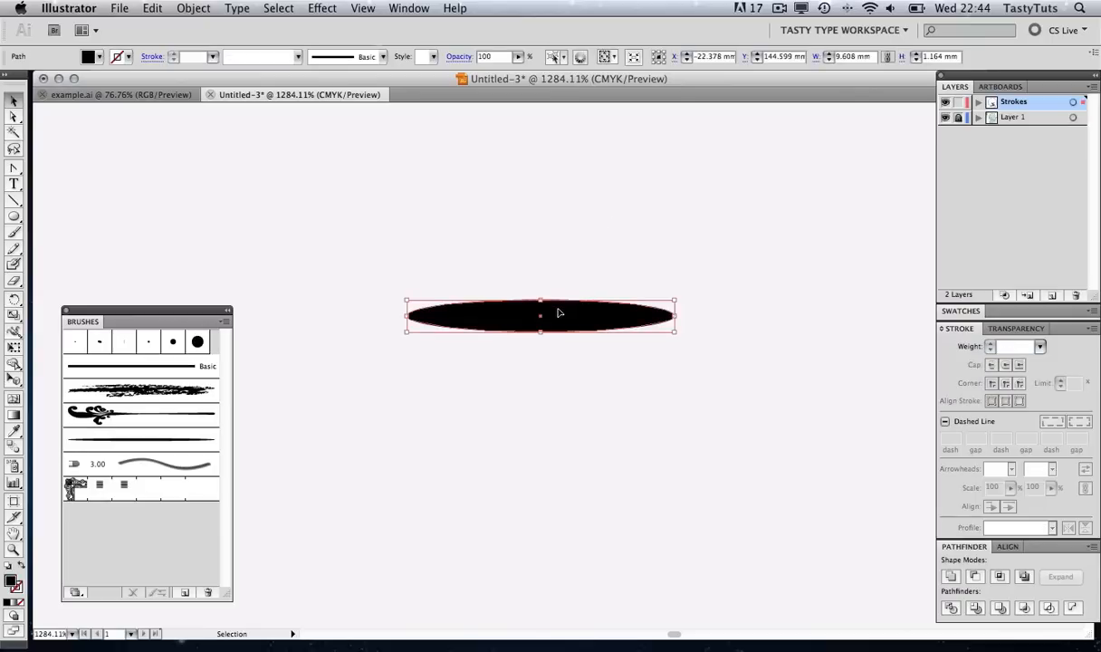
pyautogui.moveTo(586, 321); pyautogui.dragTo(545, 304)
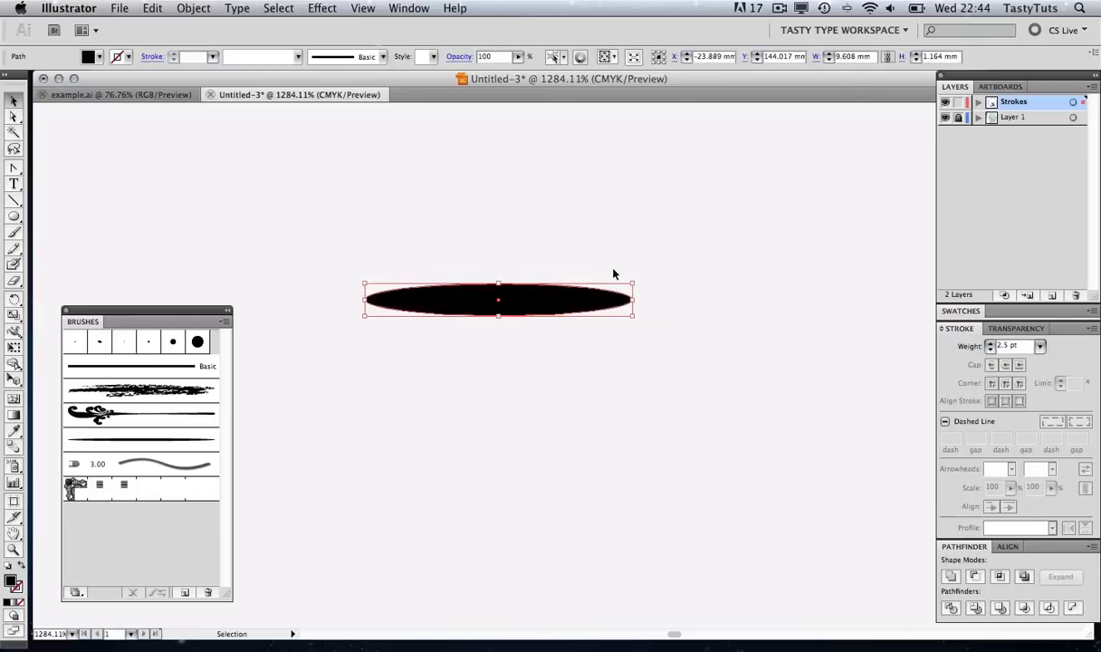
pyautogui.click(600, 252)
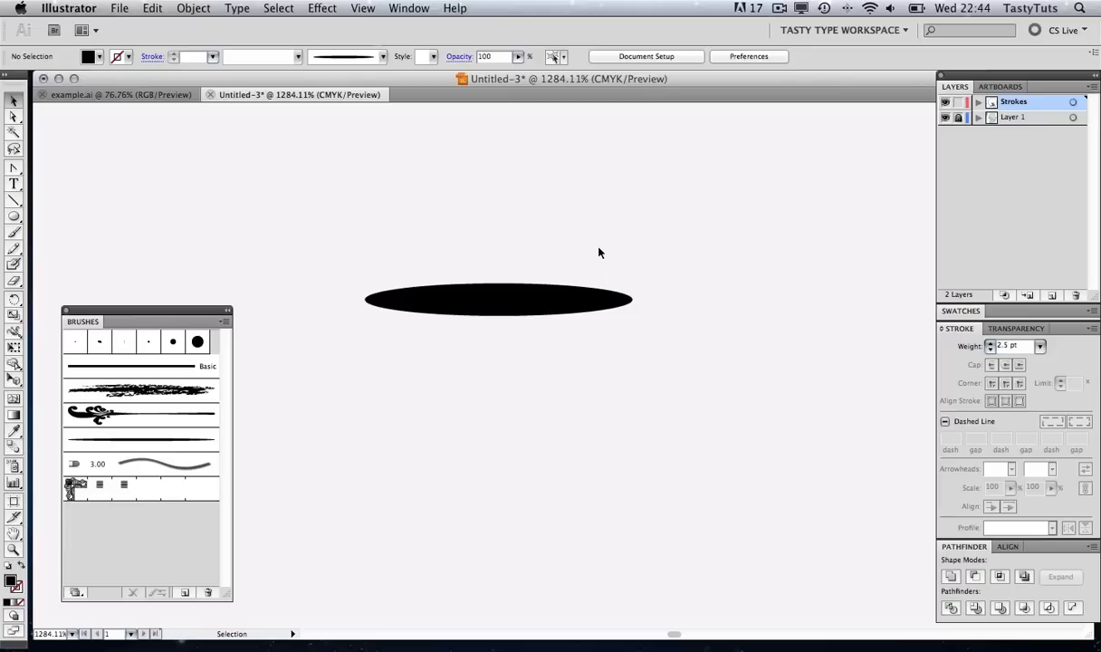
# Delete the ellipse's rightmost anchor point with the Direct Selection tool, leaving a half shape about 4.8 mm wide that tapers only at its left end
pyautogui.press('a')
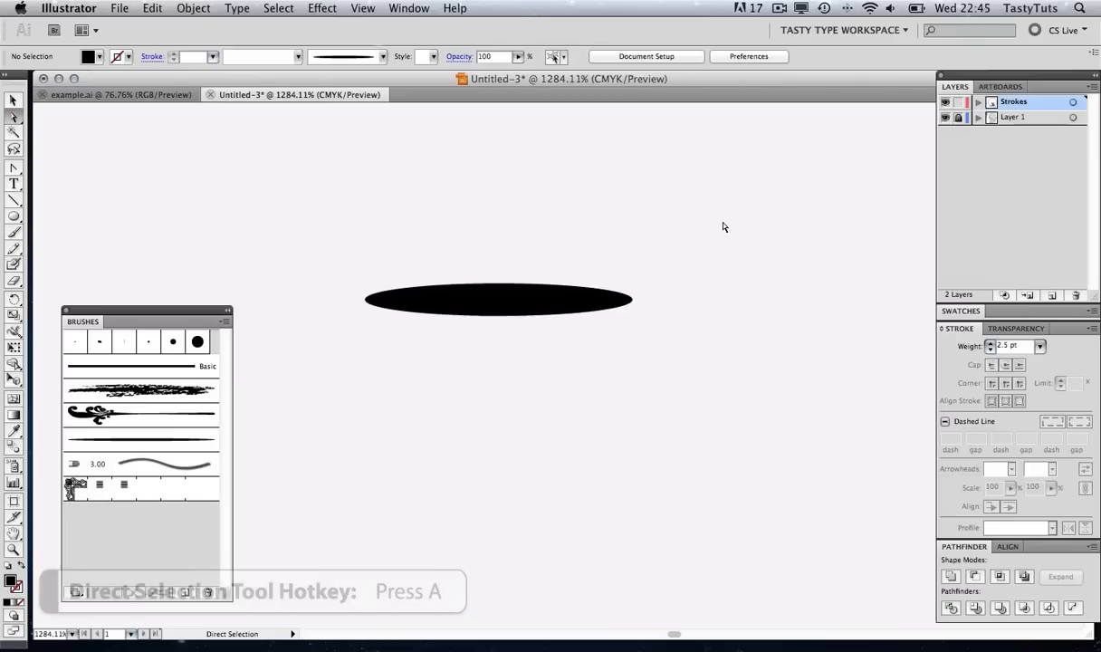
pyautogui.moveTo(722, 223); pyautogui.dragTo(617, 366)
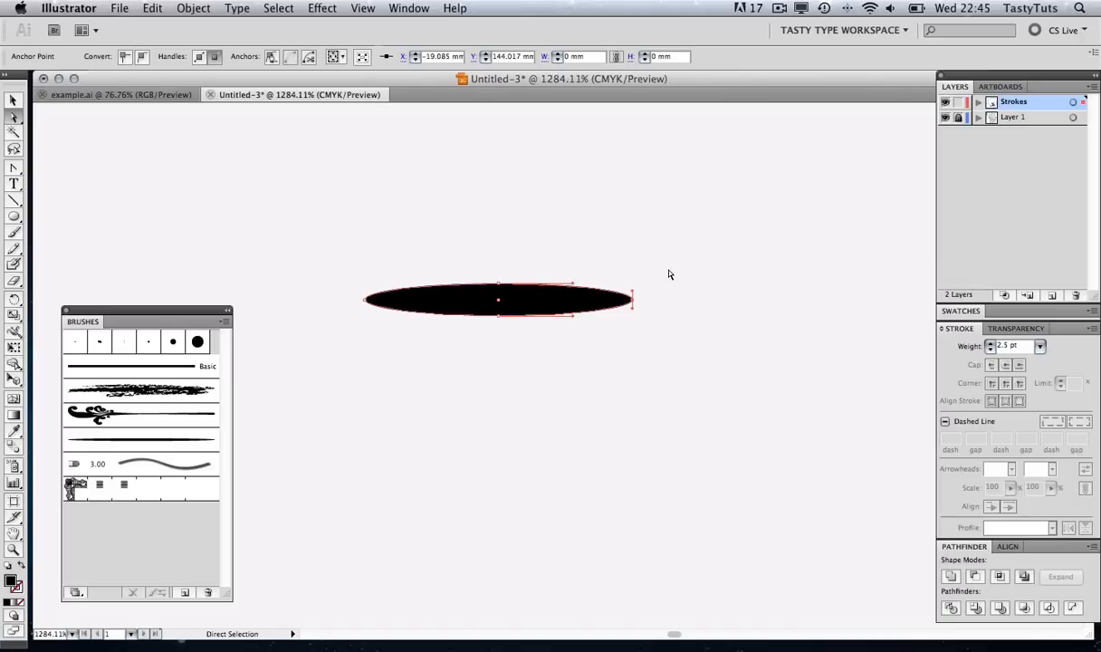
pyautogui.press('Delete')
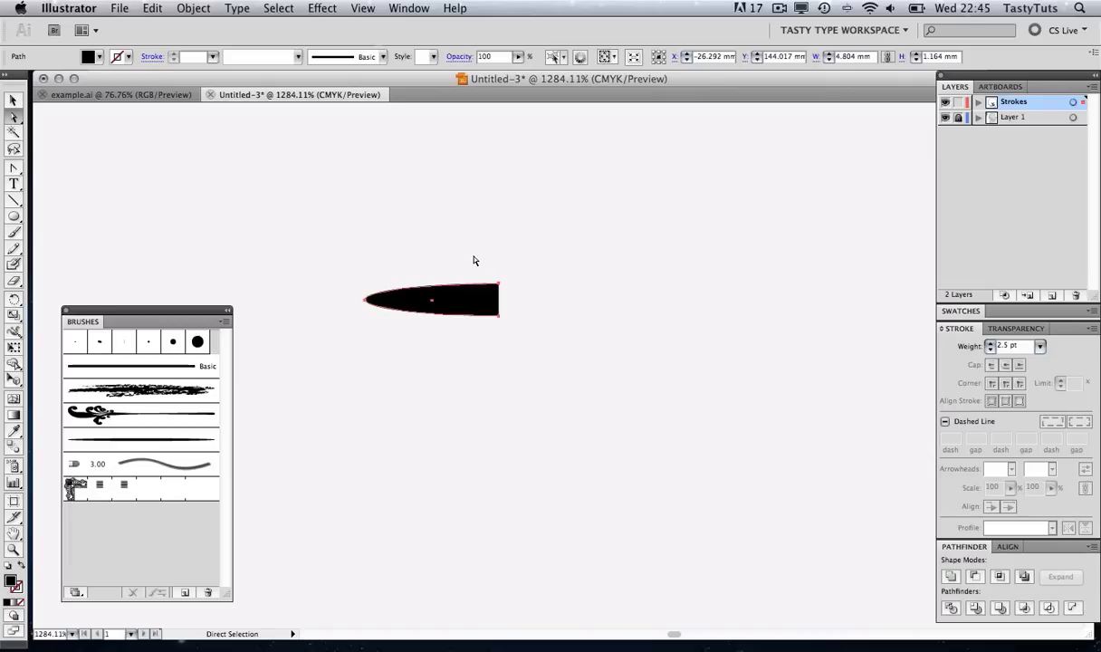
pyautogui.press('v')
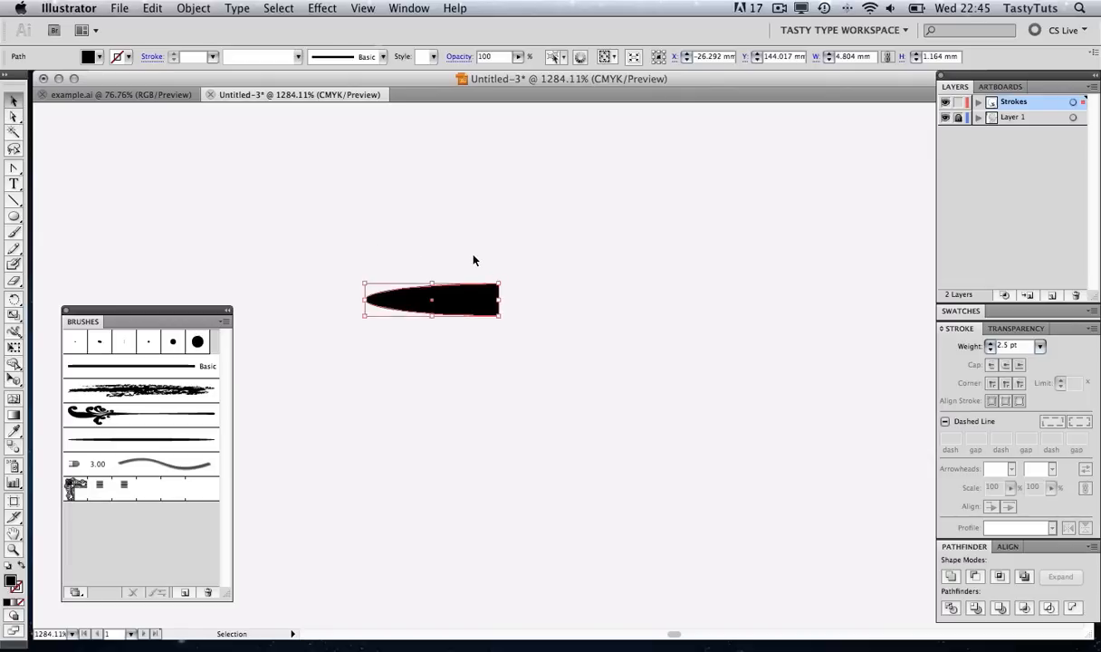
# Move the black half shape about 2.4 mm left and 2.9 mm up, and deselect it
pyautogui.moveTo(463, 306); pyautogui.dragTo(397, 222)
pyautogui.click(546, 248)
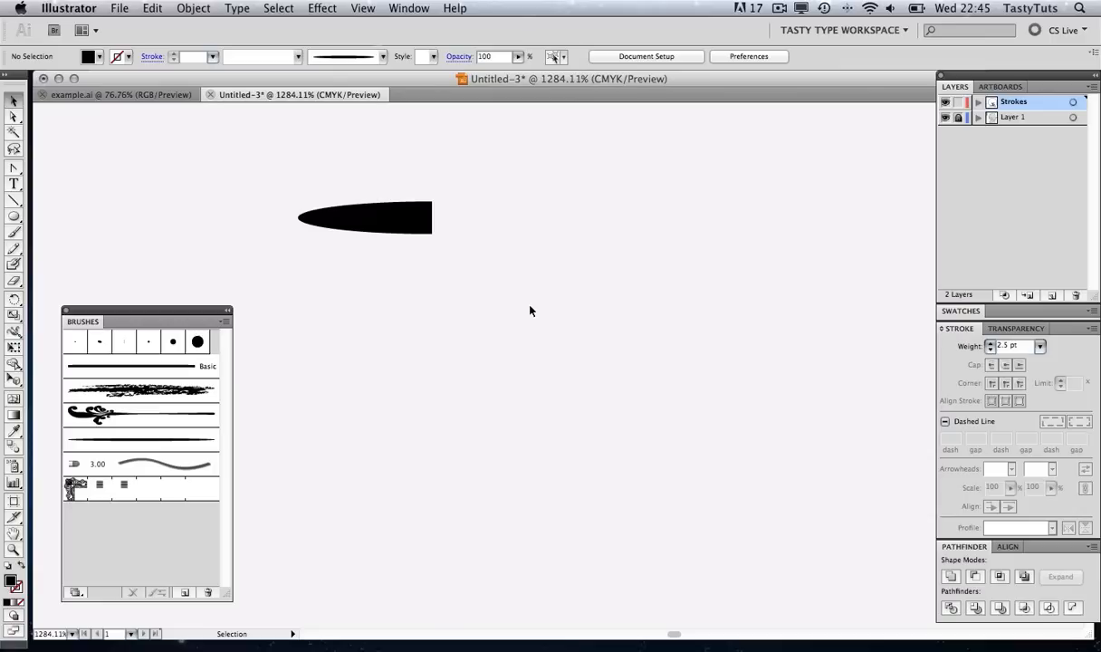
# Examine the traced mouth strokes and the untraced outer jaw line around them at 400% zoom
pyautogui.moveTo(530, 391); pyautogui.dragTo(91, 344)
pyautogui.moveTo(923, 389); pyautogui.dragTo(150, 317)
pyautogui.press('z')
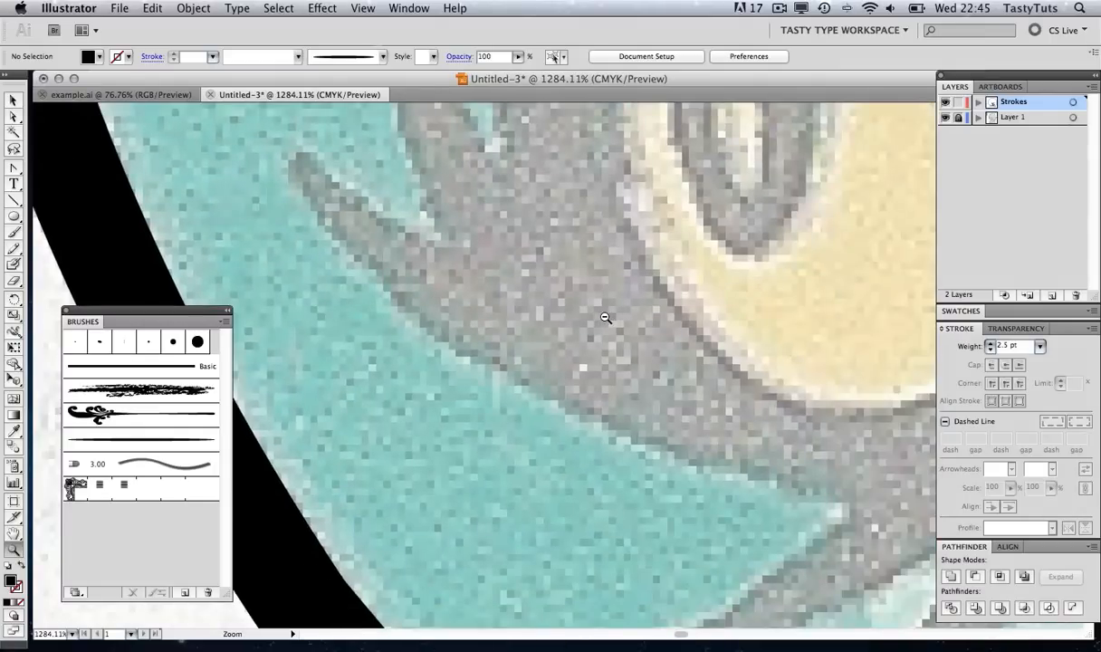
pyautogui.keyDown('alt'); pyautogui.click(606, 317); pyautogui.keyUp('alt')
pyautogui.keyDown('alt'); pyautogui.click(606, 317); pyautogui.keyUp('alt')
pyautogui.keyDown('alt'); pyautogui.click(606, 316); pyautogui.keyUp('alt')
pyautogui.keyDown('alt'); pyautogui.click(606, 317); pyautogui.keyUp('alt')
pyautogui.moveTo(600, 317); pyautogui.dragTo(163, 136)
pyautogui.moveTo(615, 435); pyautogui.dragTo(179, 183)
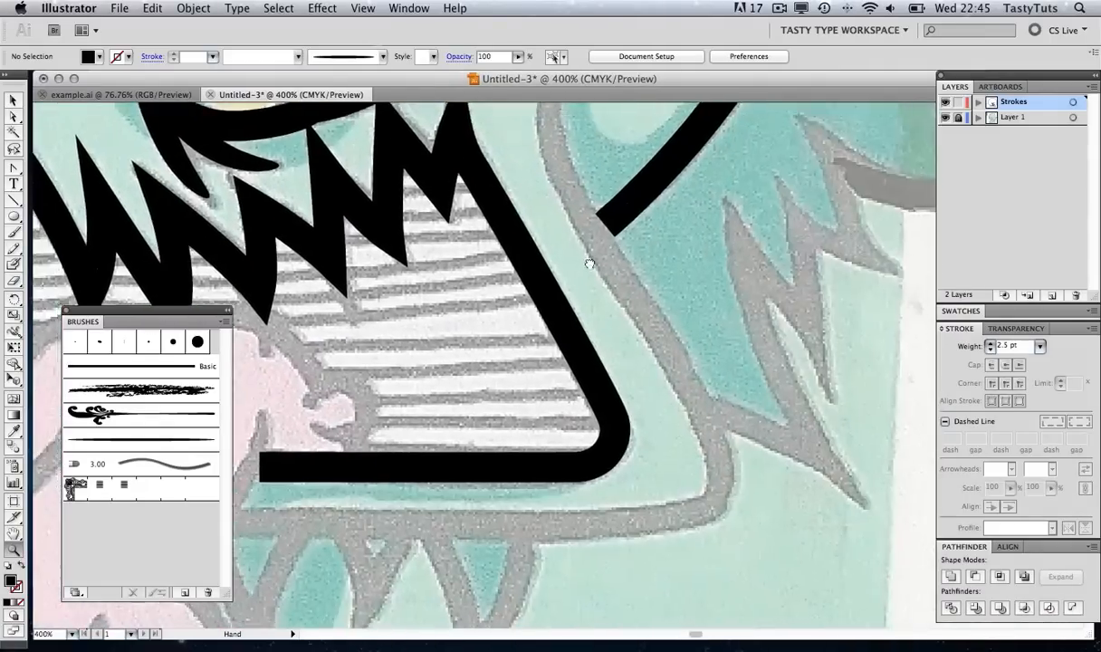
pyautogui.moveTo(347, 461); pyautogui.dragTo(323, 387)
pyautogui.moveTo(579, 223); pyautogui.dragTo(646, 351)
pyautogui.moveTo(425, 239); pyautogui.dragTo(639, 265)
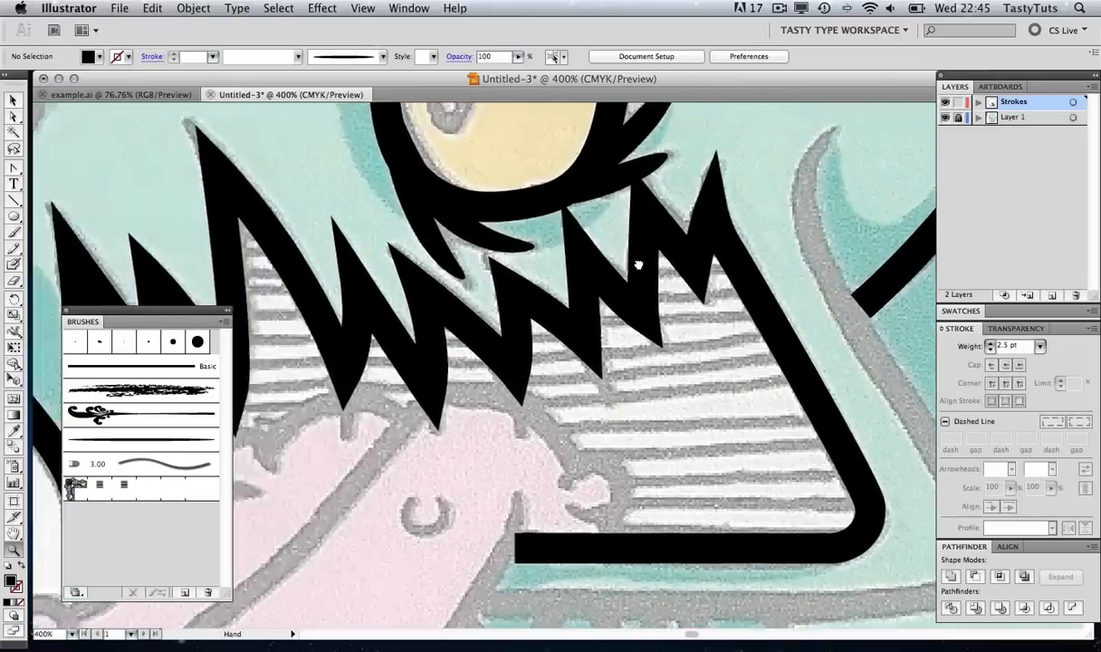
pyautogui.moveTo(262, 183); pyautogui.dragTo(786, 294)
pyautogui.moveTo(237, 211); pyautogui.dragTo(779, 267)
pyautogui.moveTo(77, 134); pyautogui.dragTo(383, 273)
pyautogui.moveTo(821, 251); pyautogui.dragTo(376, 262)
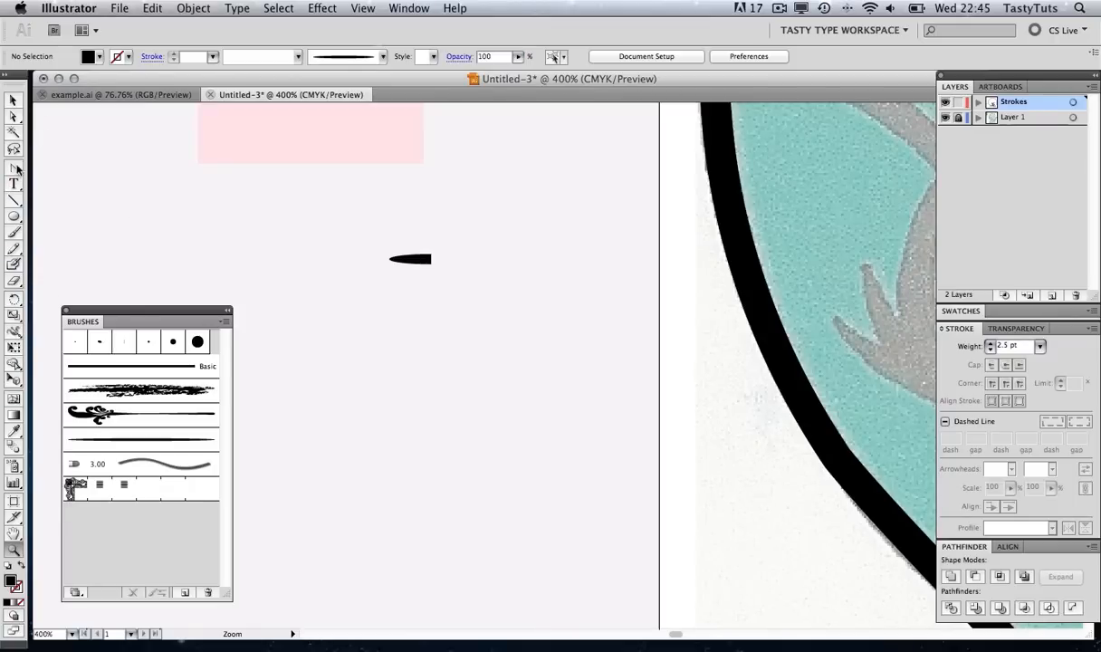
# Extend the half shape's blunt end about 8.6 mm to the right with the Pen tool, closing it as a straight bar, and deselect it
pyautogui.moveTo(13, 168); pyautogui.dragTo(56, 164)
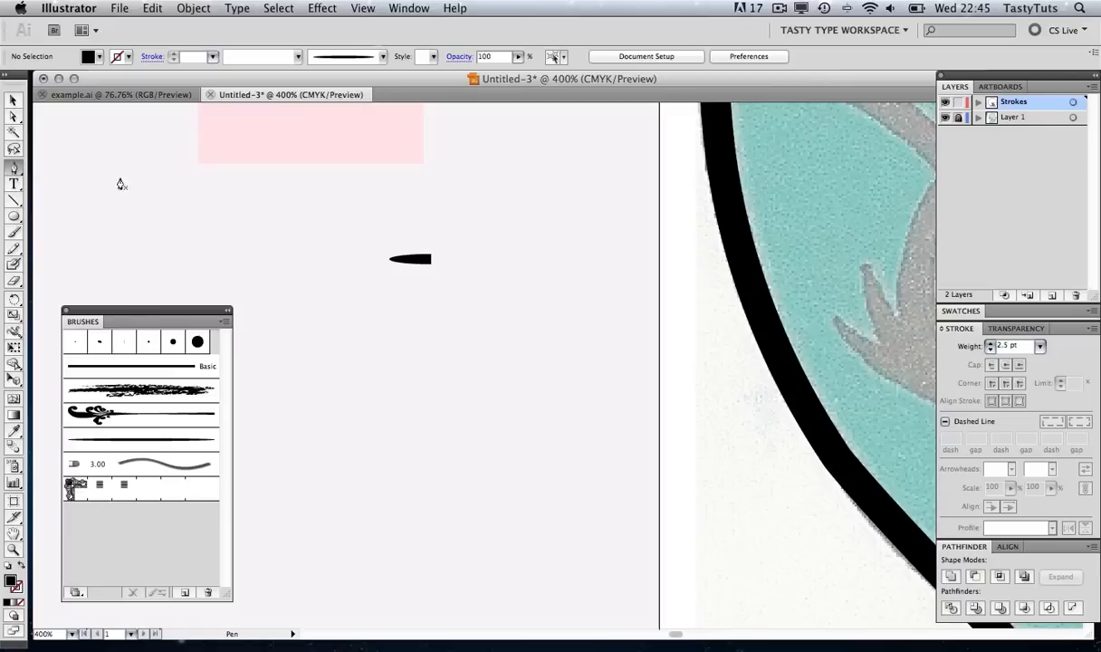
pyautogui.click(431, 260)
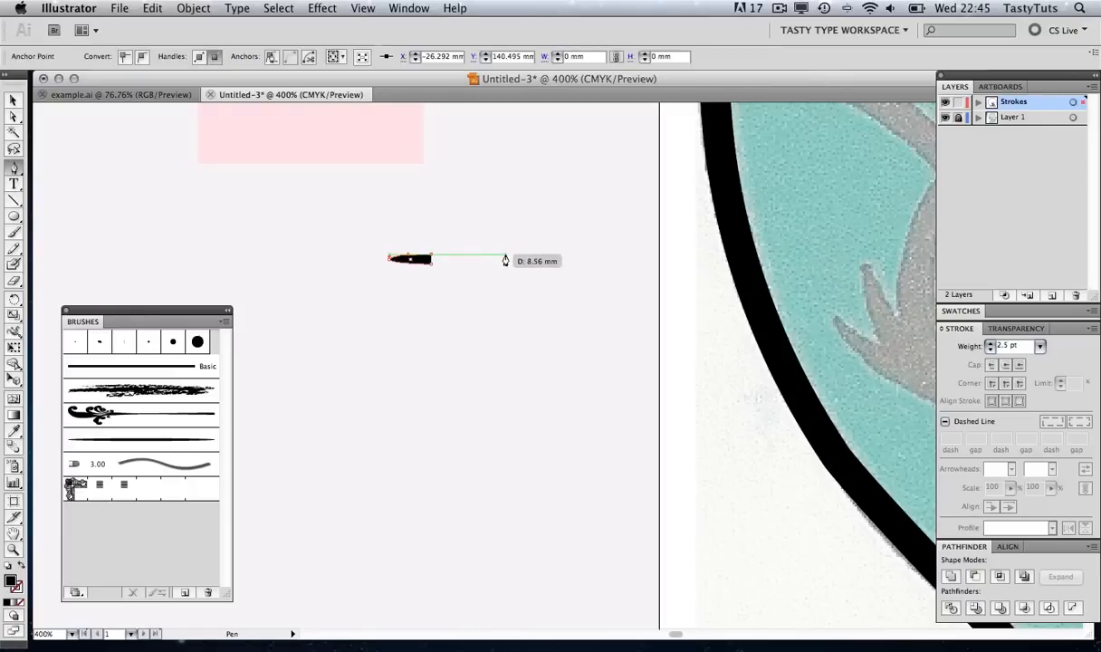
pyautogui.click(506, 258)
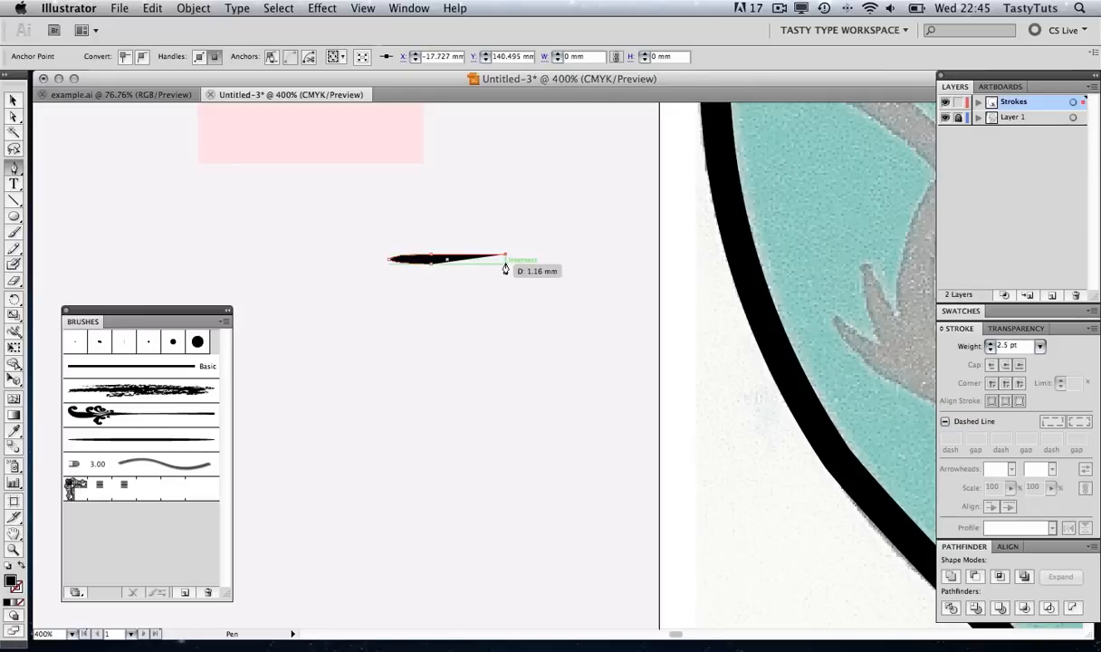
pyautogui.click(505, 265)
pyautogui.click(432, 264)
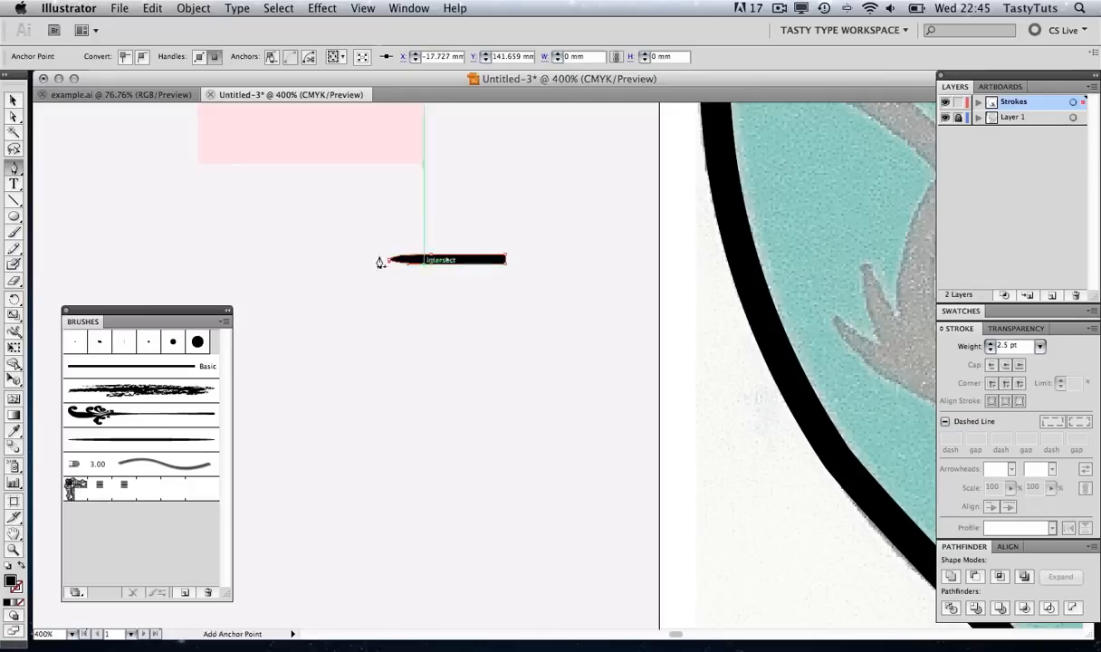
pyautogui.press('v')
pyautogui.click(274, 188)
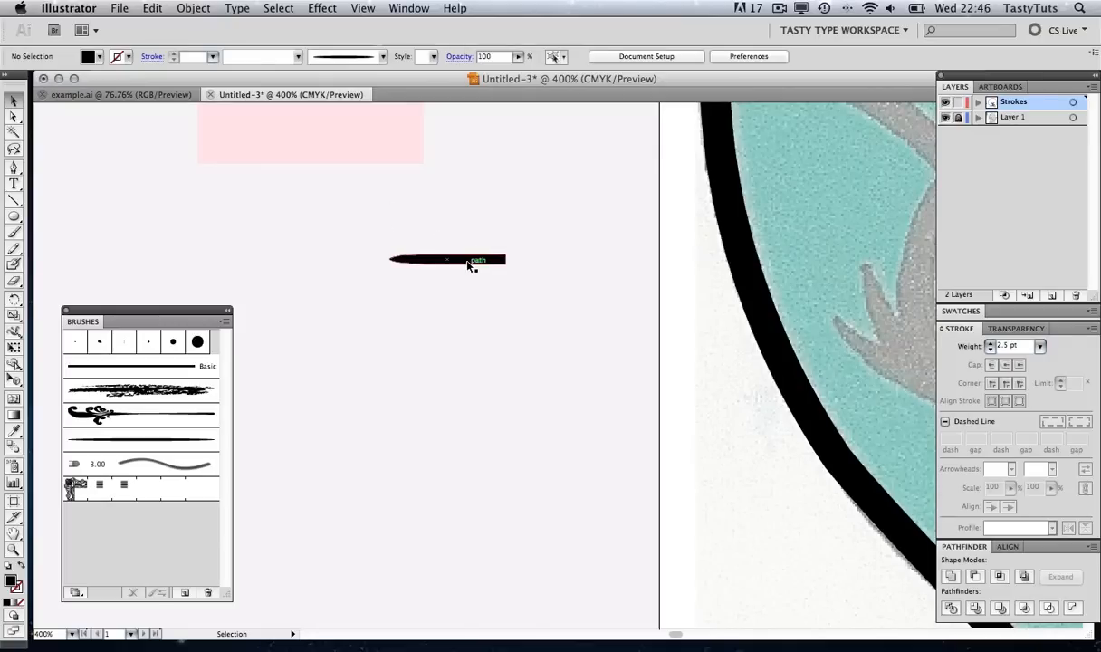
# Create an art brush from the extended one-sided tapered shape, with its direction pointing left toward the tapered tip
pyautogui.moveTo(461, 263); pyautogui.dragTo(150, 535)
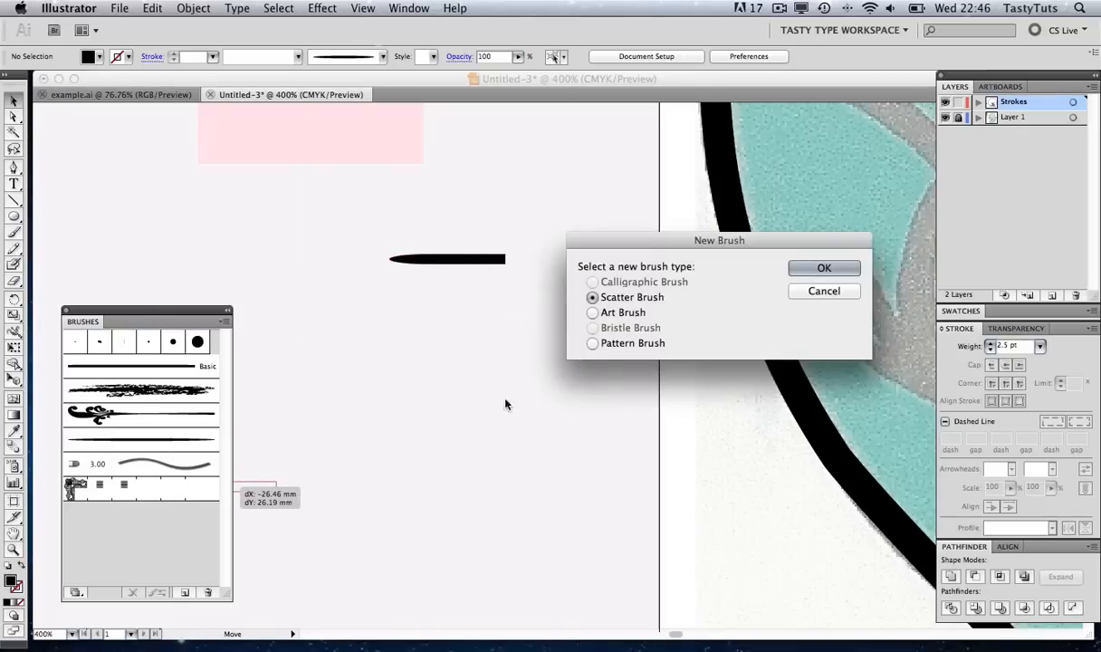
pyautogui.click(594, 313)
pyautogui.click(819, 268)
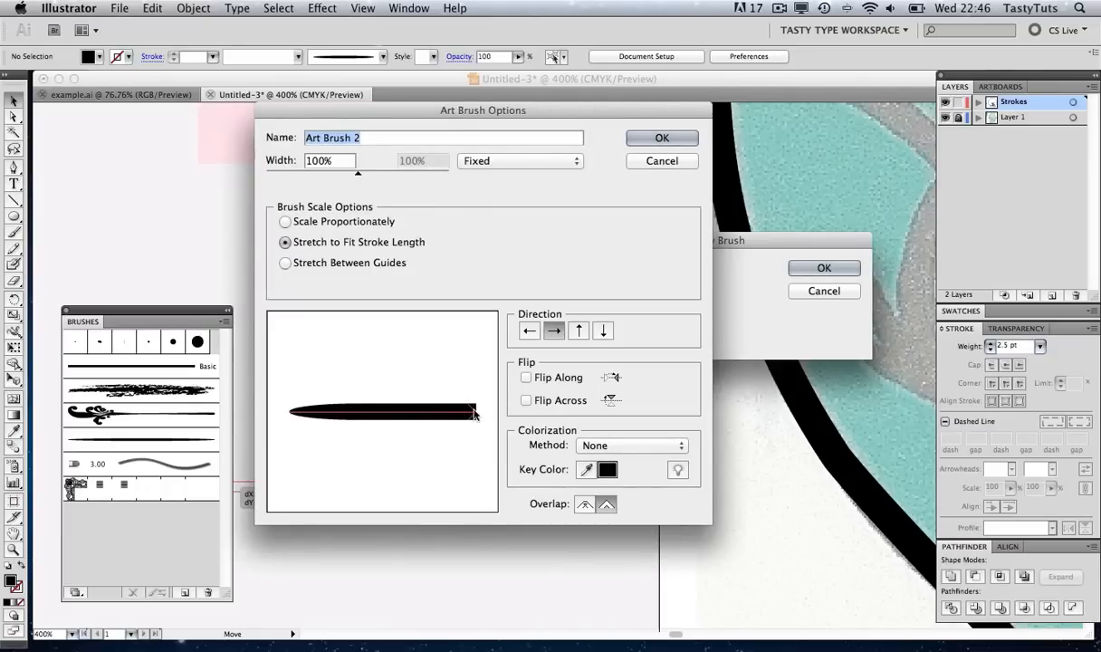
pyautogui.click(529, 332)
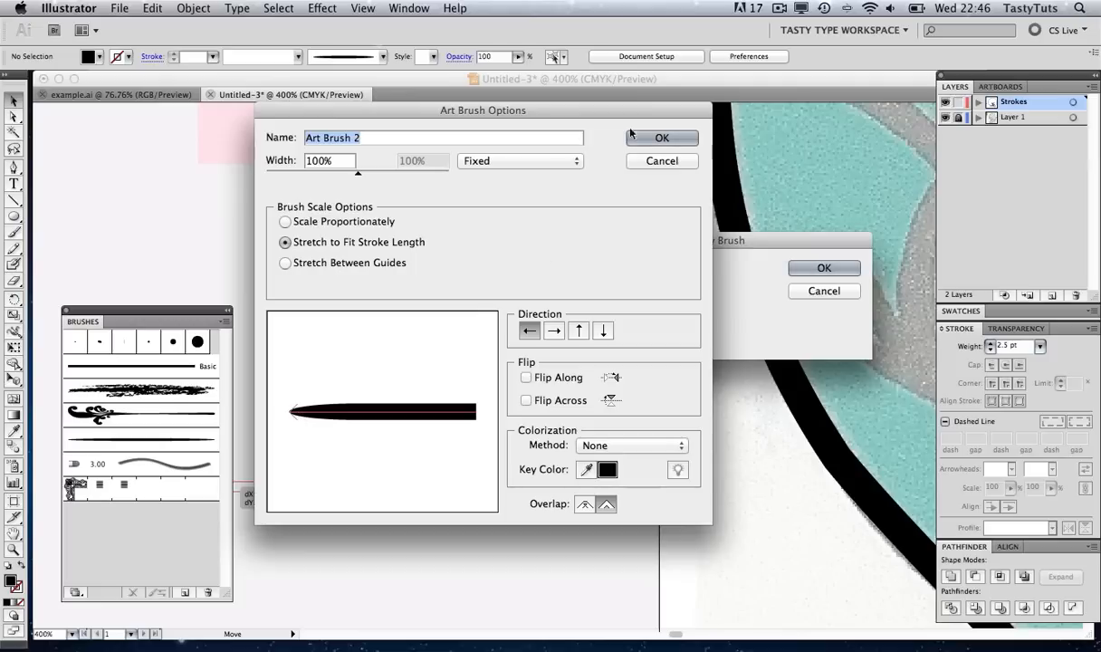
pyautogui.click(658, 141)
# Draw a five-point straight-segment path with black stroke and no fill along the outer jaw line, from below the mouth up to its pointed tip
pyautogui.press('space')
pyautogui.moveTo(625, 361); pyautogui.dragTo(218, 335)
pyautogui.moveTo(860, 362); pyautogui.dragTo(507, 299)
pyautogui.moveTo(634, 344); pyautogui.dragTo(272, 104)
pyautogui.moveTo(663, 371); pyautogui.dragTo(554, 262)
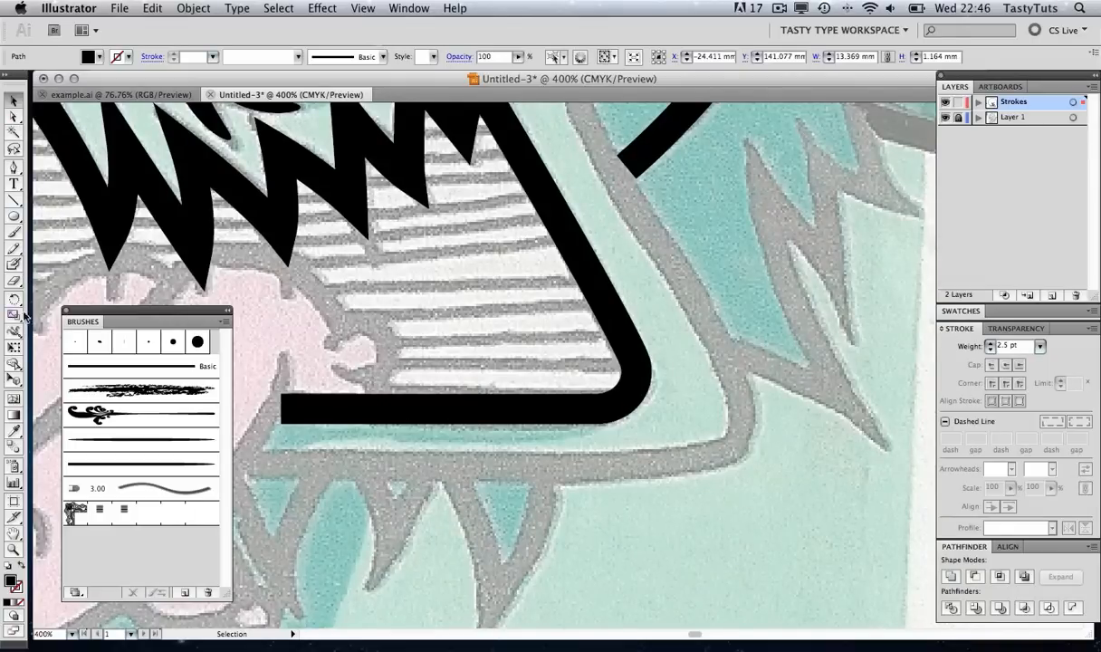
pyautogui.click(13, 168)
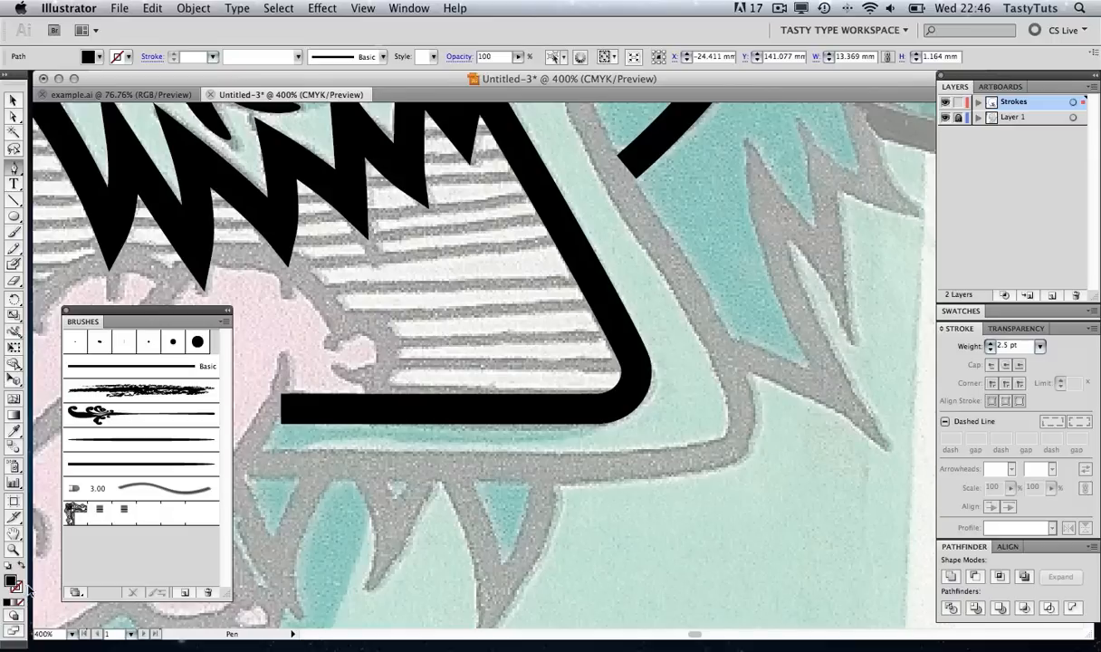
pyautogui.click(20, 565)
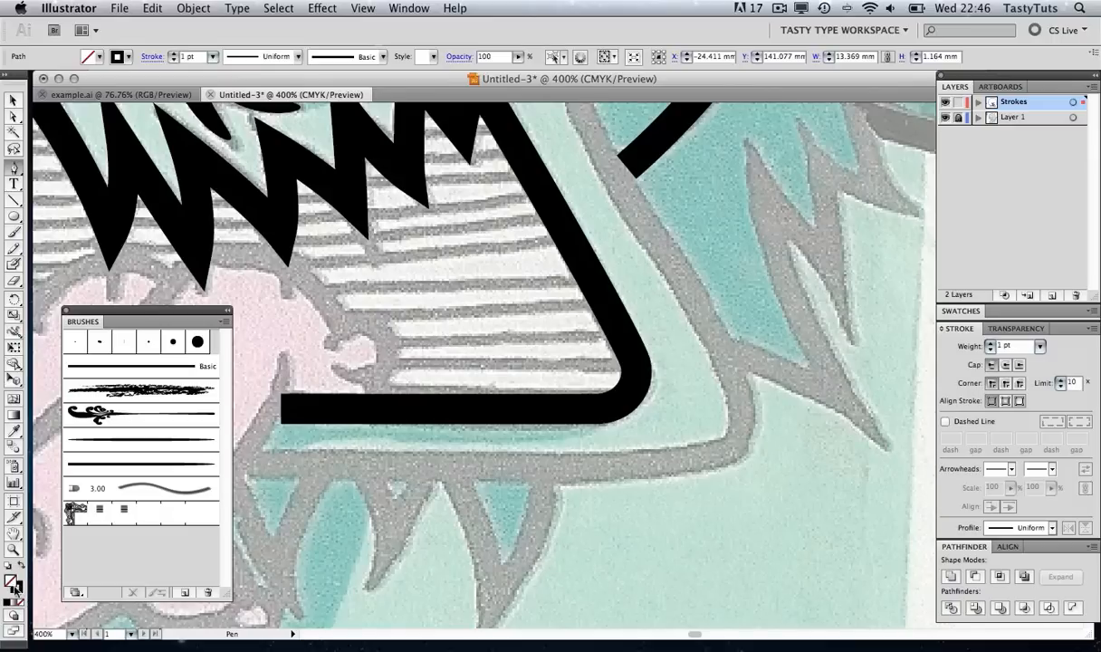
pyautogui.click(254, 464)
pyautogui.click(695, 460)
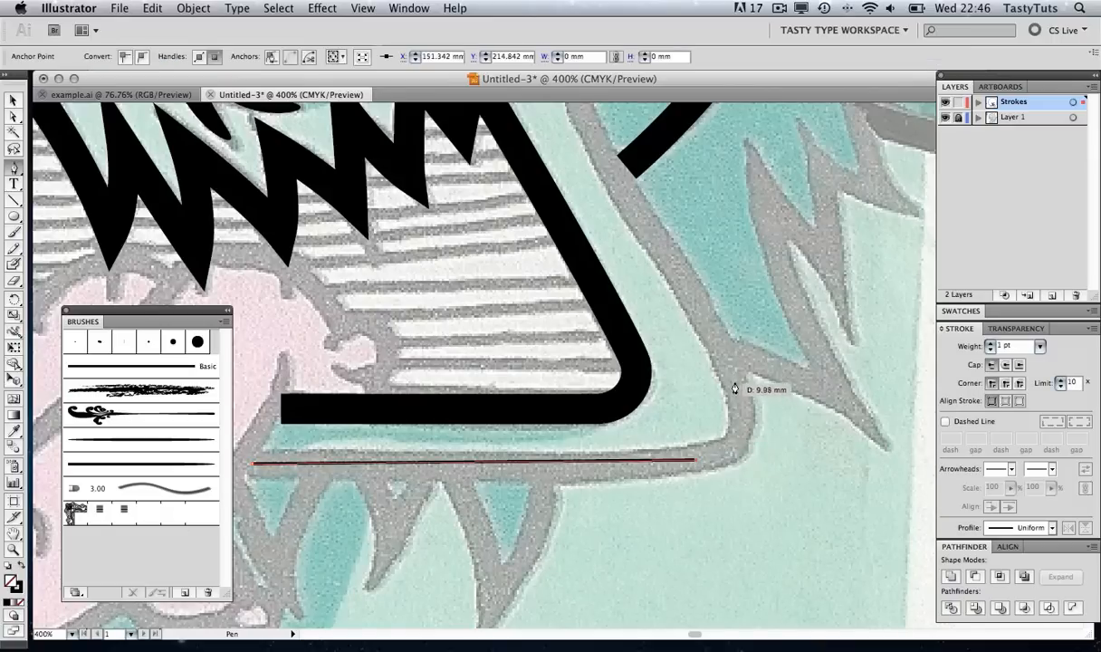
pyautogui.click(731, 377)
pyautogui.moveTo(713, 334); pyautogui.dragTo(746, 505)
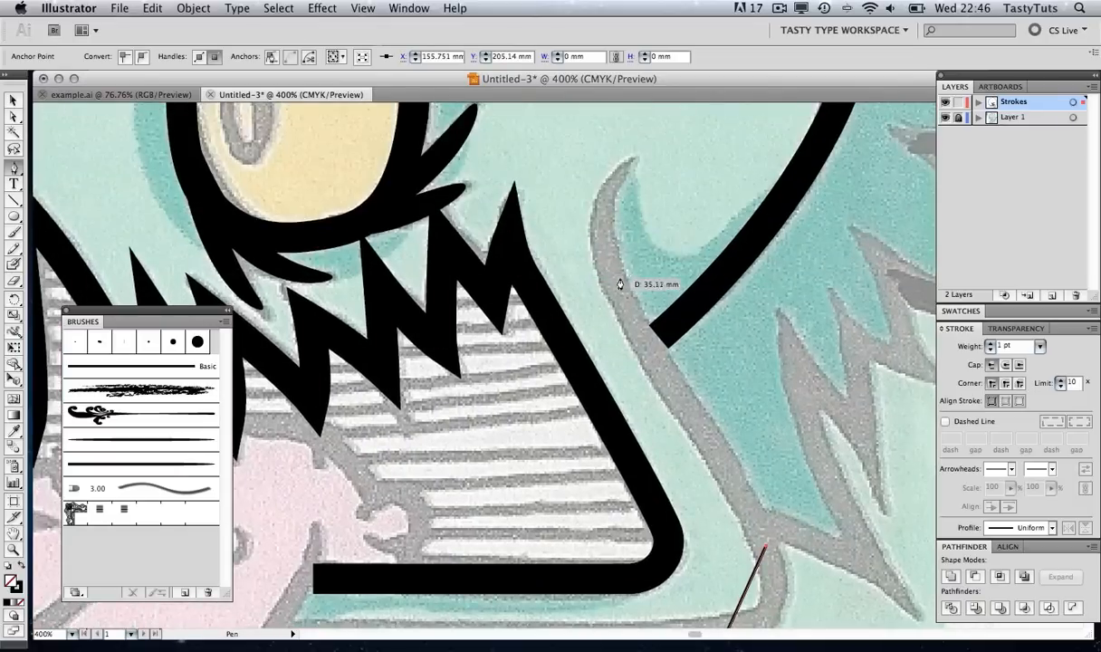
pyautogui.click(610, 268)
pyautogui.click(629, 161)
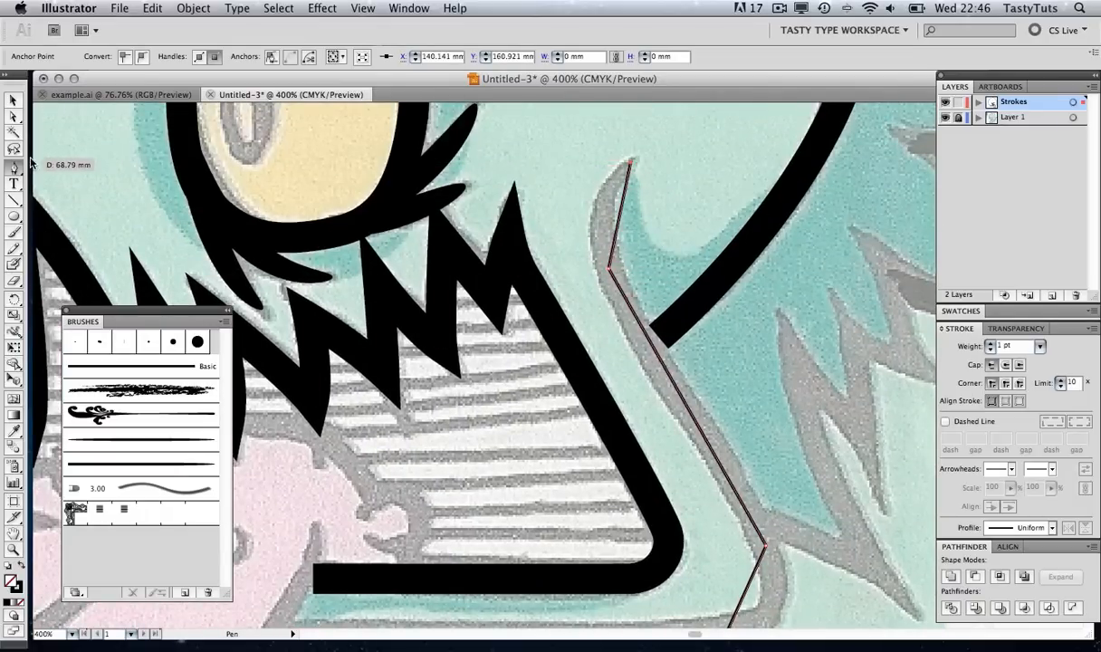
# Curve the jaw path's three inner anchor points with the Convert Anchor Point tool to follow the scanned line
pyautogui.hotkey('shift', 'c')
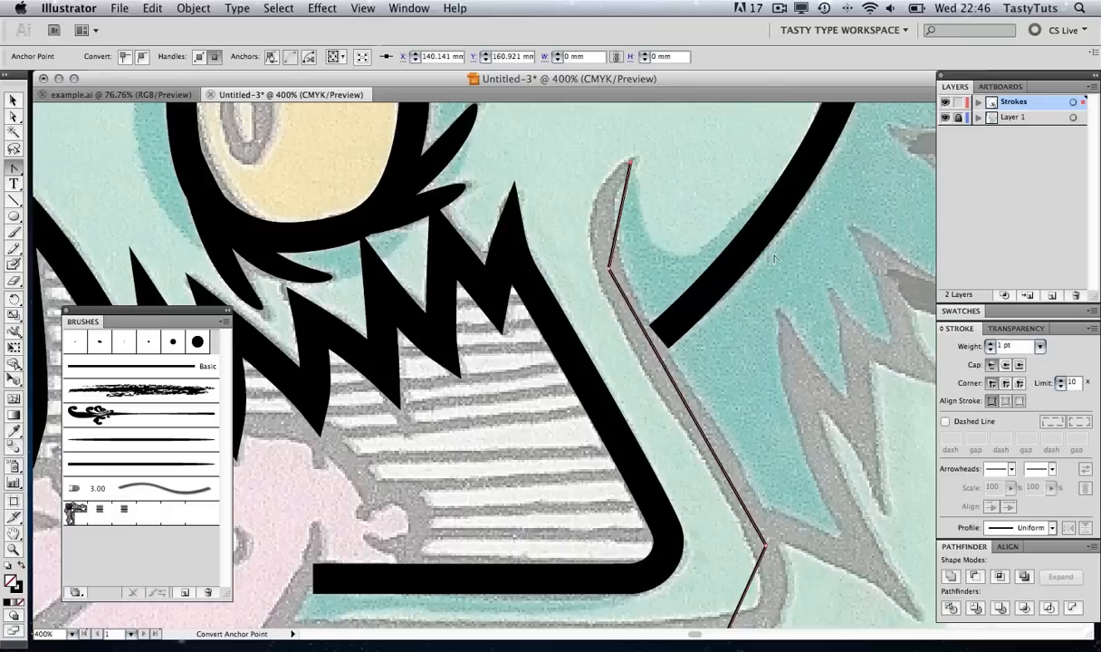
pyautogui.moveTo(609, 269); pyautogui.dragTo(588, 217)
pyautogui.moveTo(760, 592); pyautogui.dragTo(652, 203)
pyautogui.moveTo(618, 238); pyautogui.dragTo(685, 238)
pyautogui.scroll(3, 712, 278)
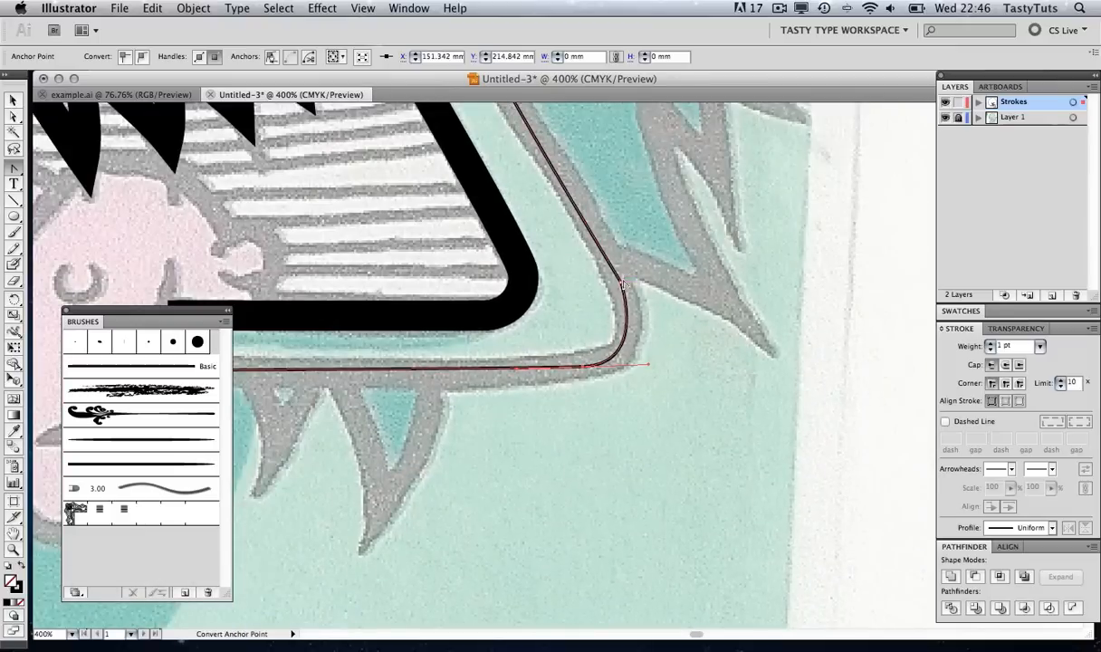
pyautogui.moveTo(623, 284)
pyautogui.mouseDown()
pyautogui.moveTo(630, 291)
pyautogui.moveTo(614, 264)
pyautogui.mouseUp()
pyautogui.scroll(5, 590, 271)
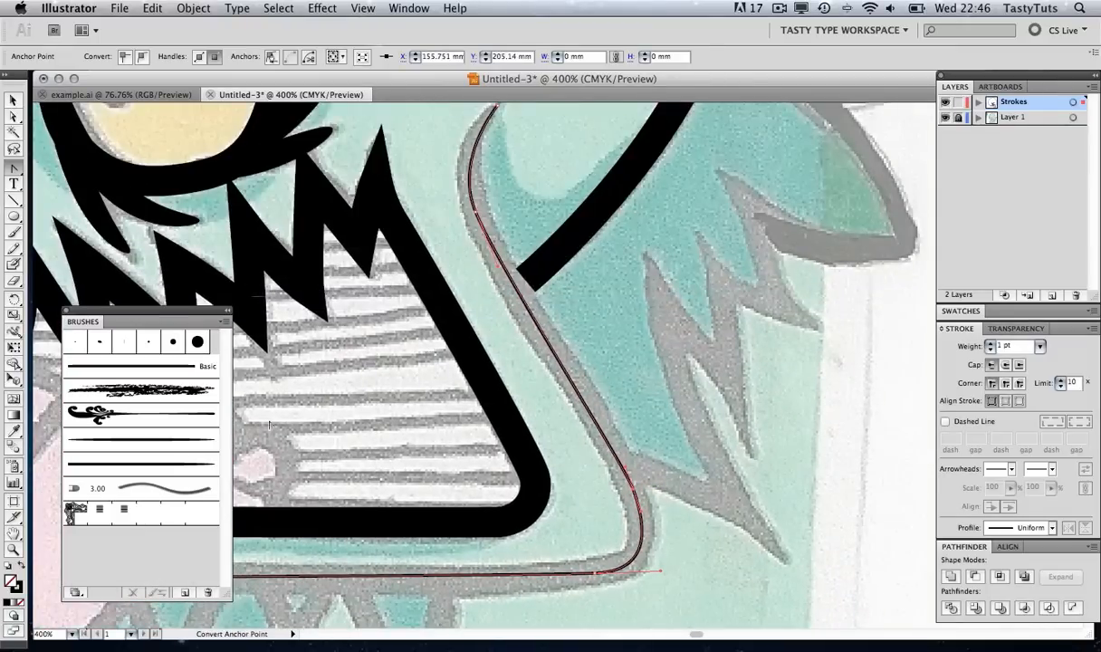
# Apply the new one-sided tapered art brush to the jaw path and check both of its ends
pyautogui.click(159, 464)
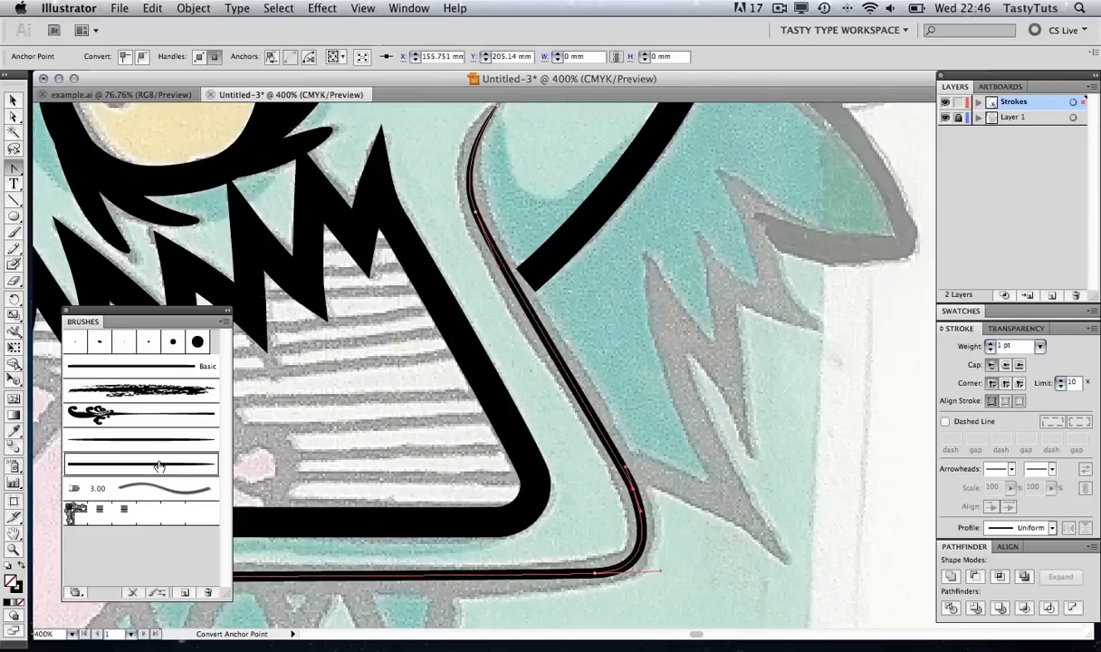
pyautogui.hscroll(-6, 402, 389)
pyautogui.scroll(-1, 402, 390)
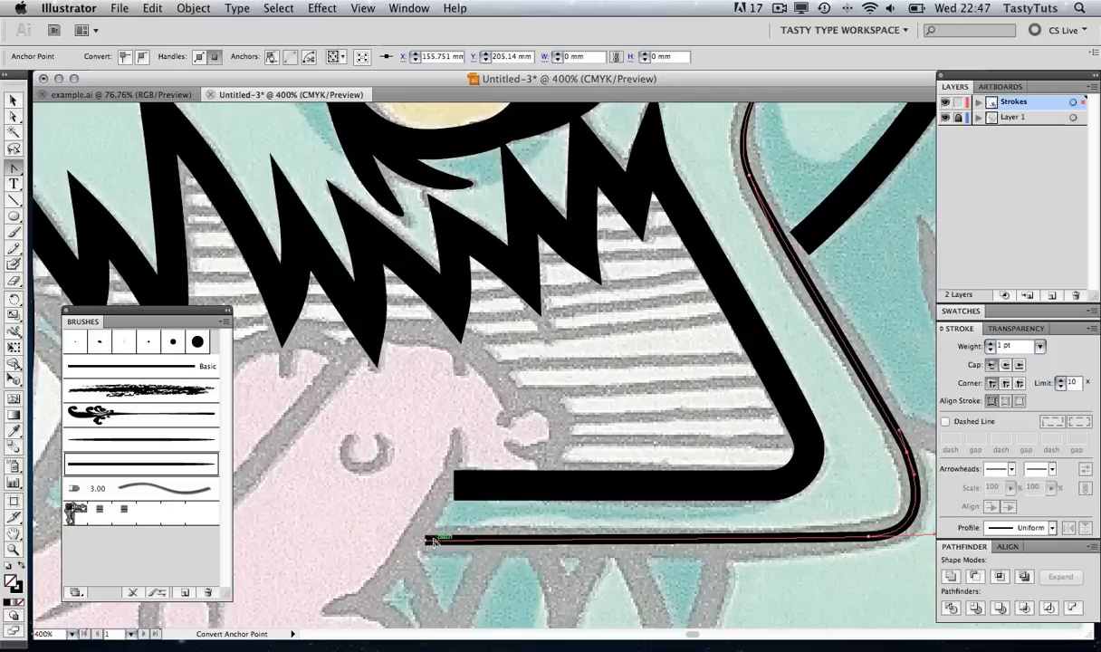
pyautogui.moveTo(731, 323); pyautogui.dragTo(562, 461)
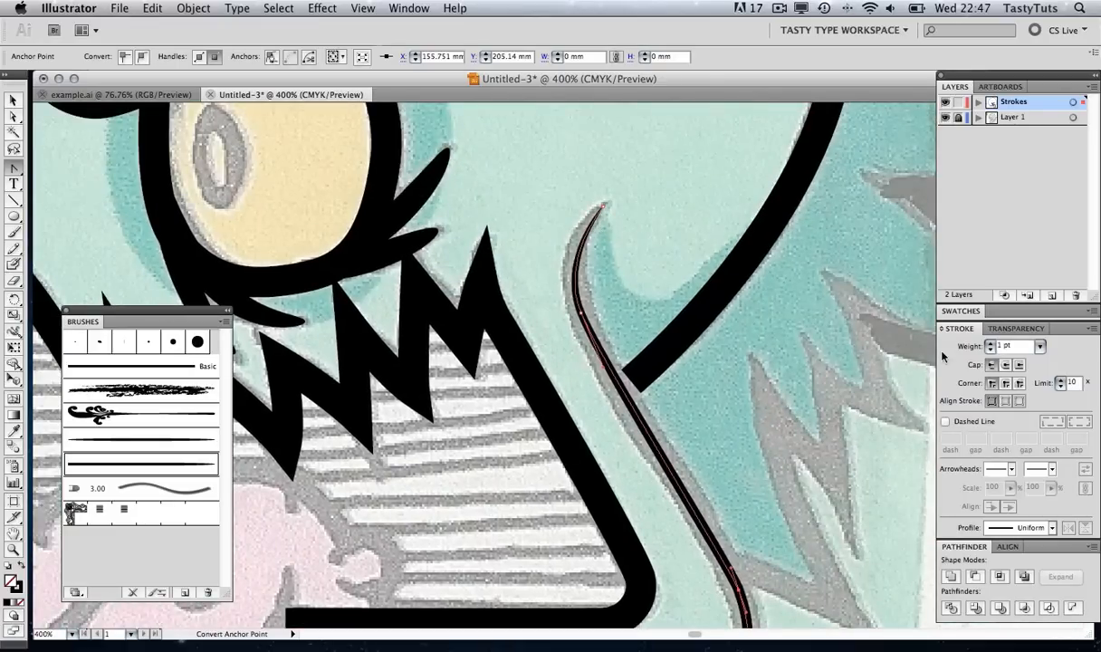
# Try stroke weights of 4 pt, 3 pt and 2 pt on the jaw path
pyautogui.click(990, 342)
pyautogui.click(991, 343)
pyautogui.click(990, 342)
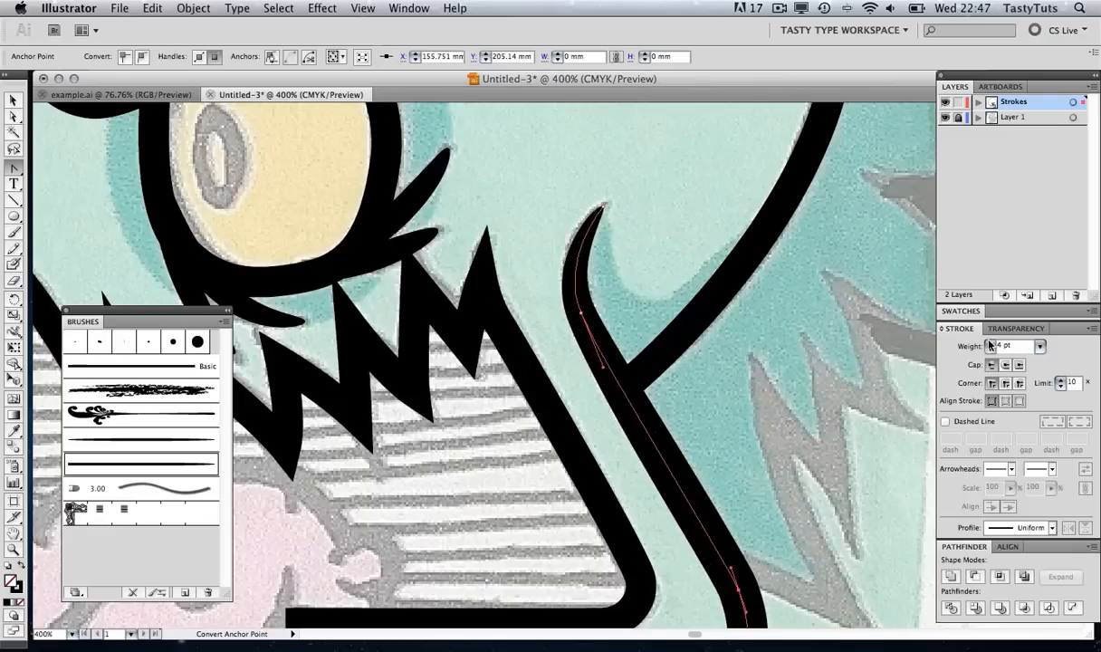
pyautogui.moveTo(718, 398); pyautogui.dragTo(645, 203)
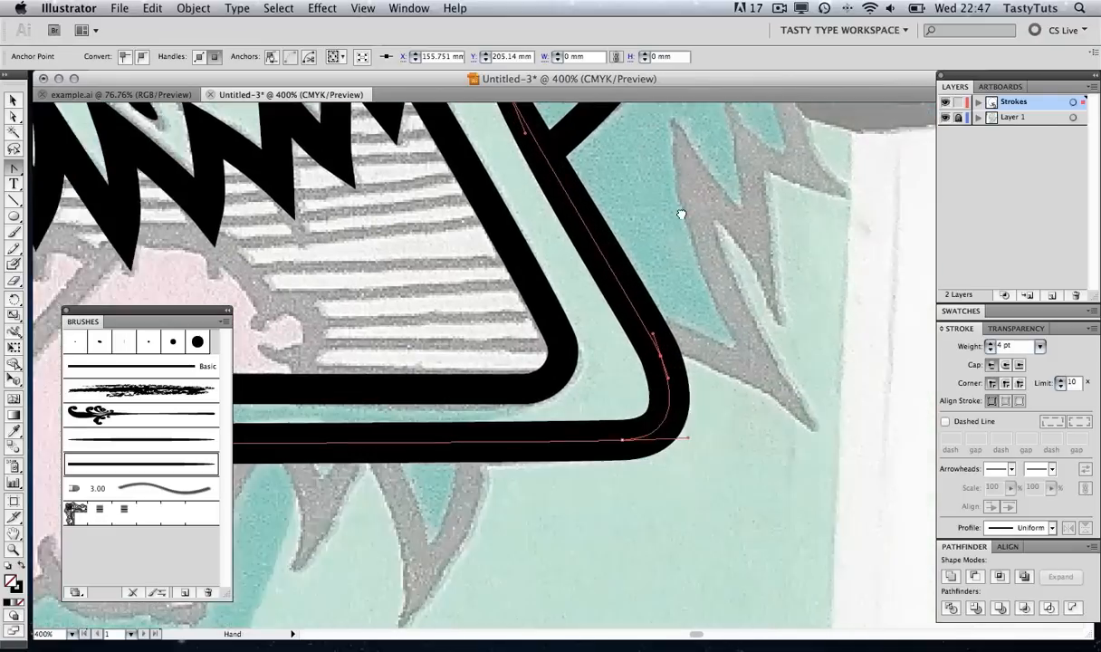
pyautogui.click(991, 350)
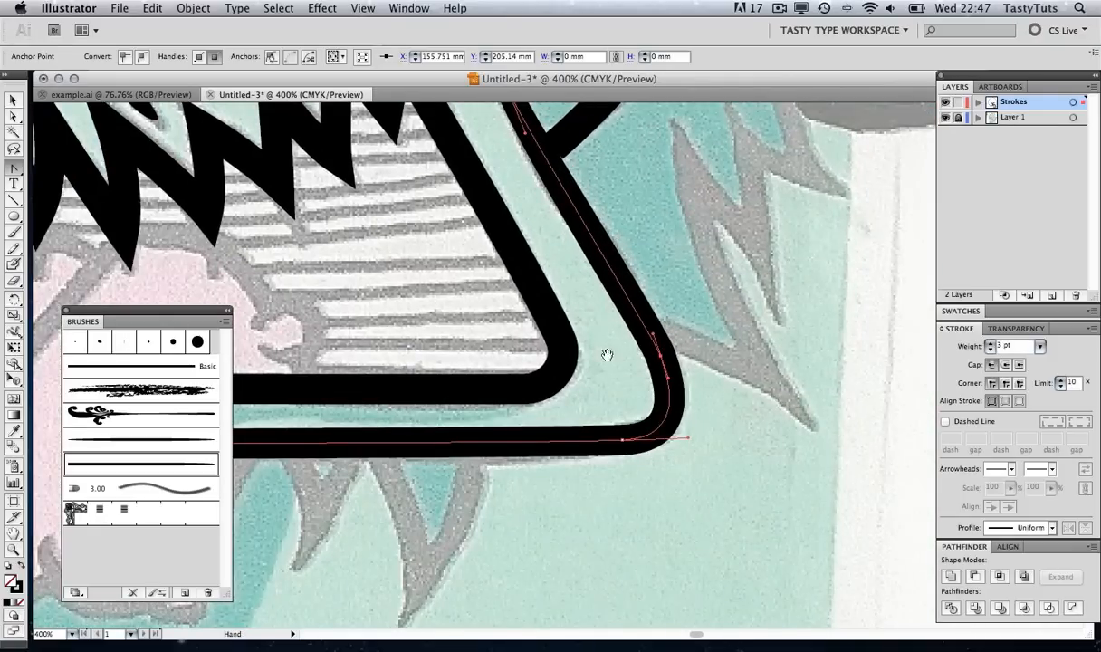
pyautogui.moveTo(558, 322)
pyautogui.mouseDown()
pyautogui.moveTo(590, 354)
pyautogui.moveTo(570, 340)
pyautogui.moveTo(580, 342)
pyautogui.mouseUp()
pyautogui.press('z')
pyautogui.keyDown('alt'); pyautogui.click(612, 323); pyautogui.keyUp('alt')
pyautogui.keyDown('alt'); pyautogui.click(605, 324); pyautogui.keyUp('alt')
pyautogui.click(991, 350)
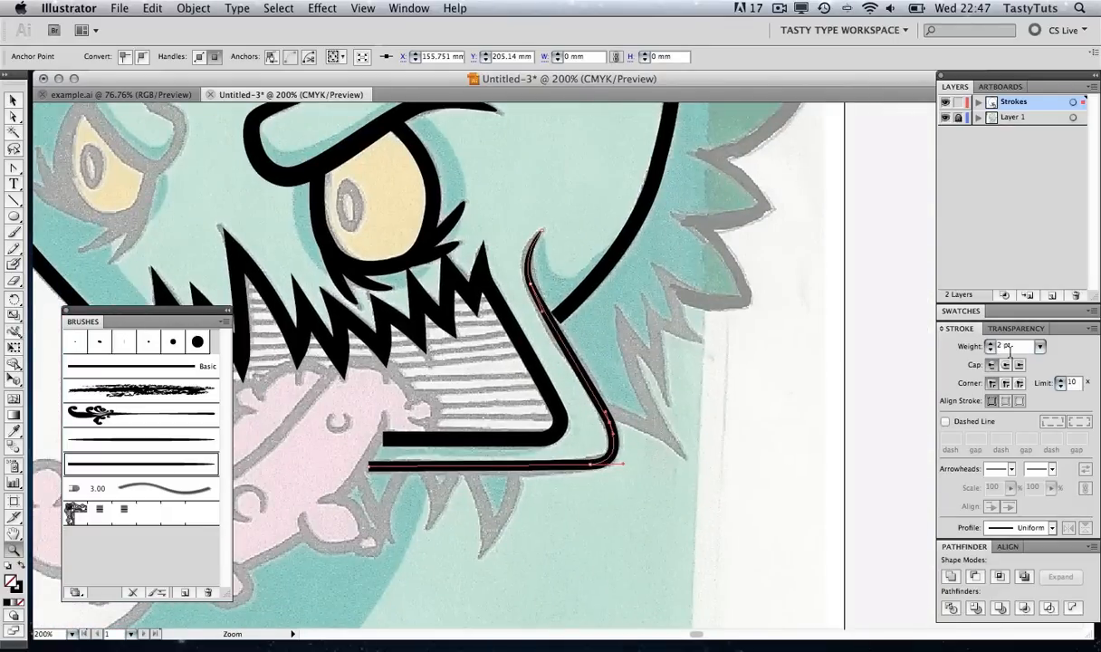
# Set the jaw path's stroke weight to 2.5 pt and deselect it
pyautogui.click(1009, 351)
pyautogui.write('2.5')
pyautogui.press('Return')
pyautogui.press('v')
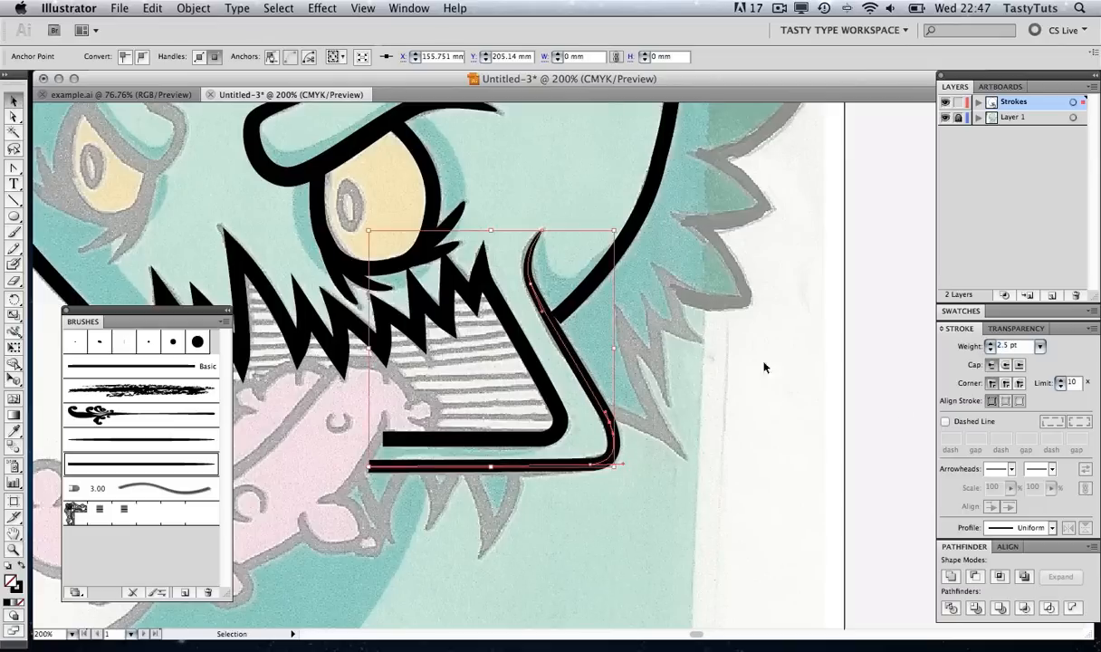
pyautogui.click(782, 404)
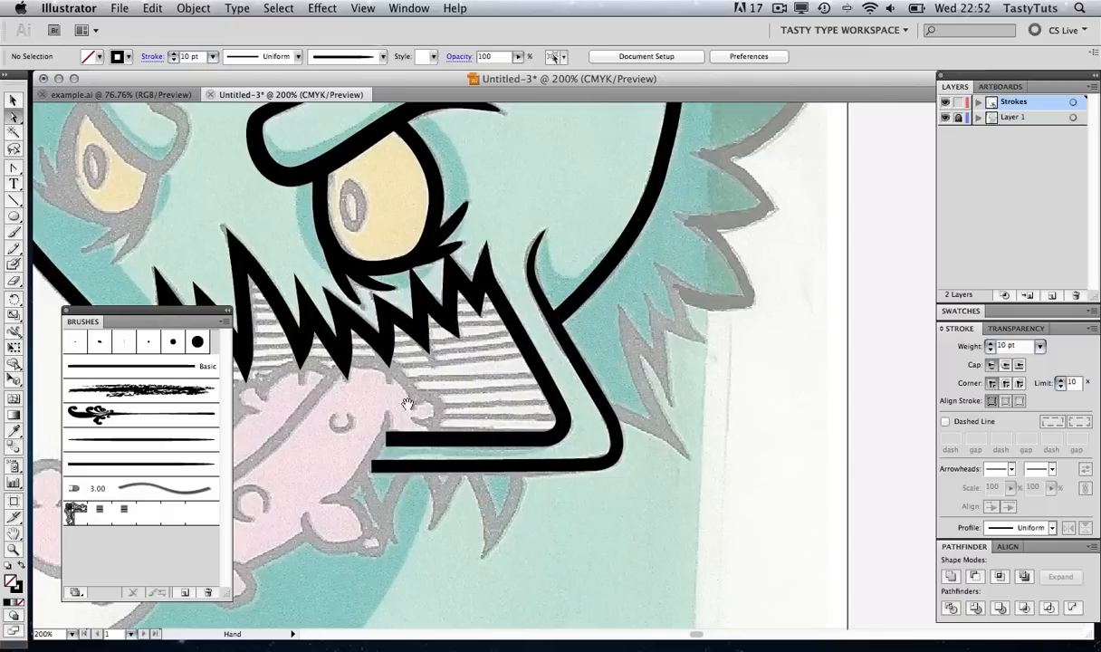
# Add three anchor points to the tongue outline's upper edge where the wart nearest the teeth crosses it
pyautogui.moveTo(398, 405)
pyautogui.mouseDown()
pyautogui.moveTo(534, 393)
pyautogui.moveTo(695, 313)
pyautogui.mouseUp()
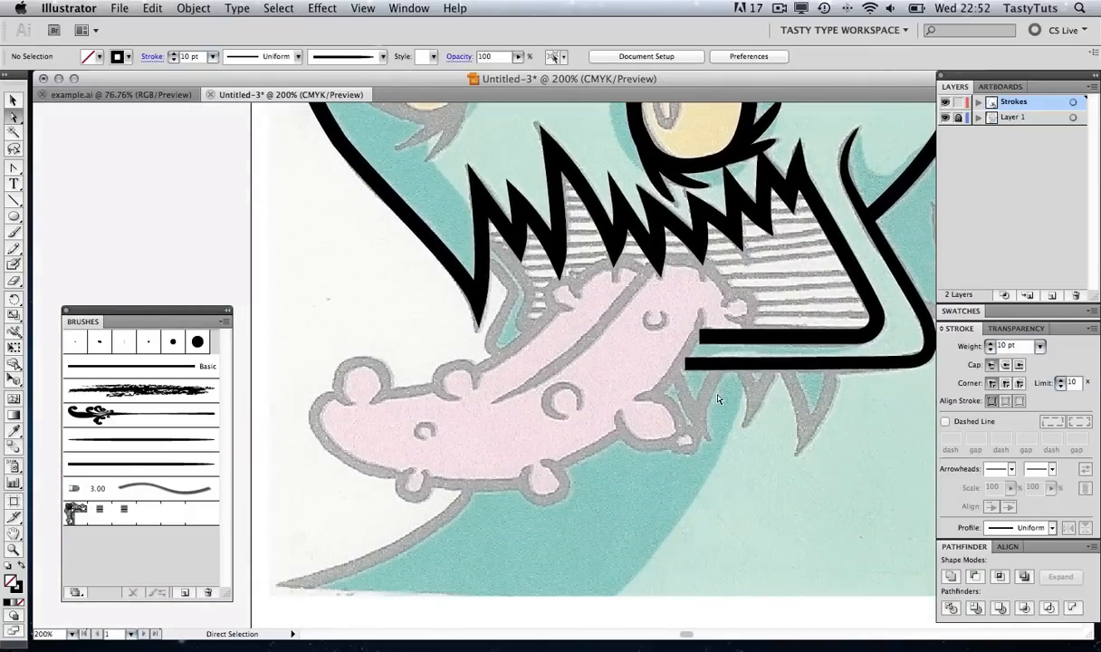
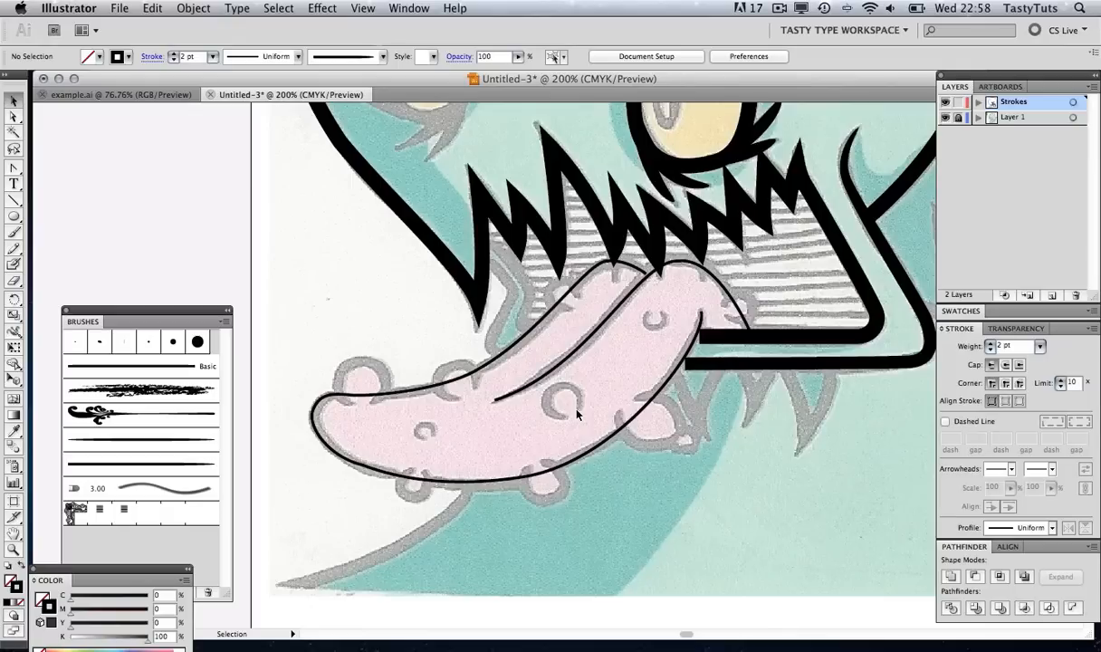
pyautogui.click(626, 300)
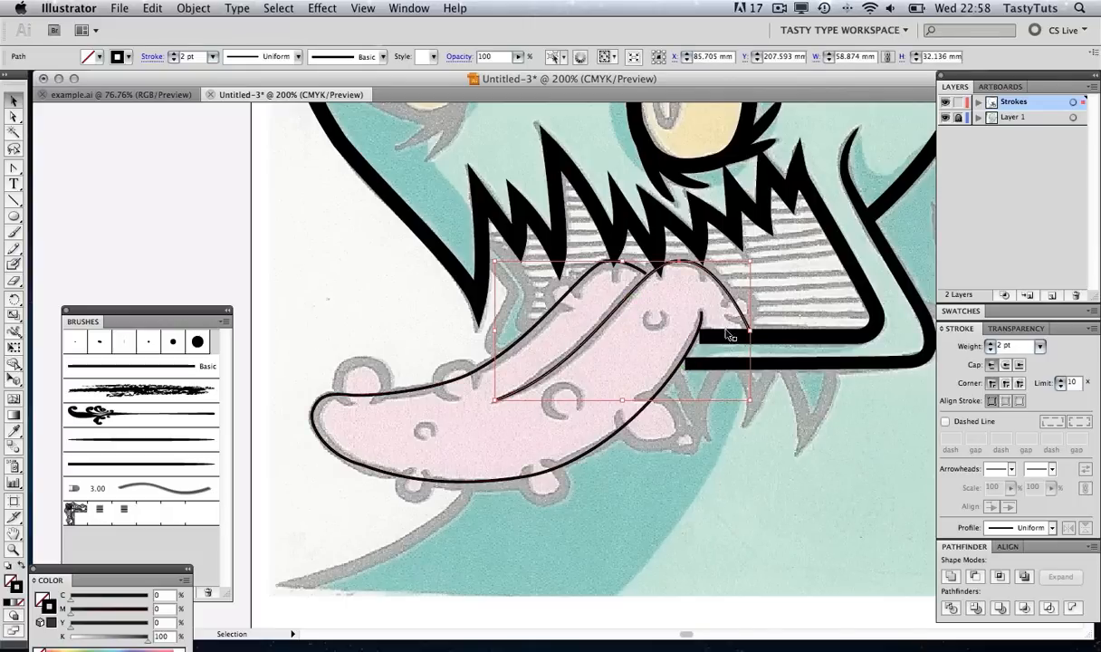
pyautogui.click(604, 442)
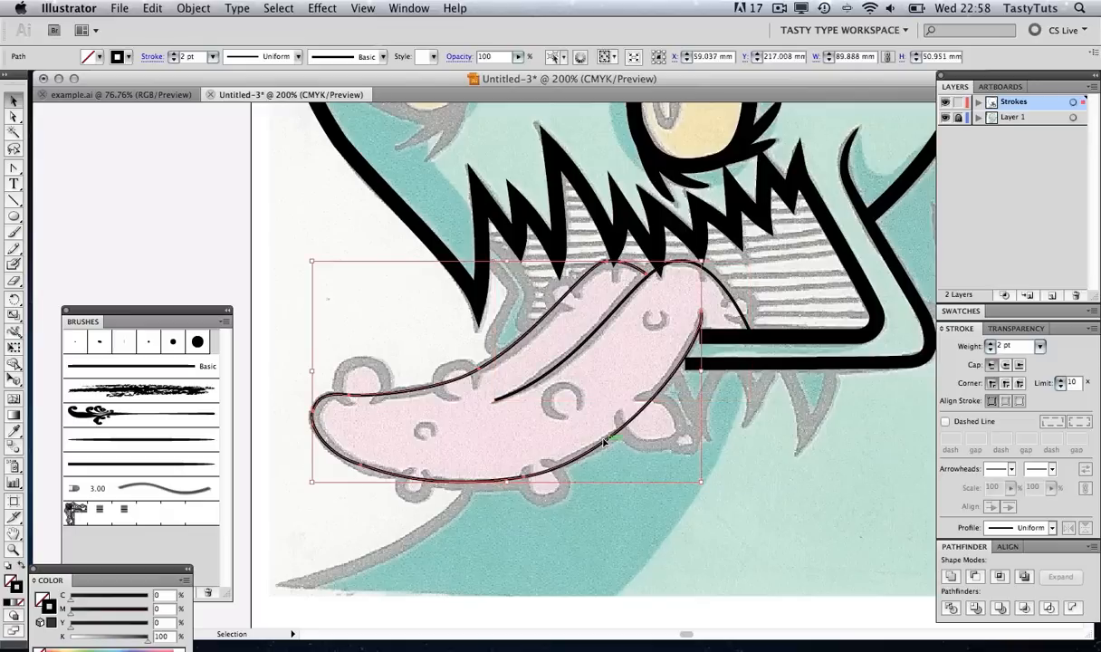
pyautogui.press('z')
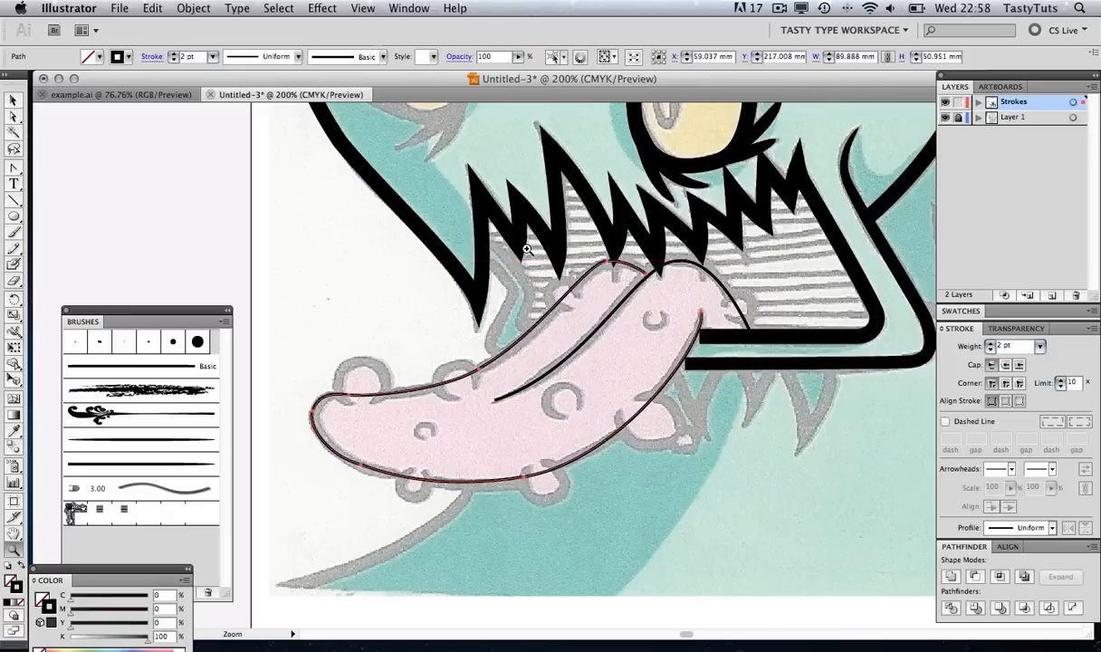
pyautogui.moveTo(500, 237); pyautogui.dragTo(588, 336)
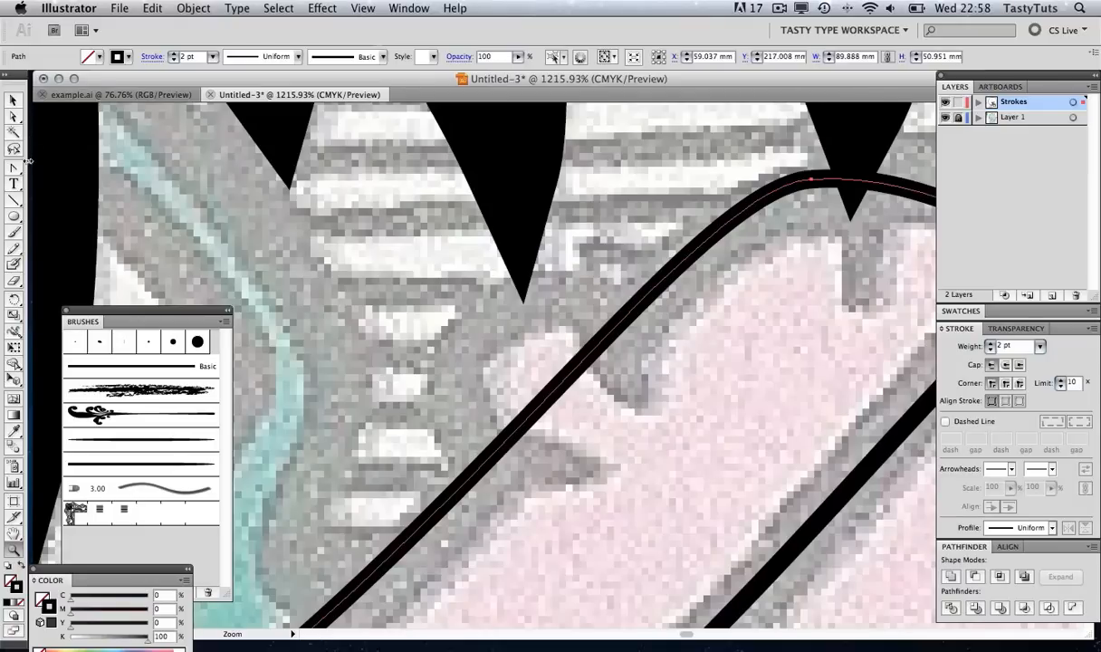
pyautogui.moveTo(13, 170); pyautogui.dragTo(126, 195)
pyautogui.press('z')
pyautogui.keyDown('alt'); pyautogui.click(569, 390); pyautogui.keyUp('alt')
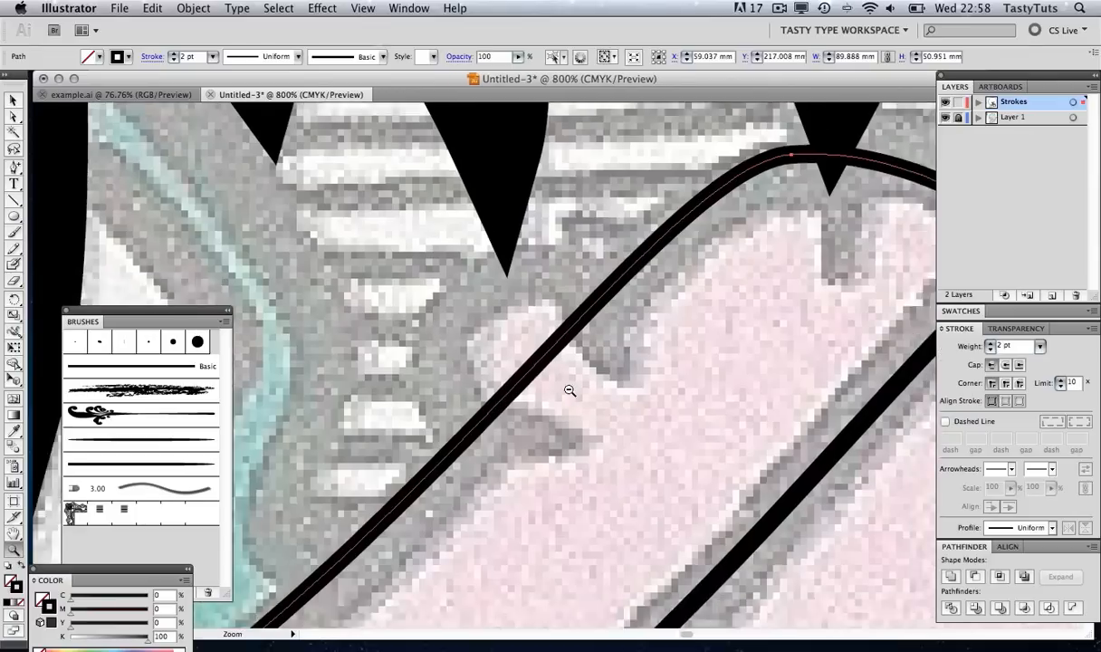
pyautogui.moveTo(615, 431); pyautogui.dragTo(615, 399)
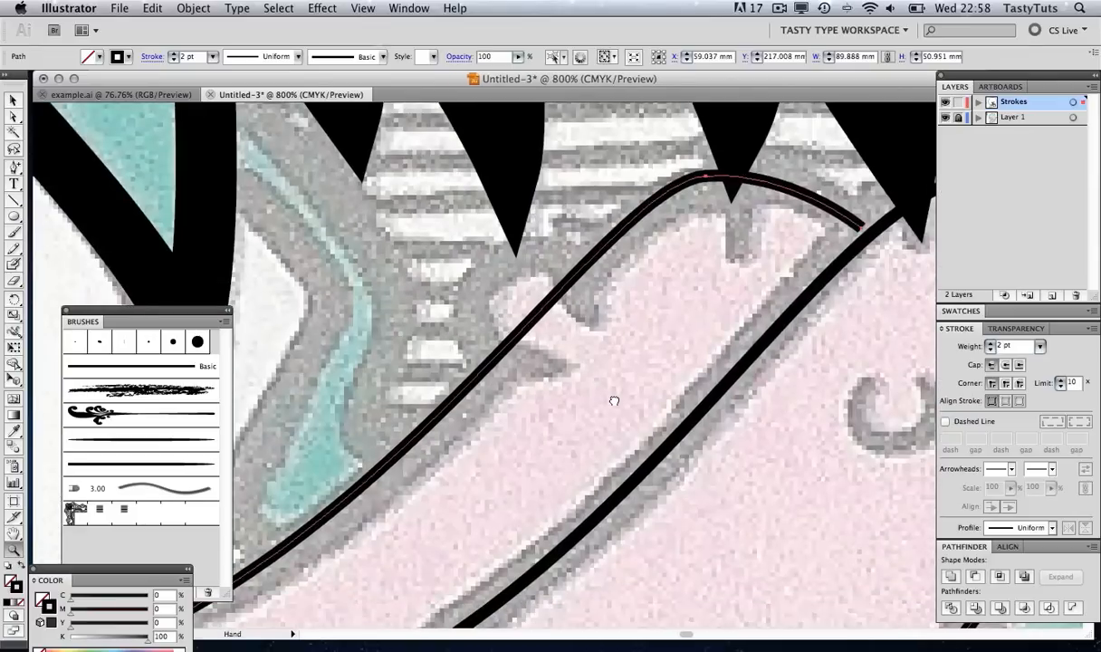
pyautogui.click(16, 167)
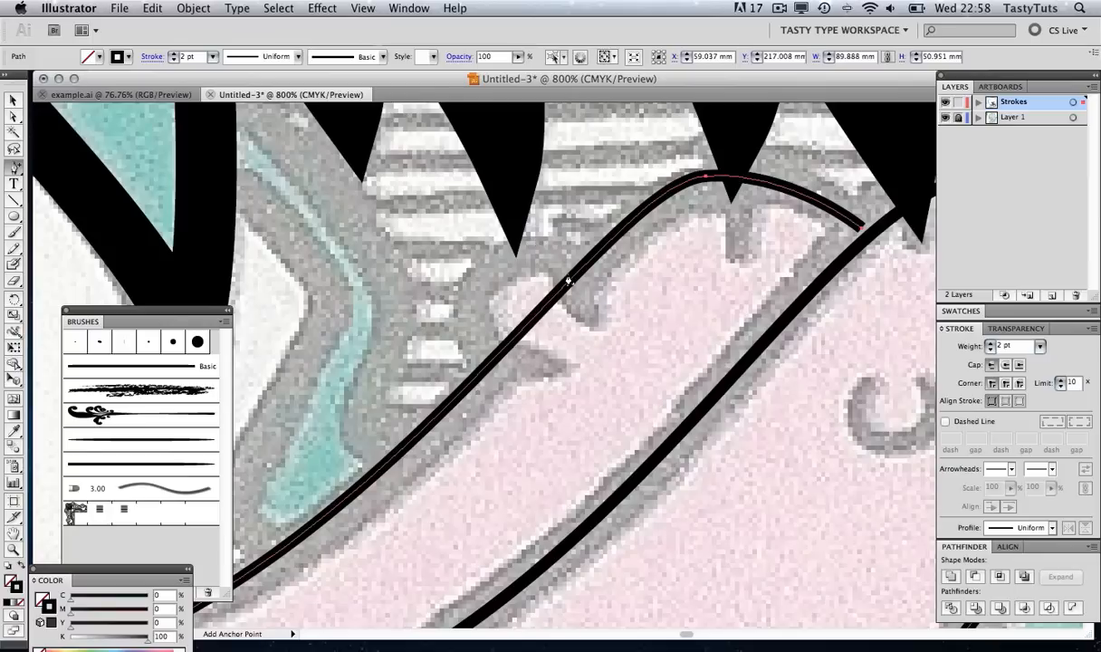
pyautogui.click(569, 280)
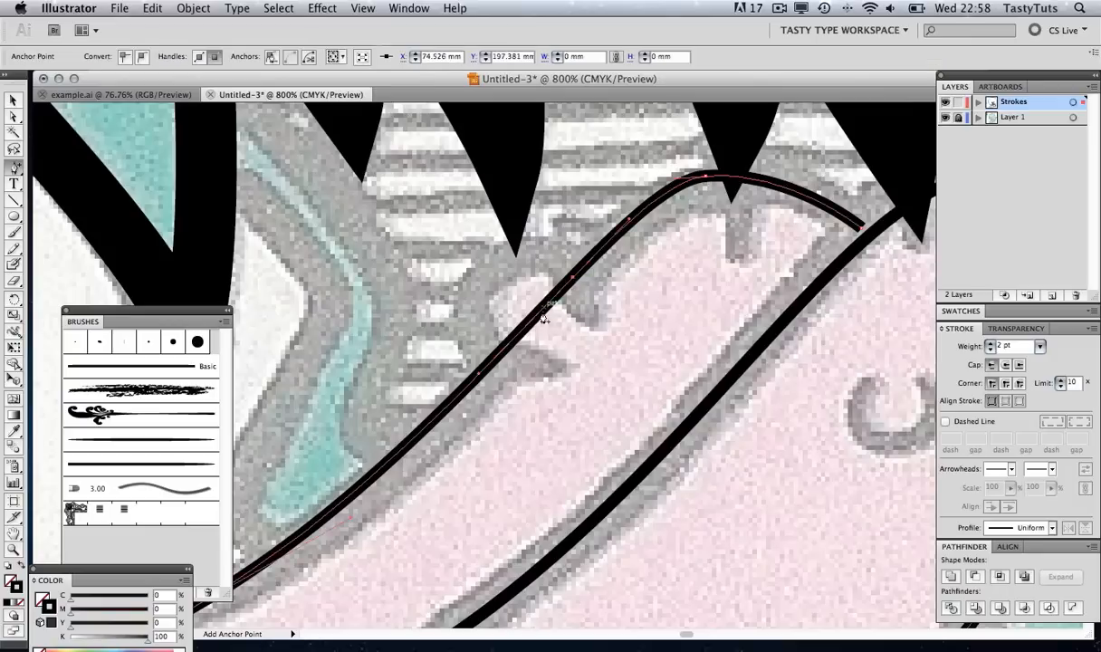
pyautogui.click(493, 361)
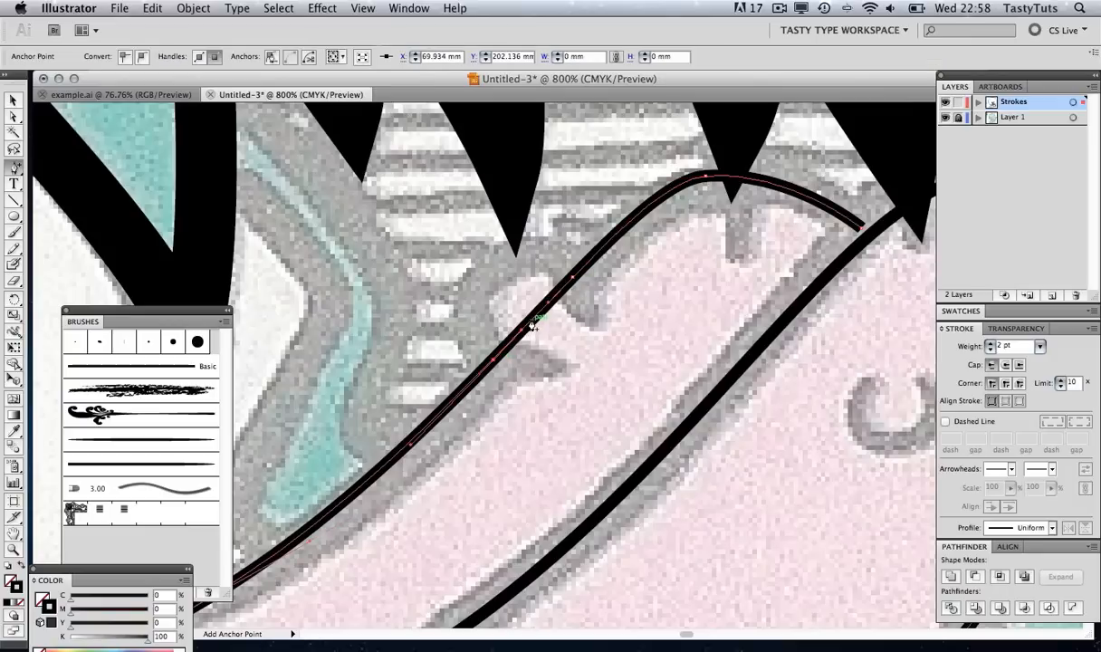
pyautogui.click(572, 279)
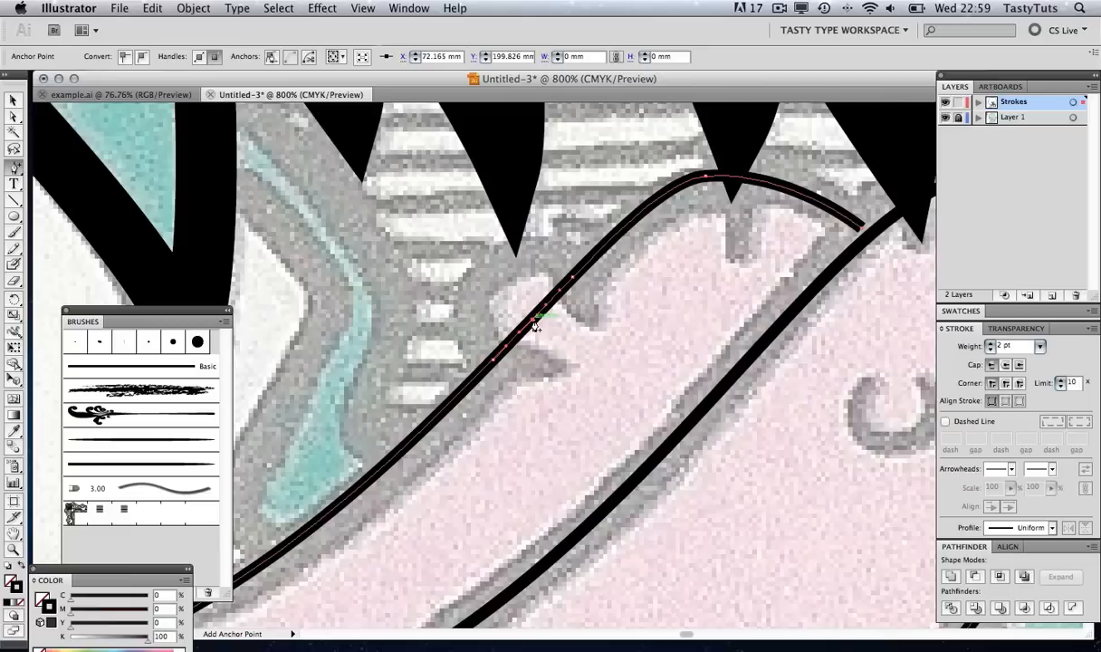
# Delete the middle of the three new anchor points to open a gap in the outline at that wart
pyautogui.press('a')
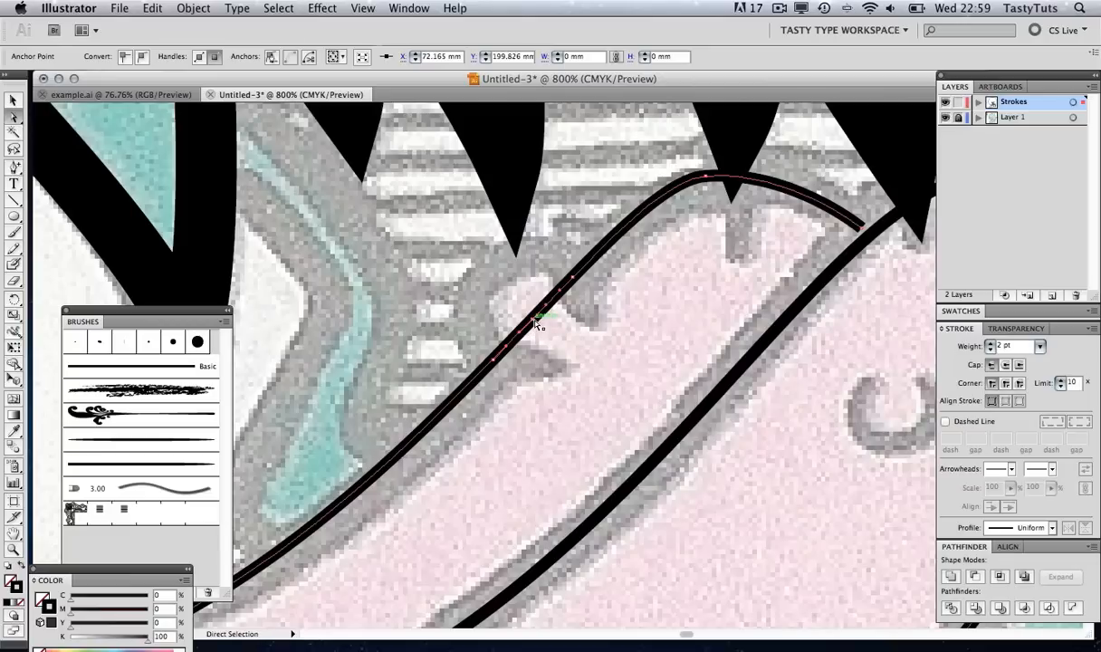
pyautogui.click(631, 342)
pyautogui.click(543, 315)
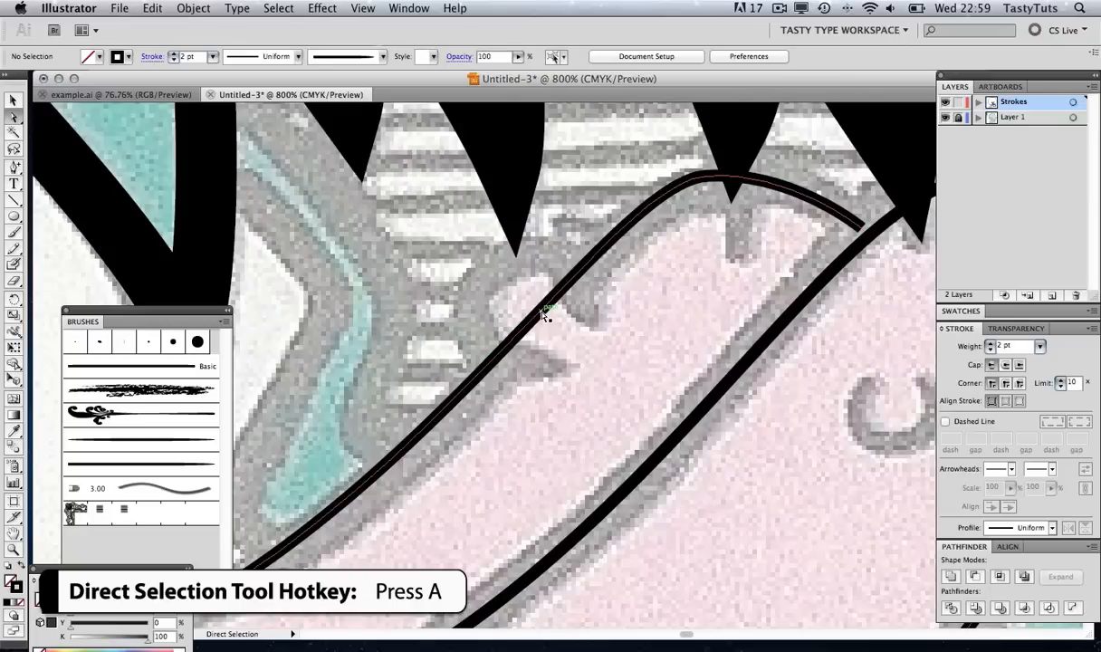
pyautogui.click(539, 319)
pyautogui.click(533, 319)
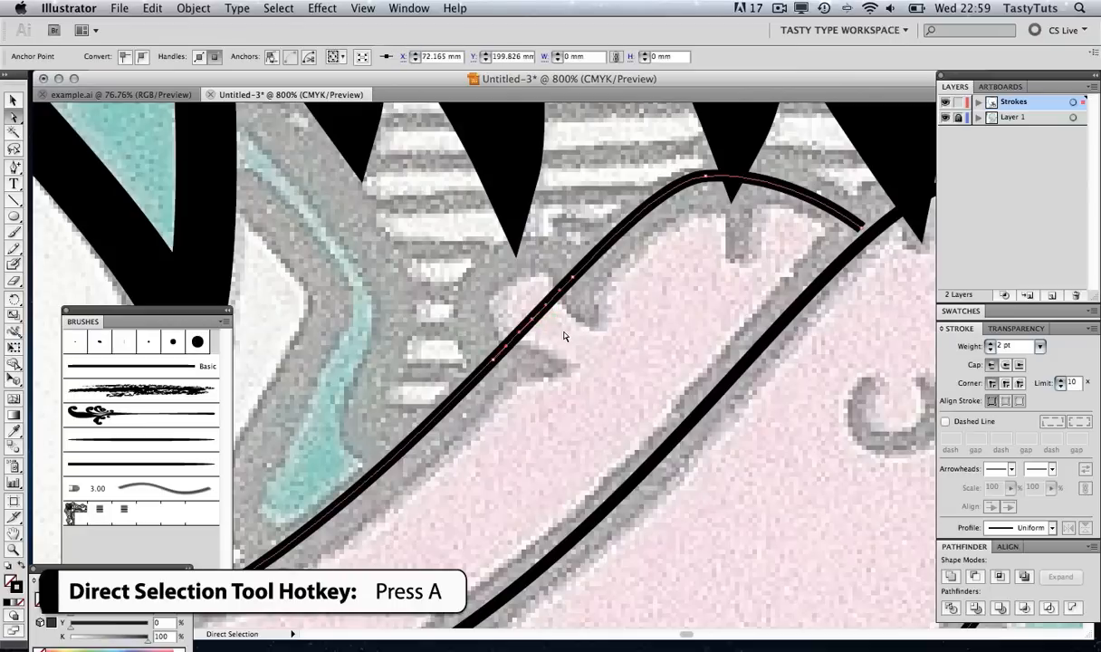
pyautogui.press('Delete')
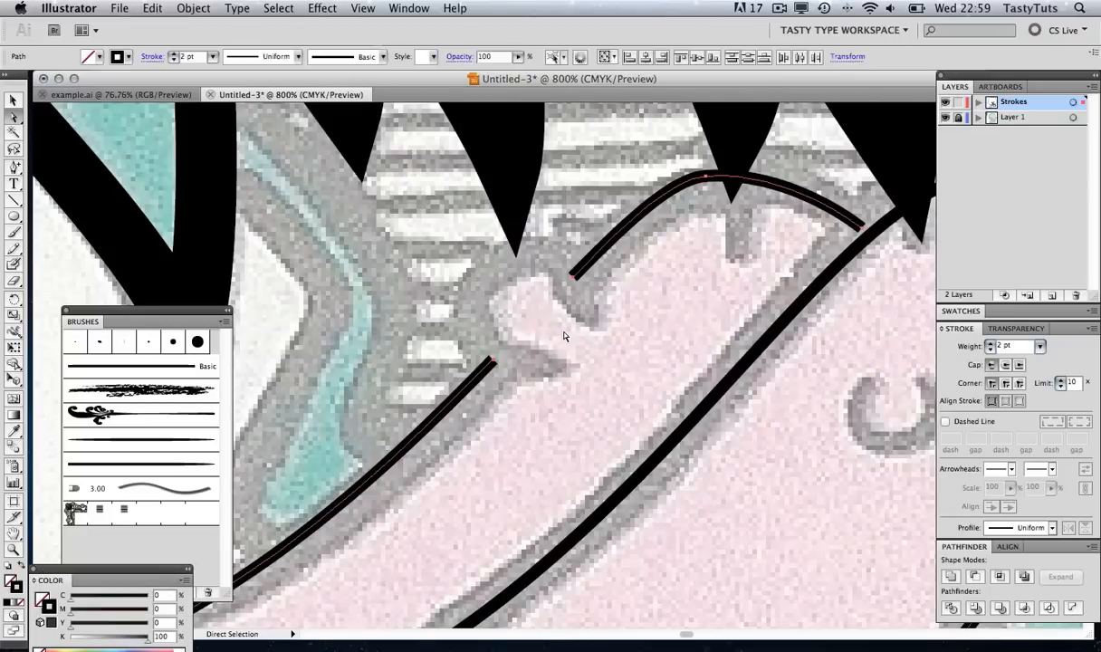
# Add three anchor points to the tongue's upper outline across the second wart from the teeth
pyautogui.press('z')
pyautogui.keyDown('alt'); pyautogui.click(579, 351); pyautogui.keyUp('alt')
pyautogui.keyDown('alt'); pyautogui.click(579, 352); pyautogui.keyUp('alt')
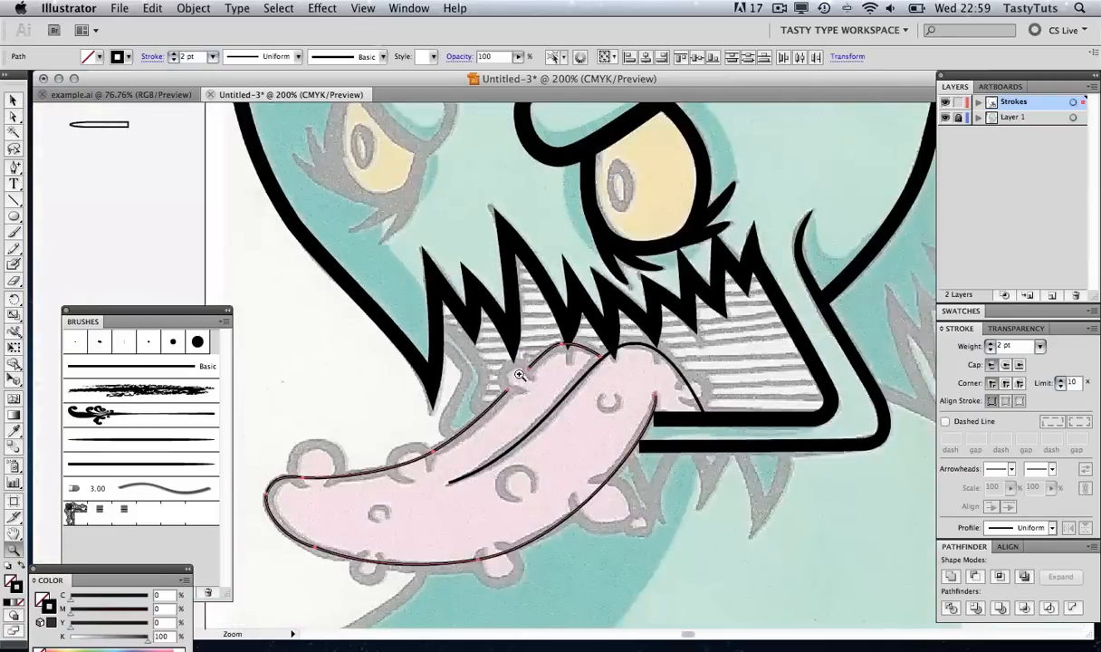
pyautogui.moveTo(441, 480); pyautogui.dragTo(511, 431)
pyautogui.click(504, 415)
pyautogui.click(567, 364)
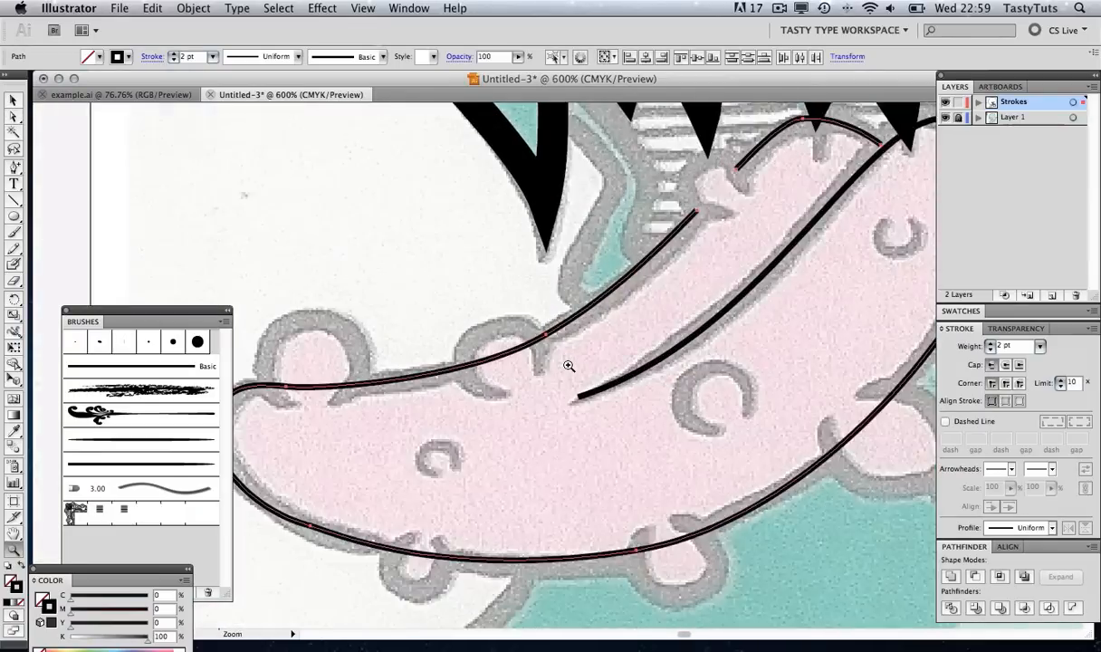
pyautogui.click(561, 361)
pyautogui.click(555, 358)
pyautogui.click(15, 167)
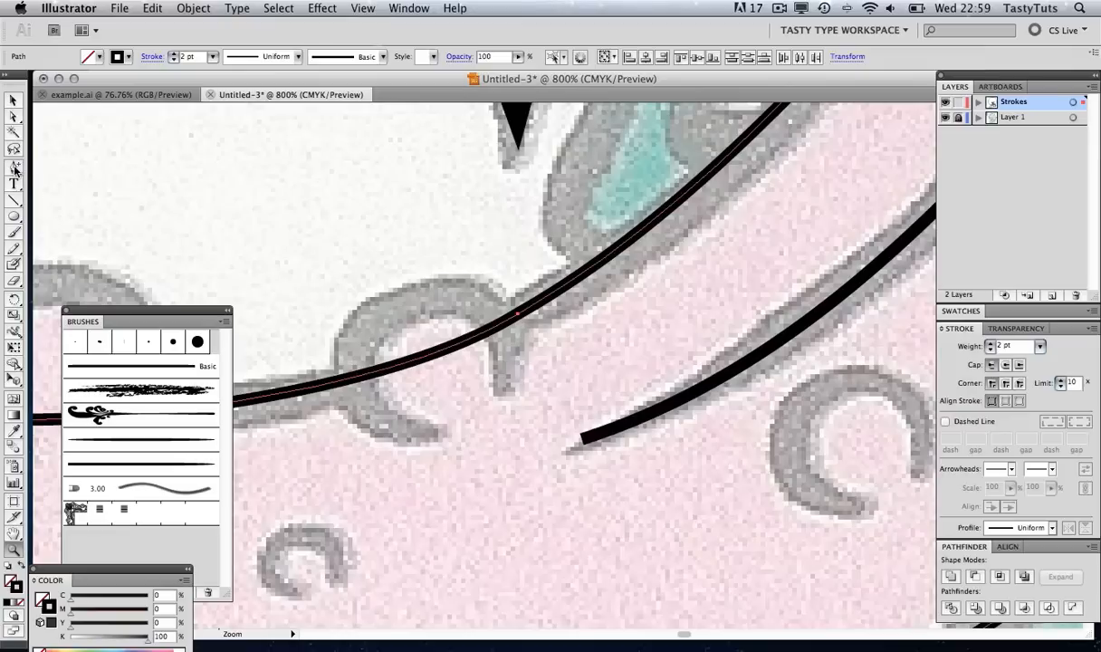
pyautogui.click(431, 358)
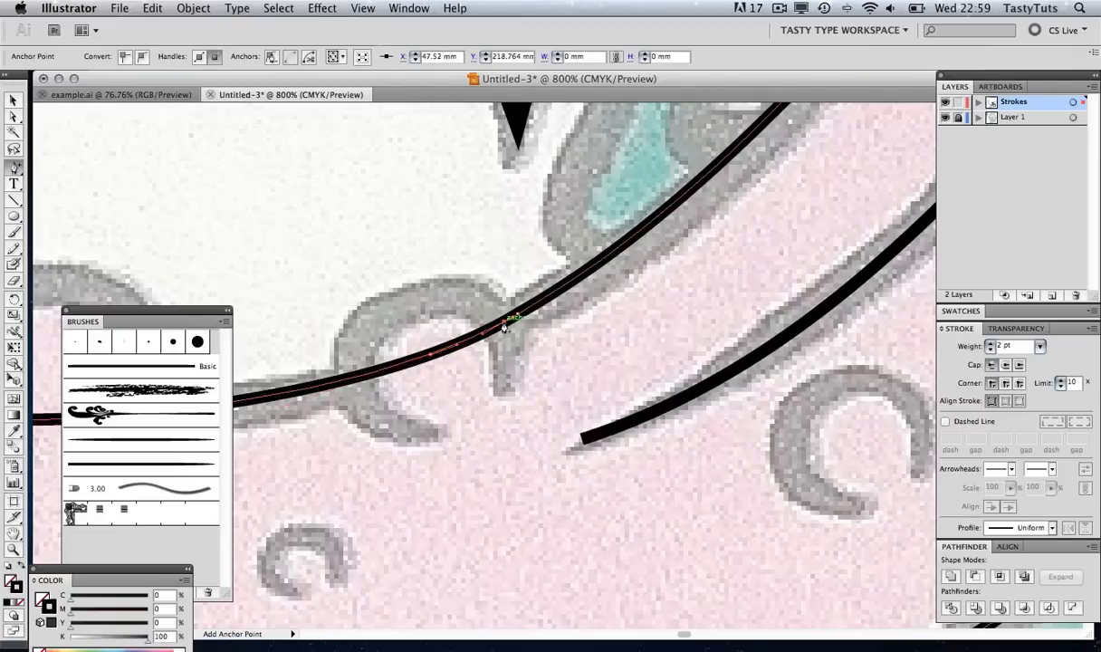
pyautogui.click(506, 323)
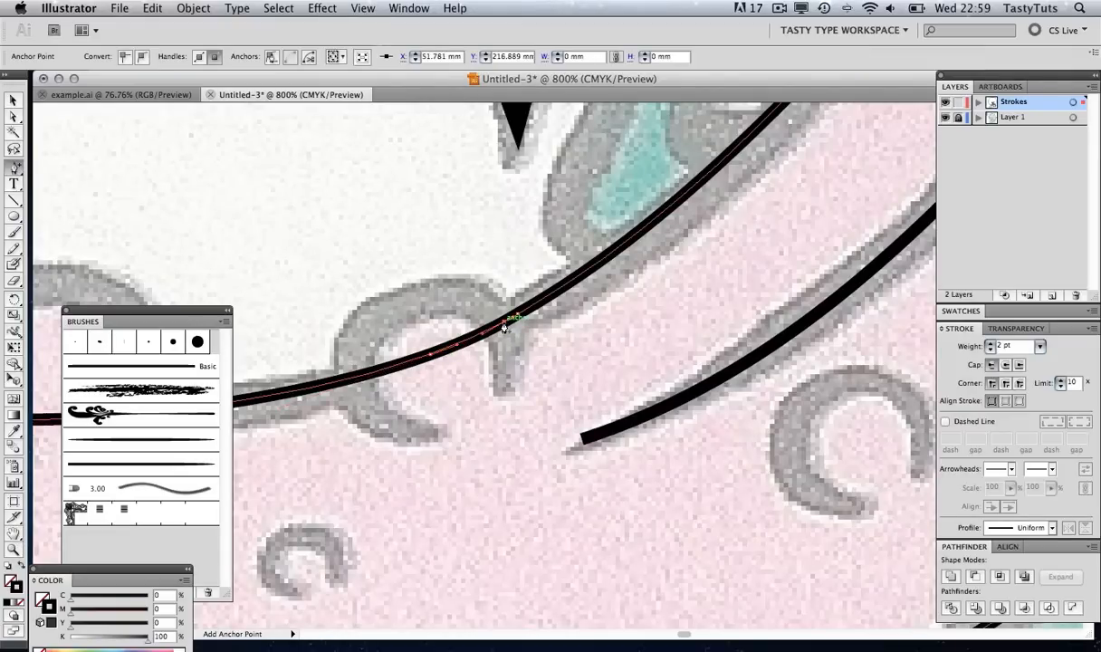
pyautogui.click(361, 377)
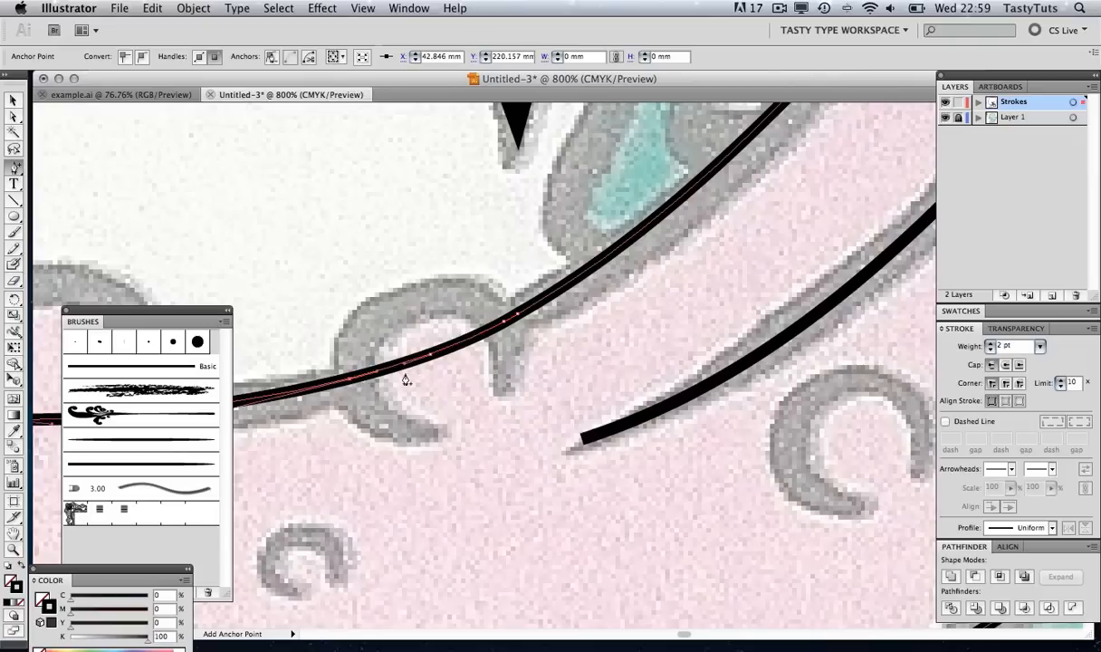
# Delete the middle anchor point at the second upper wart to break the outline there
pyautogui.press('a')
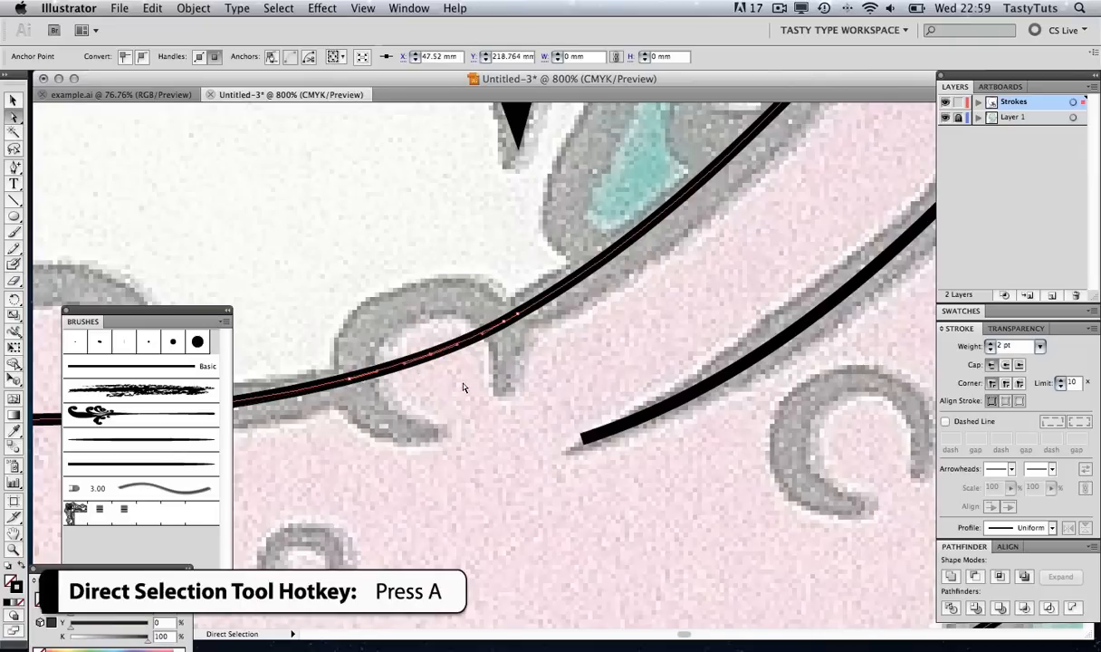
pyautogui.click(439, 362)
pyautogui.press('Delete')
# Cut a gap in the outline at the large wart near the tongue's tip by adding anchor points and deleting the middle one
pyautogui.press('z')
pyautogui.keyDown('alt'); pyautogui.click(531, 400); pyautogui.keyUp('alt')
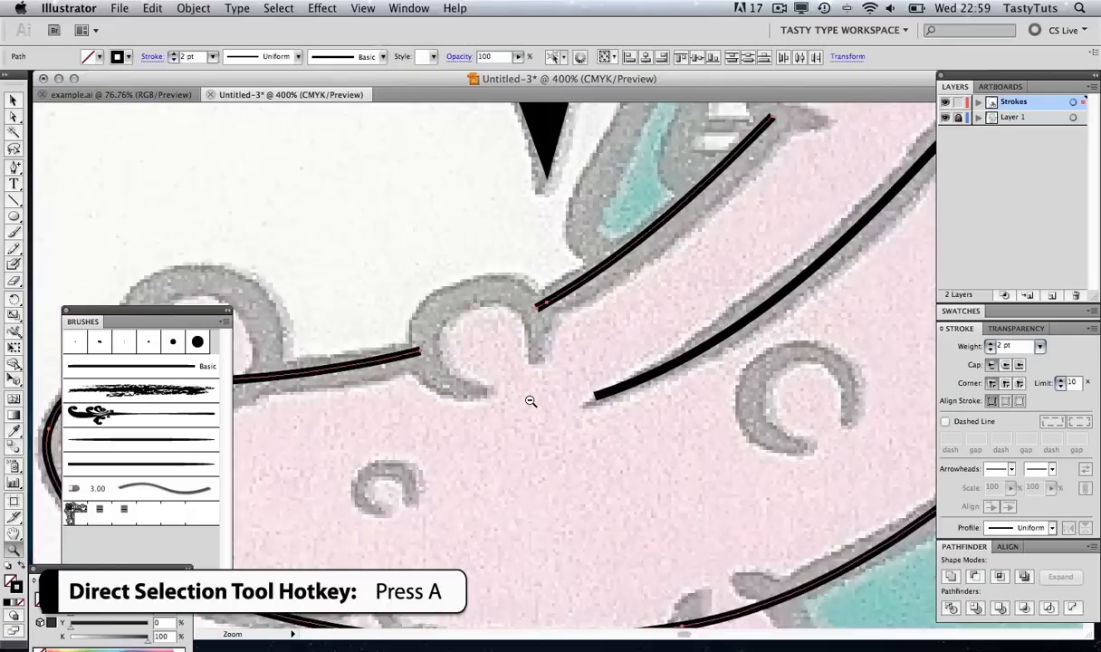
pyautogui.keyDown('alt'); pyautogui.click(531, 400); pyautogui.keyUp('alt')
pyautogui.keyDown('alt'); pyautogui.click(531, 401); pyautogui.keyUp('alt')
pyautogui.keyDown('alt'); pyautogui.click(530, 400); pyautogui.keyUp('alt')
pyautogui.keyDown('alt'); pyautogui.click(531, 400); pyautogui.keyUp('alt')
pyautogui.click(513, 378)
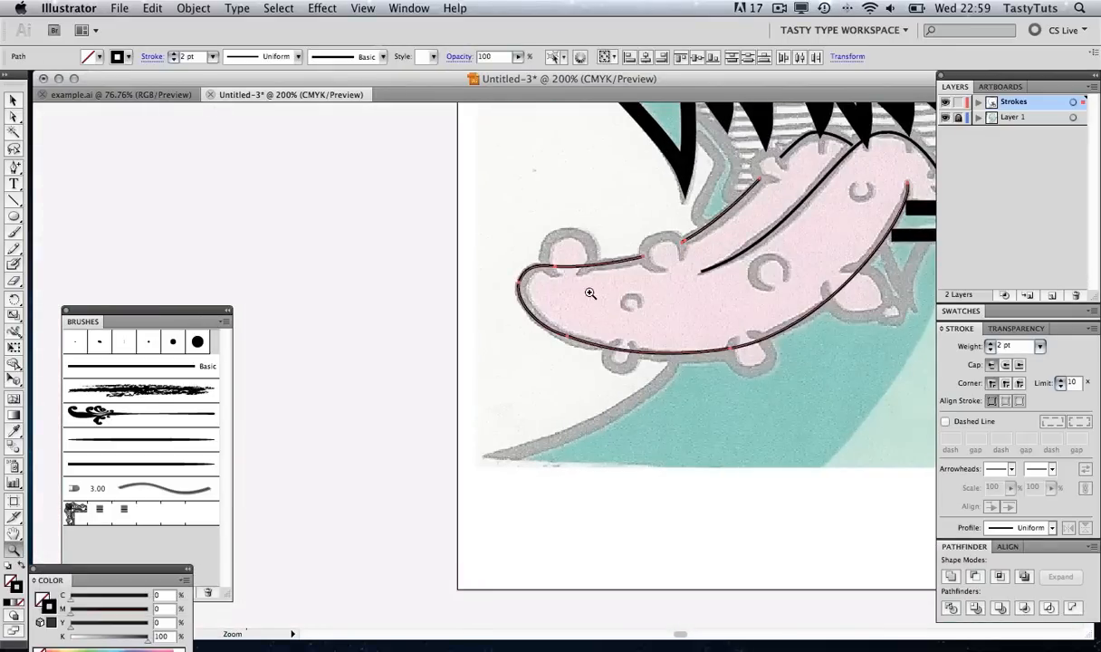
pyautogui.click(563, 279)
pyautogui.click(597, 305)
pyautogui.click(489, 423)
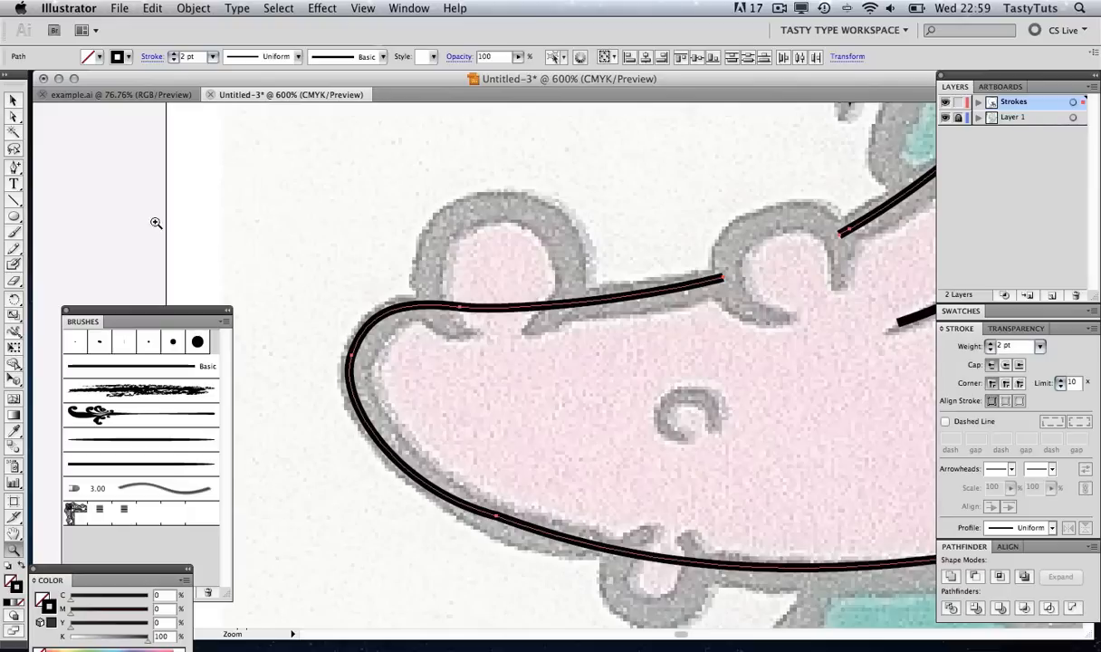
pyautogui.press('a')
pyautogui.click(499, 311)
# Cut a gap in the tongue's lower outline at the small wart nearest the tip with added anchor points, deleting the middle one
pyautogui.scroll(-5, 499, 310)
pyautogui.hscroll(5, 499, 310)
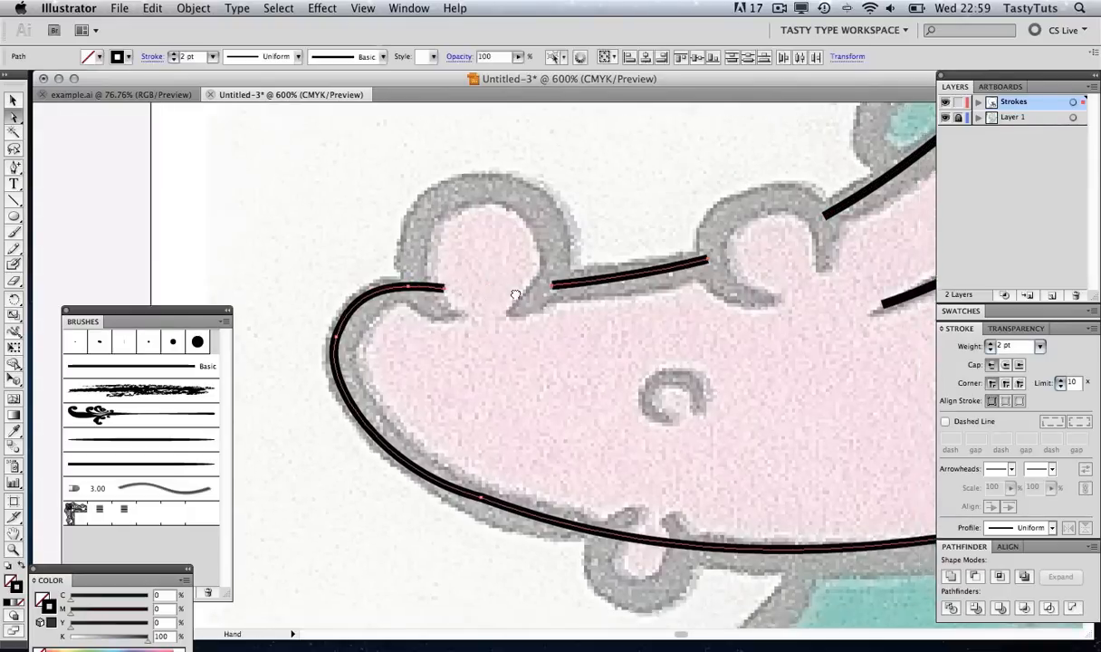
pyautogui.press('+')
pyautogui.press('a')
pyautogui.click(423, 316)
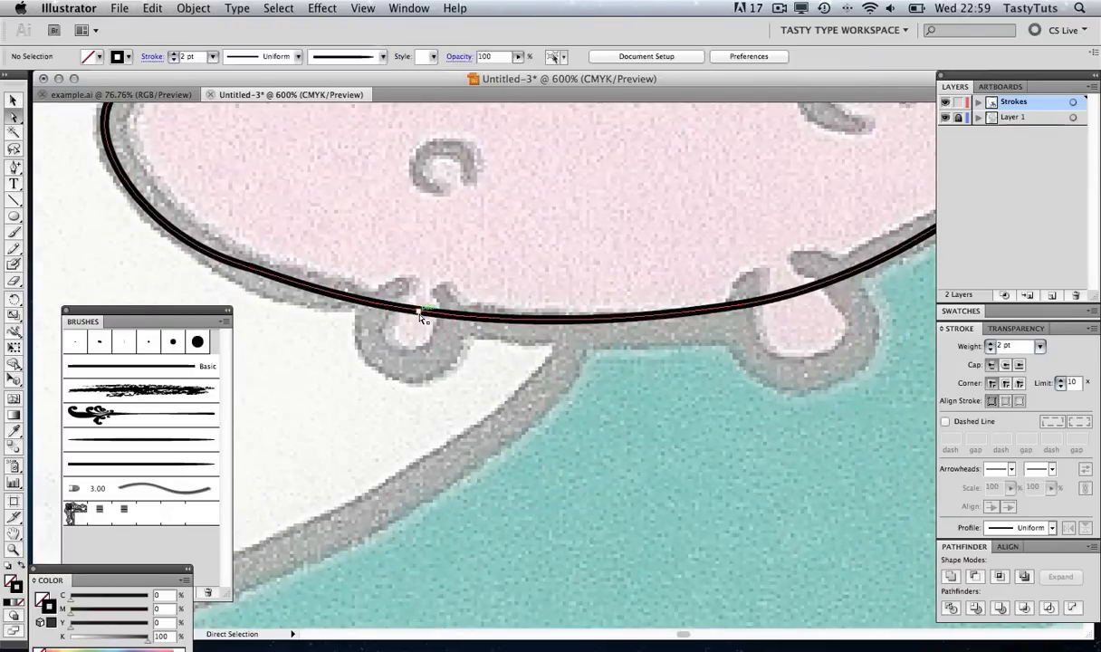
pyautogui.click(423, 314)
pyautogui.press('Delete')
# Open a gap at the second wart on the tongue's lower edge by adding anchor points and deleting the middle one
pyautogui.moveTo(752, 306); pyautogui.dragTo(201, 556)
pyautogui.press('+')
pyautogui.click(531, 350)
pyautogui.click(531, 349)
pyautogui.press('a')
pyautogui.click(492, 360)
pyautogui.press('Delete')
# Break the lower outline at the large pointed wart below the jaw by adding anchor points and deleting the middle one
pyautogui.press('p')
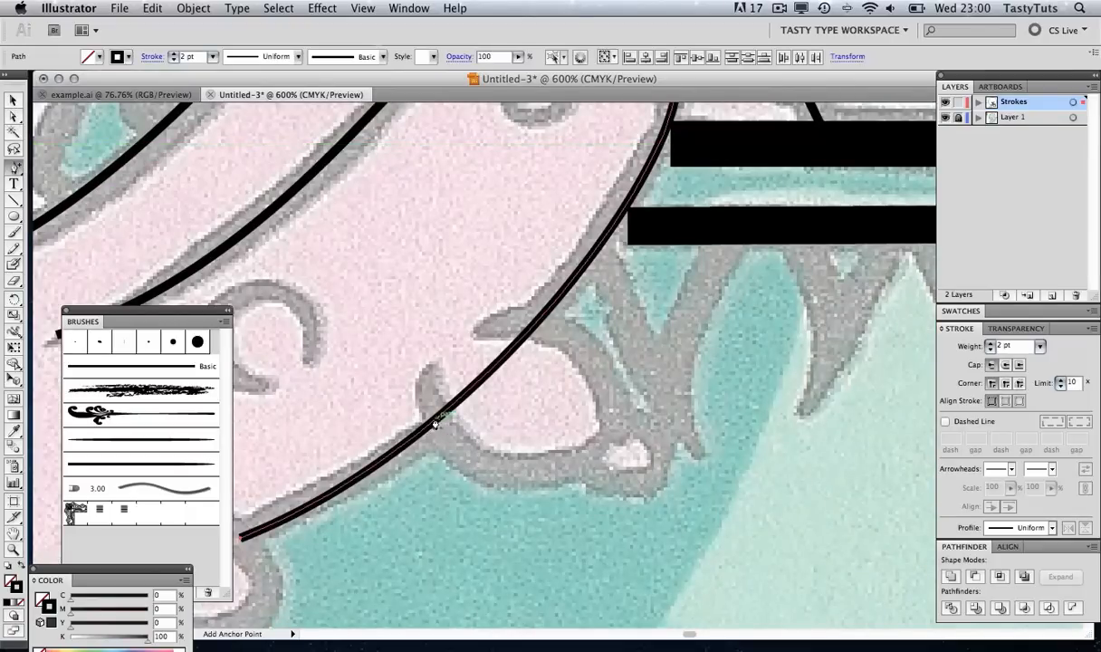
pyautogui.press('a')
pyautogui.click(497, 352)
pyautogui.press('Delete')
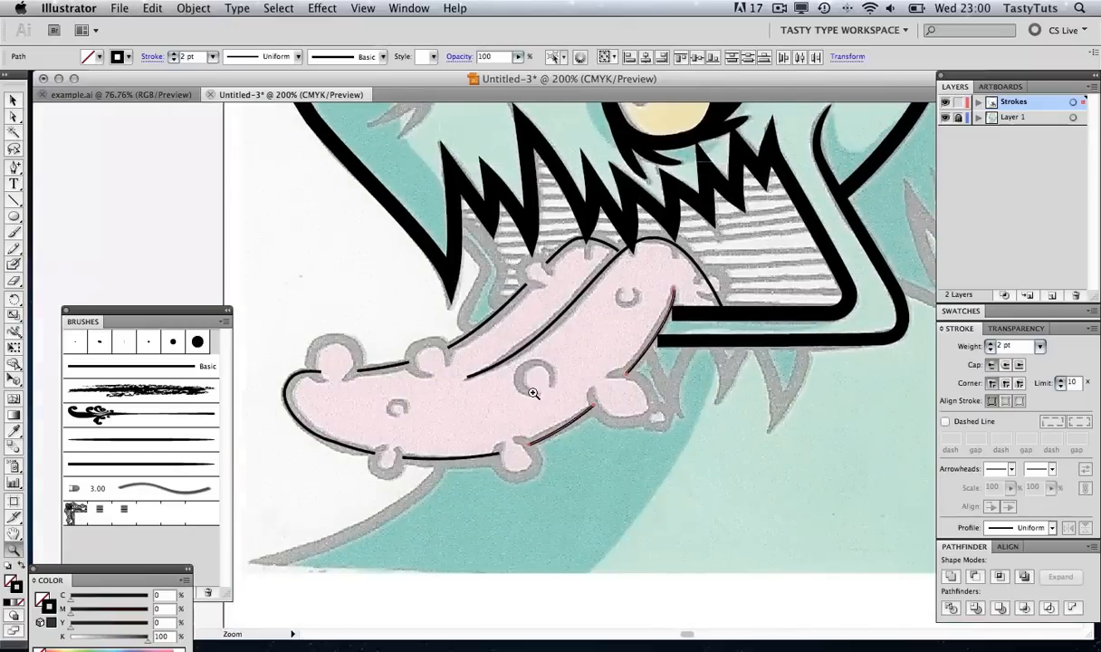
# Set the stroke weight of all the outer tongue outline segments to 9 pt, leaving out the long inner curve
pyautogui.press('v')
pyautogui.click(550, 519)
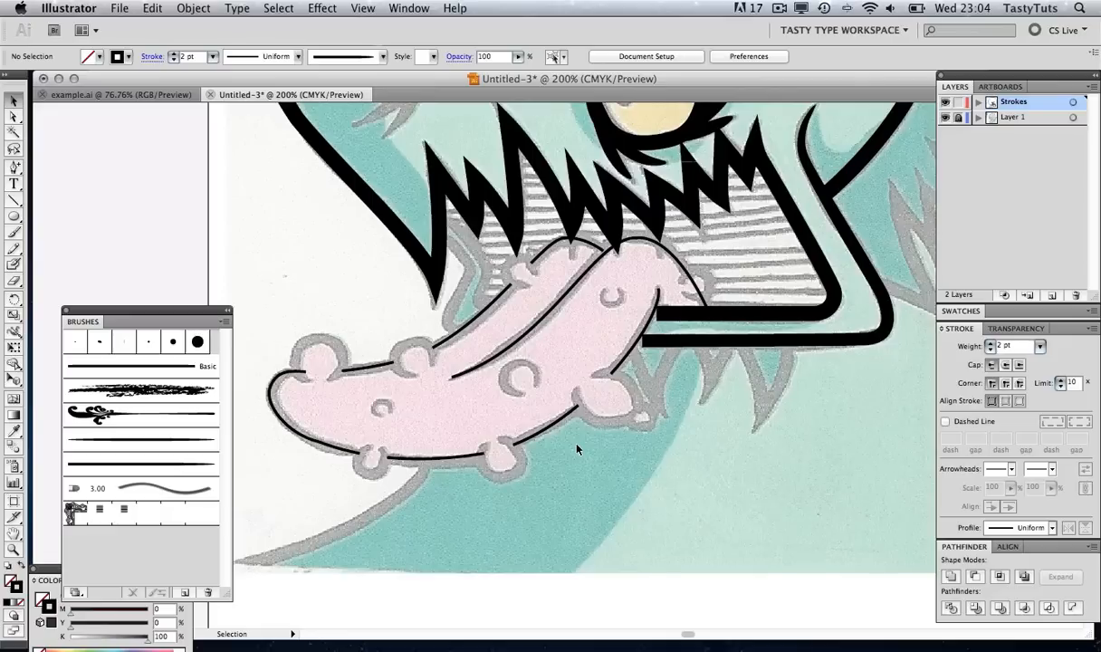
pyautogui.click(616, 369)
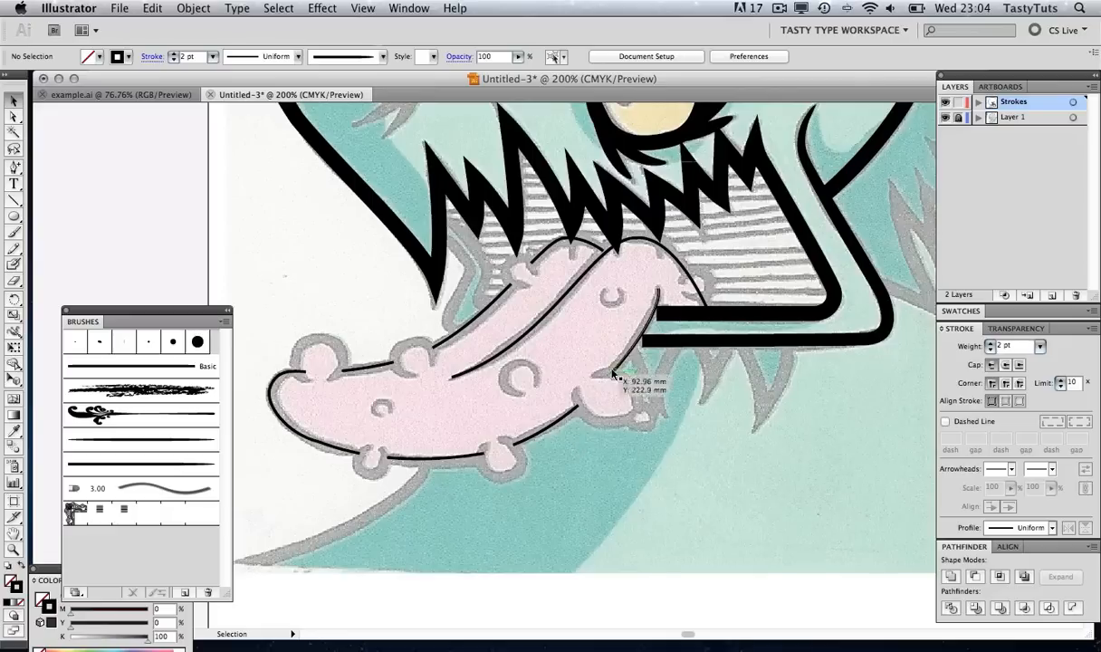
pyautogui.click(561, 418)
pyautogui.click(443, 460)
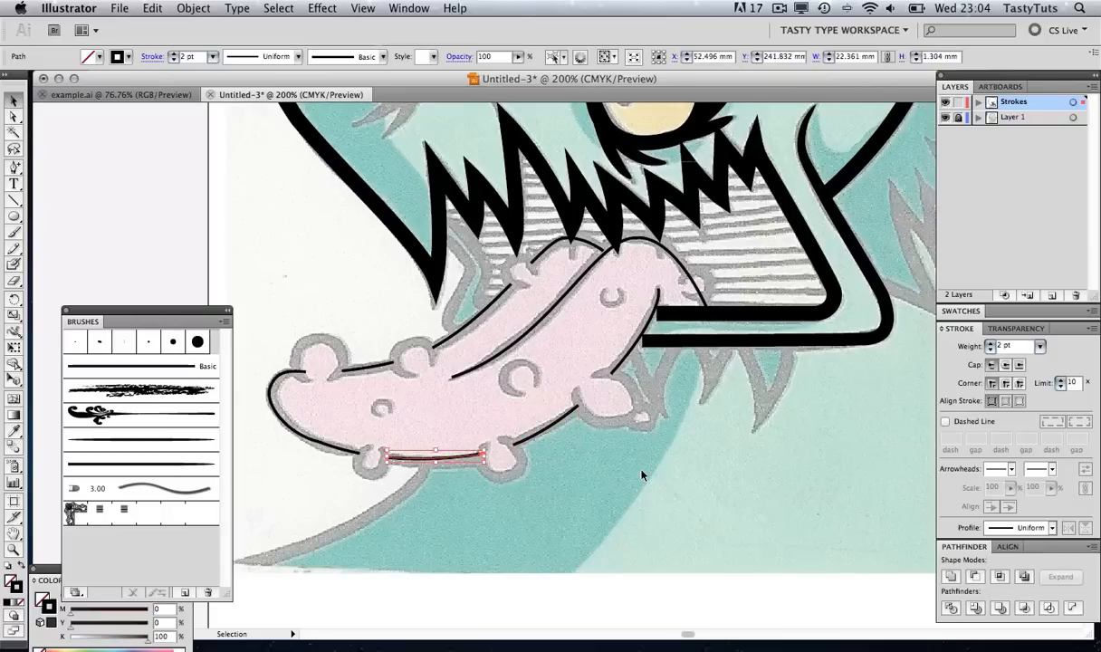
pyautogui.keyDown('shift'); pyautogui.click(632, 360); pyautogui.keyUp('shift')
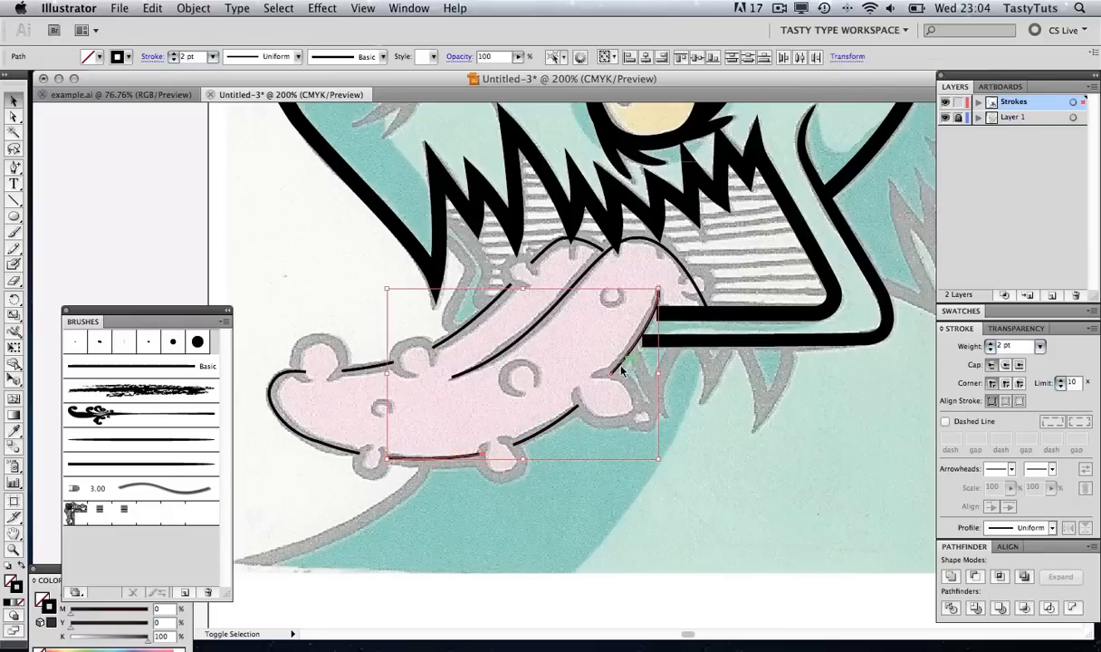
pyautogui.keyDown('shift'); pyautogui.click(562, 418); pyautogui.keyUp('shift')
pyautogui.keyDown('shift'); pyautogui.click(279, 412); pyautogui.keyUp('shift')
pyautogui.keyDown('shift'); pyautogui.click(369, 371); pyautogui.keyUp('shift')
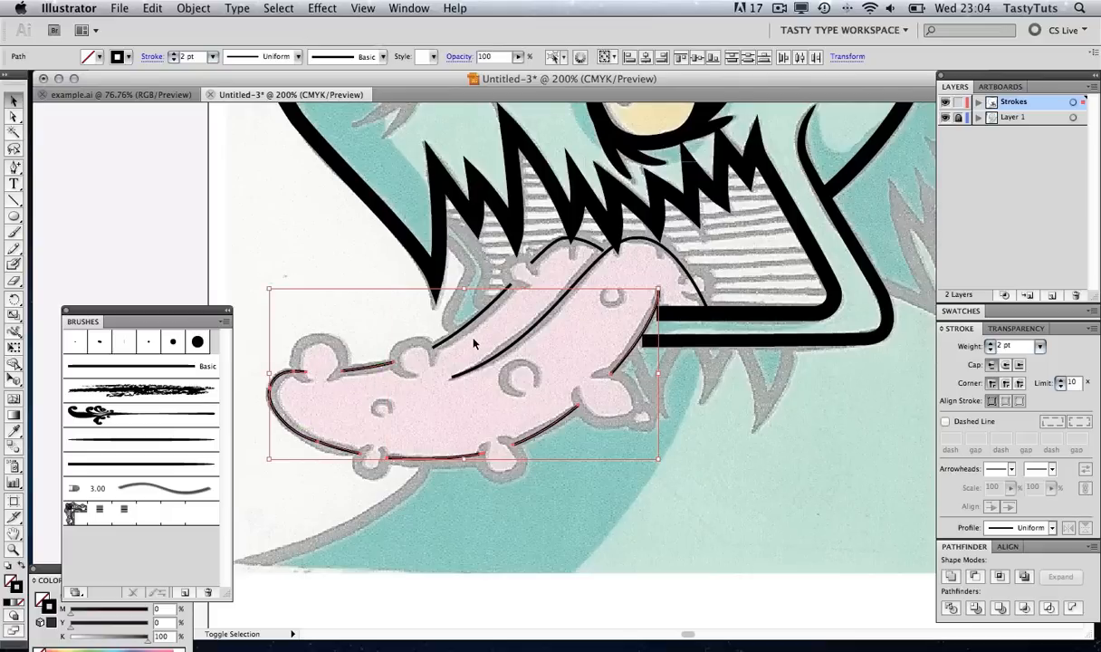
pyautogui.keyDown('shift'); pyautogui.click(466, 322); pyautogui.keyUp('shift')
pyautogui.keyDown('shift'); pyautogui.click(549, 257); pyautogui.keyUp('shift')
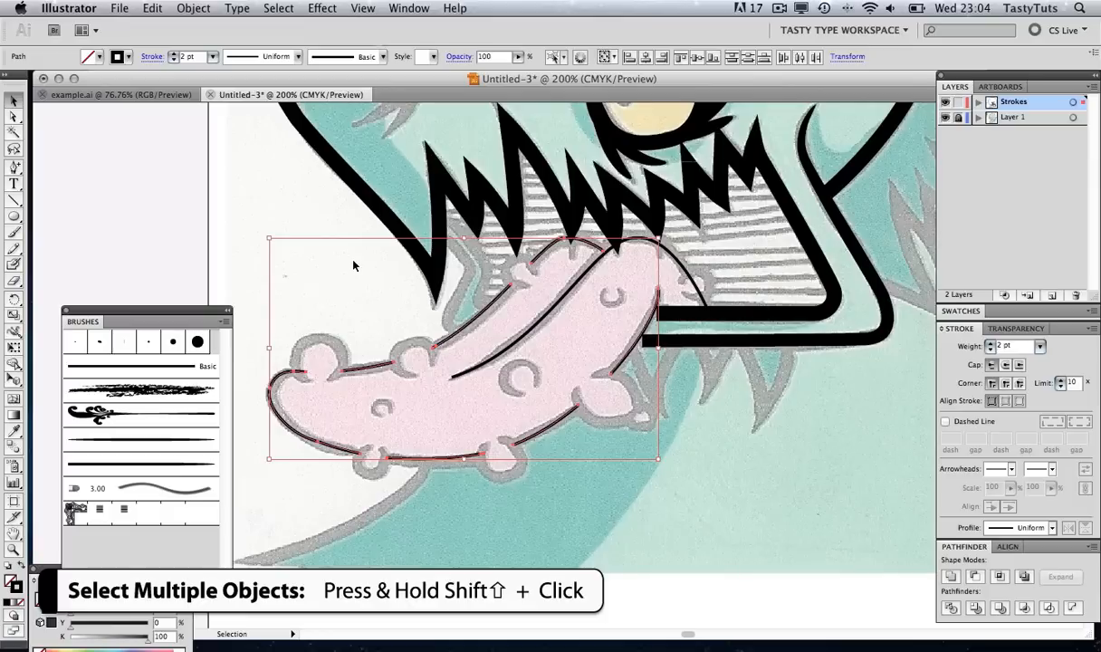
pyautogui.click(992, 344)
pyautogui.click(991, 344)
pyautogui.click(992, 344)
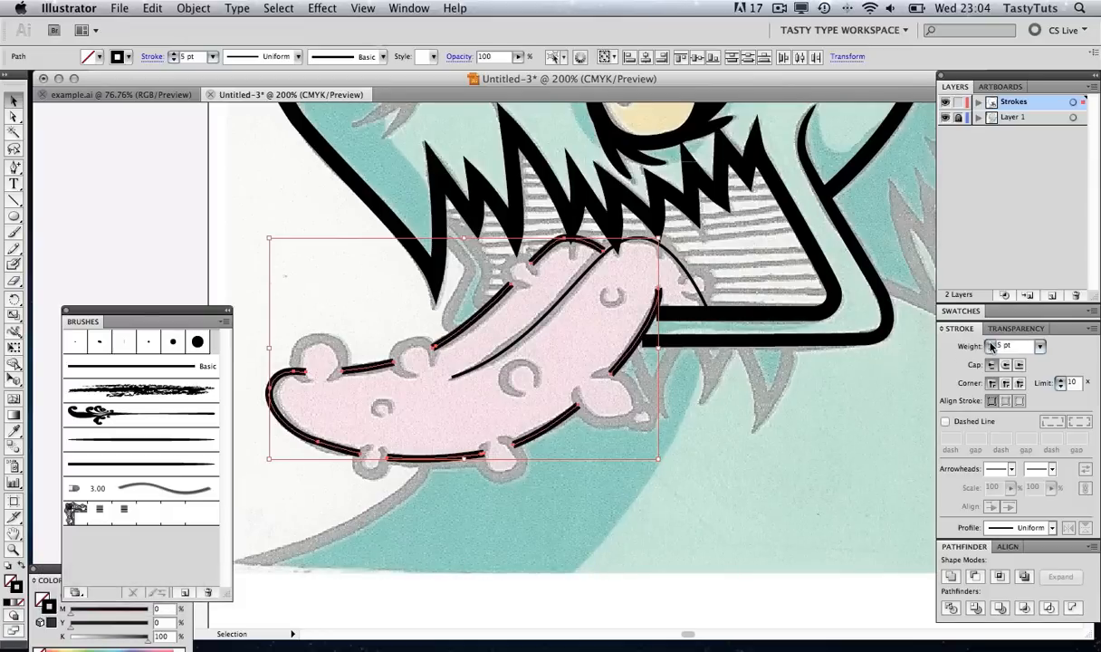
pyautogui.click(992, 344)
pyautogui.click(991, 344)
pyautogui.click(991, 344)
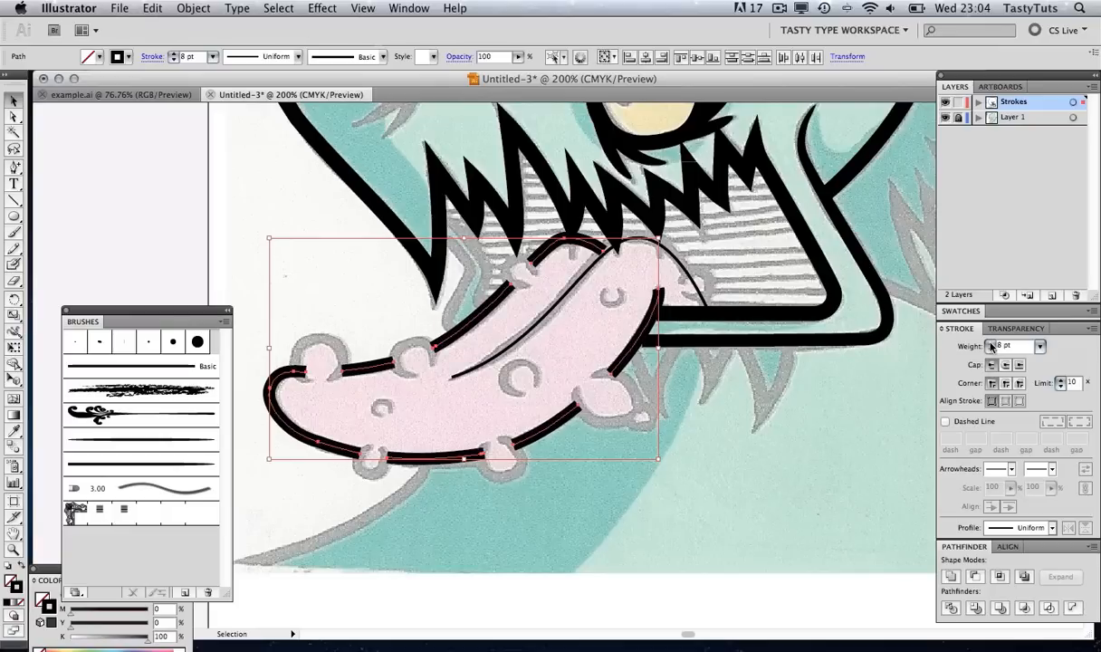
pyautogui.click(991, 344)
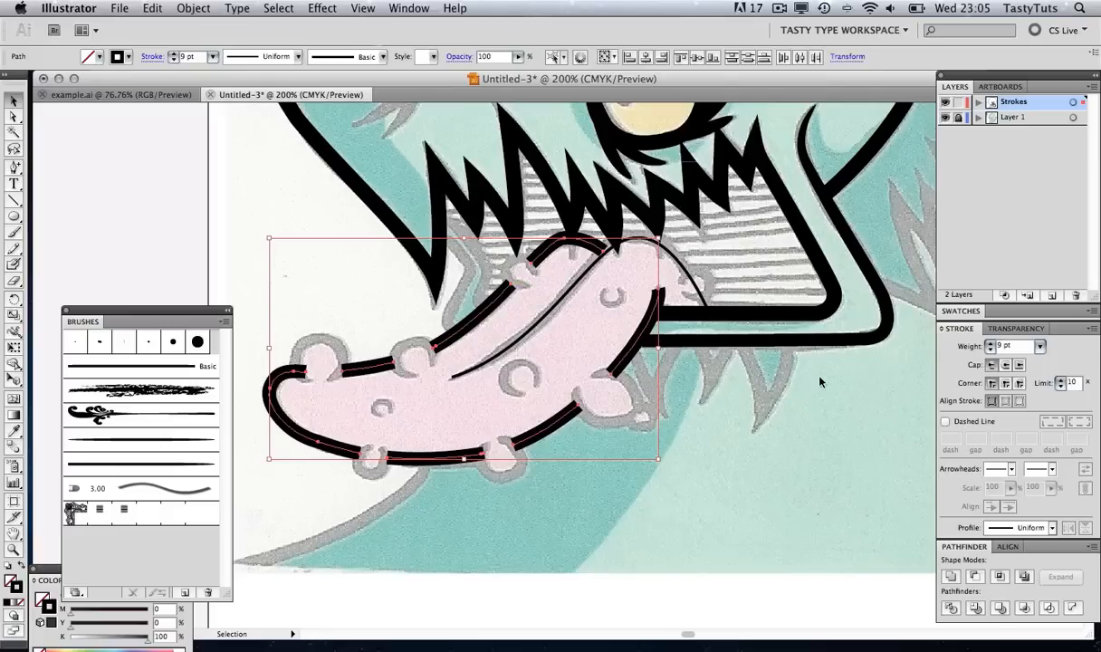
# Apply the art brush that tapers at one end to the tongue segment beside the jaw, trying stroke weights of 3, 2.5 and 1 pt
pyautogui.click(778, 355)
pyautogui.click(656, 313)
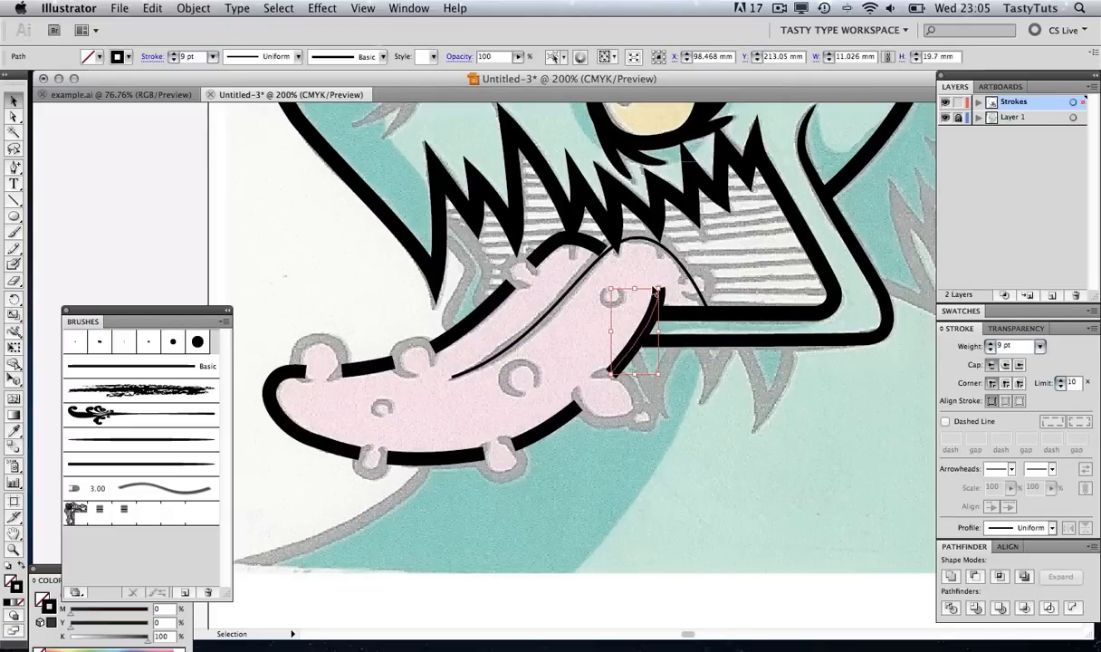
pyautogui.click(131, 467)
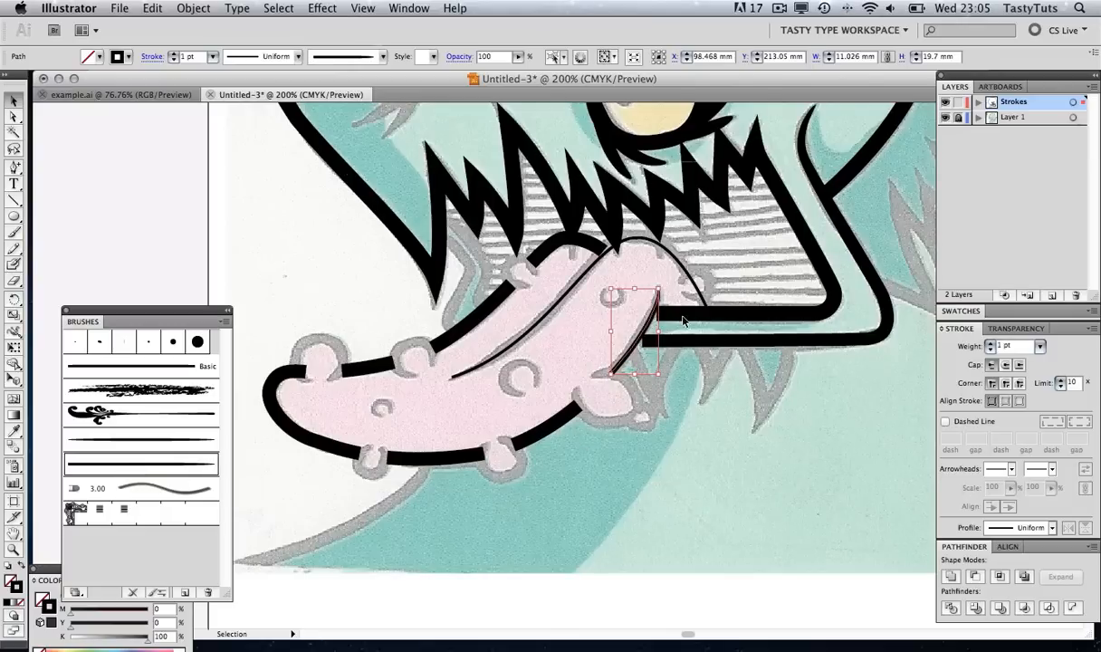
pyautogui.click(992, 344)
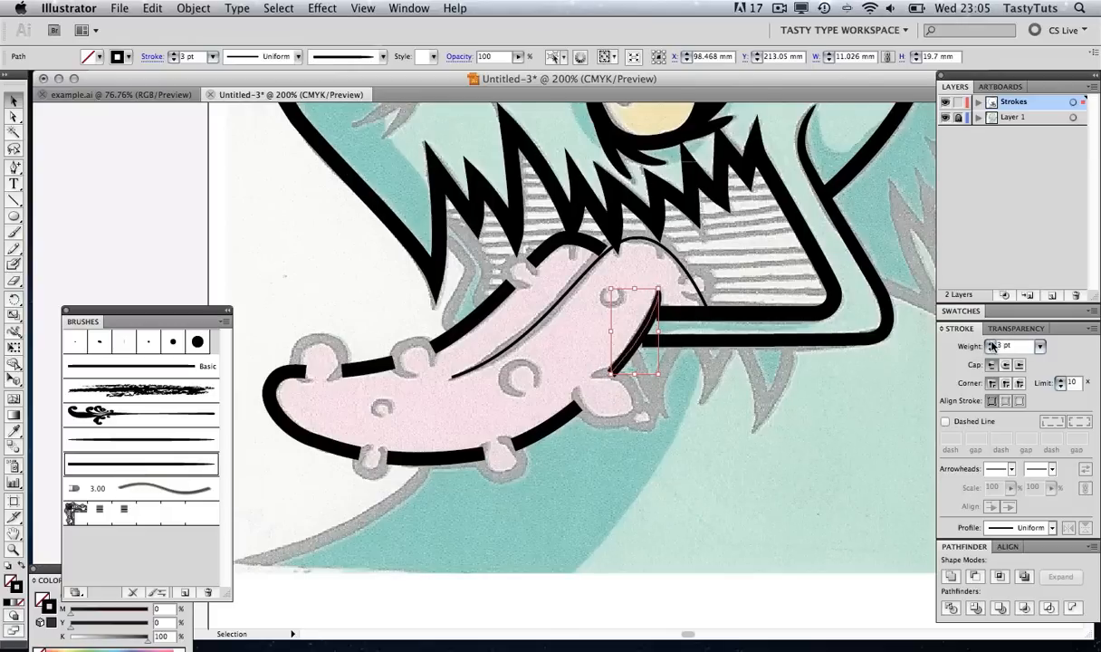
pyautogui.moveTo(1014, 347); pyautogui.dragTo(973, 344)
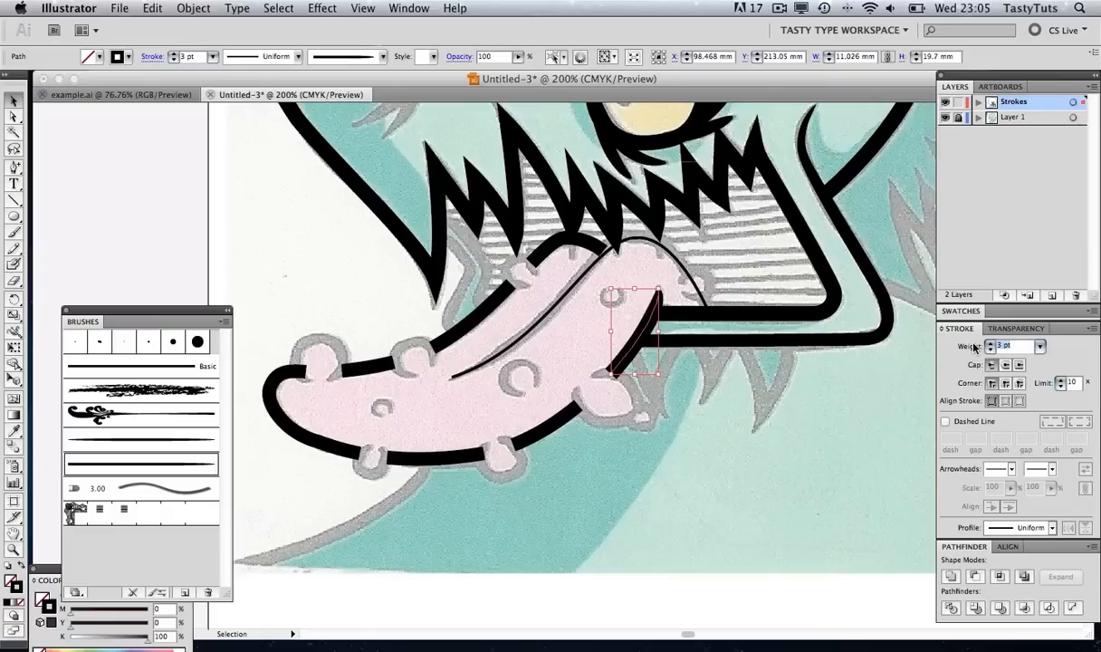
pyautogui.write('2.5')
pyautogui.press('Return')
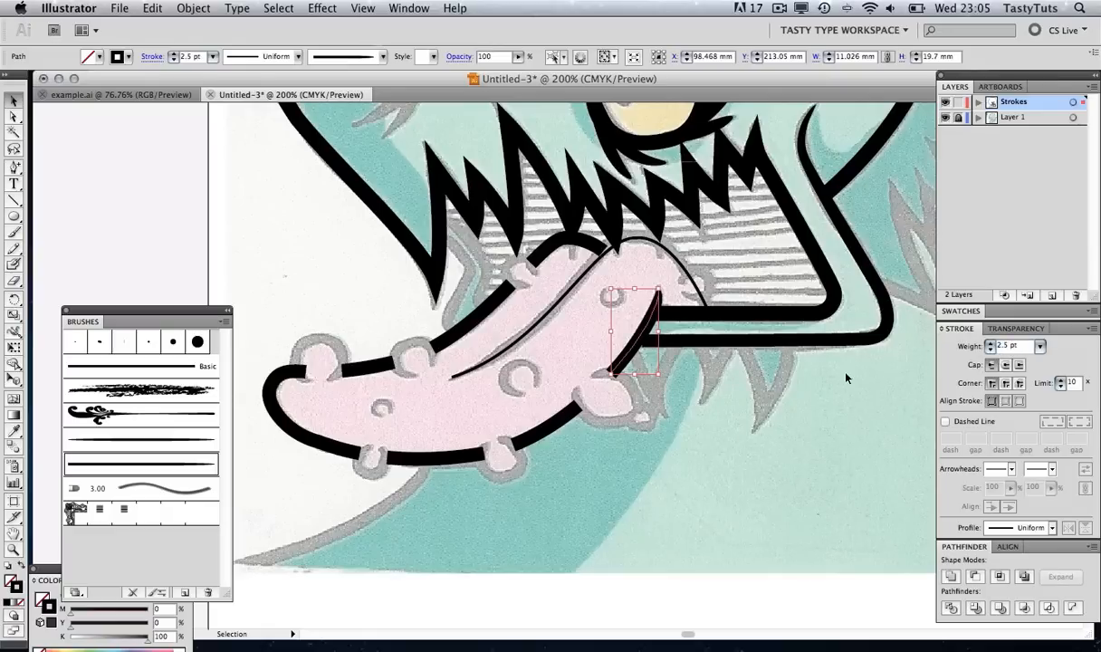
pyautogui.click(990, 350)
pyautogui.click(991, 351)
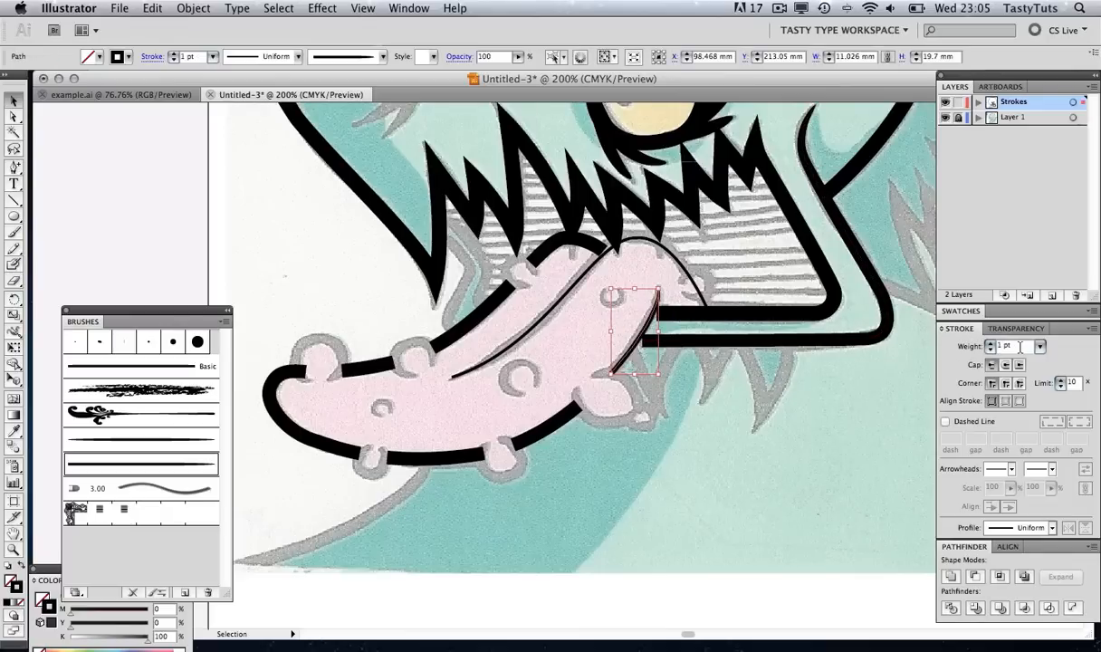
pyautogui.click(1020, 346)
pyautogui.click(748, 363)
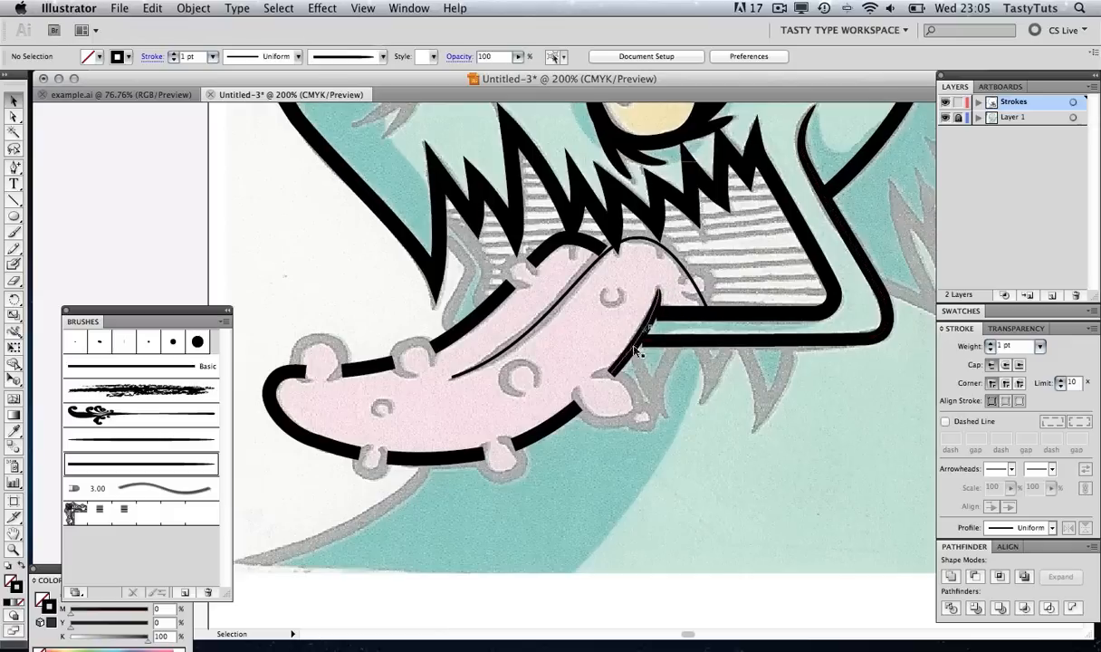
# Apply the same one-end tapered brush to the tongue's long inner curve and set its stroke weight to 2 pt
pyautogui.moveTo(572, 314); pyautogui.dragTo(569, 297)
pyautogui.click(570, 298)
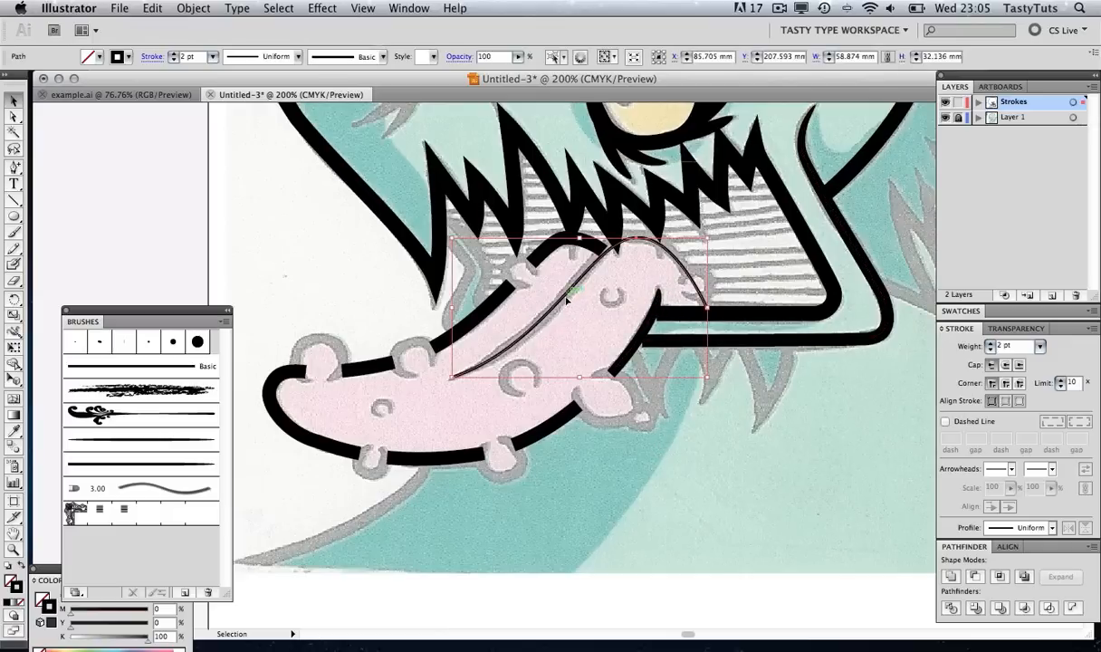
pyautogui.click(123, 465)
pyautogui.click(702, 449)
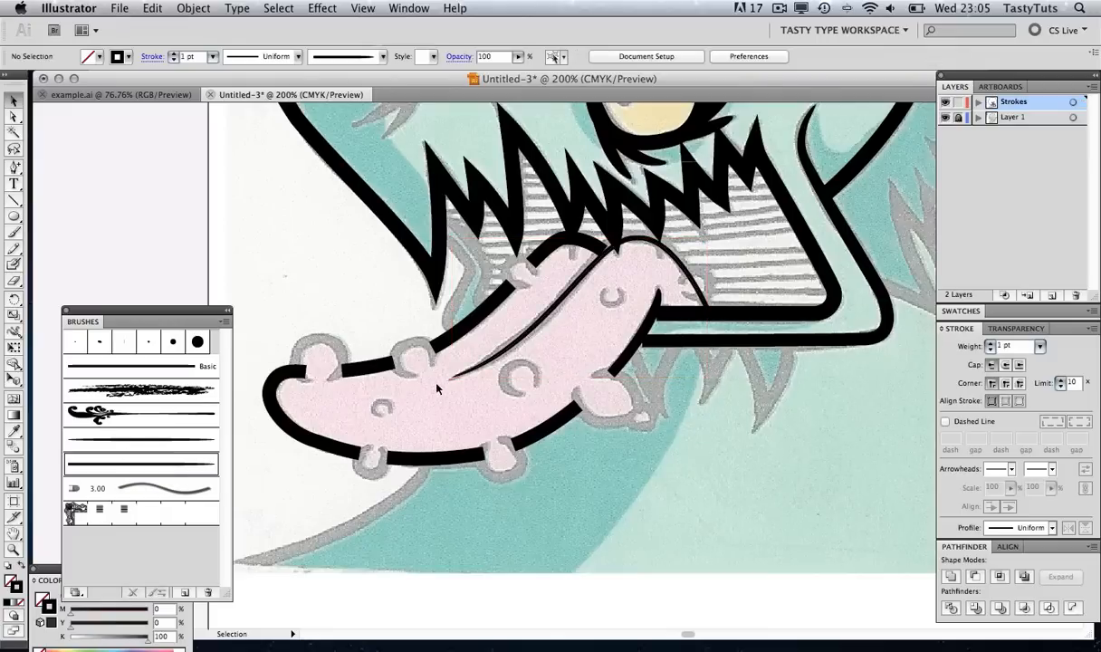
pyautogui.click(533, 330)
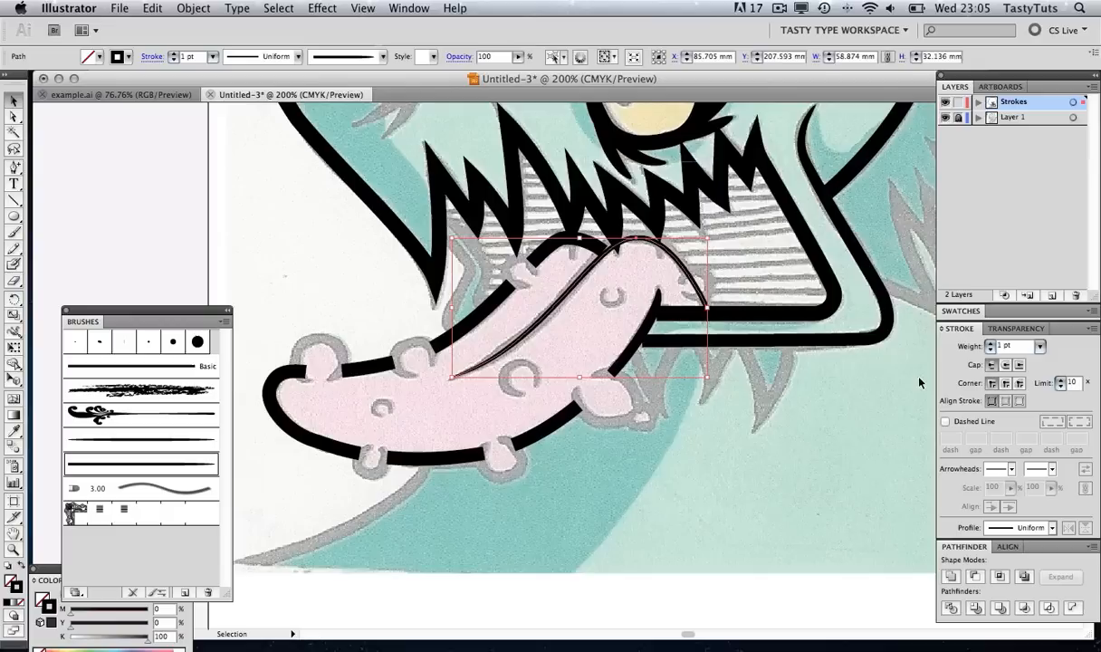
pyautogui.click(990, 344)
pyautogui.click(990, 344)
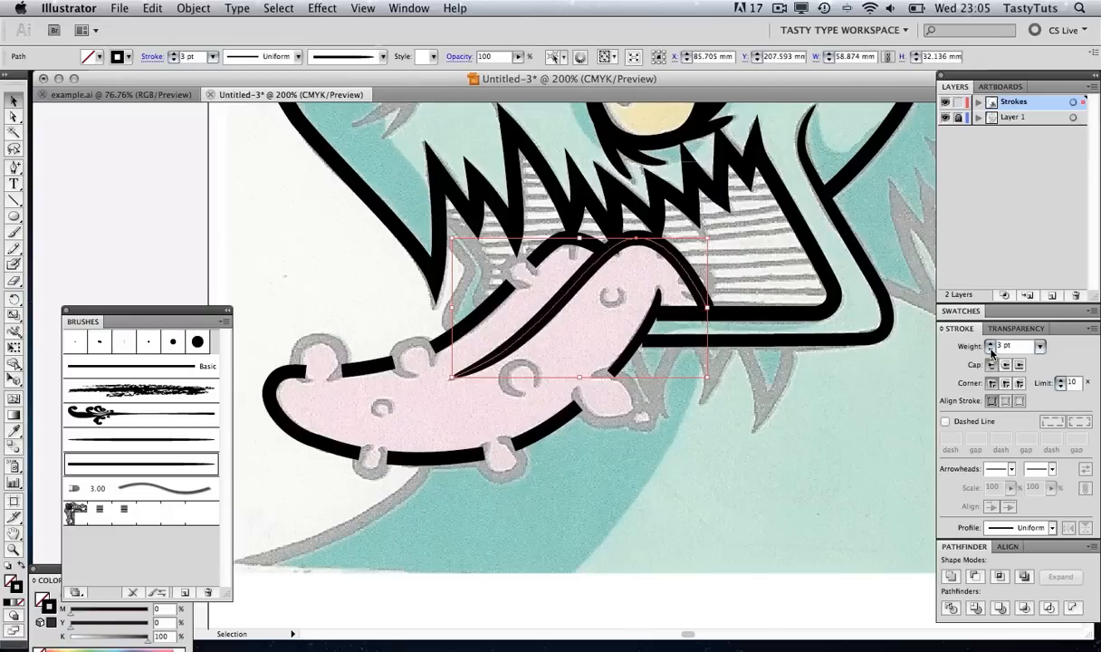
pyautogui.click(991, 349)
pyautogui.click(838, 432)
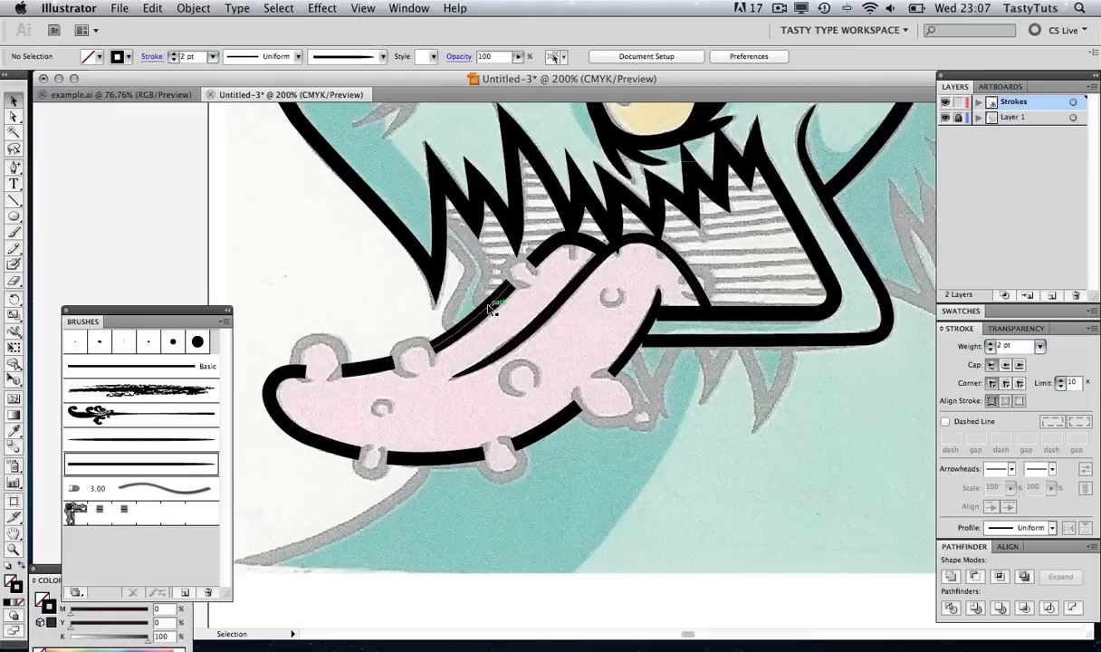
# Trace the large C-shaped mark in the middle of the tongue with an open five-point Pen path of straight segments
pyautogui.press('z')
pyautogui.moveTo(457, 319); pyautogui.dragTo(557, 407)
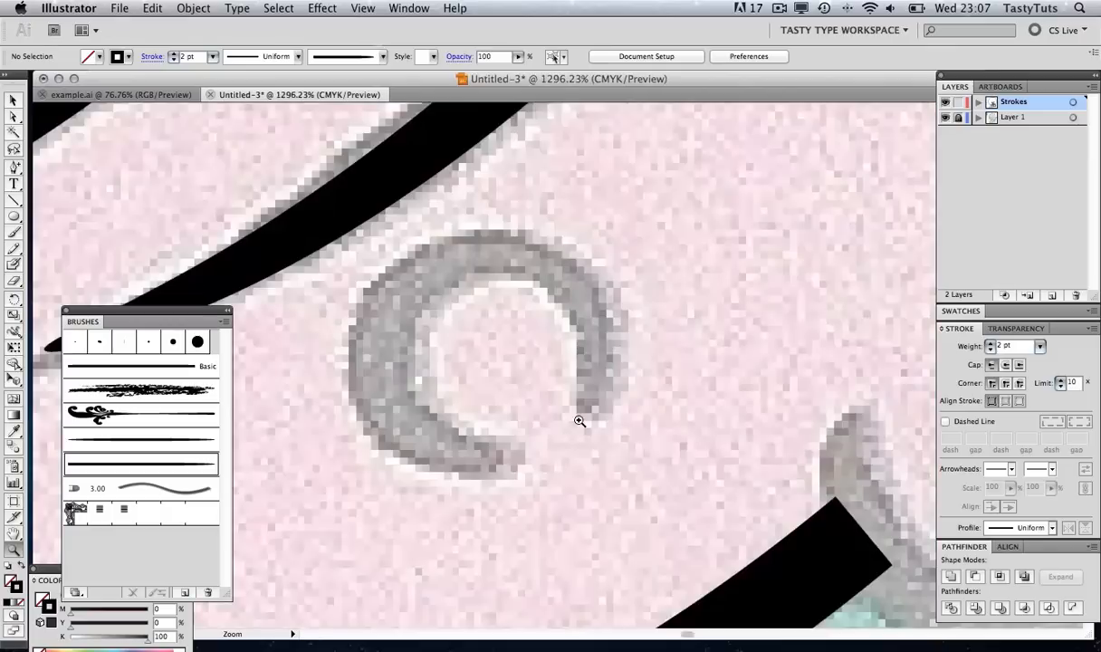
pyautogui.click(14, 167)
pyautogui.click(473, 465)
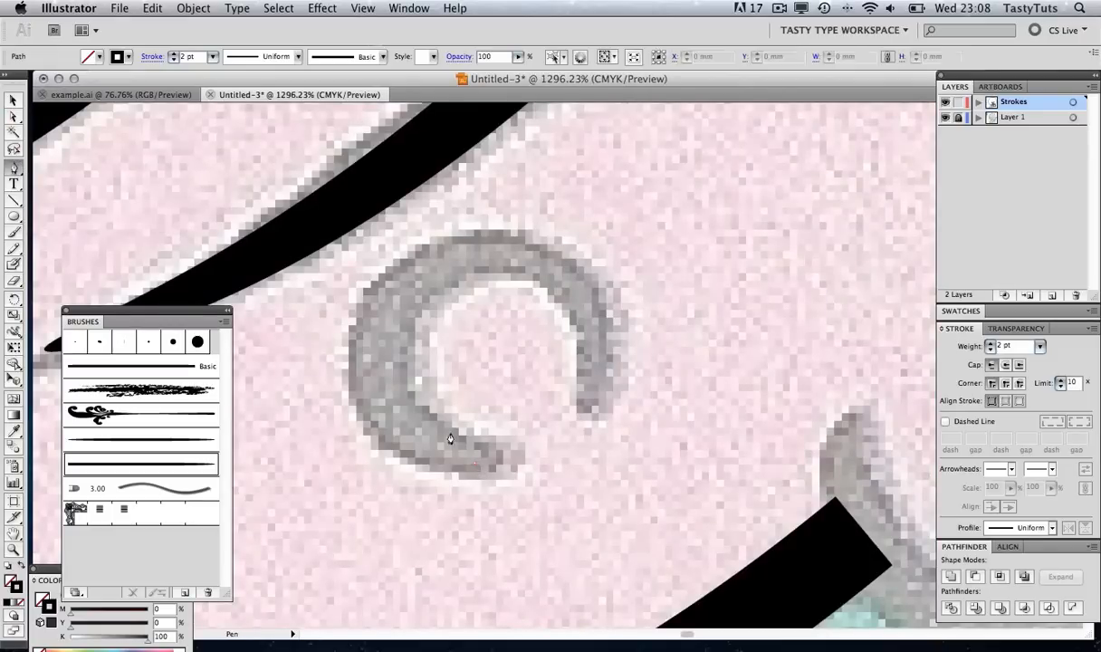
pyautogui.click(373, 382)
pyautogui.click(424, 254)
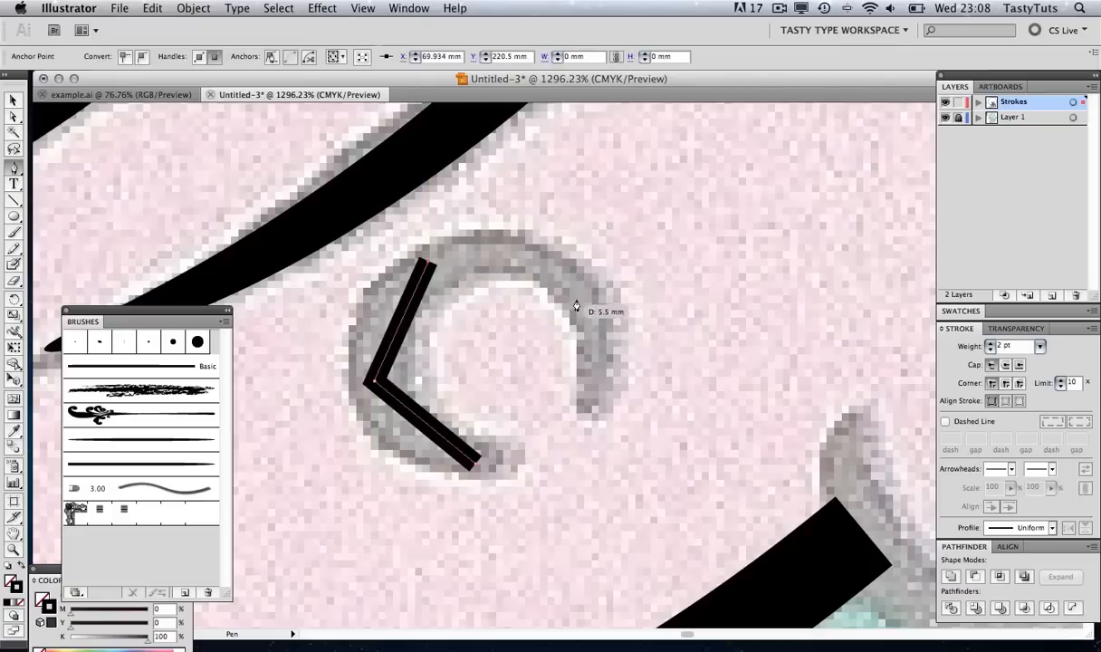
pyautogui.click(577, 284)
pyautogui.click(590, 401)
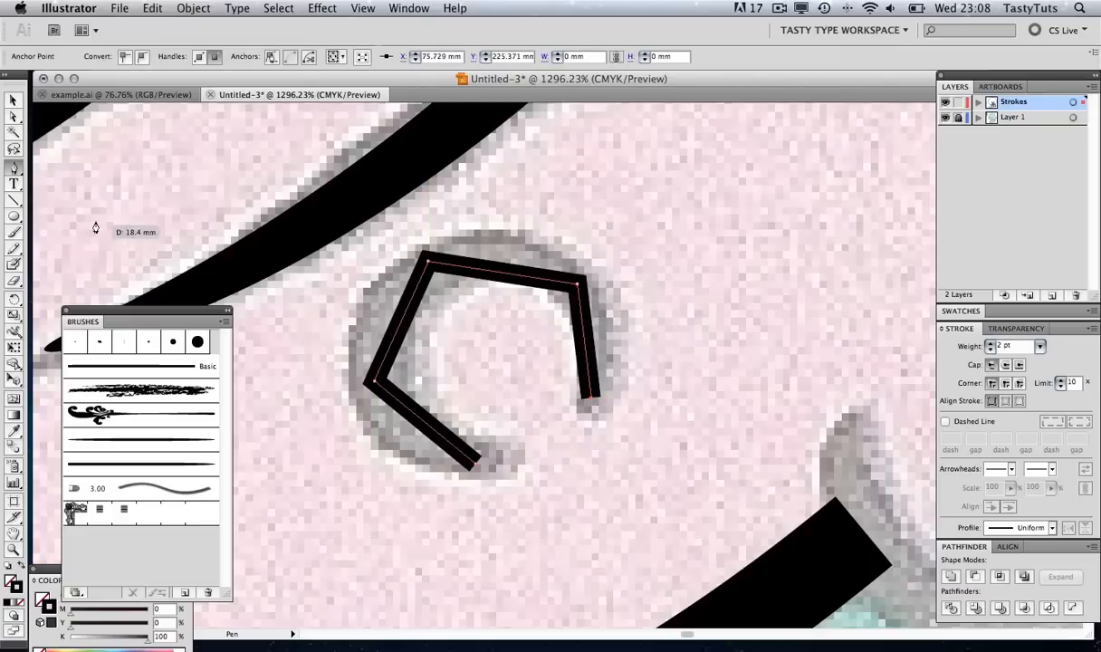
# Convert the path's three middle corner points to smooth ones and adjust their handles to follow the C-shaped mark
pyautogui.moveTo(14, 168)
pyautogui.mouseDown()
pyautogui.moveTo(60, 172)
pyautogui.moveTo(85, 218)
pyautogui.mouseUp()
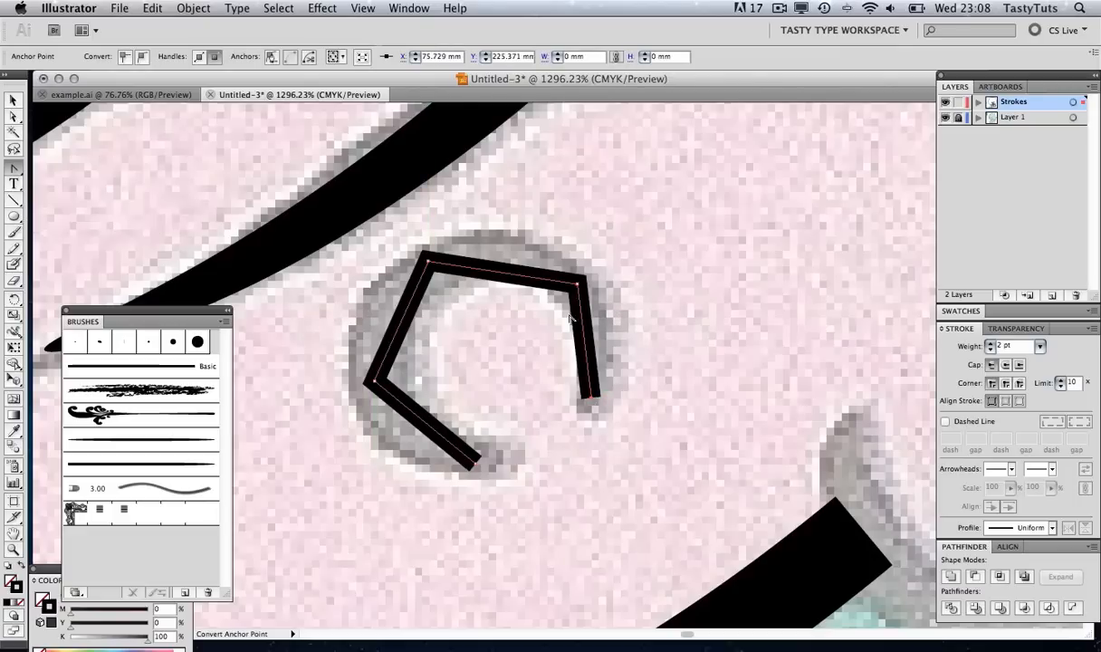
pyautogui.moveTo(577, 284); pyautogui.dragTo(616, 335)
pyautogui.moveTo(427, 261); pyautogui.dragTo(380, 297)
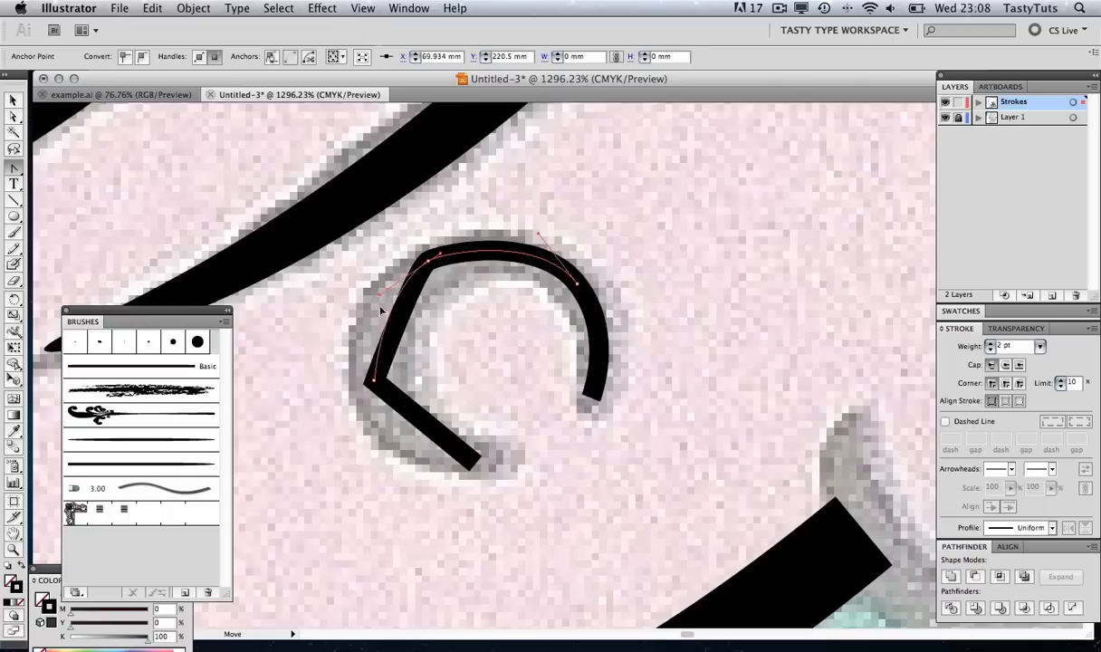
pyautogui.moveTo(391, 416); pyautogui.dragTo(395, 457)
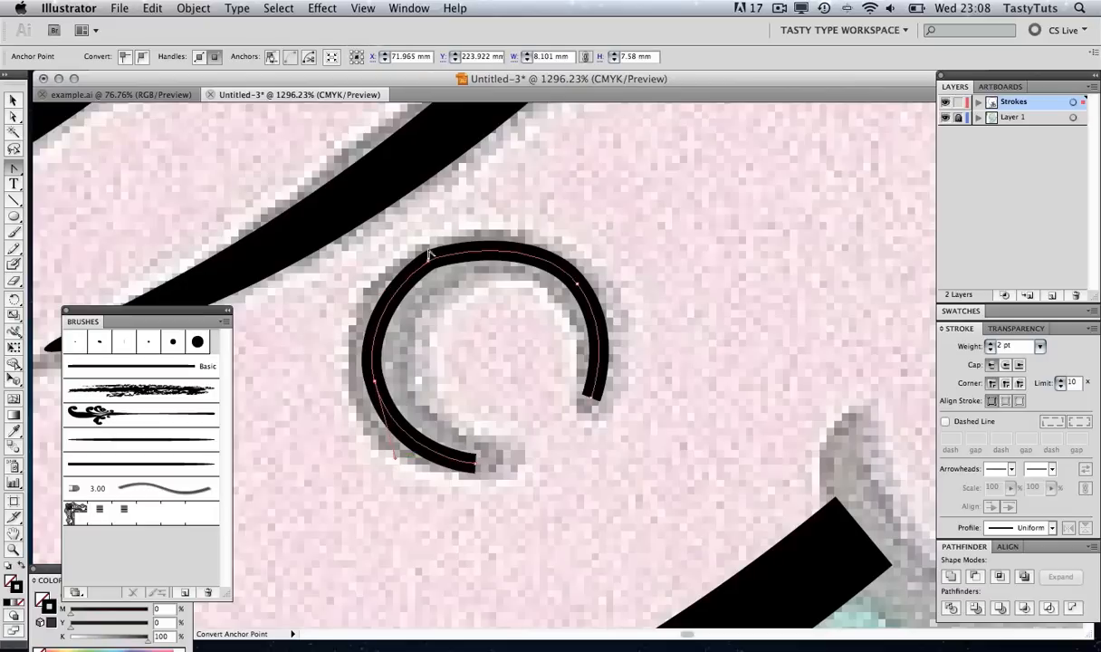
pyautogui.moveTo(430, 256); pyautogui.dragTo(469, 239)
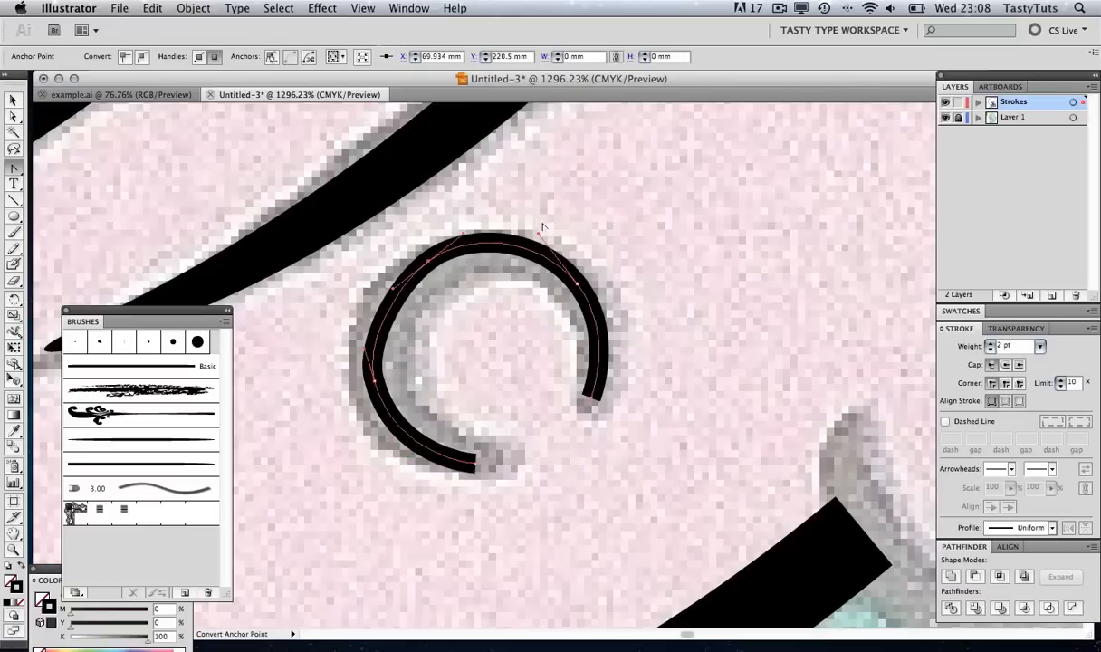
pyautogui.moveTo(393, 288); pyautogui.dragTo(380, 288)
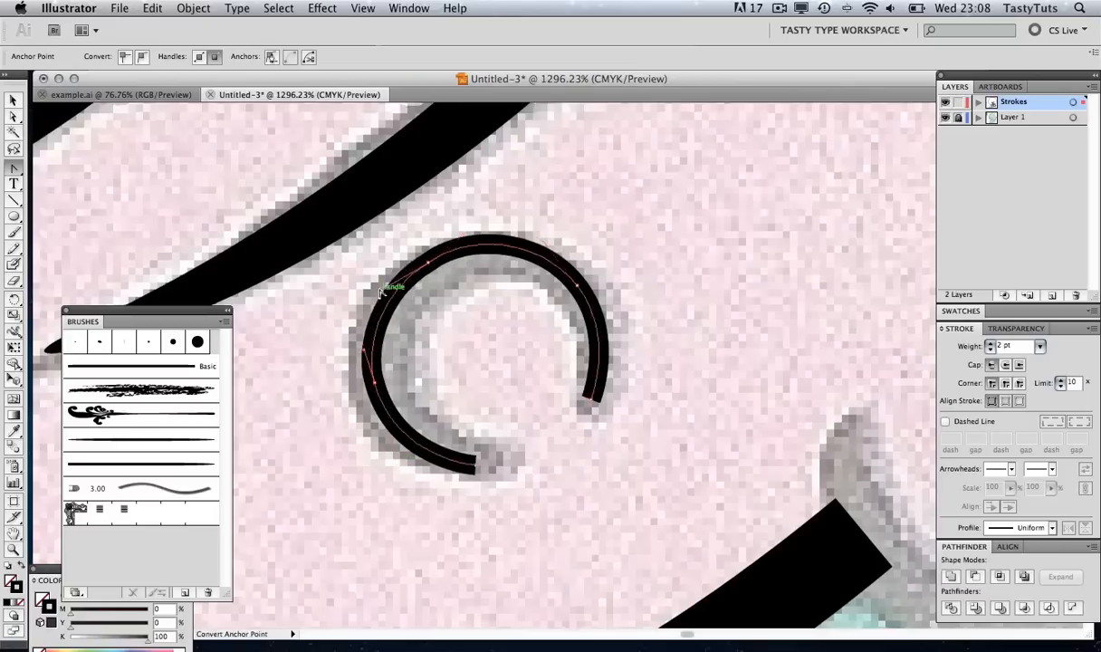
# Apply the art brush tapered at both ends to the C-shaped path and set its stroke weight to 2 pt
pyautogui.scroll(-1, 384, 288)
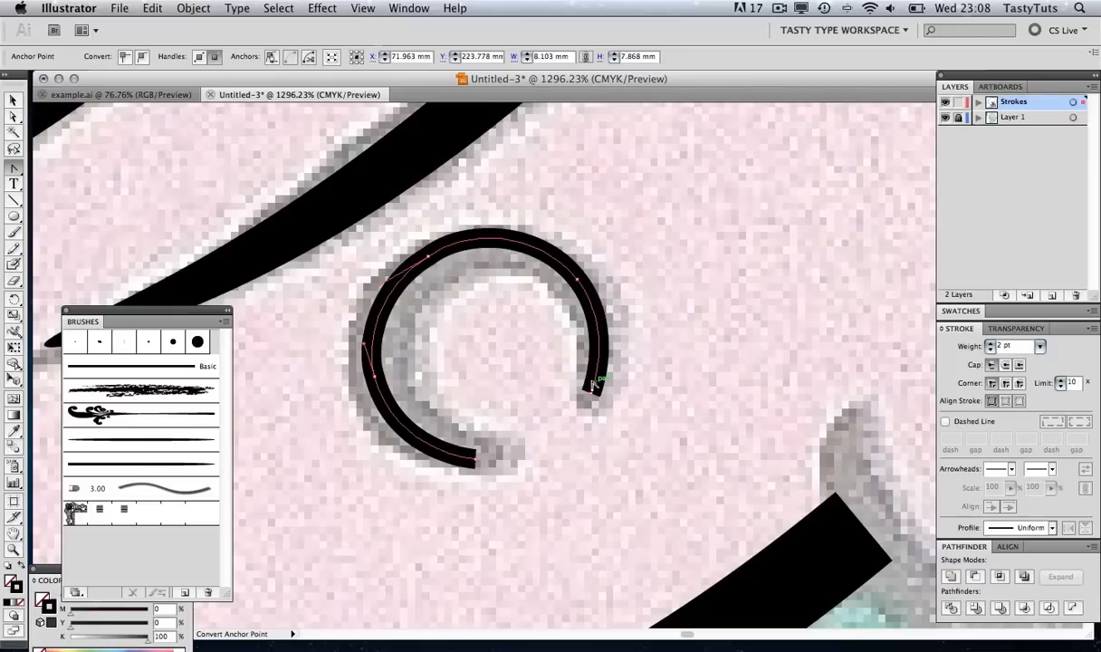
pyautogui.click(158, 439)
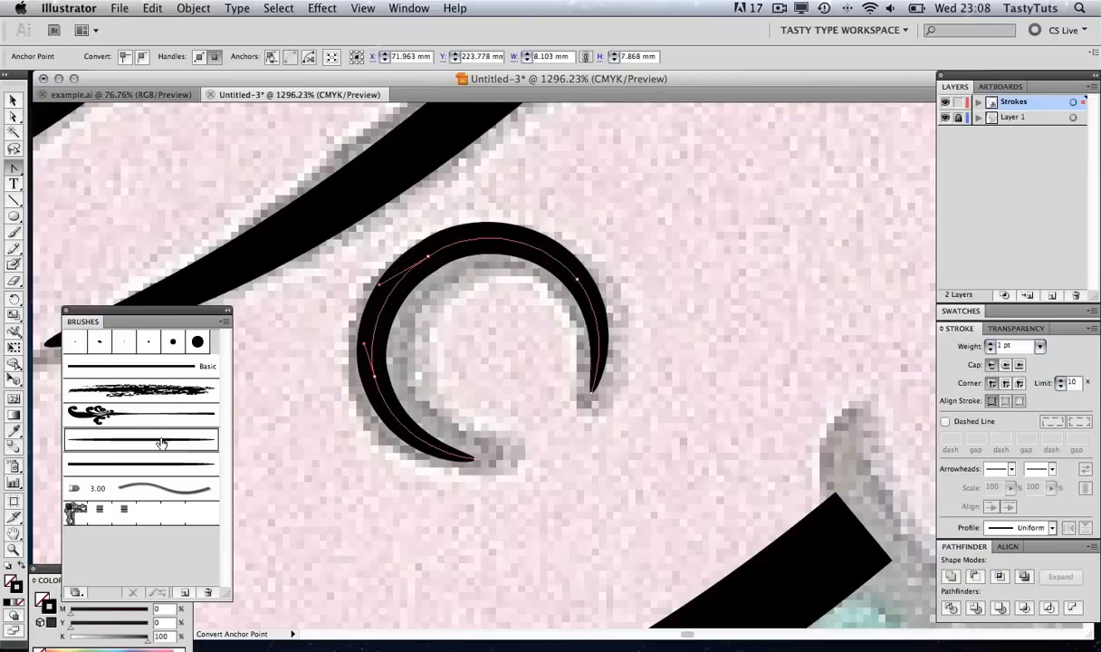
pyautogui.click(990, 345)
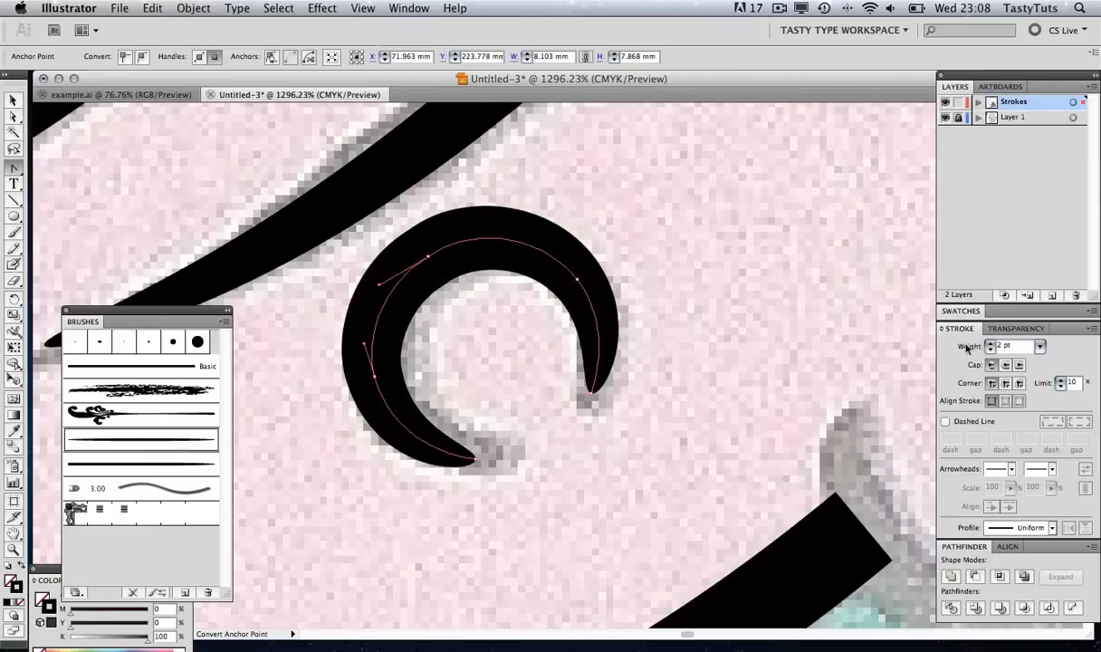
# Extend both end points of the large wart curve inside the tongue to match the sketched tips
pyautogui.click(14, 115)
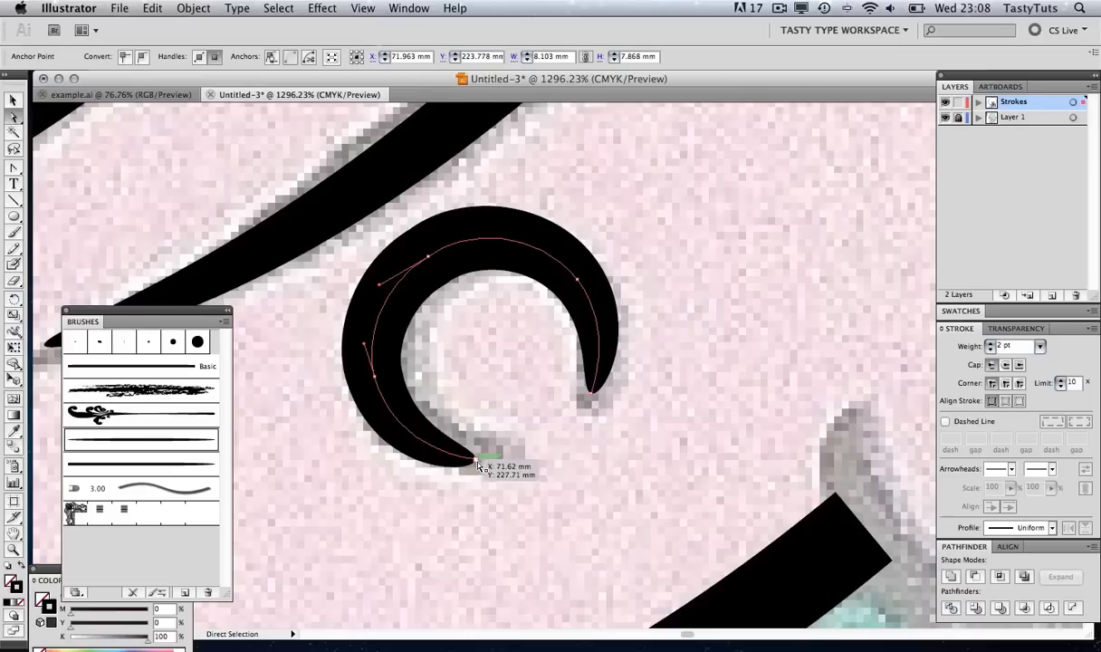
pyautogui.moveTo(474, 459); pyautogui.dragTo(490, 464)
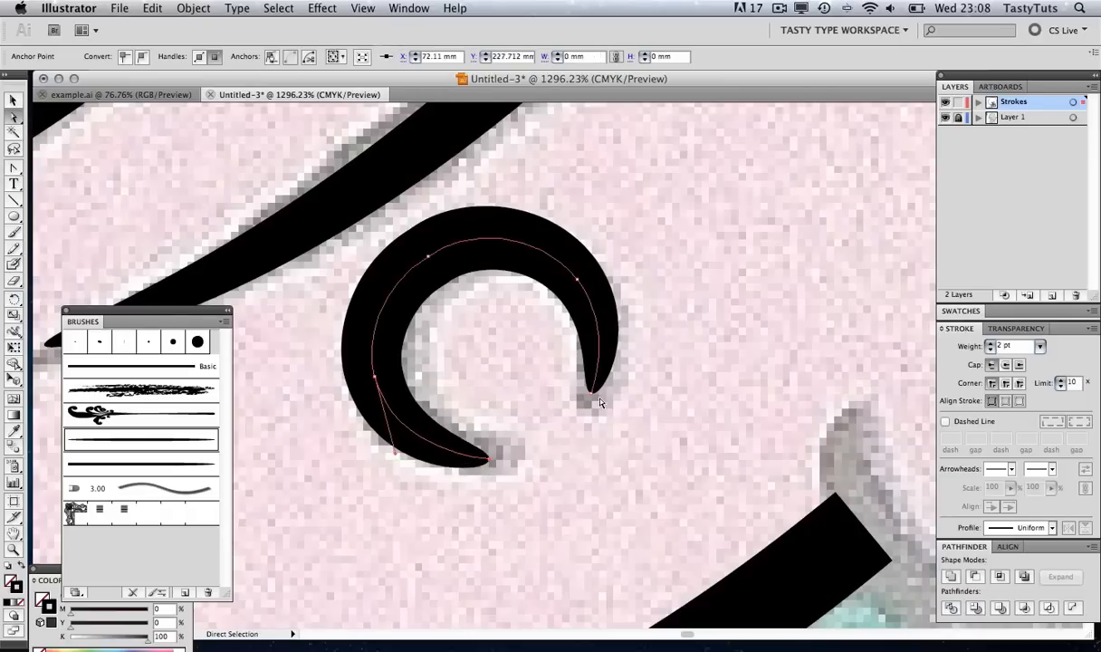
pyautogui.moveTo(589, 391); pyautogui.dragTo(588, 402)
pyautogui.moveTo(488, 459); pyautogui.dragTo(497, 457)
# Set the stroke weight of the large wart curve to 1.5 pt
pyautogui.press('z')
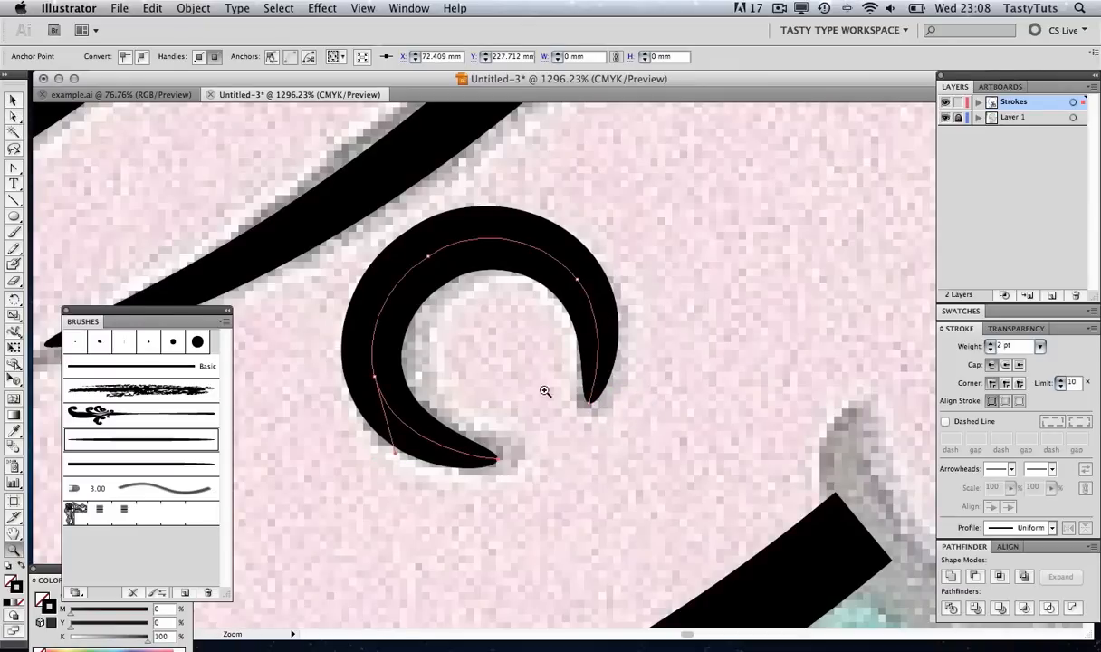
pyautogui.keyDown('alt'); pyautogui.click(546, 384); pyautogui.keyUp('alt')
pyautogui.keyDown('alt'); pyautogui.click(548, 383); pyautogui.keyUp('alt')
pyautogui.keyDown('alt'); pyautogui.click(551, 378); pyautogui.keyUp('alt')
pyautogui.keyDown('alt'); pyautogui.click(555, 372); pyautogui.keyUp('alt')
pyautogui.keyDown('alt'); pyautogui.click(558, 369); pyautogui.keyUp('alt')
pyautogui.keyDown('alt'); pyautogui.click(558, 372); pyautogui.keyUp('alt')
pyautogui.keyDown('alt'); pyautogui.click(558, 375); pyautogui.keyUp('alt')
pyautogui.click(559, 360)
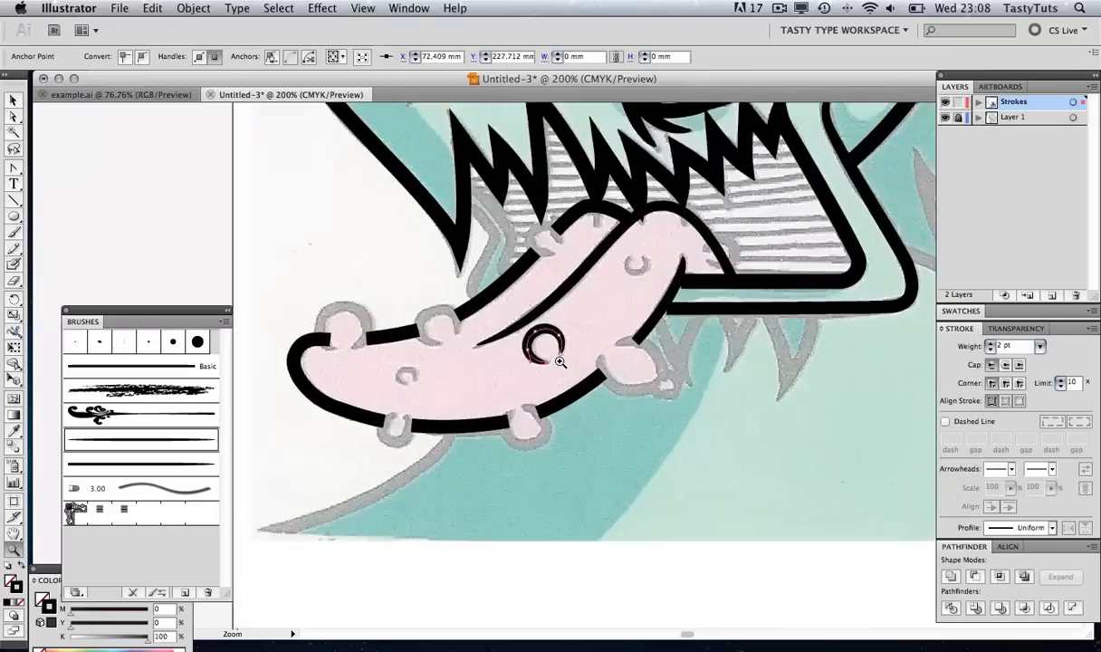
pyautogui.click(561, 361)
pyautogui.press('v')
pyautogui.click(532, 341)
pyautogui.click(533, 340)
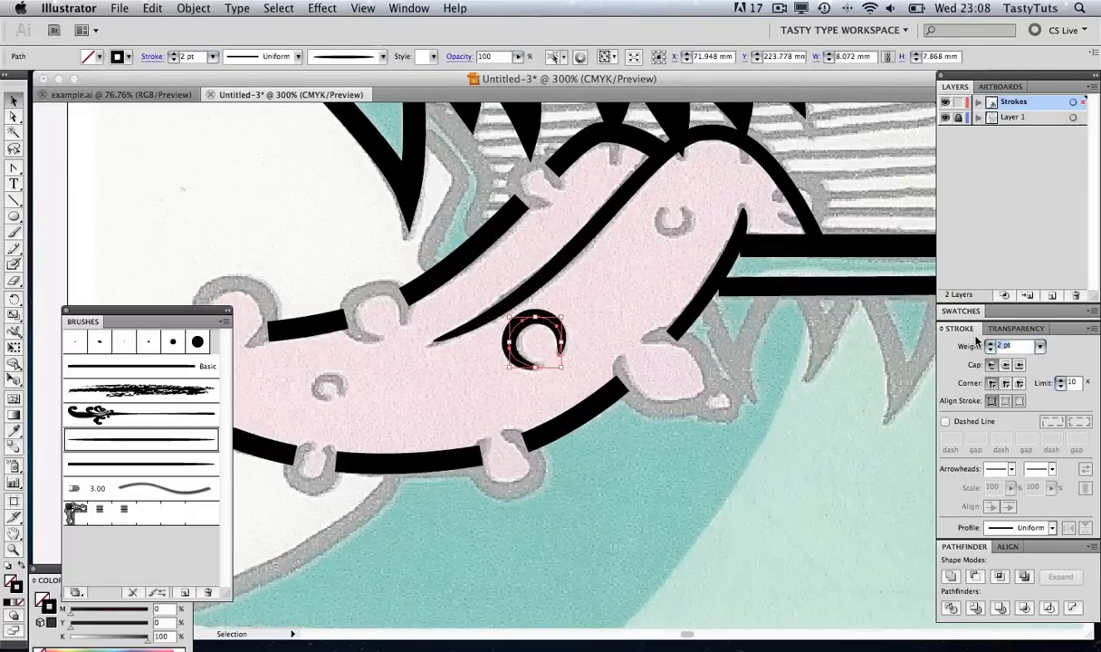
pyautogui.write('1.5')
pyautogui.press('Return')
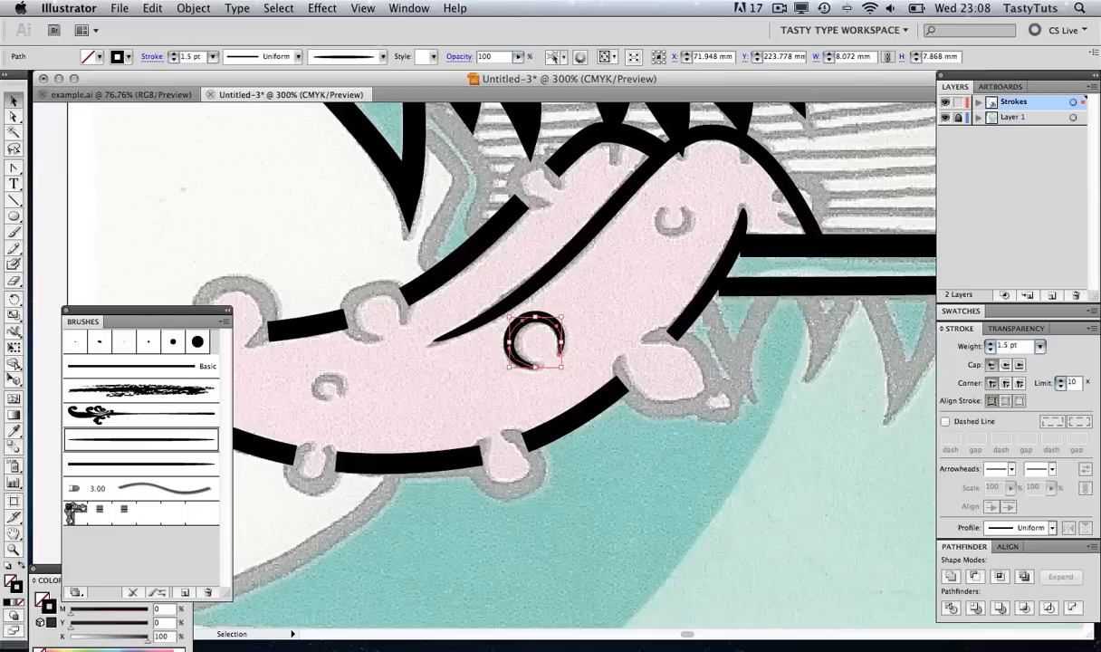
pyautogui.click(622, 301)
# Duplicate the large wart curve onto the nearest sketched bump on the tongue's upper edge
pyautogui.hscroll(-8, 634, 303)
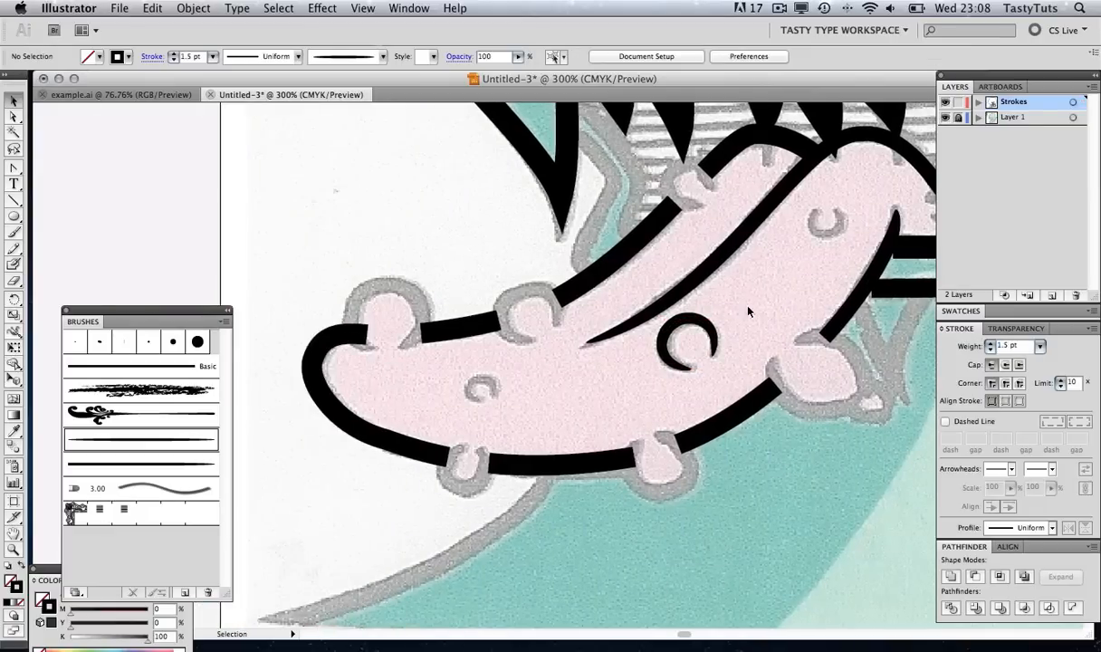
pyautogui.click(696, 315)
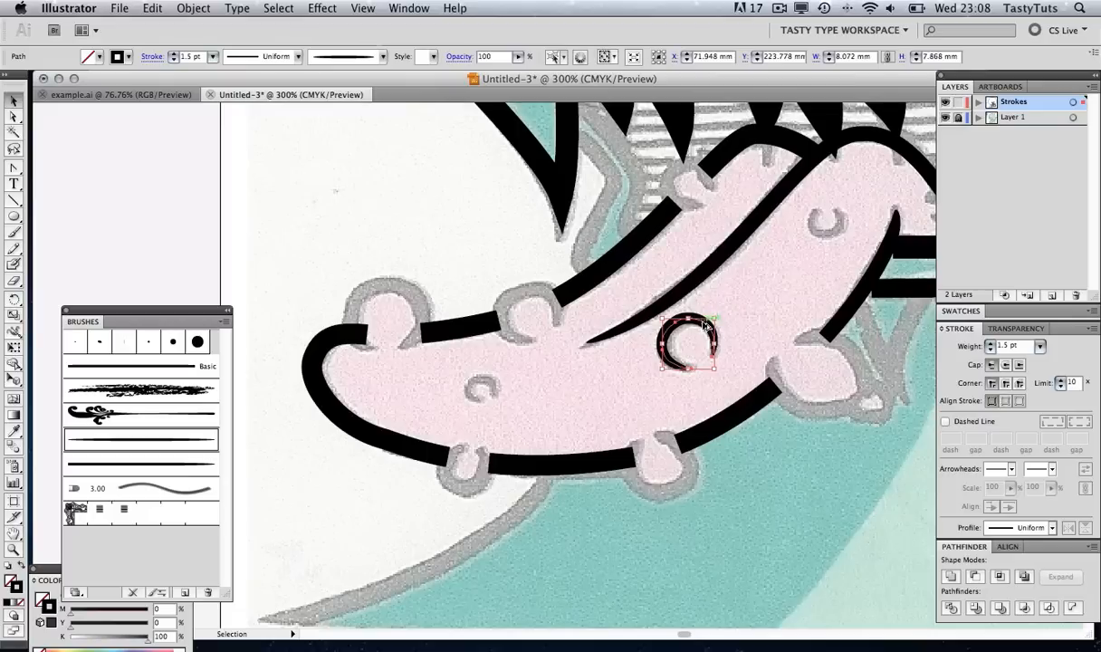
pyautogui.moveTo(705, 326); pyautogui.dragTo(540, 293)
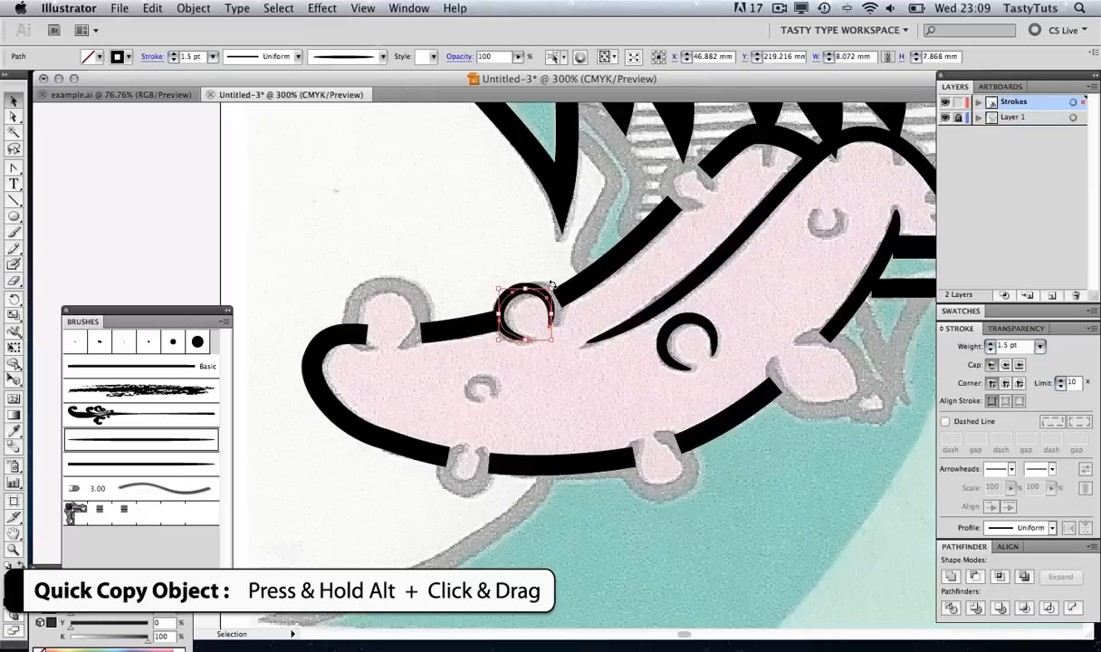
# Enlarge and rotate the copied wart curve to fit the upper-edge bump and set its stroke weight to 2 pt
pyautogui.moveTo(553, 287)
pyautogui.mouseDown()
pyautogui.moveTo(558, 300)
pyautogui.moveTo(581, 292)
pyautogui.mouseUp()
pyautogui.hscroll(-1, 581, 294)
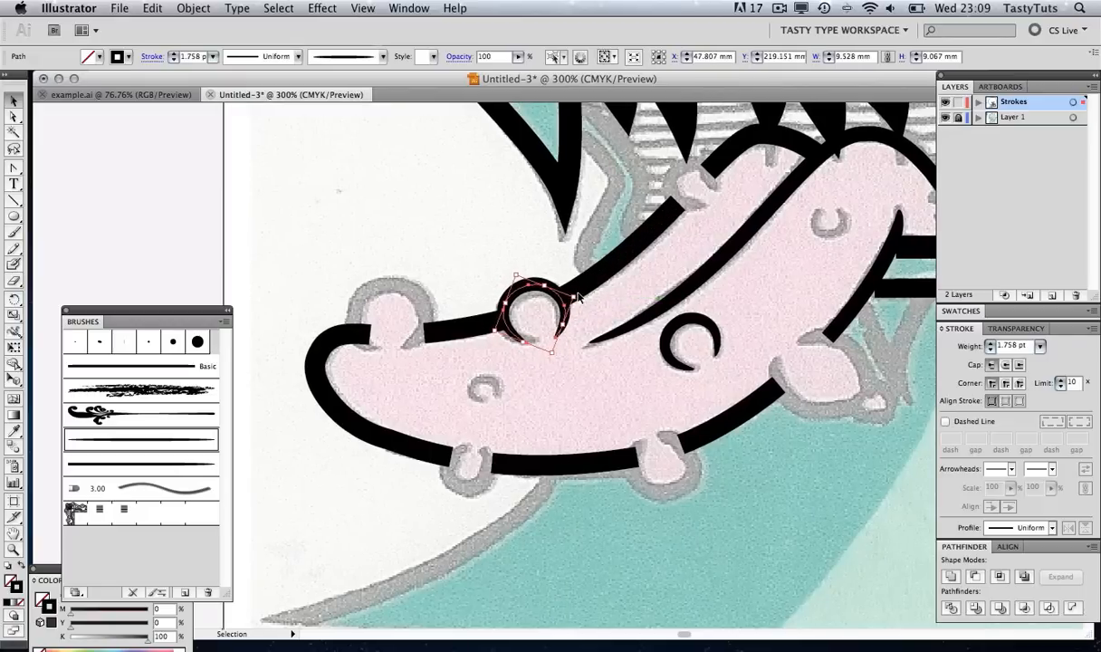
pyautogui.scroll(-2, 579, 292)
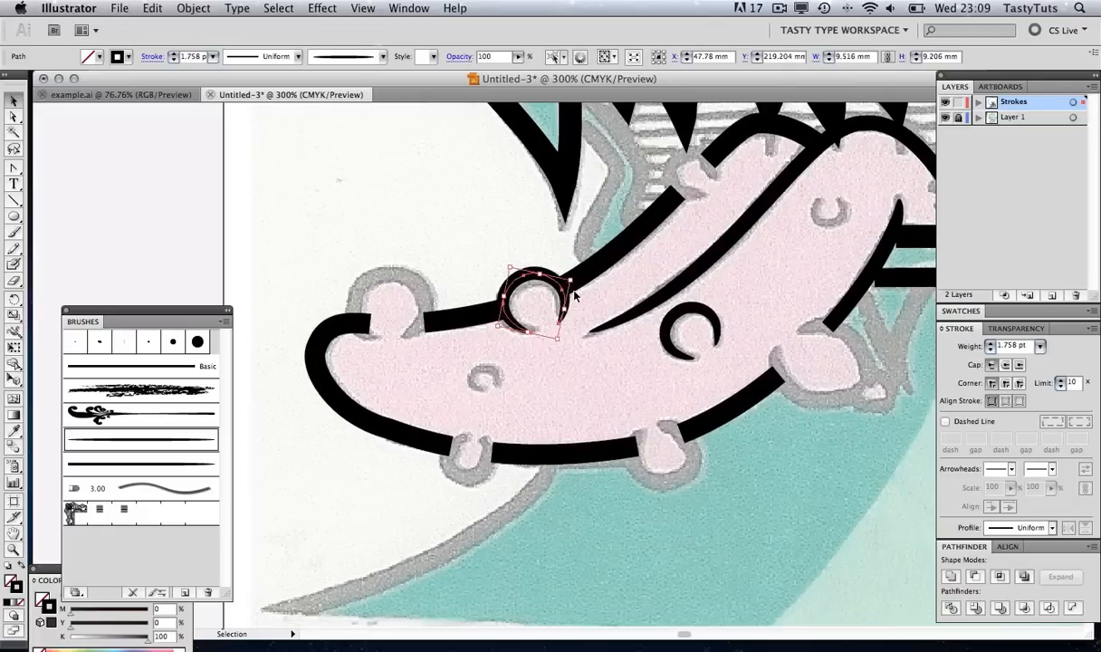
pyautogui.moveTo(572, 285); pyautogui.dragTo(567, 281)
pyautogui.scroll(-1, 567, 282)
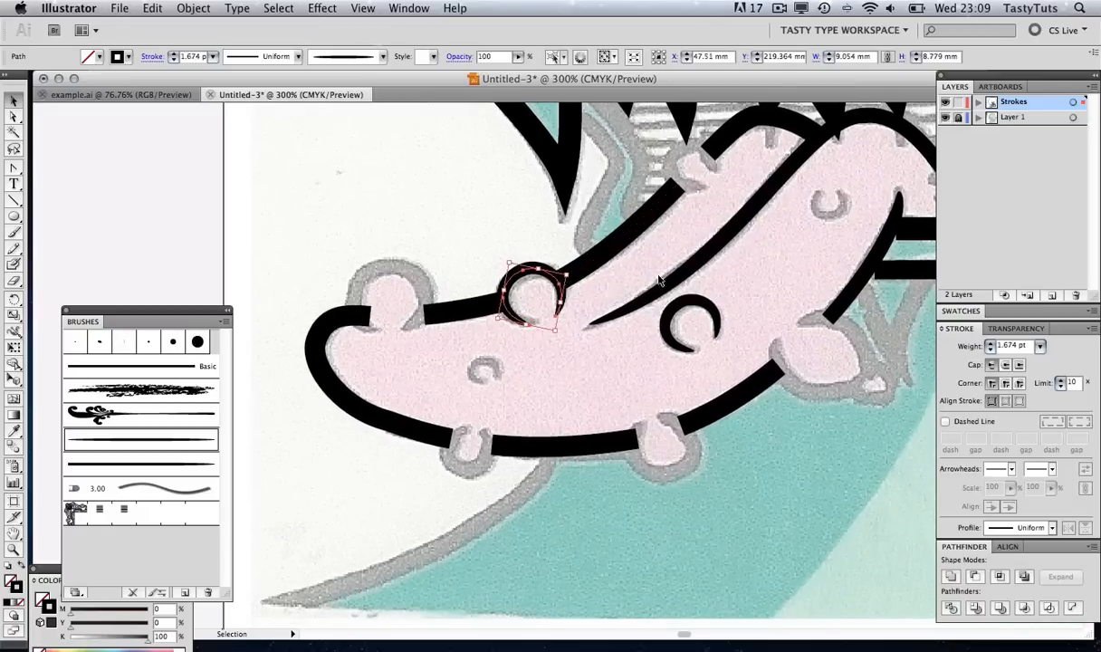
pyautogui.click(991, 343)
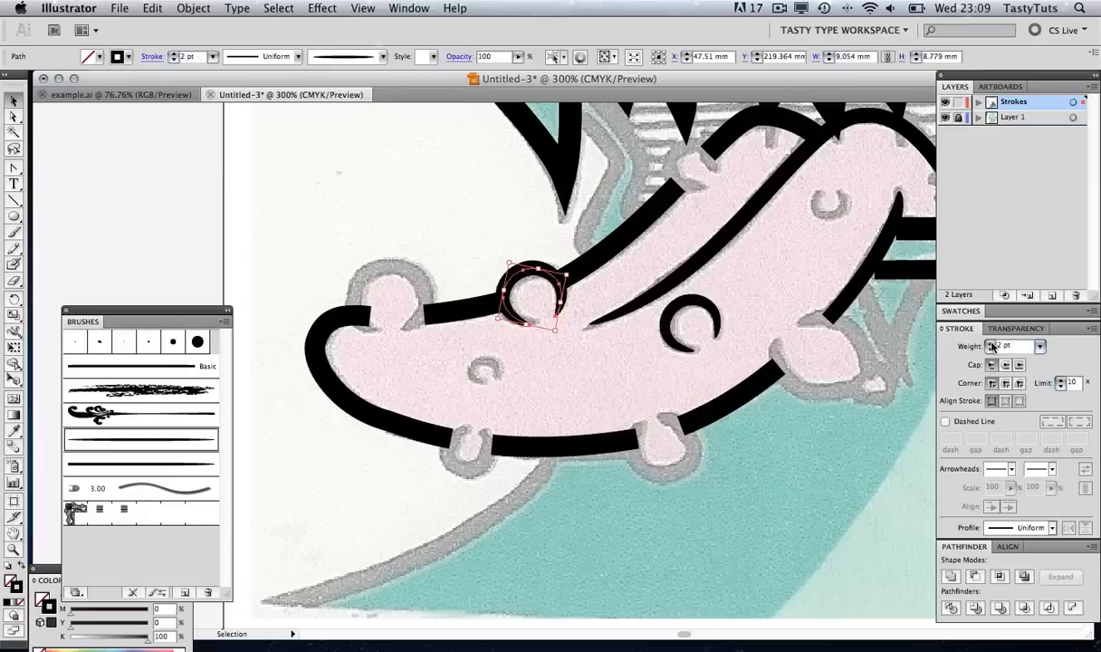
pyautogui.click(571, 242)
# Copy the upper-edge wart onto the larger bump near the tongue's tip, fitted to the sketch with a 3 pt stroke
pyautogui.scroll(5, 543, 299)
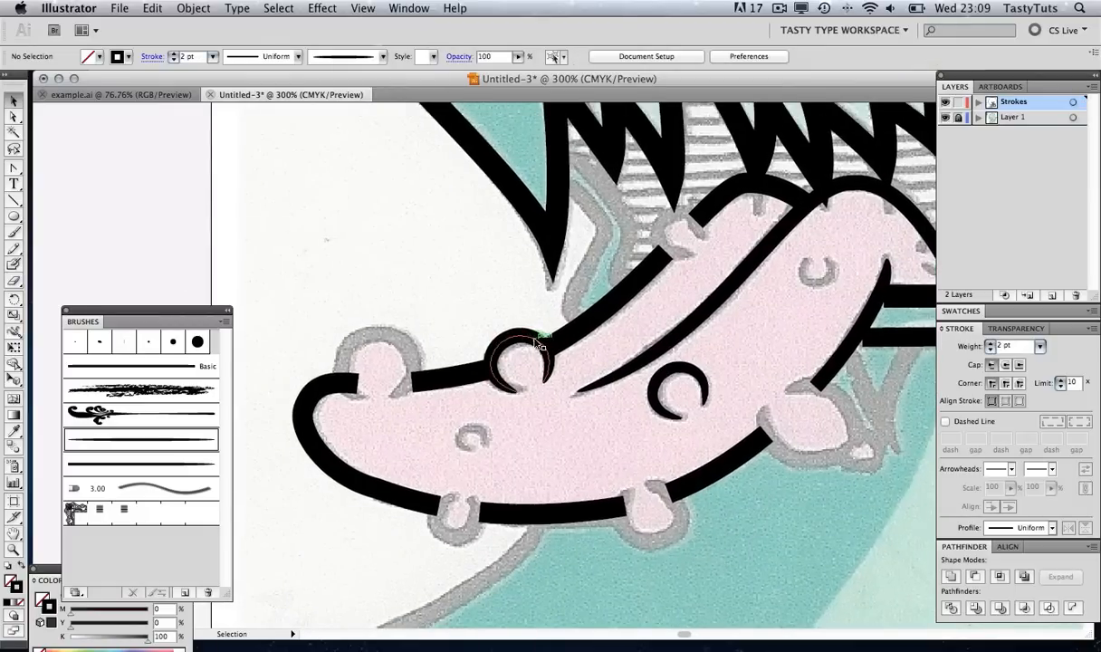
pyautogui.moveTo(539, 344)
pyautogui.mouseDown()
pyautogui.moveTo(395, 346)
pyautogui.moveTo(452, 363)
pyautogui.mouseUp()
pyautogui.press('Left')
pyautogui.press('Left')
pyautogui.press('Left')
pyautogui.press('Left')
pyautogui.press('Down')
pyautogui.hscroll(-1, 399, 370)
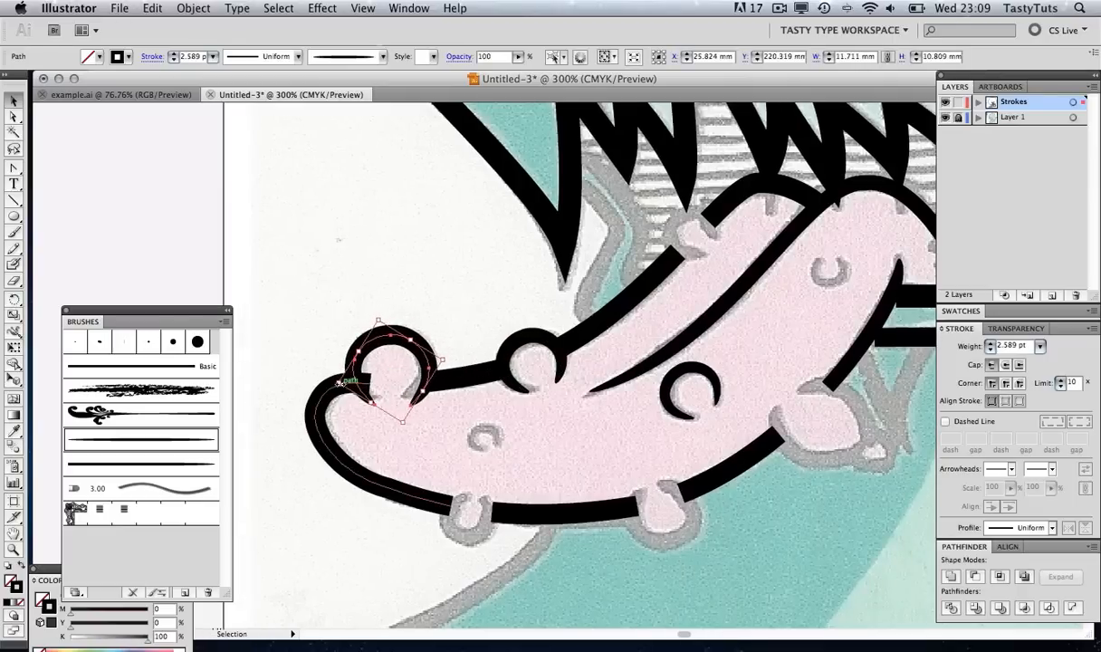
pyautogui.moveTo(338, 379); pyautogui.dragTo(344, 378)
pyautogui.scroll(1, 345, 379)
pyautogui.press('Left')
pyautogui.press('Left')
pyautogui.hscroll(-1, 395, 321)
pyautogui.click(558, 411)
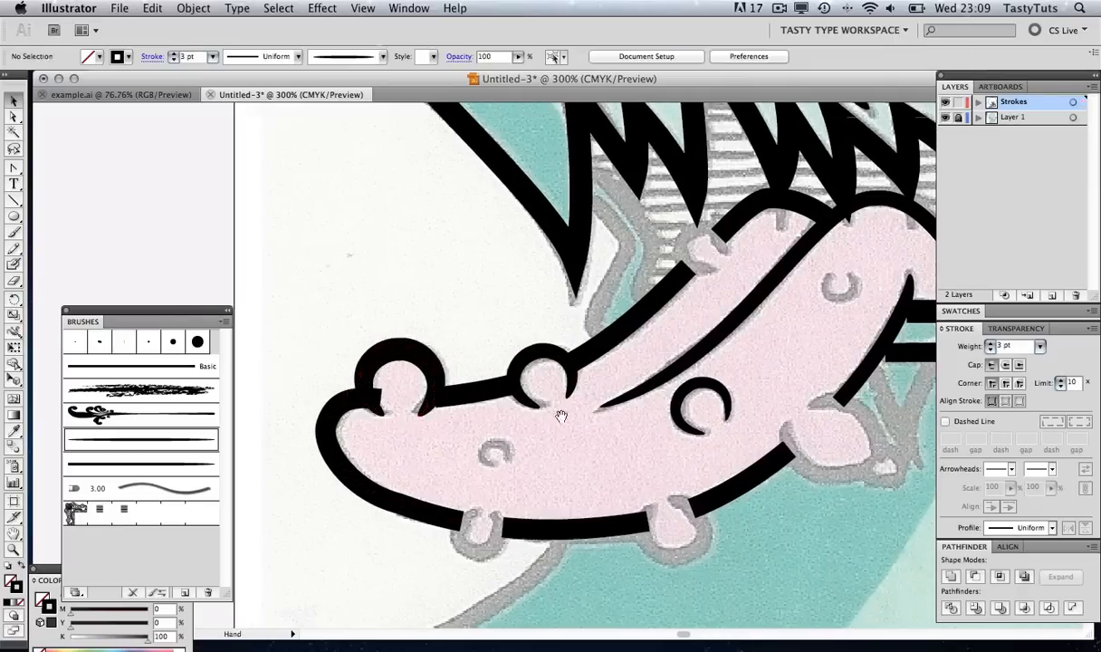
# Copy a wart curve down toward the sketched bumps on the tongue's lower edge
pyautogui.moveTo(561, 413); pyautogui.dragTo(384, 257)
pyautogui.click(395, 227)
pyautogui.moveTo(538, 228); pyautogui.dragTo(438, 373)
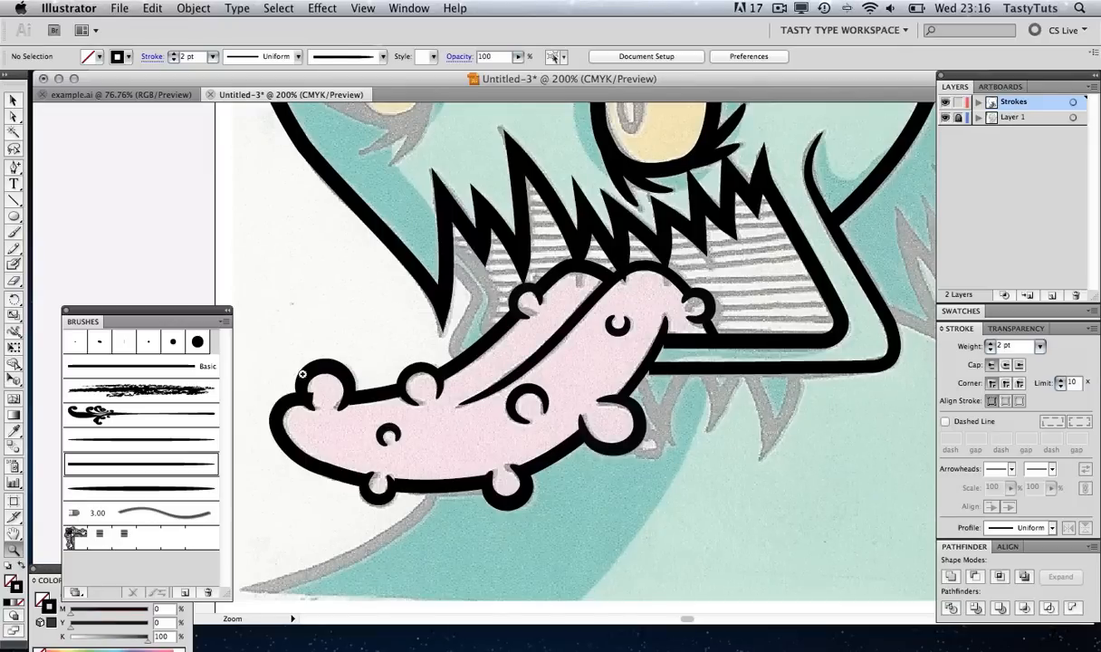
# Delete the end anchor point of the tongue outline that protrudes into the large wart near the tip
pyautogui.moveTo(276, 351); pyautogui.dragTo(349, 415)
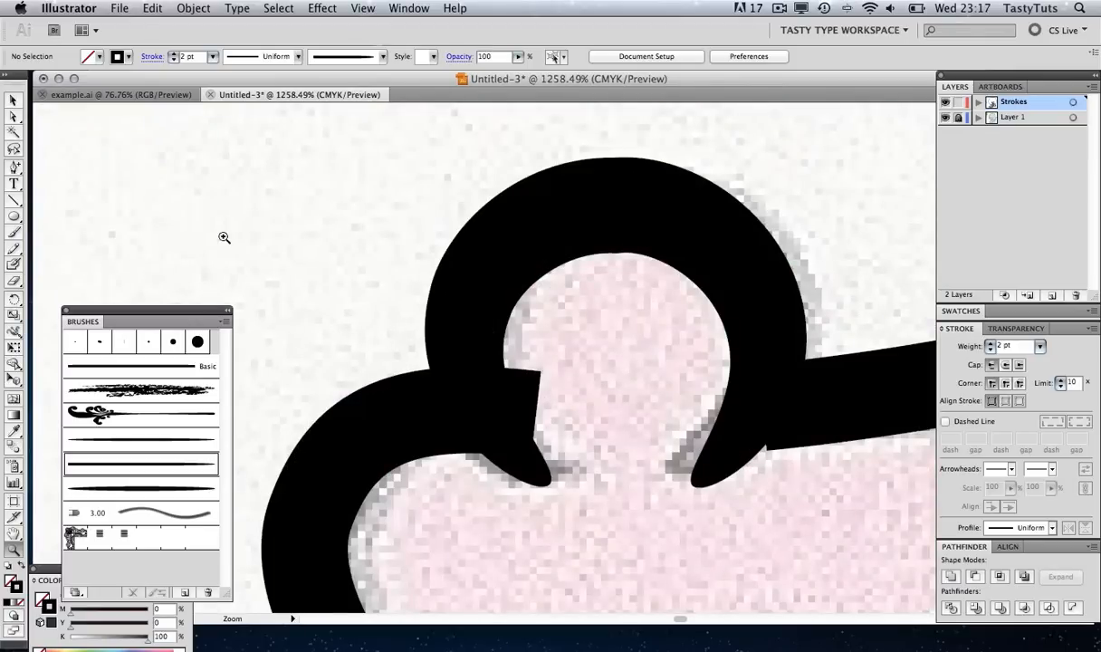
pyautogui.press('a')
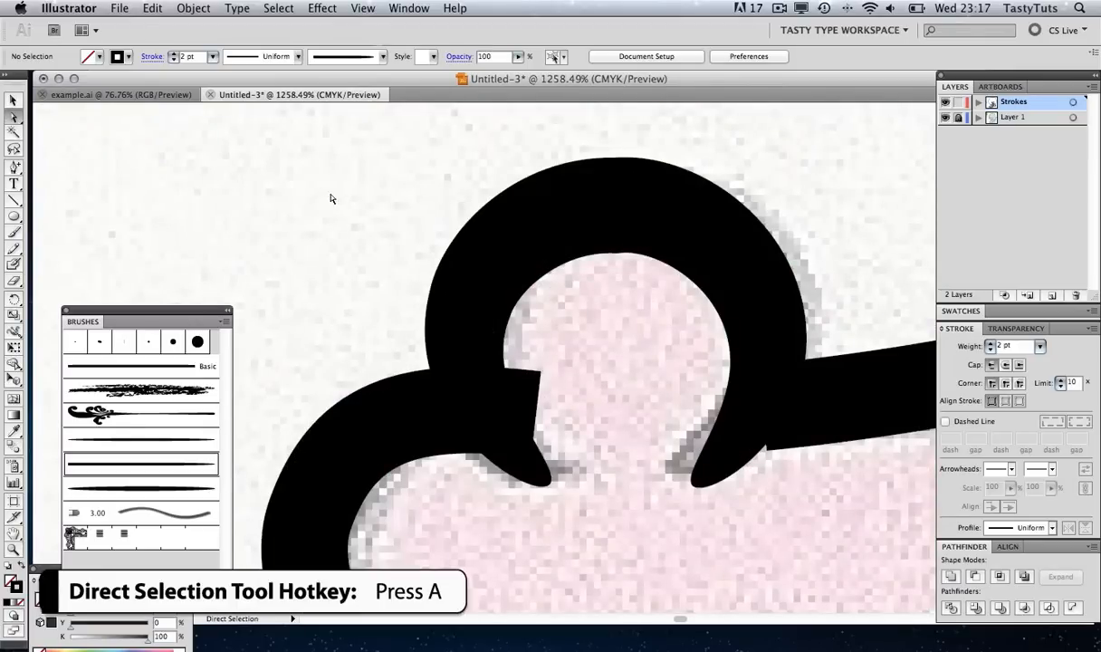
pyautogui.click(424, 413)
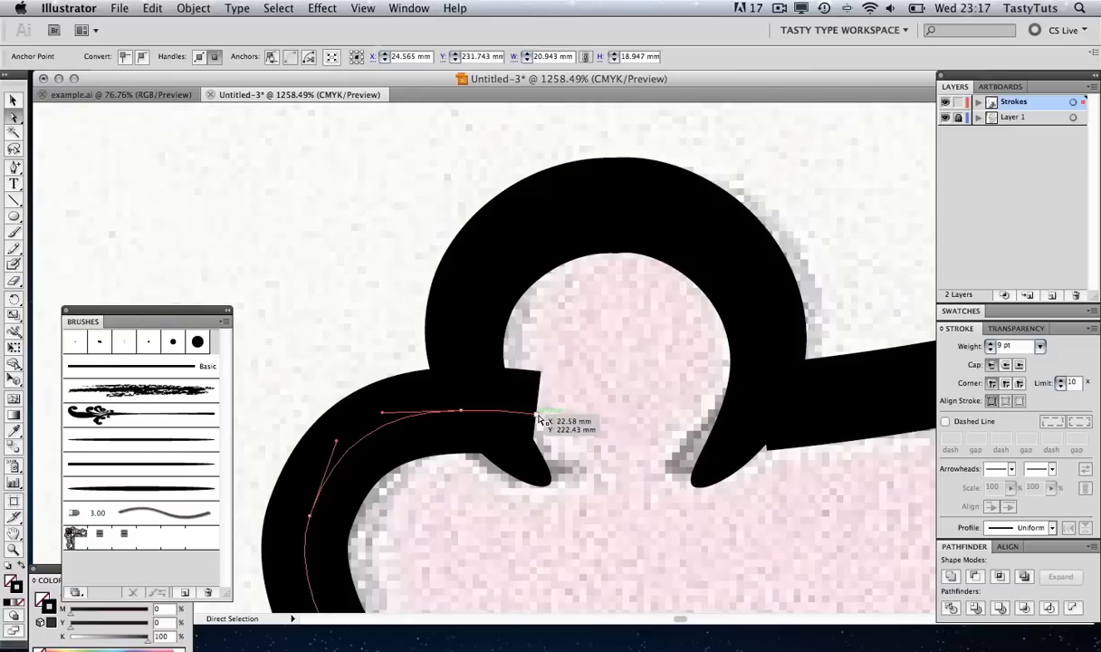
pyautogui.moveTo(541, 419); pyautogui.dragTo(486, 412)
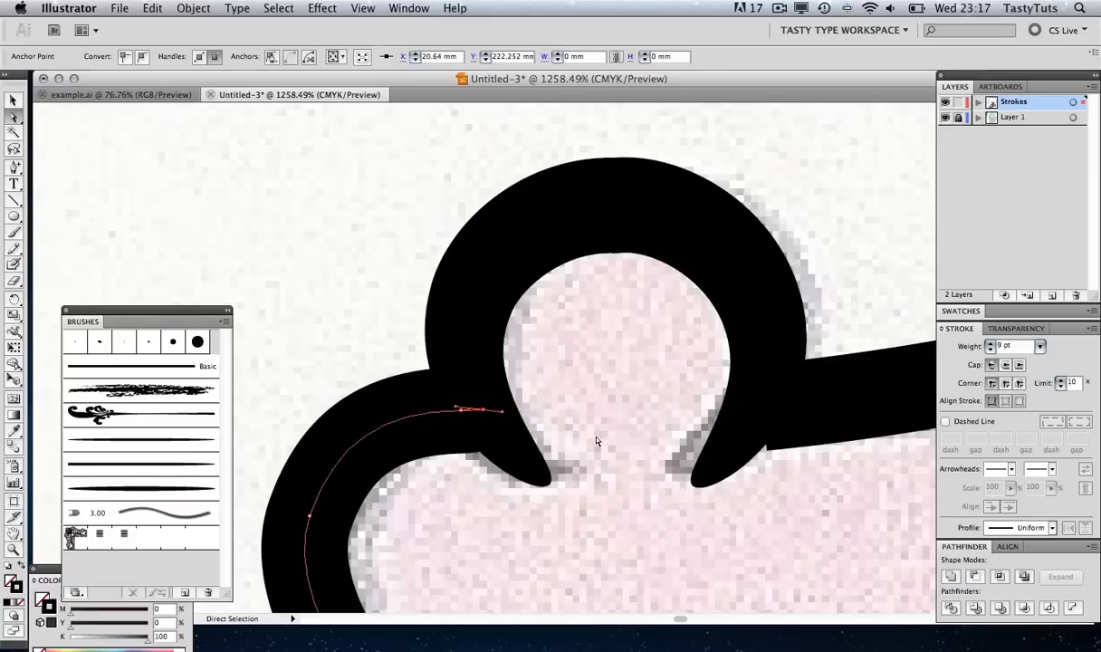
pyautogui.press('Delete')
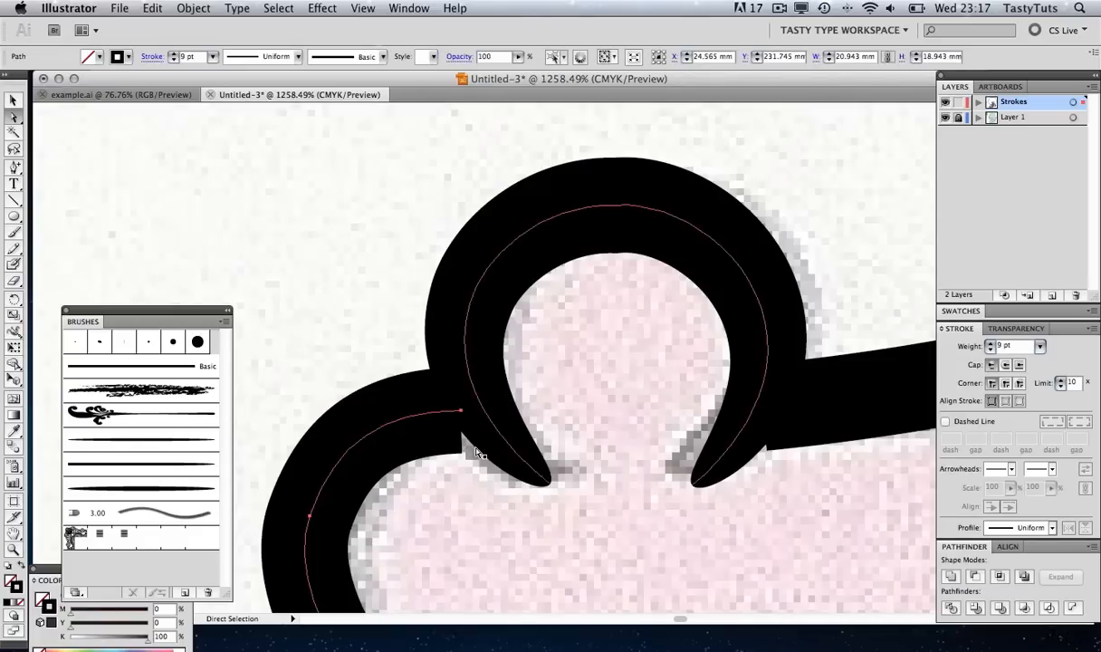
# Extend the tongue tip outline's new end point so that it tucks under the left side of the large wart
pyautogui.moveTo(462, 412)
pyautogui.mouseDown()
pyautogui.moveTo(479, 413)
pyautogui.moveTo(464, 412)
pyautogui.mouseUp()
pyautogui.press('super+shift+a')
pyautogui.click(459, 413)
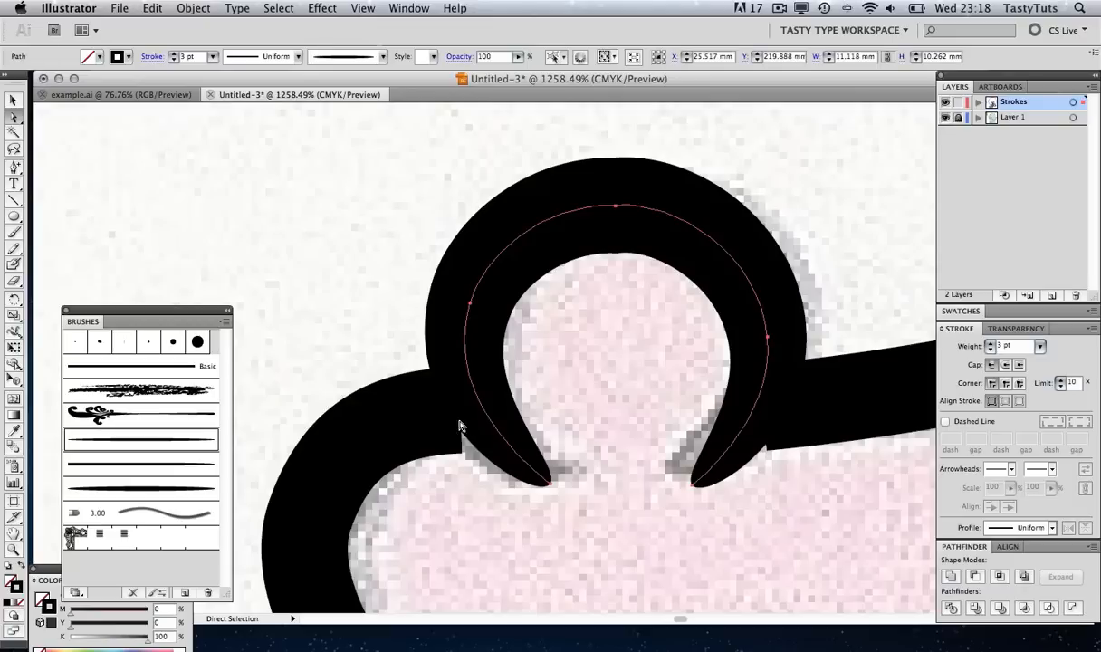
pyautogui.click(420, 415)
pyautogui.moveTo(461, 412); pyautogui.dragTo(479, 411)
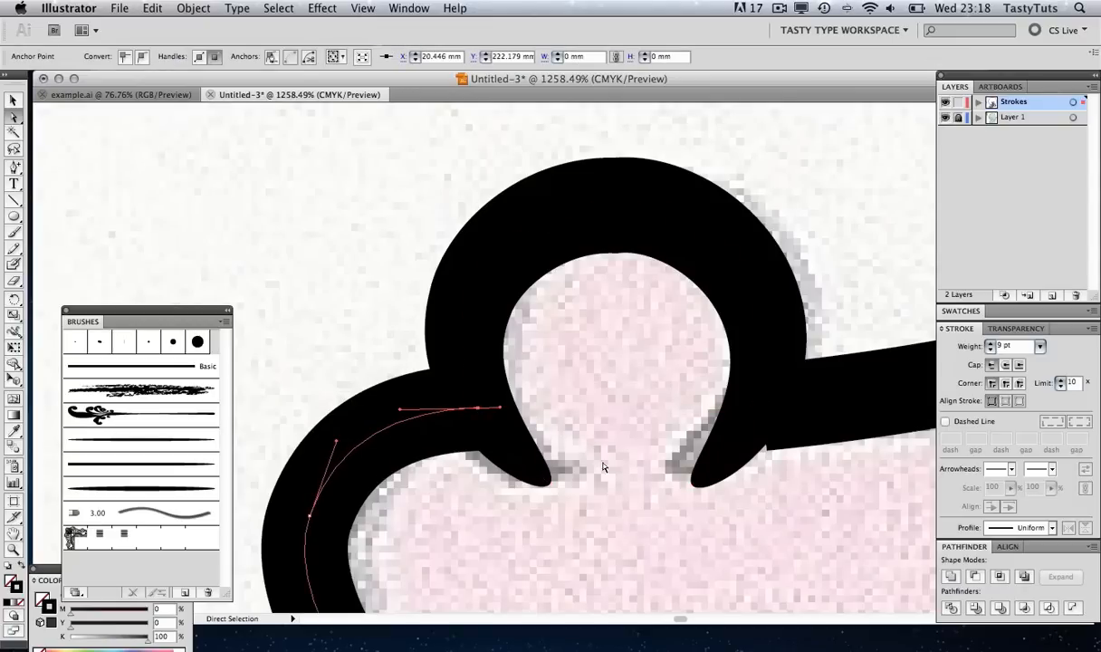
# Adjust the end point of the tongue's upper outline where it meets the right side of the large wart
pyautogui.click(818, 411)
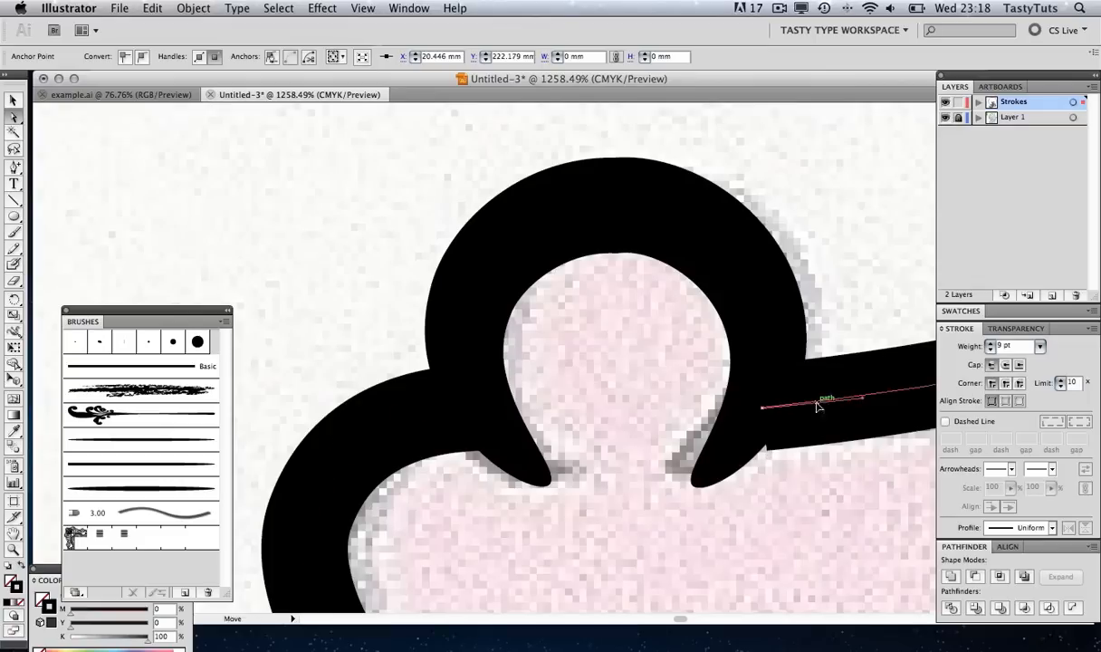
pyautogui.moveTo(766, 413); pyautogui.dragTo(761, 405)
pyautogui.click(788, 244)
# Review the traced tongue and whole character, hiding the sketch in Layer 1 to check the strokes alone and showing it again
pyautogui.press('z')
pyautogui.keyDown('alt'); pyautogui.click(712, 458); pyautogui.keyUp('alt')
pyautogui.keyDown('alt'); pyautogui.click(712, 458); pyautogui.keyUp('alt')
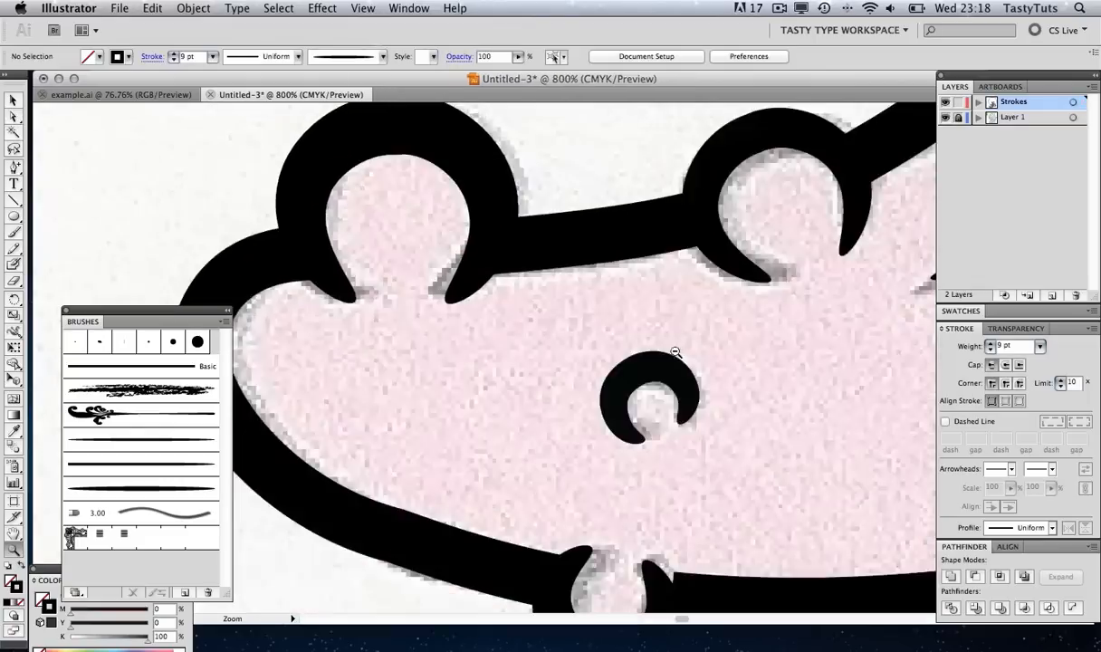
pyautogui.keyDown('alt'); pyautogui.click(677, 350); pyautogui.keyUp('alt')
pyautogui.keyDown('alt'); pyautogui.click(680, 341); pyautogui.keyUp('alt')
pyautogui.keyDown('alt'); pyautogui.click(680, 340); pyautogui.keyUp('alt')
pyautogui.keyDown('alt'); pyautogui.click(680, 340); pyautogui.keyUp('alt')
pyautogui.moveTo(632, 333); pyautogui.dragTo(636, 356)
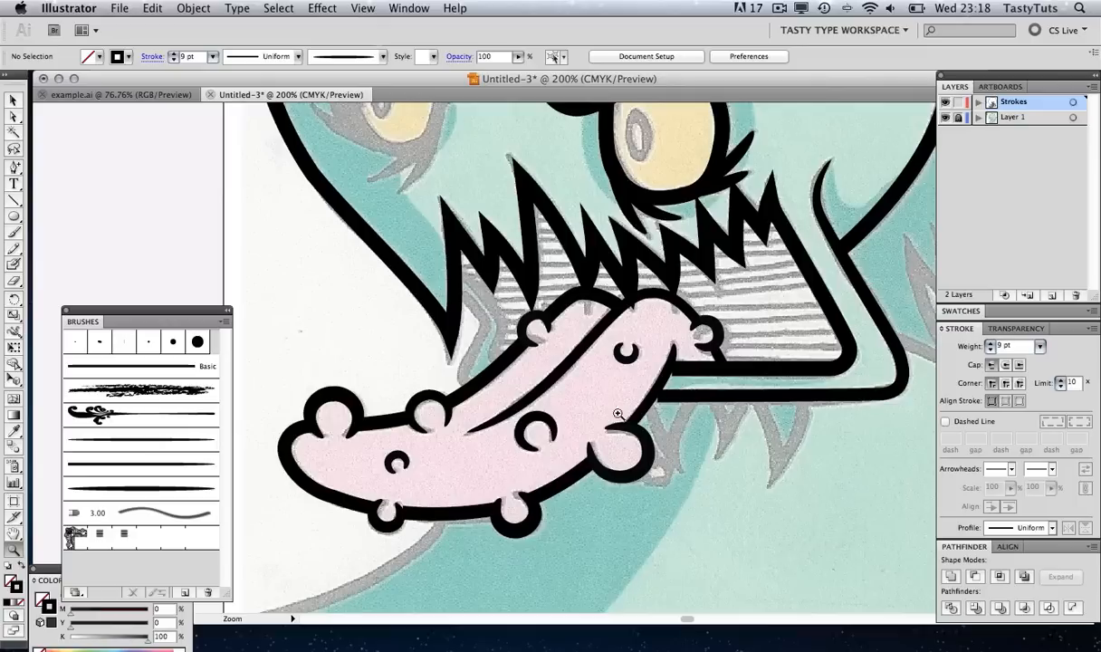
pyautogui.moveTo(659, 322); pyautogui.dragTo(659, 348)
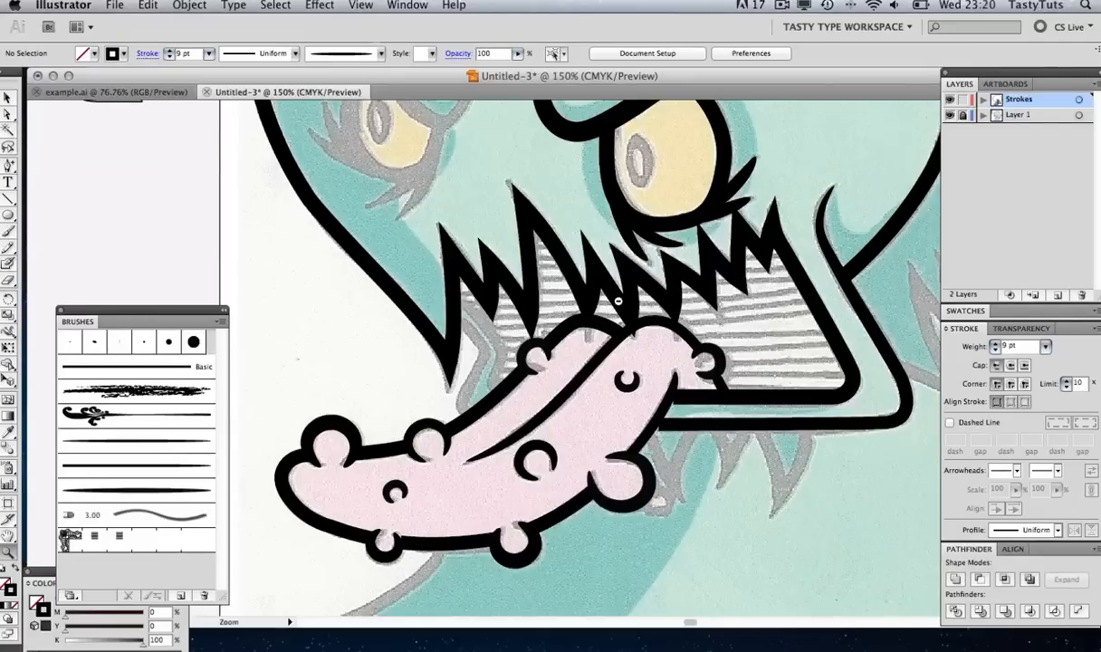
pyautogui.keyDown('alt'); pyautogui.click(618, 302); pyautogui.keyUp('alt')
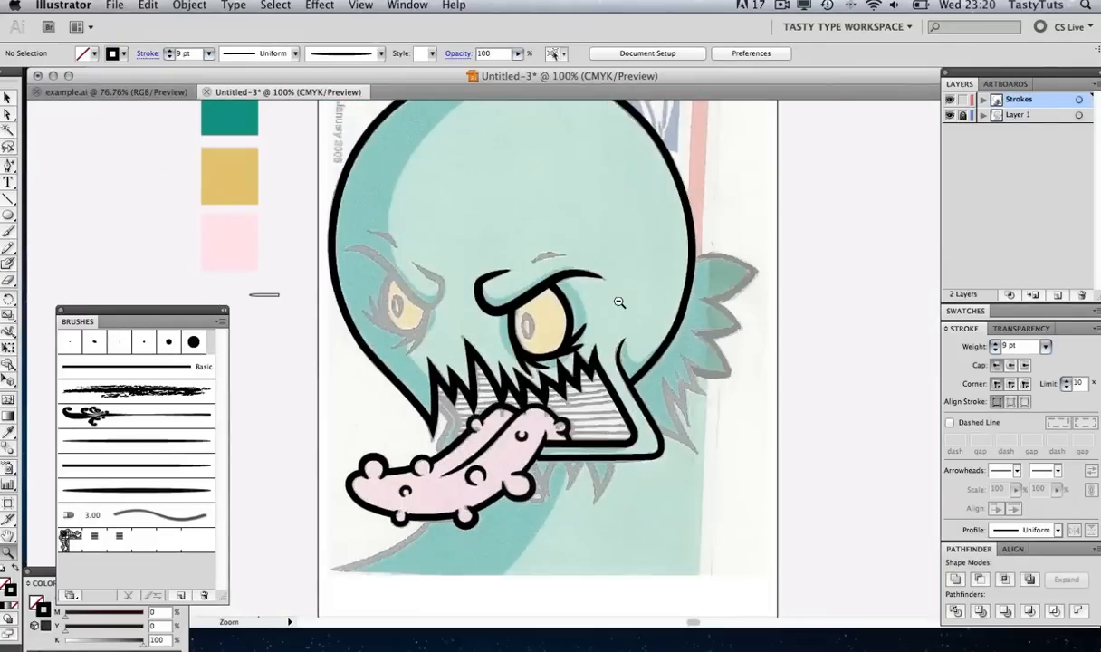
pyautogui.moveTo(593, 295); pyautogui.dragTo(654, 330)
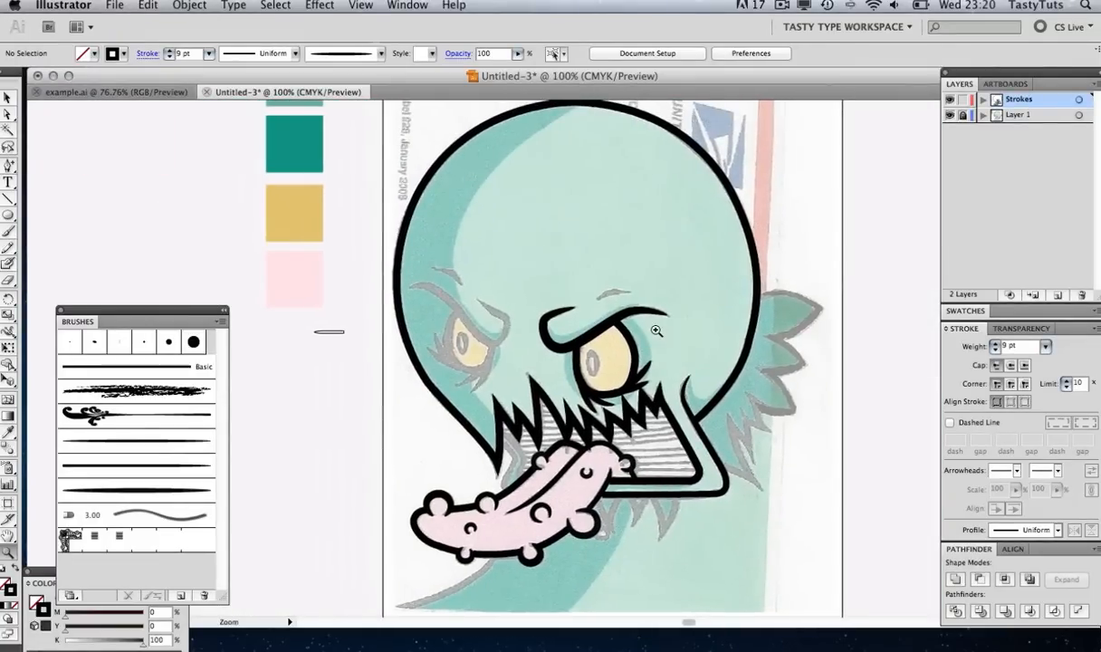
pyautogui.click(950, 116)
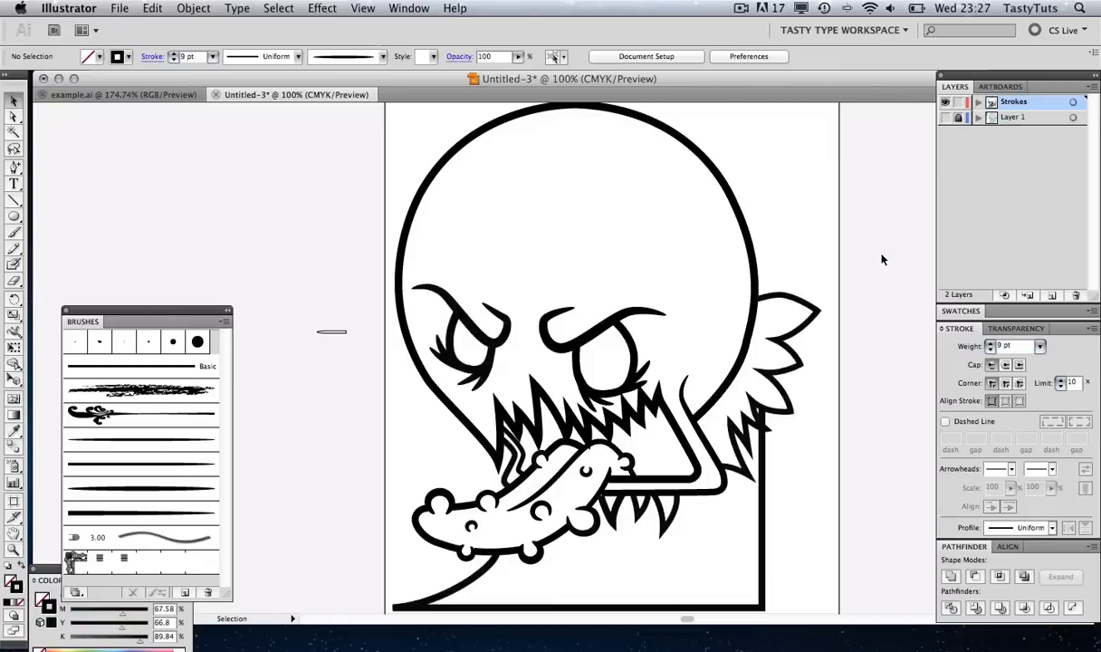
pyautogui.click(945, 118)
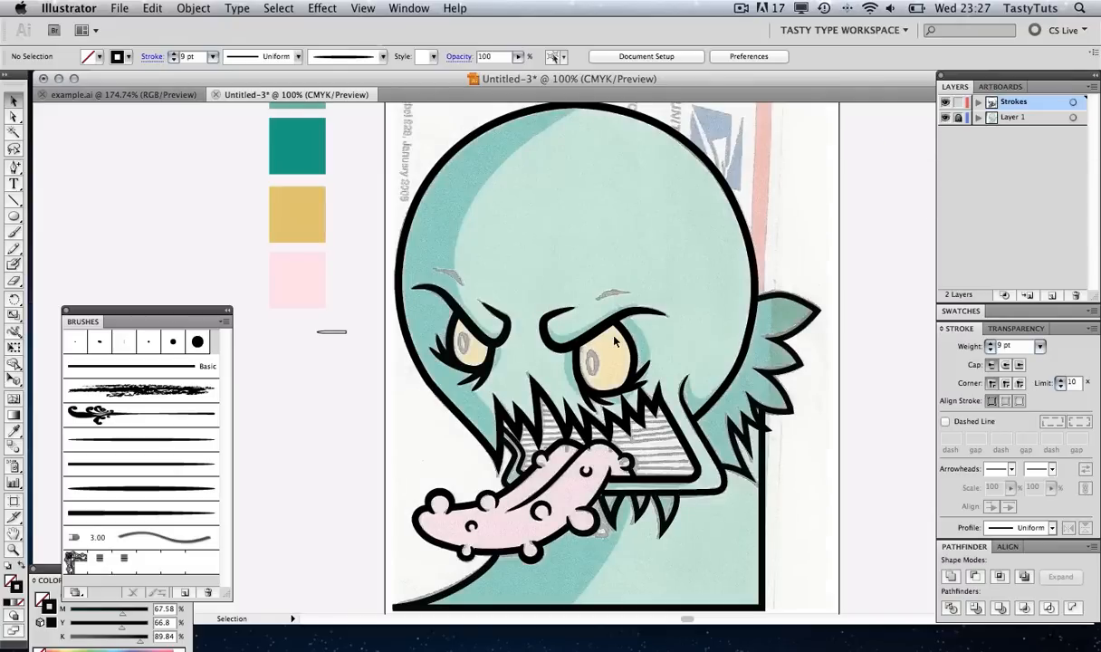
# Examine the eyes and the untraced pupils and brow creases up close
pyautogui.press('z')
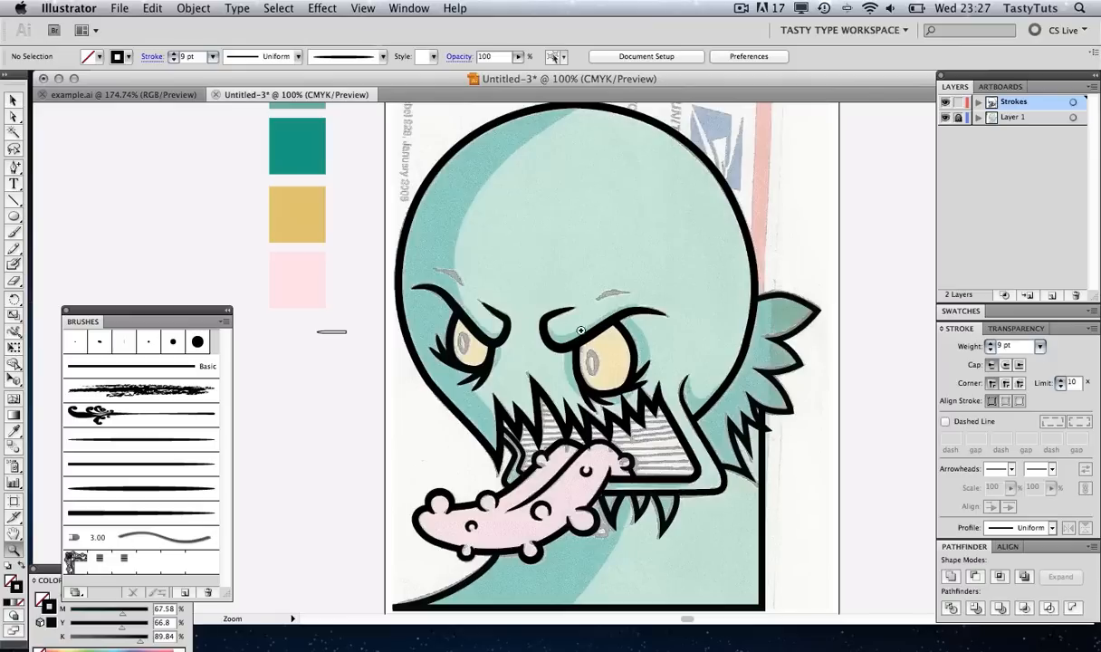
pyautogui.moveTo(440, 260); pyautogui.dragTo(638, 404)
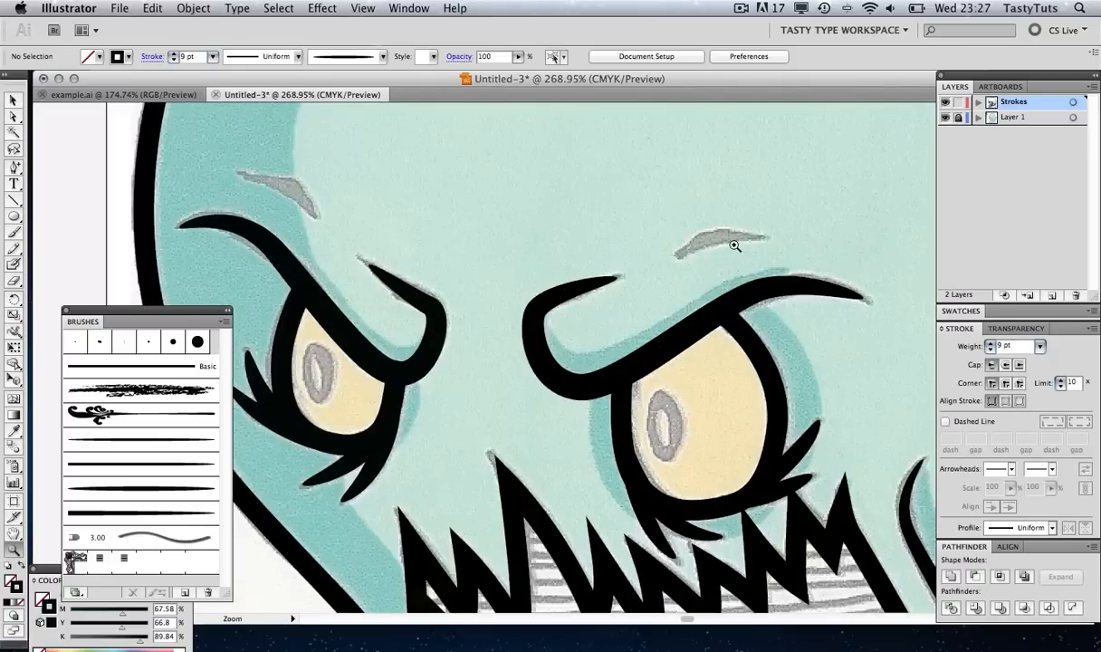
pyautogui.press('v')
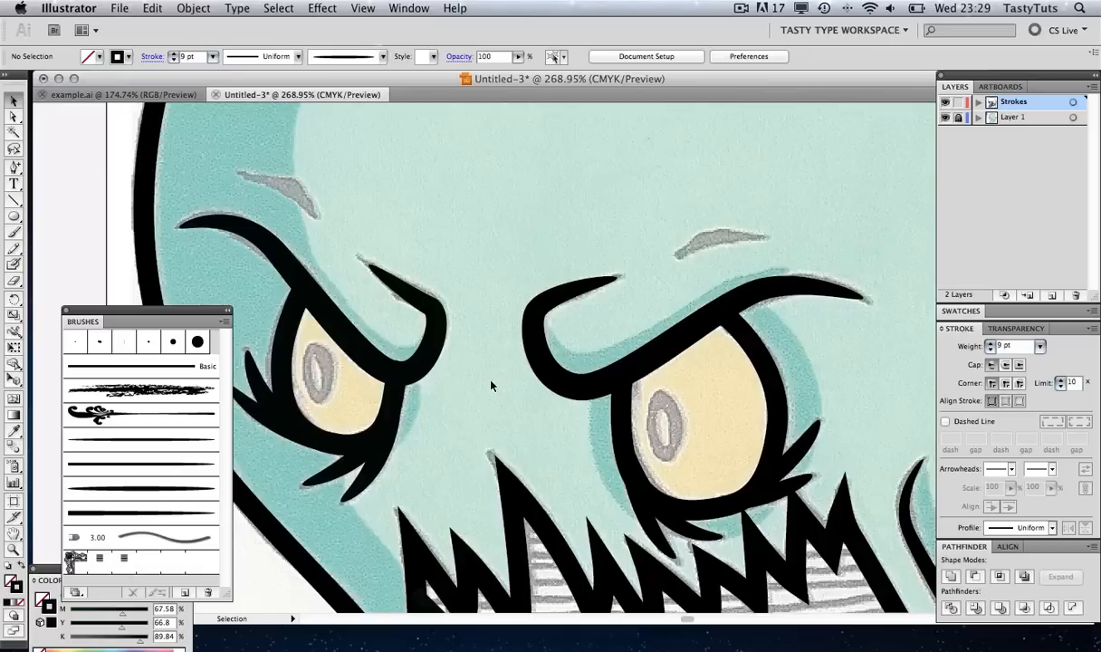
# Draw a straight two-point Pen path along the grey brow crease above the right eye, from its left tip to its right tip
pyautogui.press('z')
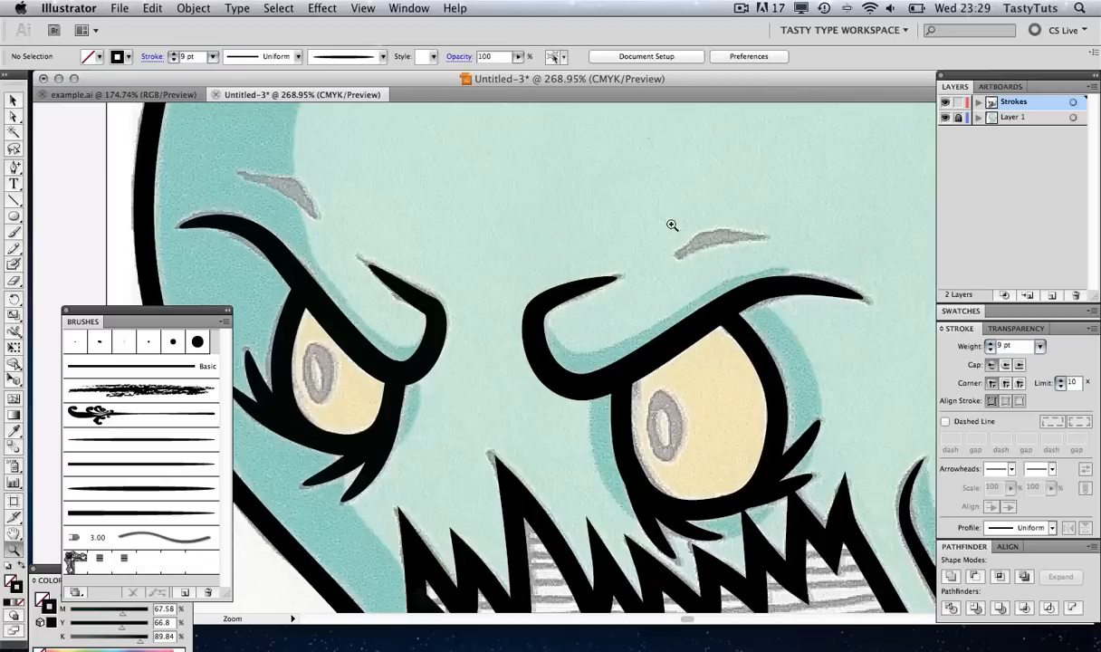
pyautogui.moveTo(618, 181); pyautogui.dragTo(833, 310)
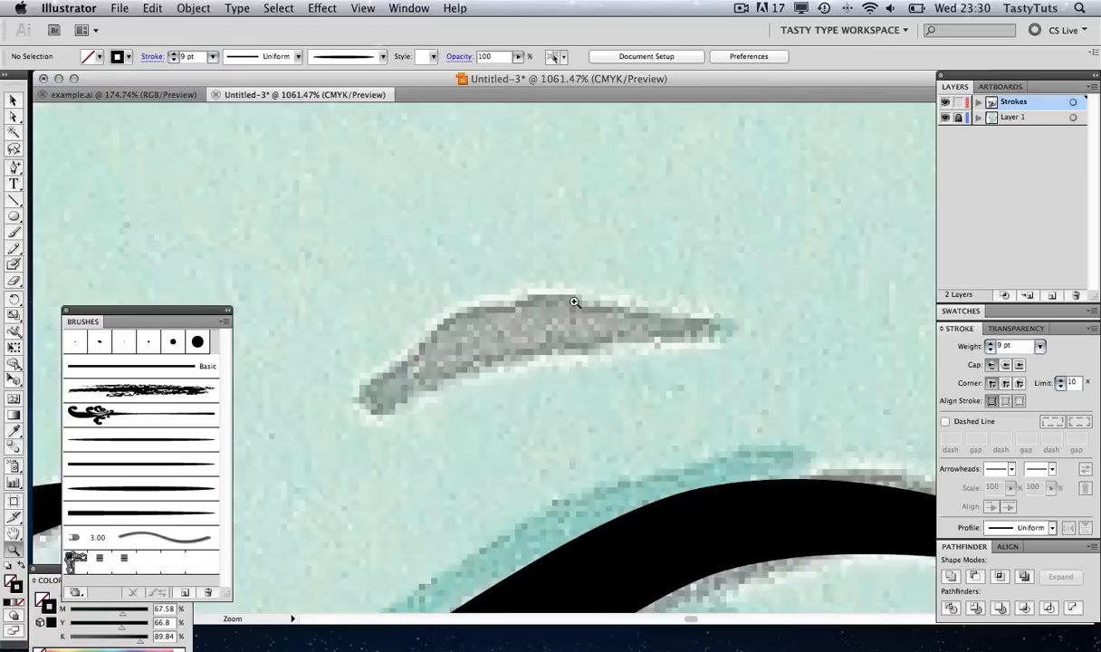
pyautogui.scroll(-2, 579, 290)
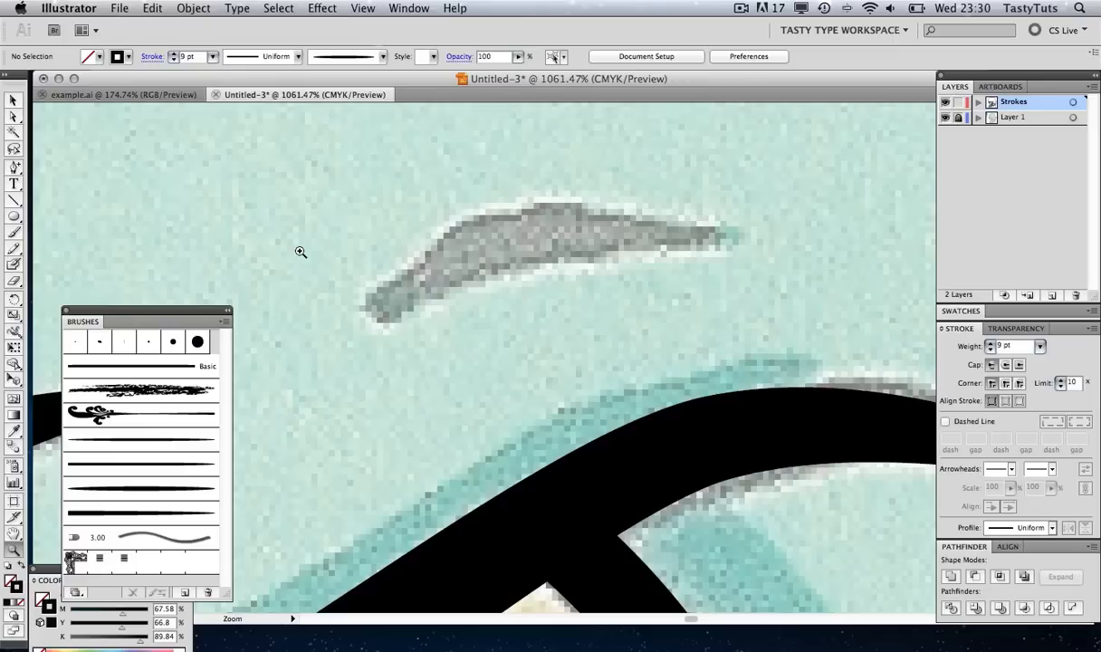
pyautogui.moveTo(15, 168); pyautogui.dragTo(62, 172)
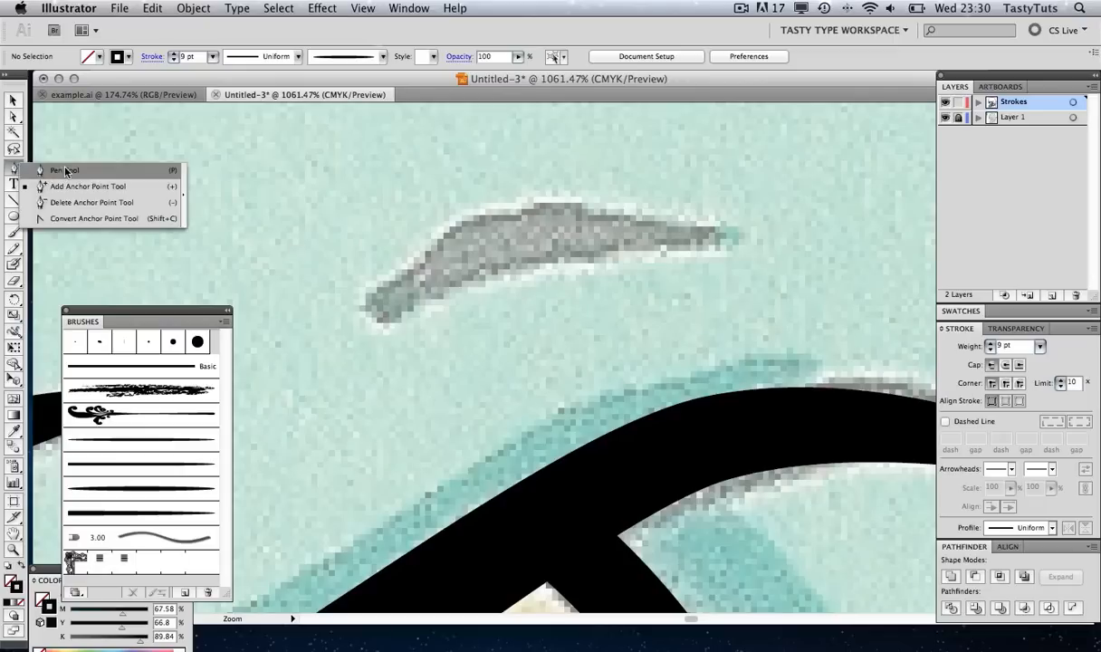
pyautogui.click(65, 172)
pyautogui.click(371, 312)
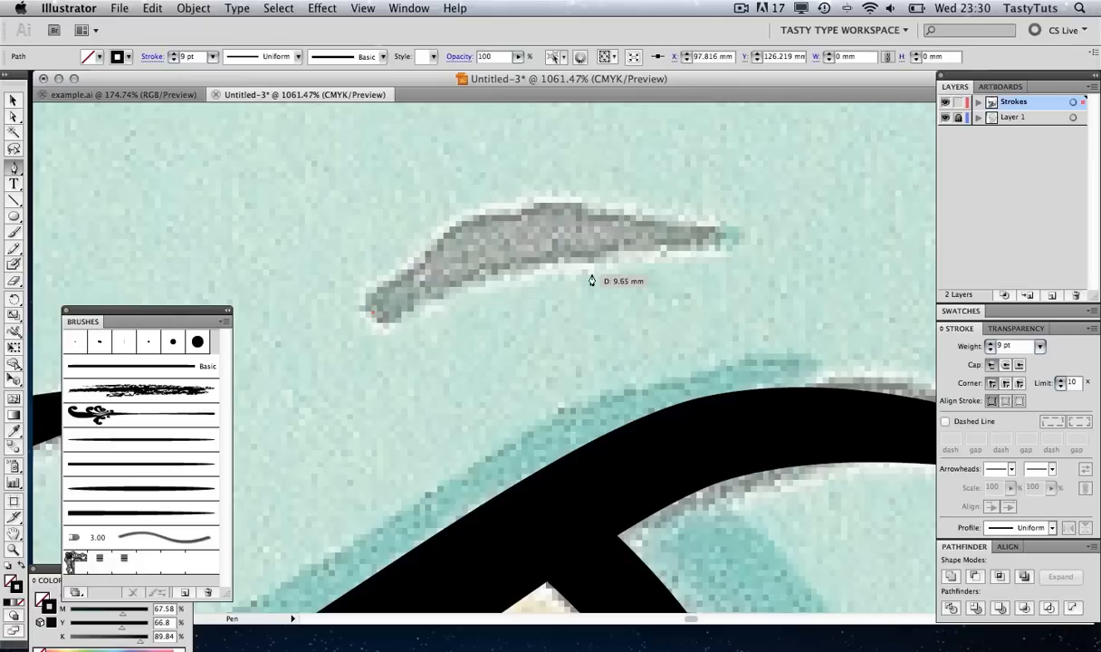
pyautogui.click(715, 238)
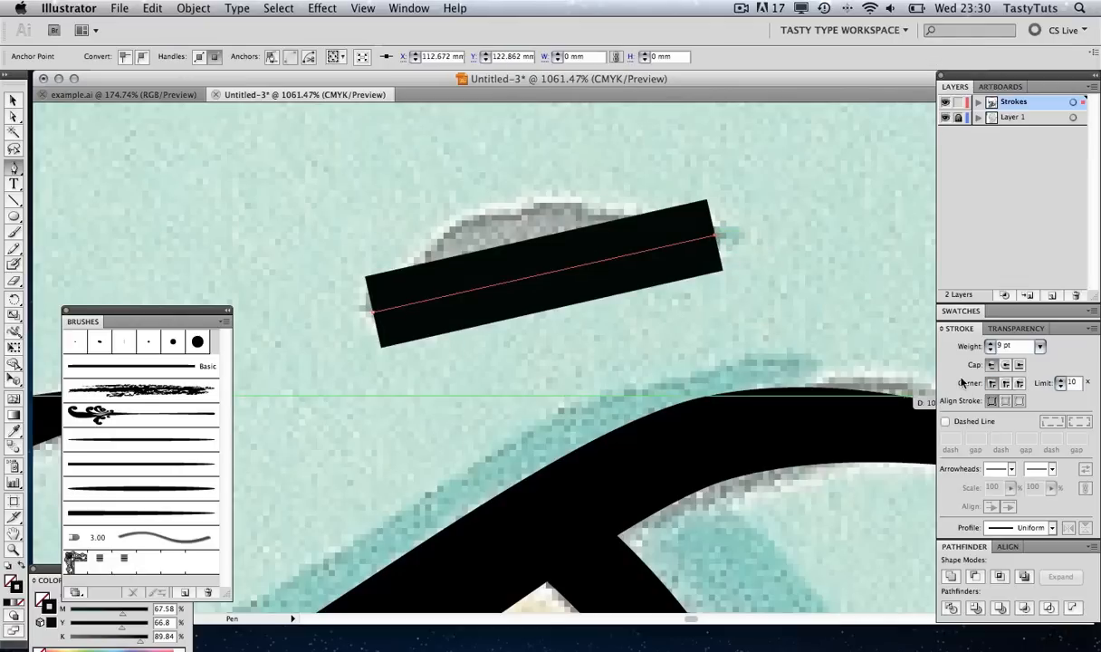
# Set the stroke weight of the brow crease path to 2 pt
pyautogui.click(990, 349)
pyautogui.click(991, 349)
pyautogui.click(990, 349)
pyautogui.click(990, 350)
pyautogui.click(991, 349)
pyautogui.click(990, 350)
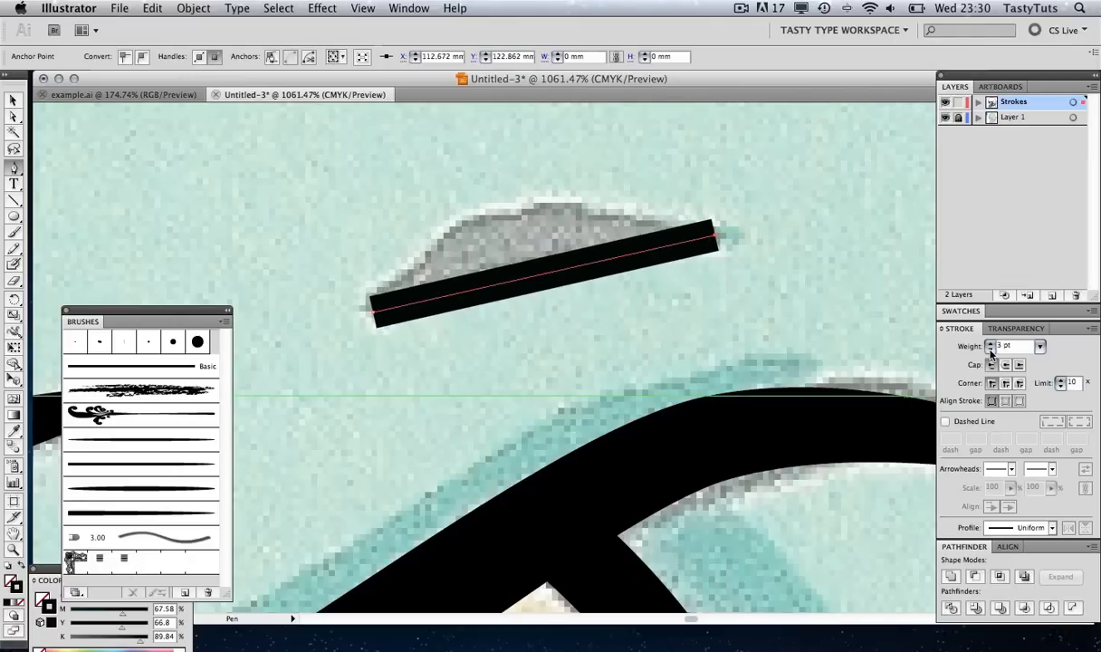
pyautogui.click(990, 349)
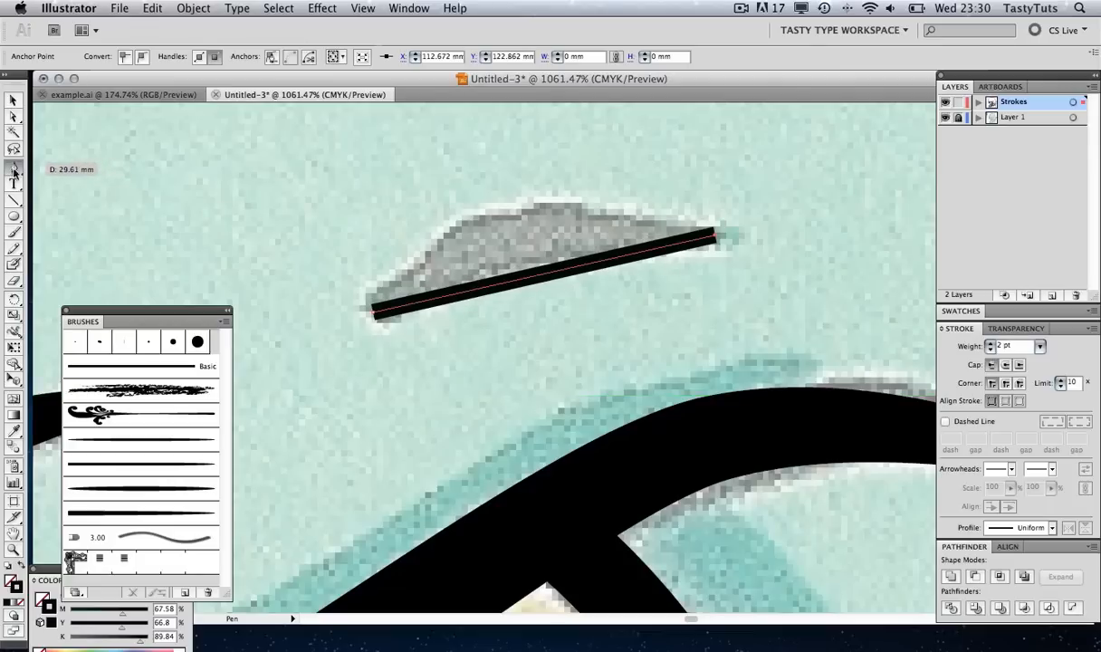
# Bend the brow crease path into an arch that follows the sketched crease, using Convert Anchor Point on its right end
pyautogui.moveTo(14, 169); pyautogui.dragTo(88, 214)
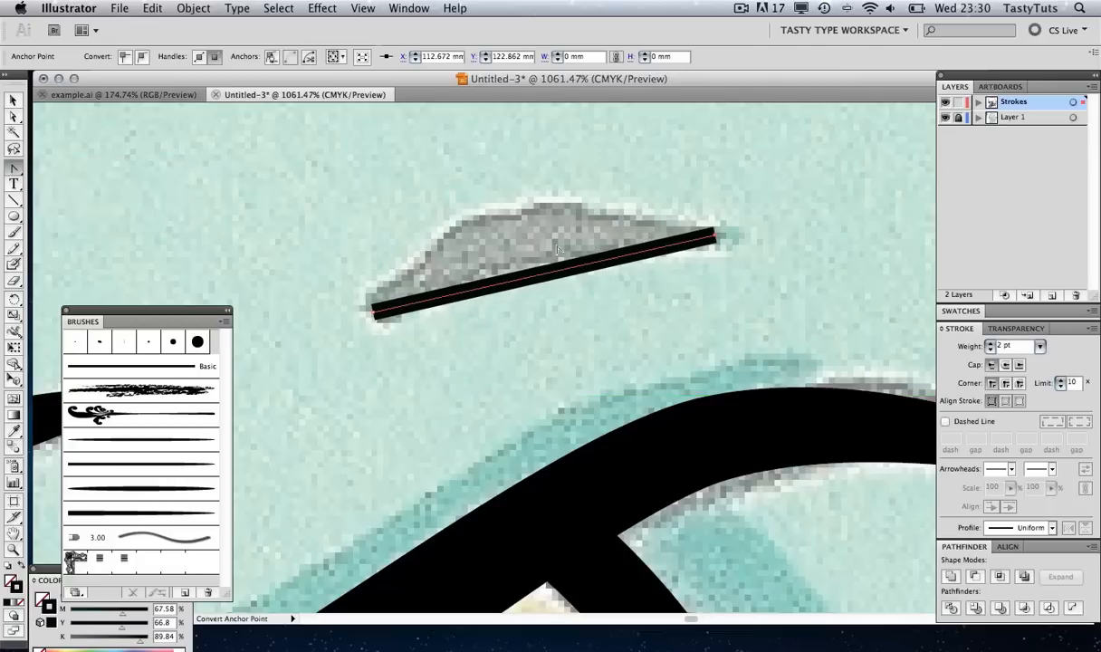
pyautogui.moveTo(715, 237); pyautogui.dragTo(797, 243)
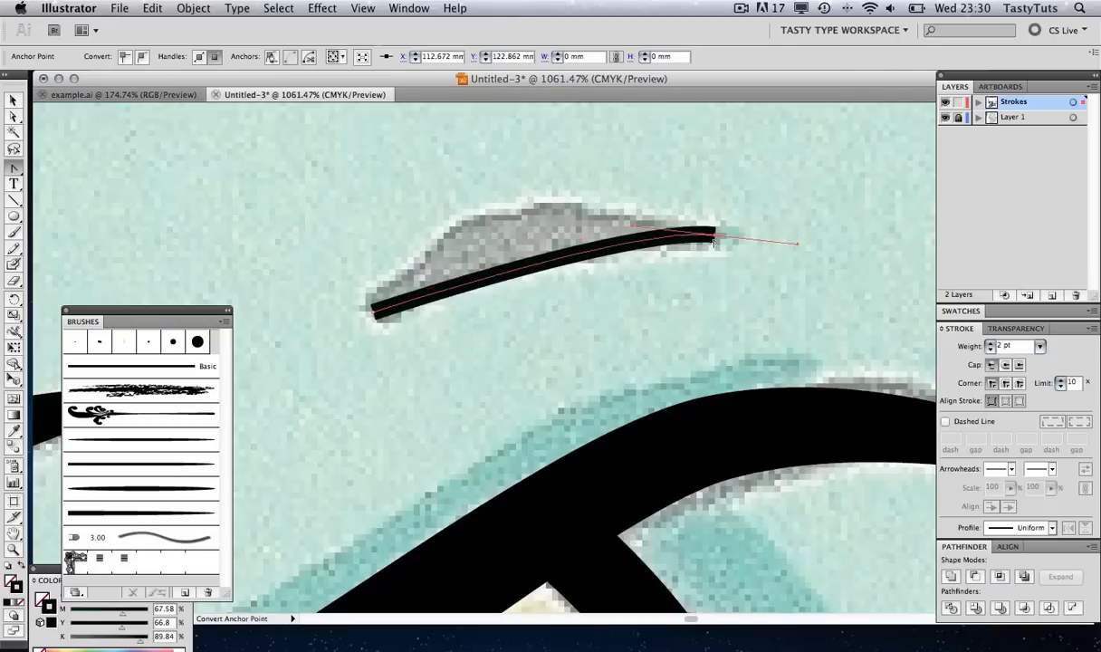
pyautogui.moveTo(633, 229); pyautogui.dragTo(492, 197)
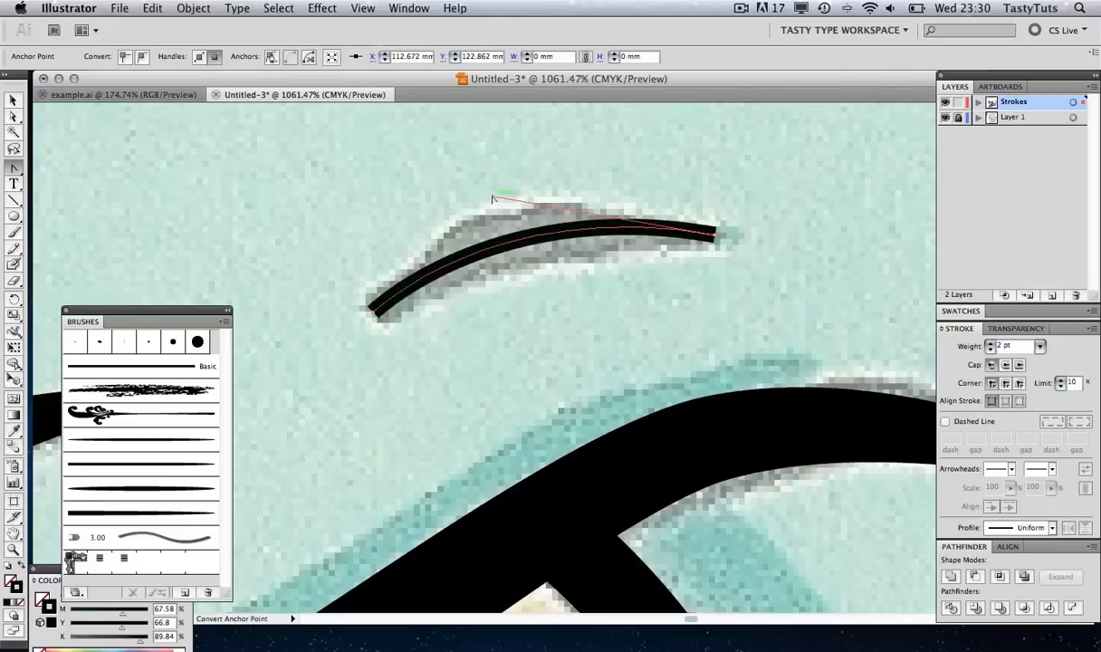
# Apply the thinnest tapered art brush to the brow crease path and set its stroke weight to 2 pt
pyautogui.click(137, 442)
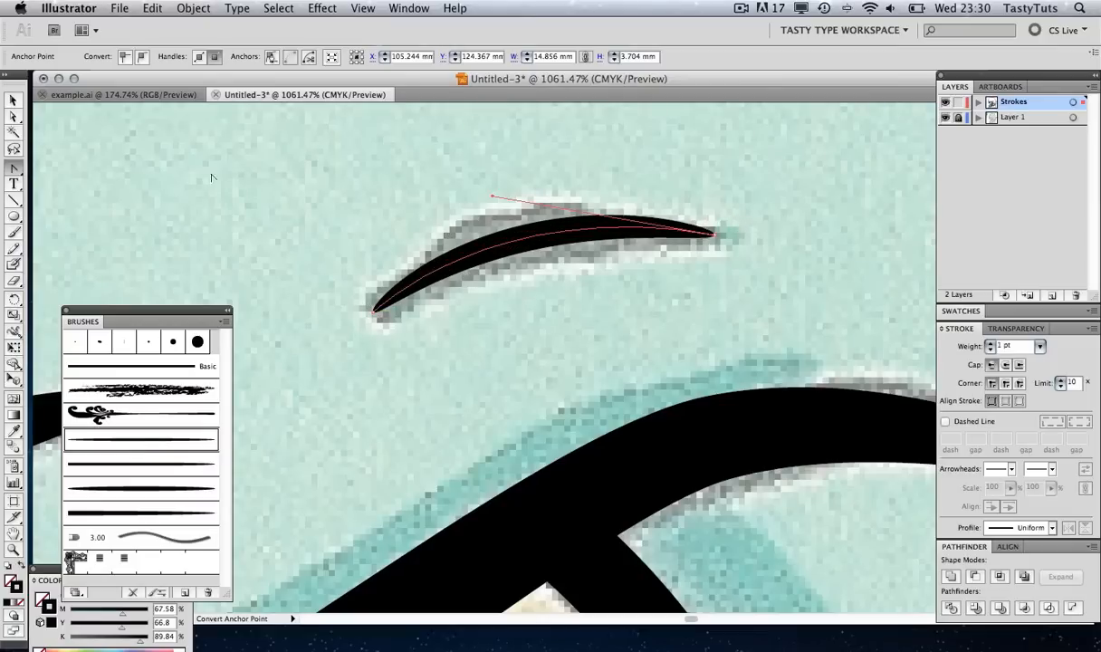
pyautogui.click(990, 344)
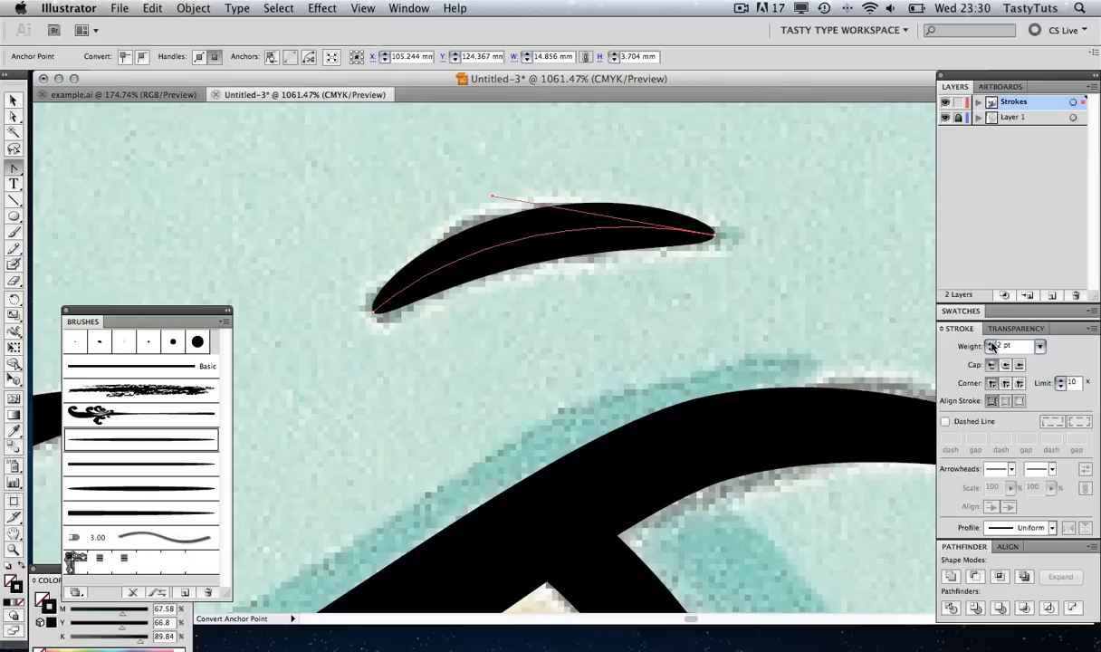
pyautogui.click(991, 343)
pyautogui.click(990, 351)
# Expand the appearance of the brow crease stroke and reshape its upper edge with Direct Selection to fill the sketched crease
pyautogui.click(191, 9)
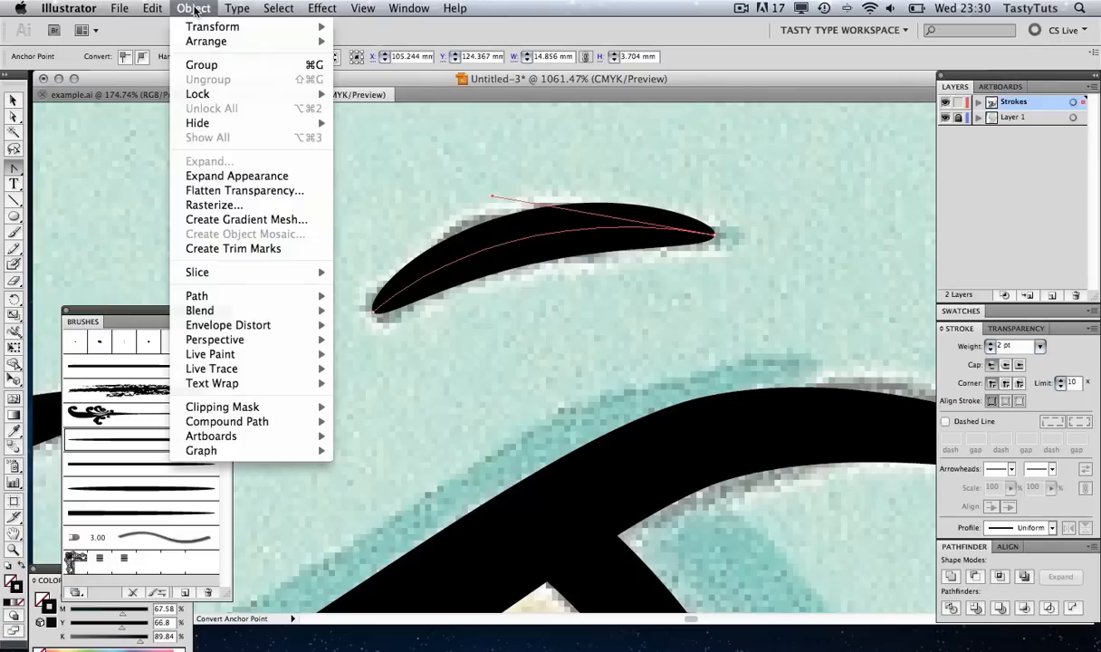
pyautogui.click(261, 177)
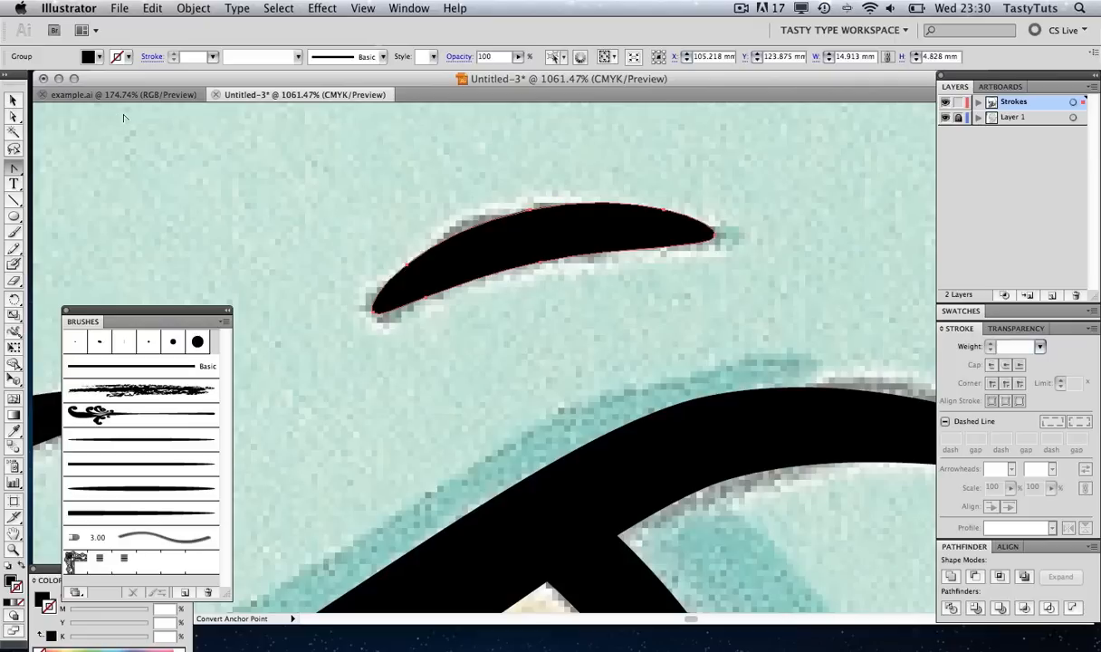
pyautogui.press('a')
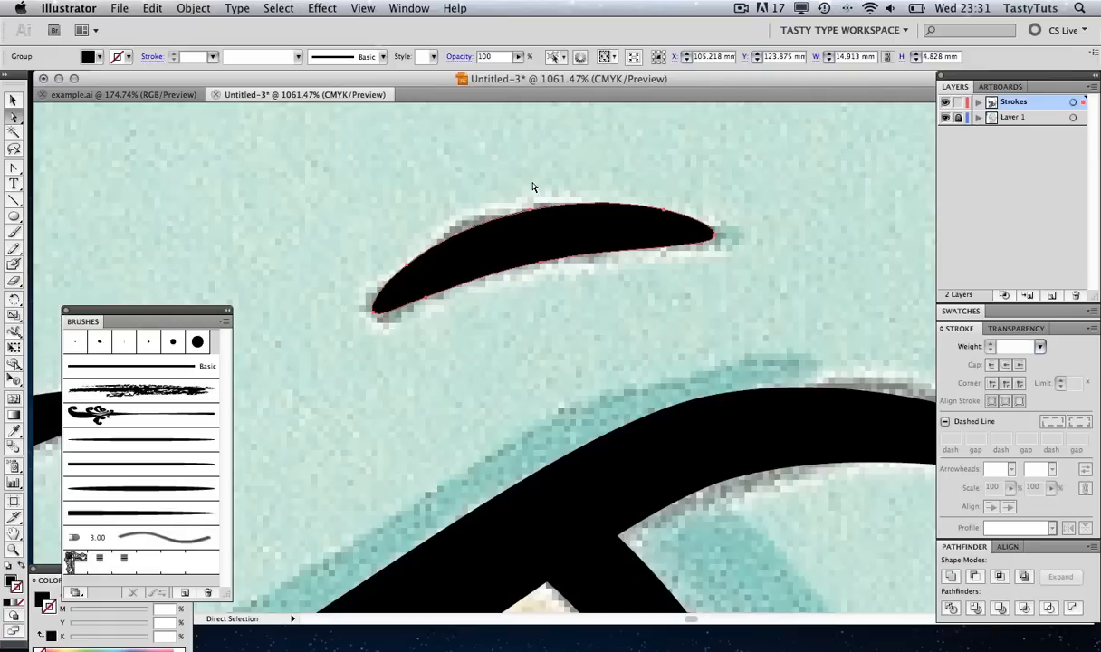
pyautogui.click(536, 208)
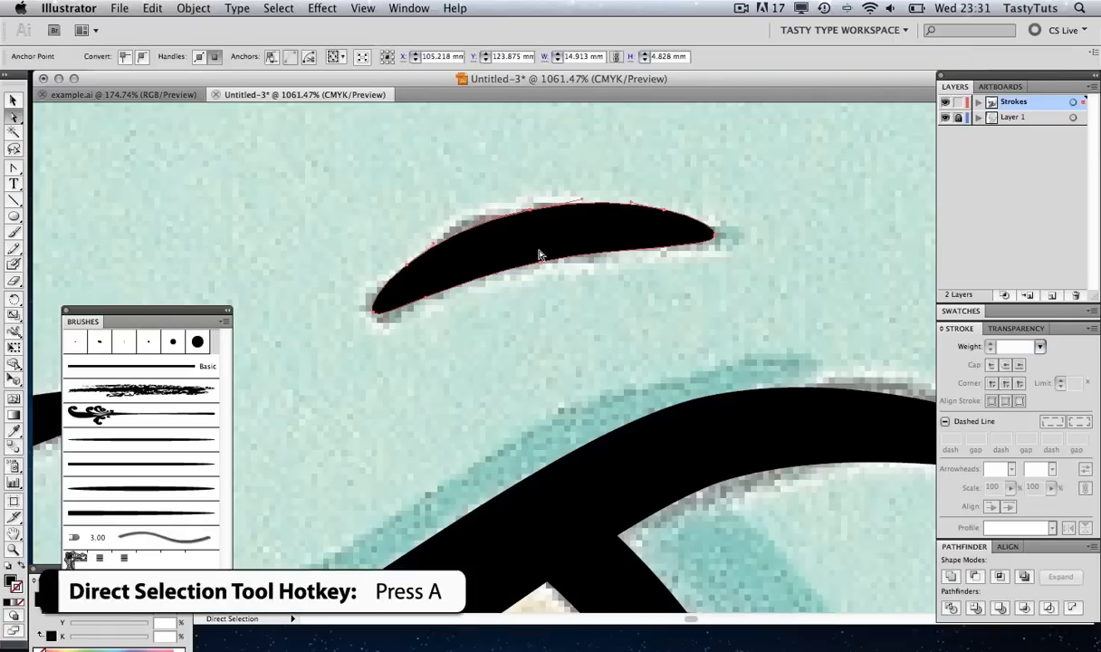
pyautogui.moveTo(533, 210); pyautogui.dragTo(552, 171)
pyautogui.moveTo(457, 159); pyautogui.dragTo(454, 216)
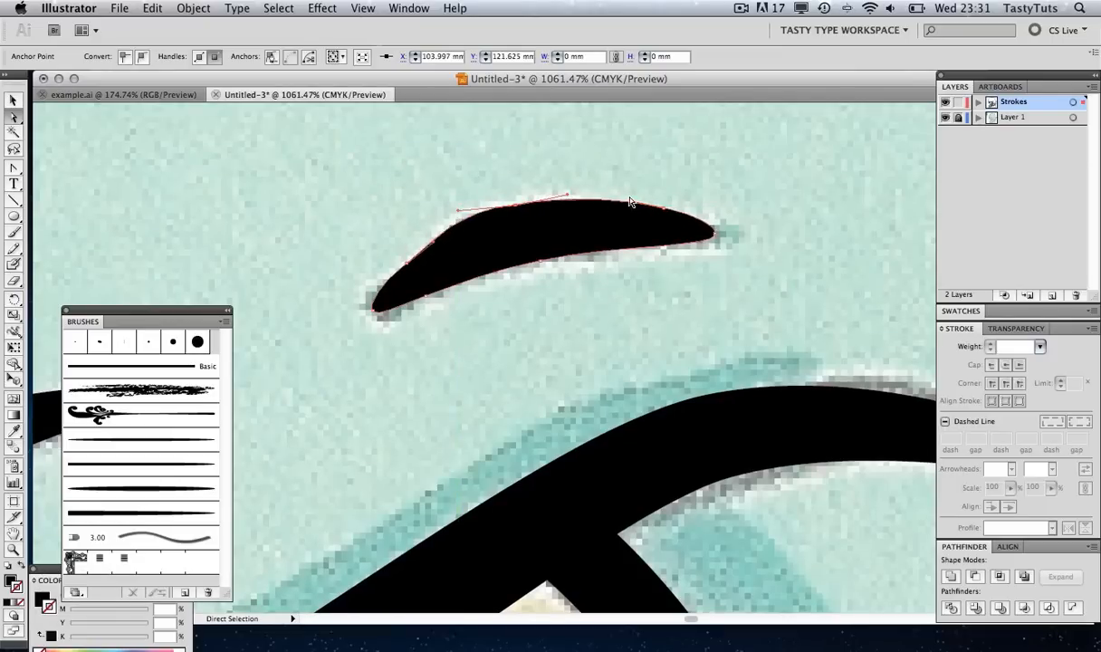
pyautogui.moveTo(630, 199); pyautogui.dragTo(625, 193)
# Adjust the anchor points on the crease shape's lower edge and the right part of its upper edge to match the sketch
pyautogui.click(425, 295)
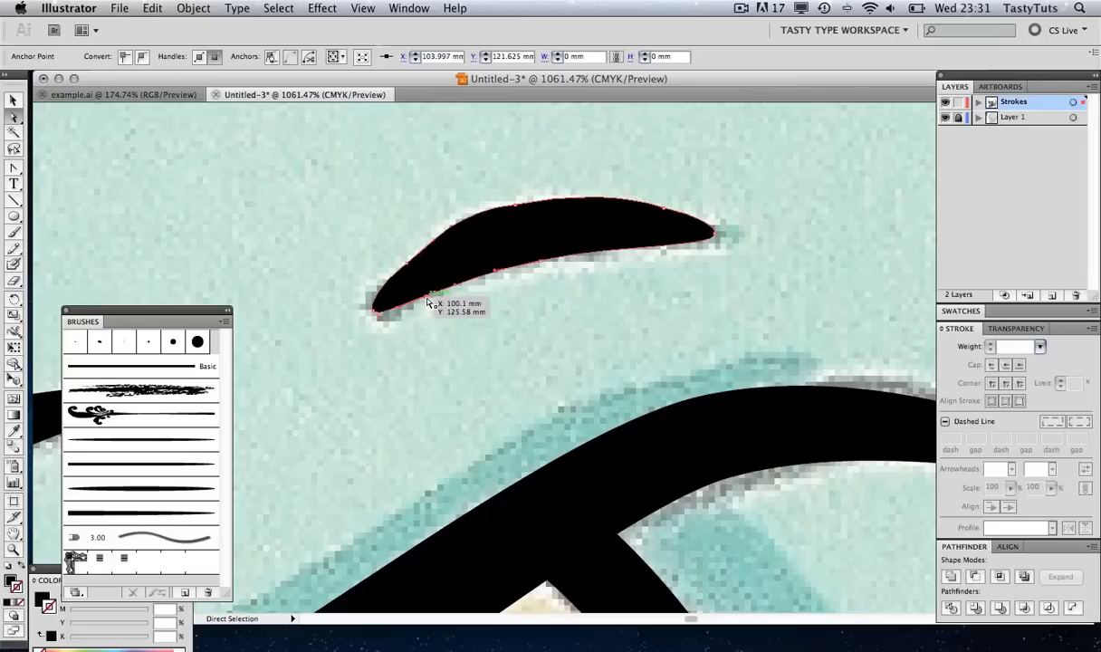
pyautogui.moveTo(426, 297); pyautogui.dragTo(429, 288)
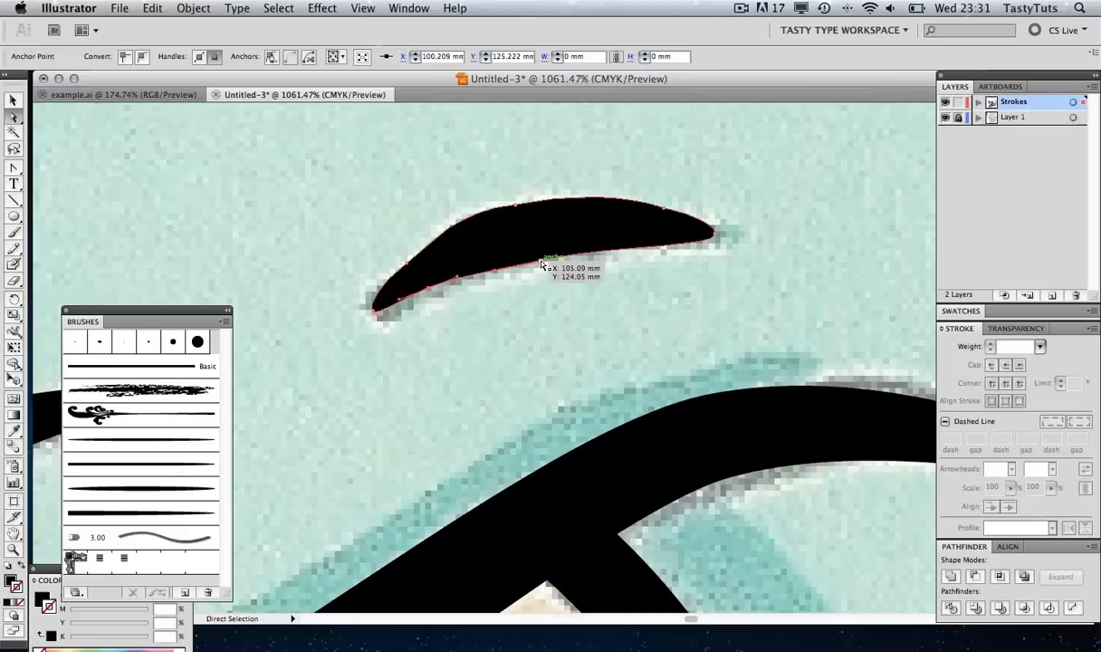
pyautogui.moveTo(541, 262)
pyautogui.mouseDown()
pyautogui.moveTo(541, 240)
pyautogui.moveTo(552, 263)
pyautogui.mouseUp()
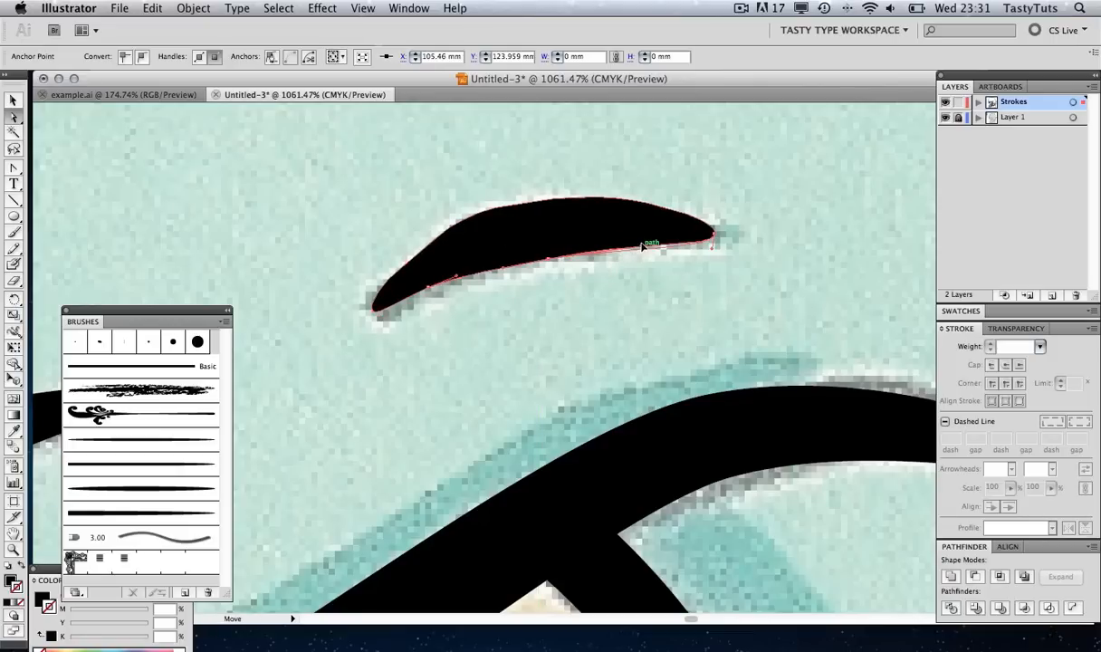
pyautogui.moveTo(667, 217); pyautogui.dragTo(620, 203)
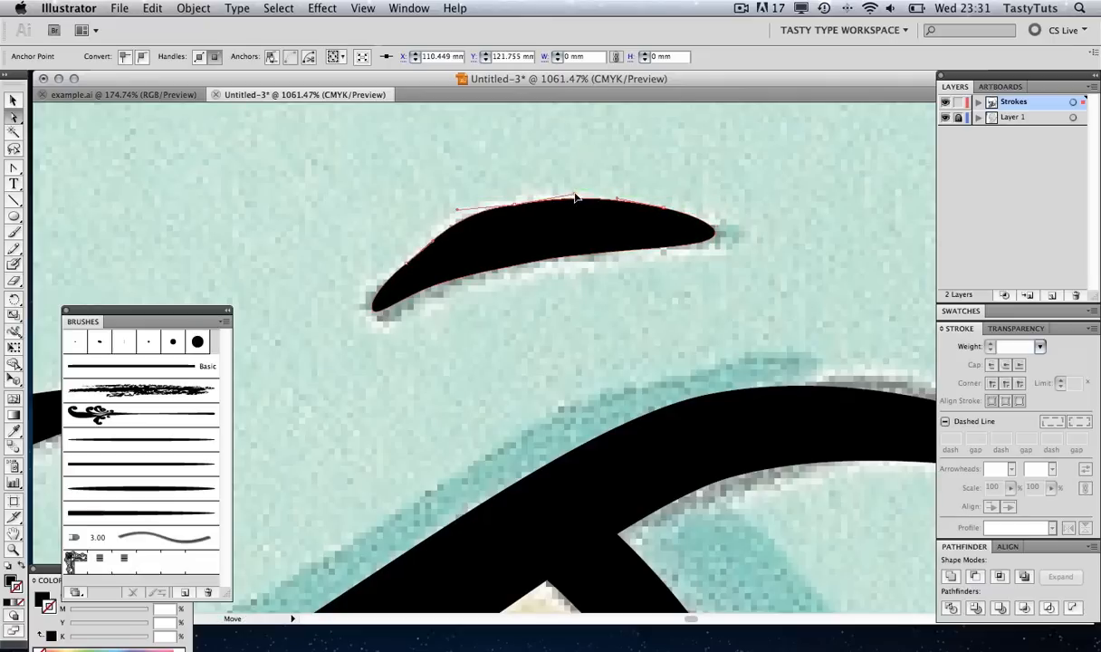
# Draw an ellipse about 6.2 by 12.6 mm over the right eye's sketched pupil and remove its fill
pyautogui.press('z')
pyautogui.keyDown('alt'); pyautogui.click(619, 270); pyautogui.keyUp('alt')
pyautogui.keyDown('alt'); pyautogui.click(617, 287); pyautogui.keyUp('alt')
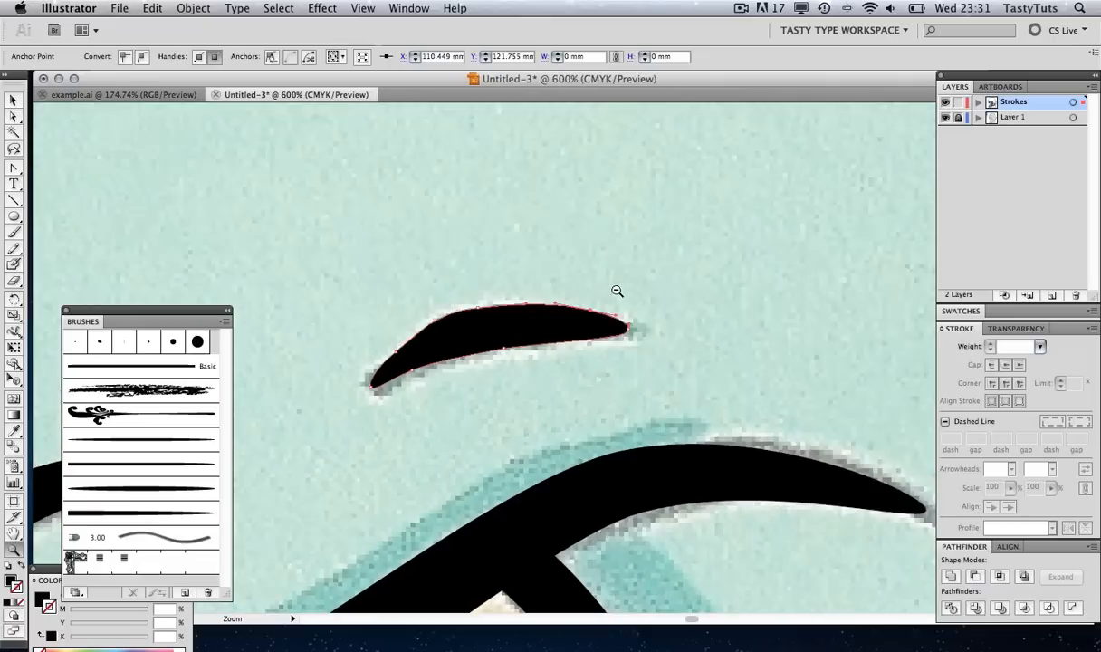
pyautogui.keyDown('alt'); pyautogui.click(616, 289); pyautogui.keyUp('alt')
pyautogui.moveTo(485, 451); pyautogui.dragTo(555, 282)
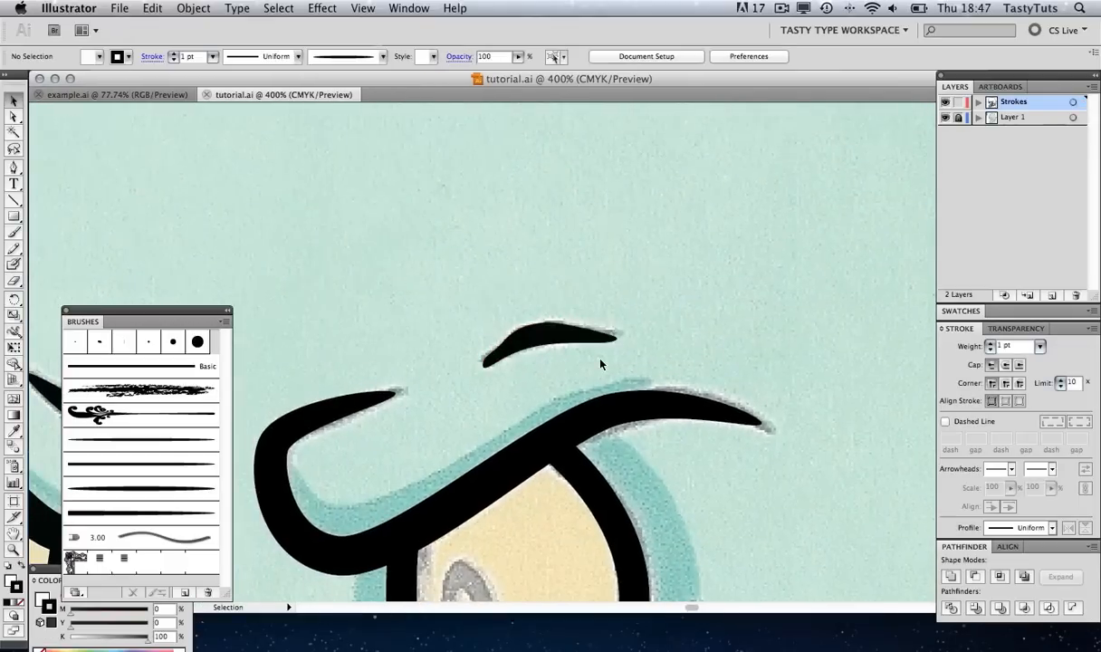
pyautogui.moveTo(575, 409); pyautogui.dragTo(623, 213)
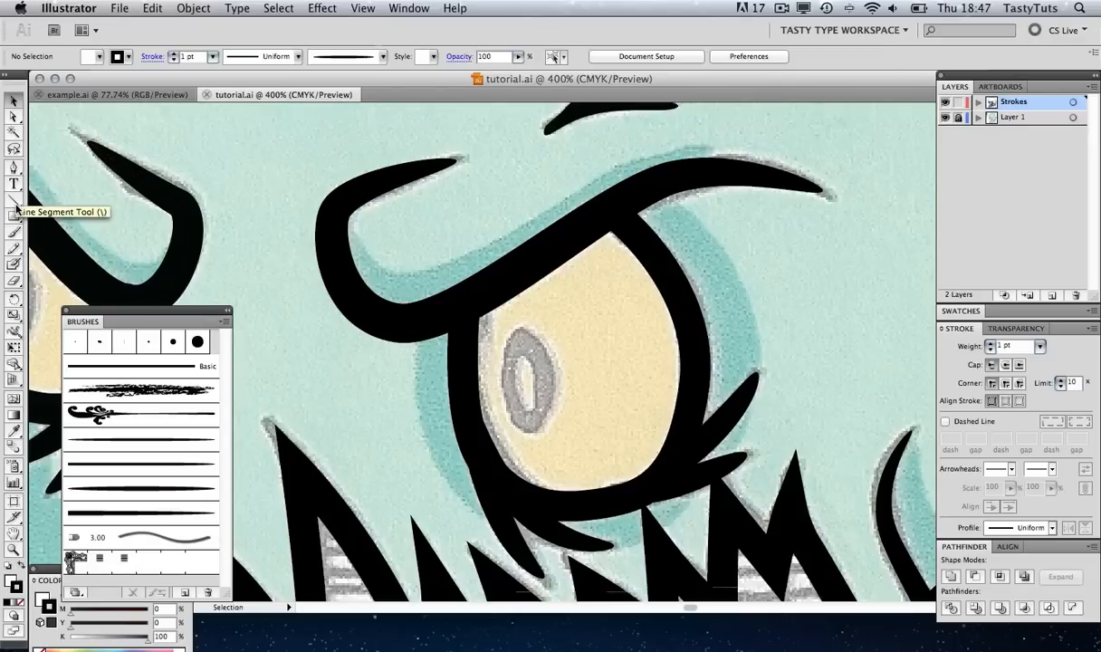
pyautogui.moveTo(14, 215); pyautogui.dragTo(102, 250)
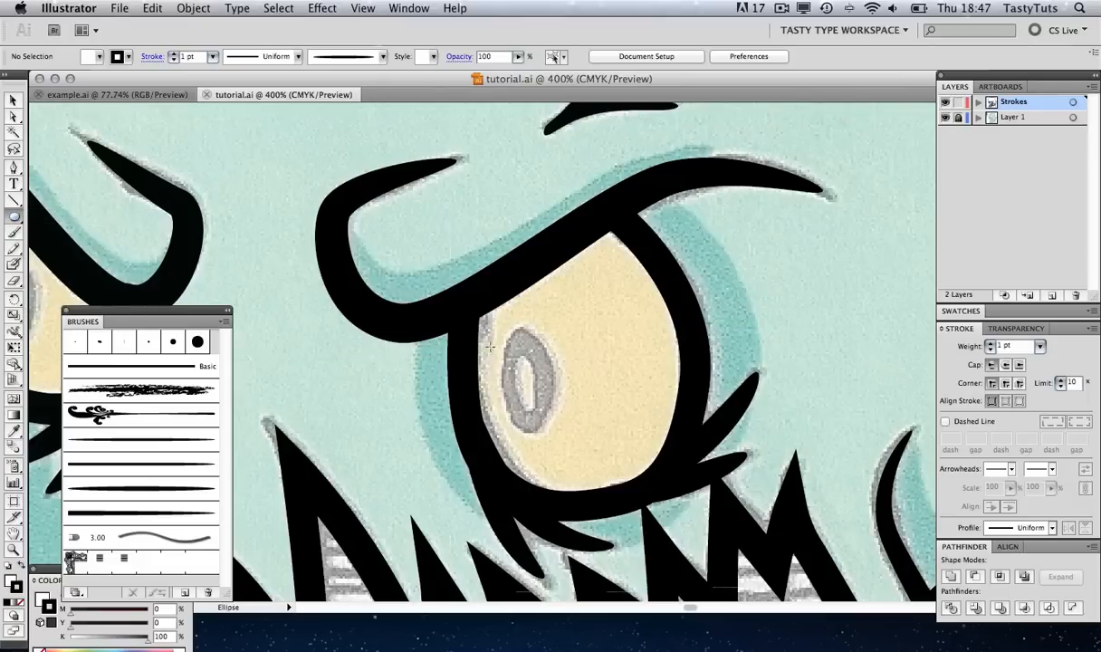
pyautogui.moveTo(504, 328); pyautogui.dragTo(560, 436)
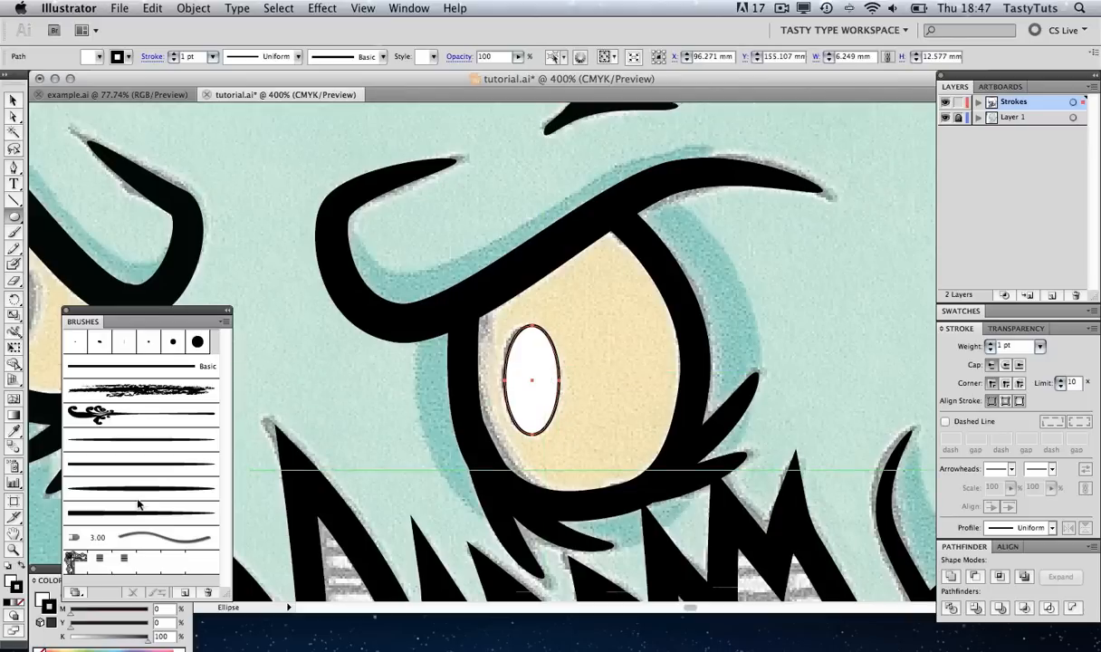
pyautogui.click(11, 580)
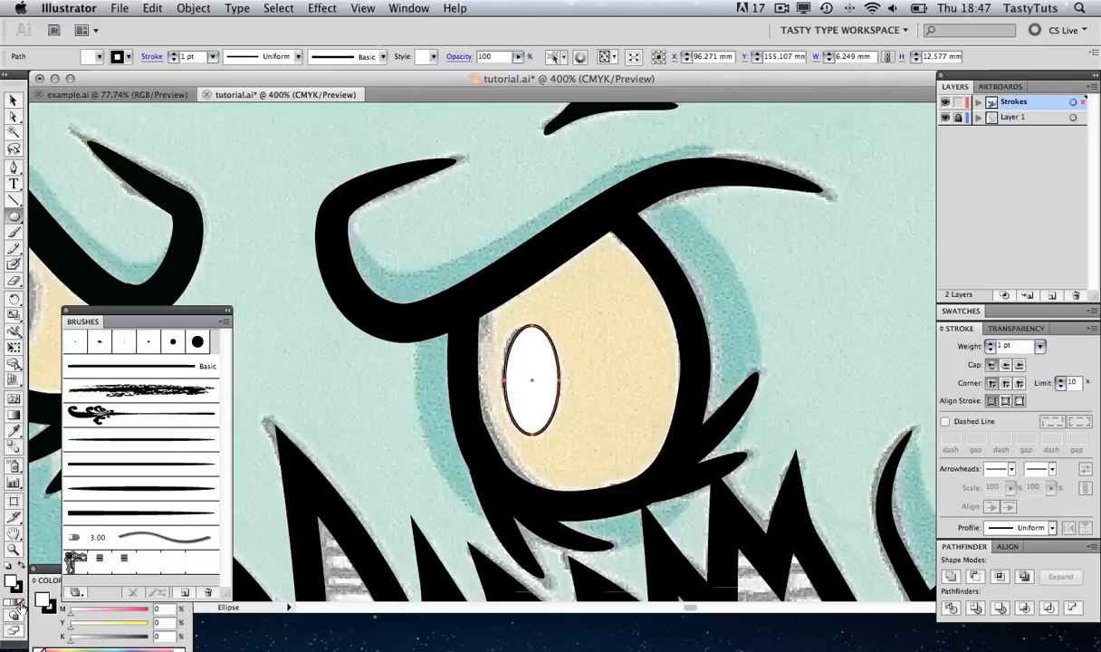
pyautogui.click(12, 631)
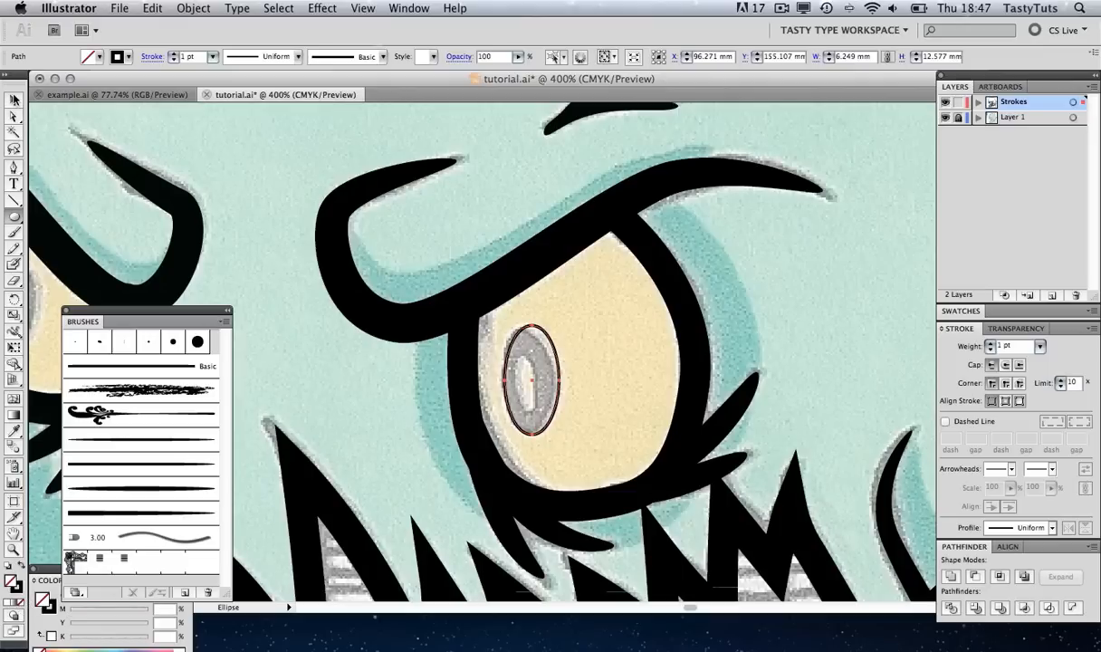
# Scale the pupil ellipse down to about 5 by 10.9 mm, tilt it slightly and nudge it up and right onto the sketched pupil
pyautogui.click(13, 97)
pyautogui.moveTo(562, 323); pyautogui.dragTo(553, 337)
pyautogui.press('Up')
pyautogui.press('Up')
pyautogui.press('Up')
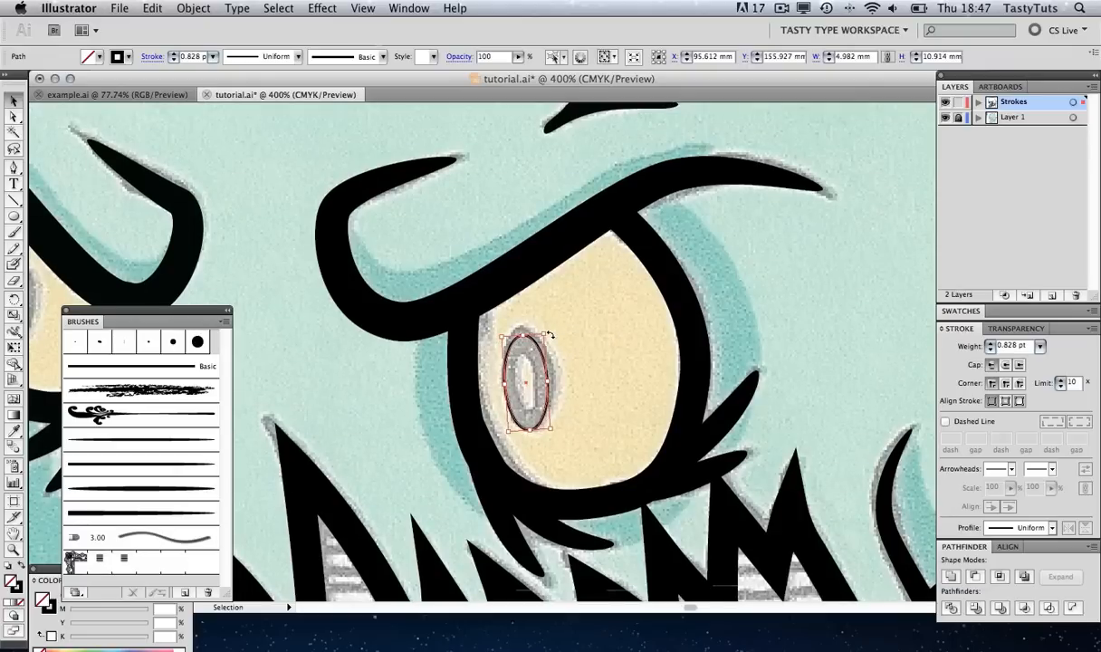
pyautogui.press('Right')
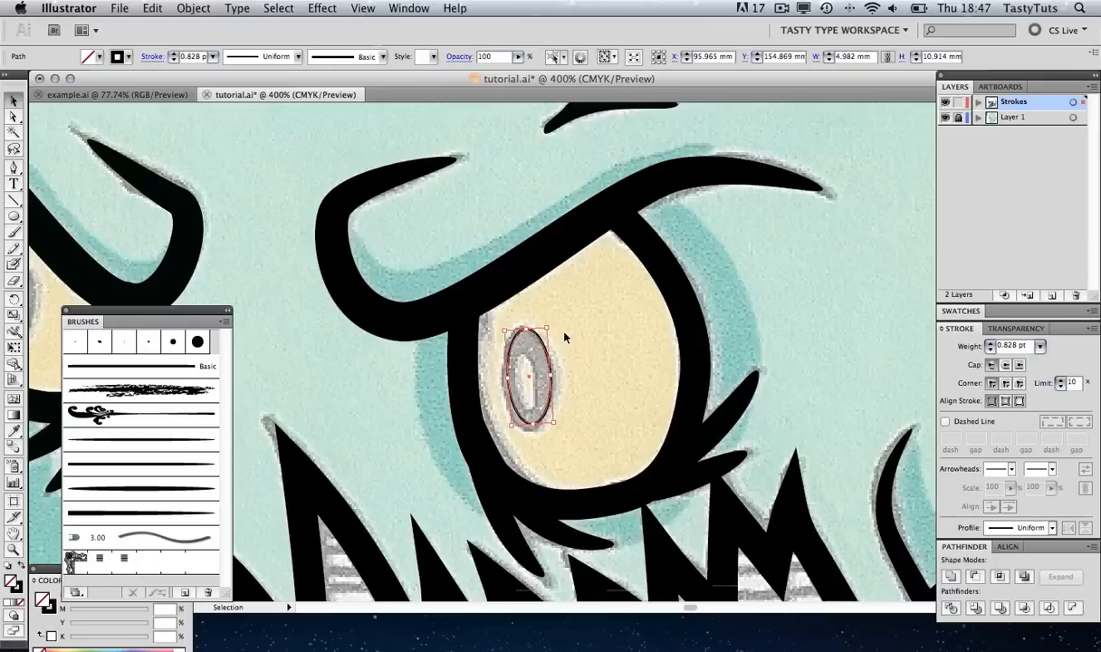
# Paste a copy of the pupil ellipse inside it and scale it to about 2 by 6.7 mm over the pupil's sketched highlight
pyautogui.press('a')
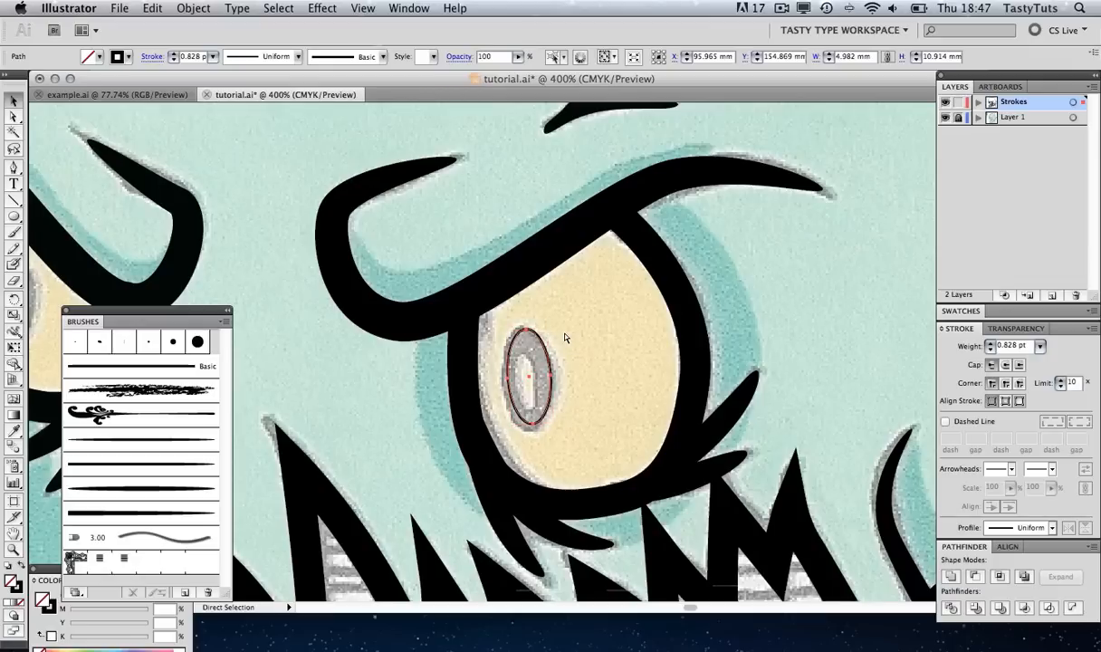
pyautogui.moveTo(545, 343)
pyautogui.mouseDown()
pyautogui.moveTo(571, 319)
pyautogui.moveTo(535, 344)
pyautogui.moveTo(540, 362)
pyautogui.mouseUp()
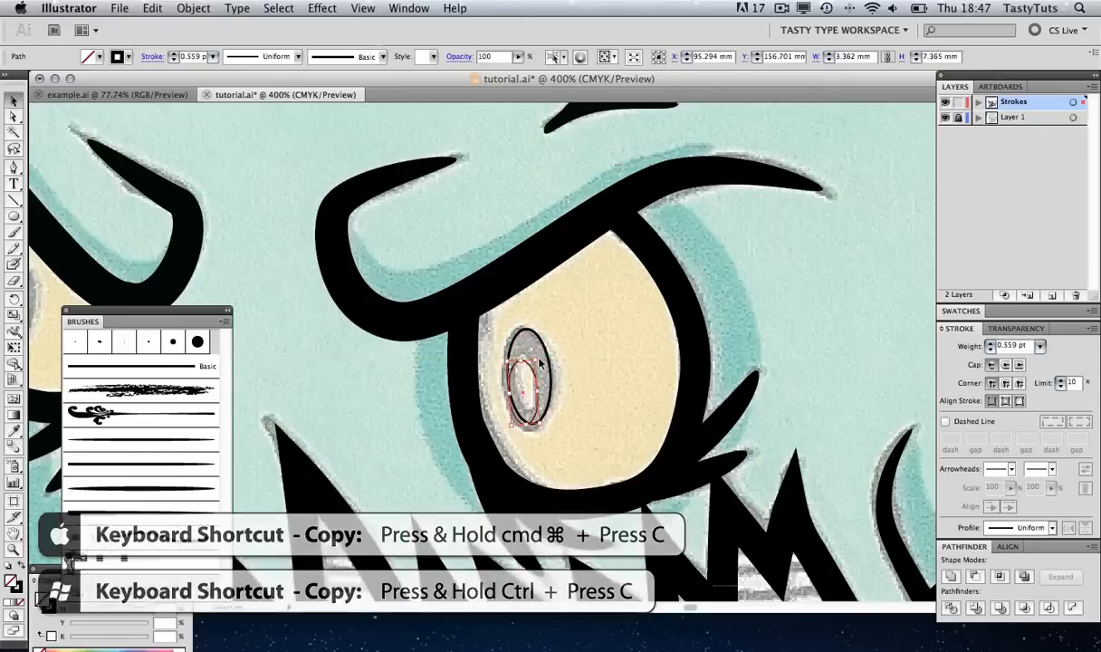
pyautogui.press('Right')
pyautogui.press('Right')
pyautogui.press('Right')
pyautogui.press('Up')
pyautogui.press('Up')
pyautogui.press('Up')
pyautogui.press('Up')
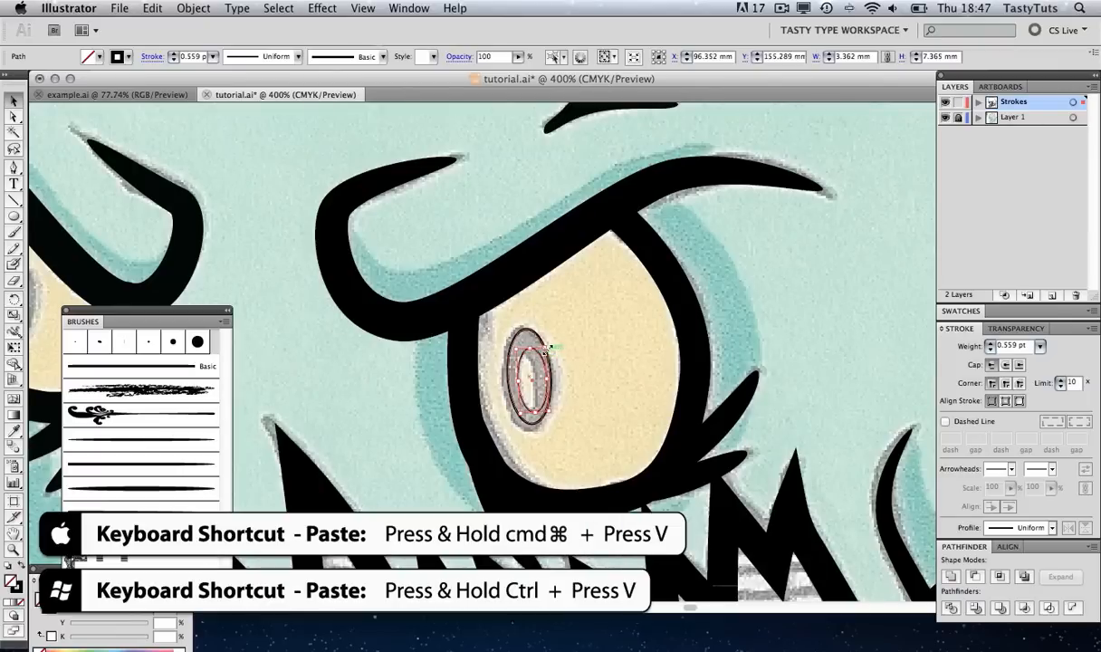
pyautogui.moveTo(547, 348); pyautogui.dragTo(535, 353)
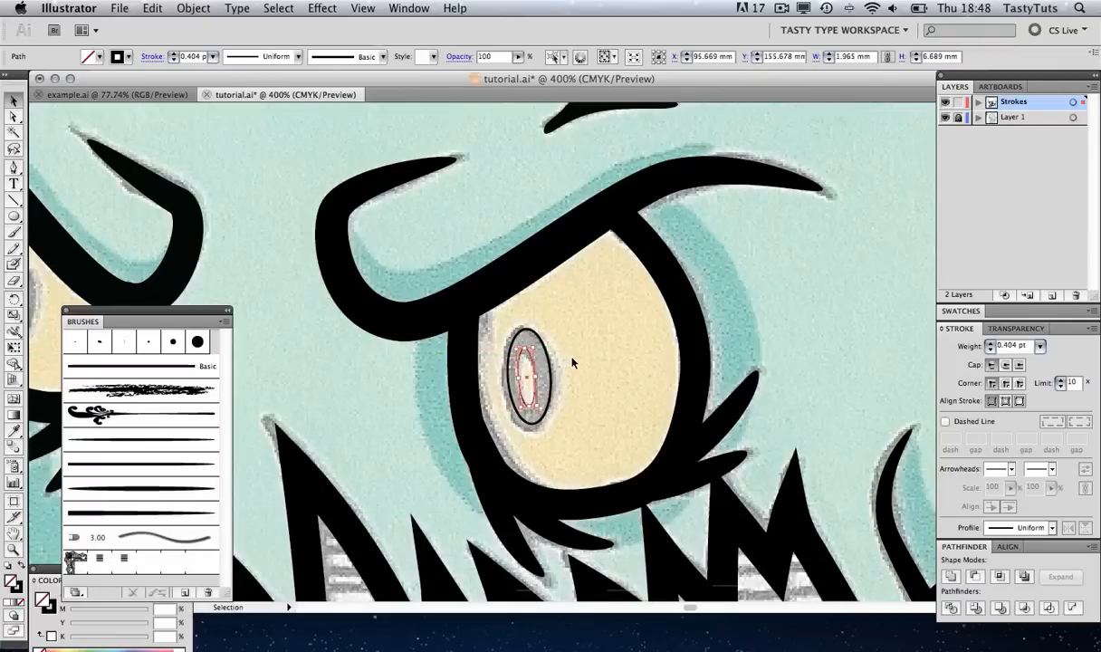
# Swap the outer pupil ellipse's fill and stroke so it has a solid black fill and no outline
pyautogui.click(555, 371)
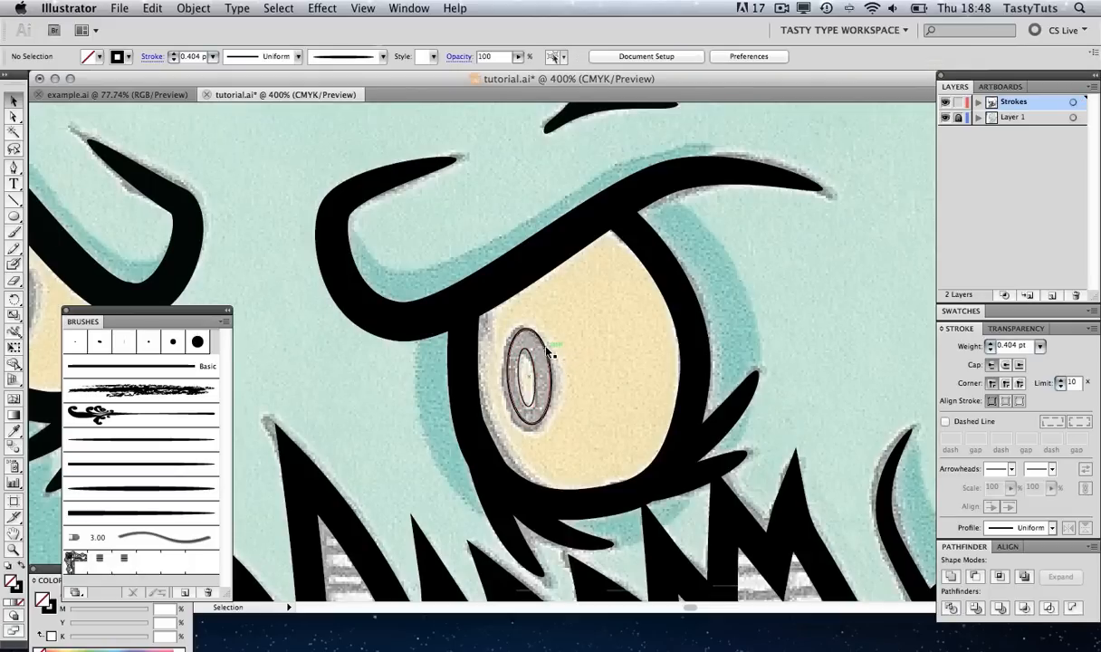
pyautogui.click(553, 351)
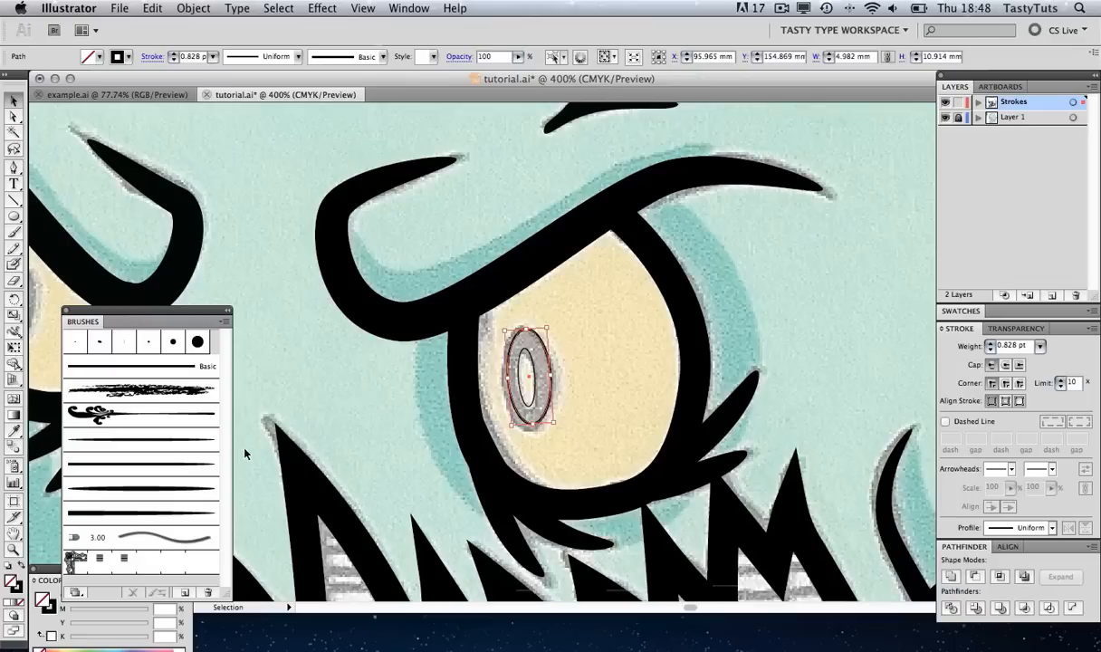
pyautogui.click(19, 565)
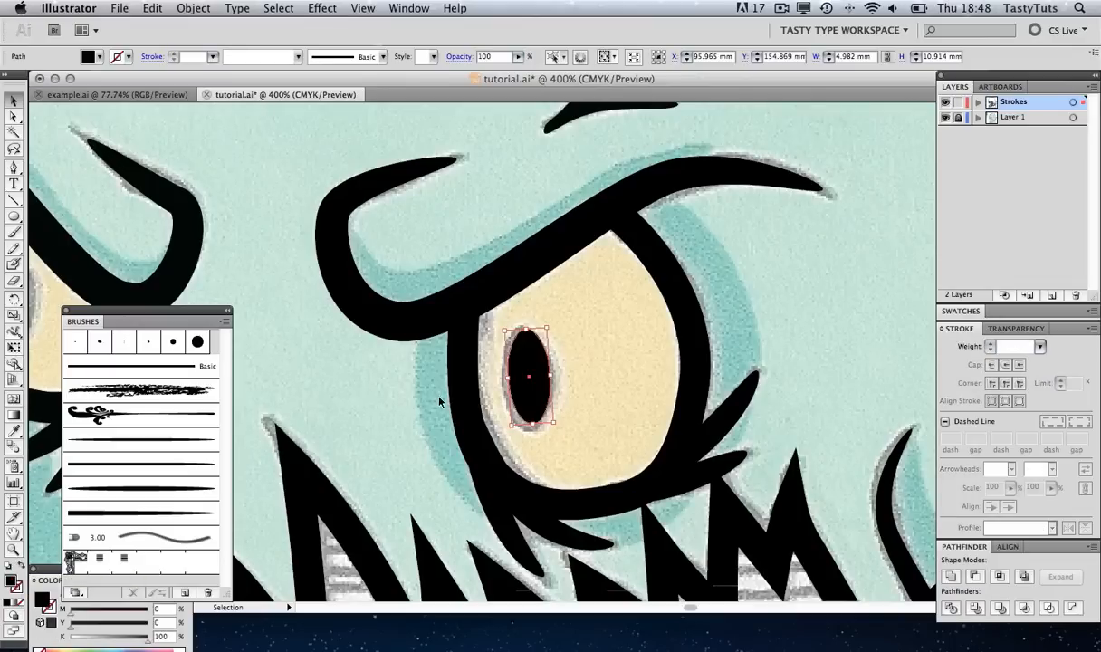
pyautogui.click(559, 341)
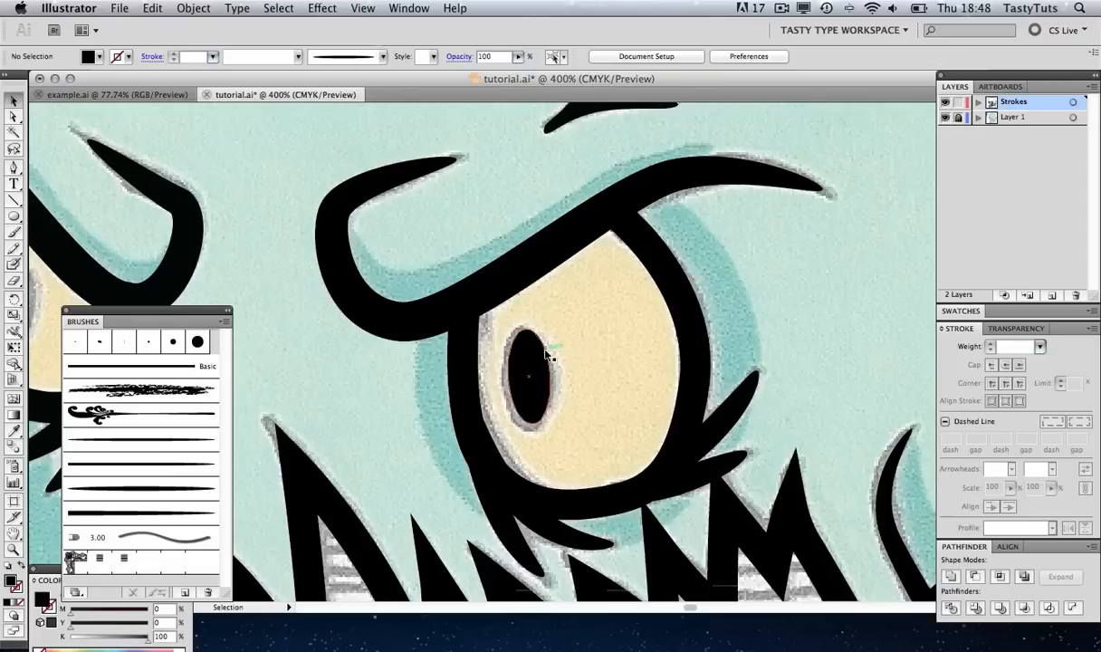
# Combine both pupil ellipses with Exclude to cut out the highlight, and give the resulting ring a black fill without stroke
pyautogui.click(547, 360)
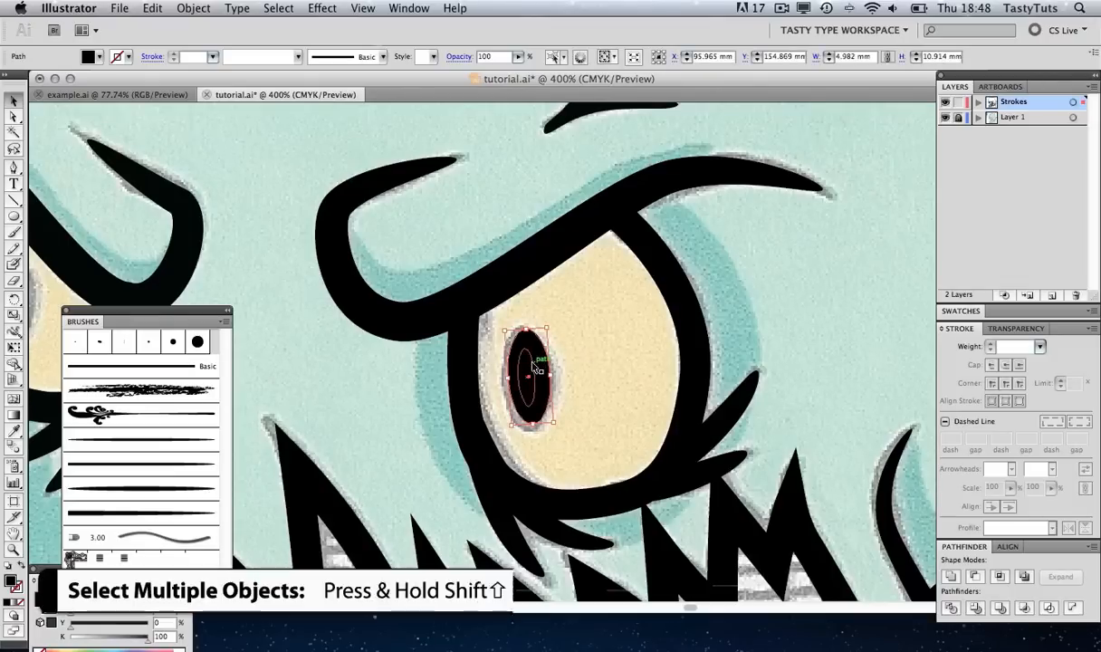
pyautogui.keyDown('shift'); pyautogui.click(534, 367); pyautogui.keyUp('shift')
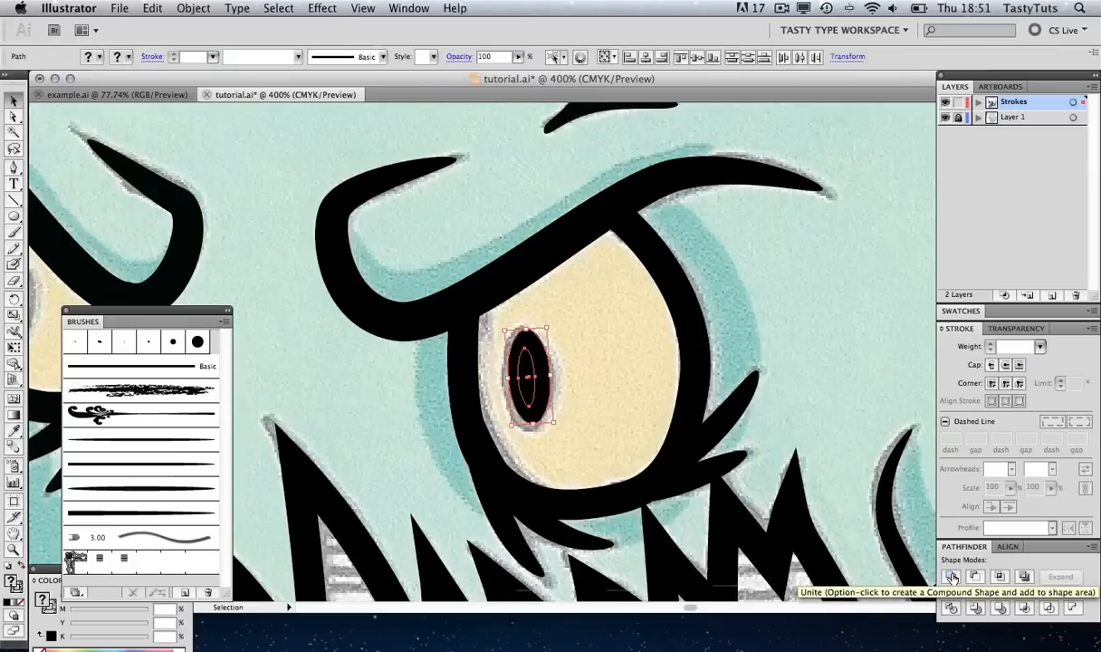
pyautogui.click(1024, 577)
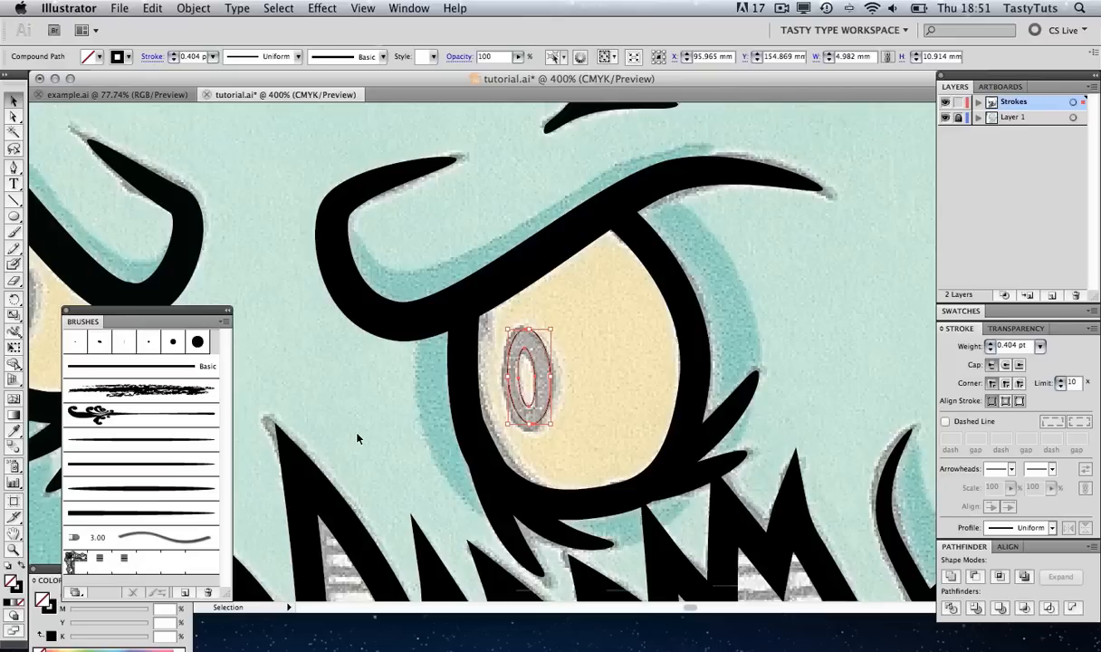
pyautogui.click(20, 567)
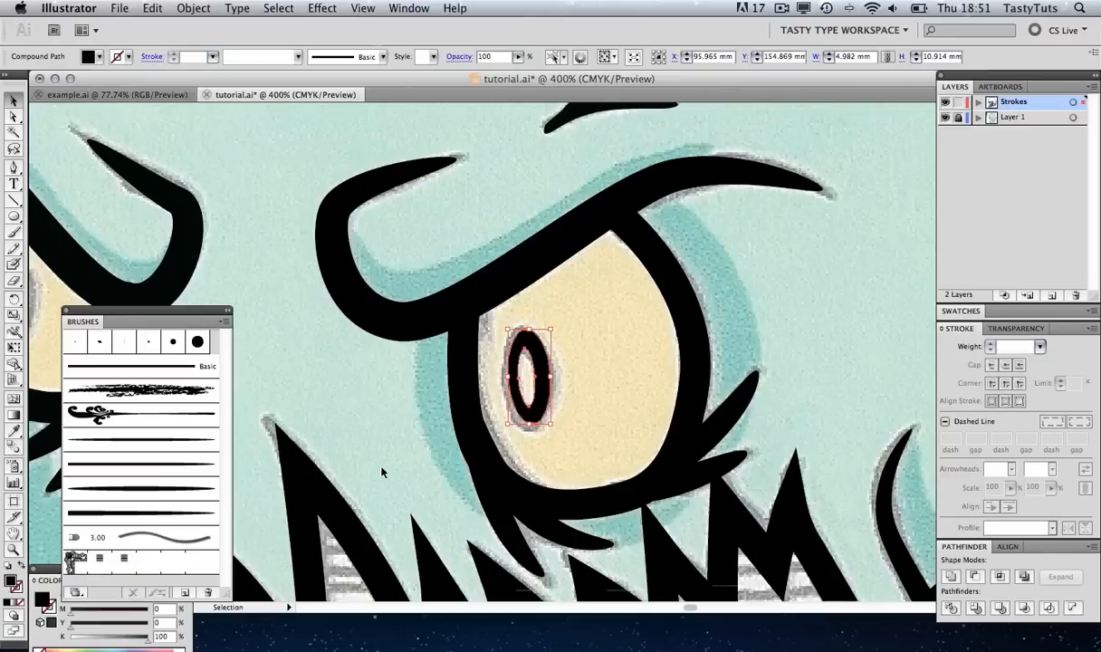
# Move the pupil ring slightly left and up onto the sketched pupil and enlarge it to about 5.4 by 11.8 mm
pyautogui.moveTo(533, 353)
pyautogui.mouseDown()
pyautogui.moveTo(546, 359)
pyautogui.moveTo(580, 305)
pyautogui.moveTo(528, 335)
pyautogui.moveTo(533, 352)
pyautogui.mouseUp()
pyautogui.press('z')
pyautogui.moveTo(468, 309); pyautogui.dragTo(593, 450)
pyautogui.press('v')
pyautogui.moveTo(615, 326); pyautogui.dragTo(579, 327)
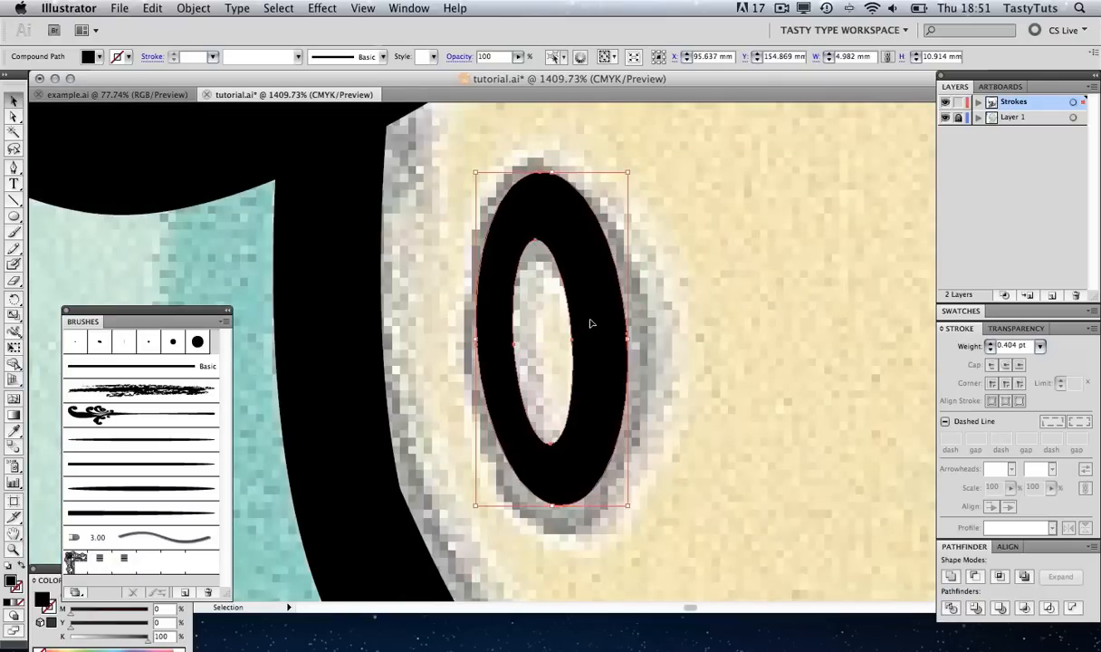
pyautogui.moveTo(589, 319); pyautogui.dragTo(584, 314)
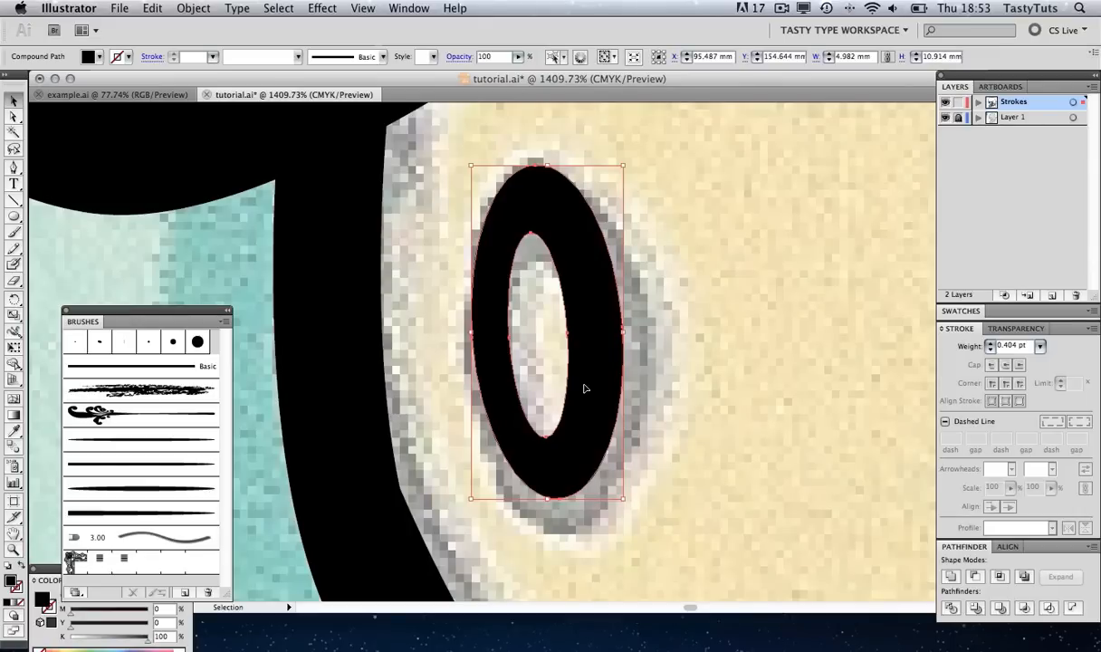
pyautogui.moveTo(623, 498); pyautogui.dragTo(633, 522)
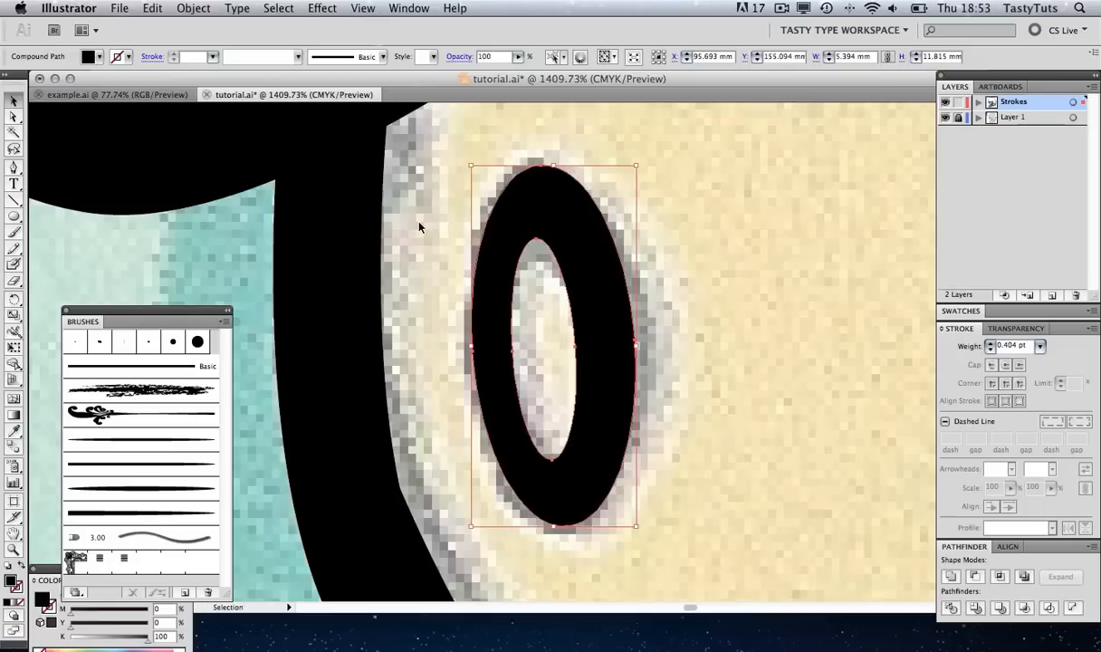
# Adjust the anchor points and handles of the pupil ring's outer edge to match the sketched outline
pyautogui.press('a')
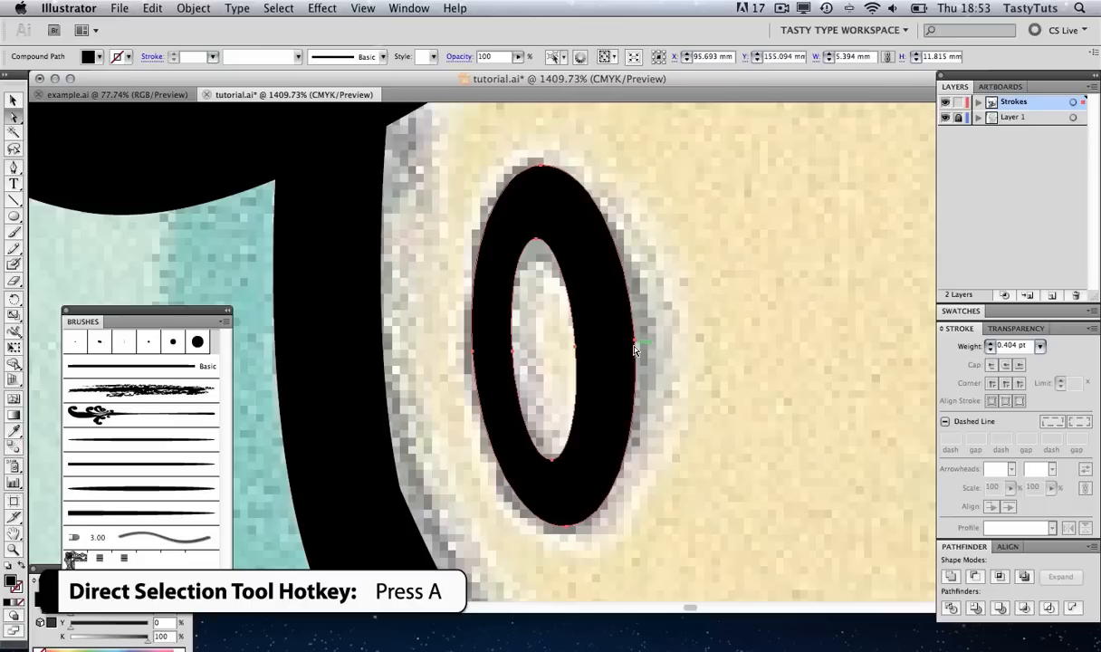
pyautogui.moveTo(634, 348); pyautogui.dragTo(644, 341)
pyautogui.moveTo(637, 240); pyautogui.dragTo(641, 230)
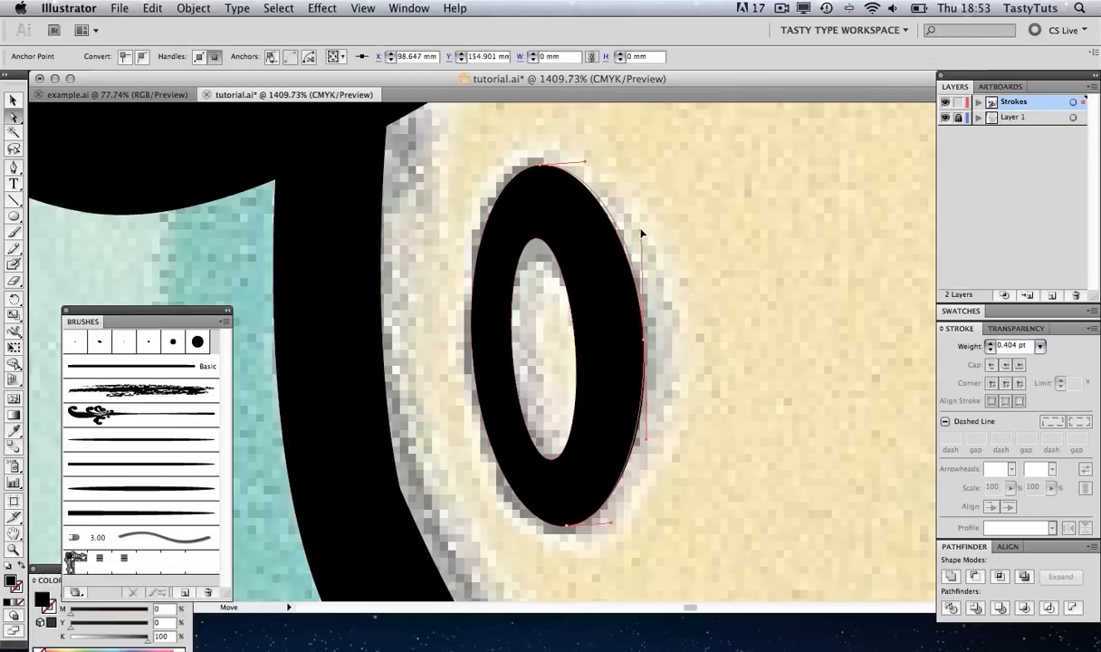
pyautogui.moveTo(541, 171)
pyautogui.mouseDown()
pyautogui.moveTo(494, 167)
pyautogui.moveTo(542, 165)
pyautogui.mouseUp()
pyautogui.moveTo(472, 349); pyautogui.dragTo(467, 359)
pyautogui.moveTo(459, 256); pyautogui.dragTo(465, 244)
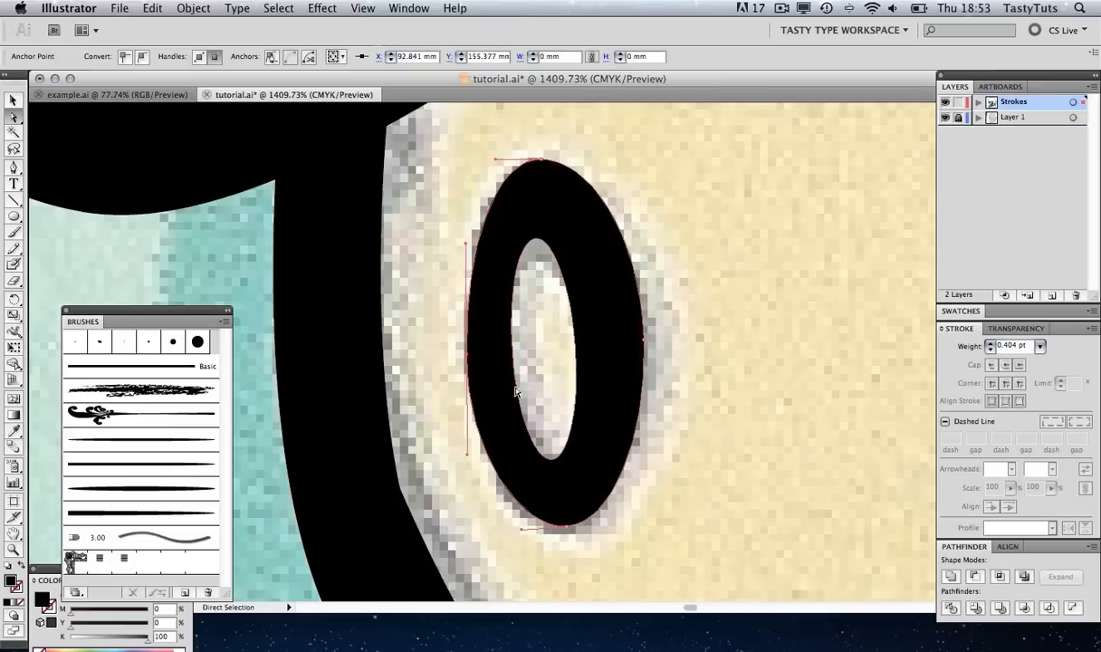
pyautogui.moveTo(522, 527); pyautogui.dragTo(522, 526)
# Reshape the pupil ring's inner opening to the sketched highlight by moving its lower and right anchor points and adjusting its curve
pyautogui.click(534, 449)
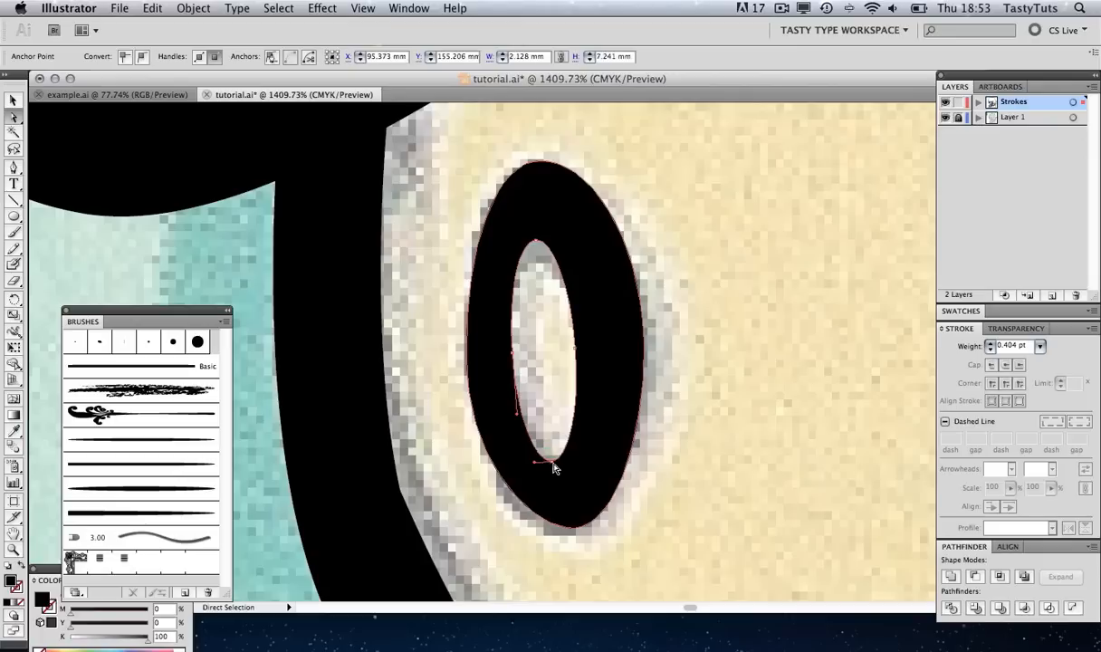
pyautogui.moveTo(554, 467); pyautogui.dragTo(592, 419)
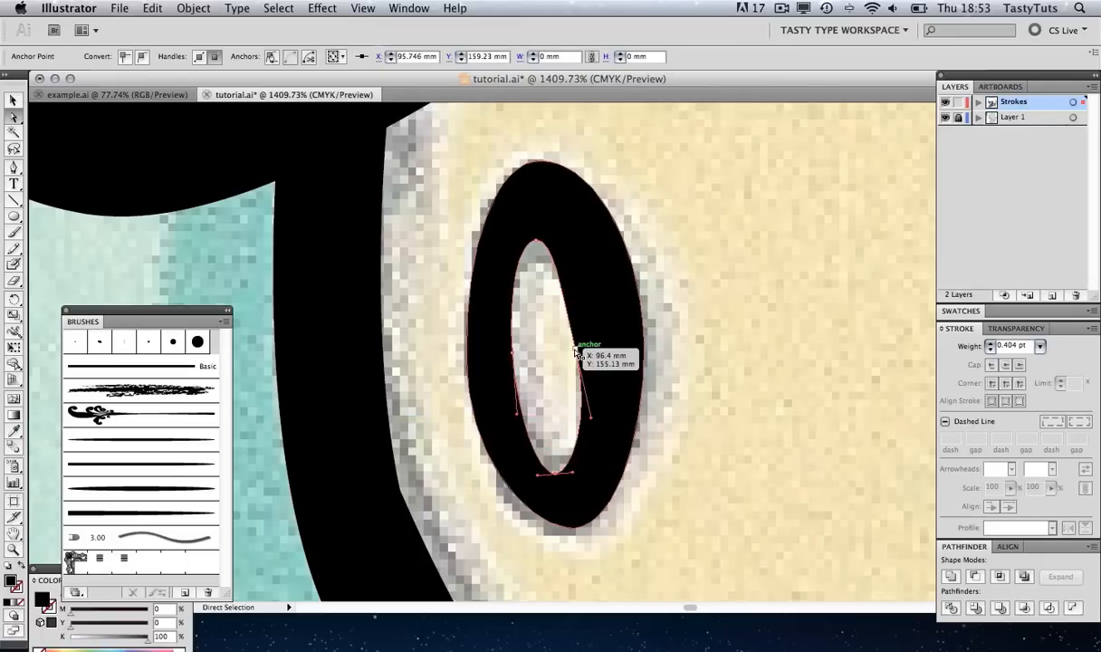
pyautogui.moveTo(573, 350); pyautogui.dragTo(542, 329)
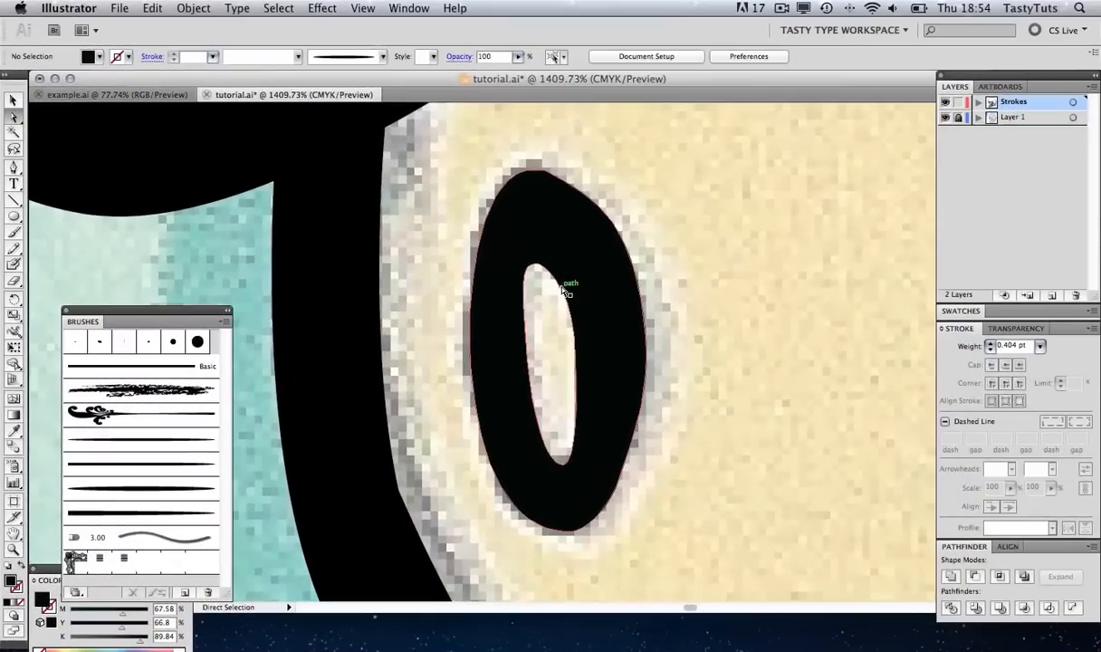
pyautogui.click(563, 288)
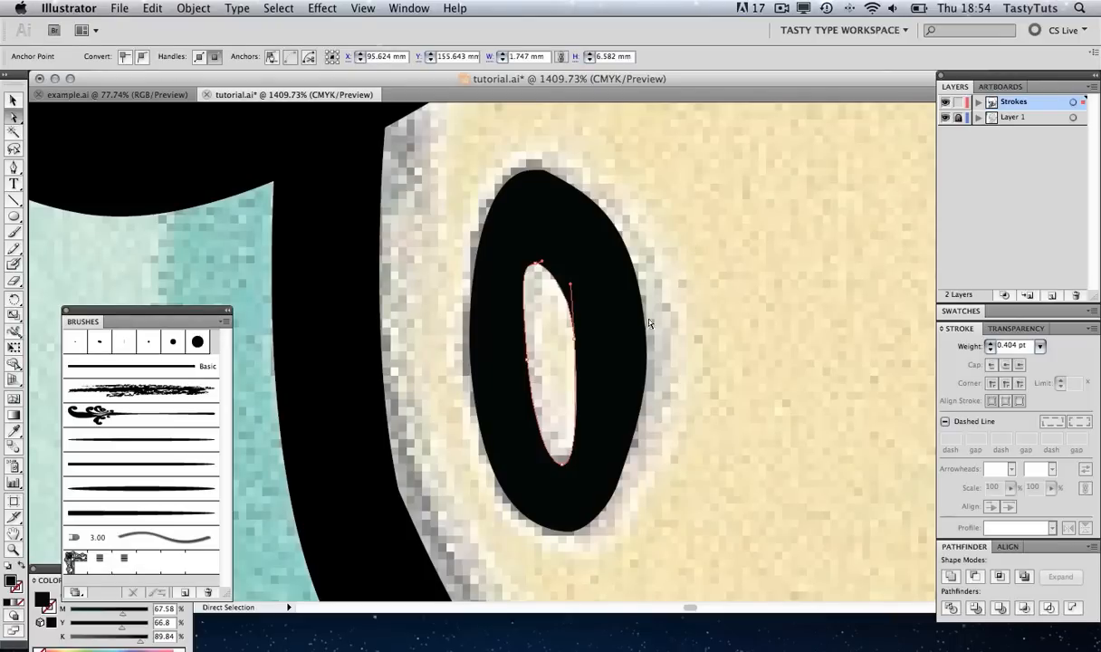
pyautogui.click(693, 237)
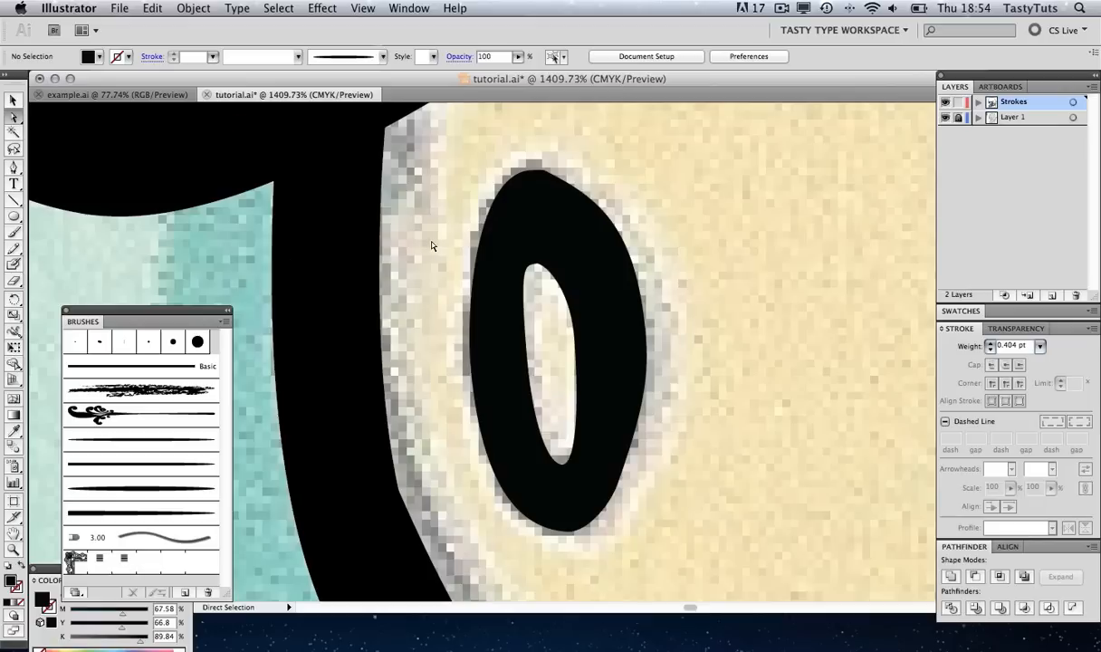
# Check the finished right pupil in the context of the whole face
pyautogui.press('z')
pyautogui.keyDown('alt'); pyautogui.click(621, 279); pyautogui.keyUp('alt')
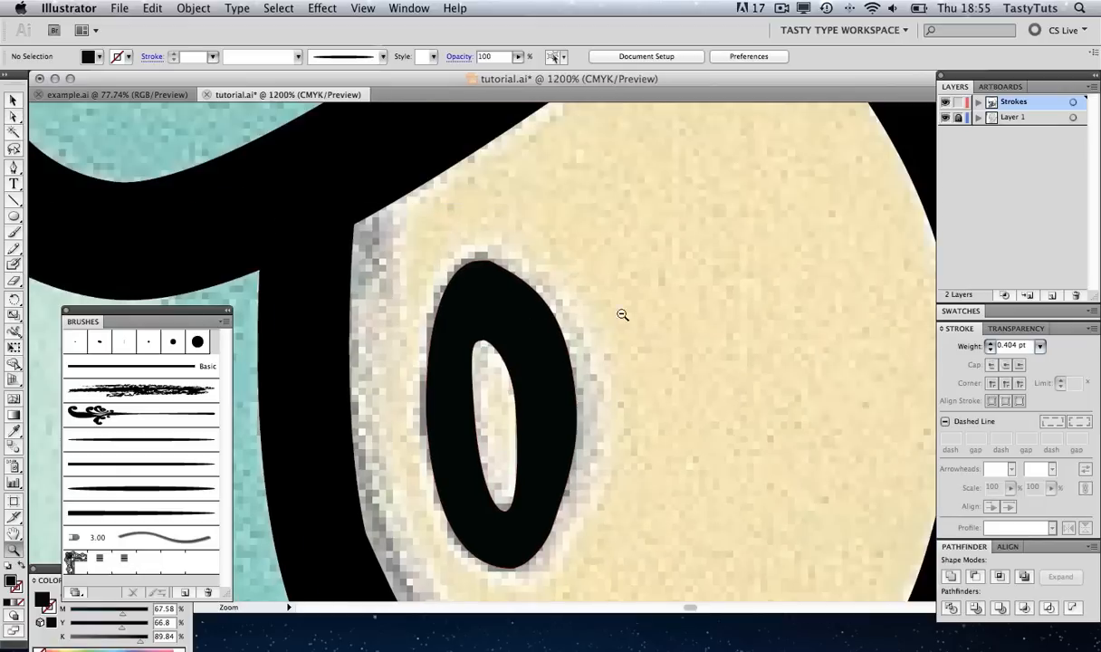
pyautogui.keyDown('alt'); pyautogui.click(567, 358); pyautogui.keyUp('alt')
pyautogui.keyDown('alt'); pyautogui.click(553, 355); pyautogui.keyUp('alt')
pyautogui.keyDown('alt'); pyautogui.click(553, 356); pyautogui.keyUp('alt')
pyautogui.keyDown('alt'); pyautogui.click(561, 331); pyautogui.keyUp('alt')
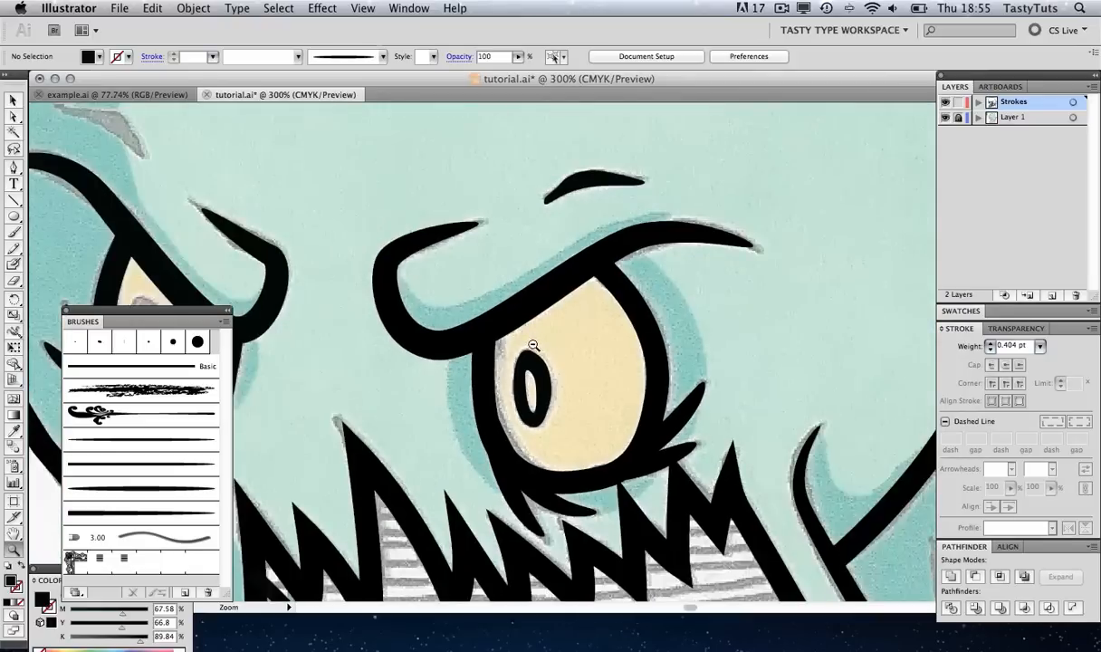
pyautogui.keyDown('alt'); pyautogui.click(532, 347); pyautogui.keyUp('alt')
pyautogui.keyDown('alt'); pyautogui.click(541, 359); pyautogui.keyUp('alt')
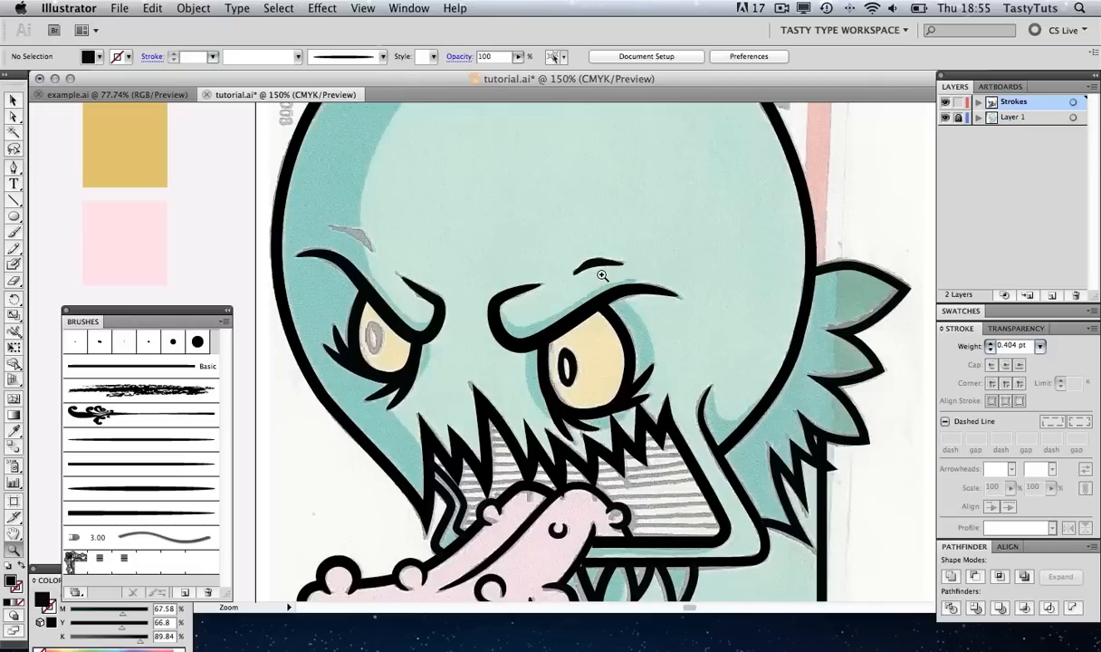
# Place the black brow crease and pupil shapes over the left eye's sketched ones
pyautogui.press('z')
pyautogui.moveTo(258, 156); pyautogui.dragTo(471, 400)
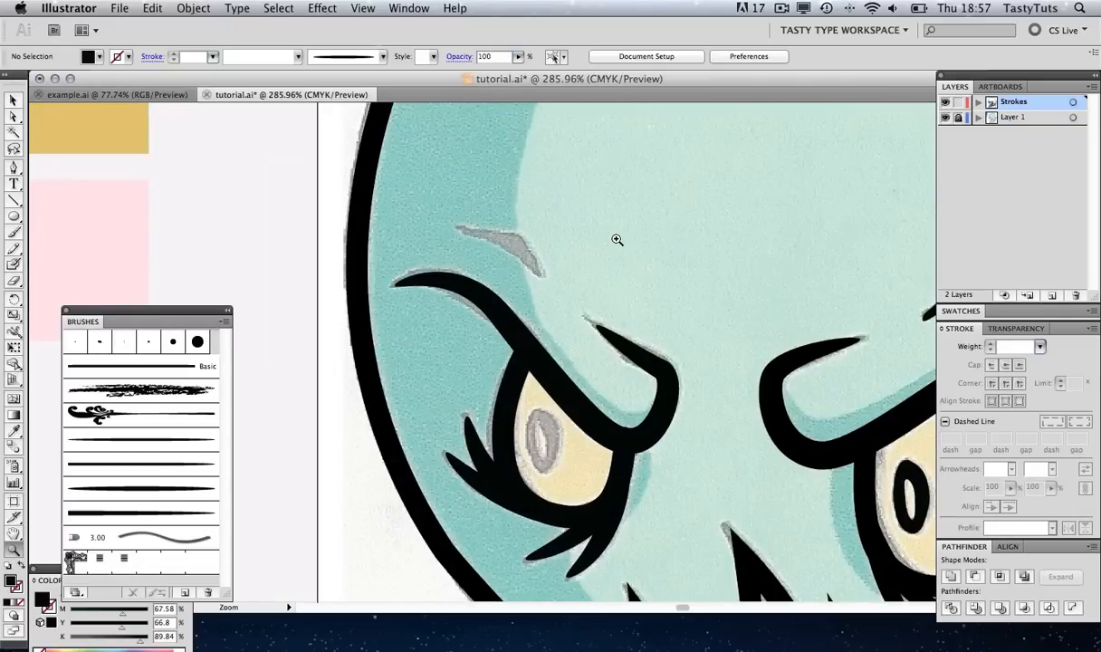
pyautogui.press('super+a')
pyautogui.press('v')
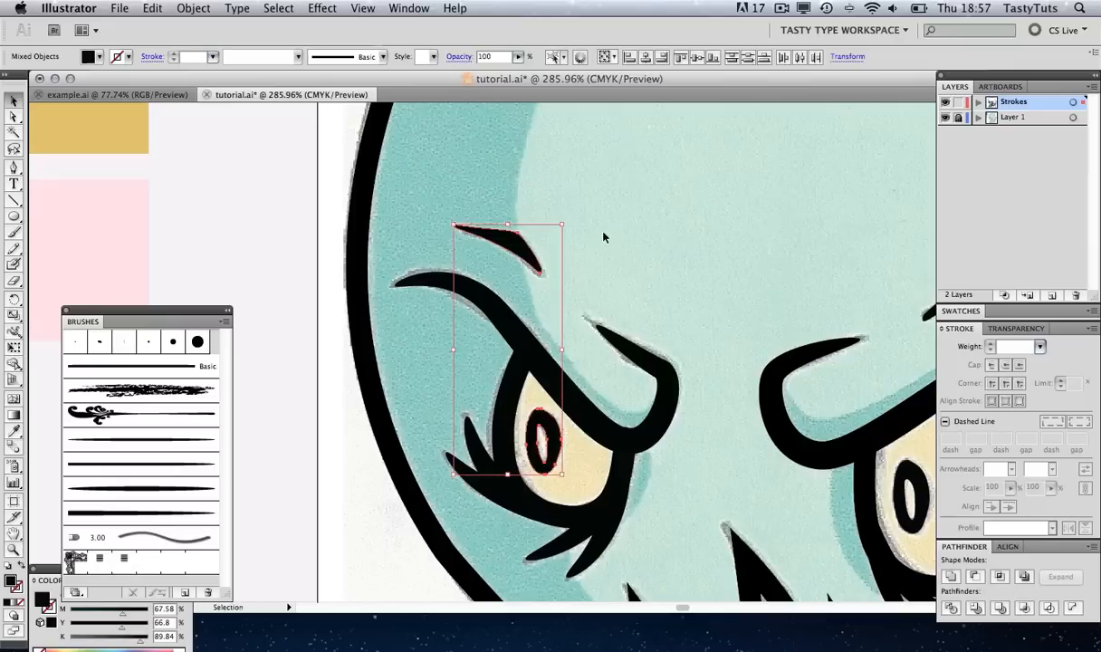
# Review the left eye's crease and pupil against the rest of the traced head
pyautogui.press('z')
pyautogui.keyDown('alt'); pyautogui.click(659, 285); pyautogui.keyUp('alt')
pyautogui.keyDown('alt'); pyautogui.click(659, 286); pyautogui.keyUp('alt')
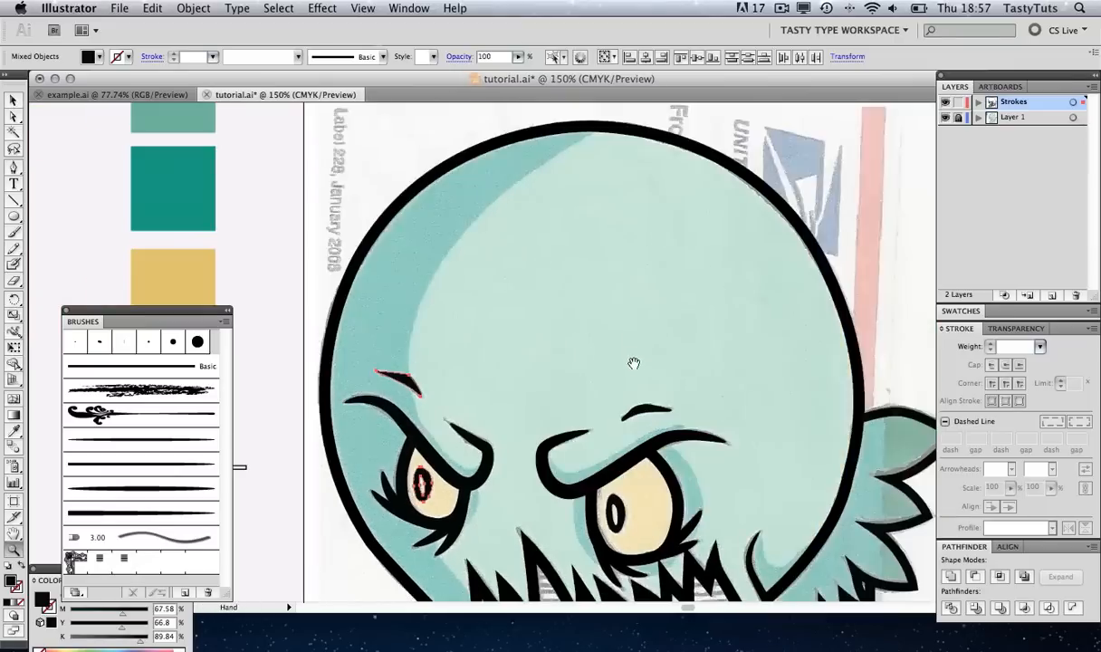
pyautogui.moveTo(634, 365); pyautogui.dragTo(583, 220)
pyautogui.keyDown('alt'); pyautogui.click(553, 289); pyautogui.keyUp('alt')
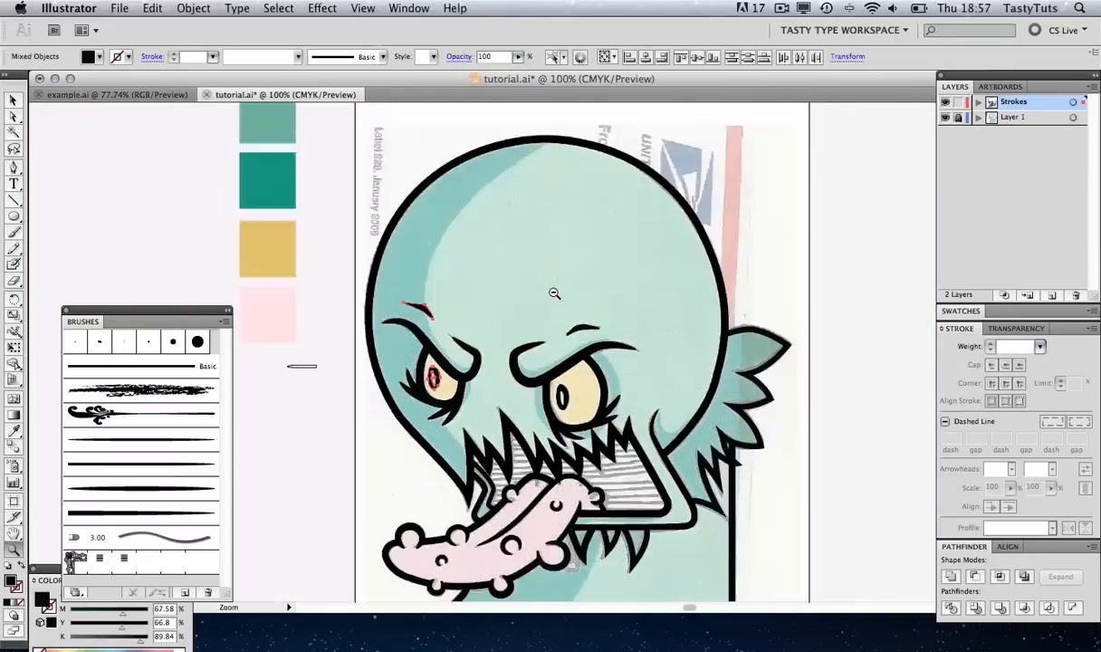
pyautogui.keyDown('alt'); pyautogui.click(554, 293); pyautogui.keyUp('alt')
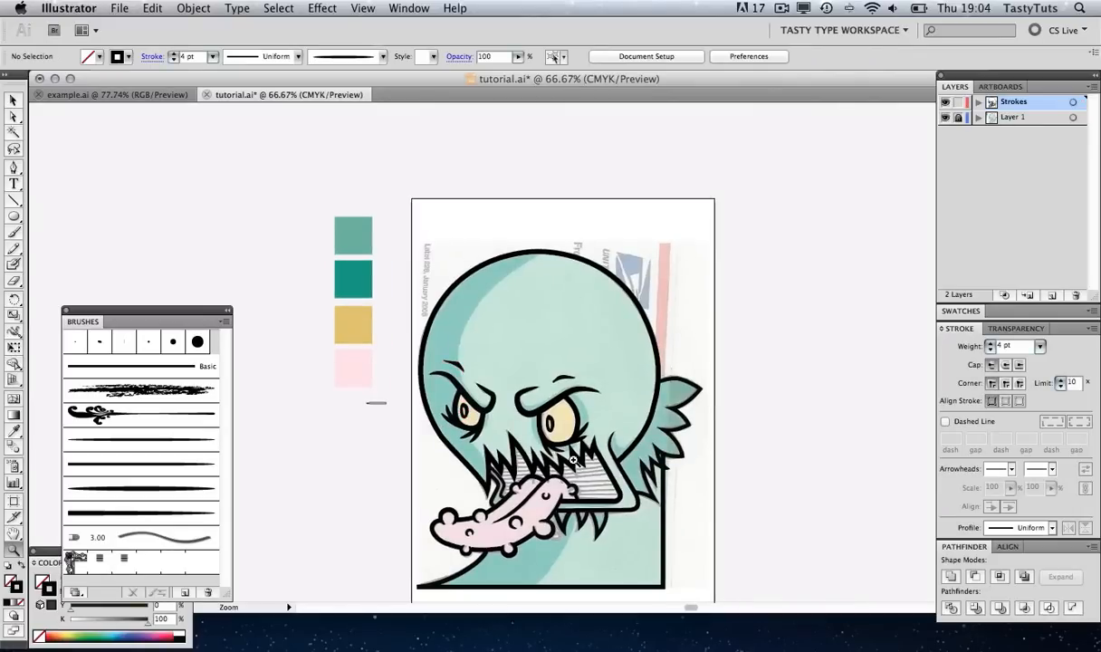
# Examine the traced eyes and mouth up close, and hide and show the Strokes layer to compare it with the scan
pyautogui.click(574, 461)
pyautogui.click(552, 354)
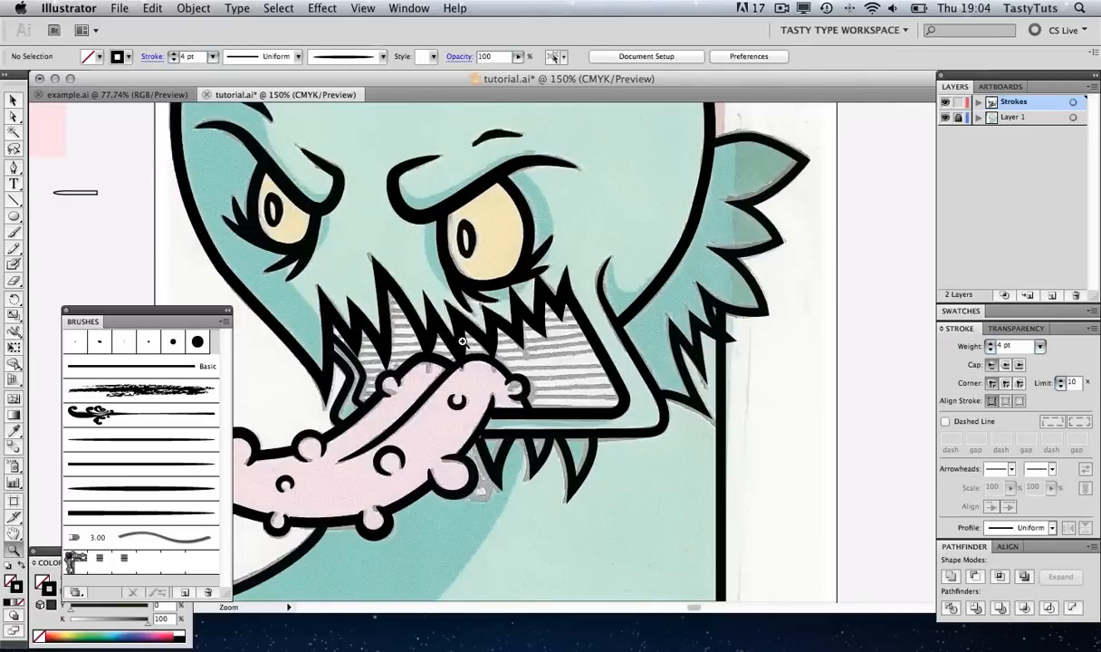
pyautogui.moveTo(407, 294); pyautogui.dragTo(458, 348)
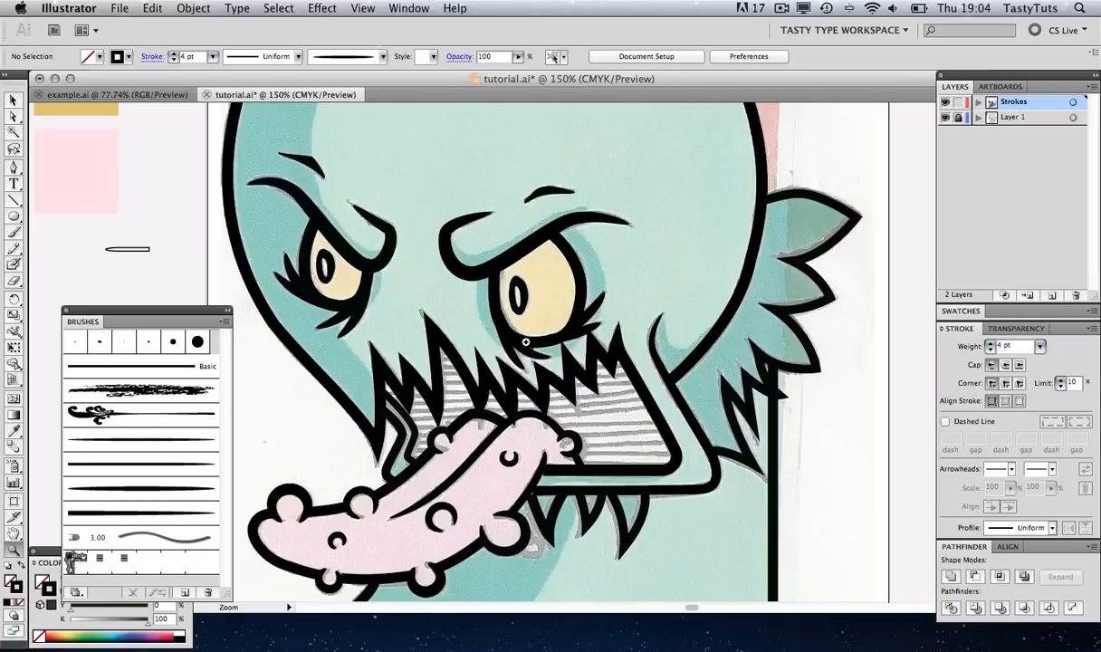
pyautogui.press('super+minus')
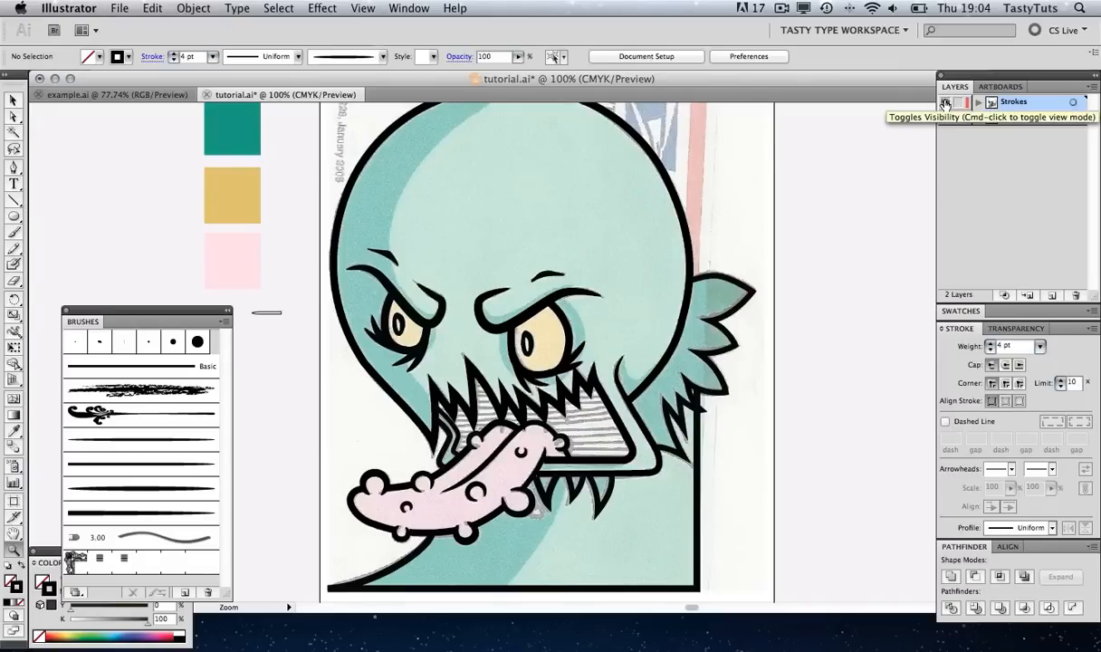
pyautogui.click(945, 103)
pyautogui.click(945, 103)
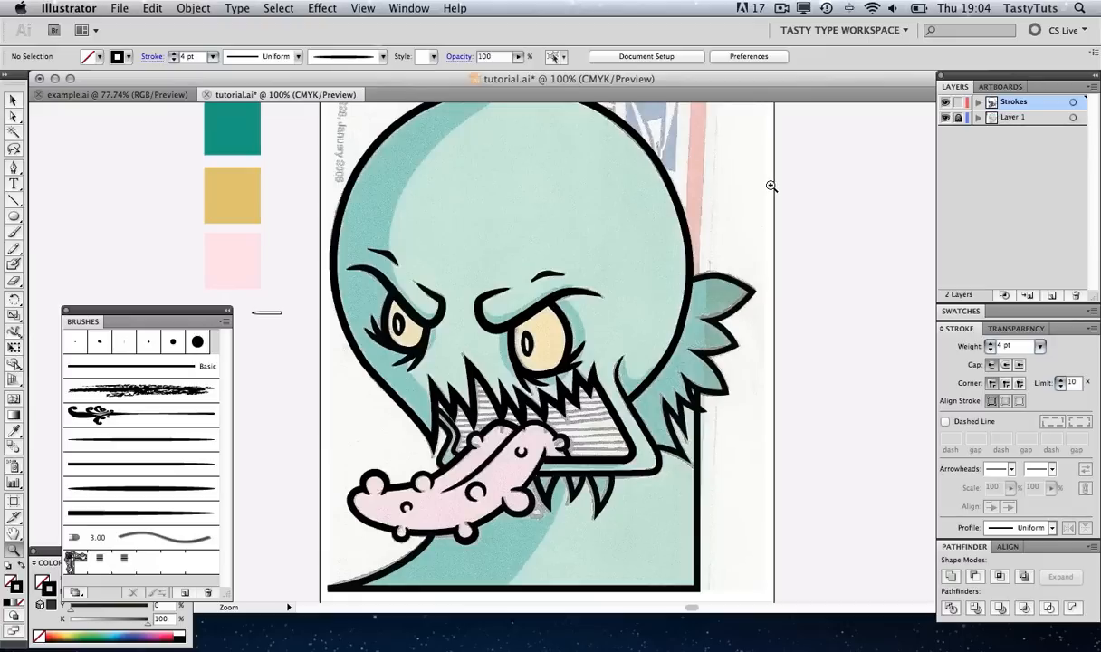
# Create a new layer named Skin
pyautogui.click(1093, 92)
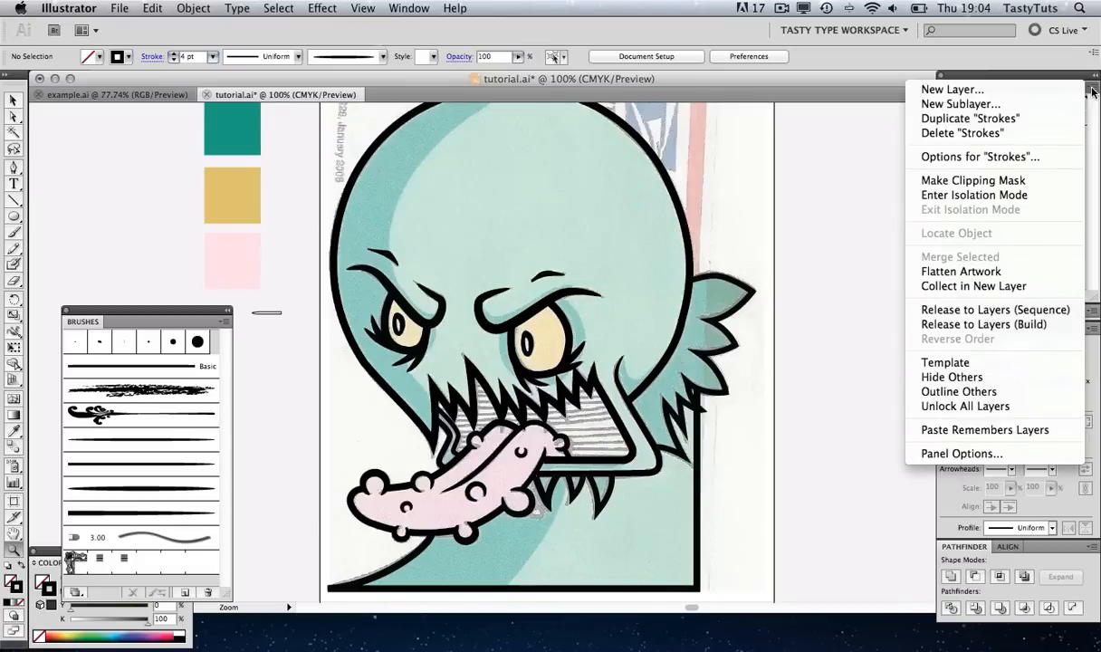
pyautogui.click(976, 87)
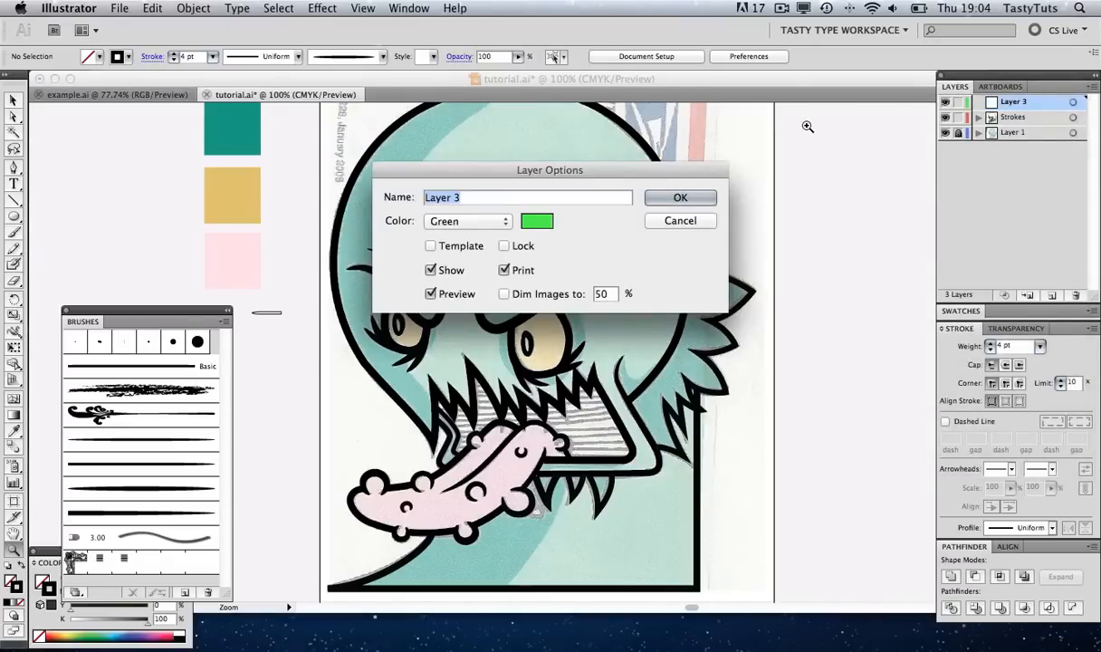
pyautogui.write('Ski')
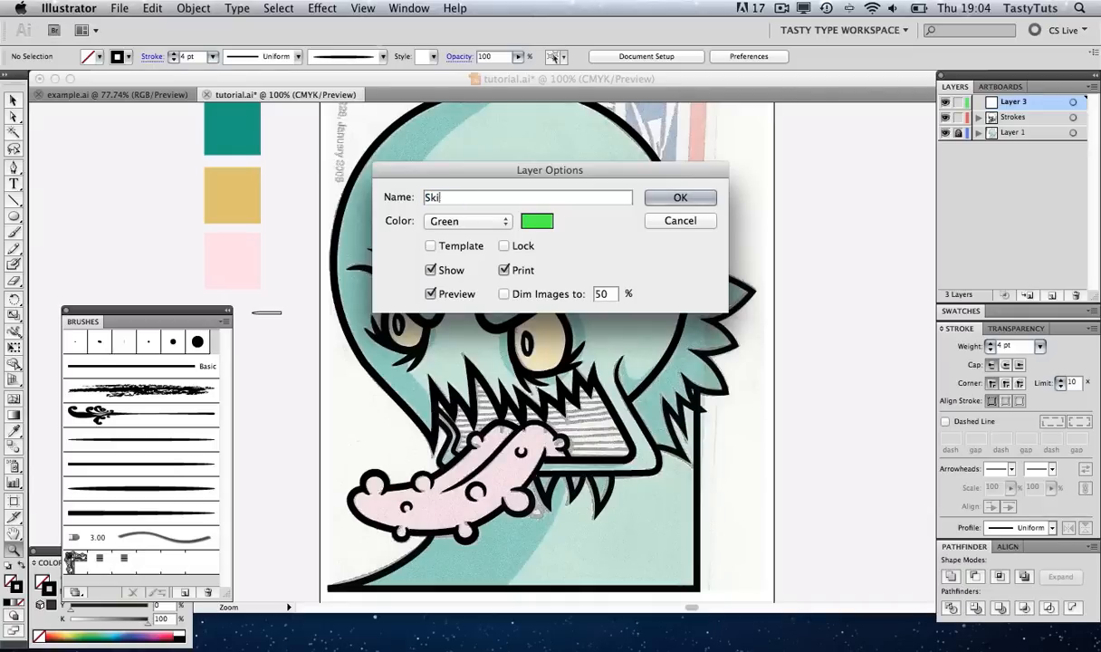
pyautogui.write('n')
pyautogui.click(653, 198)
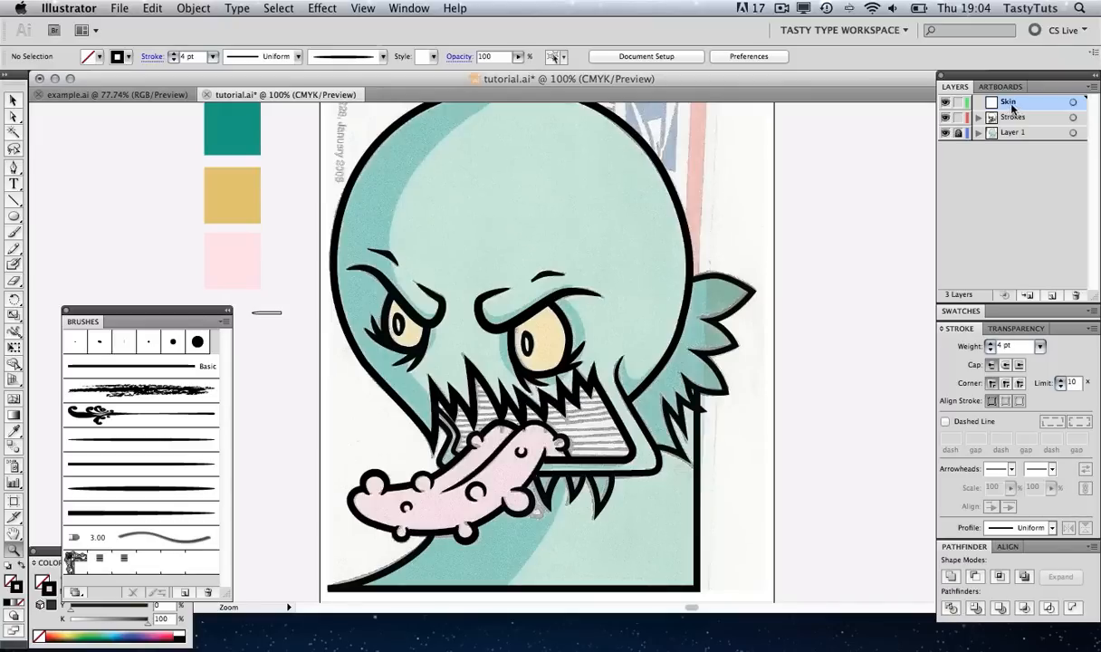
# Move the Skin layer below the Strokes layer and lock the Strokes layer
pyautogui.moveTo(1007, 109); pyautogui.dragTo(1007, 127)
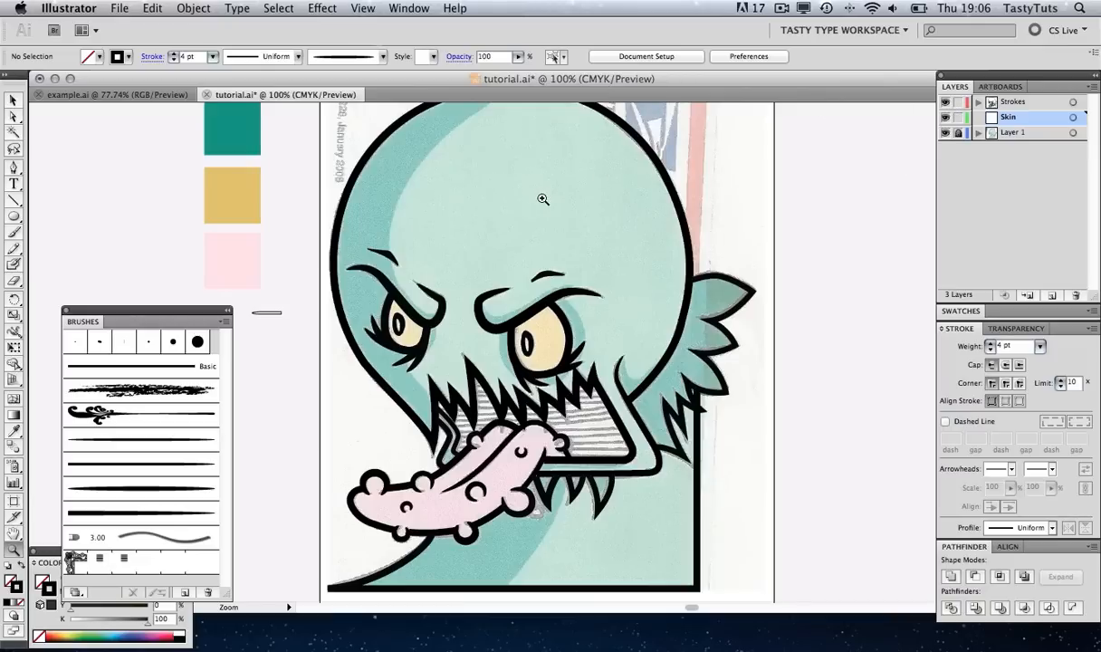
pyautogui.click(958, 103)
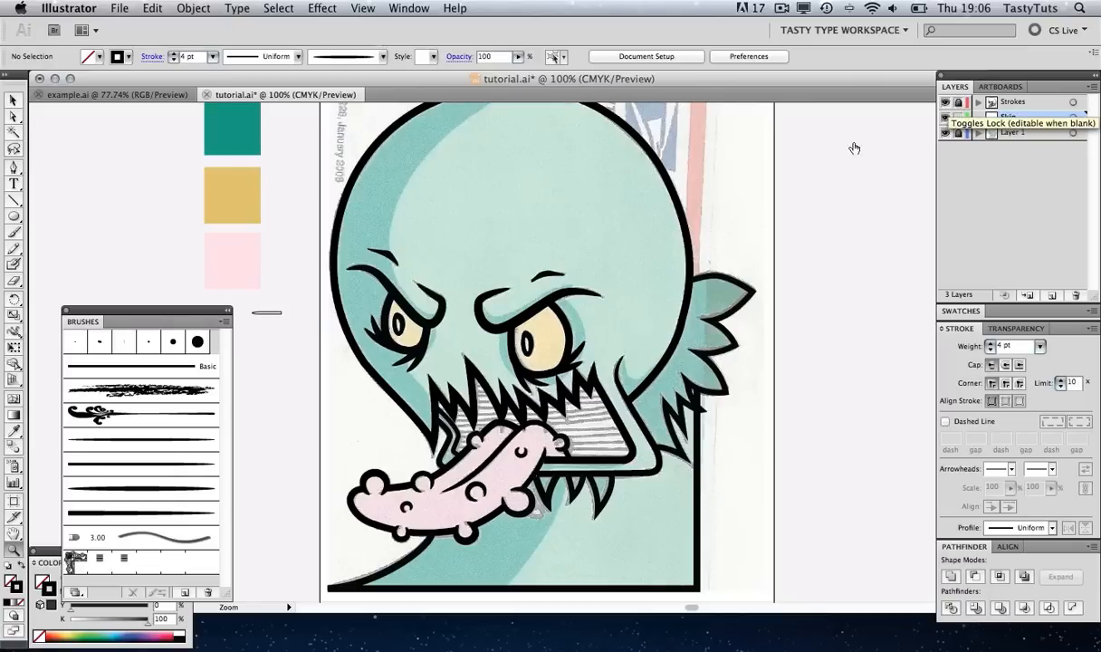
pyautogui.click(13, 99)
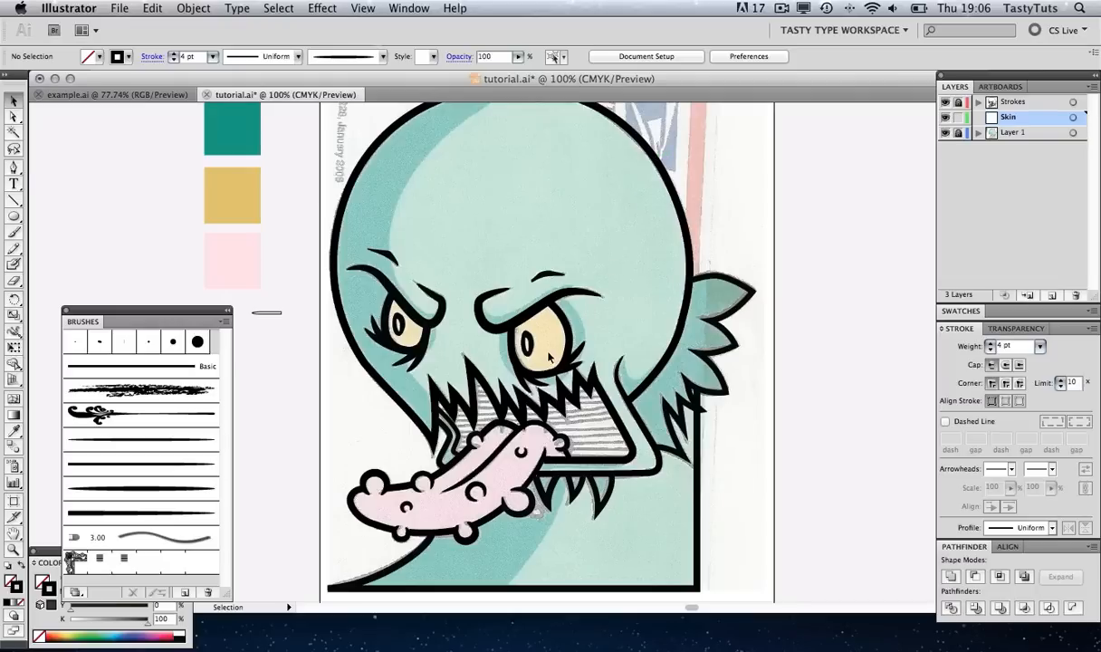
# Start a Pen path on the Skin layer at the tip of the left jaw and trace up the left cheek's outline
pyautogui.press('z')
pyautogui.click(505, 364)
pyautogui.click(515, 394)
pyautogui.press('space')
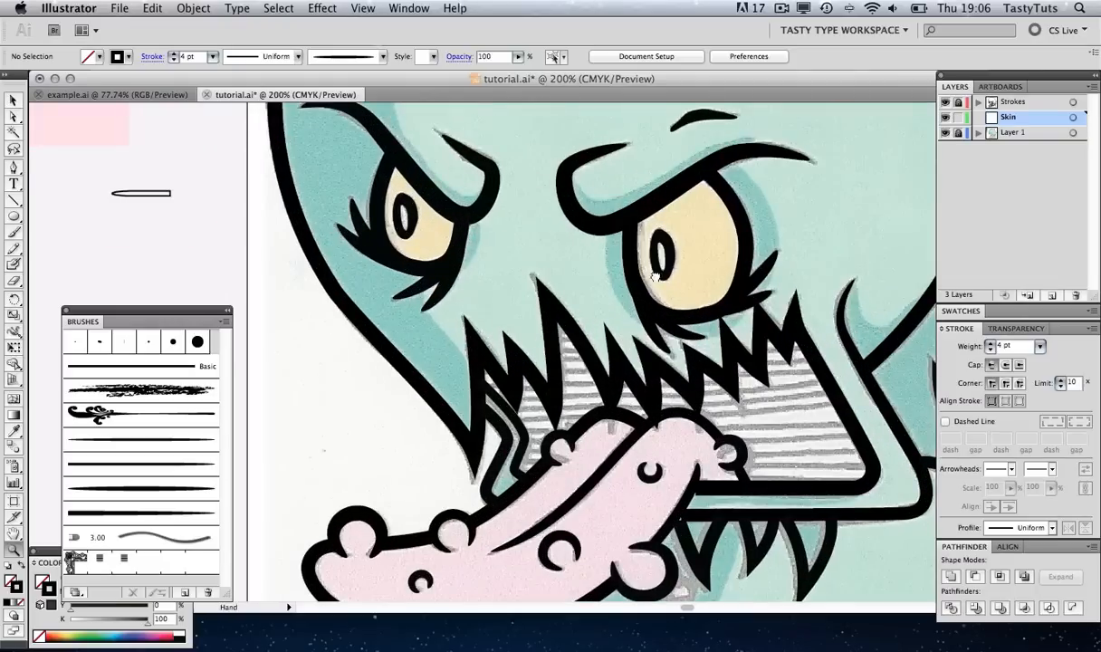
pyautogui.moveTo(654, 277); pyautogui.dragTo(555, 296)
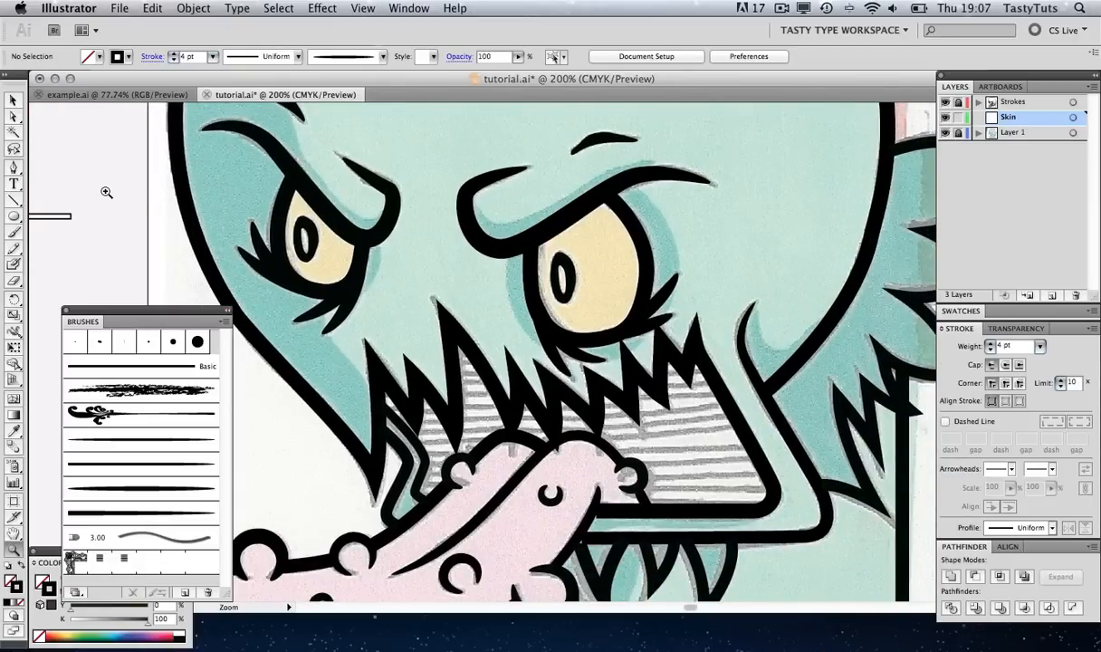
pyautogui.click(13, 165)
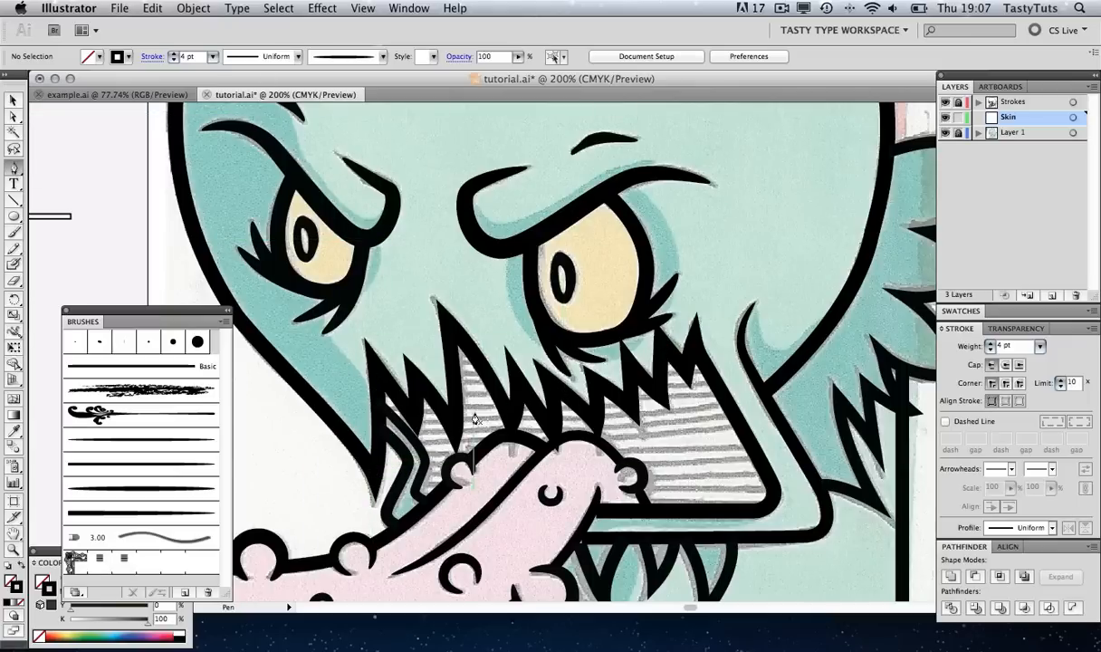
pyautogui.click(326, 412)
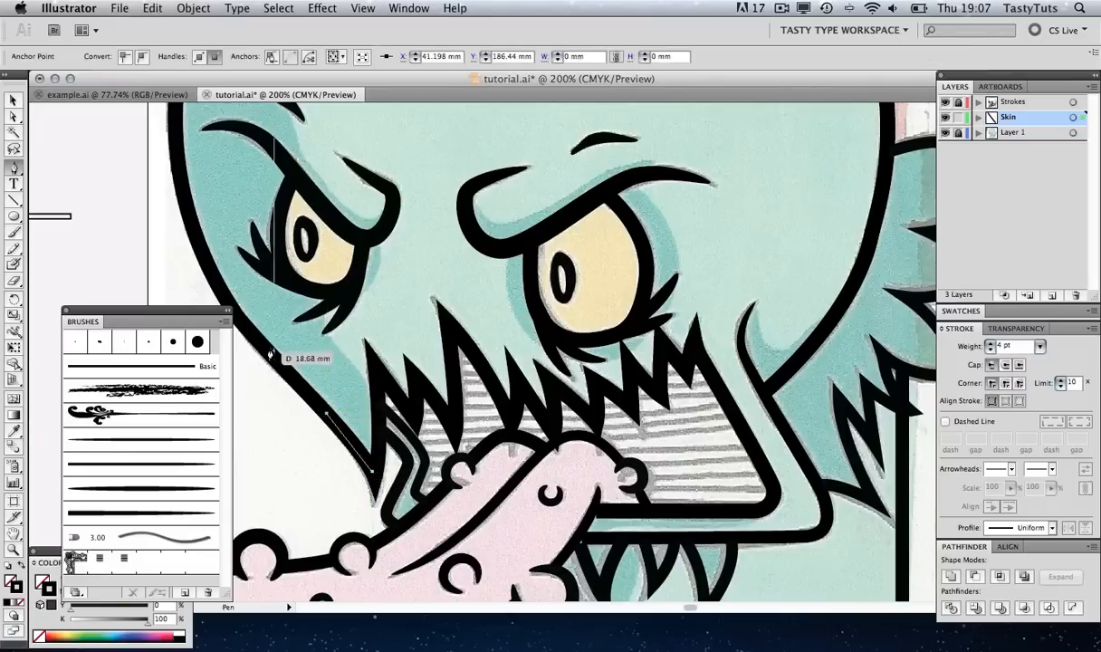
pyautogui.click(249, 328)
pyautogui.click(195, 230)
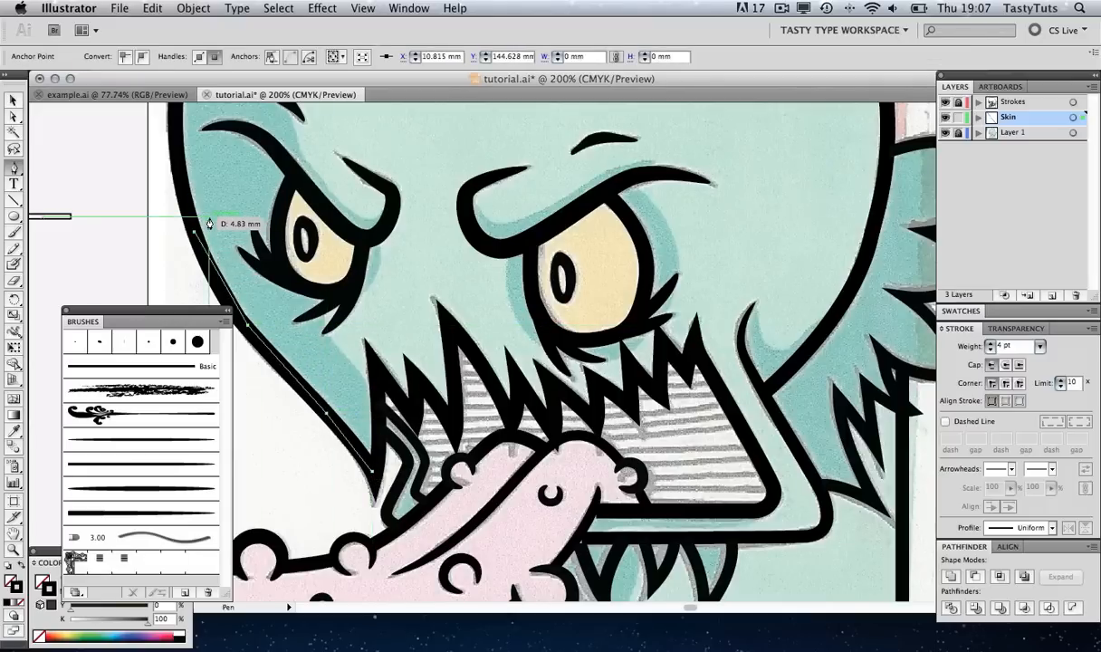
# Continue the skin path up the left side of the head, keeping its anchor points inside the black outline
pyautogui.moveTo(216, 195); pyautogui.dragTo(320, 439)
pyautogui.click(274, 347)
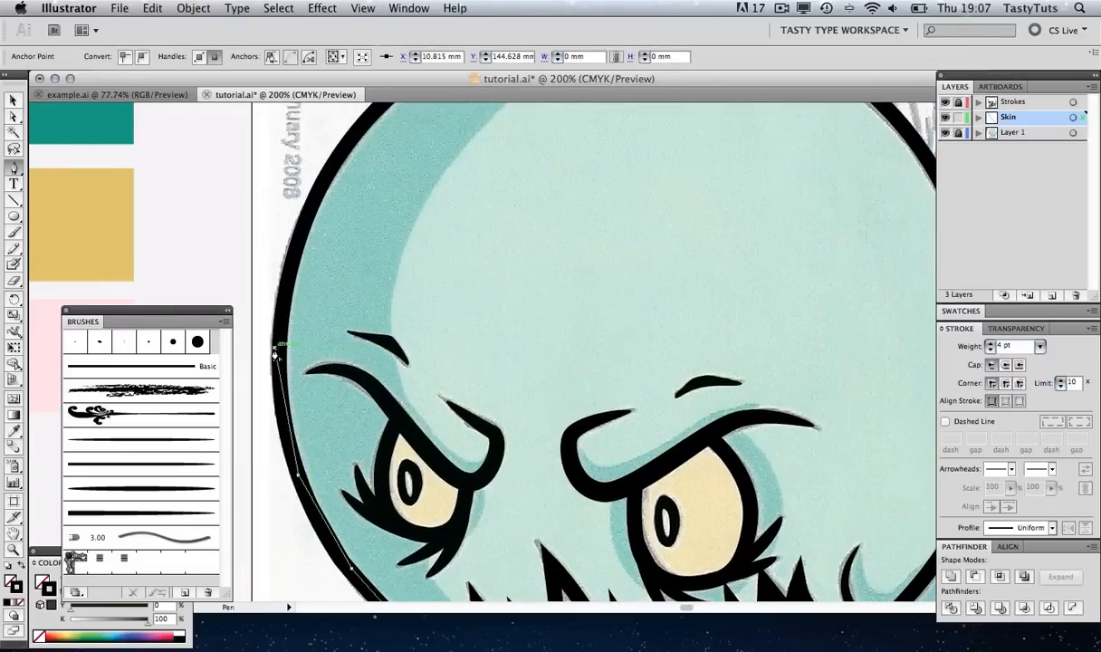
pyautogui.click(302, 238)
pyautogui.moveTo(400, 184); pyautogui.dragTo(392, 343)
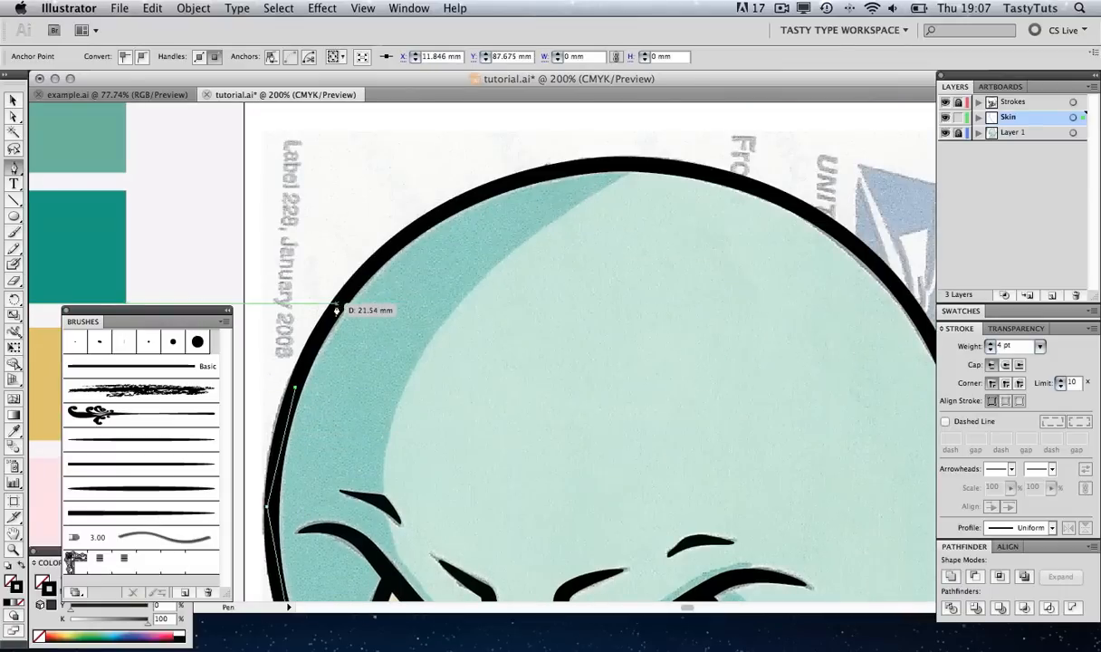
pyautogui.click(337, 303)
pyautogui.click(401, 236)
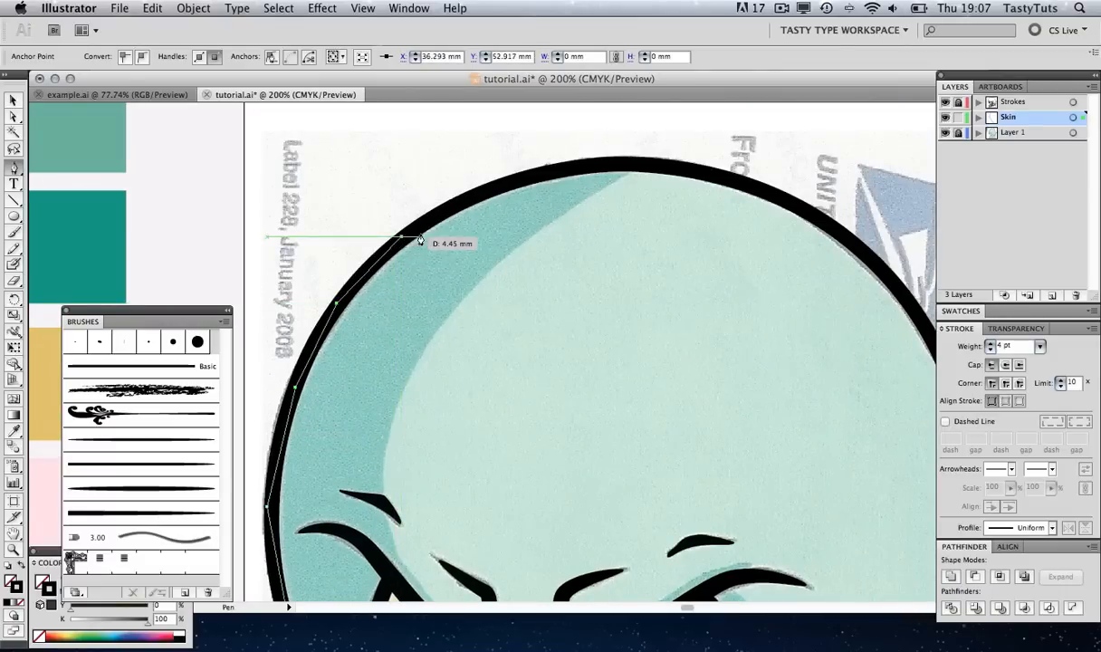
pyautogui.click(465, 201)
# Extend the skin path over the crown and down the upper right side of the head
pyautogui.moveTo(624, 216); pyautogui.dragTo(487, 233)
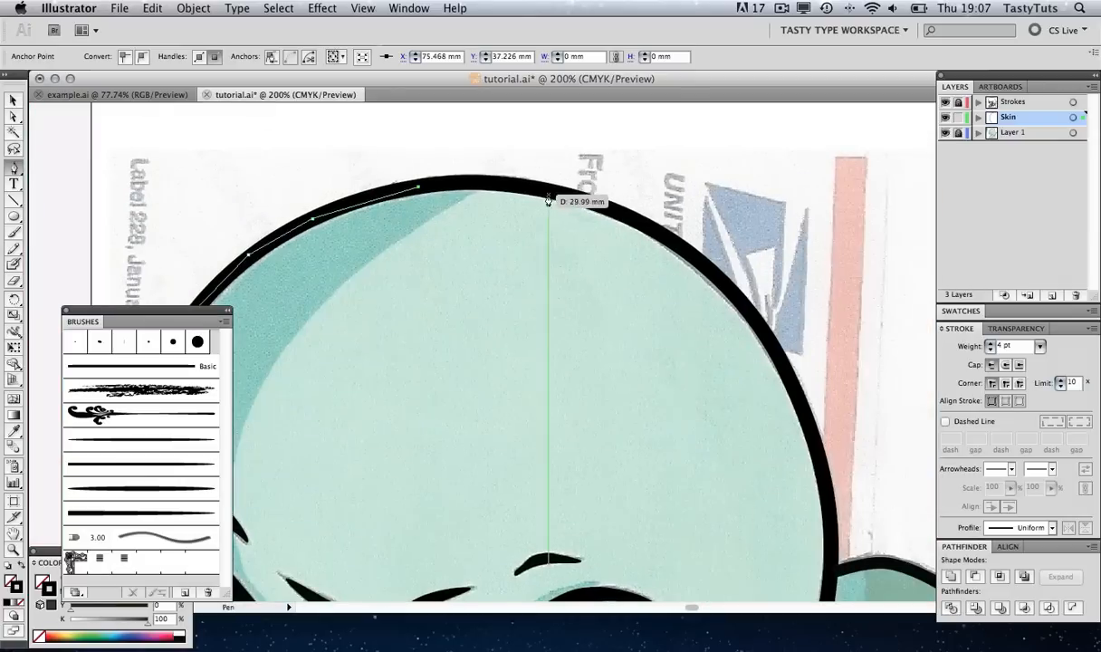
pyautogui.click(546, 190)
pyautogui.click(637, 221)
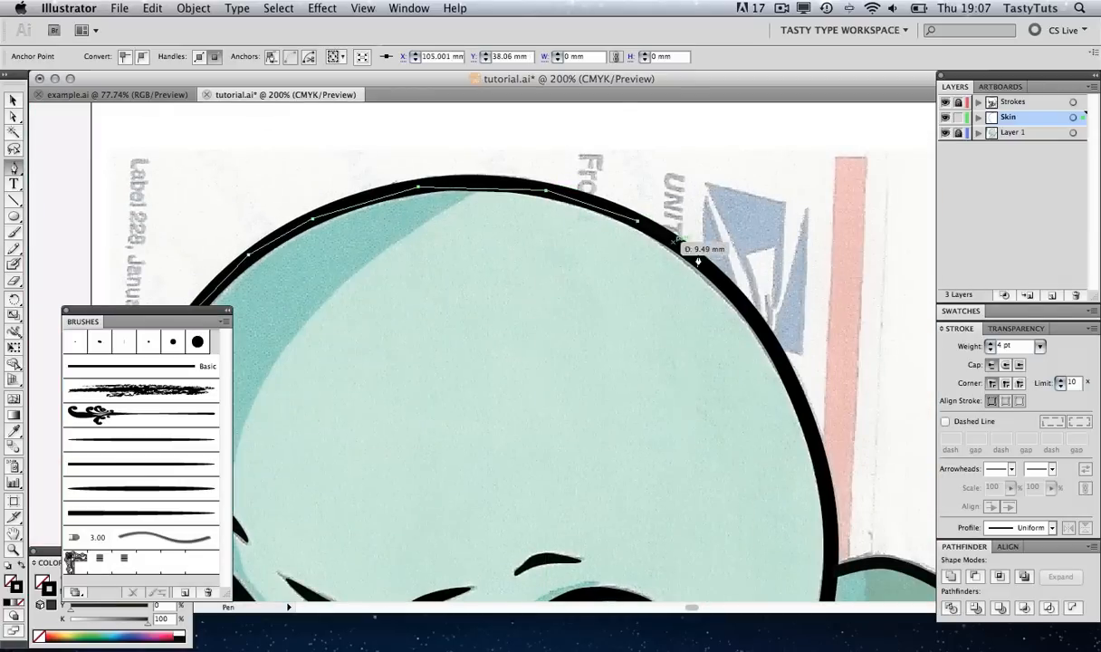
pyautogui.click(735, 293)
pyautogui.moveTo(734, 294); pyautogui.dragTo(638, 173)
pyautogui.click(693, 252)
pyautogui.click(715, 308)
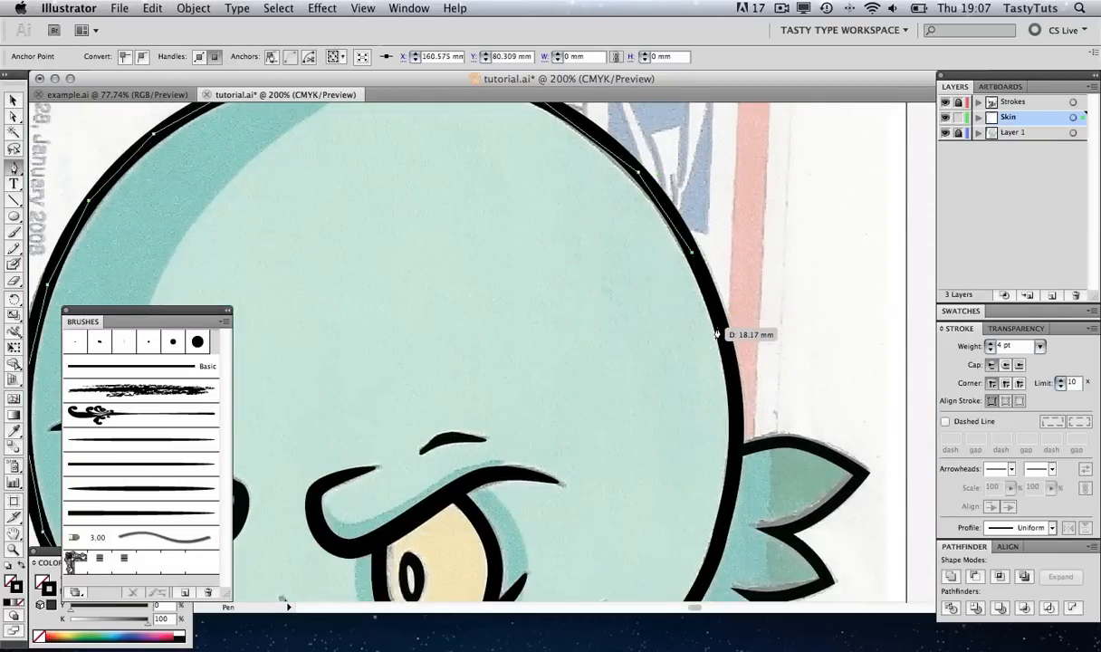
# Carry the skin path down the right side of the head to where it meets the jaw
pyautogui.moveTo(713, 388); pyautogui.dragTo(699, 222)
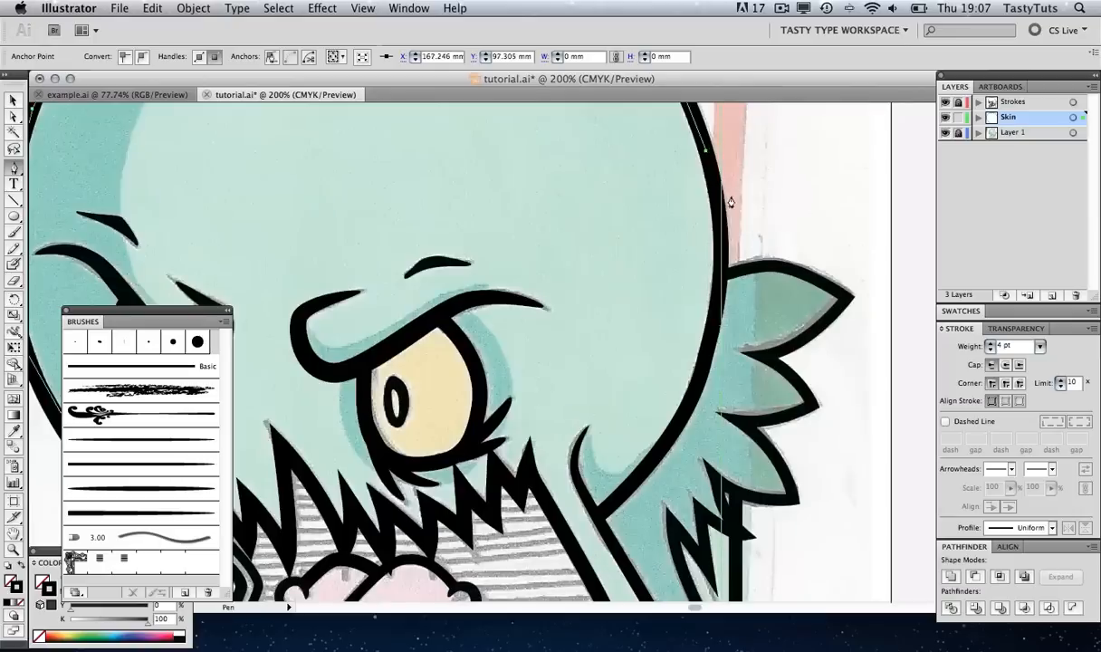
pyautogui.click(722, 251)
pyautogui.moveTo(702, 382); pyautogui.dragTo(723, 254)
pyautogui.click(712, 268)
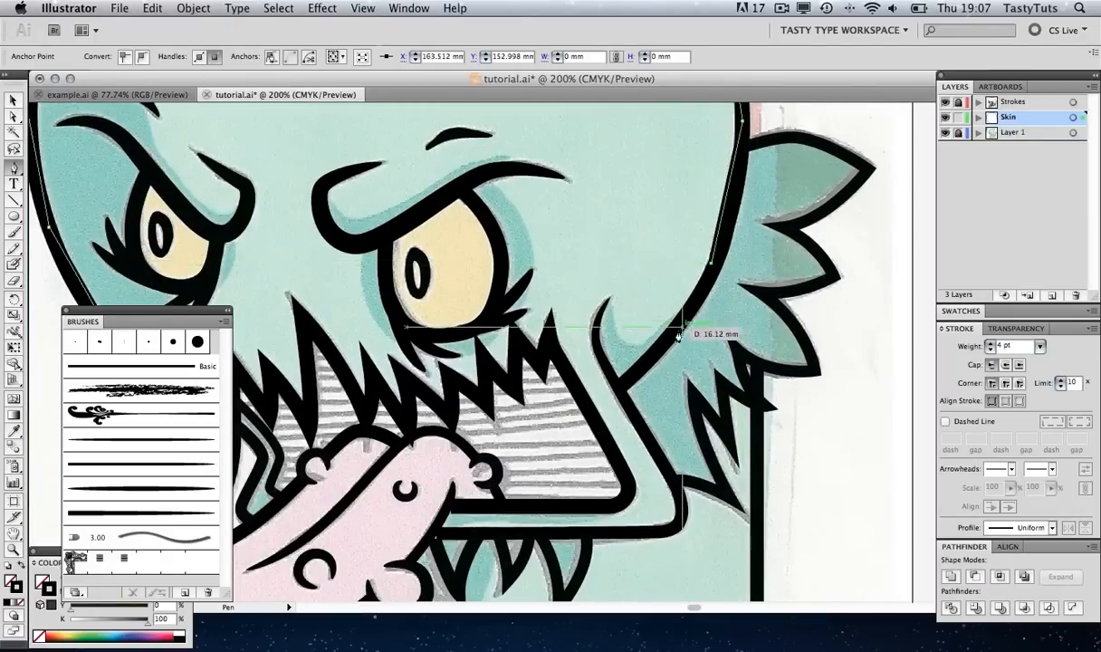
pyautogui.click(624, 384)
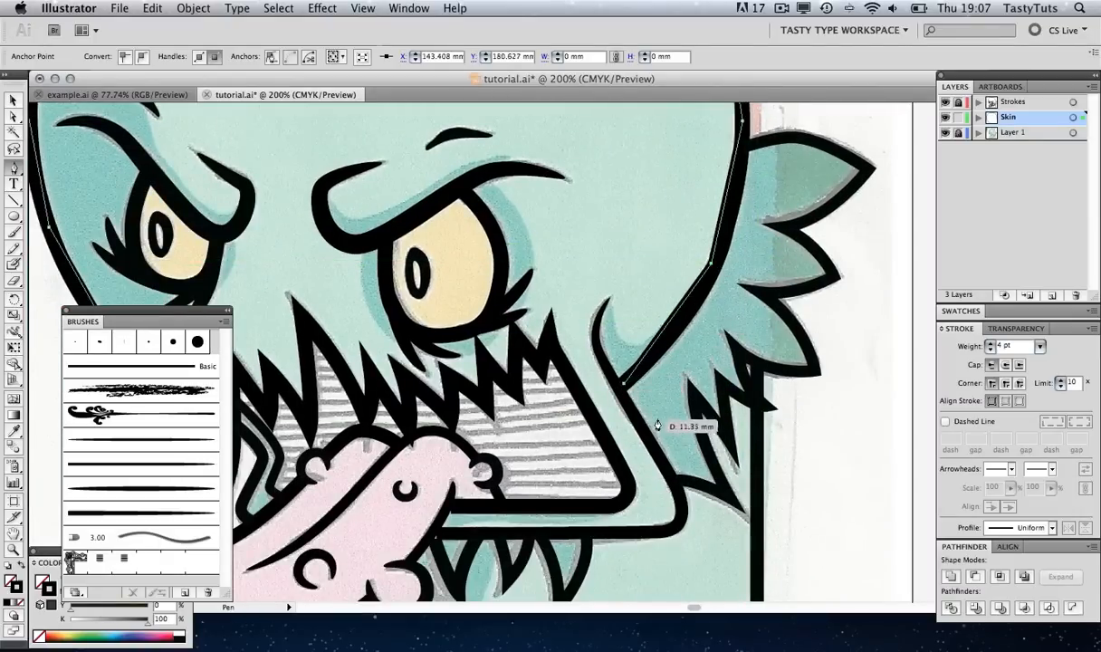
# Trace the skin path around the right jaw corner and along the lower jaw line to the tongue
pyautogui.click(640, 425)
pyautogui.moveTo(645, 376); pyautogui.dragTo(616, 220)
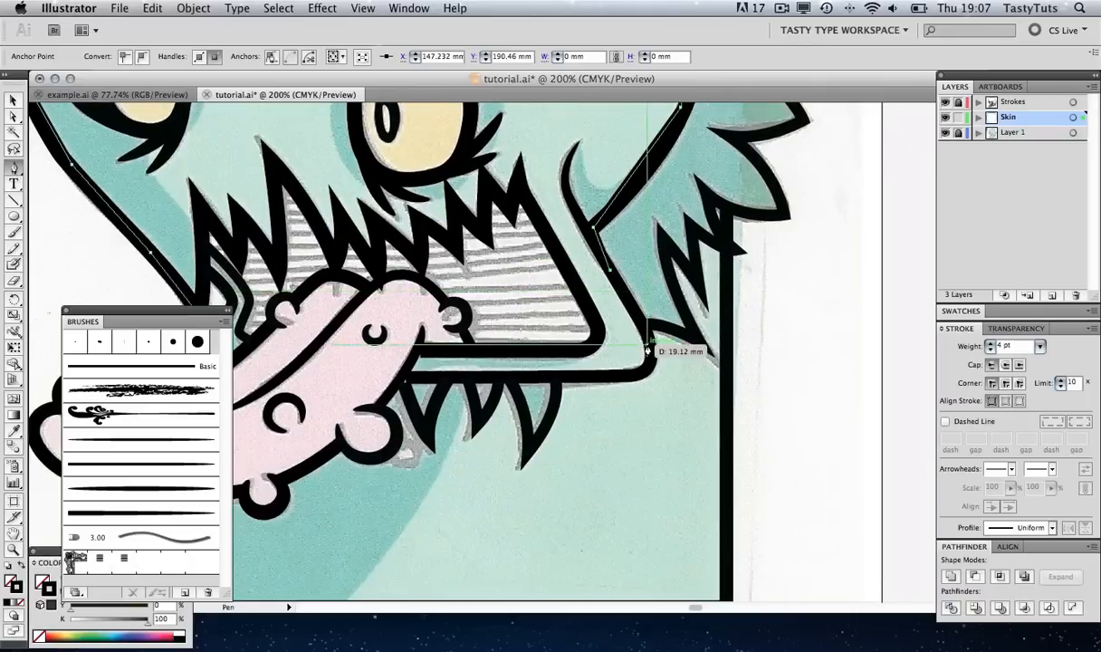
pyautogui.click(651, 344)
pyautogui.click(647, 372)
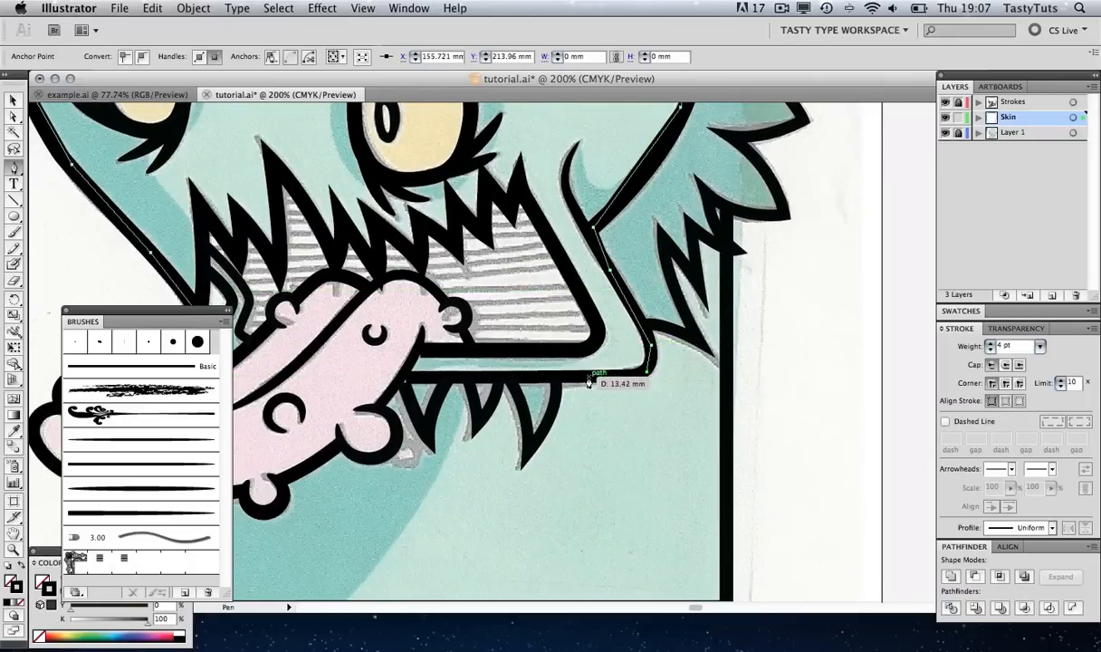
pyautogui.click(419, 373)
# Run the skin path across the tongue, around the left mouth corner, and close it at the left jaw tip
pyautogui.moveTo(543, 374); pyautogui.dragTo(800, 377)
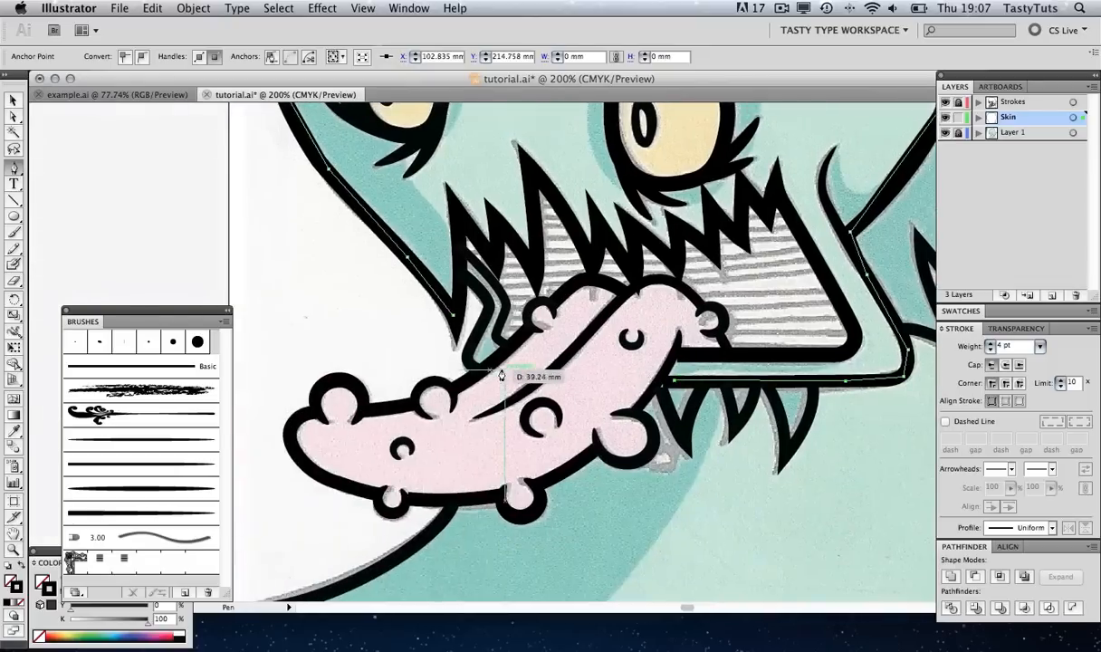
pyautogui.click(470, 362)
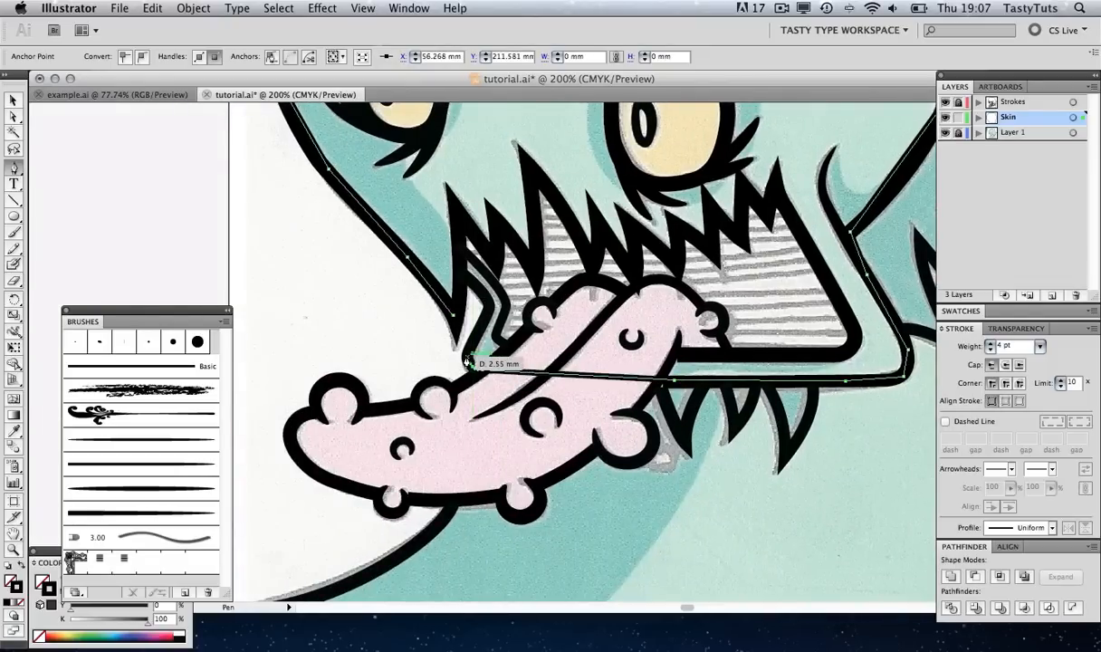
pyautogui.click(472, 345)
pyautogui.click(482, 323)
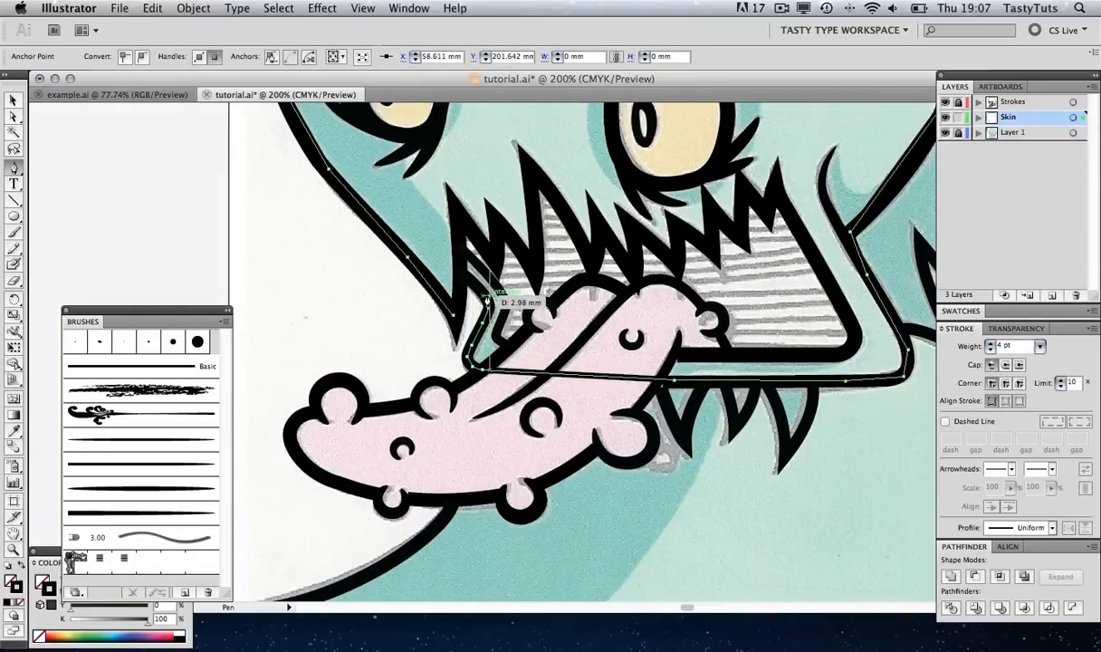
pyautogui.click(482, 291)
pyautogui.click(462, 273)
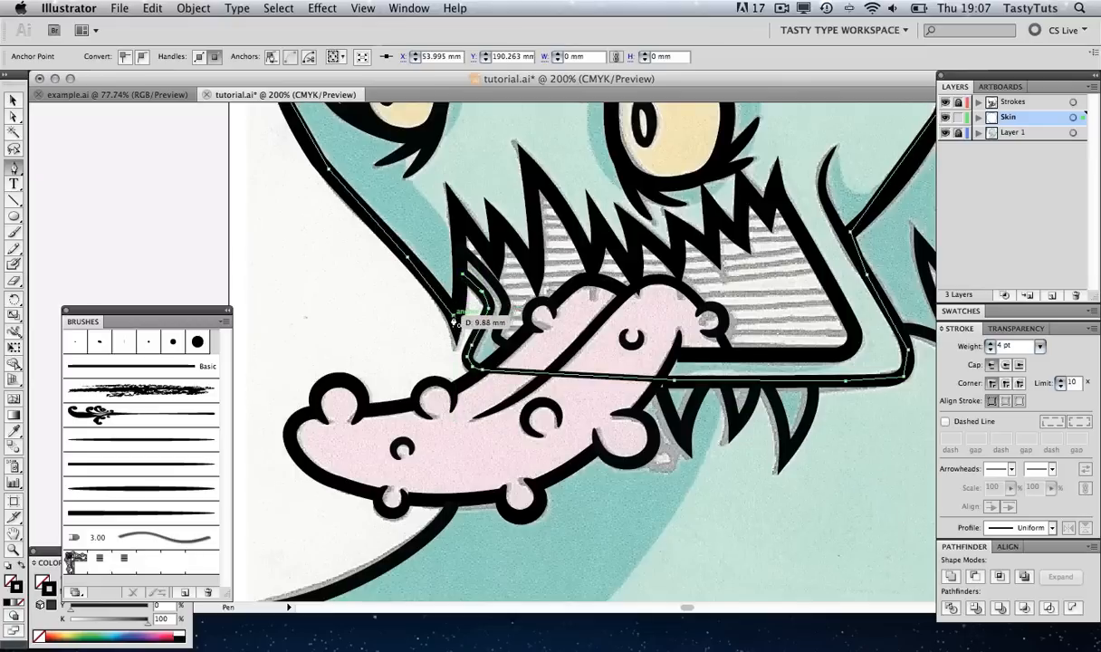
pyautogui.click(454, 315)
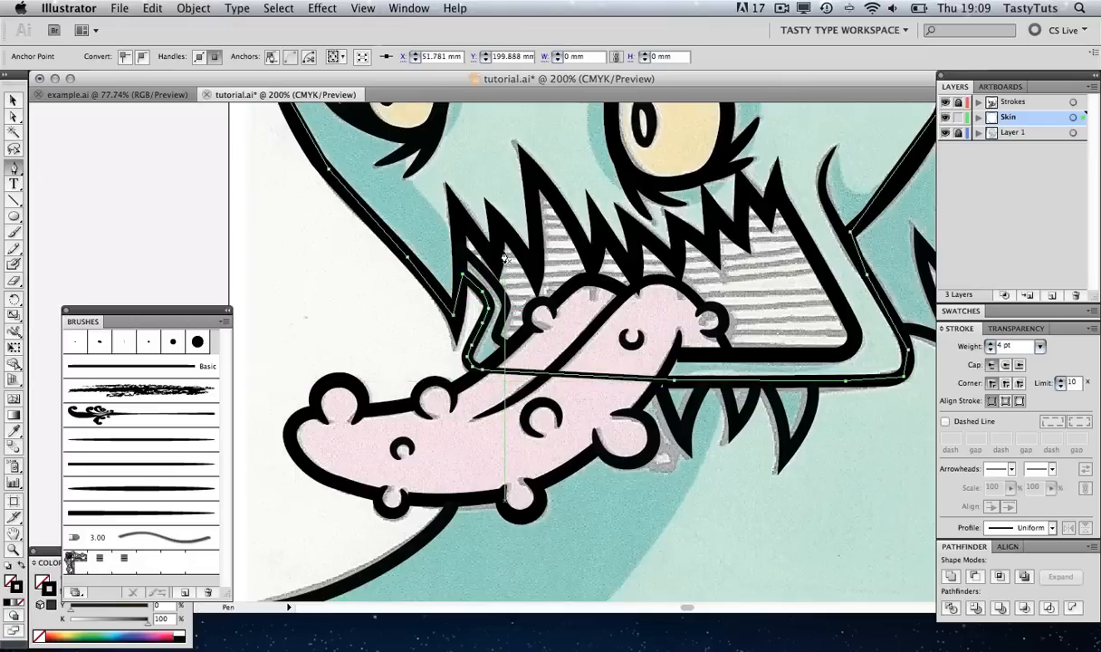
# Fill the closed head shape with the light green swatch beside the artboard using the Eyedropper
pyautogui.press('z')
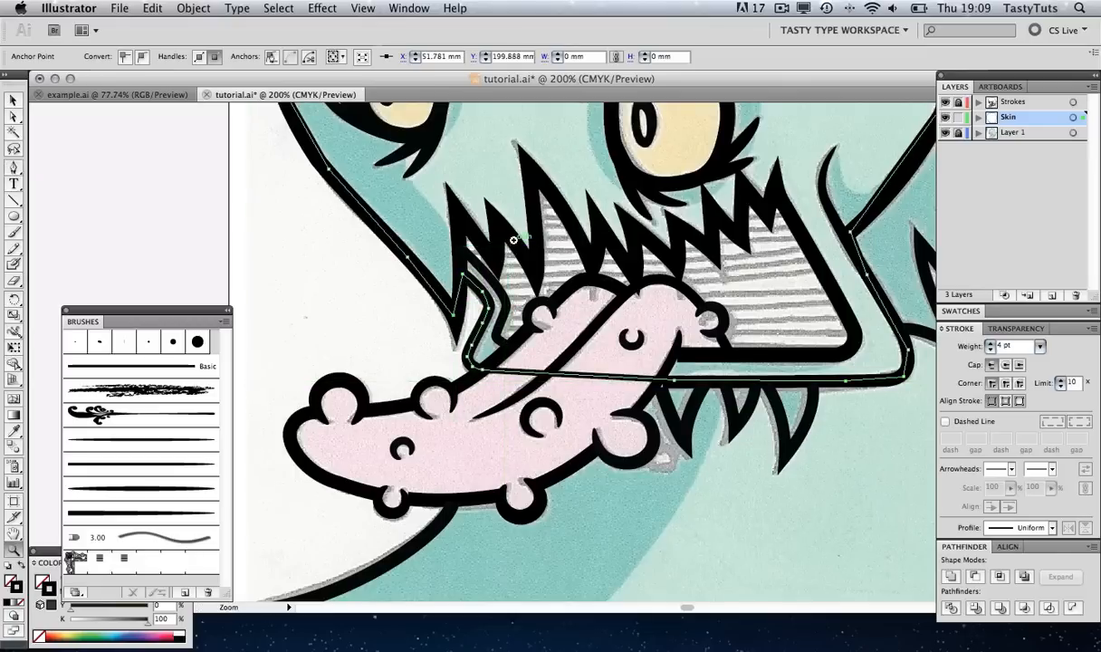
pyautogui.keyDown('alt'); pyautogui.click(521, 241); pyautogui.keyUp('alt')
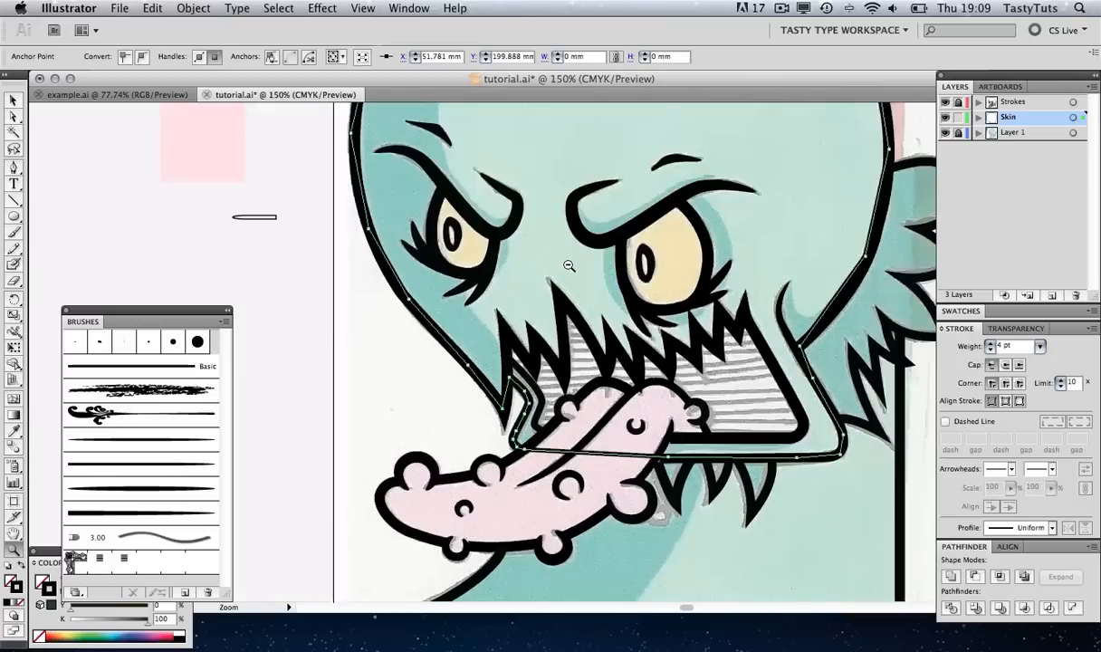
pyautogui.keyDown('alt'); pyautogui.click(562, 258); pyautogui.keyUp('alt')
pyautogui.keyDown('alt'); pyautogui.click(599, 280); pyautogui.keyUp('alt')
pyautogui.click(534, 328)
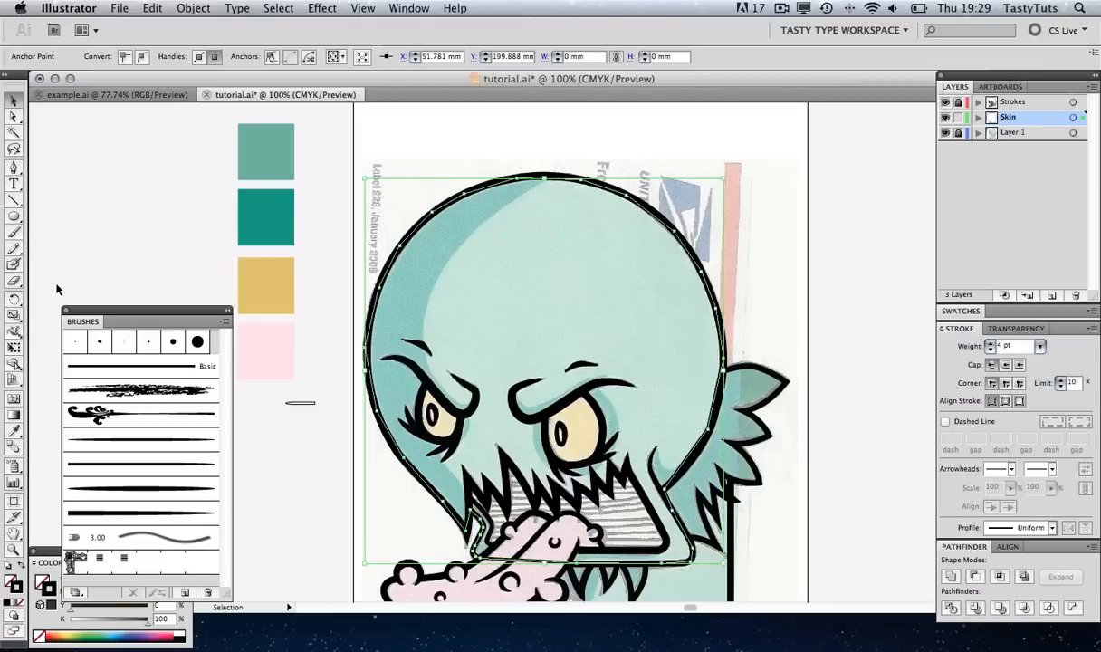
pyautogui.click(14, 430)
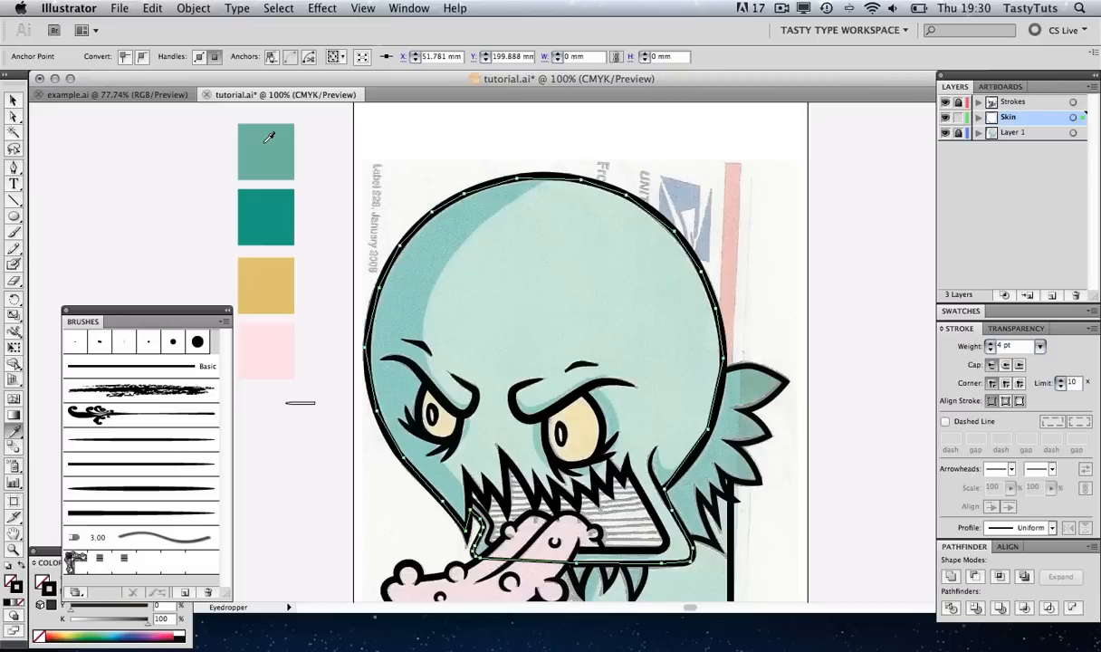
pyautogui.click(269, 137)
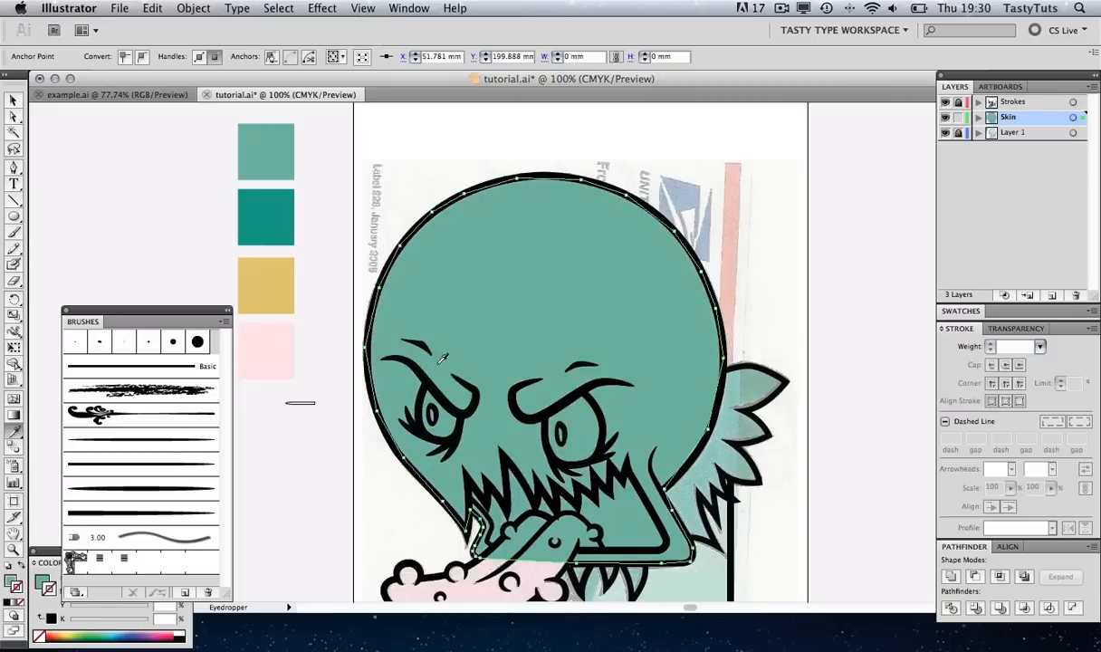
# Start a body skin path at the right jaw corner and carry it up around the spikes behind the jaw
pyautogui.scroll(-5, 603, 336)
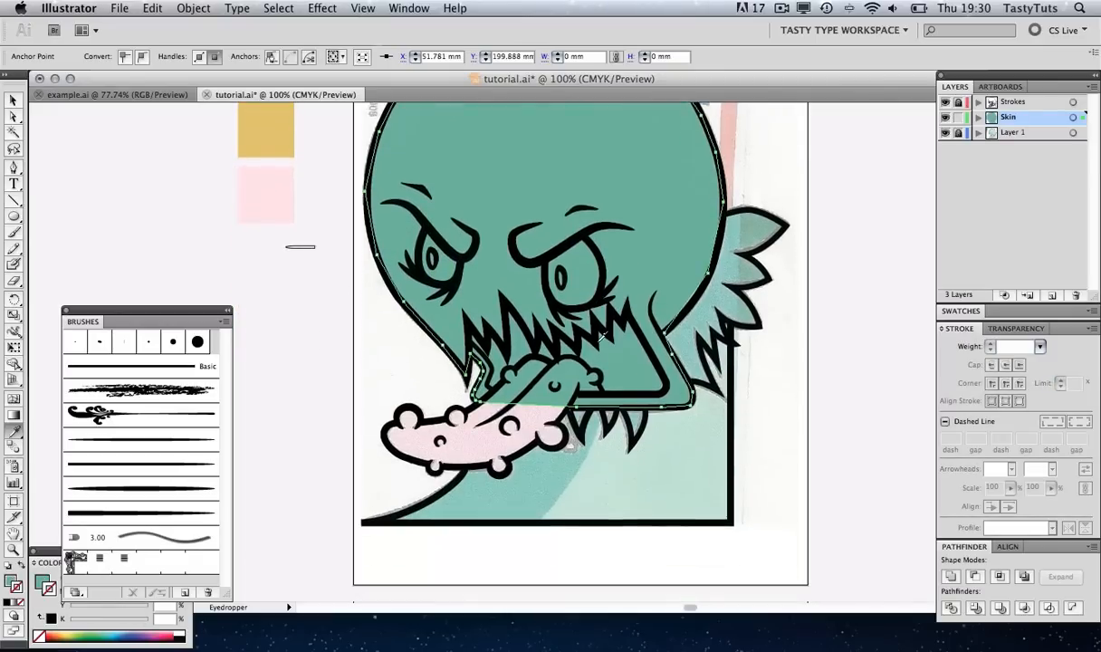
pyautogui.click(15, 100)
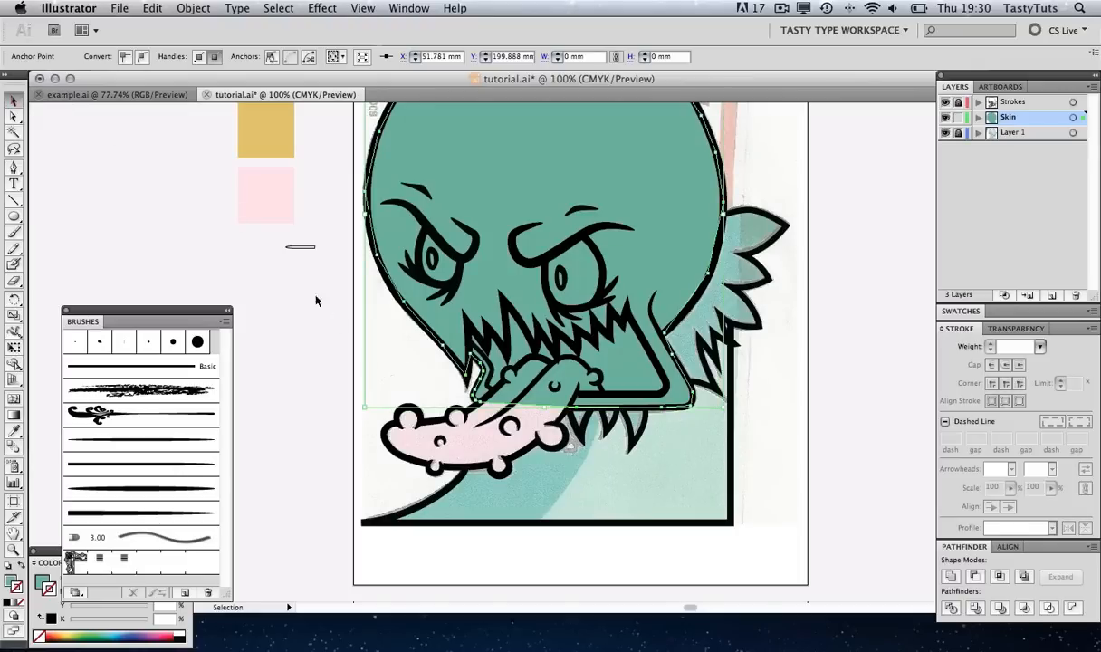
pyautogui.press('z')
pyautogui.click(605, 393)
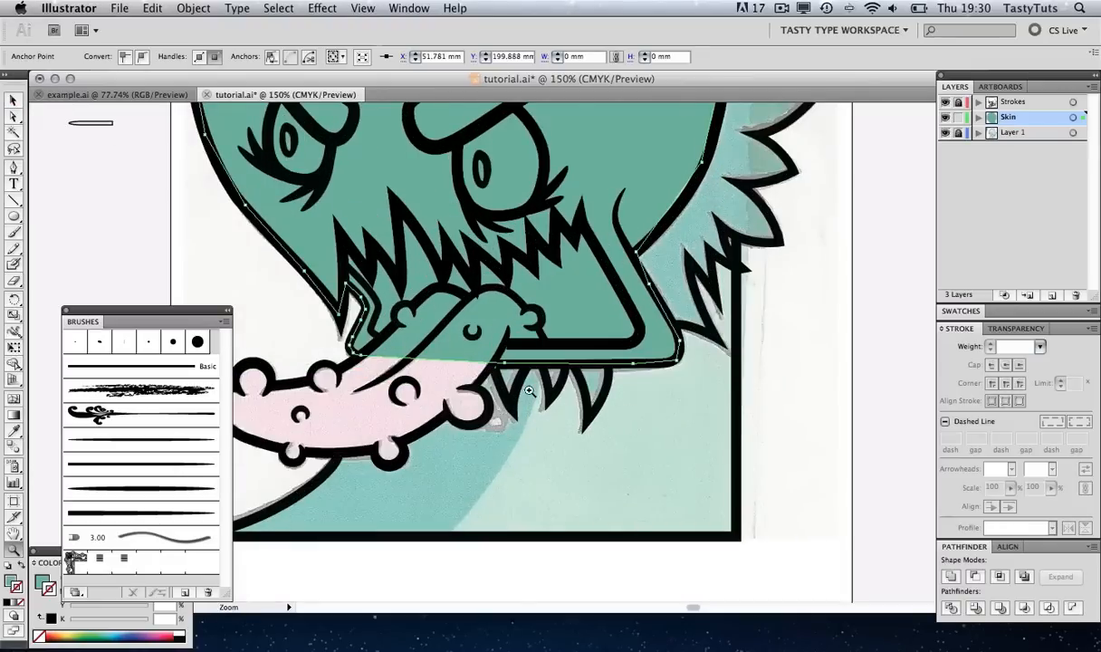
pyautogui.hscroll(-3, 529, 391)
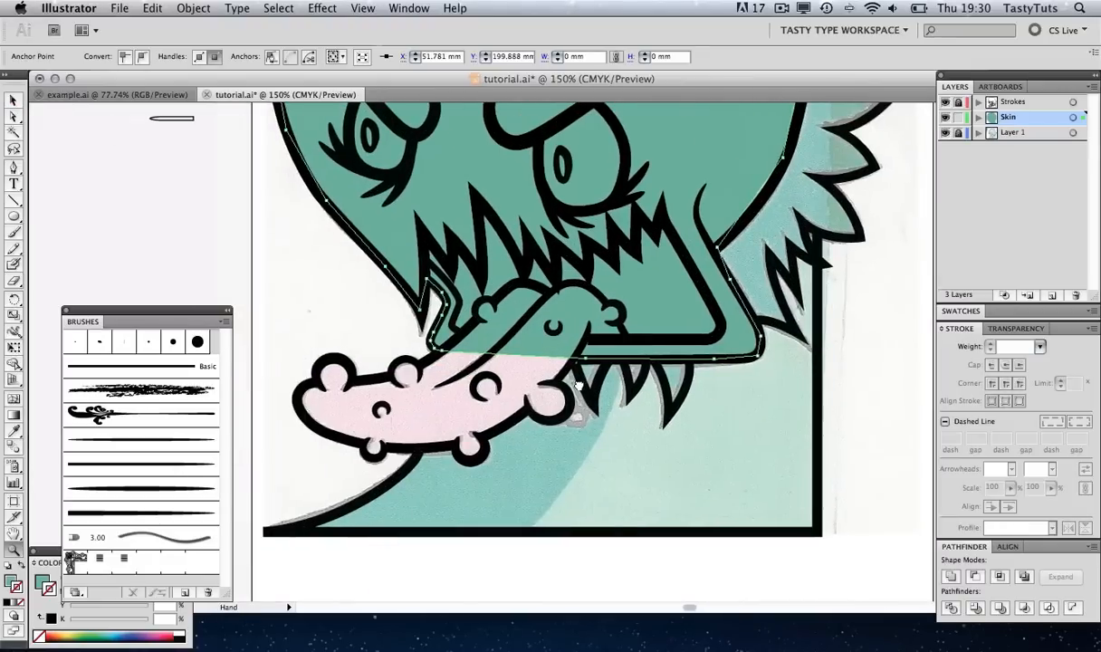
pyautogui.click(13, 167)
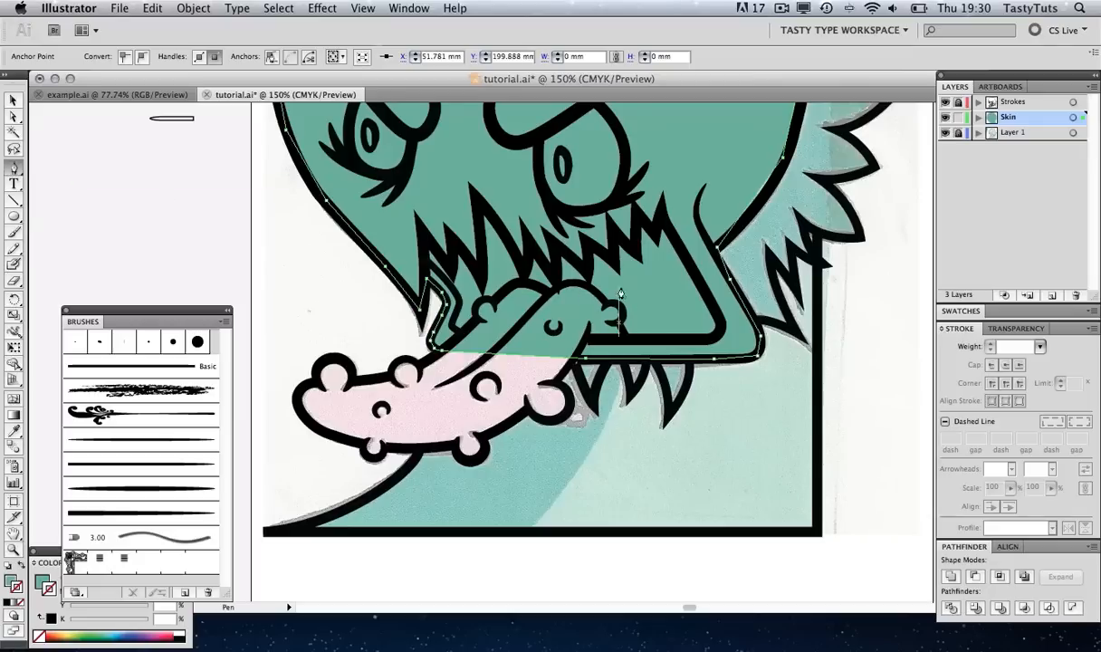
pyautogui.click(743, 323)
pyautogui.click(766, 321)
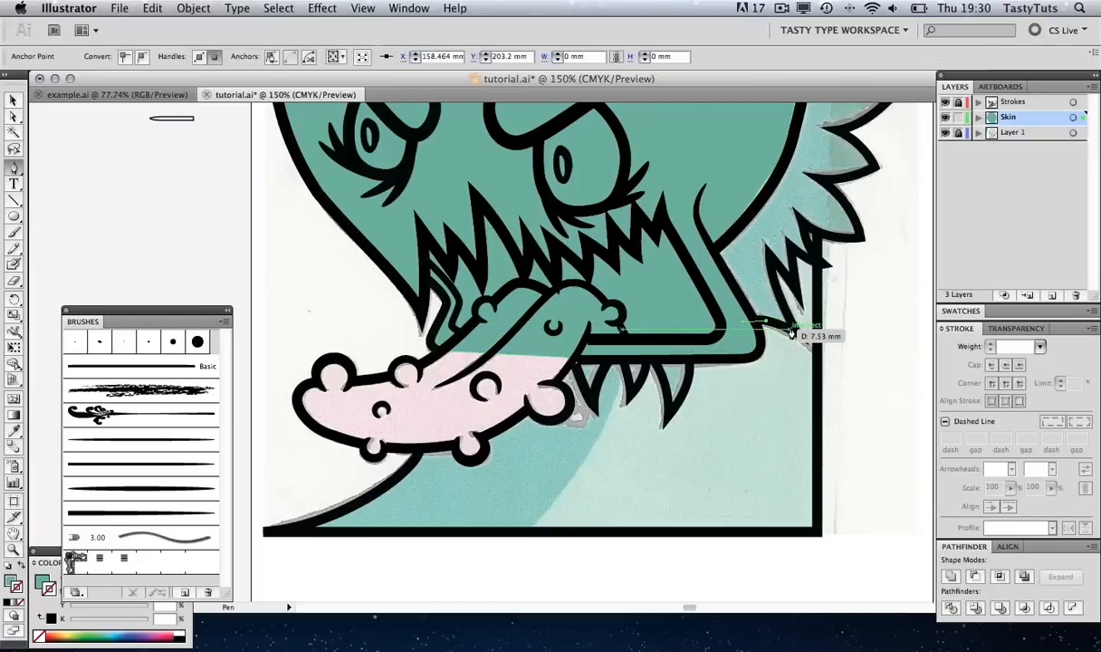
pyautogui.click(755, 272)
pyautogui.click(775, 235)
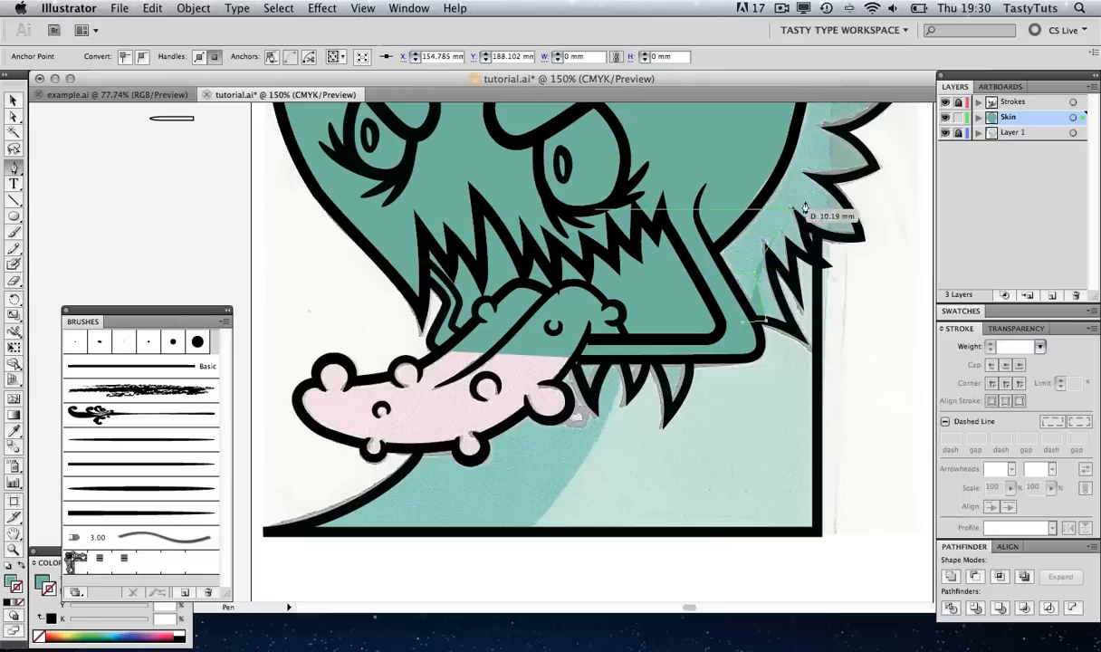
pyautogui.click(805, 207)
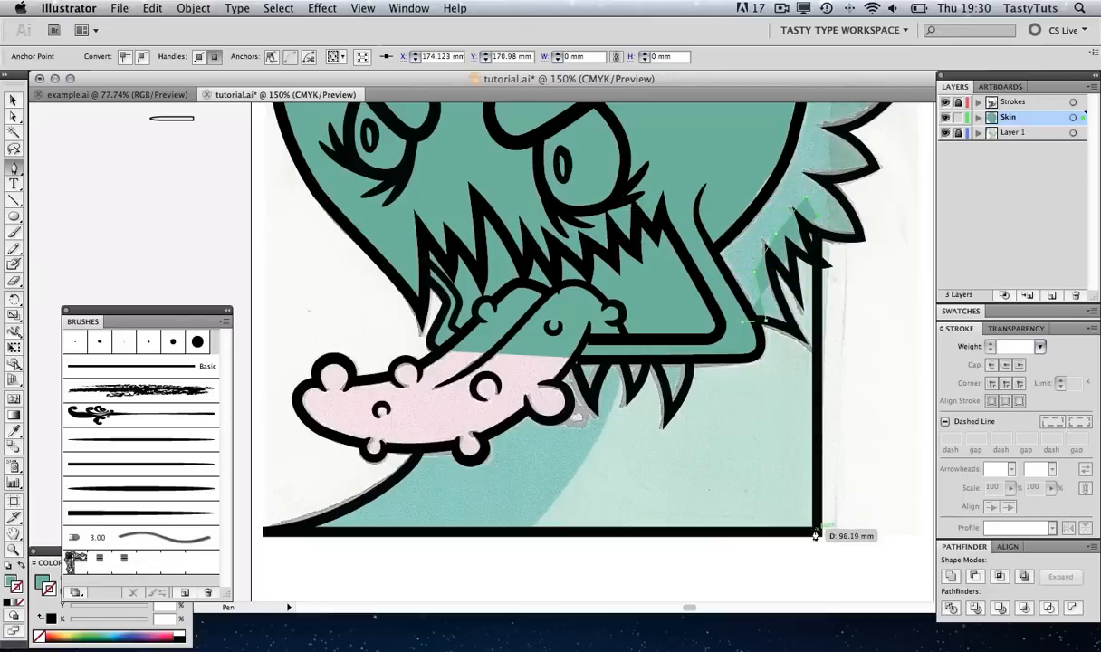
# Run the body path around both bottom corners of the drawing and up the left shoulder curve to the tongue
pyautogui.click(815, 534)
pyautogui.click(271, 531)
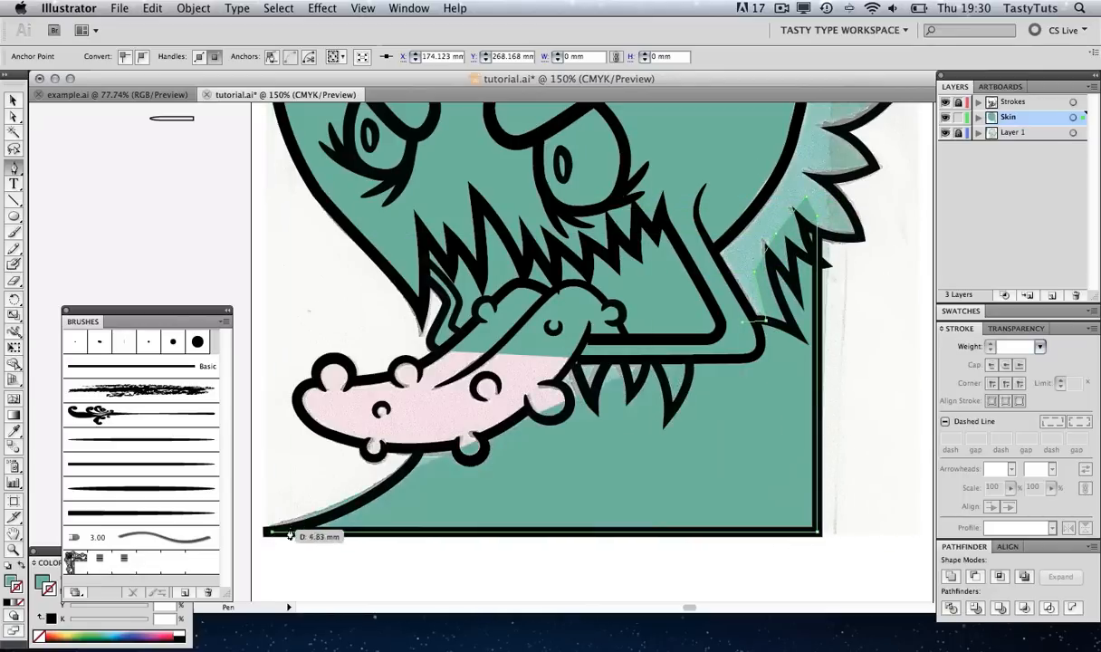
pyautogui.click(309, 523)
pyautogui.click(350, 506)
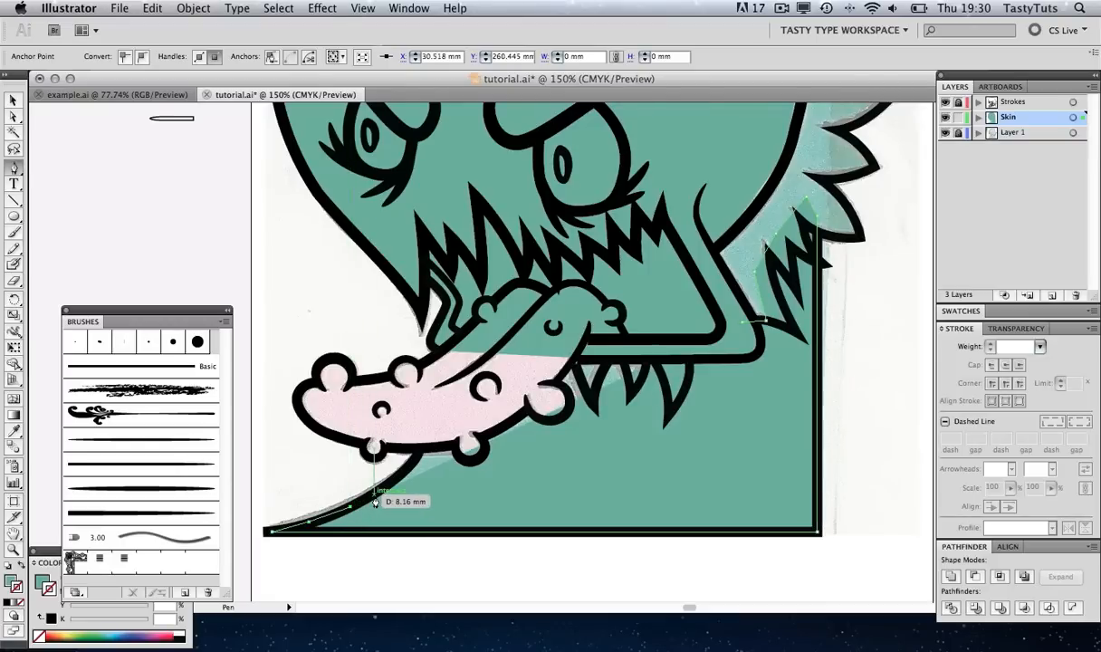
pyautogui.click(374, 494)
pyautogui.click(396, 478)
pyautogui.click(413, 458)
pyautogui.click(420, 443)
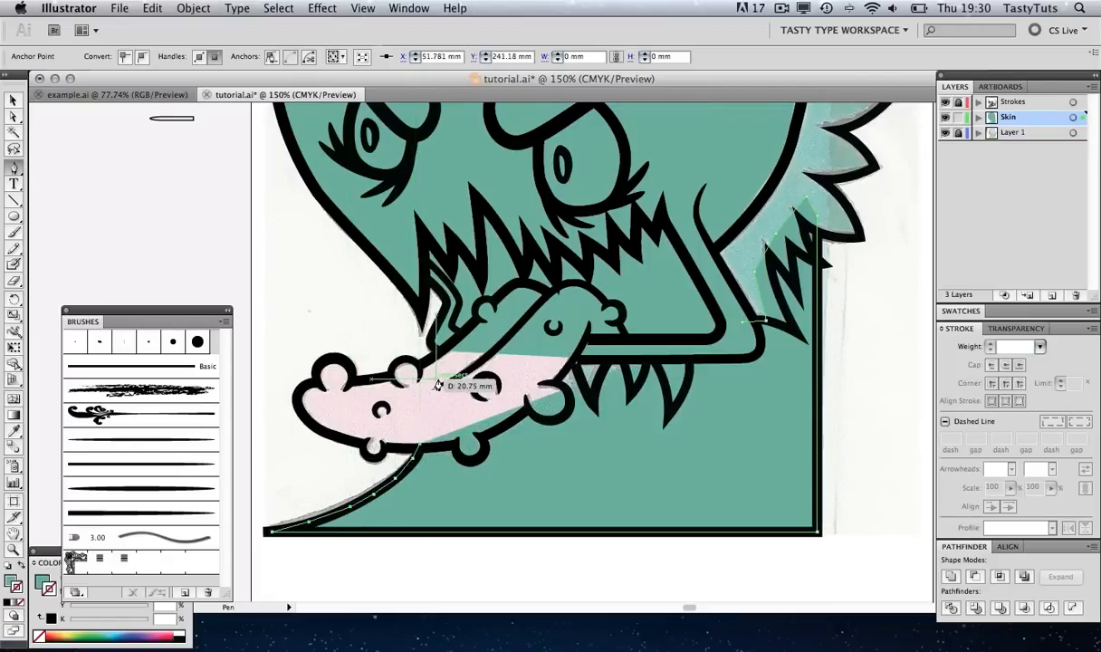
# Take the body path across the tongue, close it at the right jaw corner and deselect the shape
pyautogui.click(438, 386)
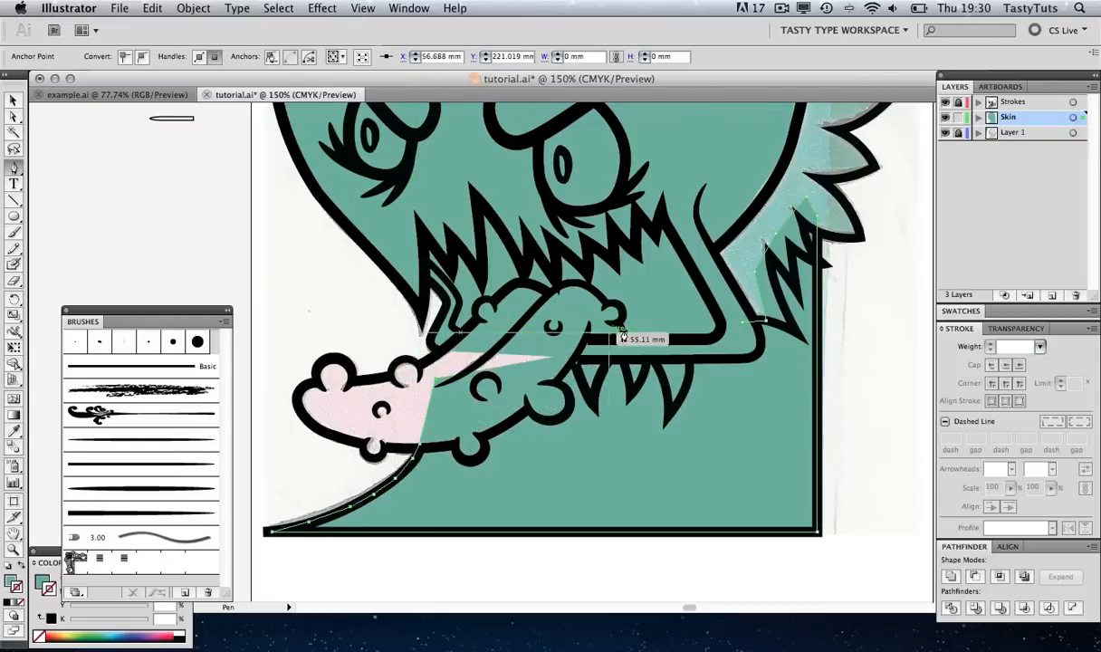
pyautogui.click(741, 328)
pyautogui.press('v')
pyautogui.click(142, 159)
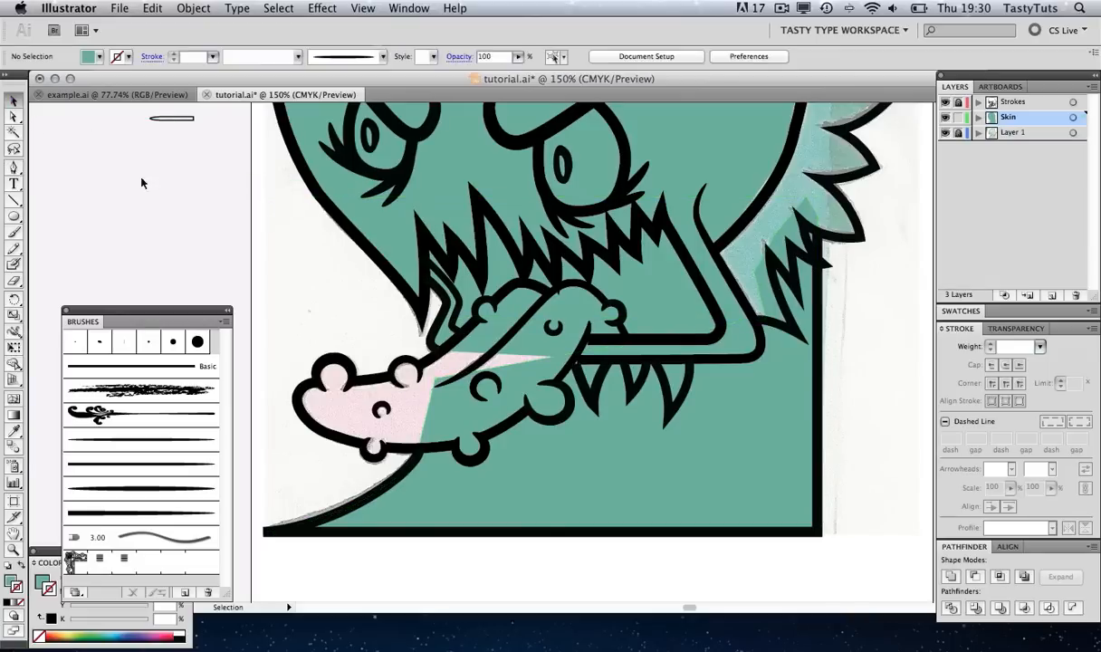
# Select the head and body skin shapes in turn to examine them as separate paths
pyautogui.press('z')
pyautogui.keyDown('alt'); pyautogui.click(509, 259); pyautogui.keyUp('alt')
pyautogui.moveTo(645, 272); pyautogui.dragTo(637, 323)
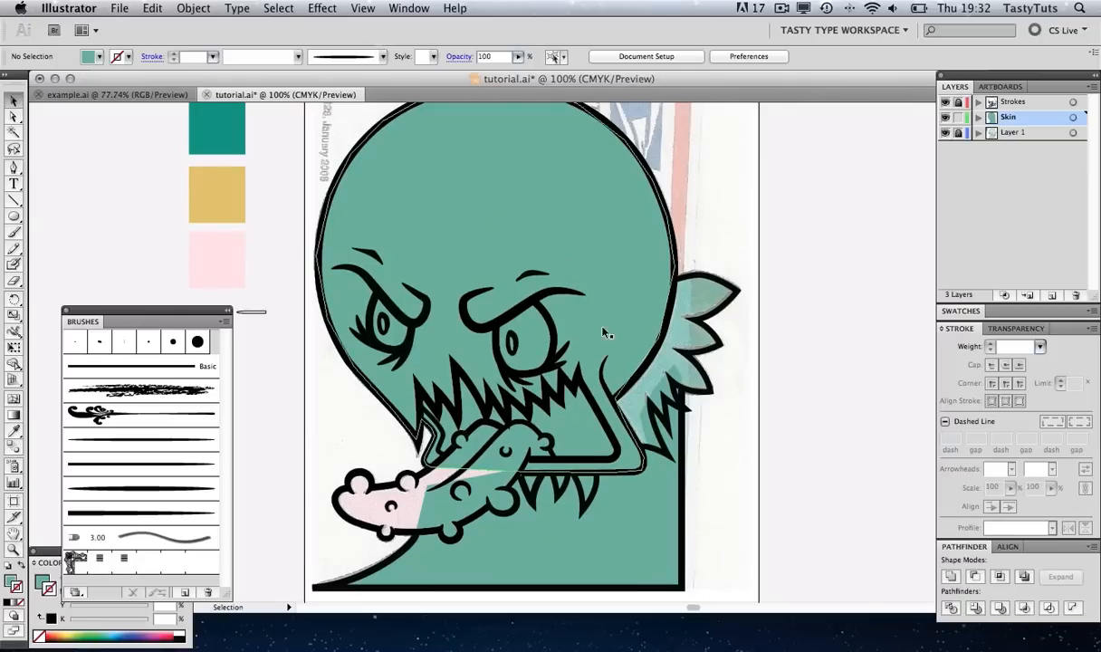
pyautogui.click(596, 464)
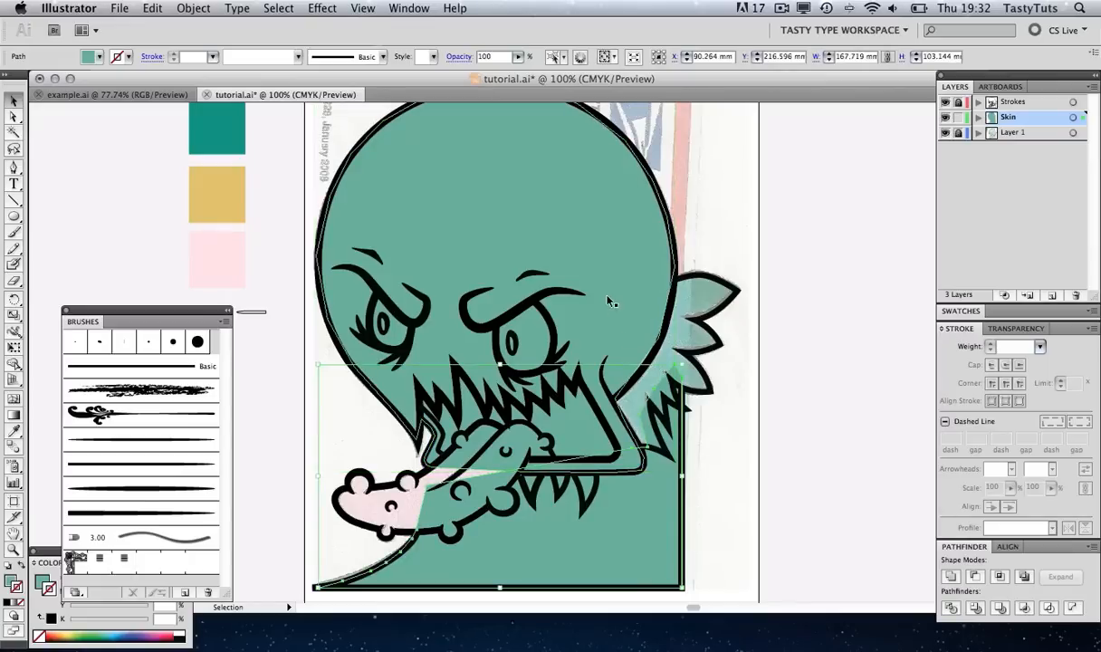
pyautogui.click(609, 302)
pyautogui.click(635, 488)
pyautogui.click(633, 292)
pyautogui.click(645, 517)
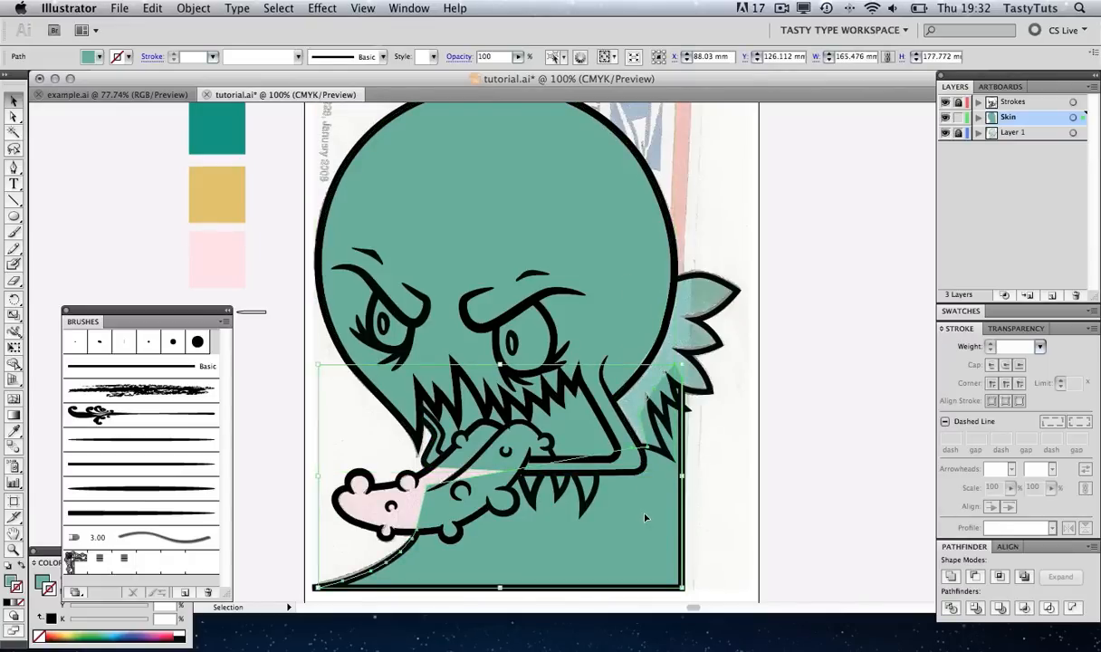
# Select the head and body skin shapes together and unite them into one shape with Pathfinder
pyautogui.keyDown('shift'); pyautogui.click(469, 203); pyautogui.keyUp('shift')
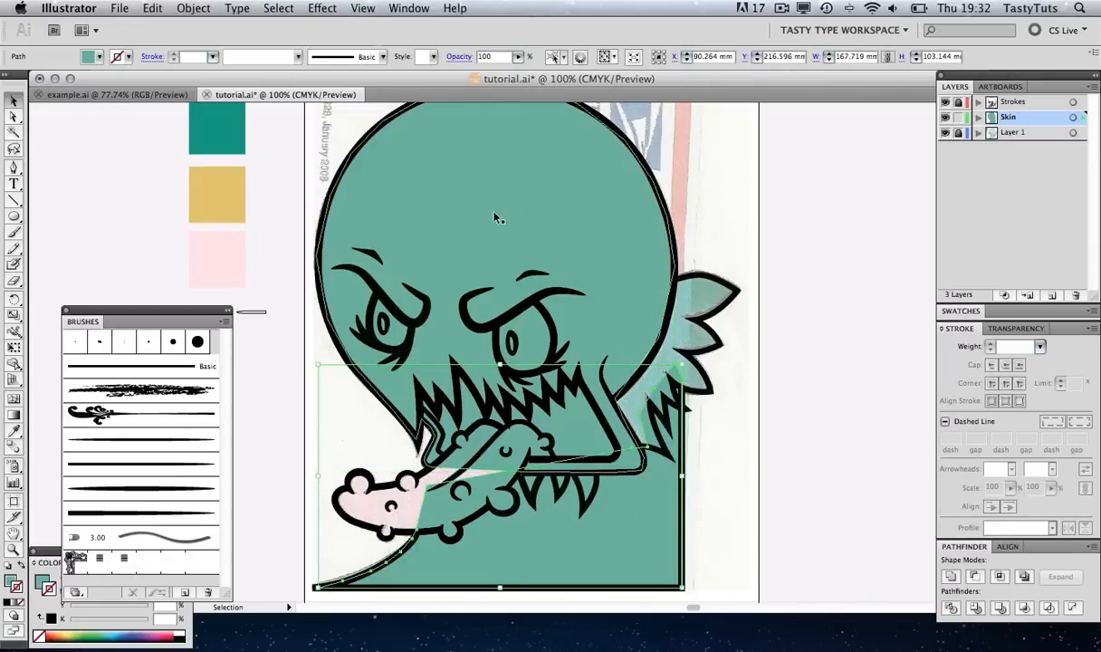
pyautogui.keyDown('shift'); pyautogui.click(610, 368); pyautogui.keyUp('shift')
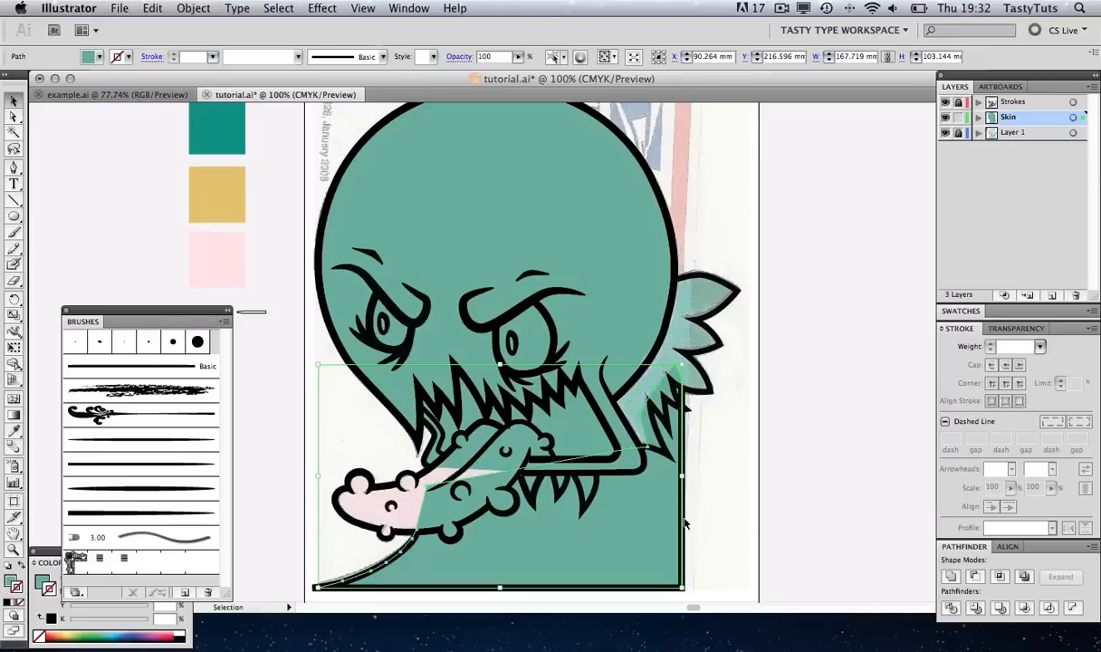
pyautogui.keyDown('shift'); pyautogui.click(592, 261); pyautogui.keyUp('shift')
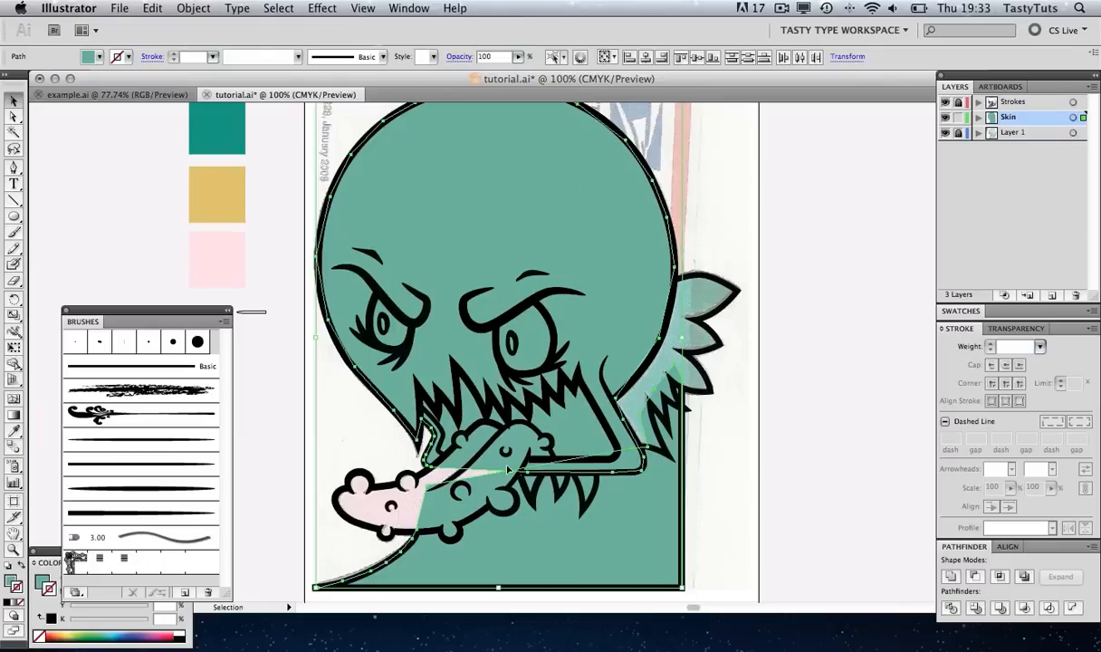
pyautogui.click(951, 576)
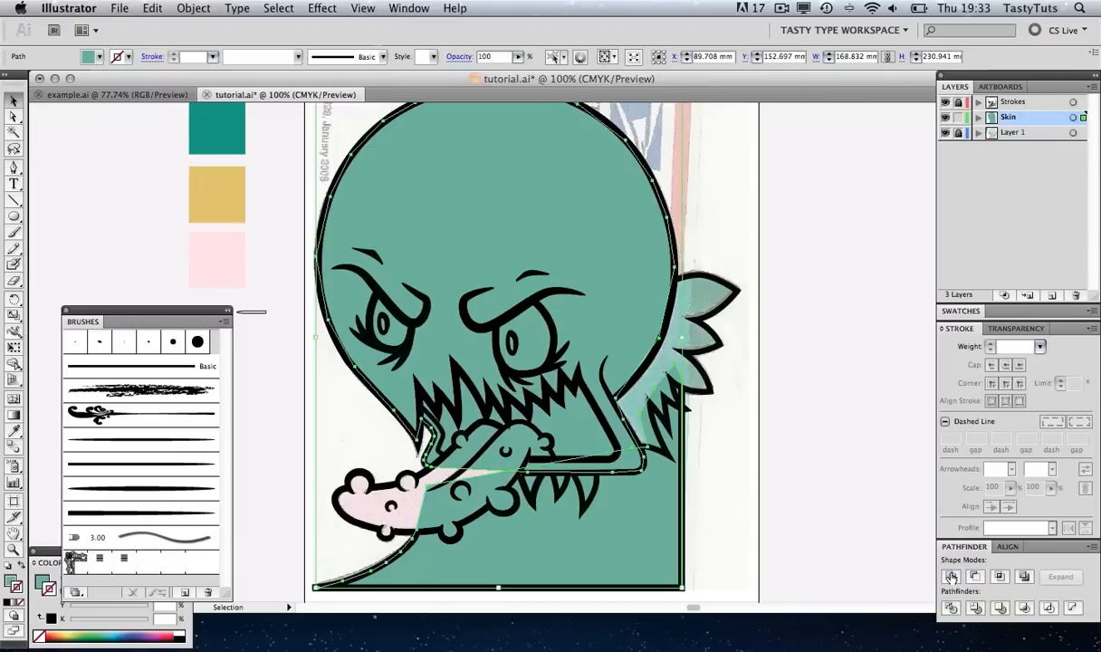
pyautogui.moveTo(583, 318); pyautogui.dragTo(792, 289)
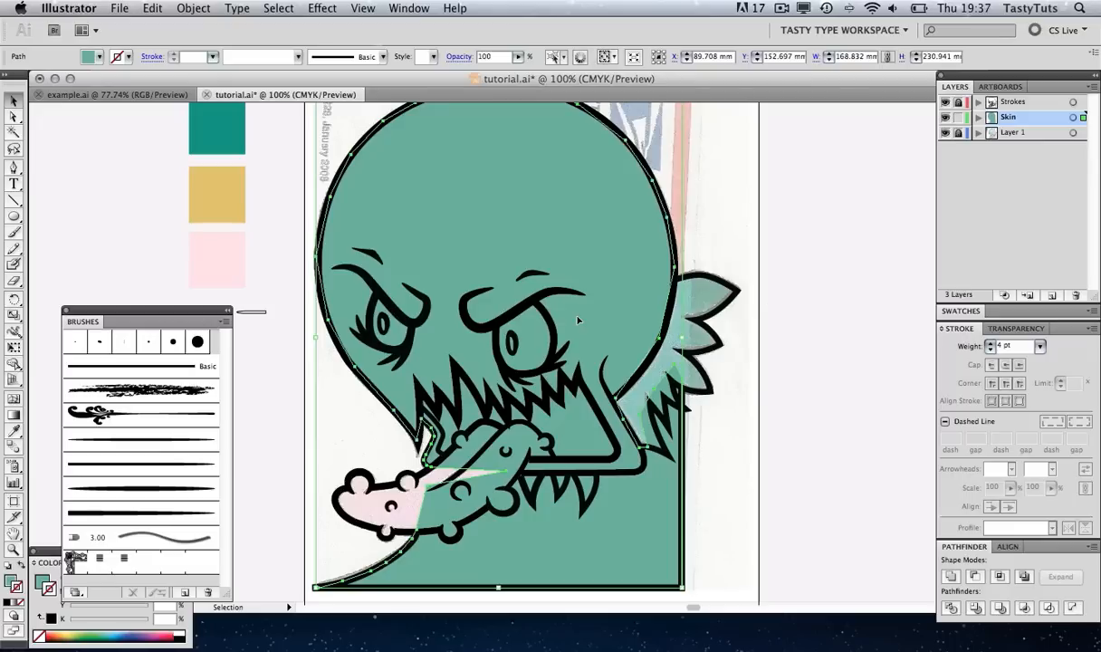
# Start a tongue path at the mouth line and trace it around the right wart and over the top to the central fold
pyautogui.press('z')
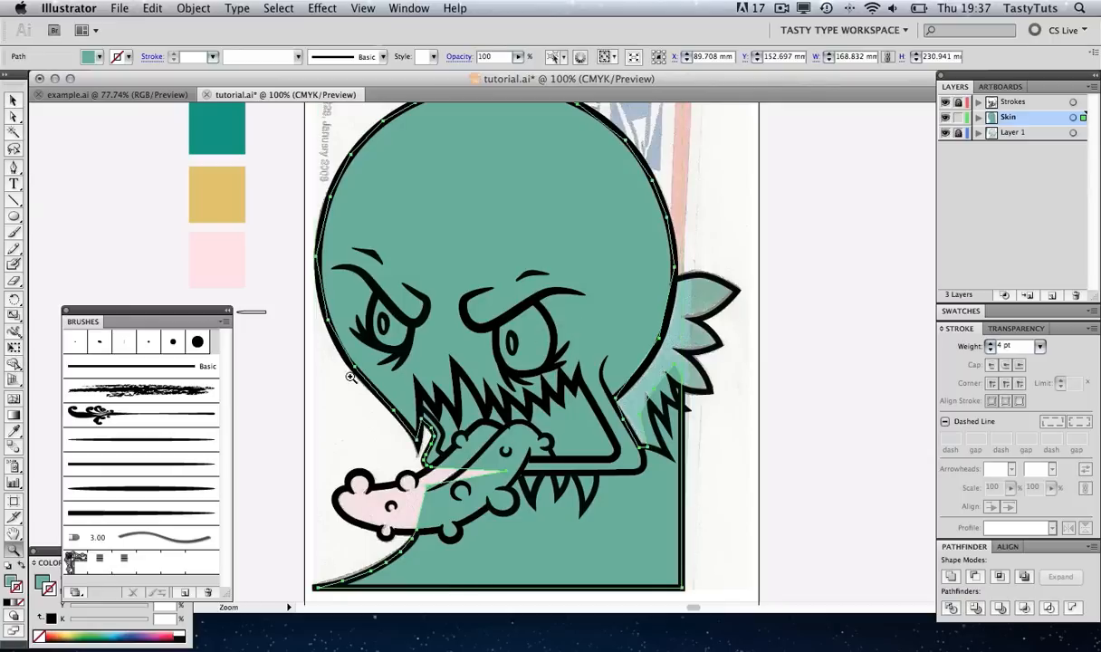
pyautogui.moveTo(288, 357); pyautogui.dragTo(624, 561)
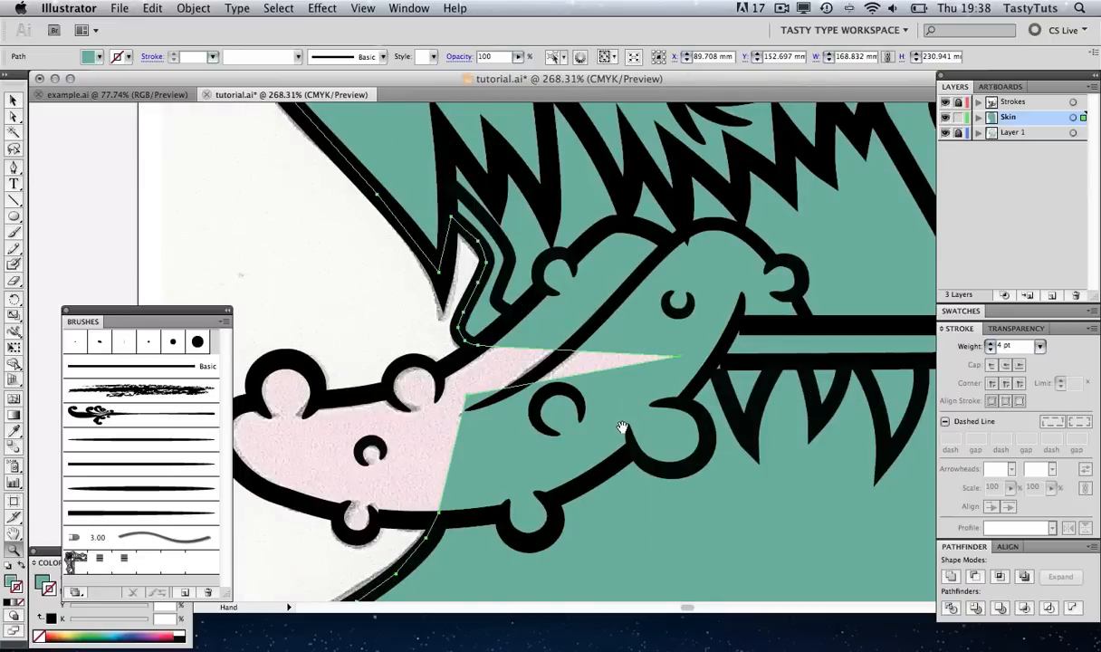
pyautogui.moveTo(592, 405); pyautogui.dragTo(651, 423)
pyautogui.click(13, 168)
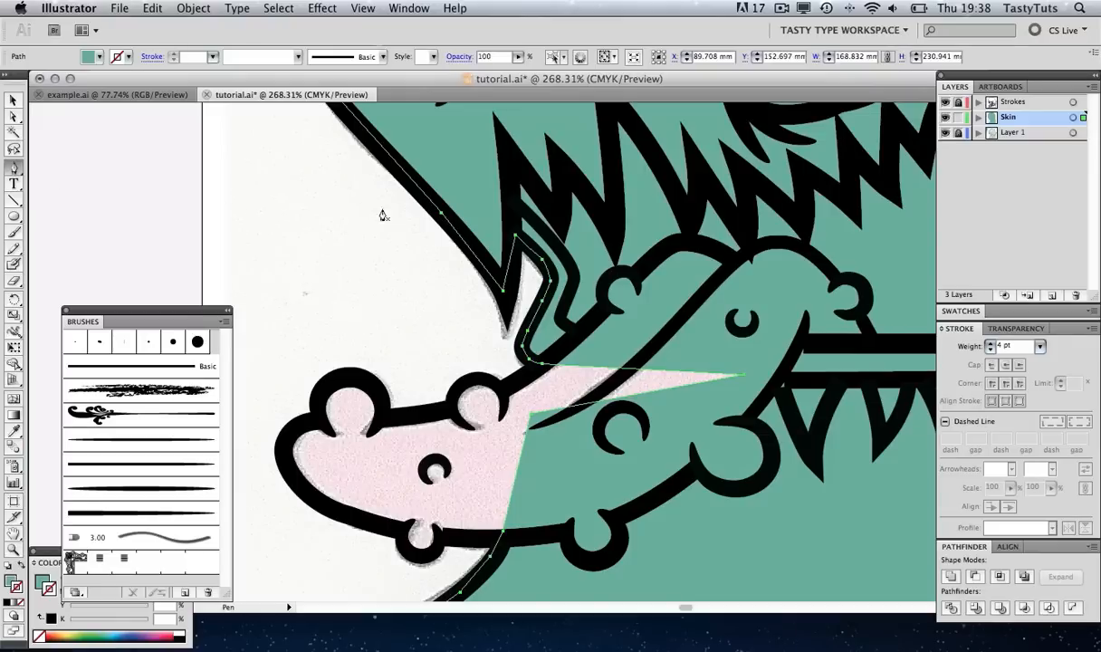
pyautogui.click(871, 333)
pyautogui.click(860, 312)
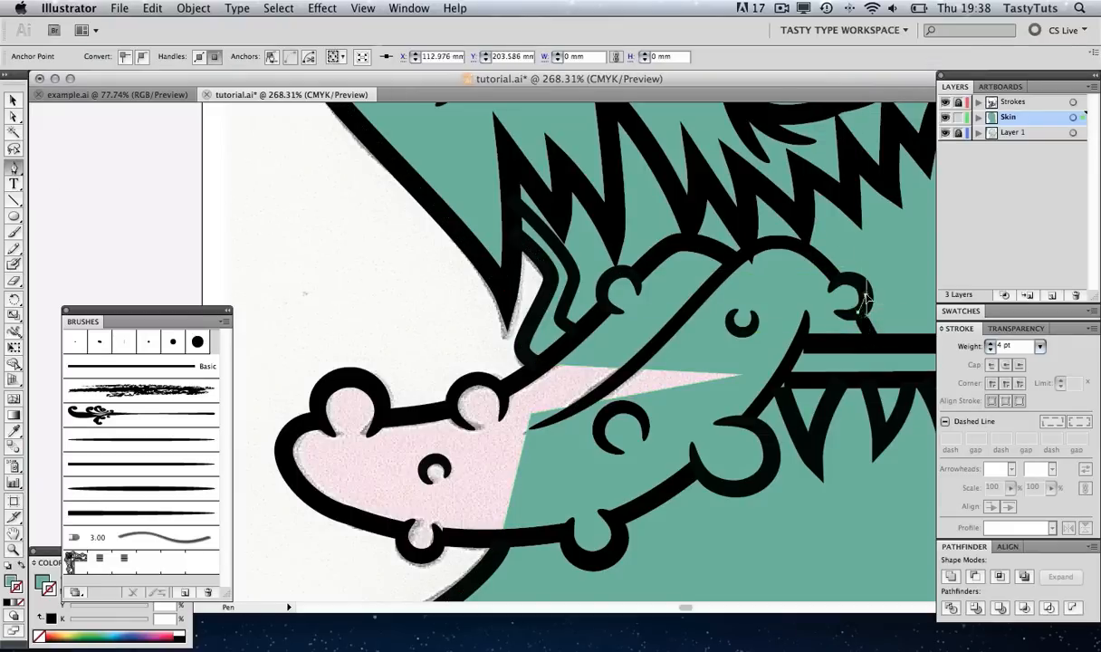
pyautogui.click(866, 280)
pyautogui.click(823, 264)
pyautogui.click(769, 242)
pyautogui.click(738, 256)
# Continue the tongue path over the rear hump and around the wart beside the left mouth corner
pyautogui.click(707, 249)
pyautogui.click(670, 242)
pyautogui.click(612, 272)
pyautogui.click(603, 296)
pyautogui.click(597, 315)
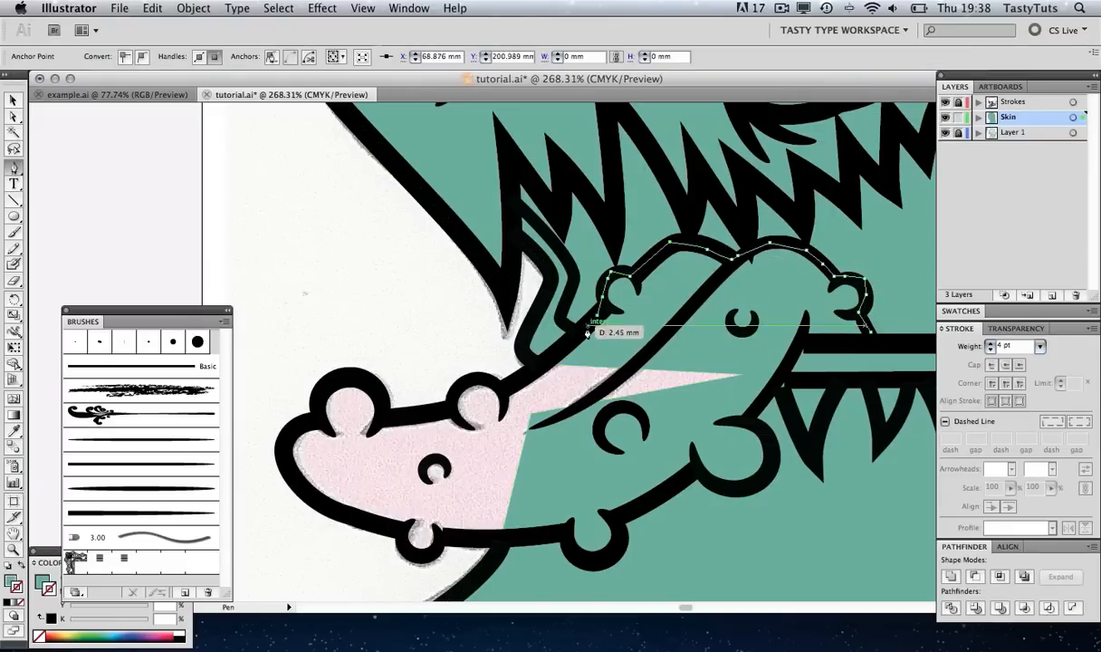
# Trace the tongue path down the upper edge, around its two warts, to the tongue's left tip
pyautogui.click(497, 386)
pyautogui.click(484, 378)
pyautogui.click(461, 380)
pyautogui.click(452, 404)
pyautogui.click(379, 414)
pyautogui.click(322, 417)
pyautogui.click(293, 431)
pyautogui.click(284, 458)
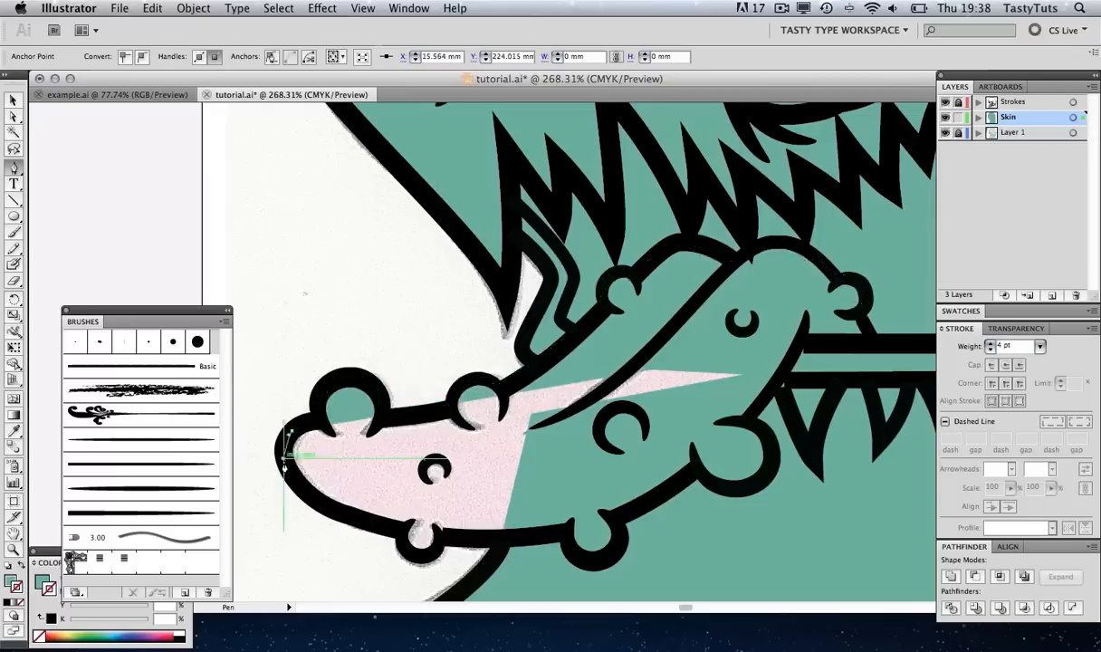
# Carry the tongue path around the tip and along the underside, past the small wart, to the middle lower wart
pyautogui.click(318, 502)
pyautogui.click(387, 527)
pyautogui.click(405, 530)
pyautogui.click(404, 548)
pyautogui.click(423, 556)
pyautogui.click(531, 535)
pyautogui.click(568, 531)
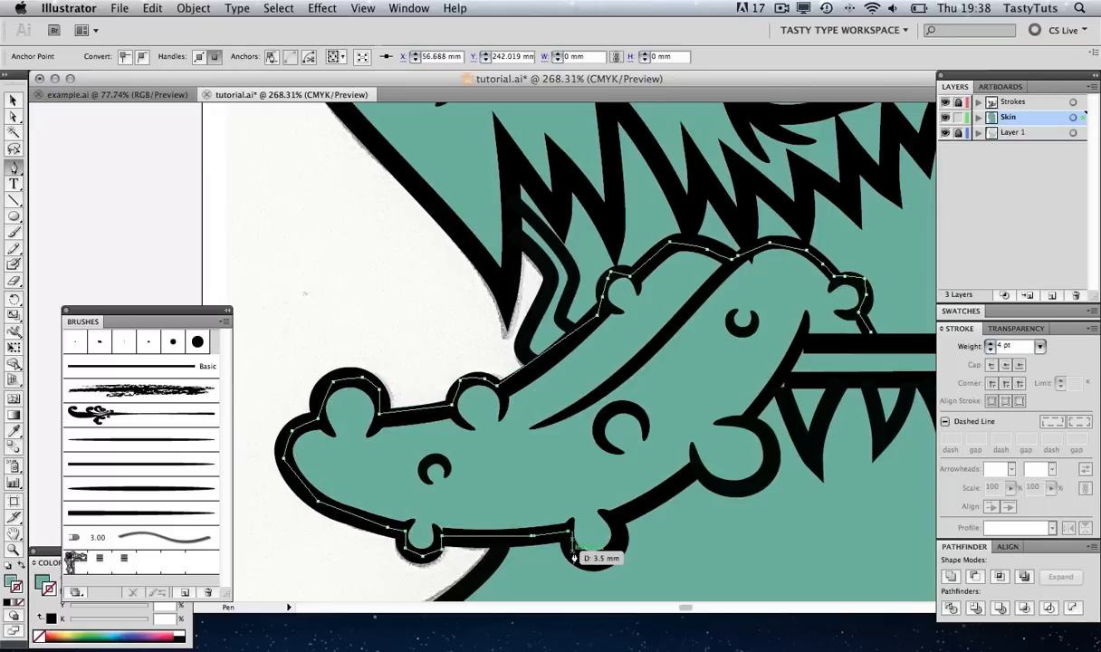
# Trace the tongue path around the middle lower wart and the large wart at the tongue's lower right
pyautogui.click(576, 554)
pyautogui.click(593, 561)
pyautogui.click(611, 554)
pyautogui.click(617, 542)
pyautogui.click(614, 516)
pyautogui.click(693, 470)
pyautogui.click(765, 475)
pyautogui.click(767, 455)
pyautogui.click(767, 430)
pyautogui.click(748, 419)
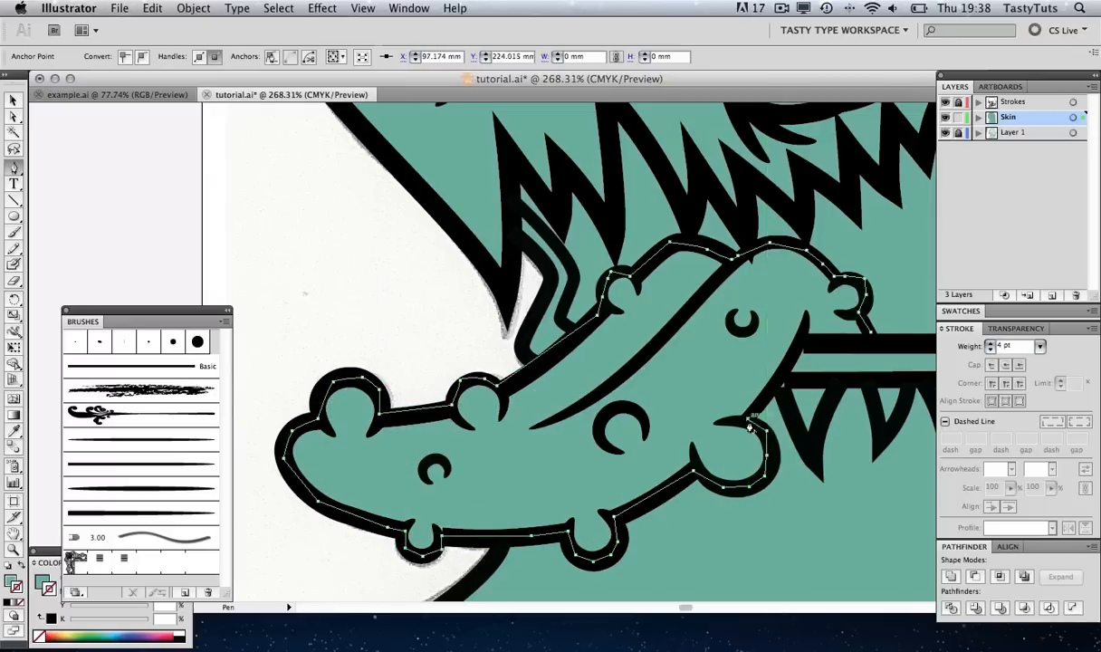
# Run the tongue path up the right edge to the mouth line and close it at its starting point
pyautogui.click(775, 384)
pyautogui.click(799, 344)
pyautogui.click(875, 345)
pyautogui.click(872, 332)
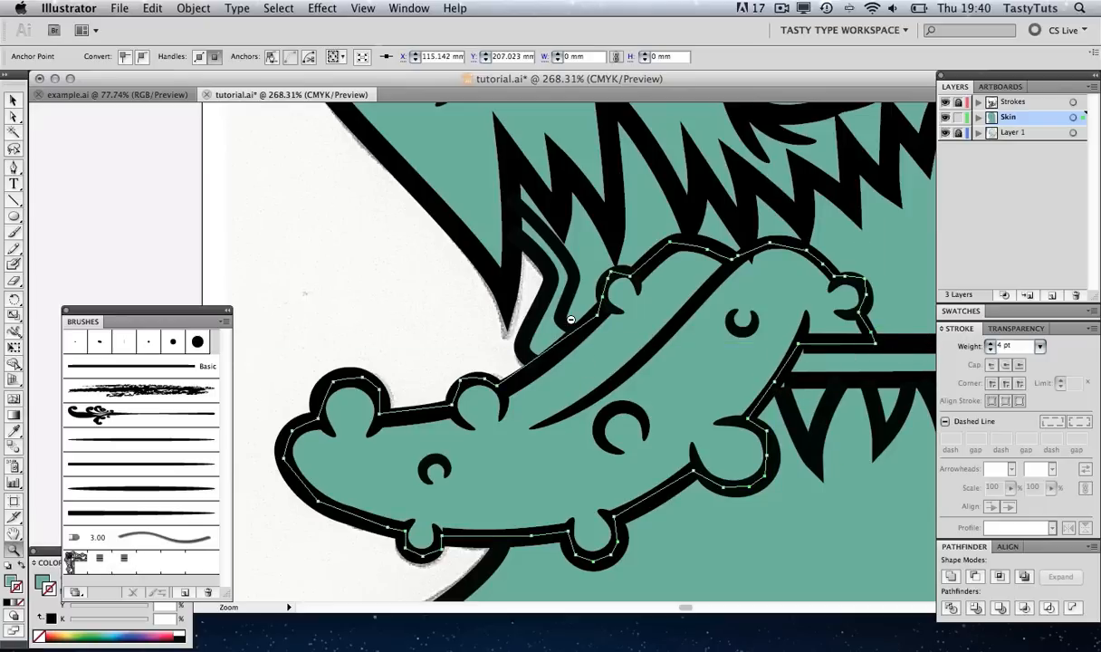
# Fill the closed tongue shape with the pink swatch beside the artboard using the Eyedropper, then deselect it
pyautogui.keyDown('alt'); pyautogui.click(571, 318); pyautogui.keyUp('alt')
pyautogui.keyDown('alt'); pyautogui.click(571, 319); pyautogui.keyUp('alt')
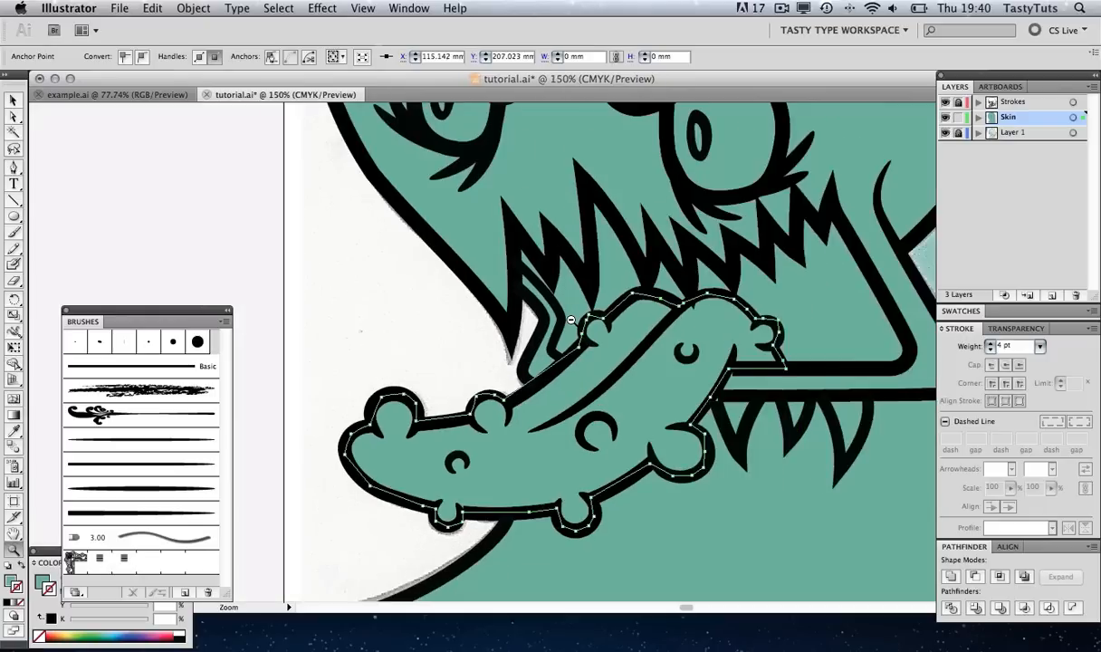
pyautogui.keyDown('alt'); pyautogui.click(570, 319); pyautogui.keyUp('alt')
pyautogui.keyDown('alt'); pyautogui.click(570, 319); pyautogui.keyUp('alt')
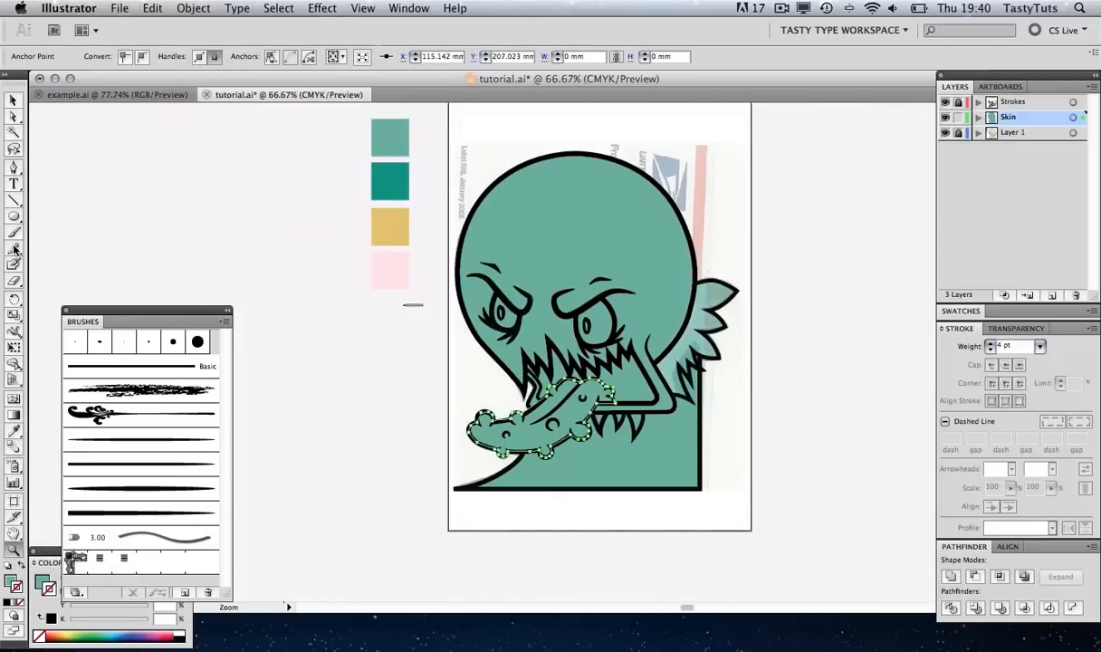
pyautogui.click(12, 432)
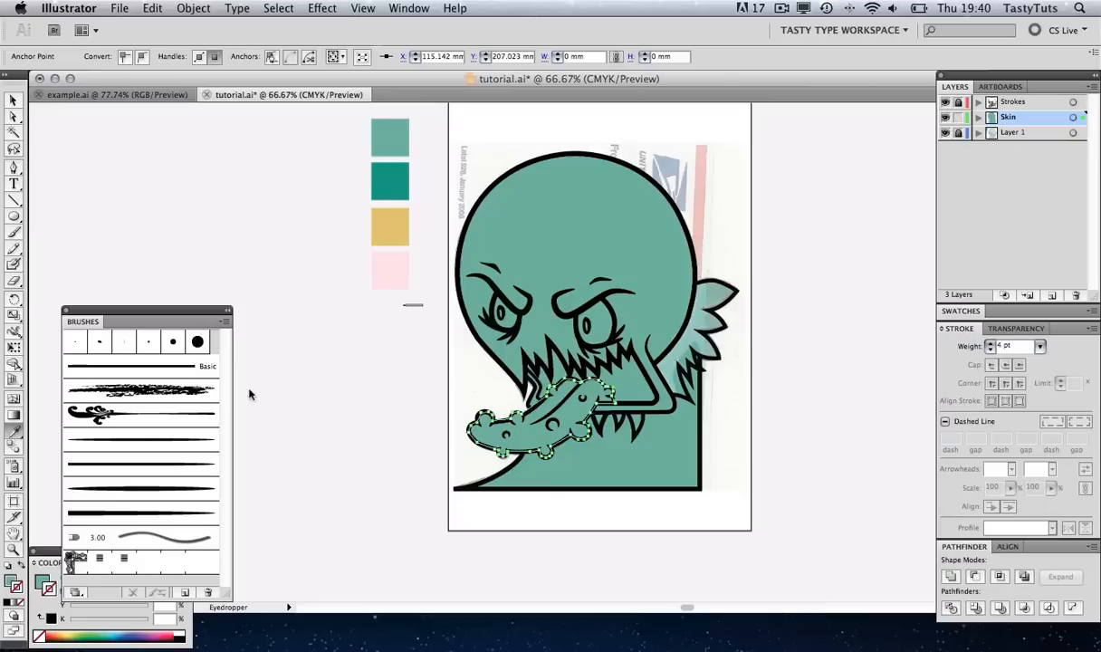
pyautogui.click(399, 274)
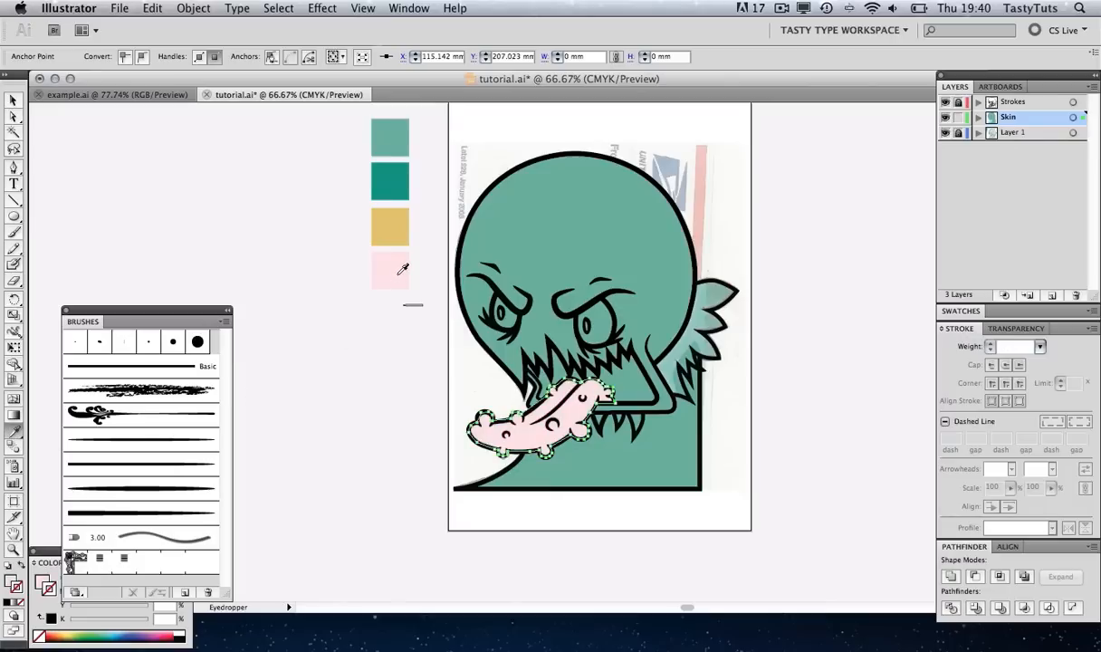
pyautogui.click(13, 100)
pyautogui.click(283, 178)
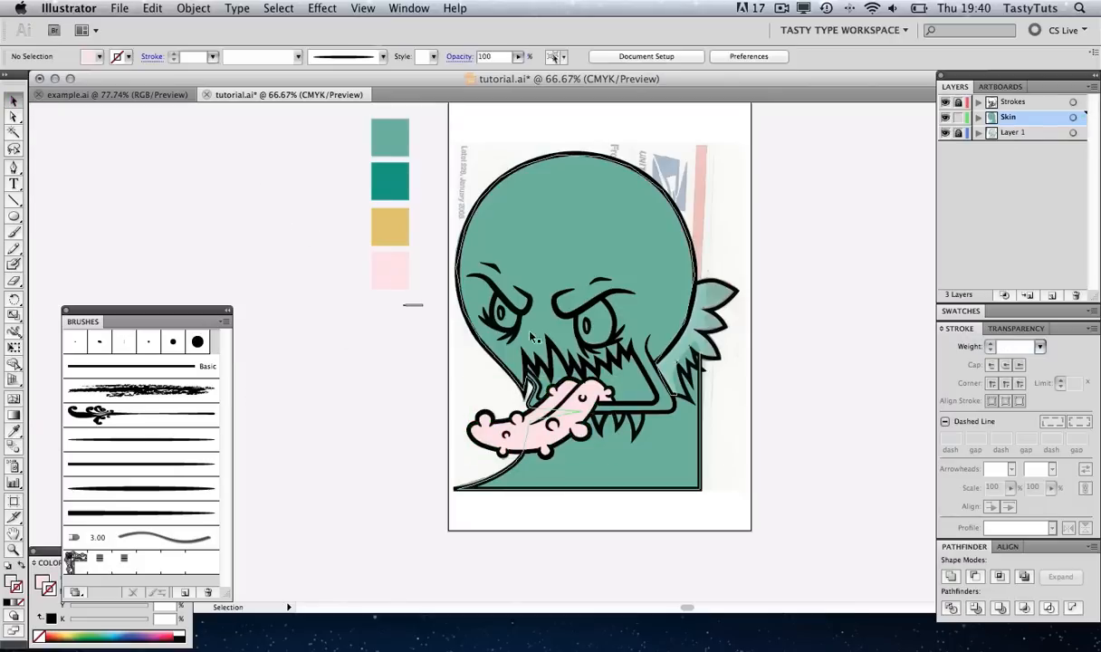
# Start a Pen path on the Skin layer at the larger eye's inner corner and trace its brow edge up to the peak
pyautogui.press('space')
pyautogui.moveTo(673, 371); pyautogui.dragTo(603, 376)
pyautogui.press('z')
pyautogui.click(535, 362)
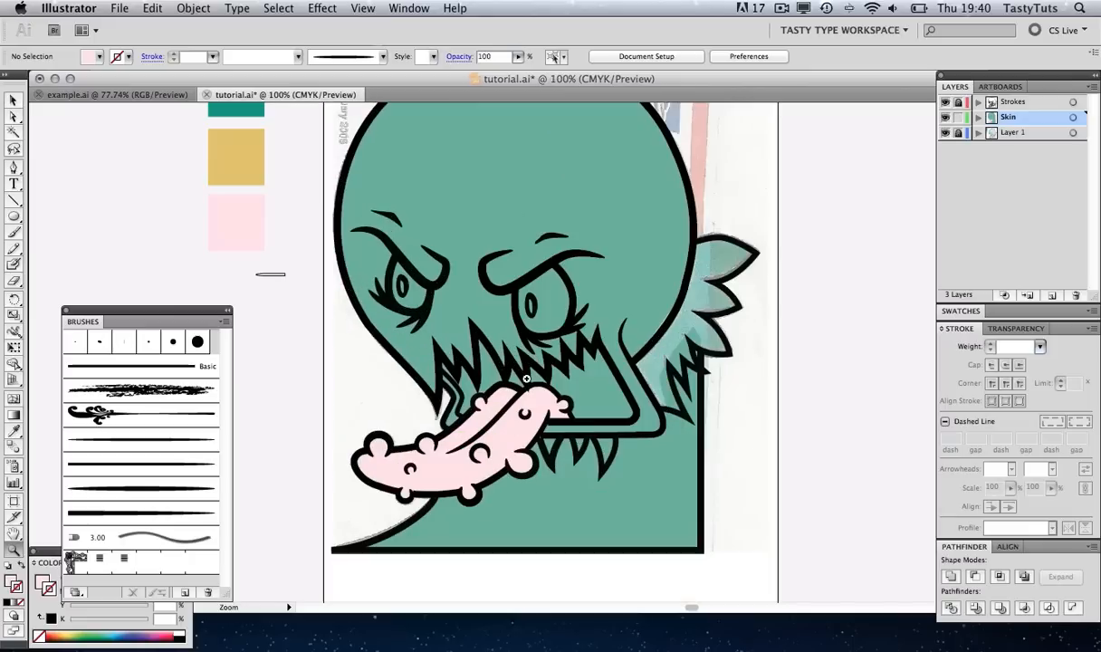
pyautogui.click(482, 298)
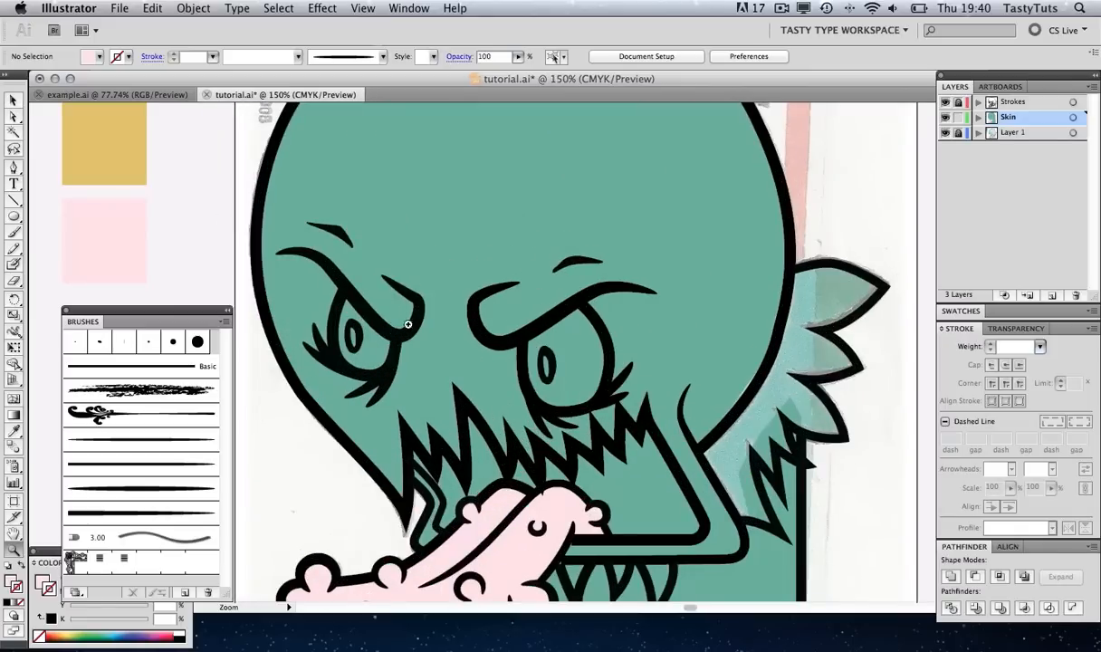
pyautogui.click(14, 168)
pyautogui.click(532, 332)
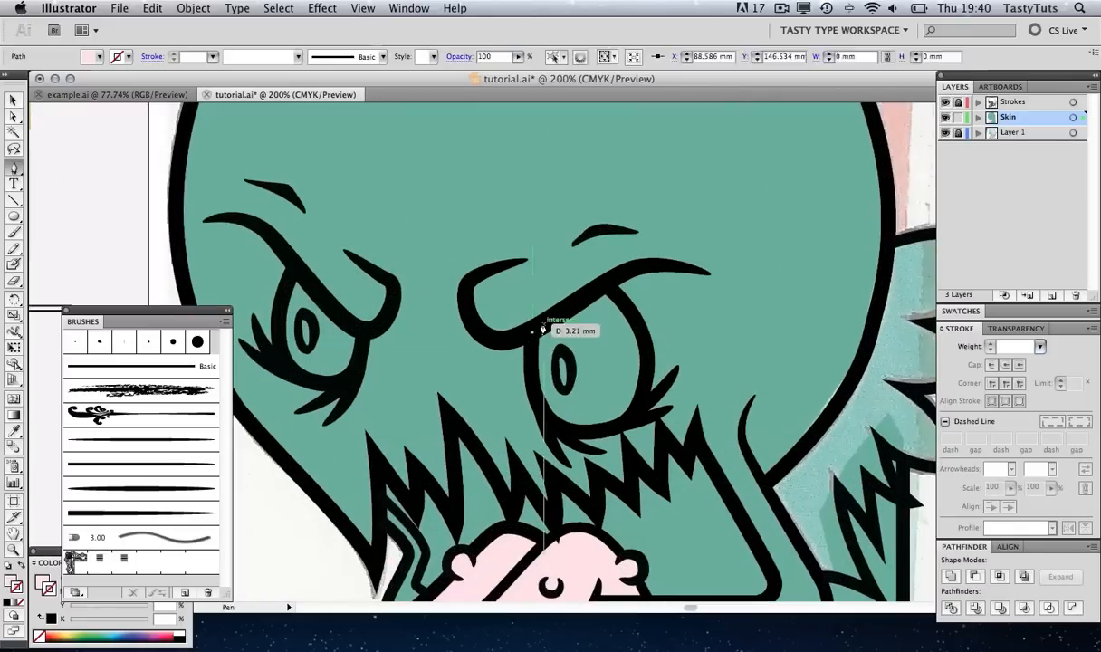
pyautogui.click(544, 324)
pyautogui.click(552, 313)
pyautogui.click(572, 299)
pyautogui.click(597, 288)
pyautogui.click(609, 288)
# Carry the larger eye's path down its outer side and around the bottom, closing it at the inner corner
pyautogui.click(623, 297)
pyautogui.click(646, 370)
pyautogui.click(634, 406)
pyautogui.click(604, 429)
pyautogui.click(554, 419)
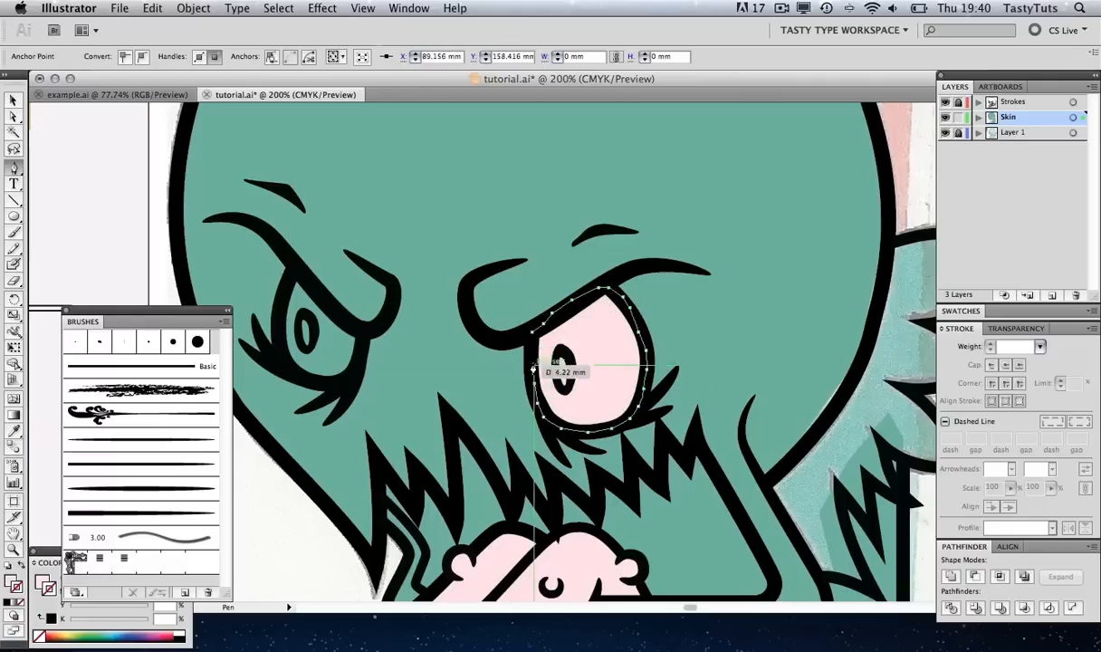
pyautogui.click(532, 332)
# Trace the smaller eye as a closed Pen shape along its black outline, starting and ending at the upper corner
pyautogui.click(297, 269)
pyautogui.click(313, 288)
pyautogui.click(331, 307)
pyautogui.click(349, 334)
pyautogui.click(343, 361)
pyautogui.click(310, 371)
pyautogui.click(288, 367)
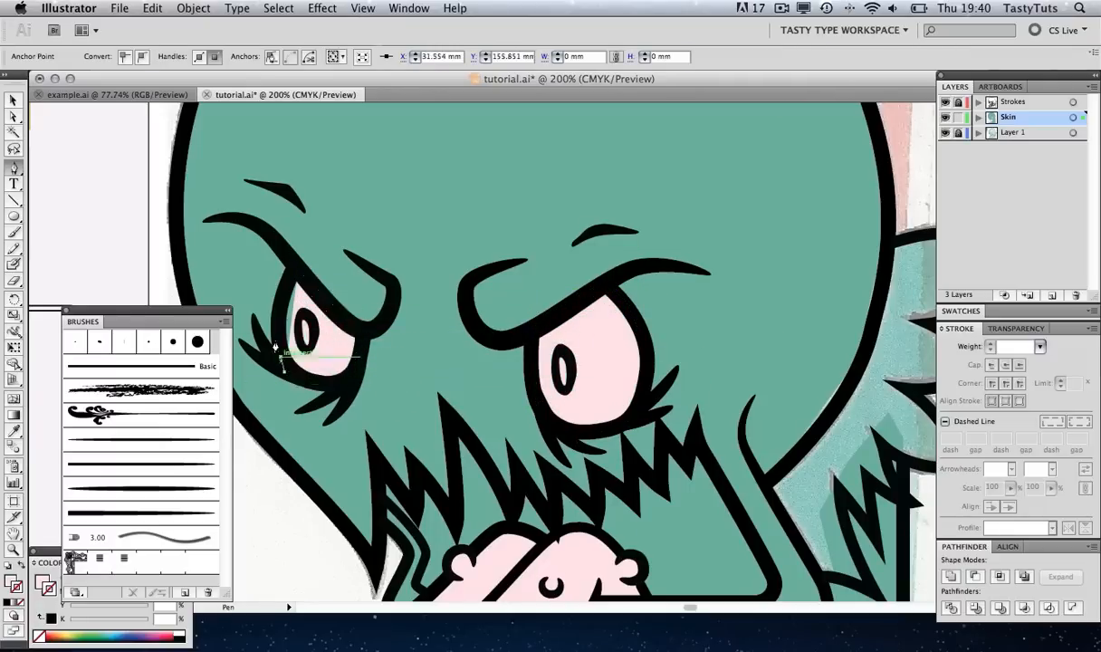
pyautogui.click(269, 315)
pyautogui.click(298, 269)
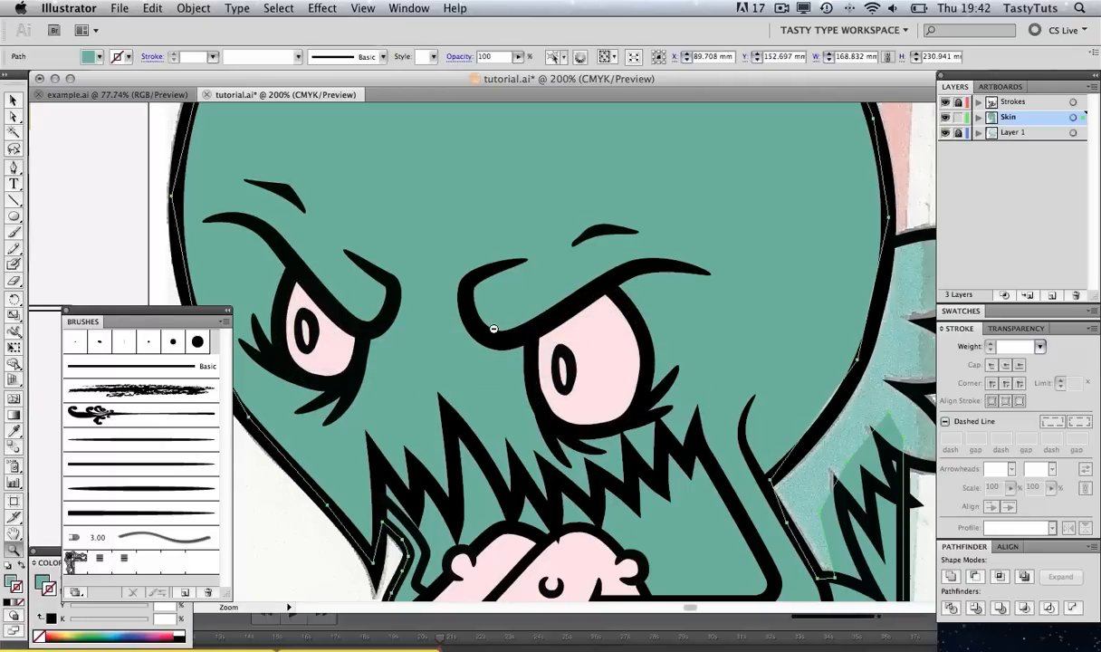
# Select both eye shapes together, fill them with the yellow swatch using the Eyedropper, and deselect them
pyautogui.keyDown('alt'); pyautogui.click(493, 328); pyautogui.keyUp('alt')
pyautogui.keyDown('alt'); pyautogui.click(516, 319); pyautogui.keyUp('alt')
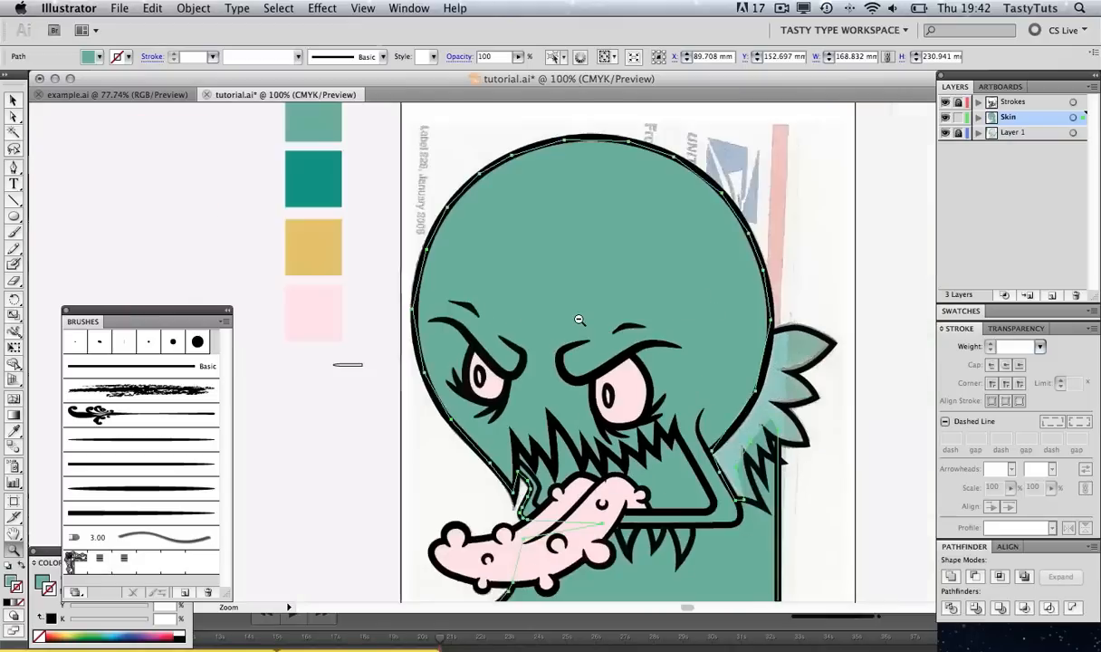
pyautogui.keyDown('alt'); pyautogui.click(579, 319); pyautogui.keyUp('alt')
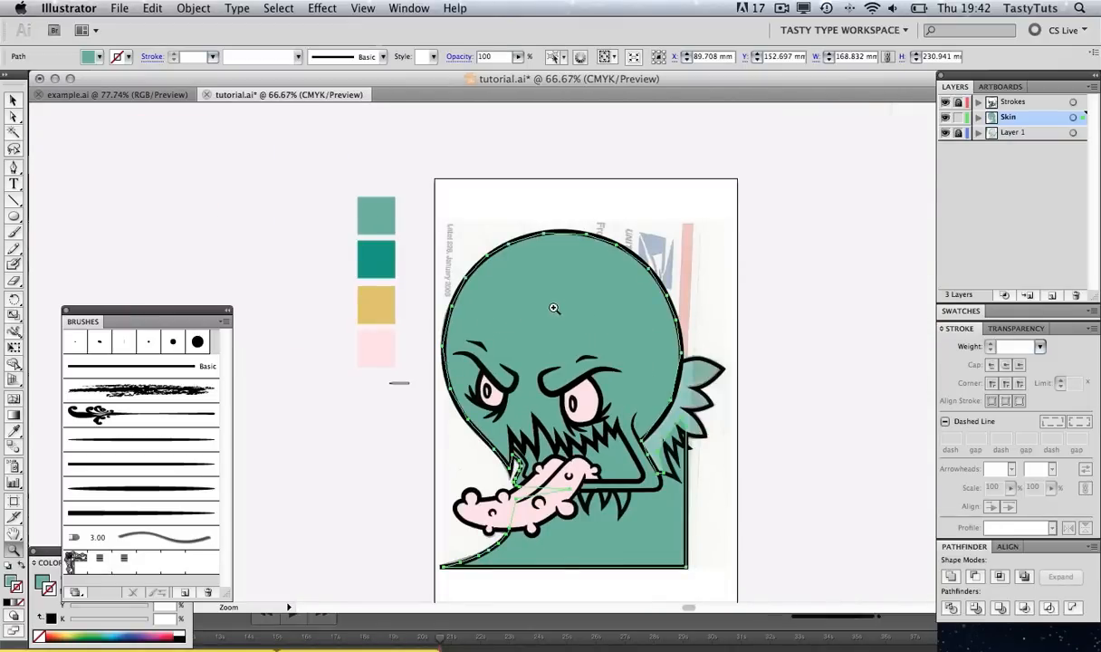
pyautogui.press('v')
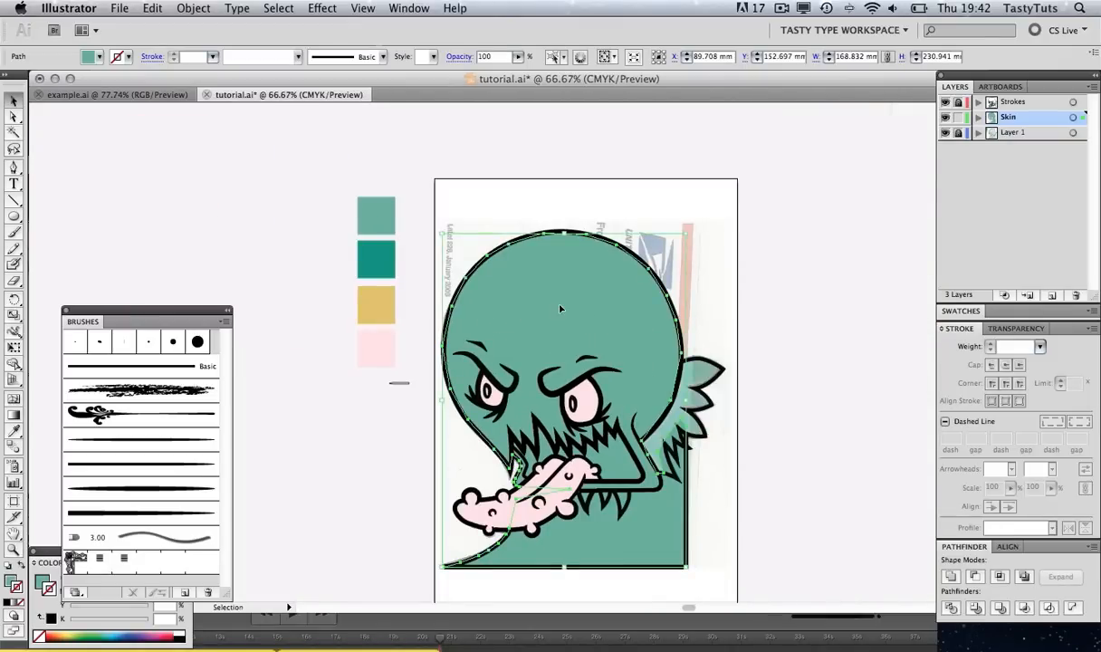
pyautogui.click(496, 398)
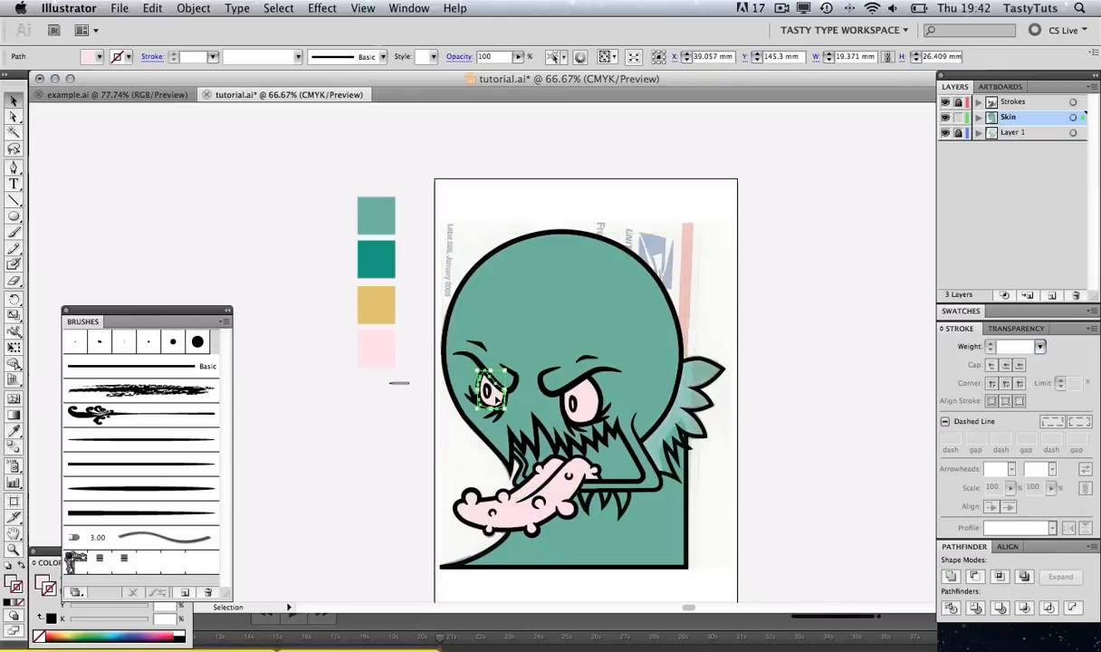
pyautogui.keyDown('shift'); pyautogui.click(584, 405); pyautogui.keyUp('shift')
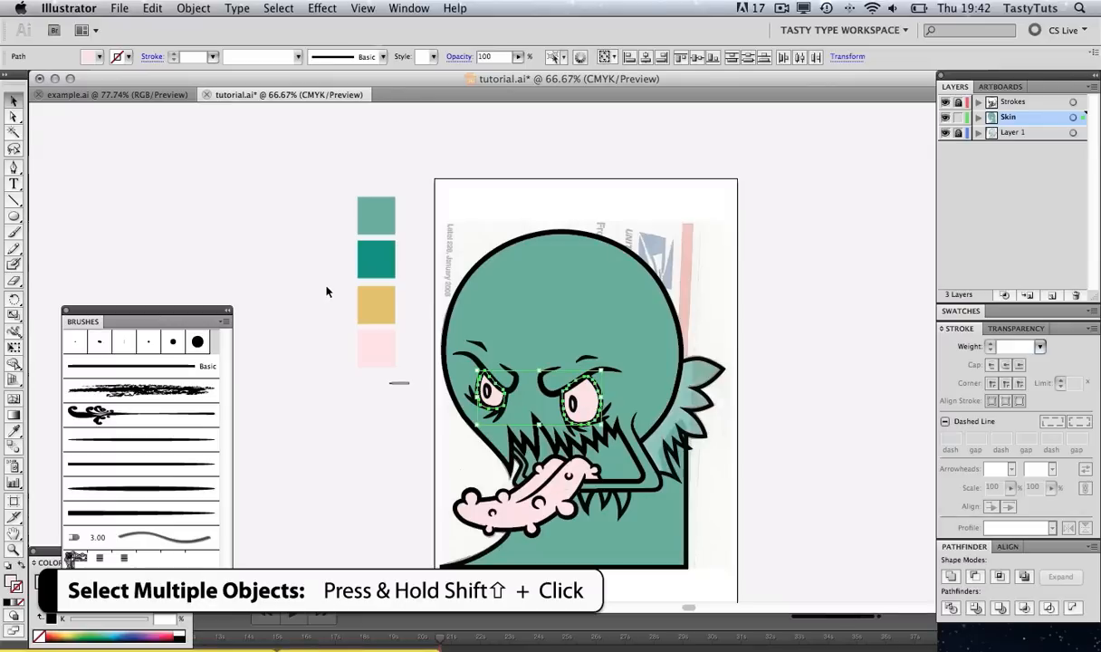
pyautogui.click(22, 433)
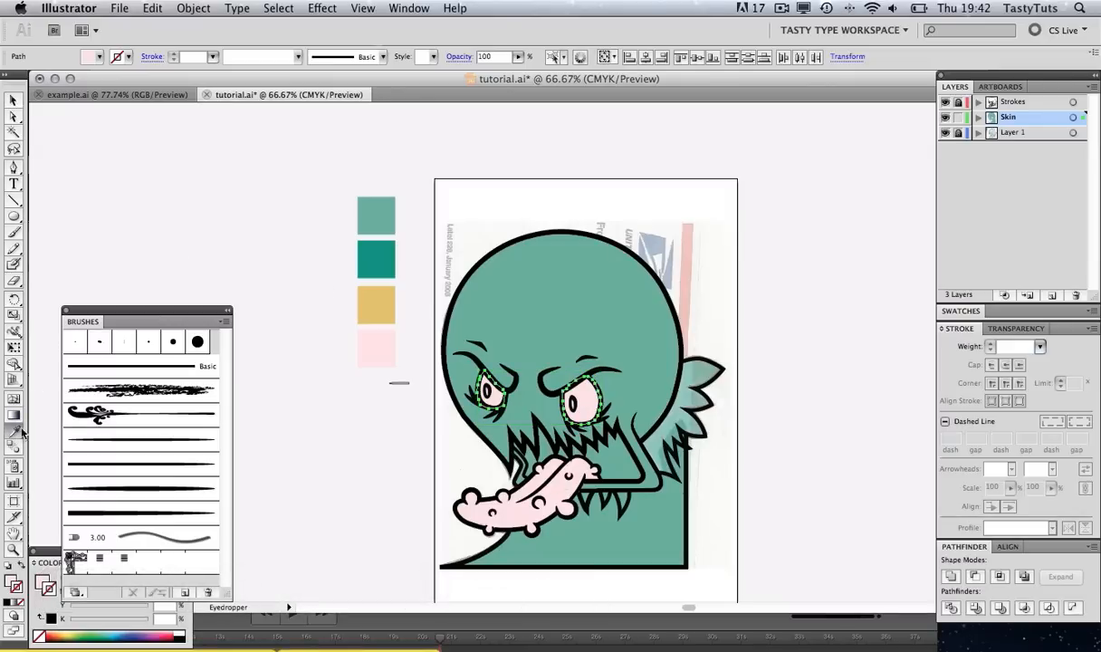
pyautogui.click(377, 299)
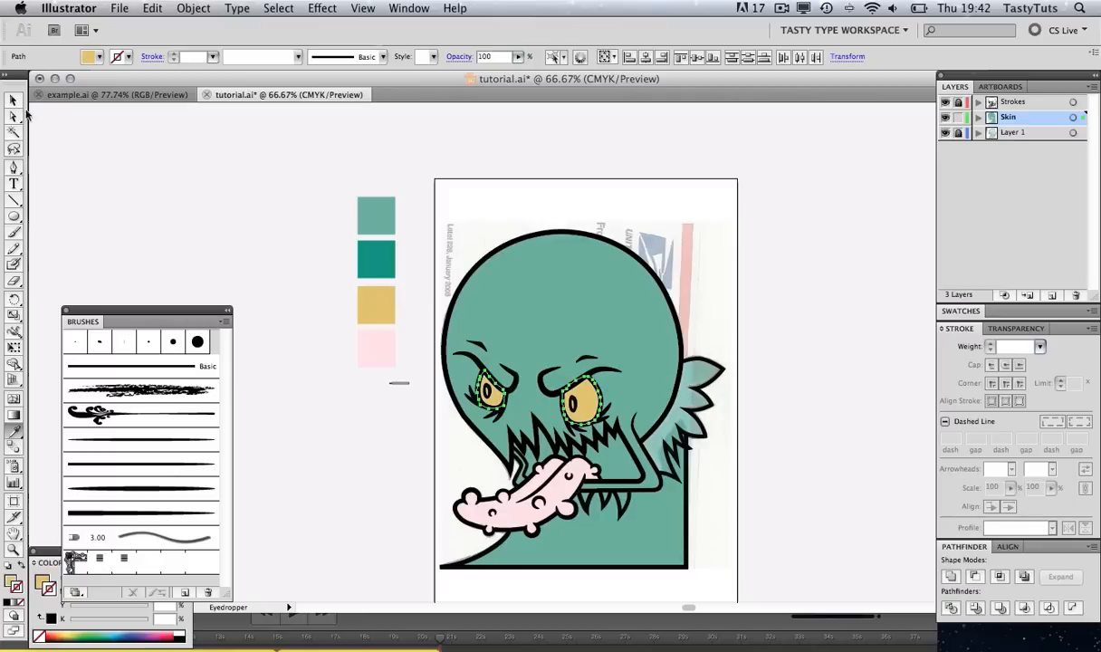
pyautogui.click(14, 100)
pyautogui.click(226, 168)
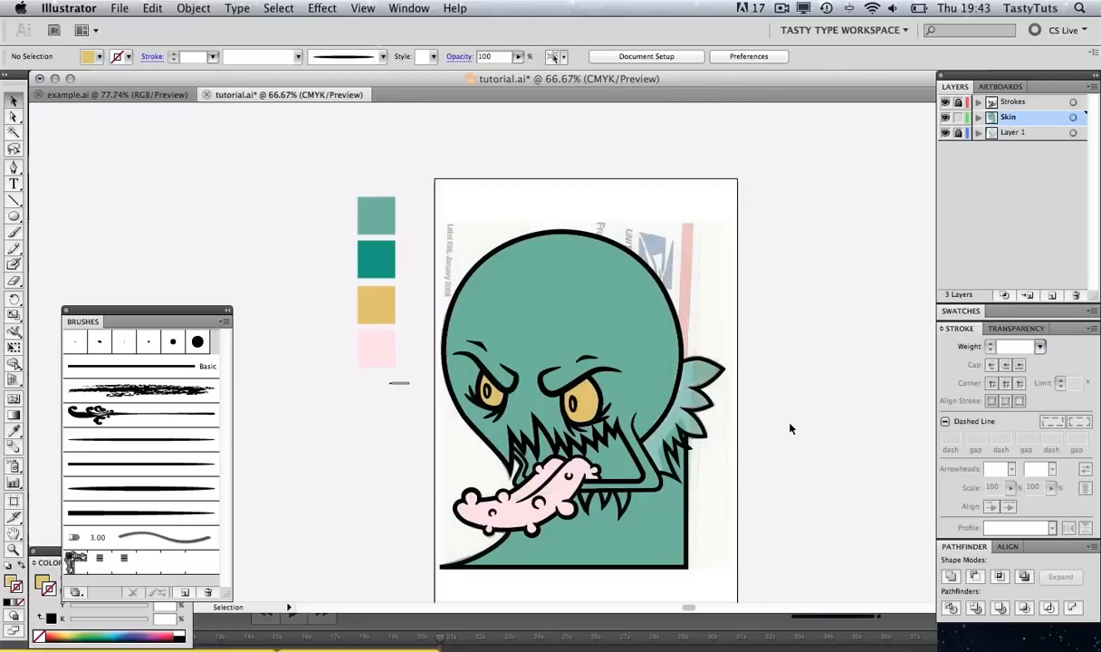
# Hide the Skin layer and create a new layer named Shadows directly above it
pyautogui.press('z')
pyautogui.moveTo(417, 221); pyautogui.dragTo(759, 583)
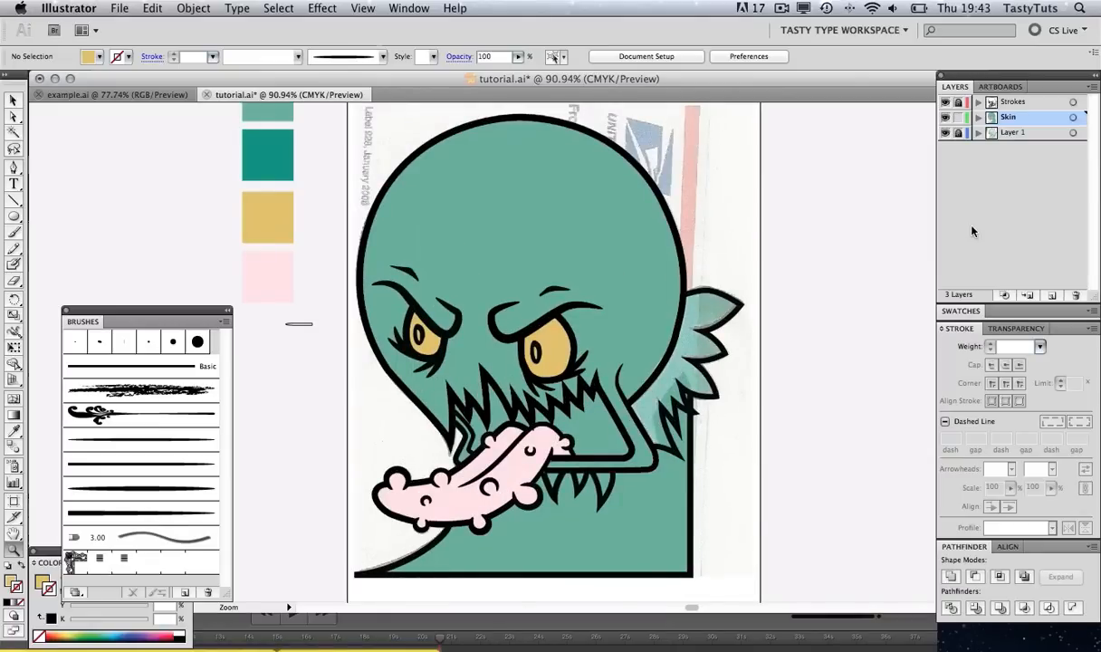
pyautogui.click(944, 119)
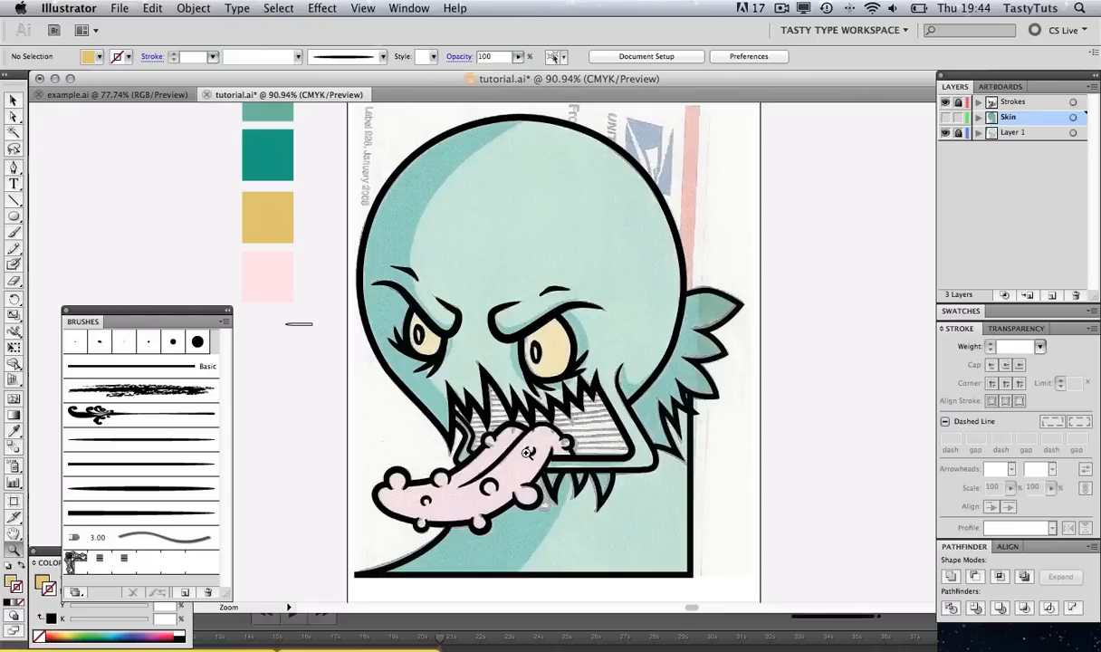
pyautogui.click(1093, 90)
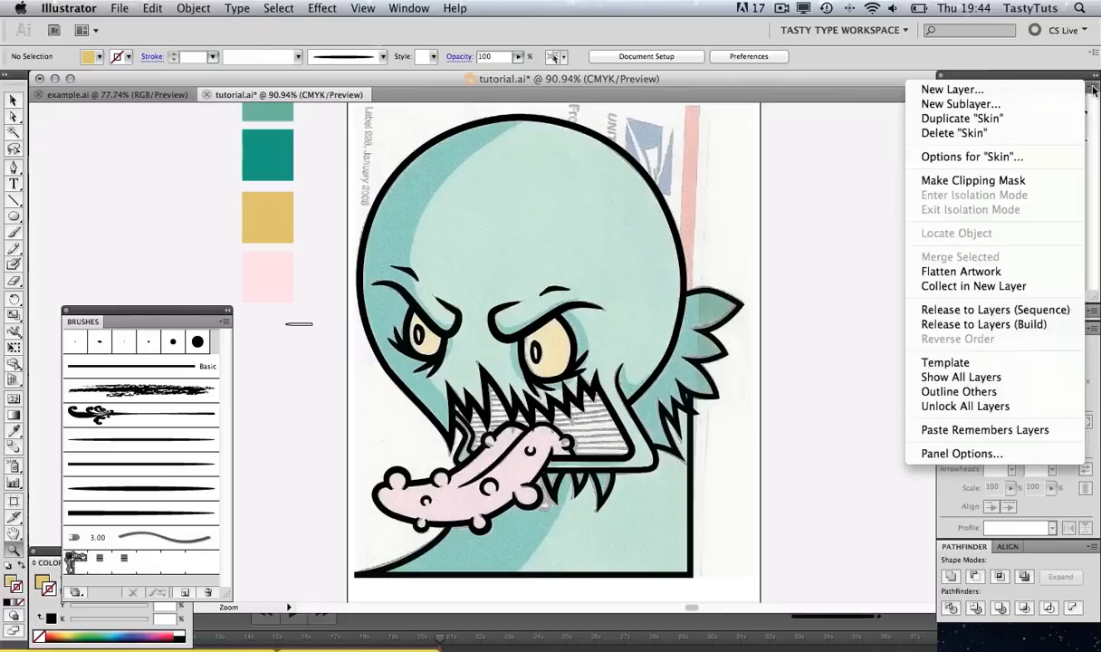
pyautogui.click(1018, 92)
pyautogui.write('S')
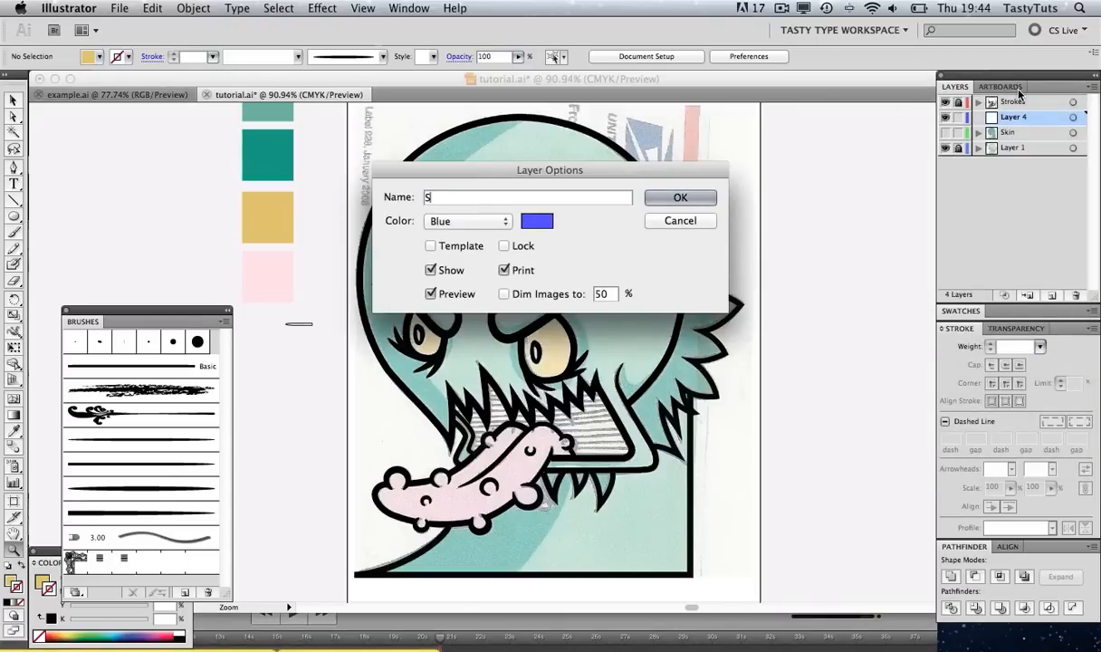
pyautogui.write('hadows')
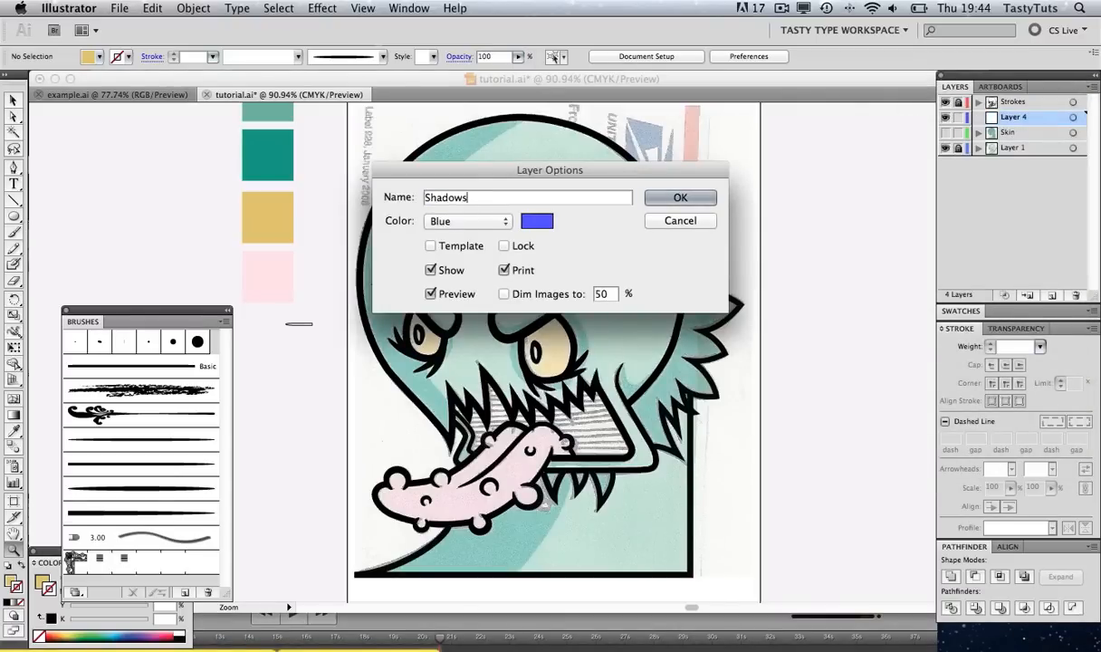
pyautogui.click(691, 201)
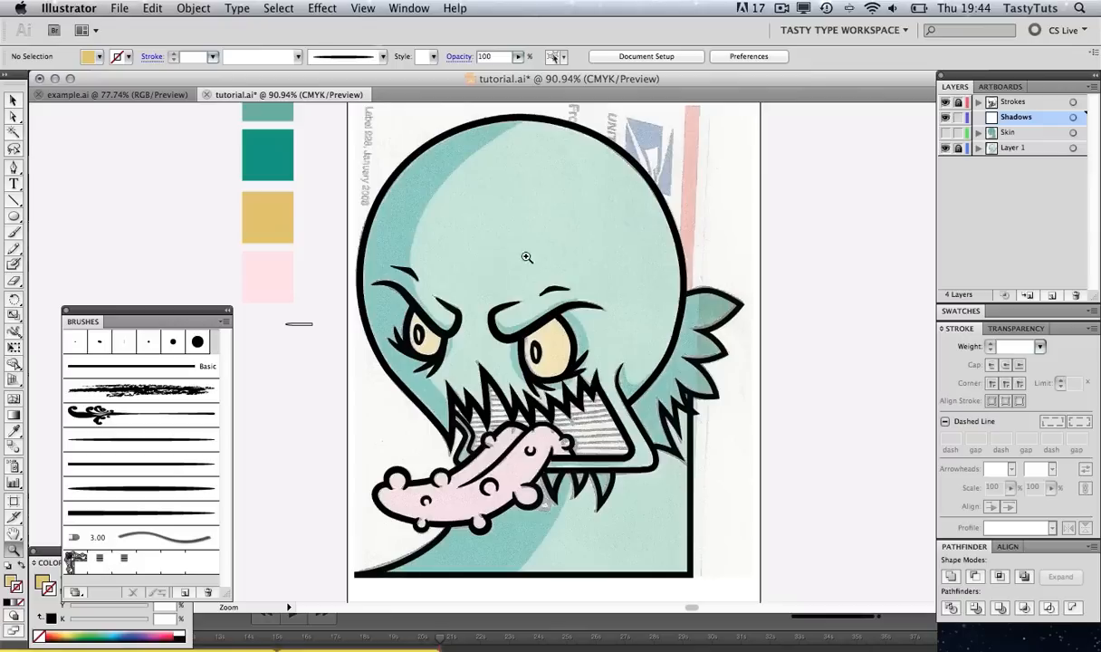
# Begin a Pen path inside the curl of the larger eye's brow and trace the shadow's upper edge to its outer end
pyautogui.click(505, 214)
pyautogui.click(548, 364)
pyautogui.moveTo(634, 489); pyautogui.dragTo(560, 293)
pyautogui.click(569, 336)
pyautogui.click(570, 292)
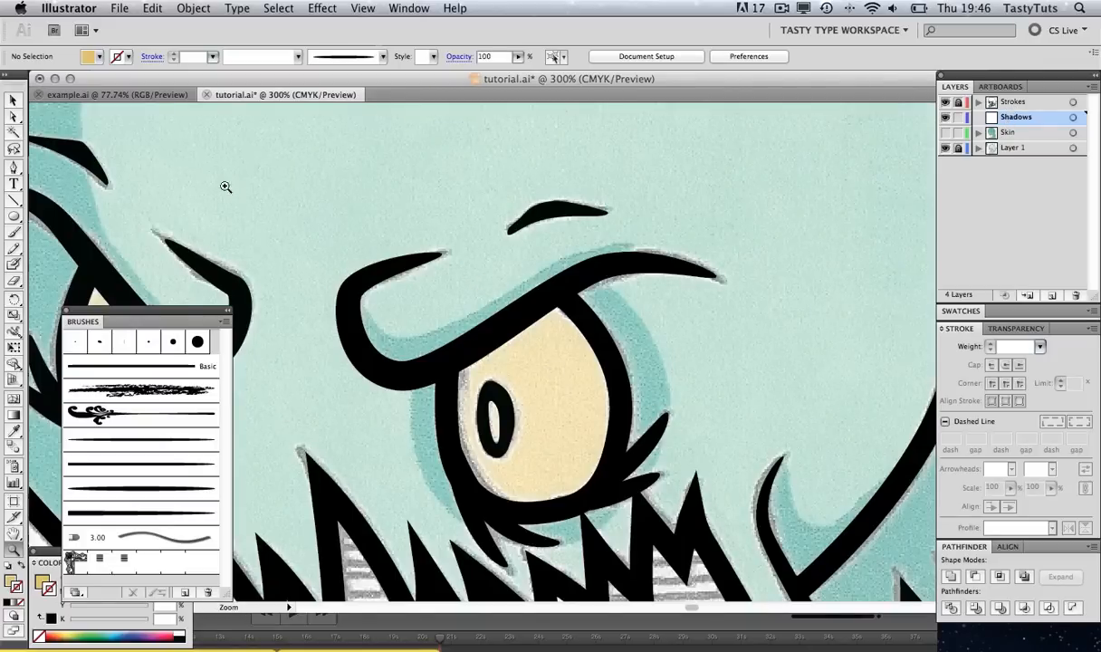
pyautogui.click(15, 169)
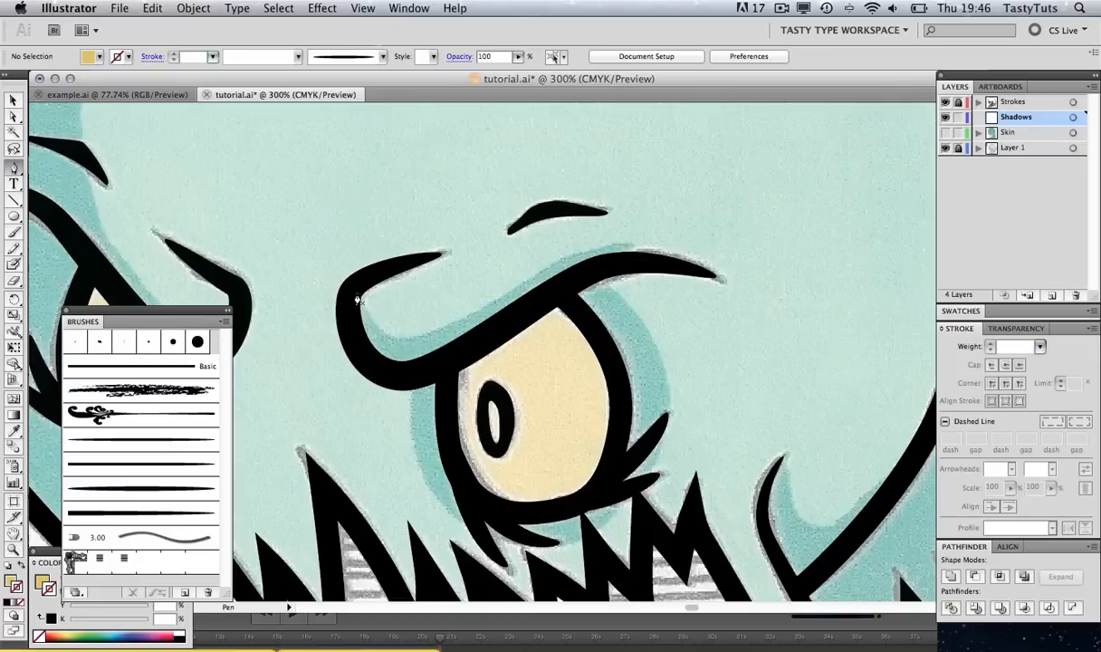
pyautogui.click(355, 291)
pyautogui.click(395, 335)
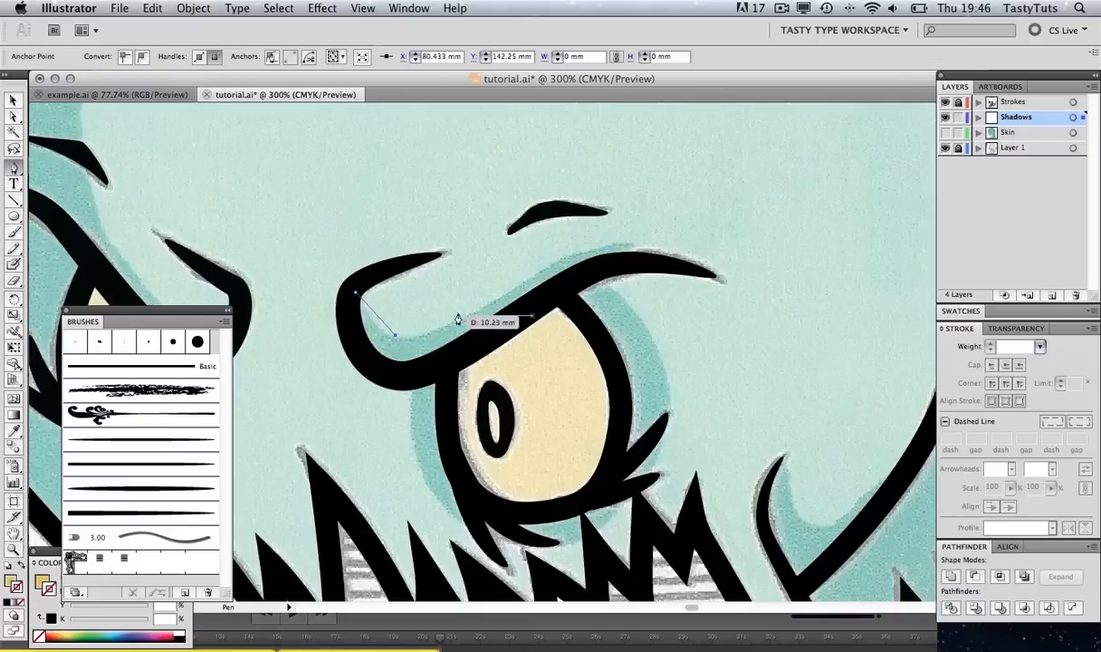
pyautogui.click(469, 315)
pyautogui.click(594, 249)
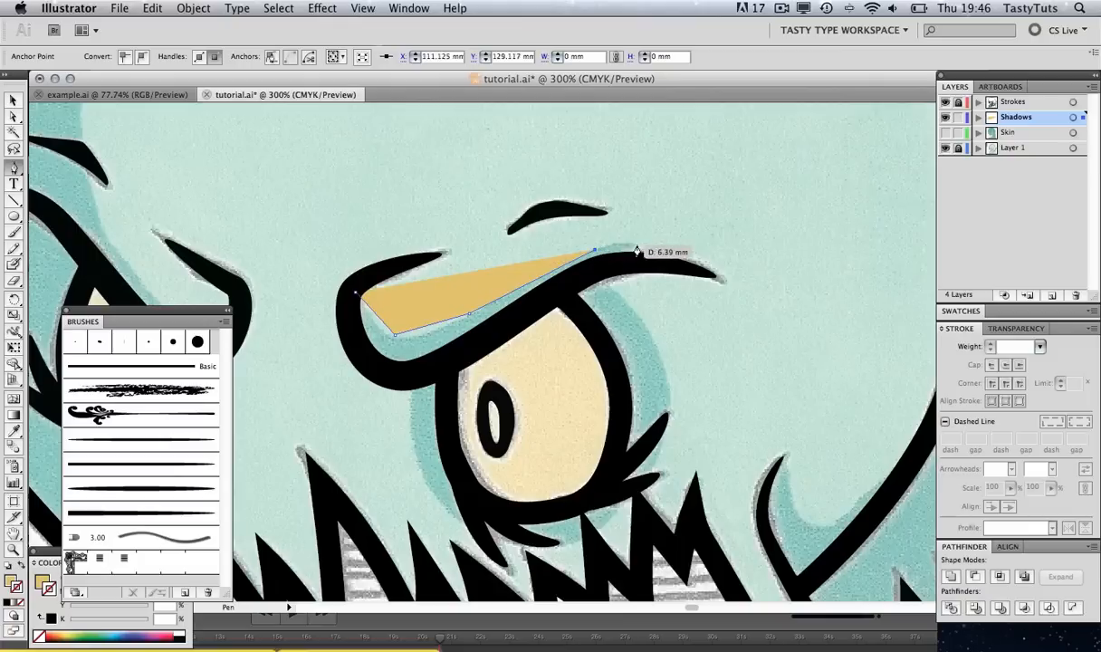
pyautogui.click(634, 243)
# Run the brow shadow path back beneath the black brow stroke and close it at the starting point
pyautogui.click(625, 253)
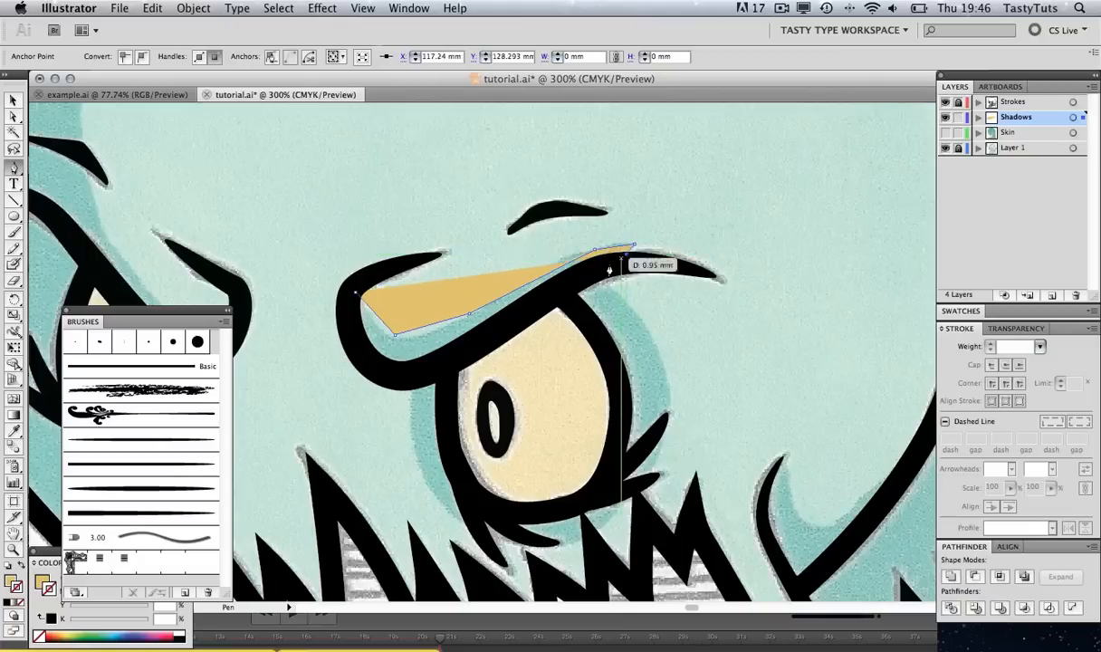
pyautogui.click(524, 315)
pyautogui.click(414, 367)
pyautogui.click(369, 361)
pyautogui.click(348, 338)
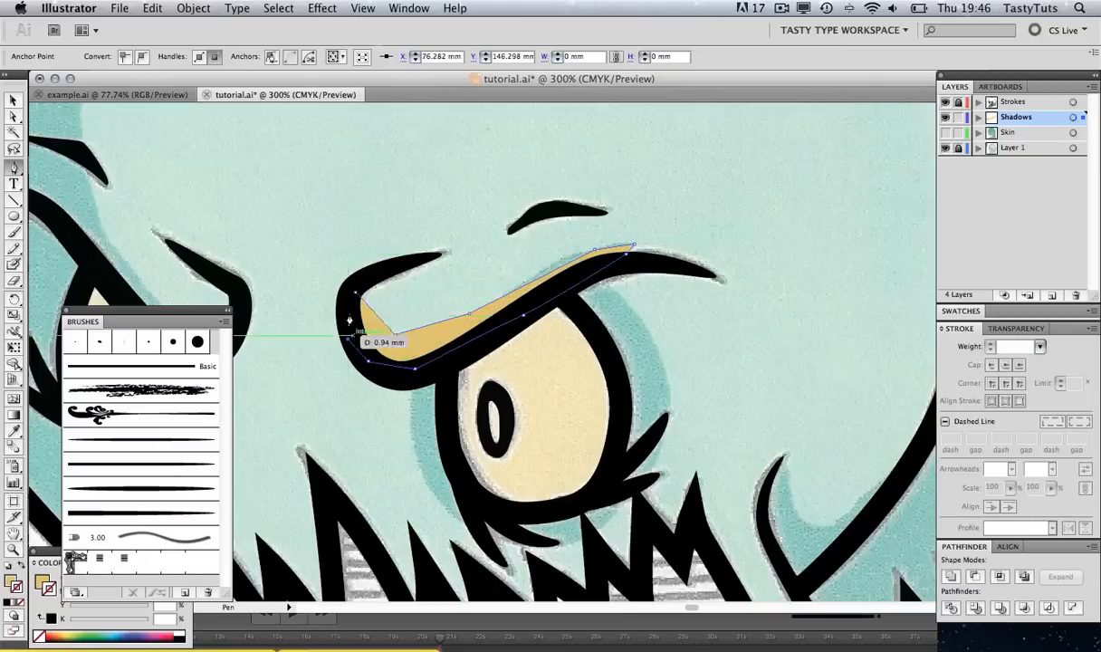
pyautogui.click(356, 298)
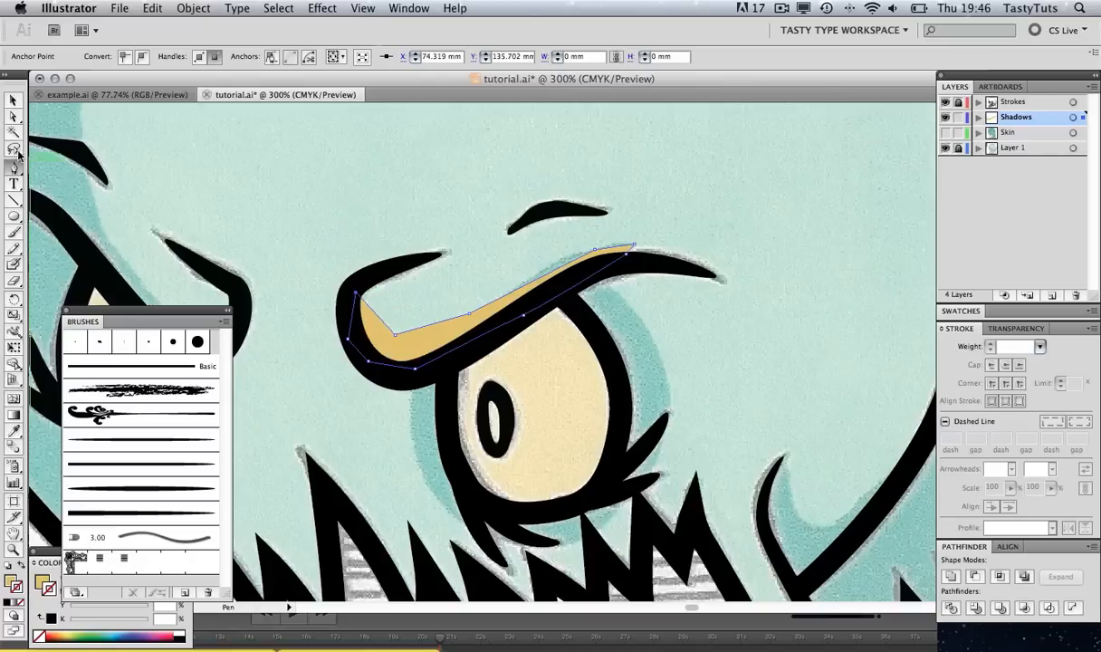
# Curve the anchor points along the brow shadow's upper edge with the Convert Anchor Point tool to follow the sketched shading
pyautogui.moveTo(23, 167); pyautogui.dragTo(83, 218)
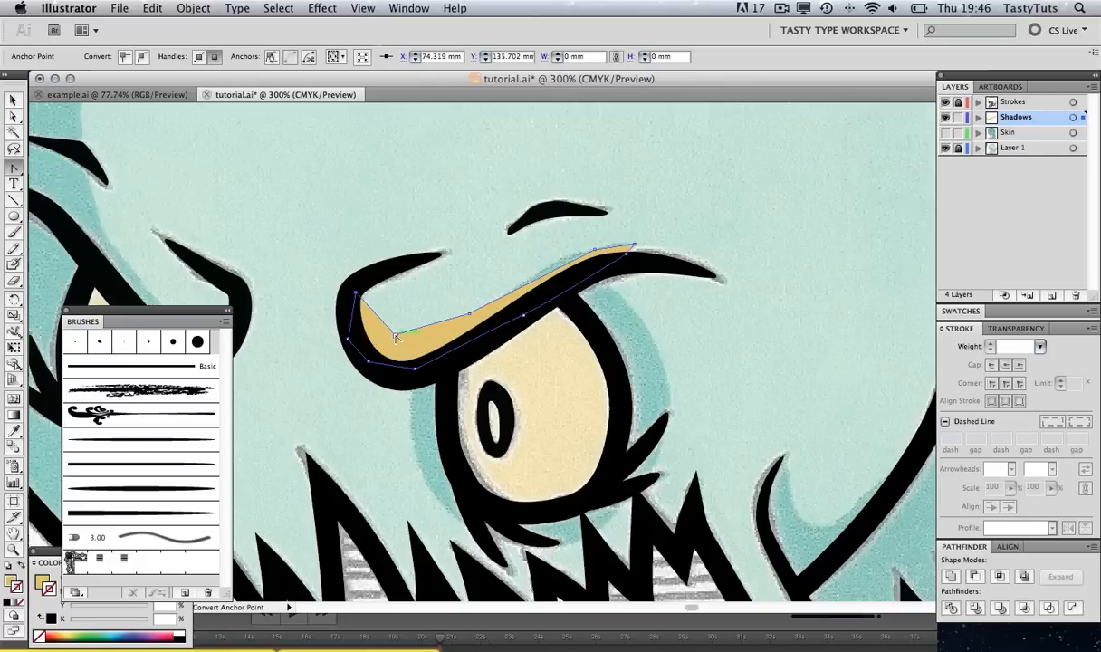
pyautogui.moveTo(396, 338); pyautogui.dragTo(473, 320)
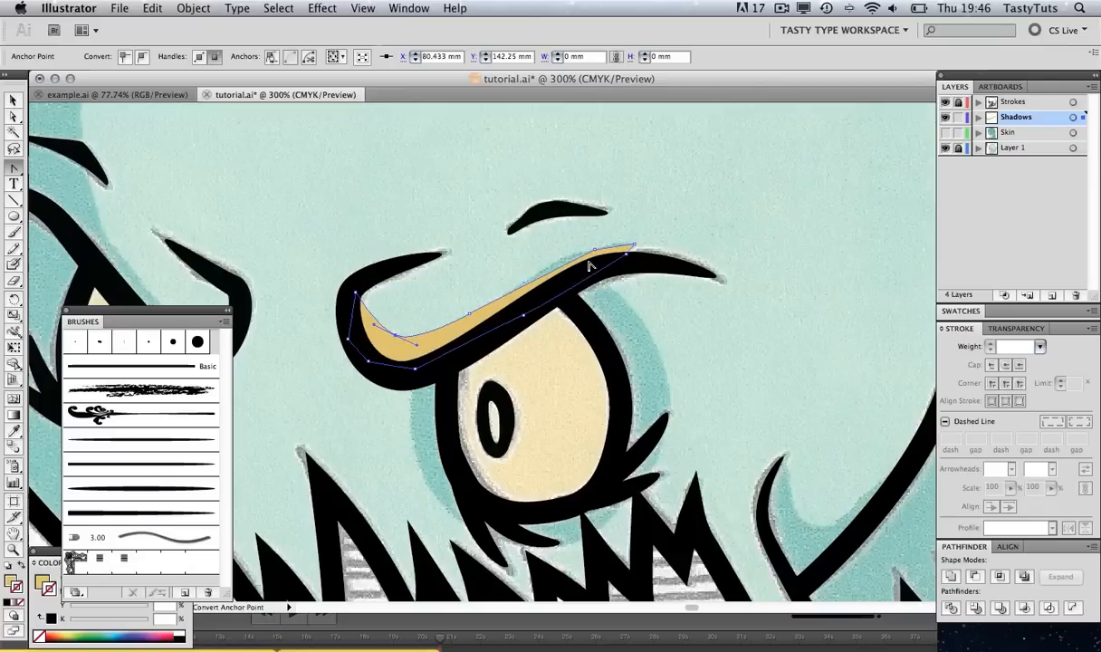
pyautogui.moveTo(596, 251); pyautogui.dragTo(566, 250)
pyautogui.moveTo(470, 313); pyautogui.dragTo(494, 300)
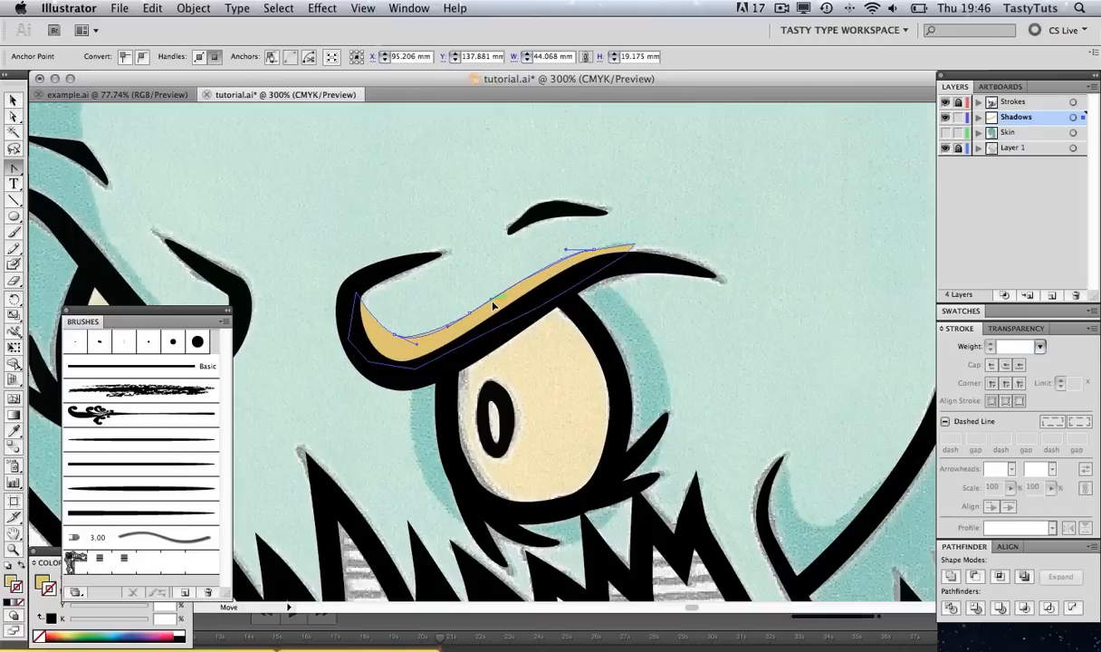
pyautogui.moveTo(634, 245); pyautogui.dragTo(635, 246)
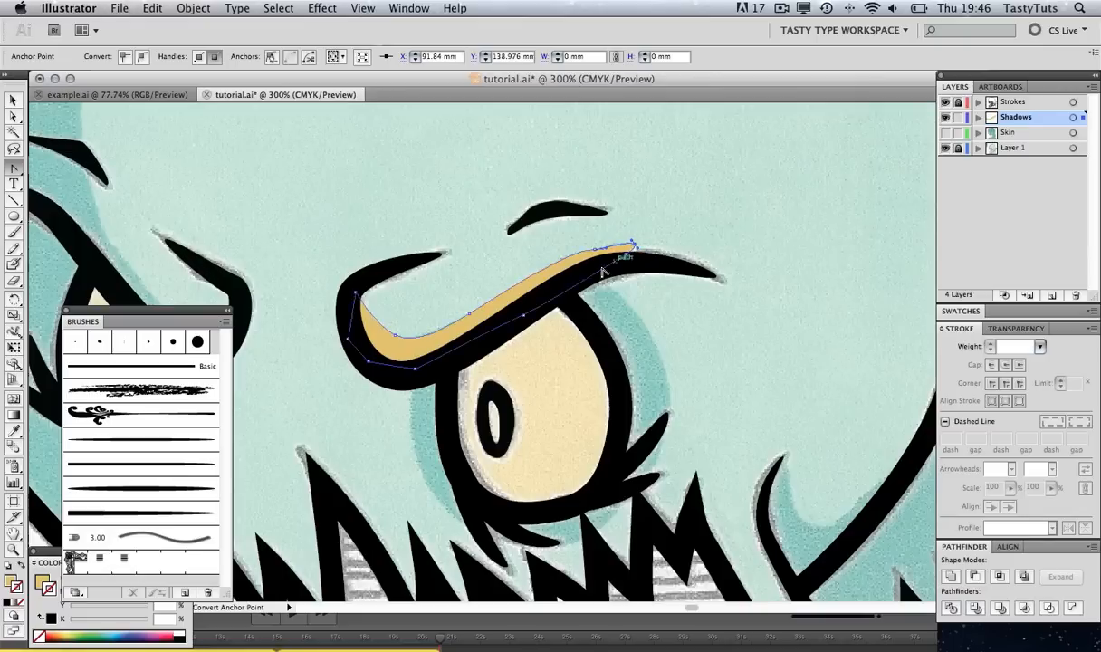
# Fill the brow shadow with the dark green swatch beside the artboard using the Eyedropper, then deselect it
pyautogui.press('z')
pyautogui.keyDown('alt'); pyautogui.click(560, 303); pyautogui.keyUp('alt')
pyautogui.keyDown('alt'); pyautogui.click(562, 310); pyautogui.keyUp('alt')
pyautogui.keyDown('alt'); pyautogui.click(562, 309); pyautogui.keyUp('alt')
pyautogui.keyDown('alt'); pyautogui.click(560, 271); pyautogui.keyUp('alt')
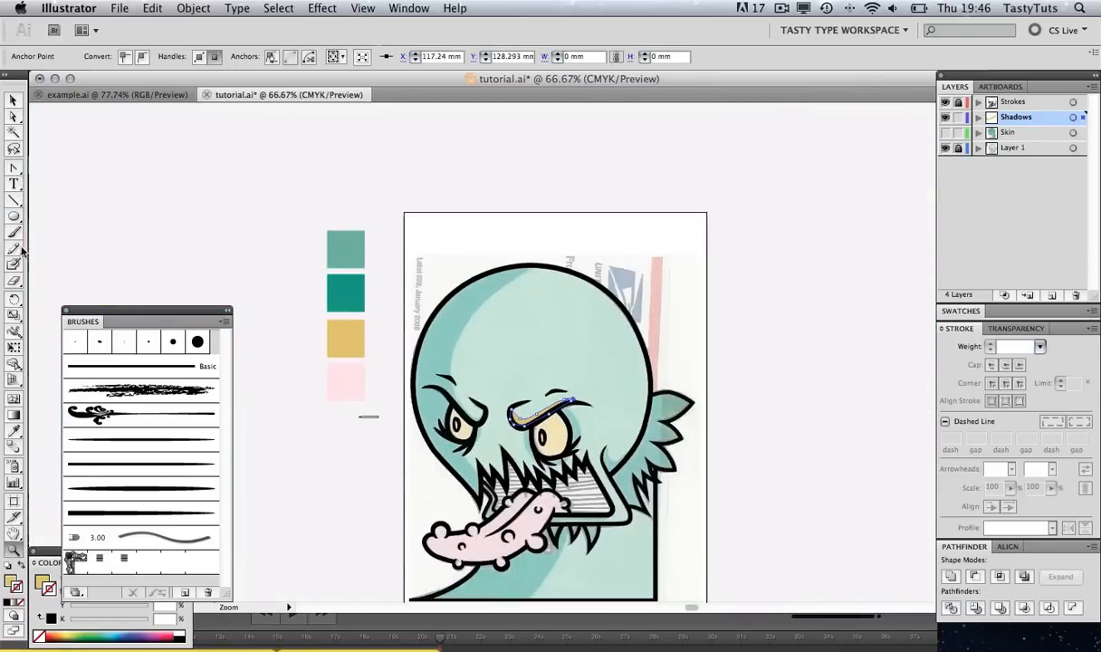
pyautogui.click(14, 431)
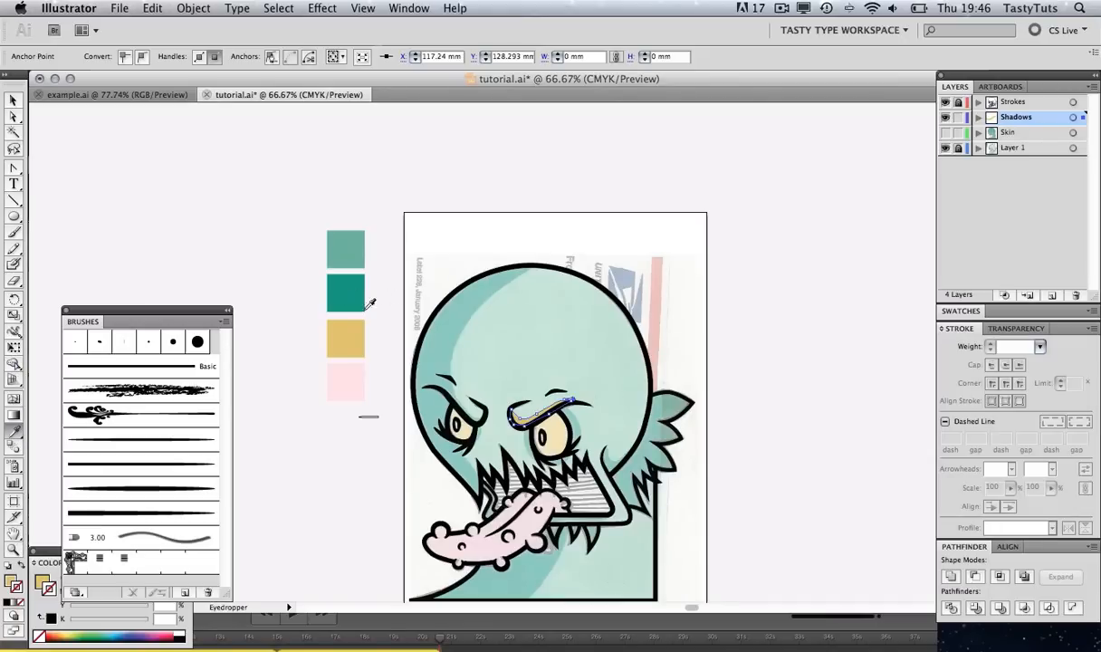
pyautogui.click(345, 291)
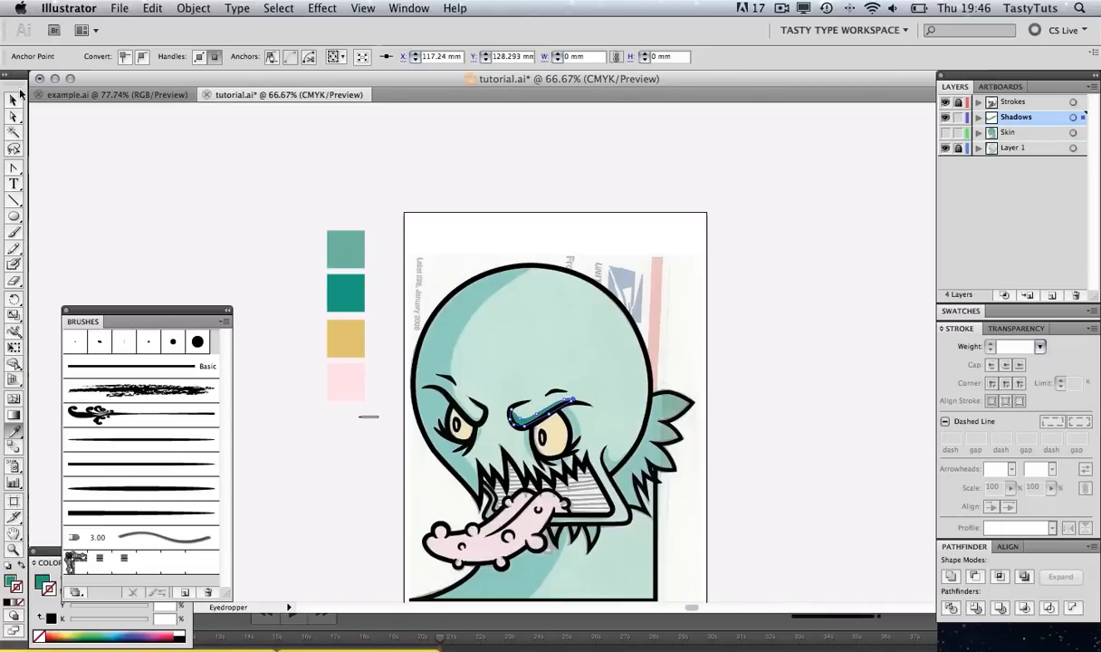
pyautogui.click(14, 101)
pyautogui.click(381, 312)
pyautogui.press('z')
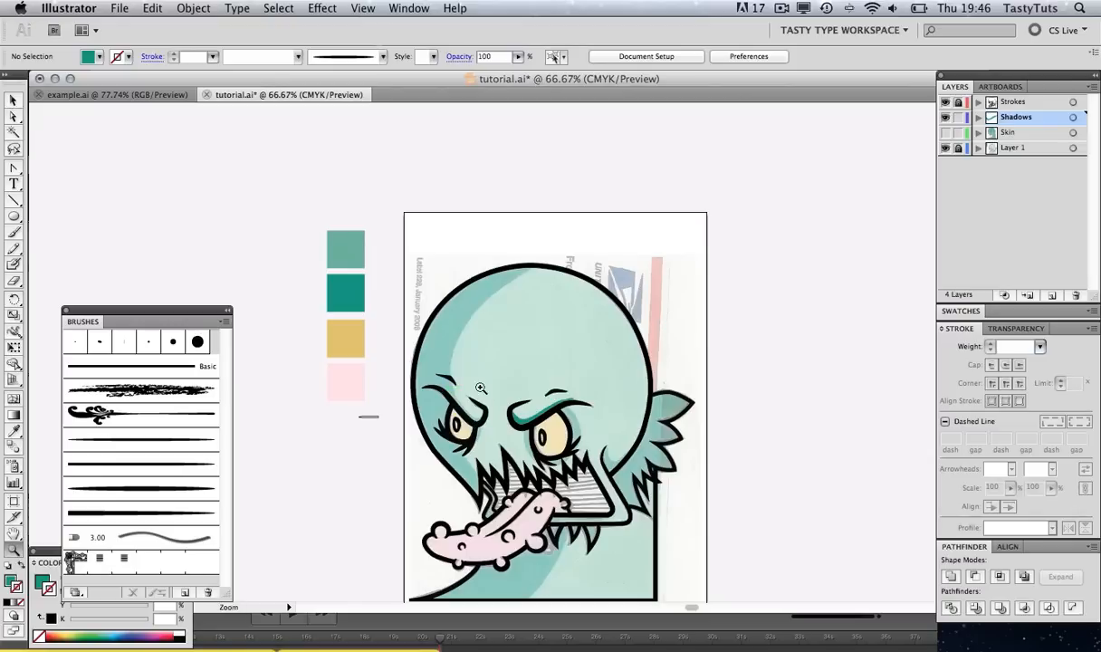
# Trace the outer edge of the shadow around the larger eye with the Pen tool, from below the brow's curl round to the brow's outer part
pyautogui.moveTo(479, 381); pyautogui.dragTo(612, 461)
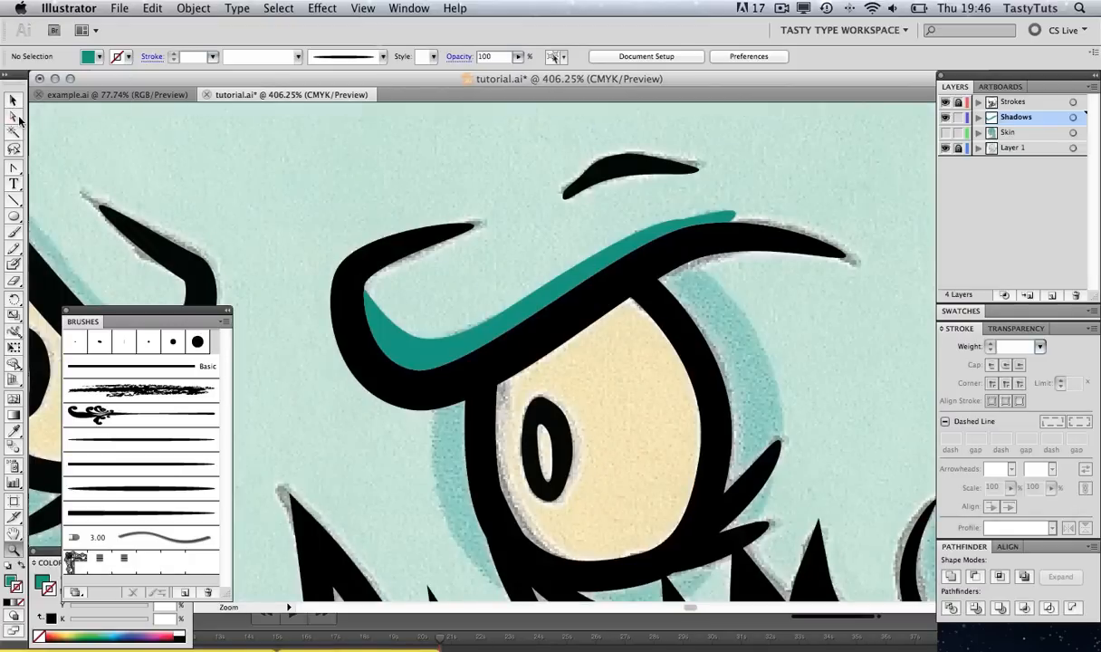
pyautogui.click(13, 116)
pyautogui.moveTo(513, 305); pyautogui.dragTo(460, 140)
pyautogui.moveTo(13, 170); pyautogui.dragTo(54, 187)
pyautogui.click(39, 173)
pyautogui.click(704, 227)
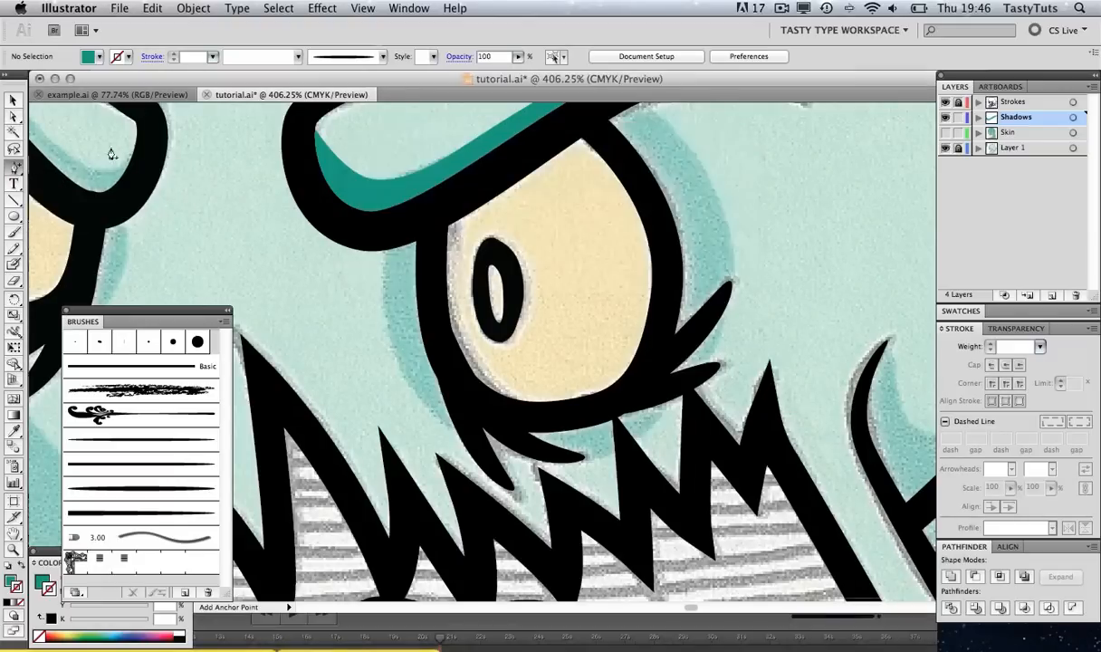
pyautogui.moveTo(15, 167); pyautogui.dragTo(16, 169)
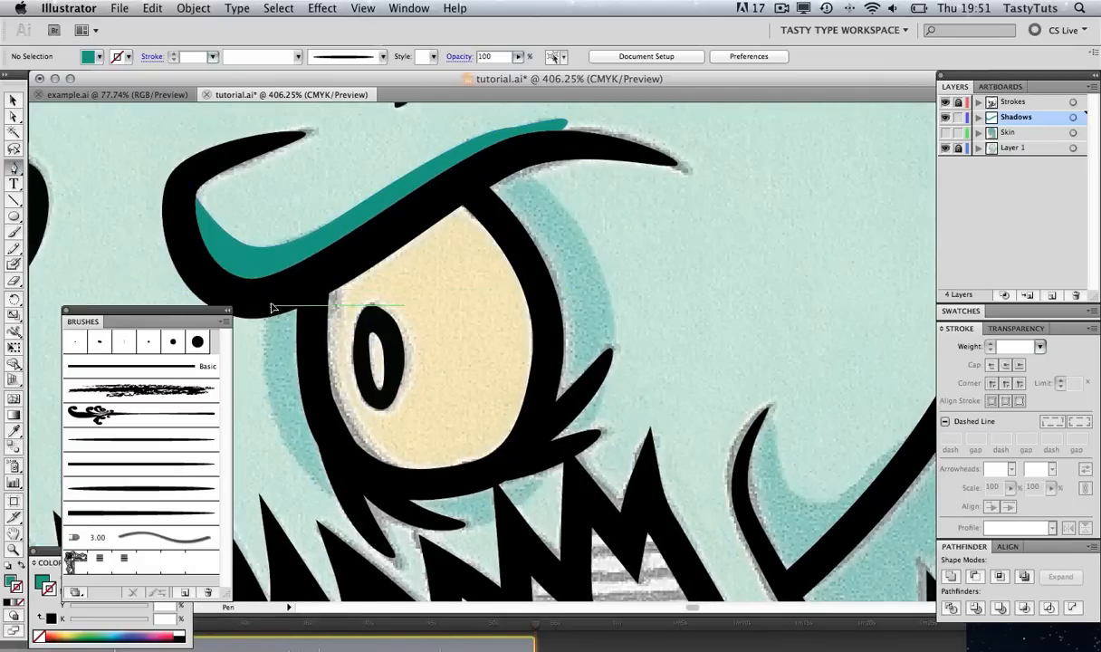
pyautogui.click(272, 307)
pyautogui.click(278, 432)
pyautogui.click(477, 523)
pyautogui.click(593, 417)
pyautogui.click(582, 229)
pyautogui.click(513, 164)
pyautogui.click(465, 182)
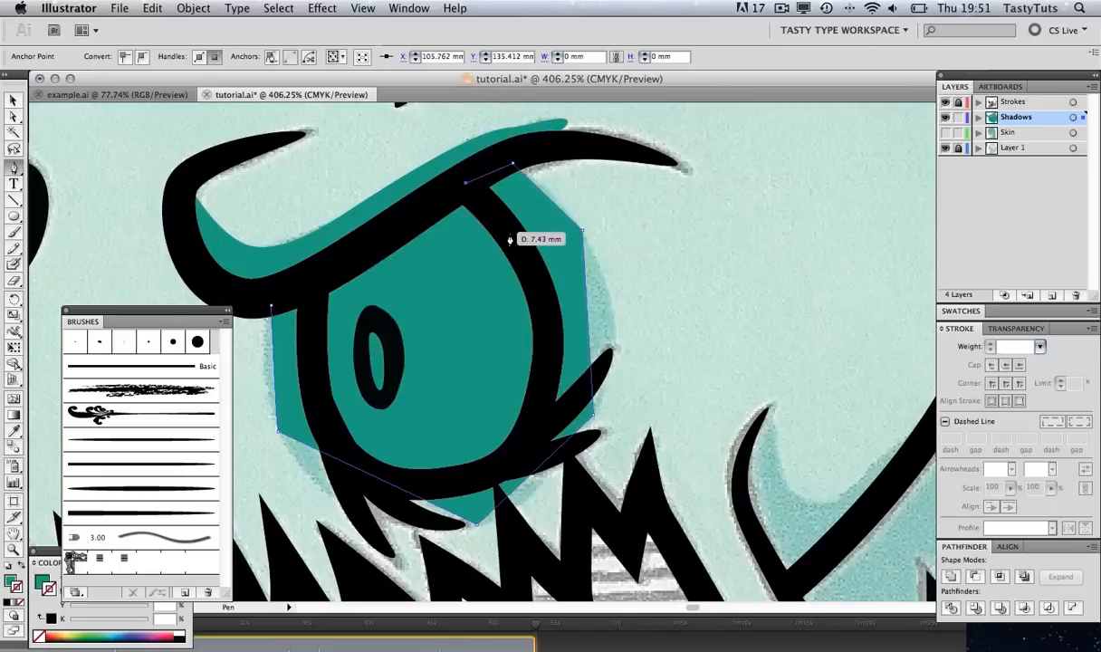
# Run the eye shadow path back beneath the black outline of the larger eye and close it at the starting point
pyautogui.click(509, 236)
pyautogui.click(542, 299)
pyautogui.click(546, 353)
pyautogui.click(533, 420)
pyautogui.click(417, 483)
pyautogui.click(345, 453)
pyautogui.click(313, 348)
pyautogui.click(315, 290)
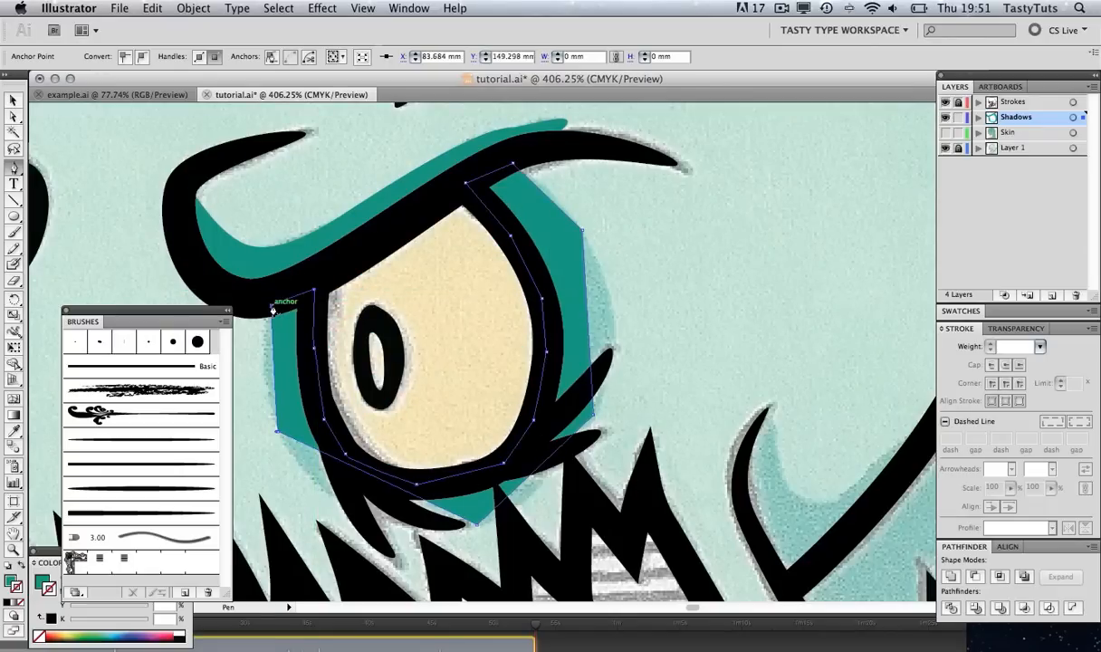
# Curve the eye shadow's outer edge with the Convert Anchor Point tool to follow the sketched shading, and deselect the shape
pyautogui.hotkey('shift', 'c')
pyautogui.moveTo(278, 432); pyautogui.dragTo(303, 484)
pyautogui.moveTo(477, 524); pyautogui.dragTo(587, 513)
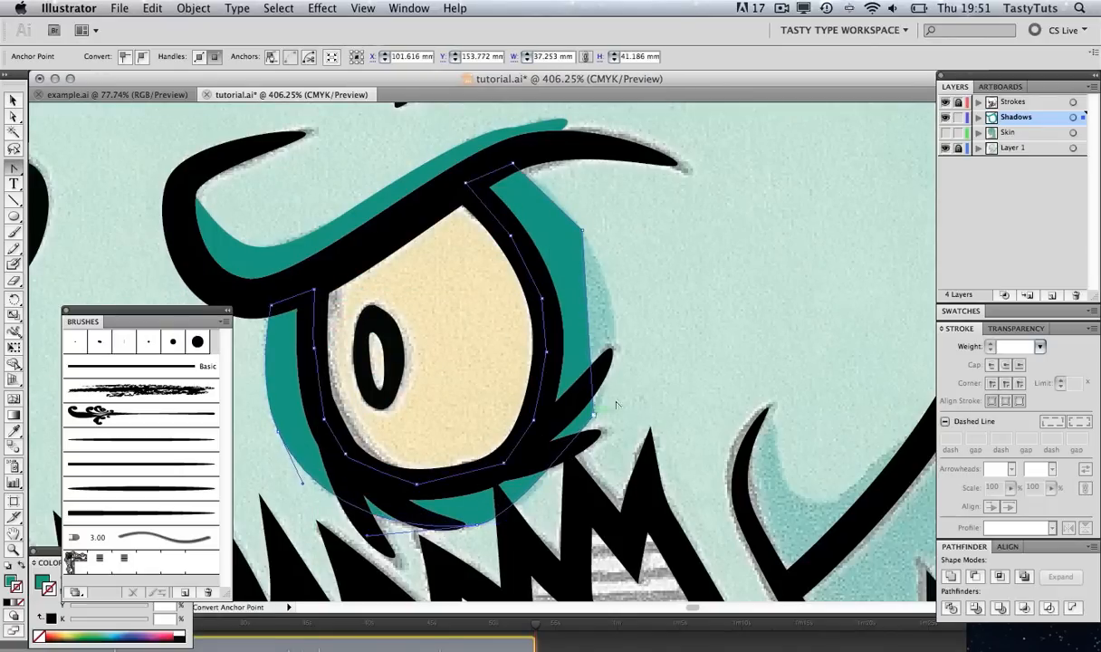
pyautogui.moveTo(593, 417); pyautogui.dragTo(639, 324)
pyautogui.moveTo(582, 229); pyautogui.dragTo(566, 204)
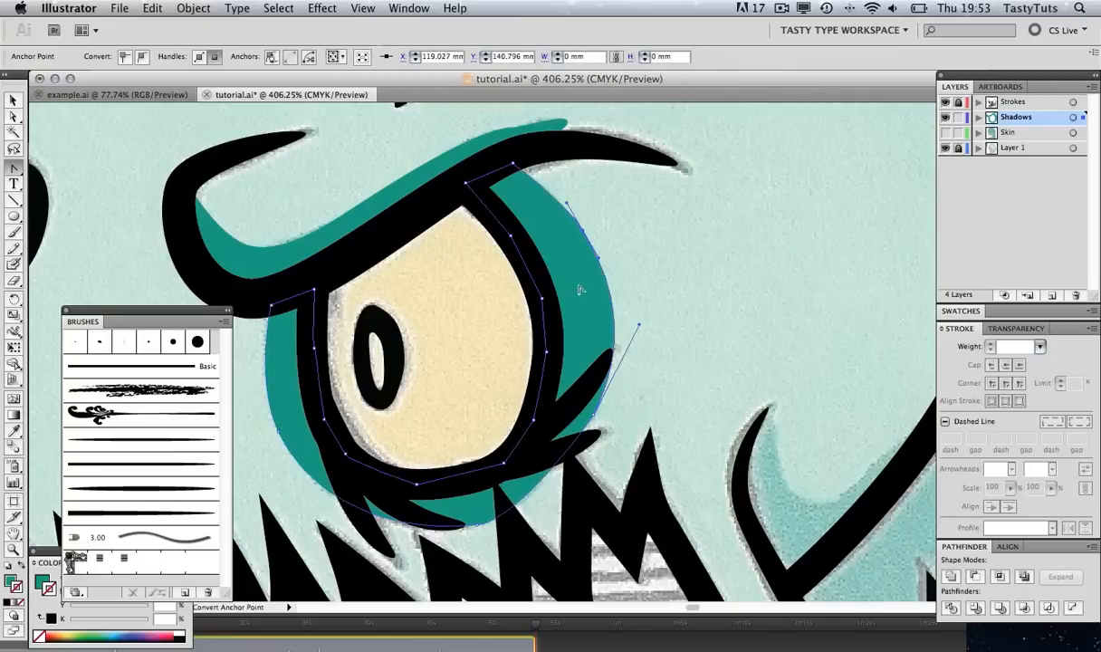
pyautogui.press('z')
pyautogui.keyDown('alt'); pyautogui.click(555, 286); pyautogui.keyUp('alt')
pyautogui.keyDown('alt'); pyautogui.click(554, 287); pyautogui.keyUp('alt')
pyautogui.keyDown('alt'); pyautogui.click(555, 287); pyautogui.keyUp('alt')
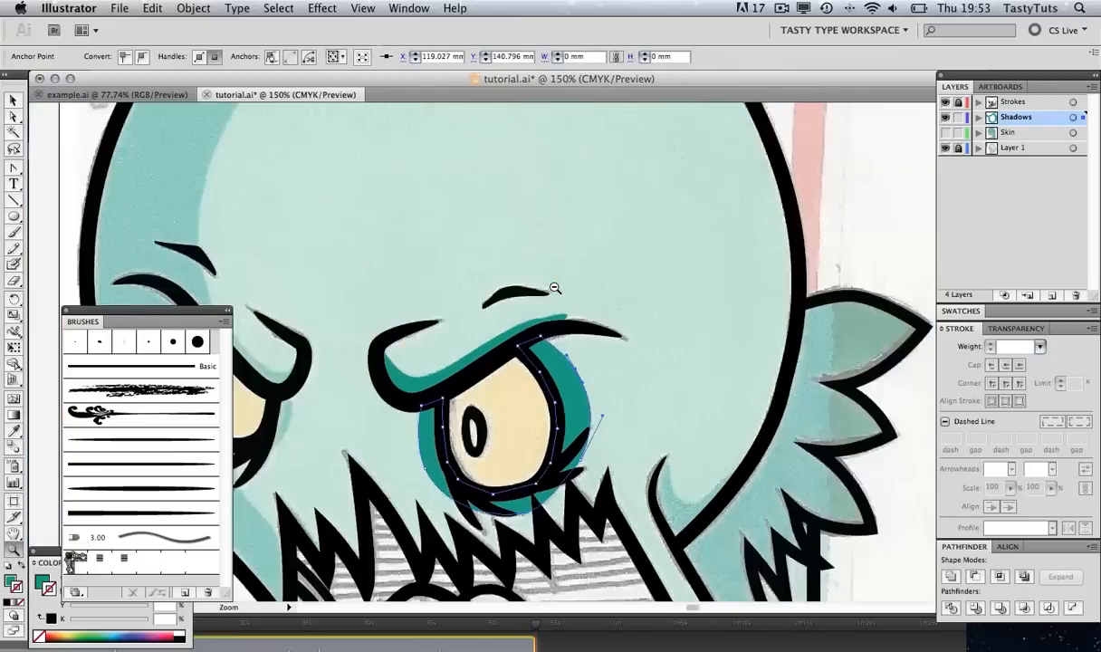
pyautogui.keyDown('alt'); pyautogui.click(554, 287); pyautogui.keyUp('alt')
pyautogui.press('space')
pyautogui.moveTo(593, 363); pyautogui.dragTo(600, 228)
pyautogui.press('v')
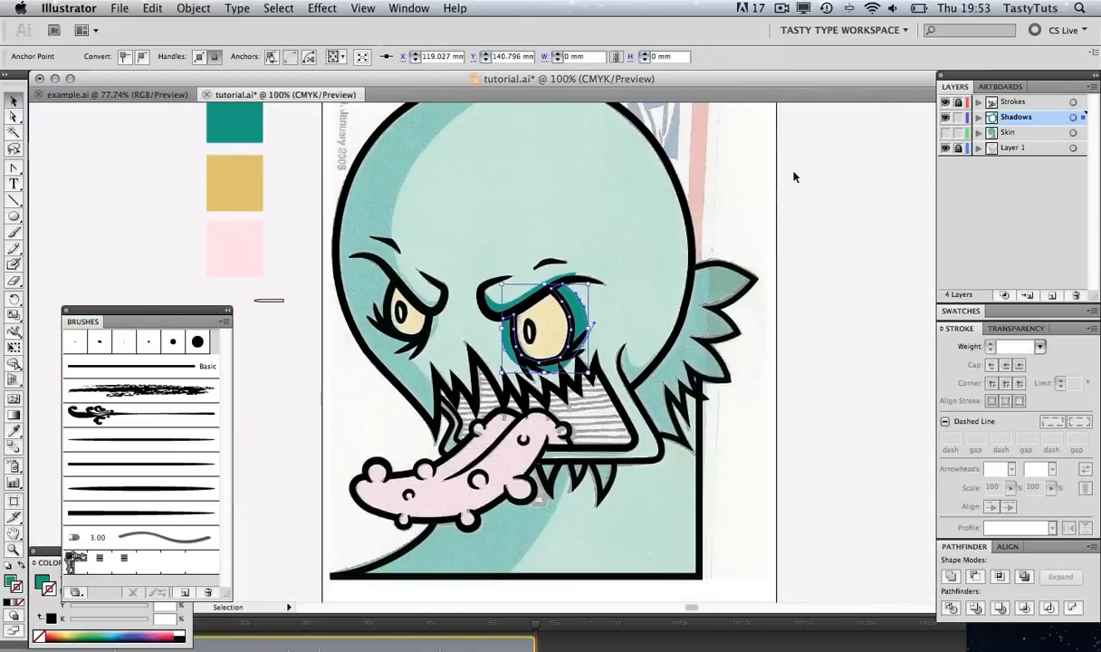
pyautogui.click(794, 243)
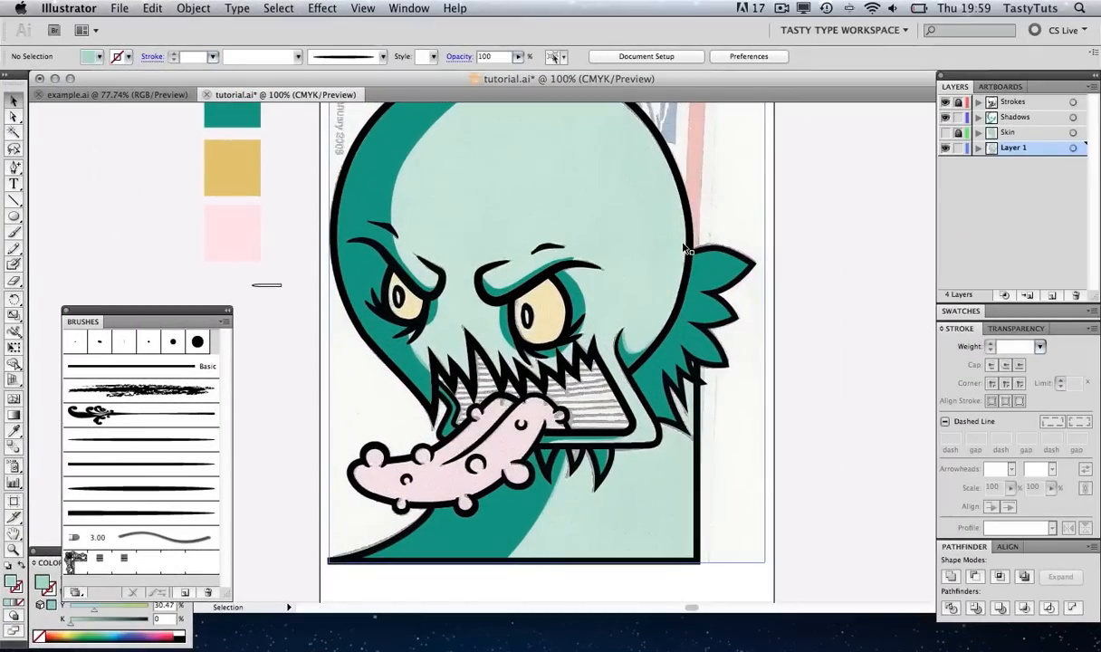
# Show the Skin layer beneath the shadows with the whole character in view
pyautogui.moveTo(719, 213); pyautogui.dragTo(707, 243)
pyautogui.press('z')
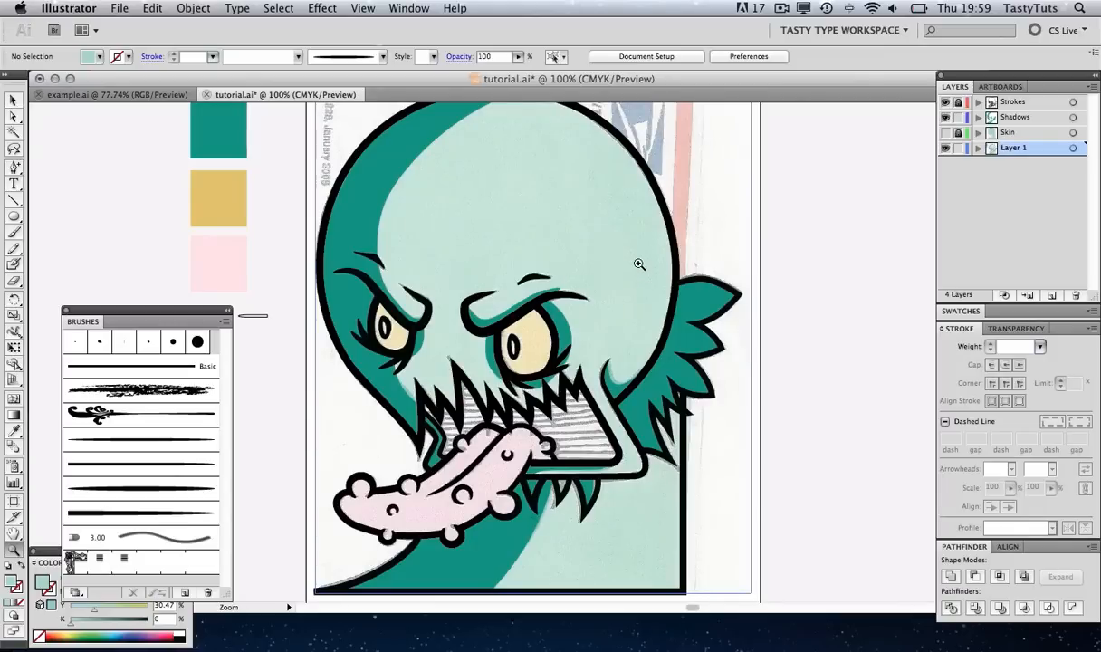
pyautogui.keyDown('alt'); pyautogui.click(639, 263); pyautogui.keyUp('alt')
pyautogui.moveTo(617, 299); pyautogui.dragTo(669, 262)
pyautogui.moveTo(345, 169); pyautogui.dragTo(657, 534)
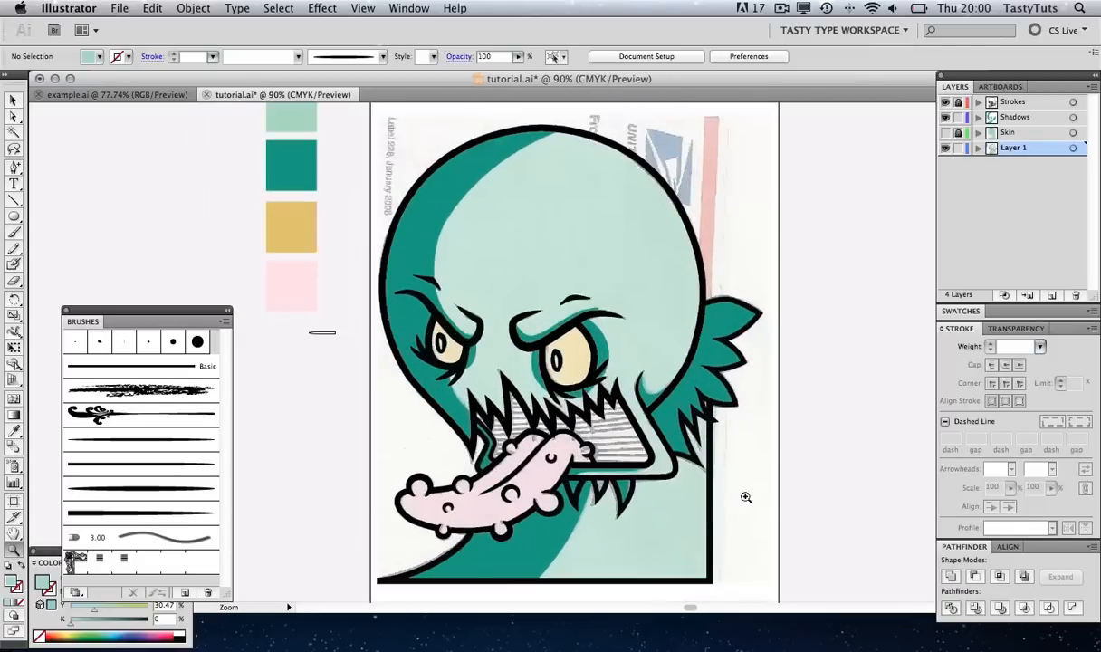
pyautogui.click(946, 133)
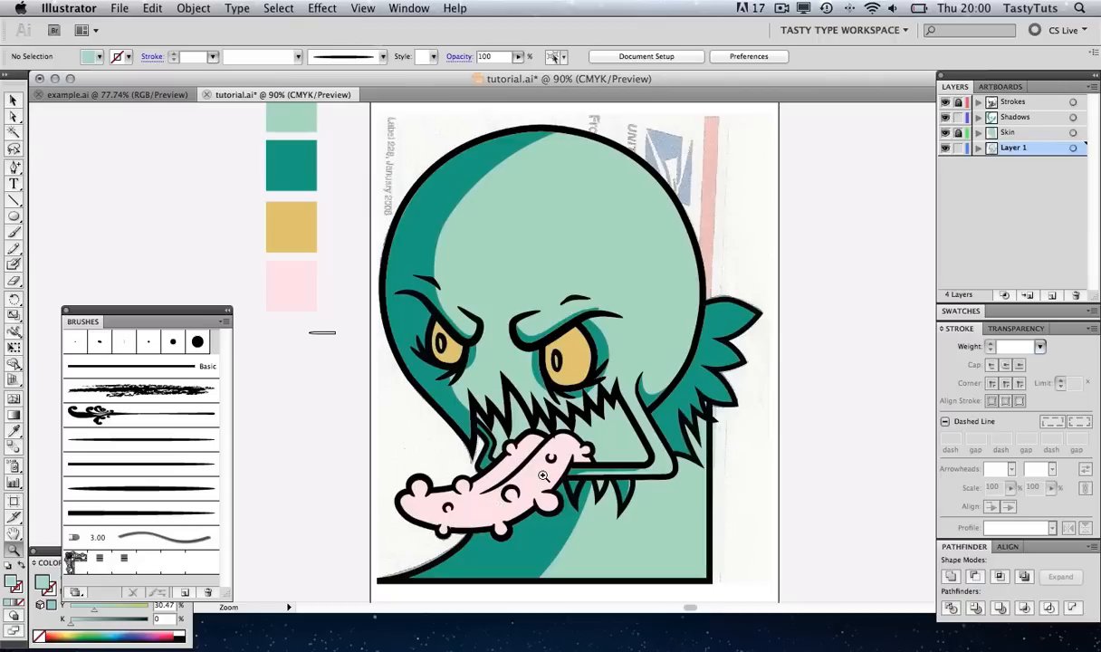
# Select all the dark green shadow shapes together, combine them with the Pathfinder Unite shape mode, and deselect the result
pyautogui.press('v')
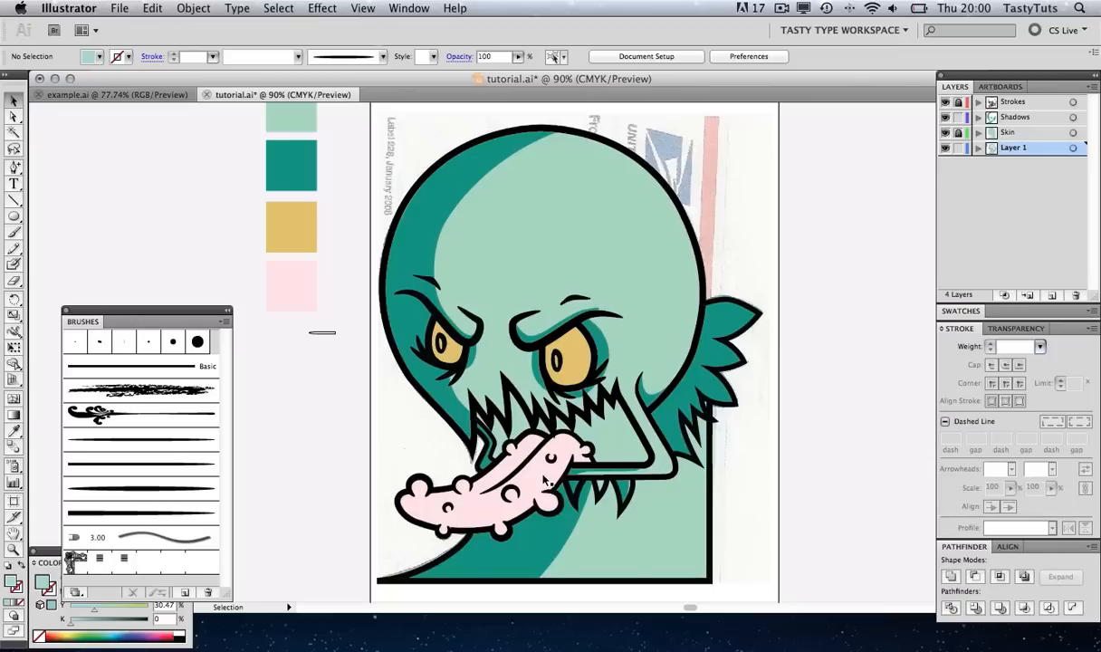
pyautogui.click(732, 317)
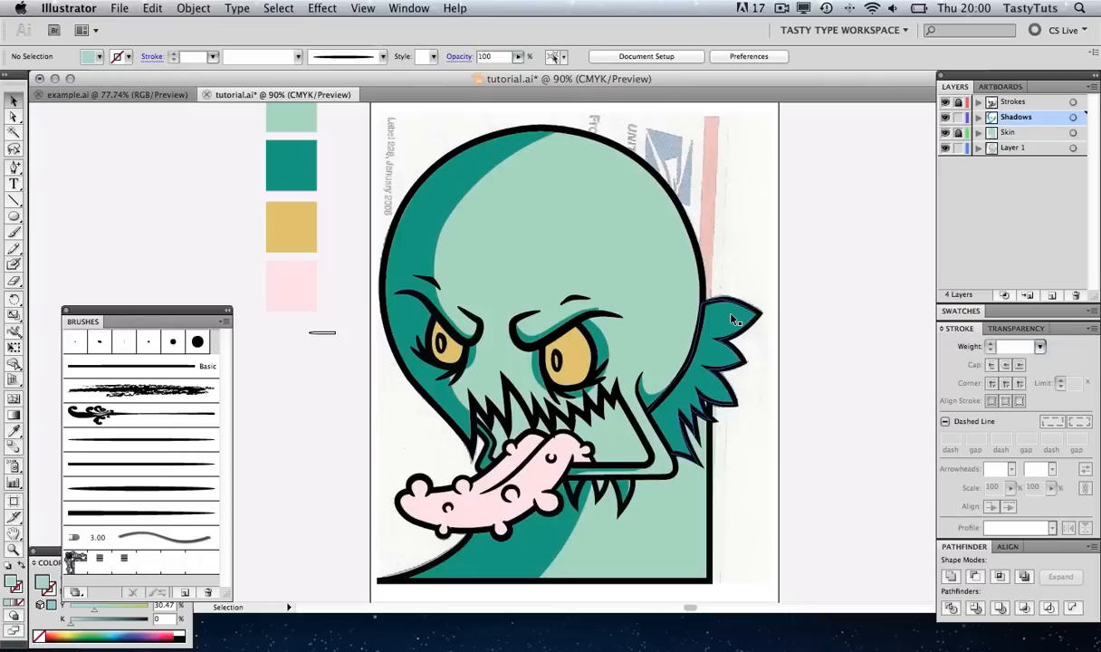
pyautogui.click(415, 210)
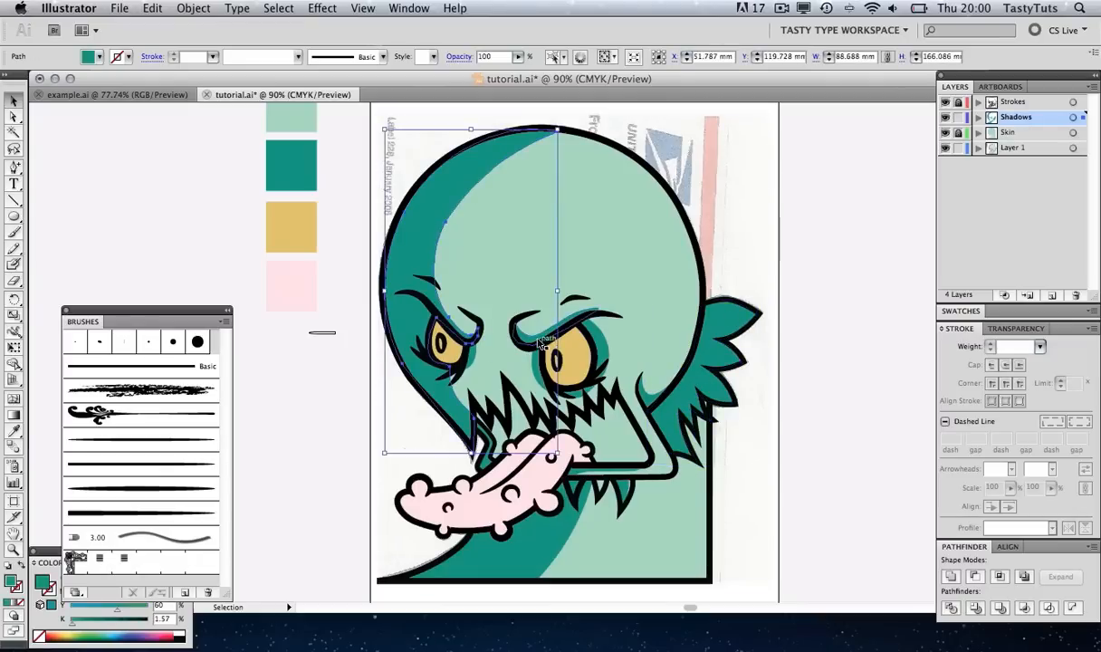
pyautogui.click(547, 533)
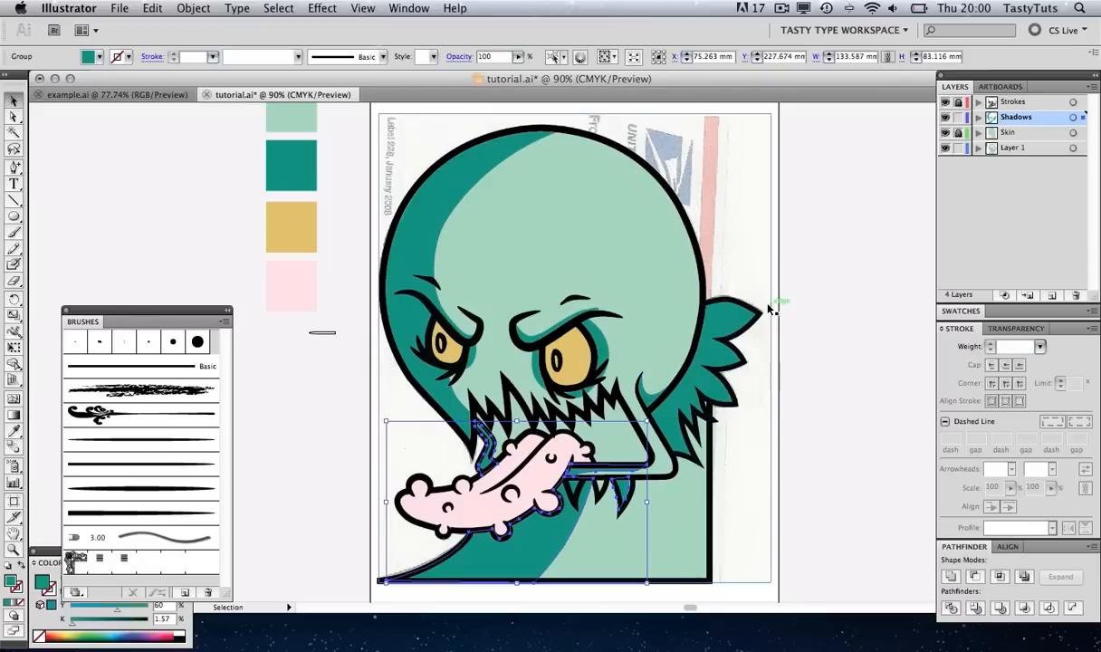
pyautogui.keyDown('shift'); pyautogui.click(703, 306); pyautogui.keyUp('shift')
pyautogui.keyDown('shift'); pyautogui.click(469, 172); pyautogui.keyUp('shift')
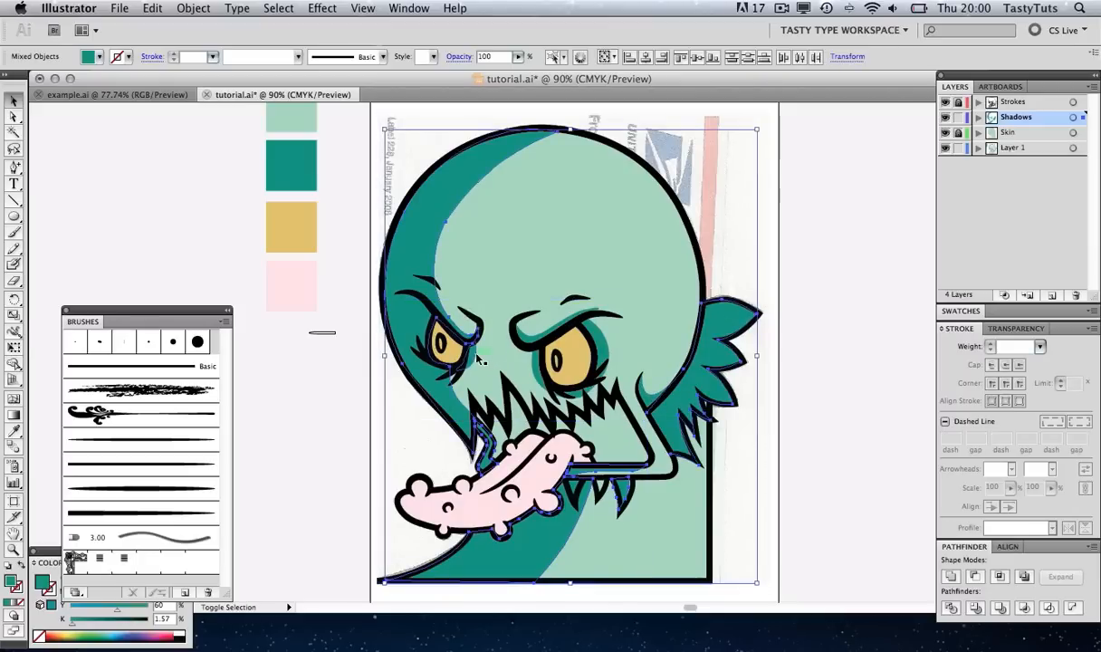
pyautogui.keyDown('shift'); pyautogui.click(543, 328); pyautogui.keyUp('shift')
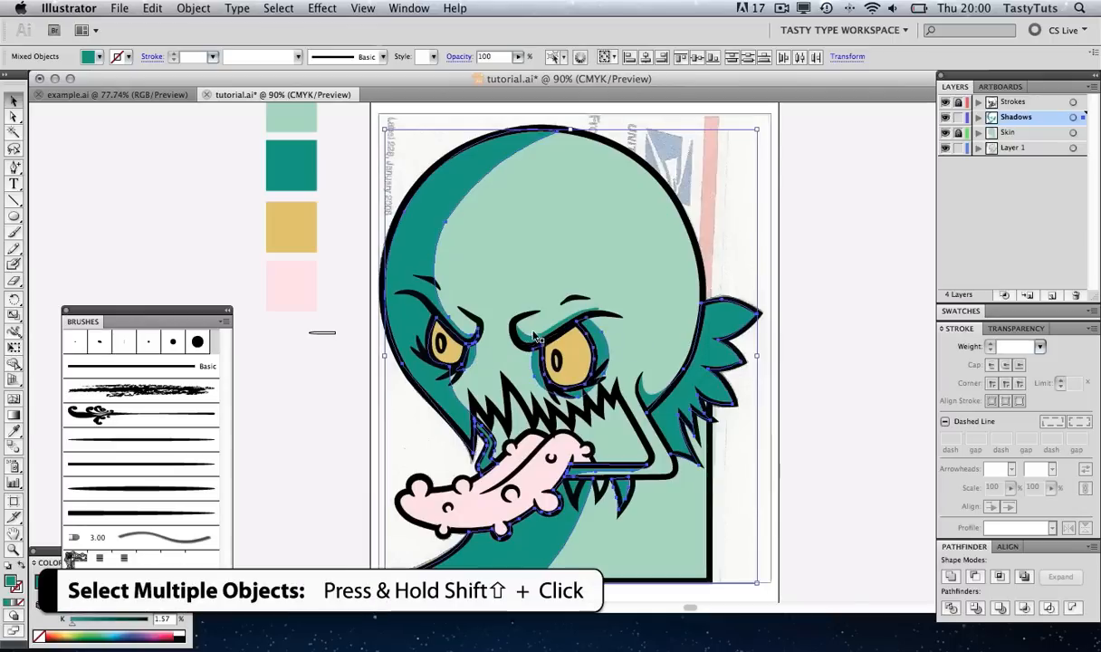
pyautogui.keyDown('shift'); pyautogui.click(648, 396); pyautogui.keyUp('shift')
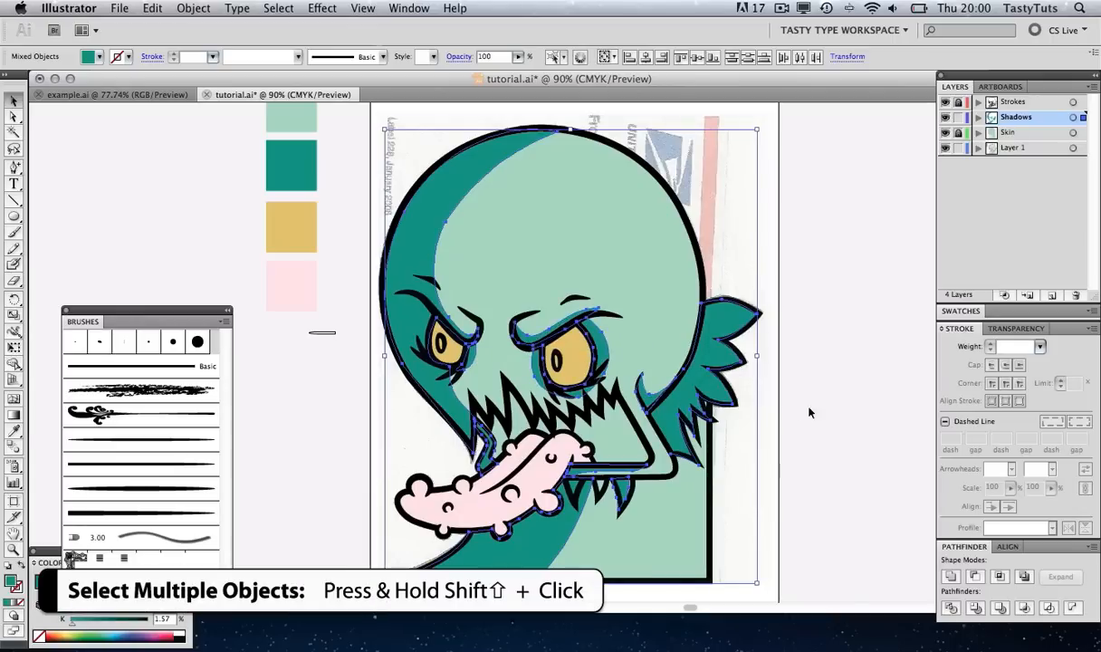
pyautogui.click(949, 577)
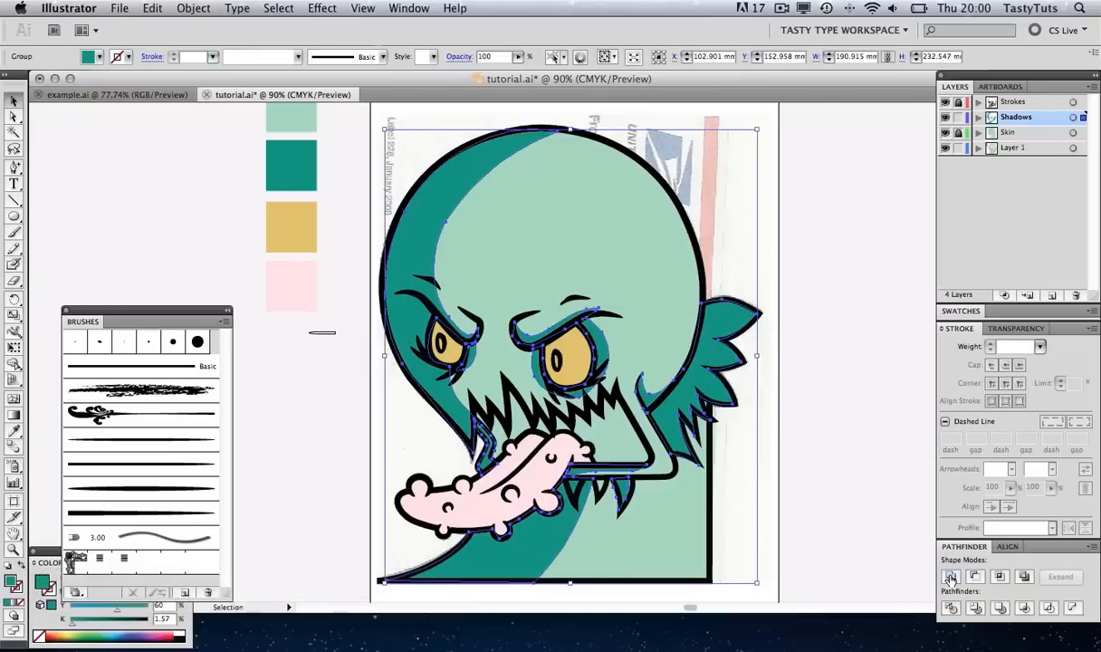
pyautogui.click(843, 288)
pyautogui.click(460, 181)
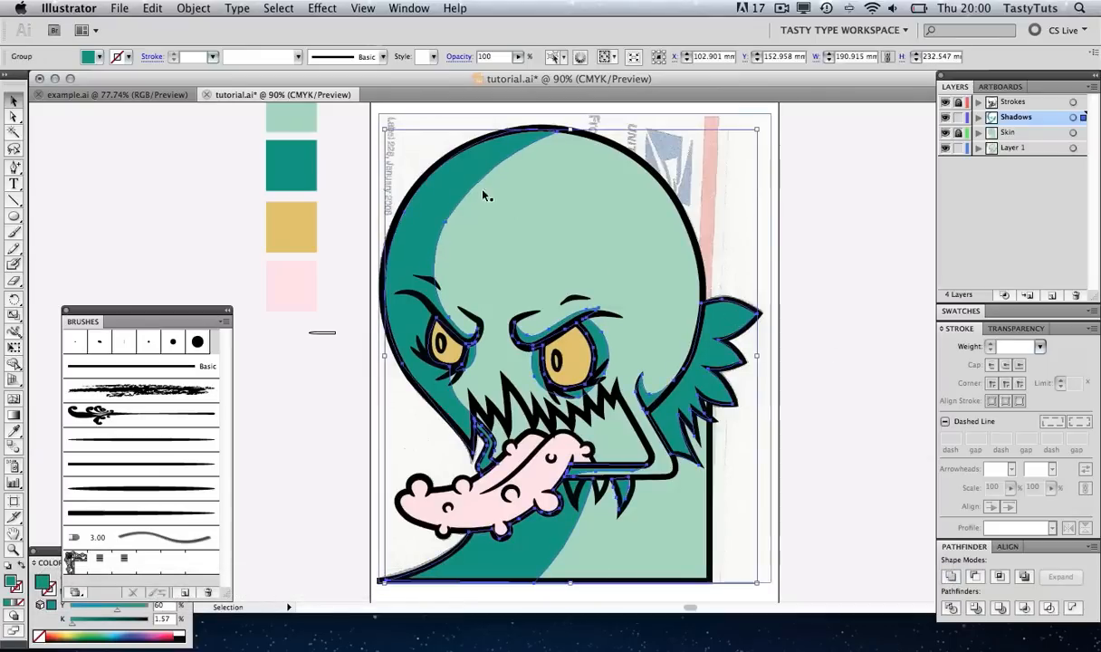
pyautogui.click(858, 128)
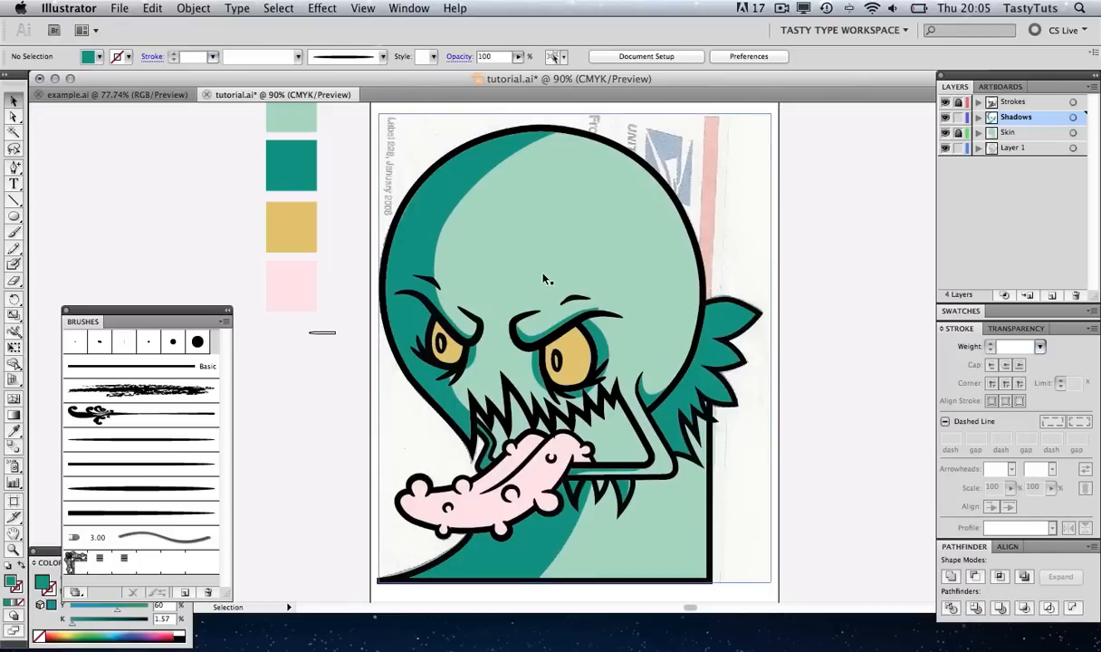
# Hide the Shadows layer and unlock the visible Skin layer, making it the active layer for the mouth interior
pyautogui.press('z')
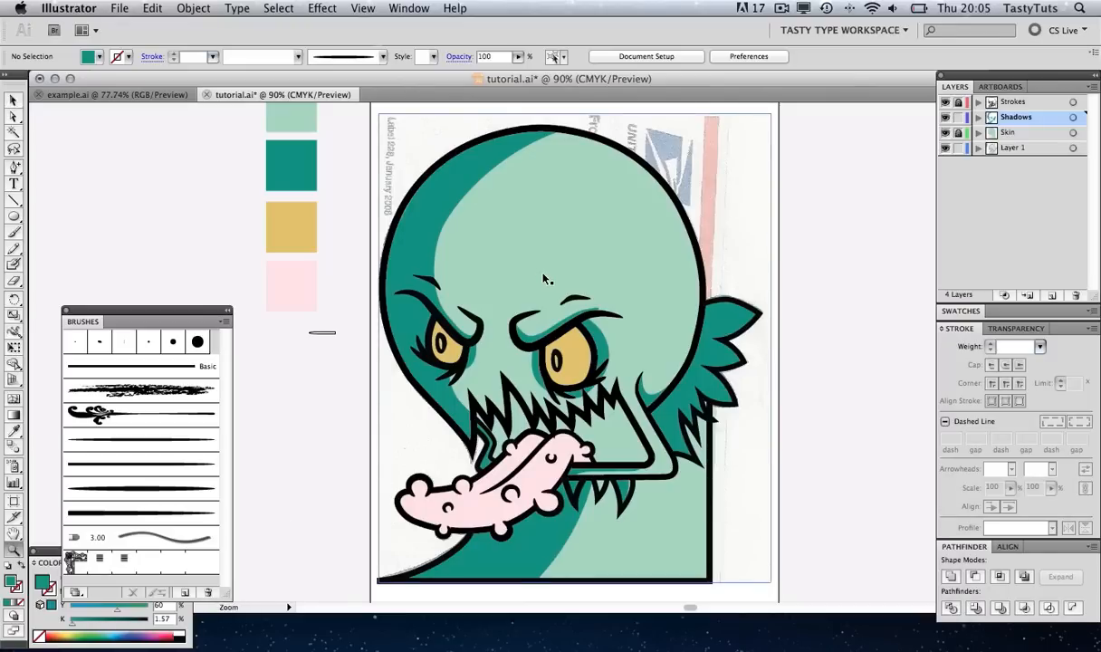
pyautogui.moveTo(419, 340); pyautogui.dragTo(673, 474)
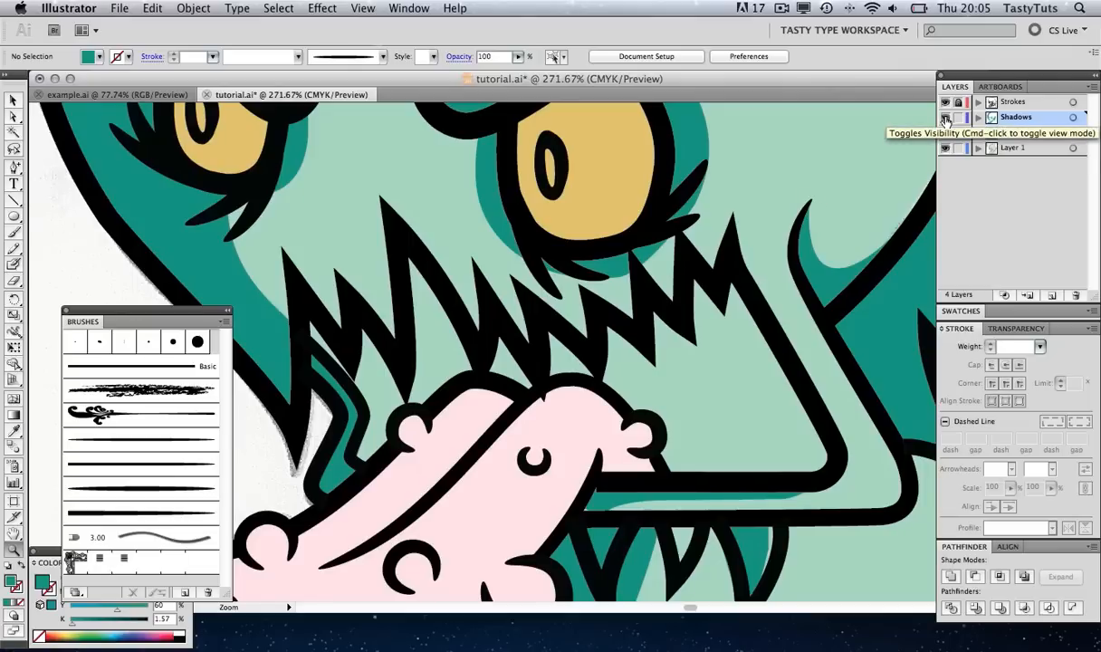
pyautogui.click(945, 133)
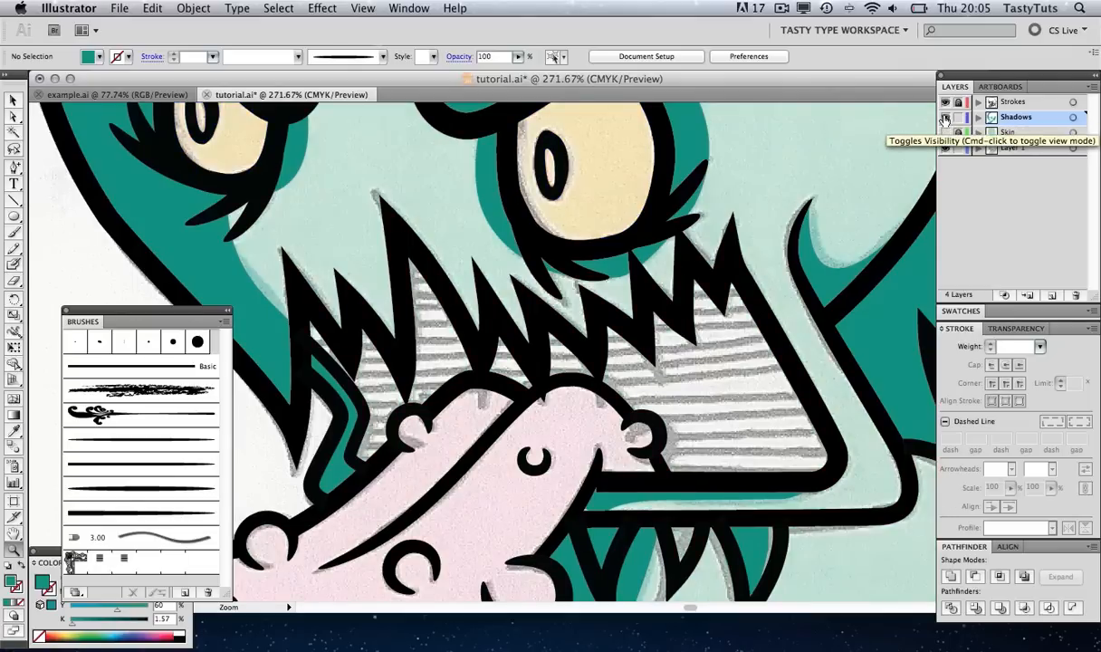
pyautogui.click(944, 118)
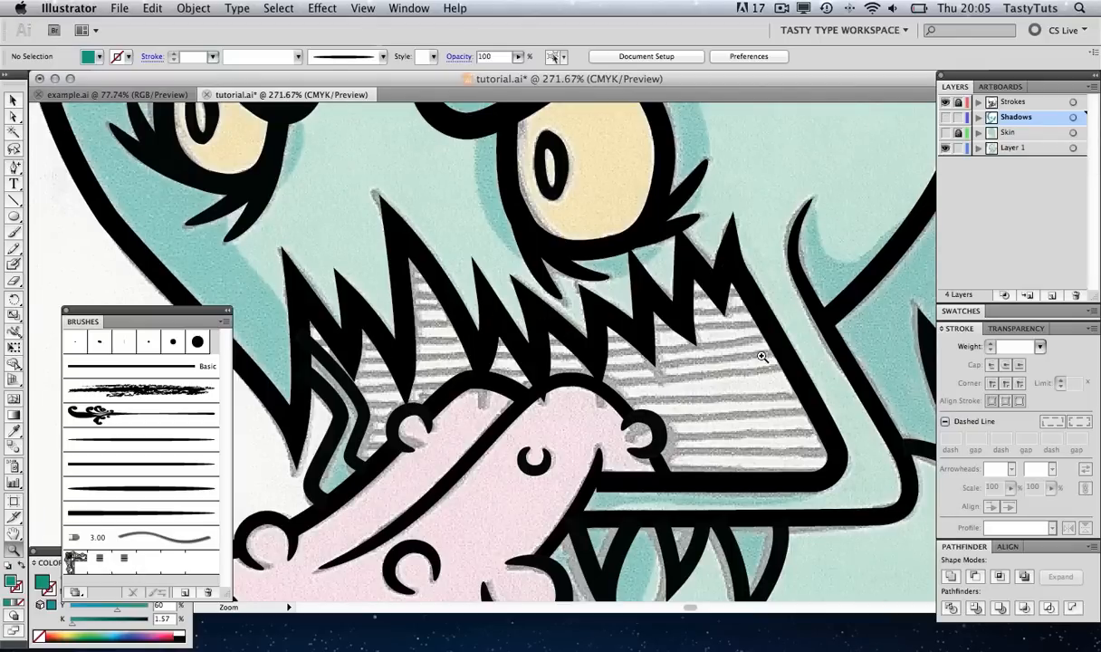
pyautogui.click(944, 133)
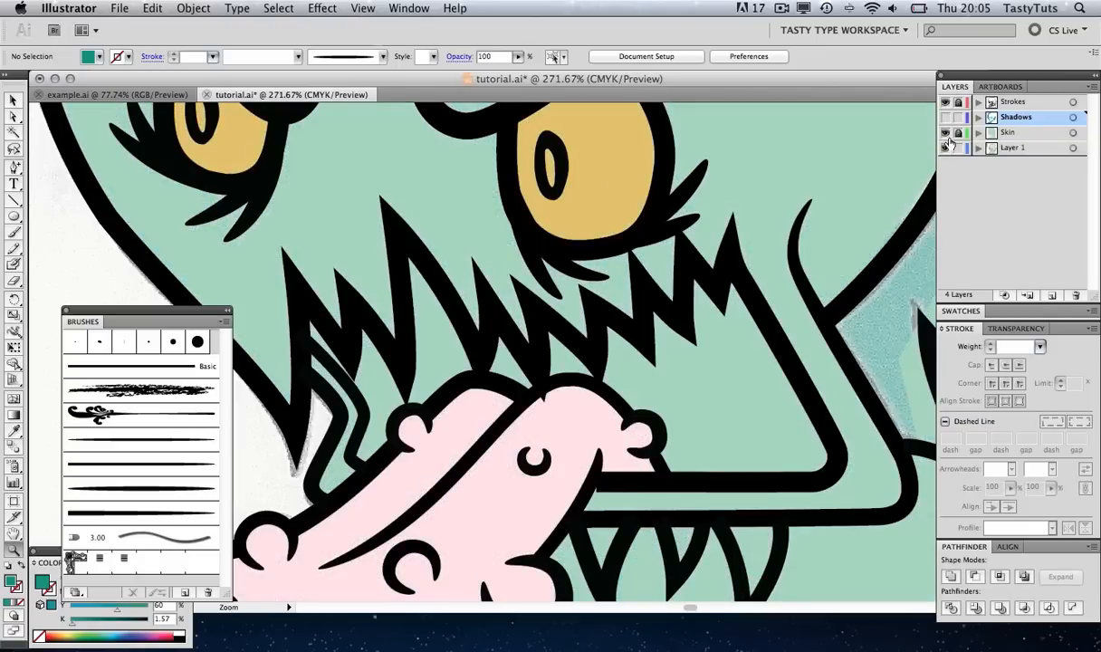
pyautogui.click(958, 133)
pyautogui.click(962, 133)
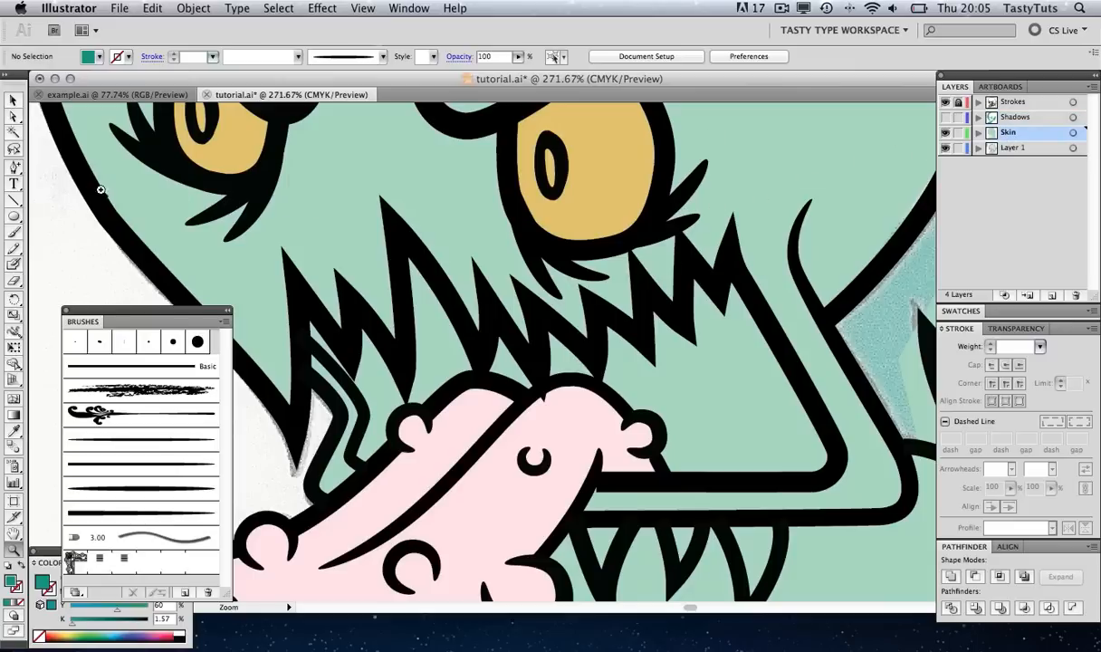
# Begin a Pen path on the mouth outline beside the jaw and trace it up into the first peaks of the jagged upper edge
pyautogui.moveTo(15, 167); pyautogui.dragTo(37, 159)
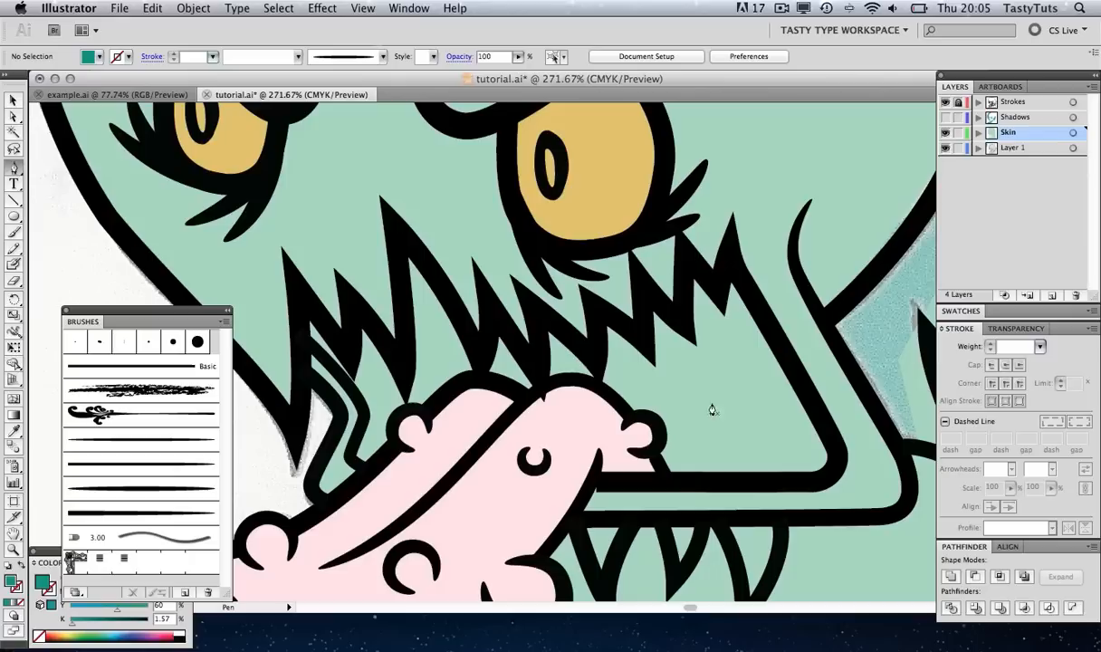
pyautogui.click(822, 424)
pyautogui.click(791, 365)
pyautogui.click(748, 291)
pyautogui.click(729, 251)
pyautogui.click(719, 288)
pyautogui.click(686, 252)
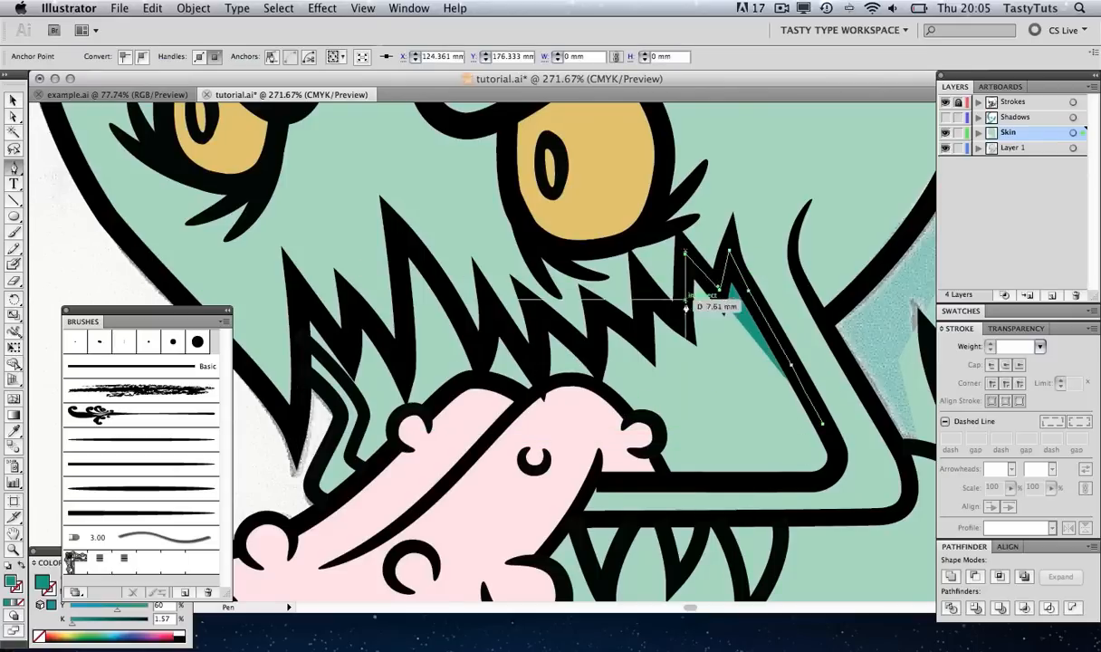
# Continue the mouth path in a zigzag through the small black spikes beneath the larger eye
pyautogui.click(680, 317)
pyautogui.click(642, 291)
pyautogui.click(640, 337)
pyautogui.click(595, 311)
pyautogui.click(597, 359)
pyautogui.click(537, 311)
pyautogui.click(535, 368)
pyautogui.click(496, 315)
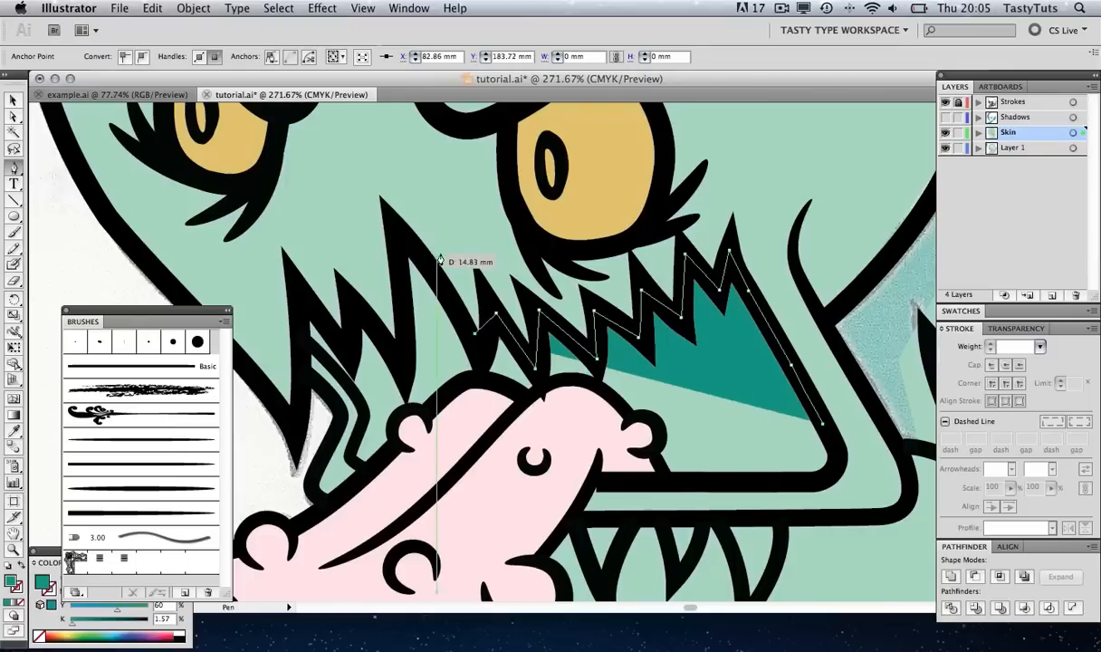
# Extend the mouth path over the tallest spike and the remaining spikes to the mouth's far corner below the smaller eye
pyautogui.click(396, 240)
pyautogui.click(410, 371)
pyautogui.click(357, 308)
pyautogui.click(345, 349)
pyautogui.click(306, 305)
pyautogui.click(300, 334)
pyautogui.click(320, 350)
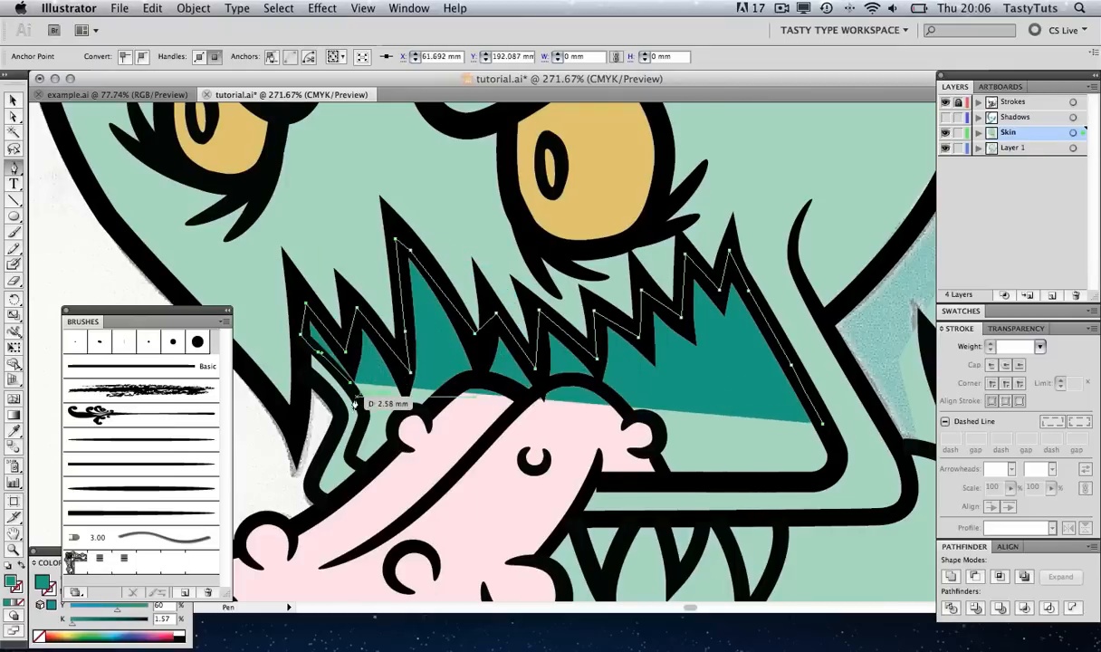
# Run the mouth path down the far corner, across the tongue and along the lower lip outline, closing it at the starting point
pyautogui.click(360, 401)
pyautogui.click(361, 424)
pyautogui.click(354, 453)
pyautogui.click(356, 463)
pyautogui.click(480, 478)
pyautogui.click(622, 482)
pyautogui.click(806, 479)
pyautogui.click(829, 474)
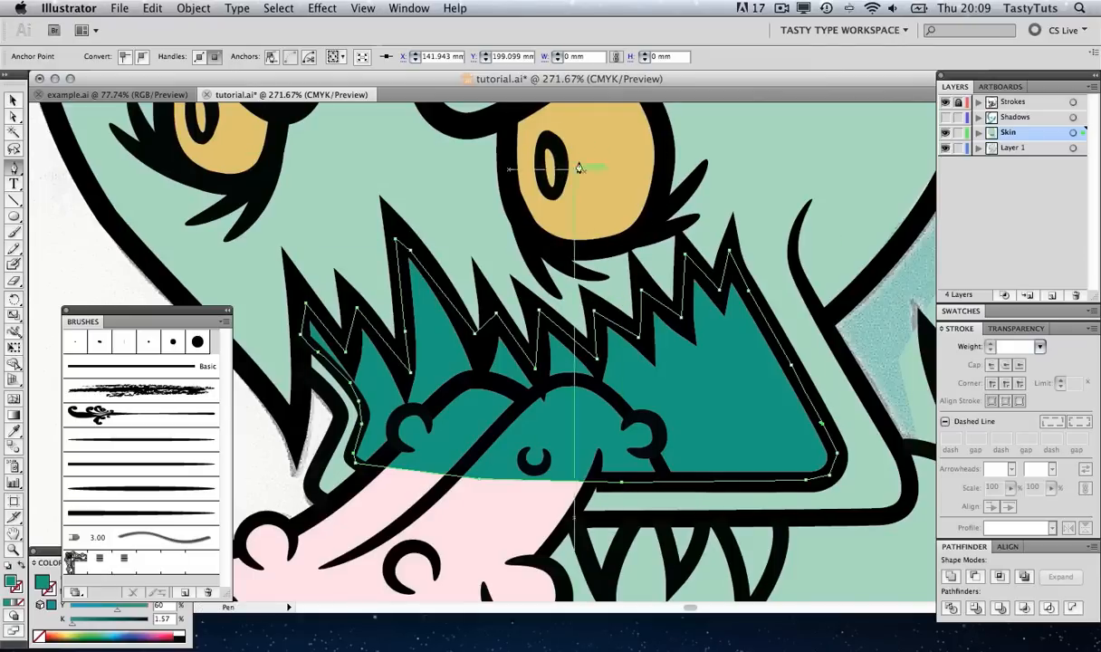
pyautogui.keyDown('alt'); pyautogui.keyDown('super'); pyautogui.click(623, 363); pyautogui.keyUp('super'); pyautogui.keyUp('alt')
pyautogui.keyDown('alt'); pyautogui.keyDown('super'); pyautogui.click(623, 363); pyautogui.keyUp('super'); pyautogui.keyUp('alt')
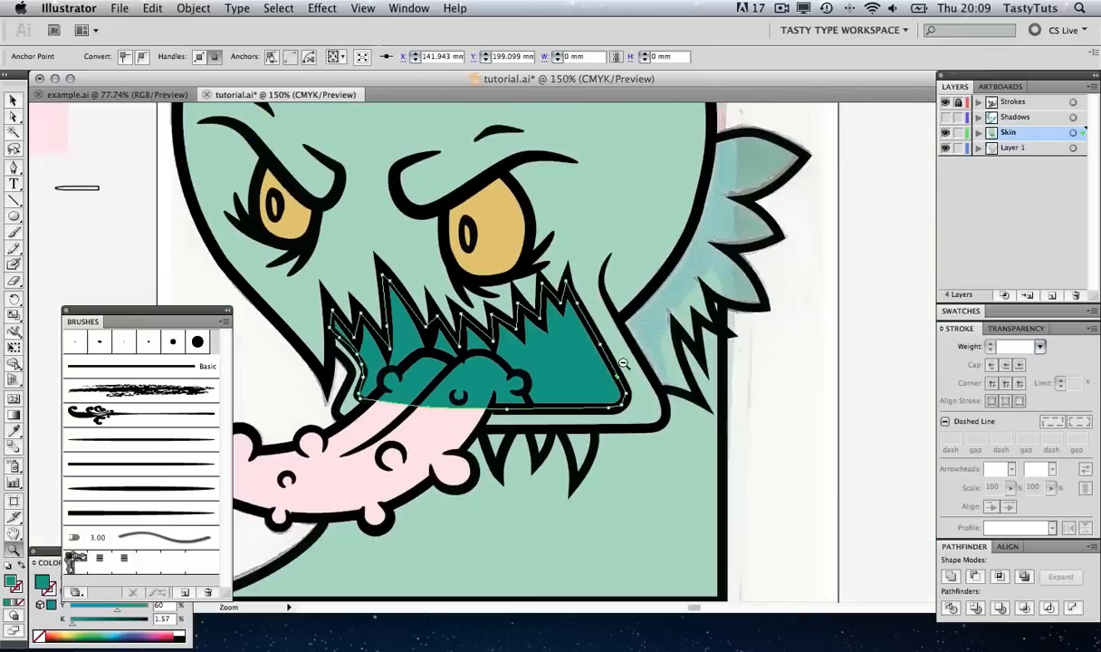
# Select the mouth shape together with the skin shape and combine them with Pathfinder Exclude to cut the mouth opening
pyautogui.press('v')
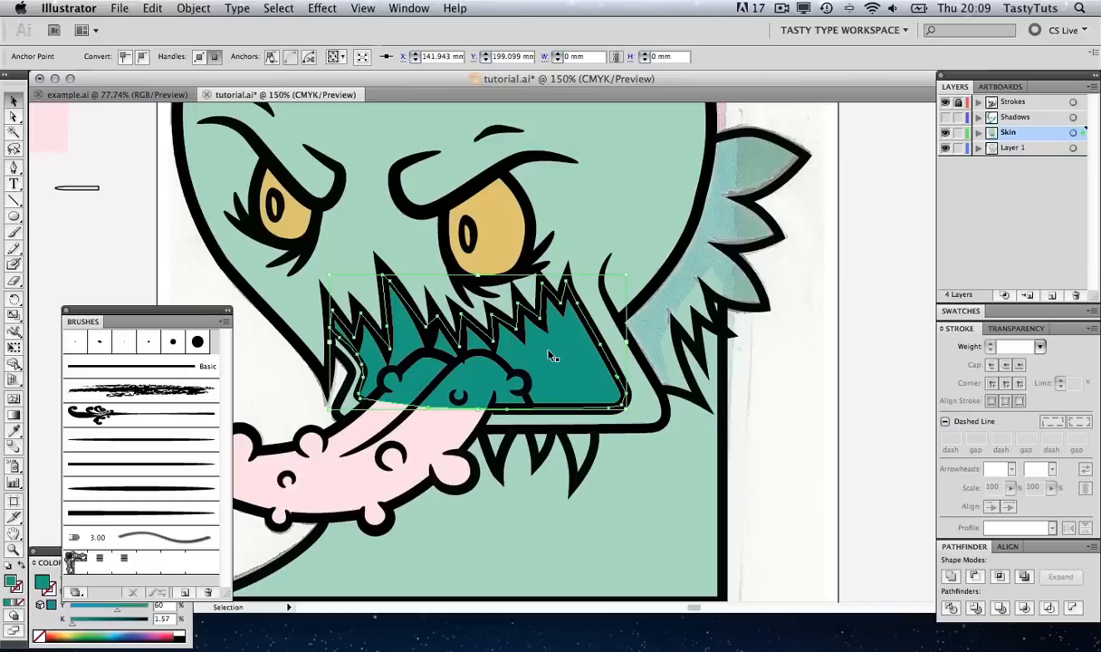
pyautogui.keyDown('shift'); pyautogui.click(625, 214); pyautogui.keyUp('shift')
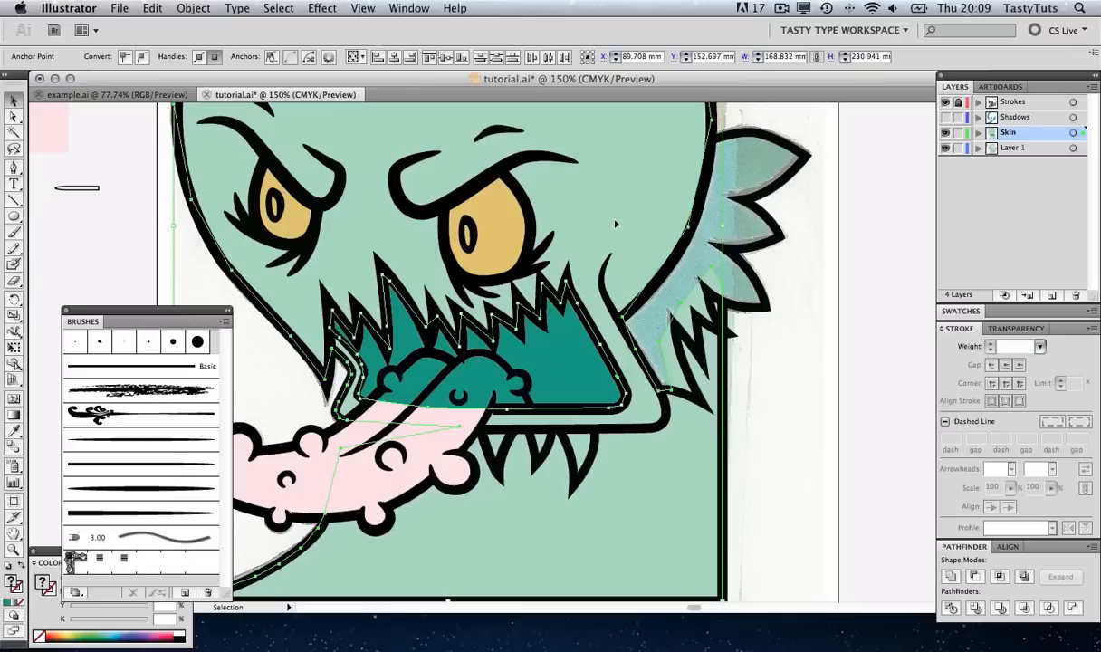
pyautogui.click(1024, 578)
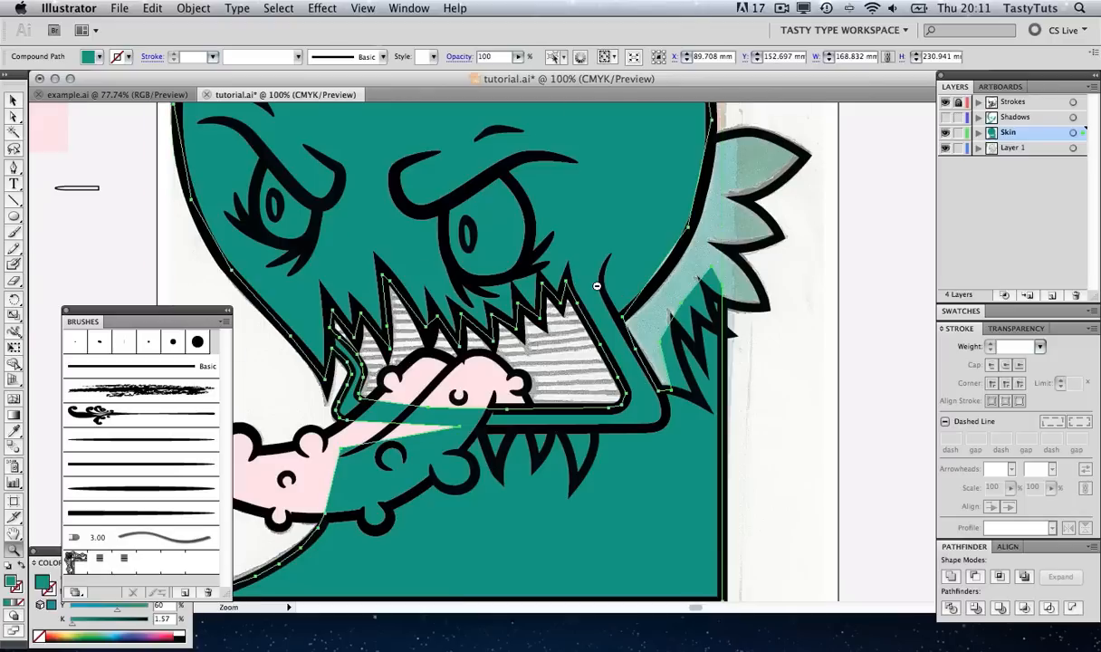
# Recolour the combined skin shape with the light green sampled from the palette swatch beside the artboard
pyautogui.keyDown('alt'); pyautogui.keyDown('super'); pyautogui.click(571, 272); pyautogui.keyUp('super'); pyautogui.keyUp('alt')
pyautogui.keyDown('alt'); pyautogui.keyDown('super'); pyautogui.click(571, 272); pyautogui.keyUp('super'); pyautogui.keyUp('alt')
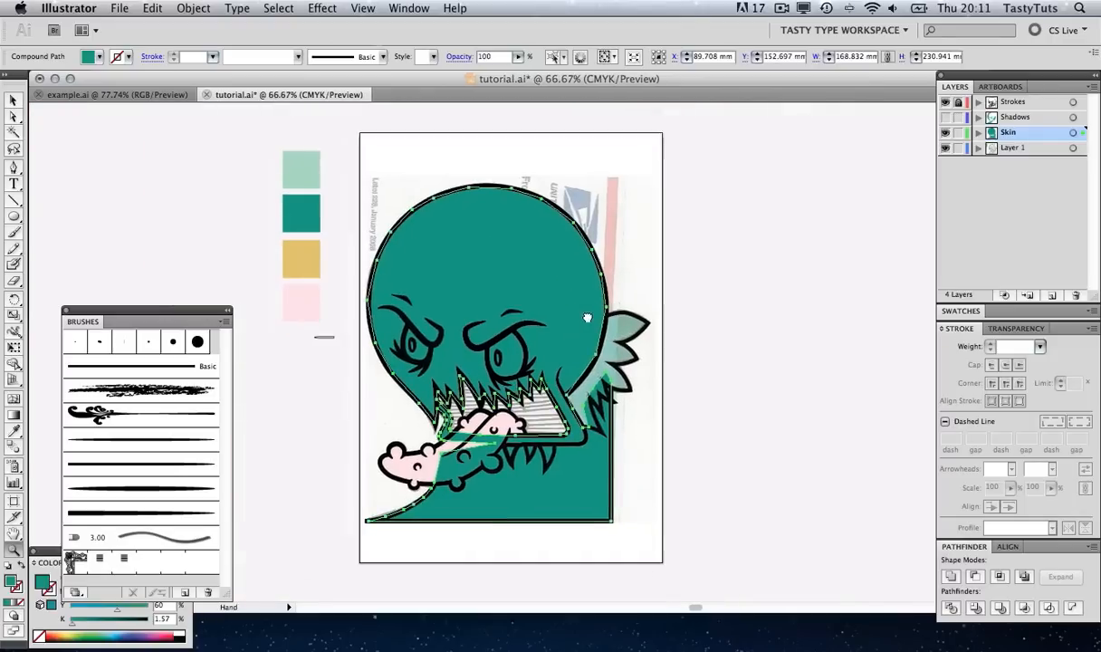
pyautogui.moveTo(586, 318); pyautogui.dragTo(613, 295)
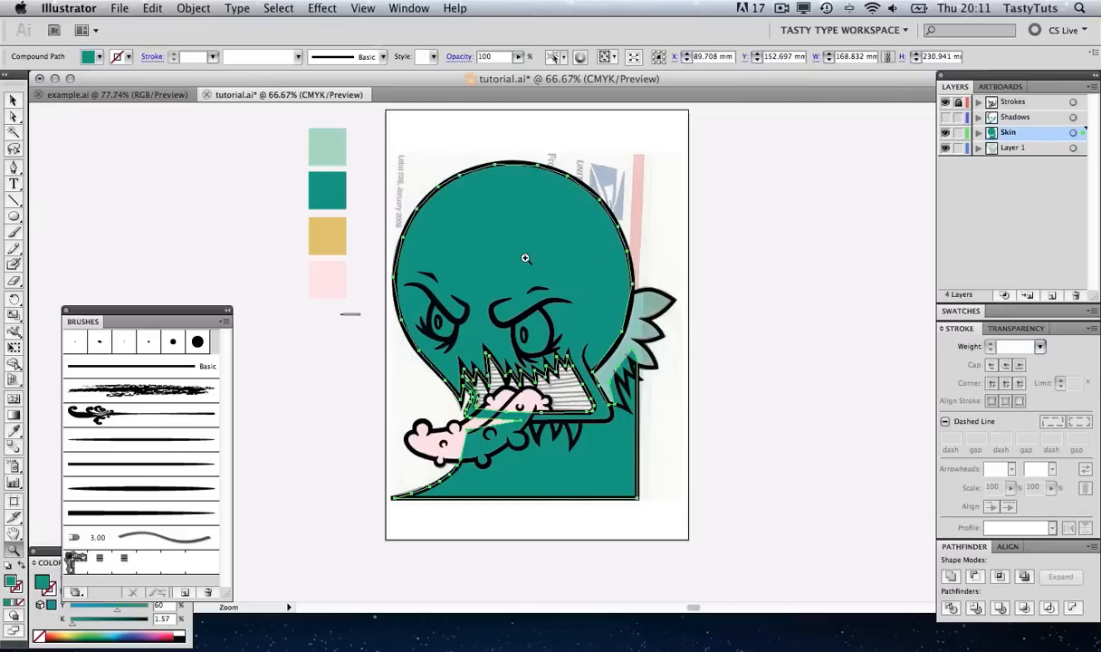
pyautogui.scroll(-1, 31, 337)
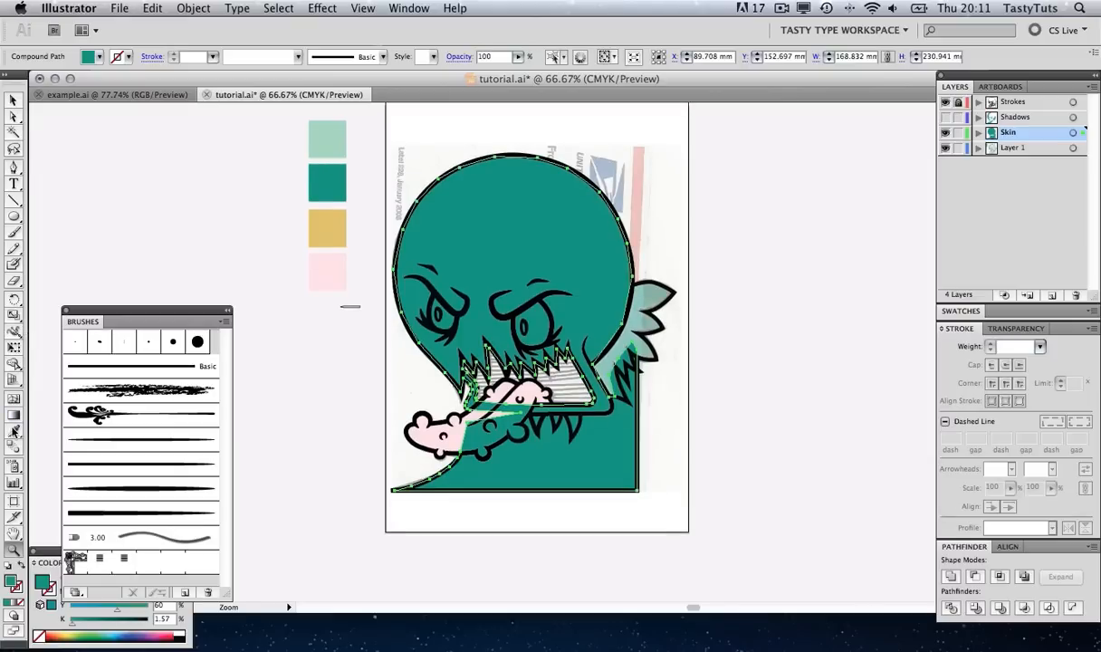
pyautogui.click(13, 432)
pyautogui.click(309, 134)
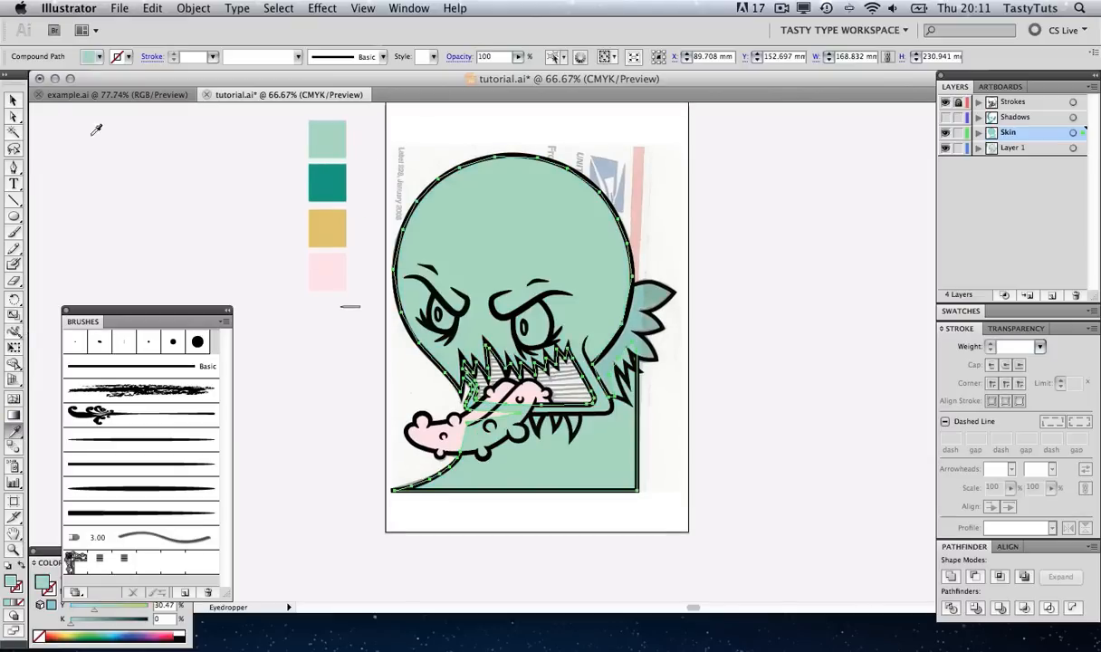
pyautogui.press('v')
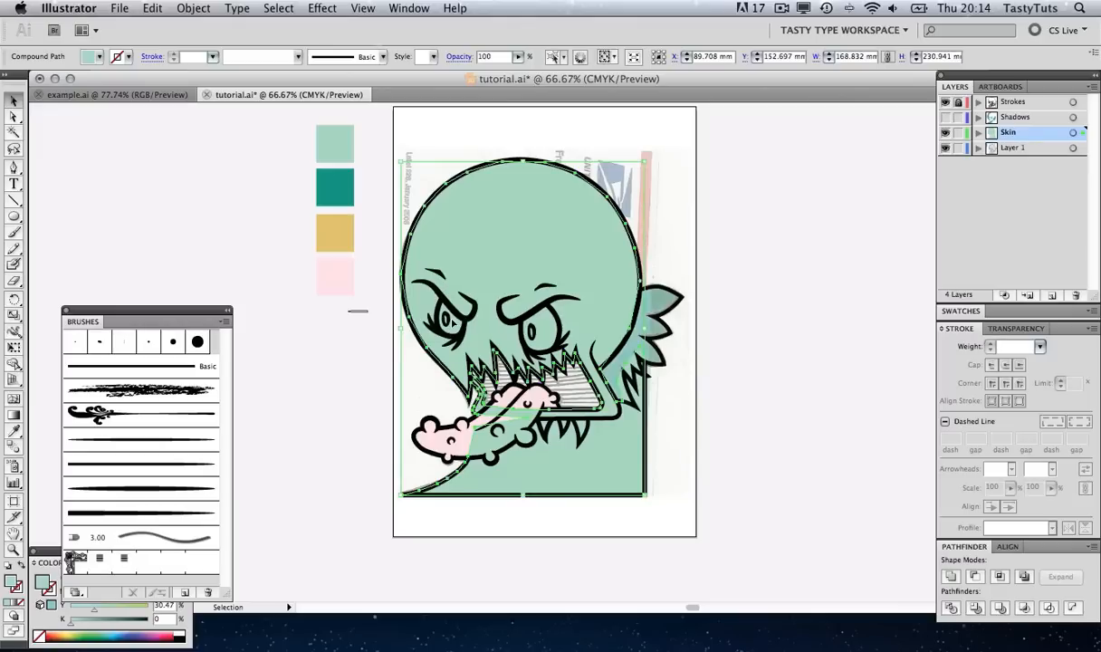
# Send the skin compound path to the back, behind the eye and tongue shapes
pyautogui.rightClick(485, 335)
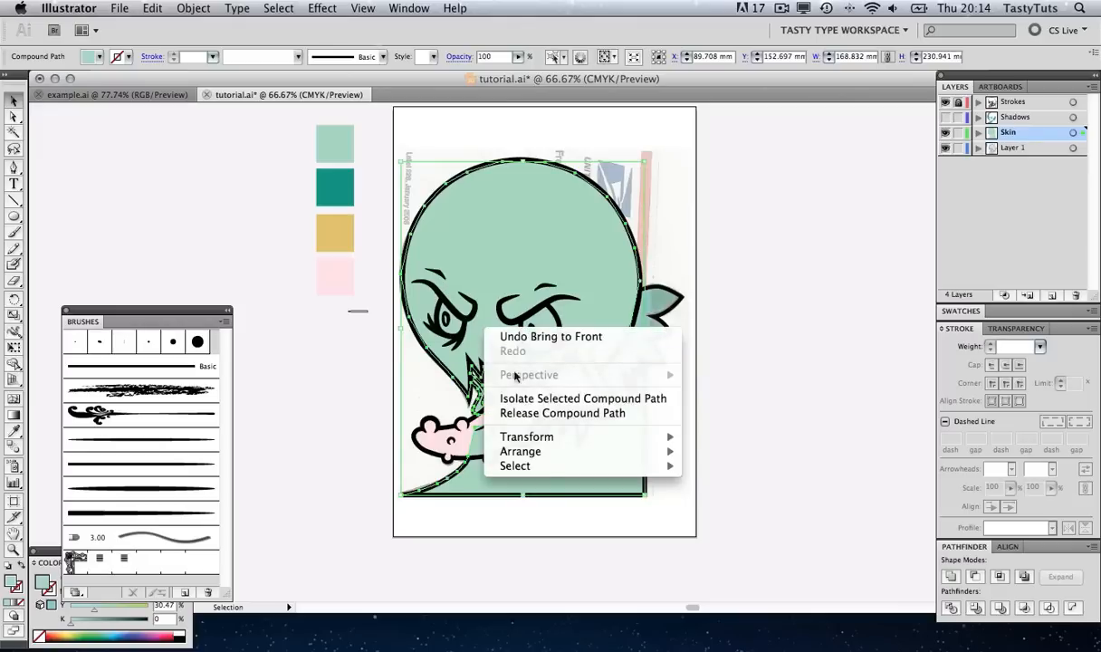
pyautogui.moveTo(552, 459)
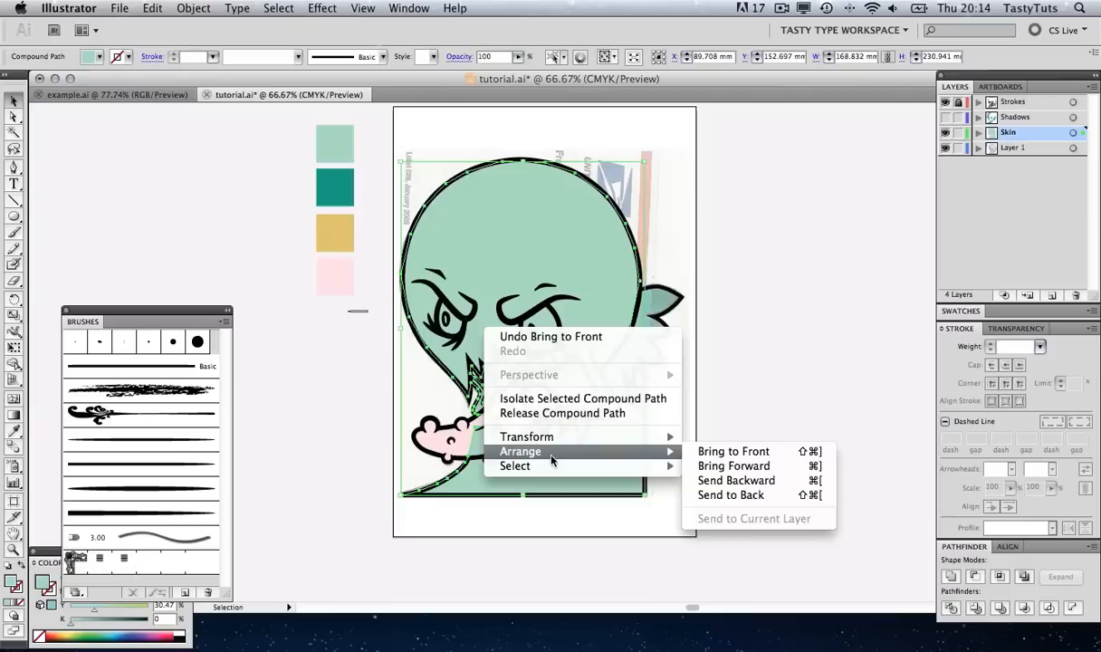
pyautogui.click(738, 495)
pyautogui.press('z')
pyautogui.click(563, 349)
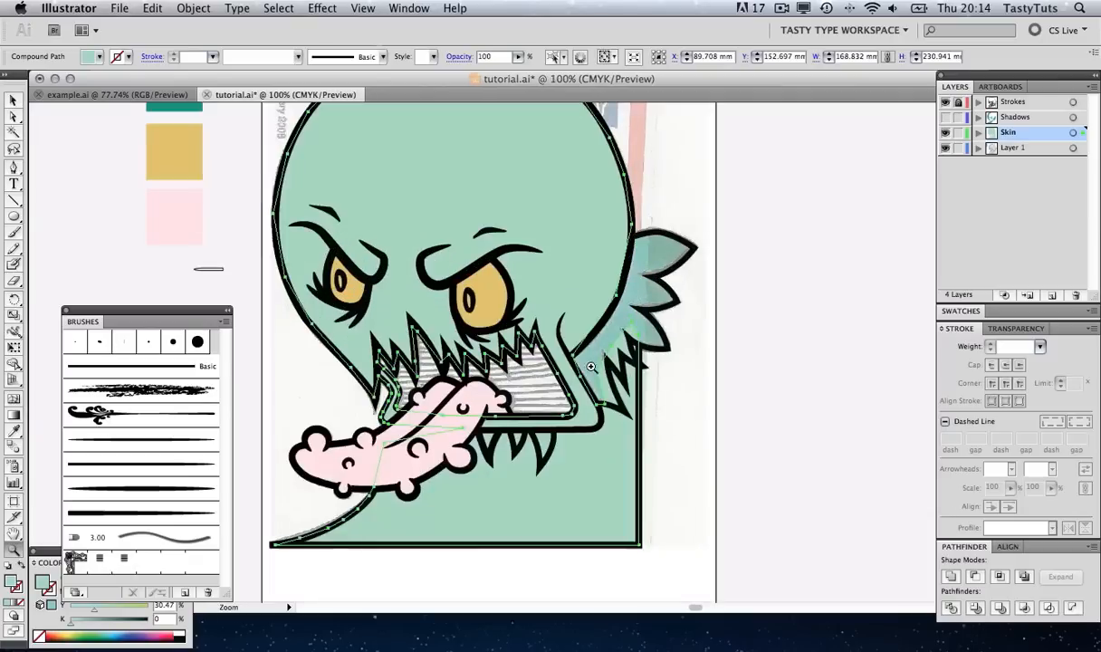
pyautogui.click(527, 331)
pyautogui.moveTo(560, 323); pyautogui.dragTo(640, 302)
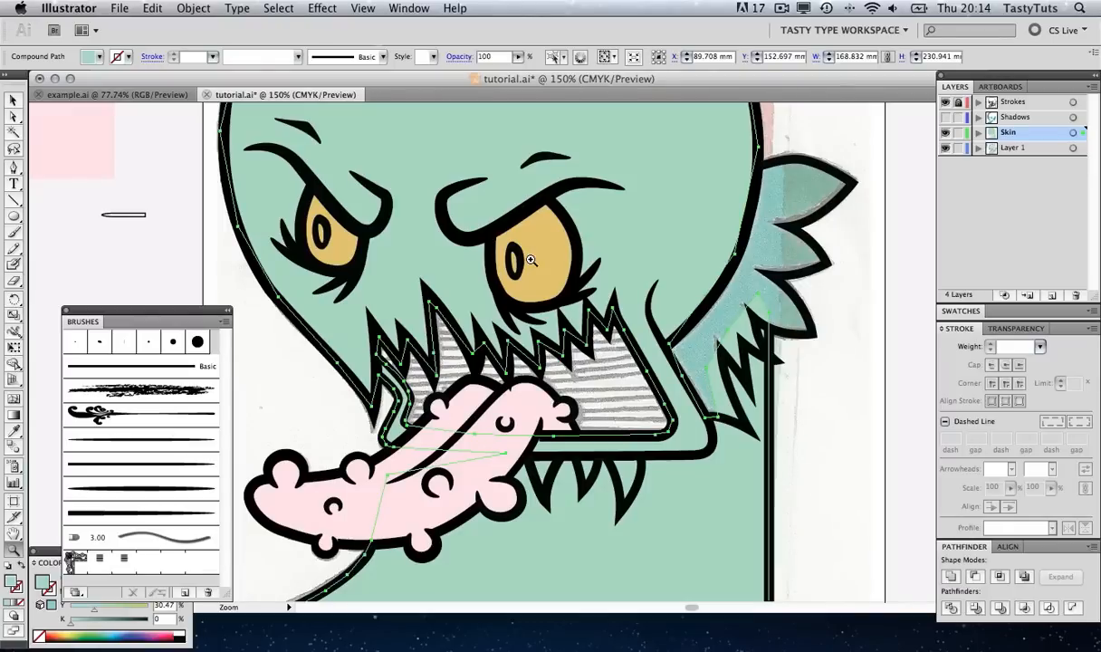
pyautogui.keyDown('alt'); pyautogui.click(541, 373); pyautogui.keyUp('alt')
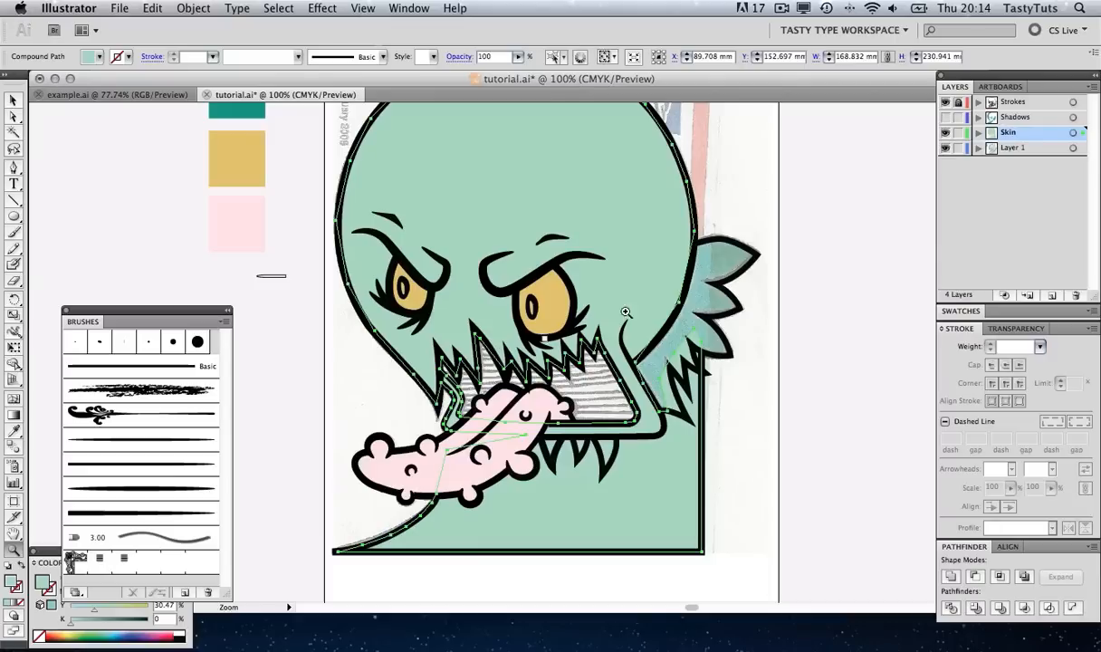
# Show the Shadows layer and deselect the skin shape
pyautogui.click(945, 117)
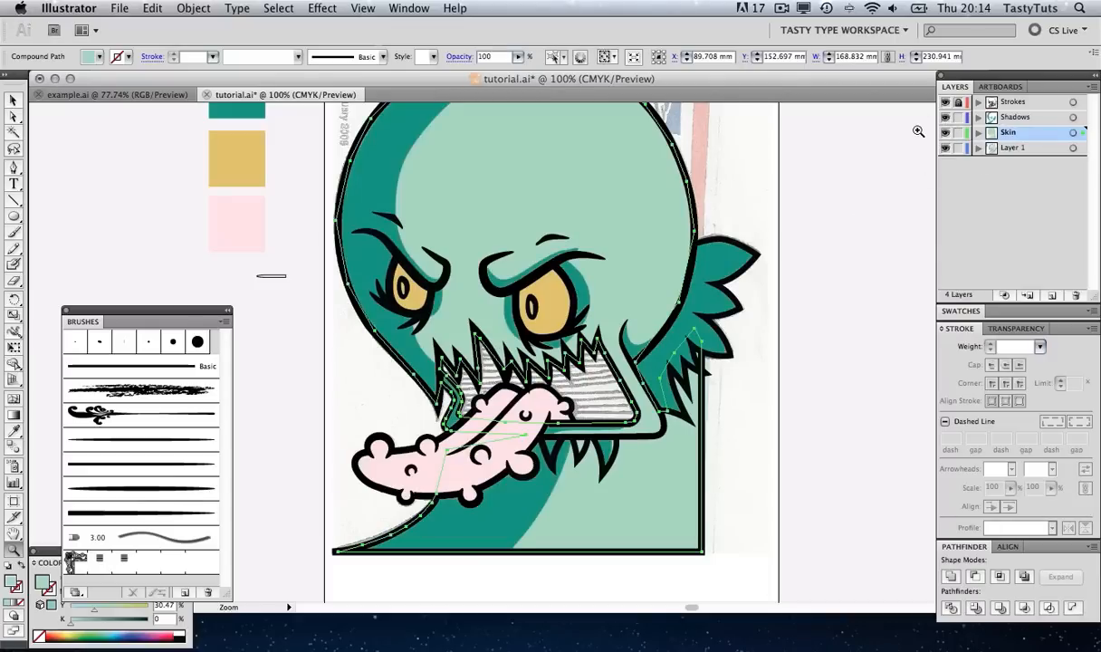
pyautogui.press('v')
pyautogui.click(793, 241)
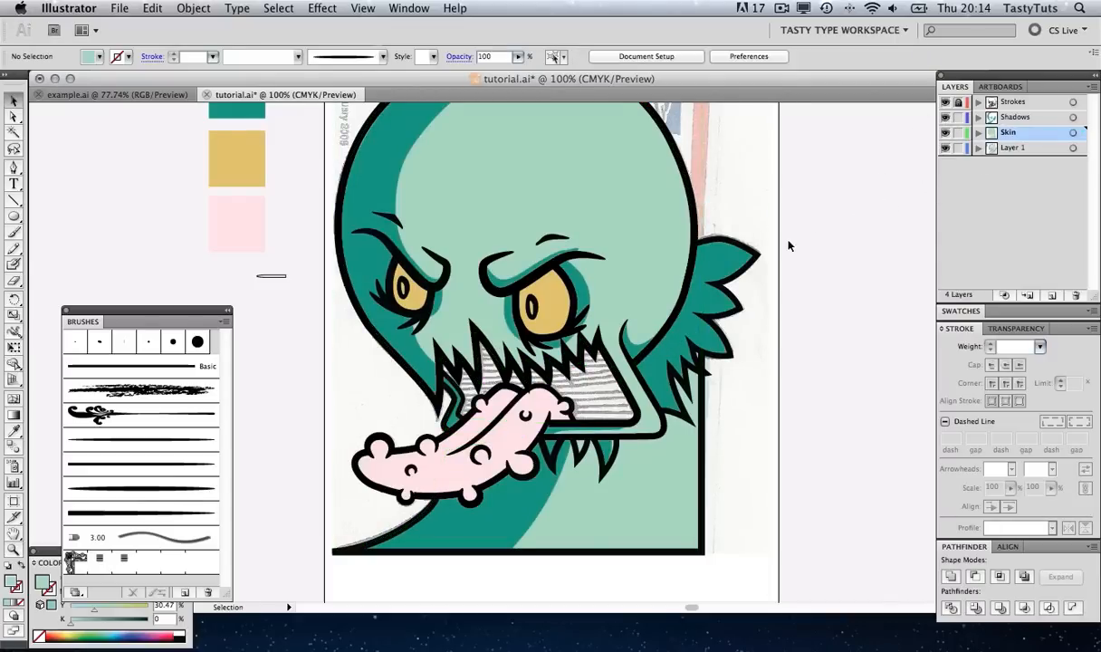
pyautogui.press('space')
pyautogui.moveTo(774, 257)
pyautogui.mouseDown()
pyautogui.moveTo(780, 247)
pyautogui.moveTo(775, 260)
pyautogui.mouseUp()
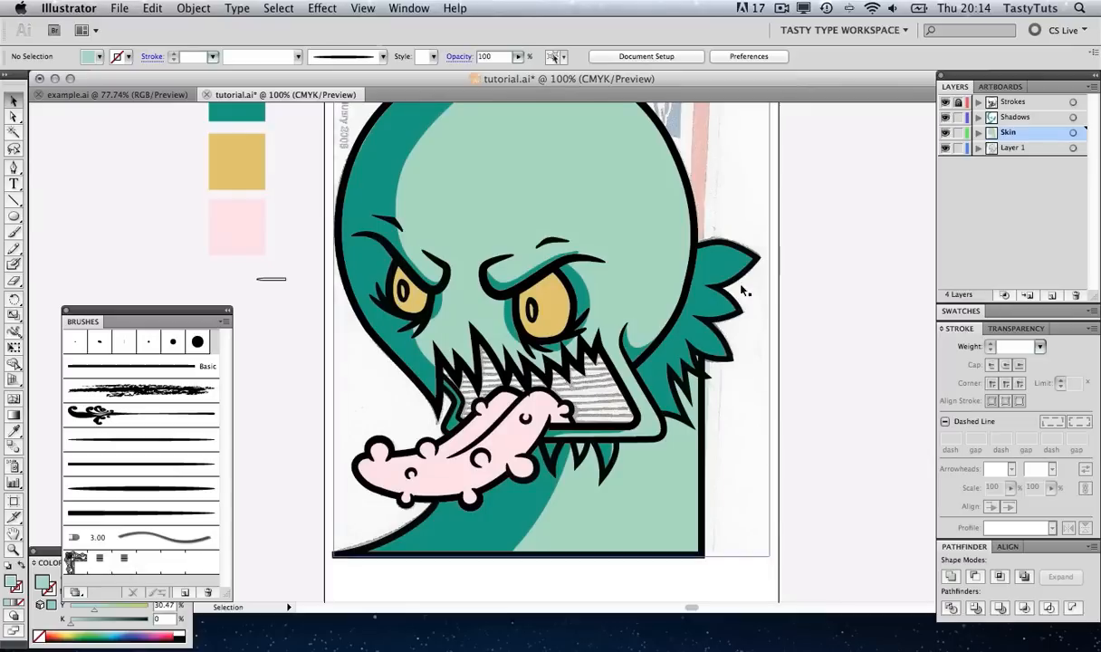
# Draw a horizontal straight line about 82 mm long across the lower part of the mouth opening
pyautogui.press('z')
pyautogui.moveTo(419, 295); pyautogui.dragTo(661, 466)
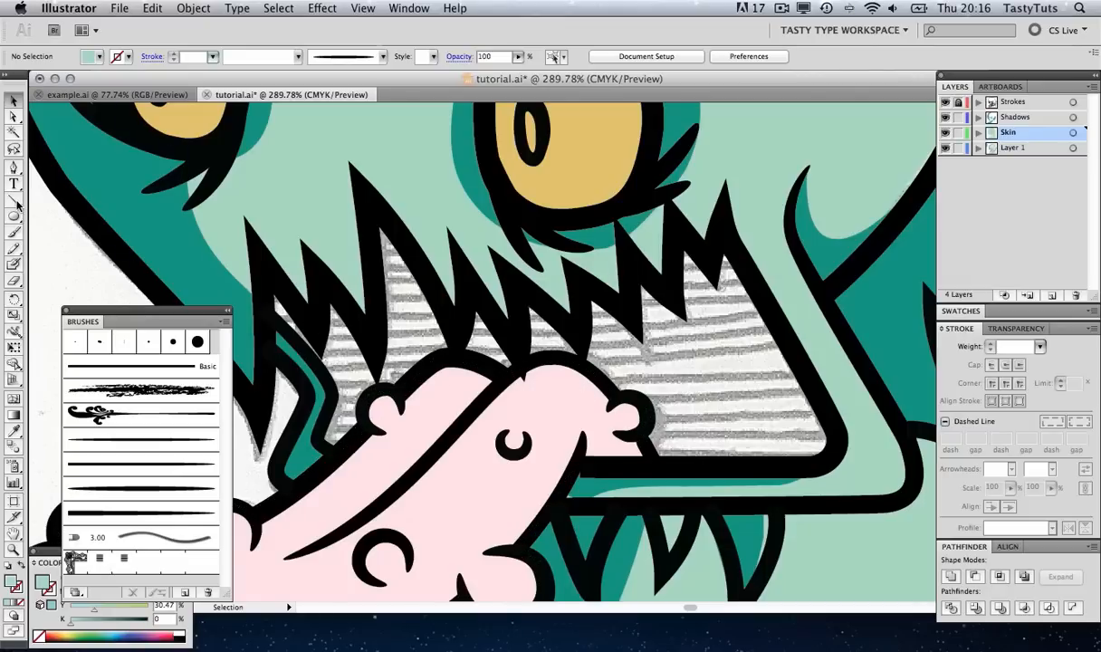
pyautogui.moveTo(15, 201); pyautogui.dragTo(45, 201)
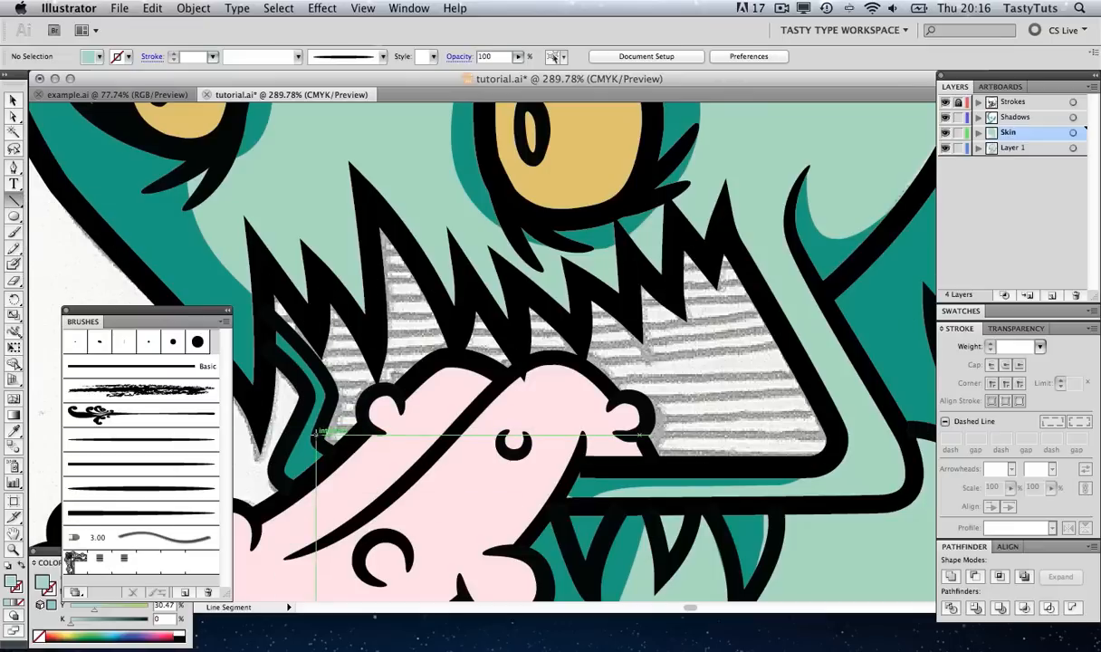
pyautogui.moveTo(315, 432); pyautogui.dragTo(830, 450)
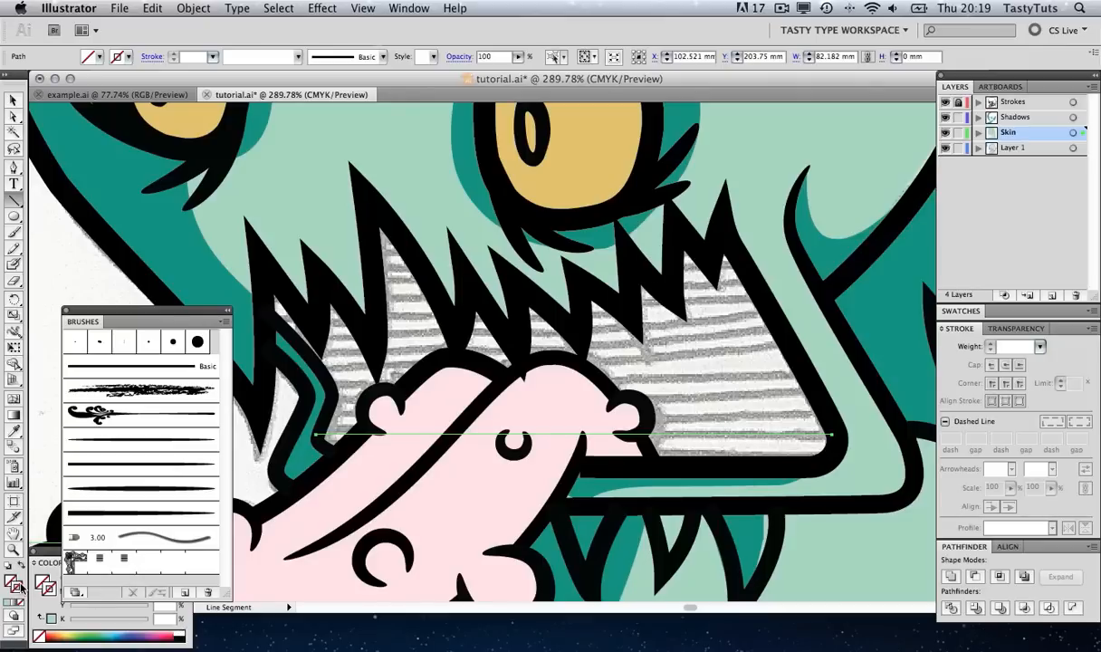
# Give the mouth line a black stroke with a weight of 4 pt
pyautogui.click(183, 632)
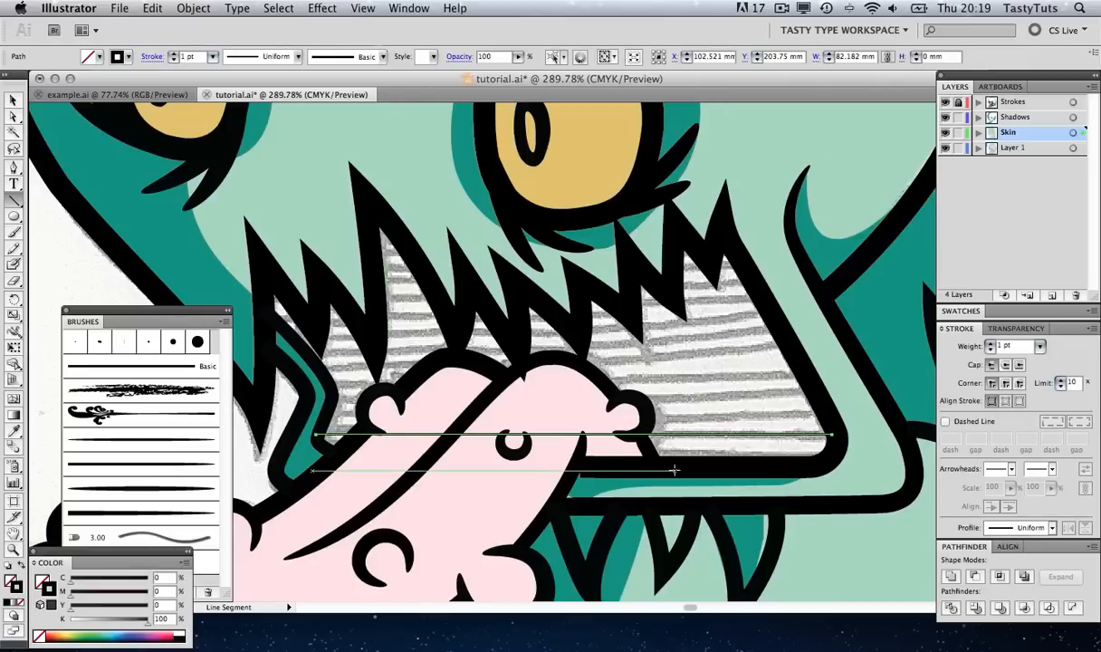
pyautogui.click(990, 344)
pyautogui.click(991, 344)
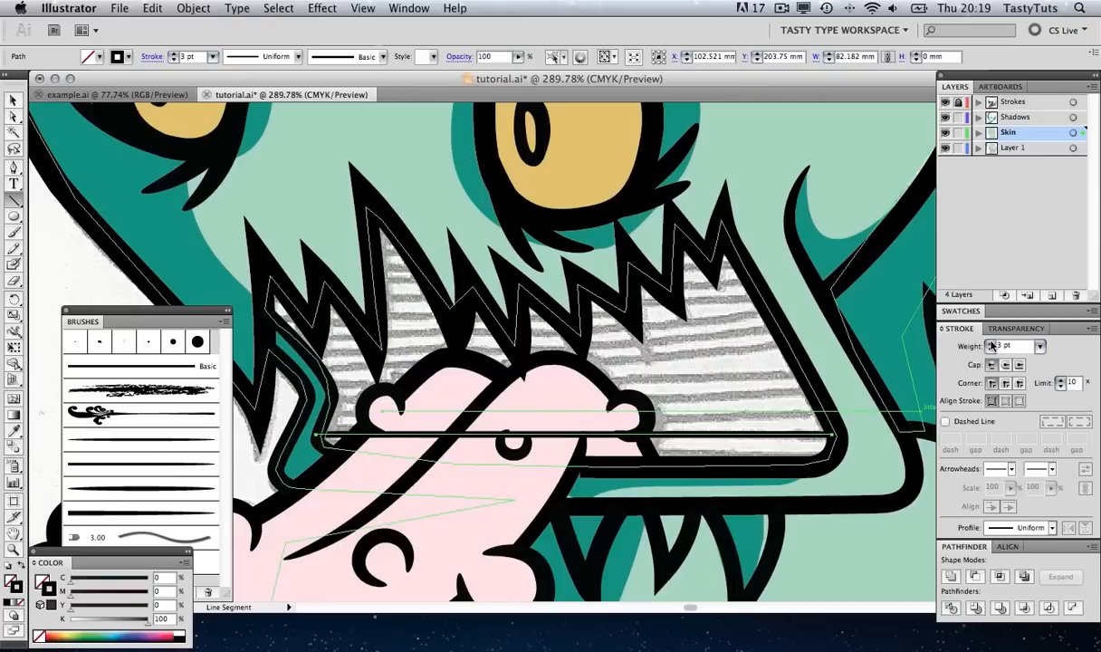
pyautogui.click(991, 344)
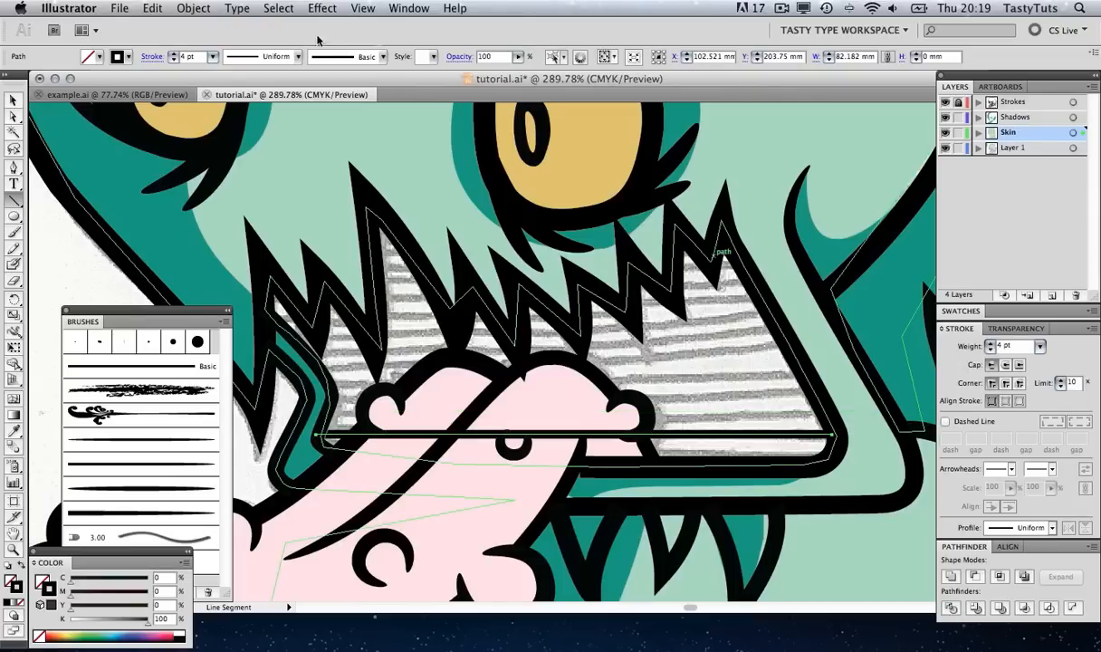
# Duplicate the line upwards nine times, nudging each copy to follow the sketched hatching up to the mouth's upper spikes
pyautogui.press('v')
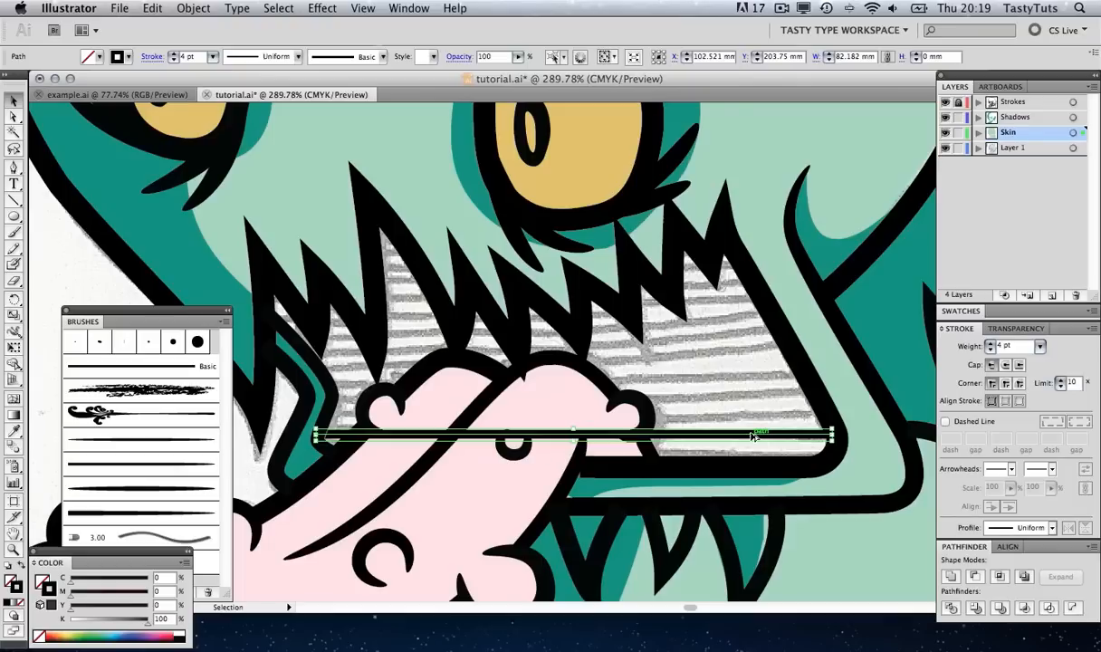
pyautogui.press('Up')
pyautogui.press('Up')
pyautogui.press('Up')
pyautogui.press('Up')
pyautogui.press('Up')
pyautogui.press('Up')
pyautogui.press('Up')
pyautogui.press('Up')
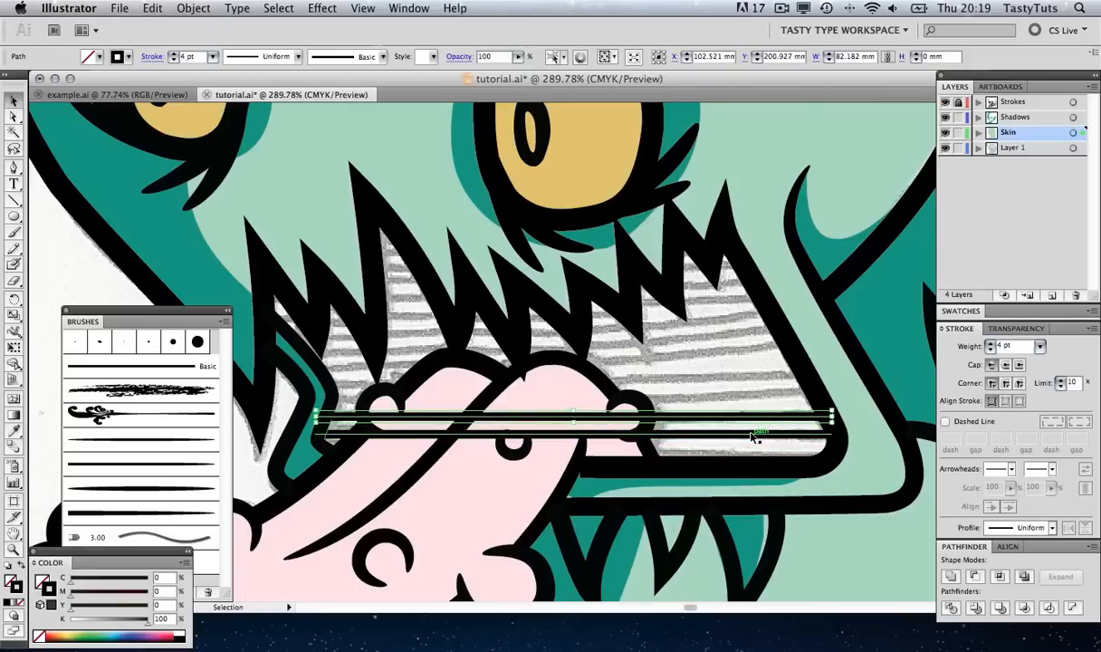
pyautogui.press('Up')
pyautogui.press('Up')
pyautogui.press('Up')
pyautogui.press('Up')
pyautogui.press('Up')
pyautogui.press('Up')
pyautogui.press('Up')
pyautogui.press('Up')
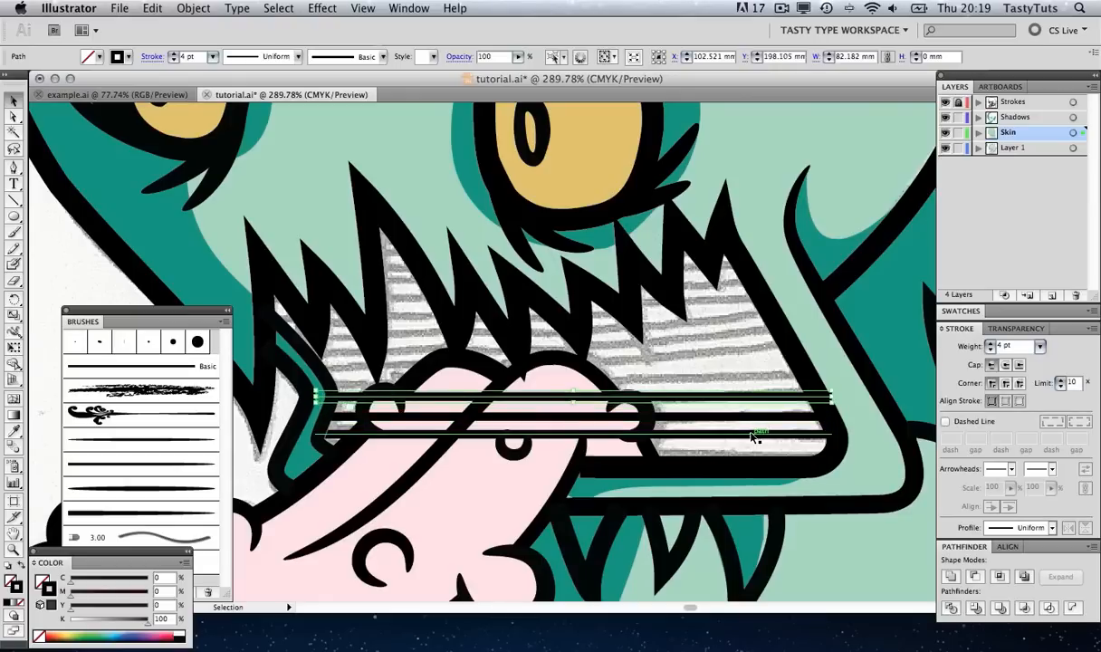
pyautogui.press('Up')
pyautogui.press('Up')
pyautogui.press('Up')
pyautogui.press('Up')
pyautogui.press('Up')
pyautogui.press('Up')
pyautogui.press('Up')
pyautogui.press('Up')
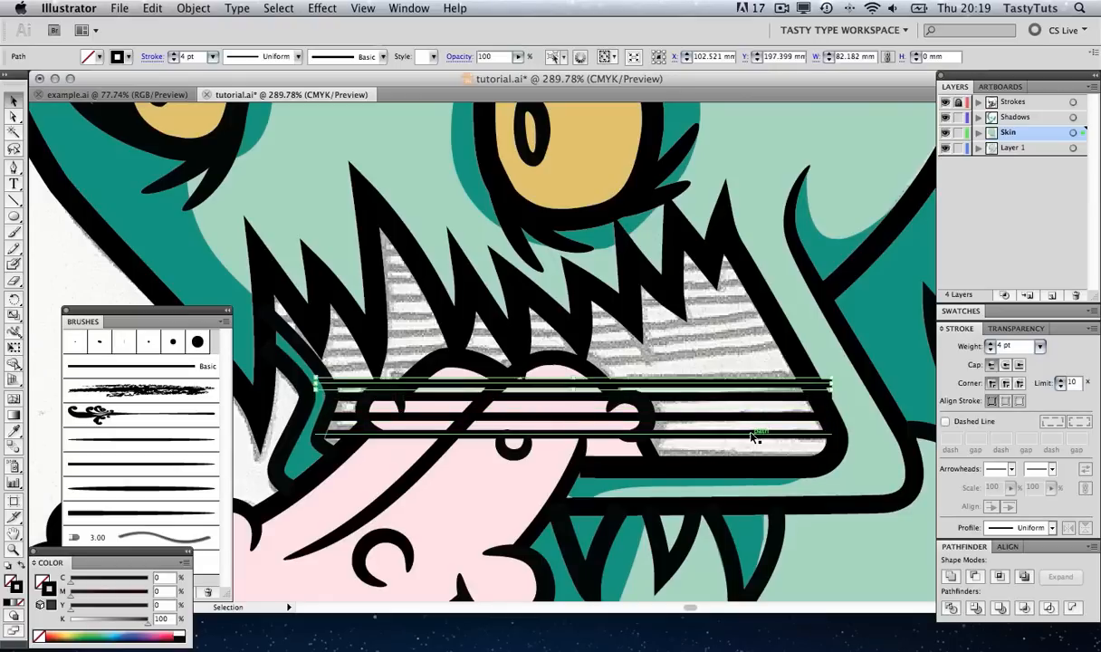
pyautogui.press('Up')
pyautogui.press('Up')
pyautogui.press('Up')
pyautogui.press('Up')
pyautogui.press('Up')
pyautogui.press('Up')
pyautogui.press('Up')
pyautogui.press('Up')
pyautogui.press('Up')
pyautogui.press('Up')
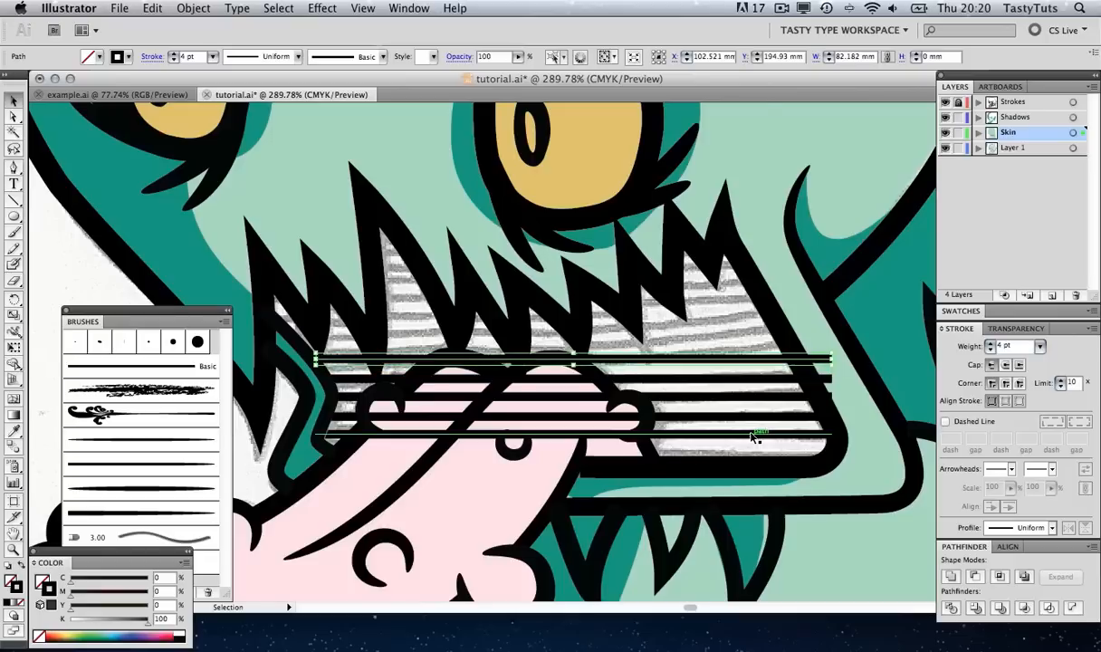
pyautogui.press('Up')
pyautogui.press('Up')
pyautogui.press('Up')
pyautogui.press('Up')
pyautogui.press('Up')
pyautogui.press('Up')
pyautogui.press('Up')
pyautogui.press('Up')
pyautogui.press('Up')
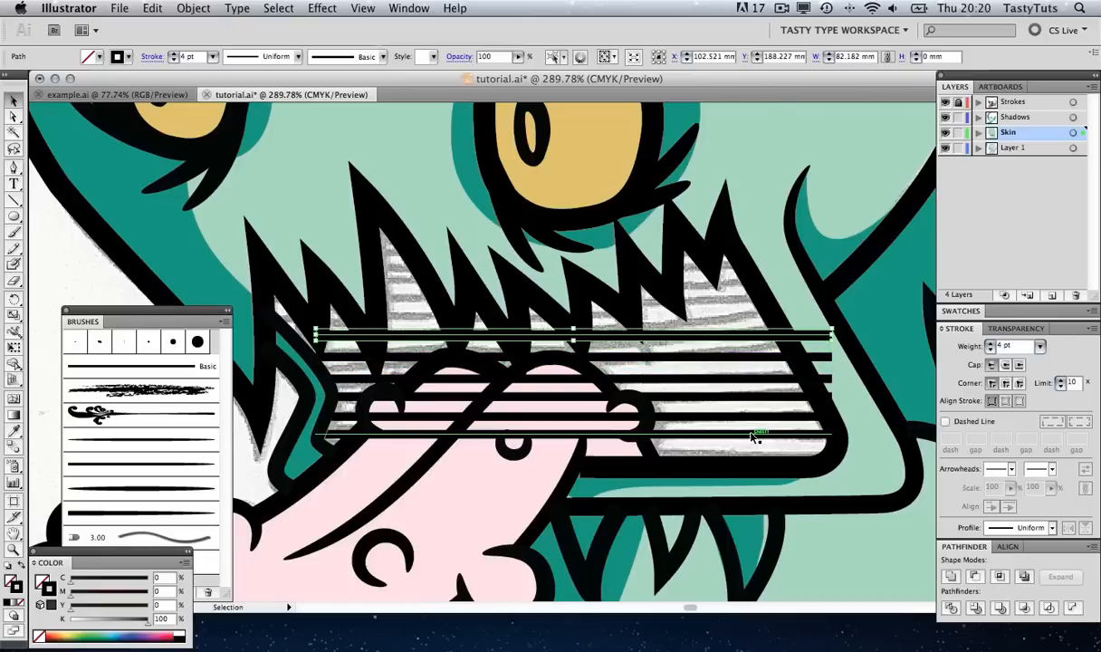
pyautogui.press('Up')
pyautogui.press('Up')
pyautogui.press('Up')
pyautogui.press('Up')
pyautogui.press('Up')
pyautogui.press('Up')
pyautogui.press('Up')
pyautogui.press('Up')
pyautogui.press('Up')
pyautogui.press('Up')
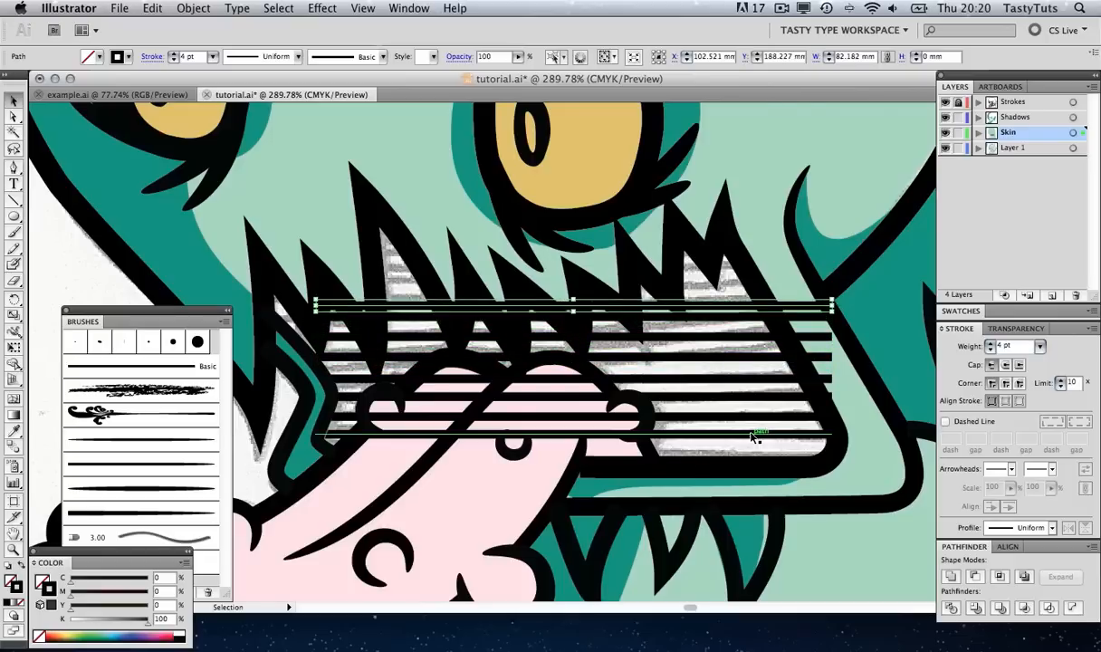
pyautogui.press('Up')
pyautogui.press('Up')
pyautogui.press('Up')
pyautogui.press('Up')
pyautogui.press('Up')
pyautogui.press('Up')
pyautogui.press('Up')
pyautogui.press('Up')
pyautogui.press('Up')
pyautogui.press('Up')
pyautogui.press('Up')
pyautogui.press('Up')
pyautogui.press('Up')
pyautogui.press('Up')
pyautogui.press('Up')
pyautogui.press('Up')
pyautogui.press('Up')
pyautogui.press('Up')
pyautogui.press('Up')
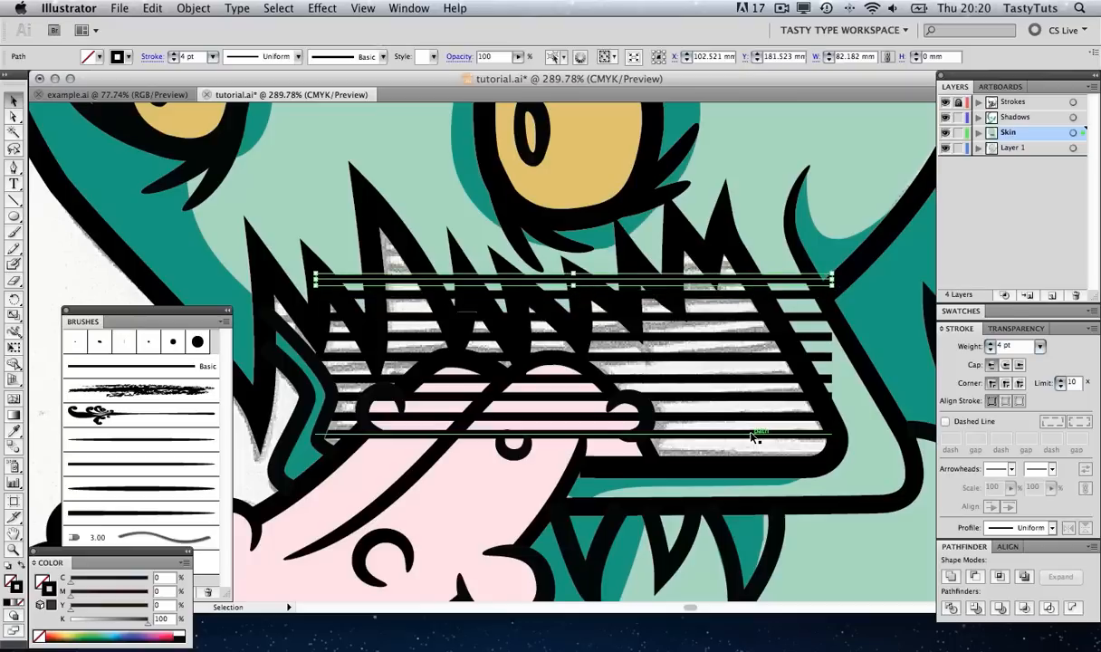
pyautogui.press('Up')
pyautogui.press('Up')
pyautogui.press('Up')
pyautogui.press('Up')
pyautogui.press('Up')
pyautogui.press('Up')
pyautogui.press('Up')
pyautogui.press('Up')
pyautogui.press('Up')
pyautogui.press('Up')
pyautogui.press('Up')
pyautogui.press('Up')
pyautogui.press('Up')
pyautogui.press('Up')
pyautogui.press('Up')
pyautogui.press('Up')
pyautogui.press('Up')
pyautogui.press('Up')
pyautogui.press('Up')
pyautogui.press('Up')
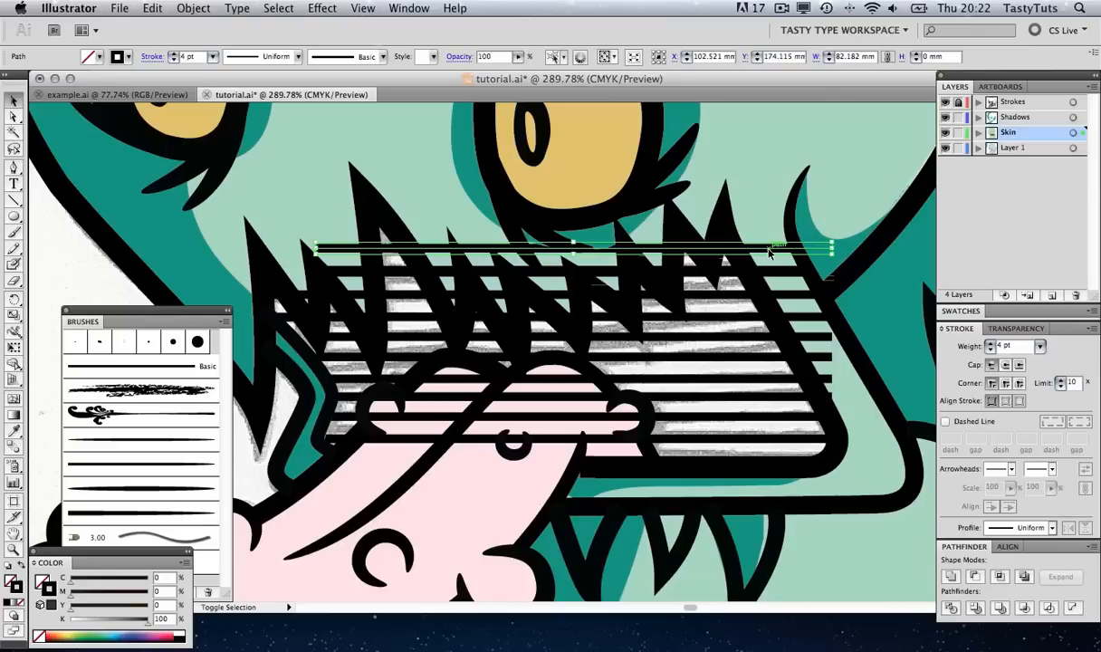
# Select all ten horizontal hatch lines across the mouth, from the uppermost to the lowest
pyautogui.keyDown('shift'); pyautogui.click(707, 264); pyautogui.keyUp('shift')
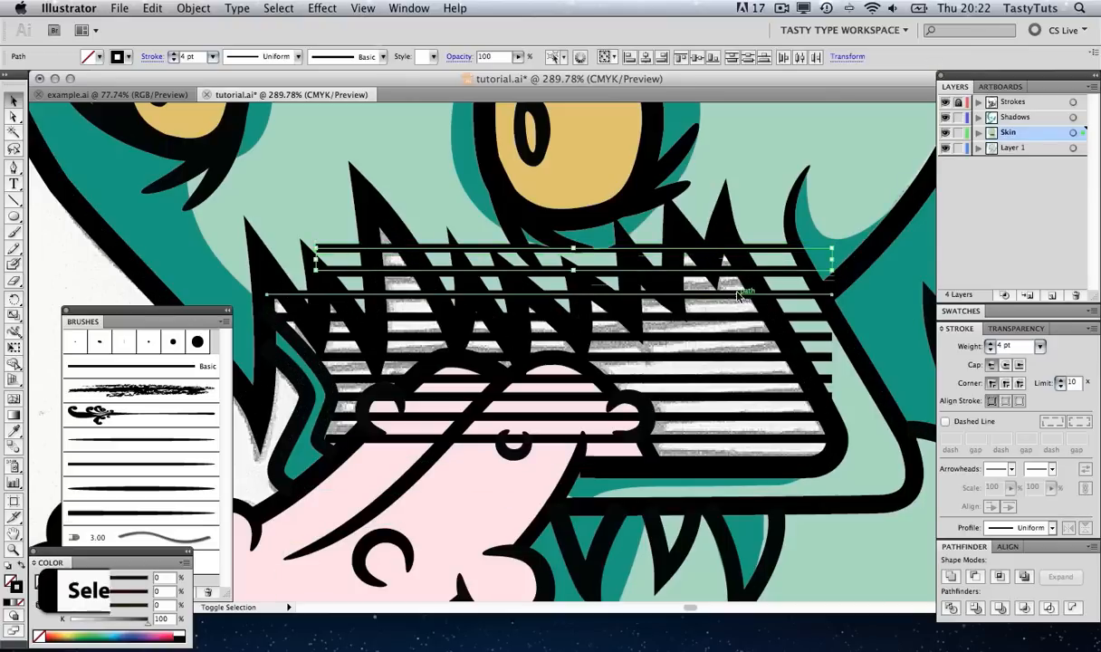
pyautogui.keyDown('shift'); pyautogui.click(706, 295); pyautogui.keyUp('shift')
pyautogui.keyDown('shift'); pyautogui.click(741, 319); pyautogui.keyUp('shift')
pyautogui.keyDown('shift'); pyautogui.click(745, 337); pyautogui.keyUp('shift')
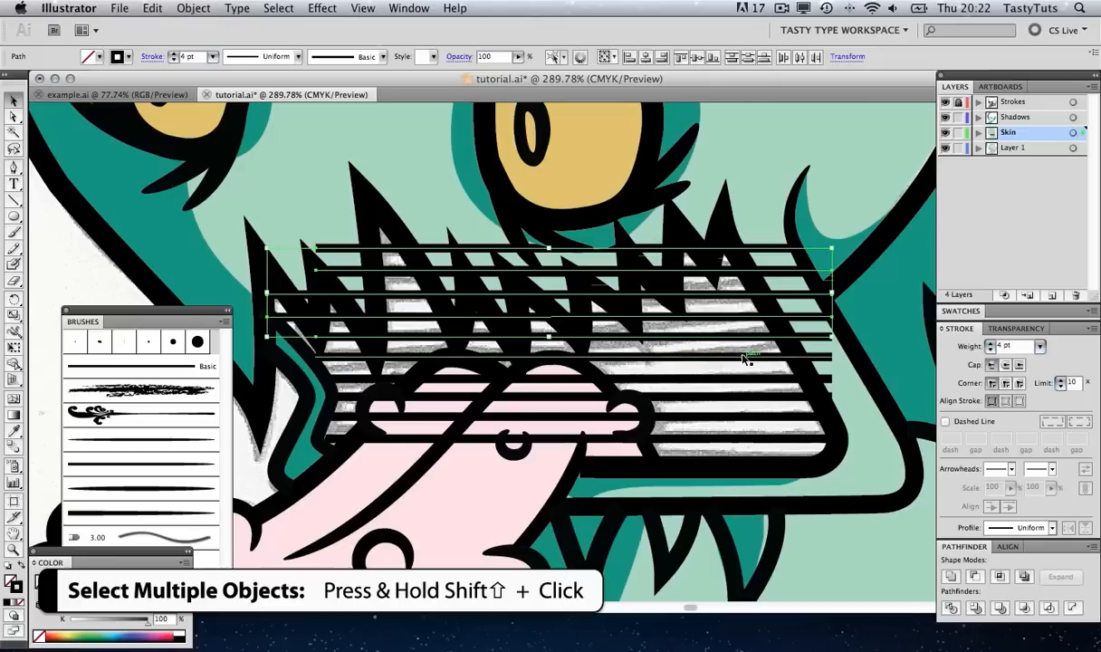
pyautogui.keyDown('shift'); pyautogui.click(749, 357); pyautogui.keyUp('shift')
pyautogui.keyDown('shift'); pyautogui.click(753, 376); pyautogui.keyUp('shift')
pyautogui.keyDown('shift'); pyautogui.click(754, 395); pyautogui.keyUp('shift')
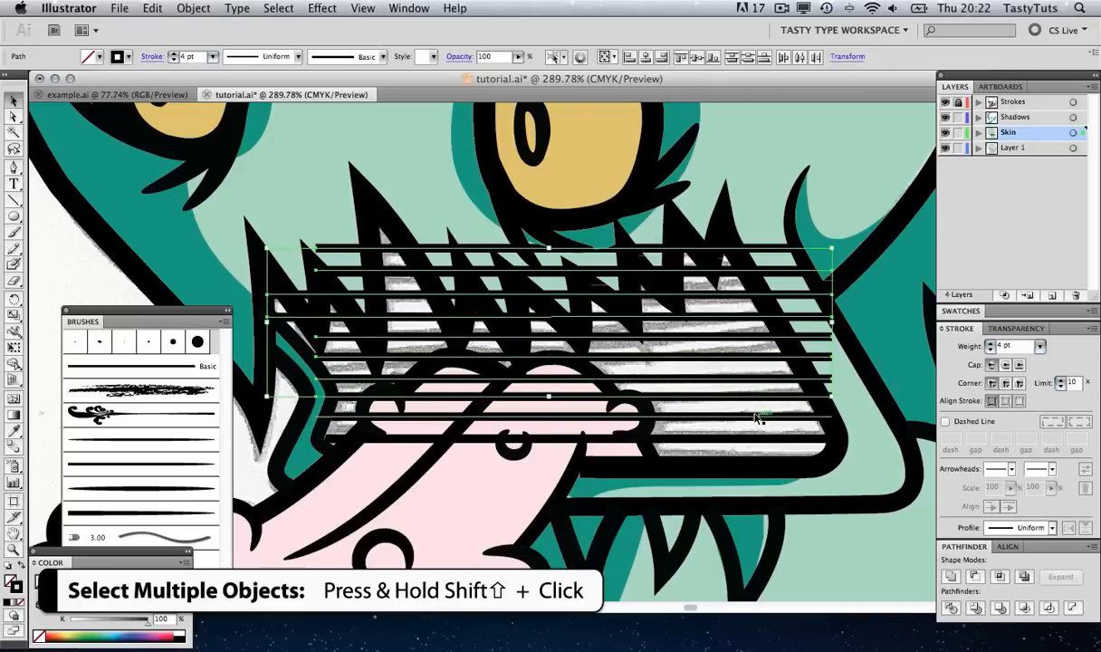
pyautogui.keyDown('shift'); pyautogui.click(757, 416); pyautogui.keyUp('shift')
pyautogui.keyDown('shift'); pyautogui.click(759, 440); pyautogui.keyUp('shift')
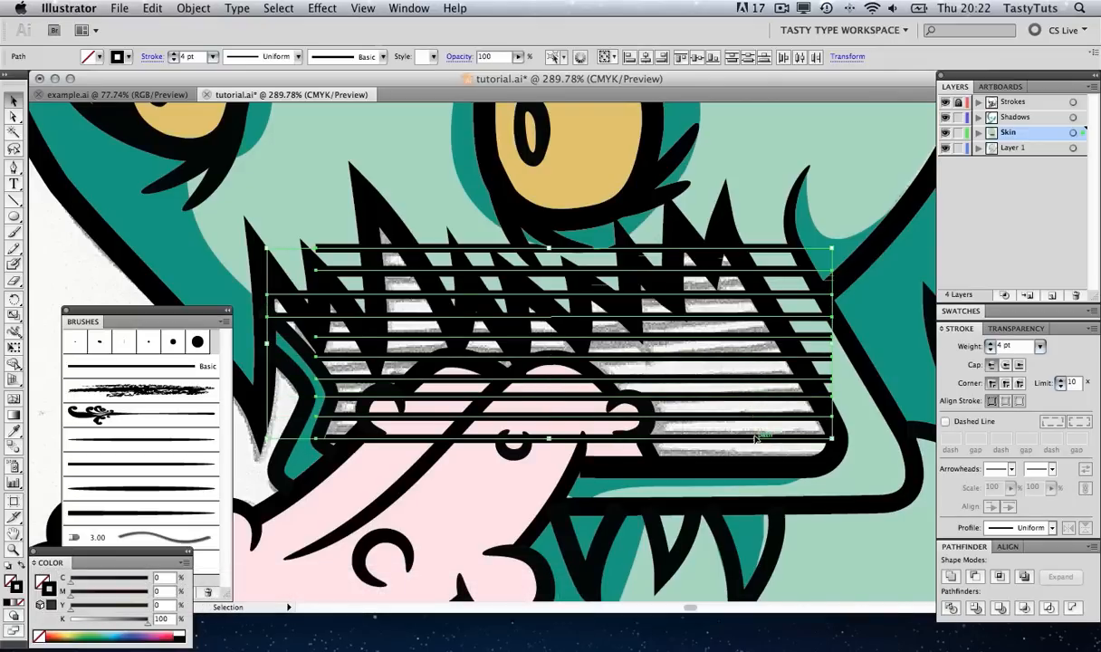
# Group the ten selected hatch lines across the mouth and check that they select as one object
pyautogui.rightClick(757, 436)
pyautogui.click(815, 504)
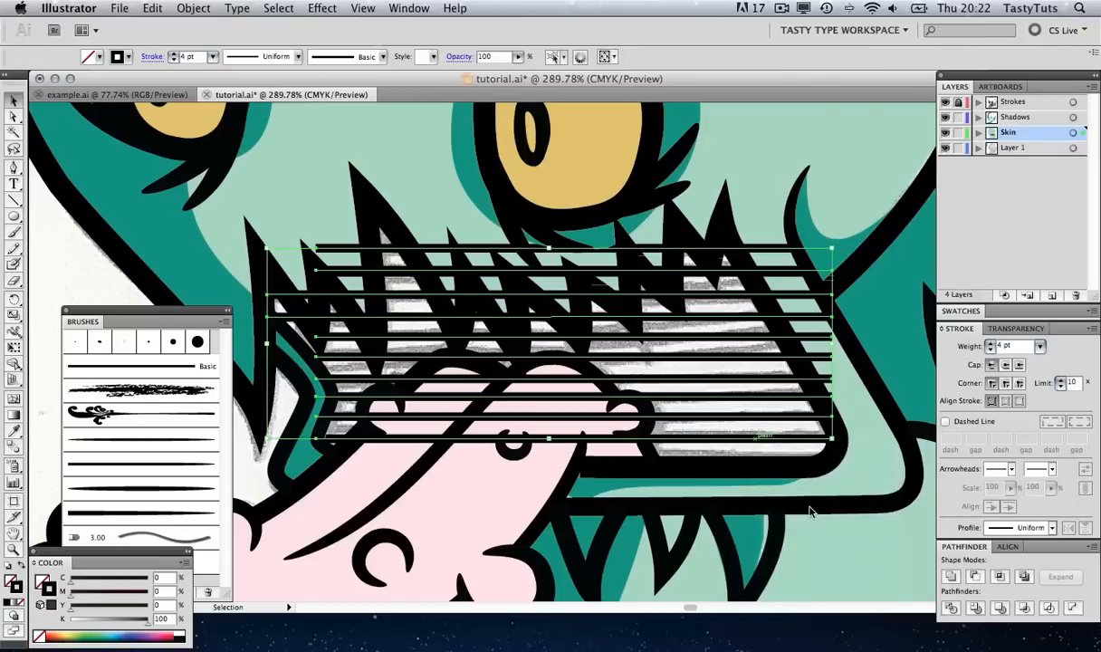
pyautogui.click(765, 192)
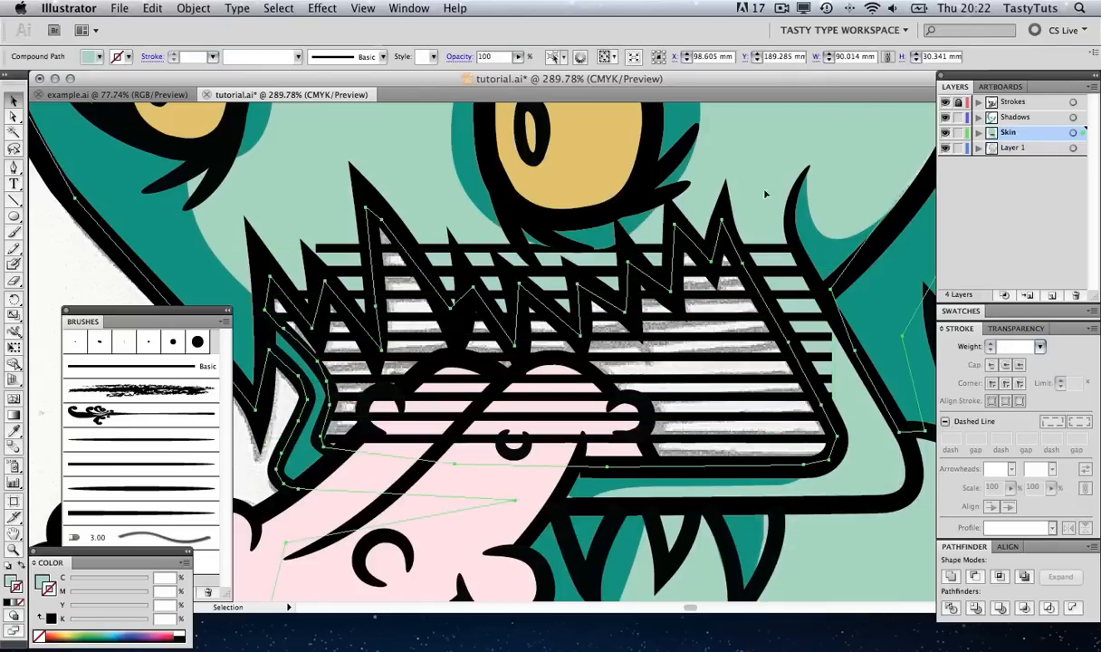
pyautogui.click(766, 250)
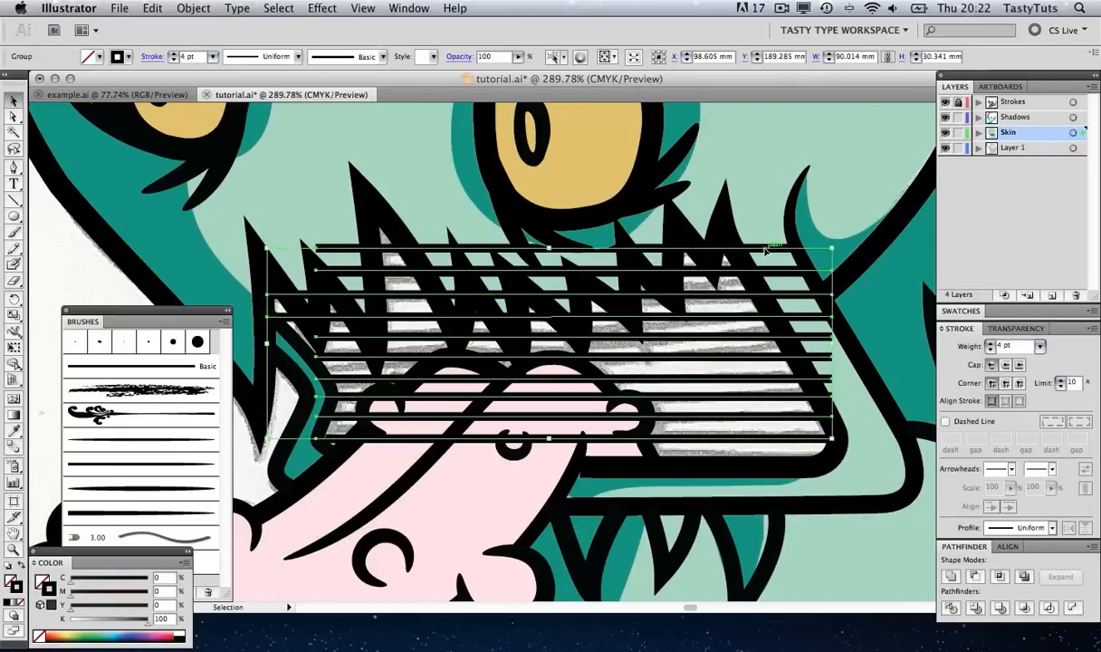
pyautogui.click(762, 192)
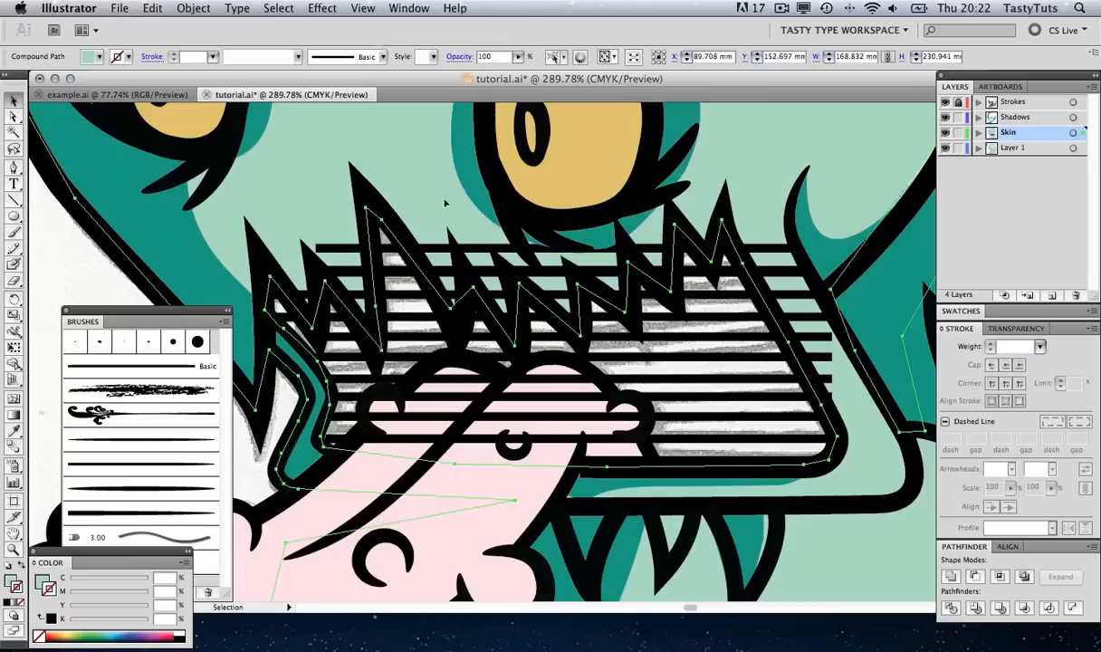
# Send the hatch line group to the back of the Skin layer, behind the face and tongue shapes
pyautogui.click(728, 318)
pyautogui.rightClick(729, 318)
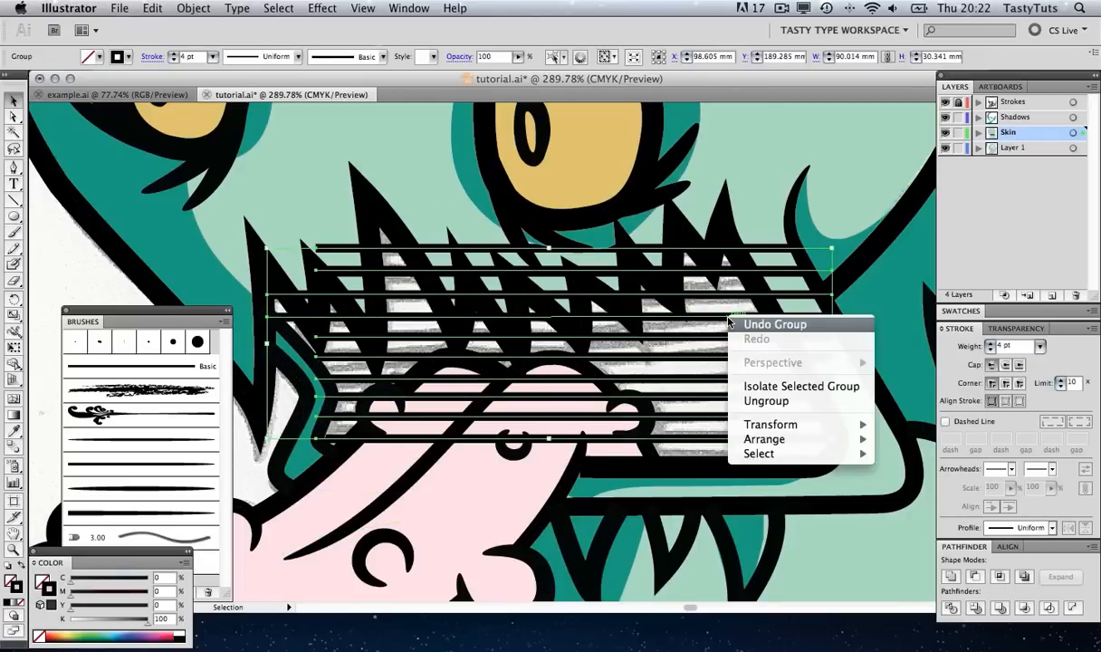
pyautogui.moveTo(816, 436)
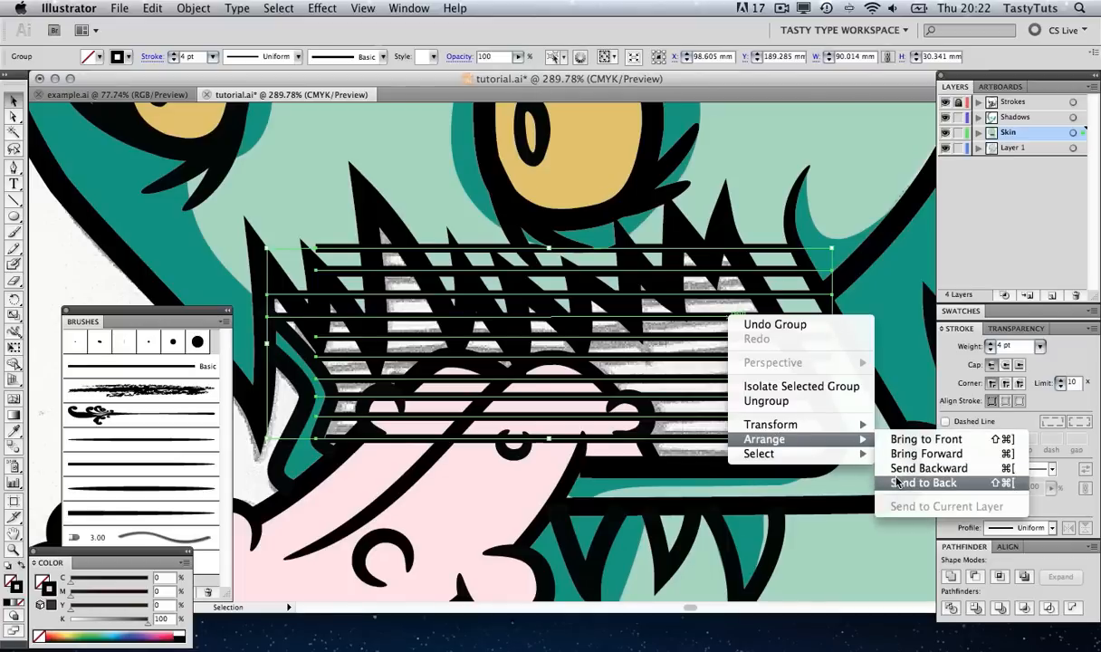
pyautogui.click(923, 482)
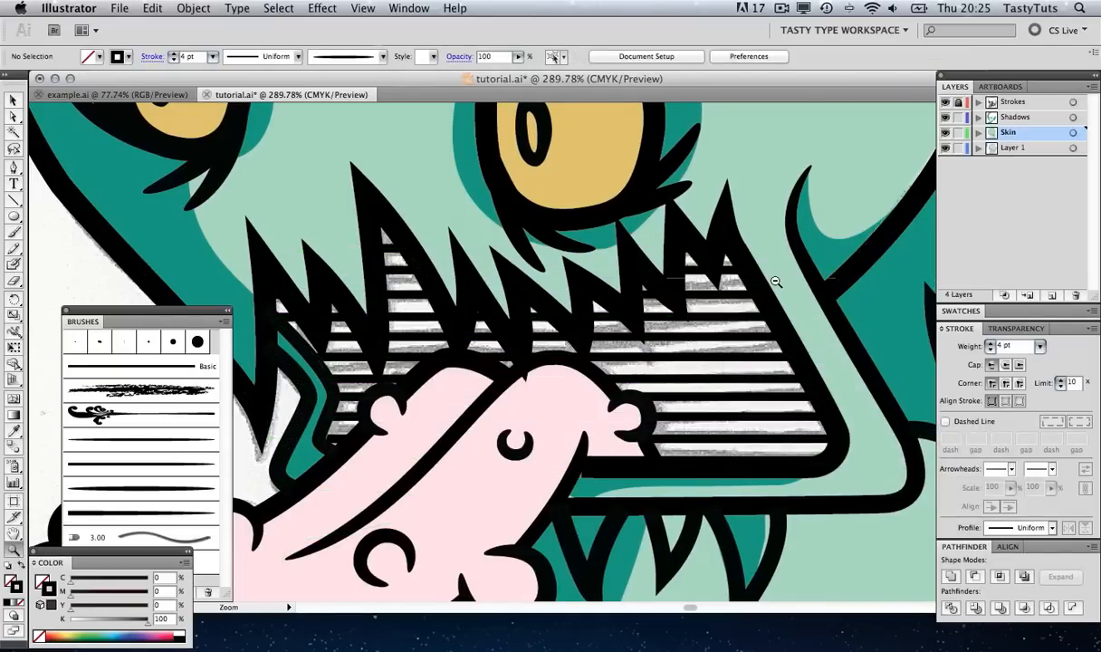
# Hide Layer 1 with the scanned sketch so that only the vector artwork shows
pyautogui.keyDown('alt'); pyautogui.click(776, 282); pyautogui.keyUp('alt')
pyautogui.keyDown('alt'); pyautogui.click(776, 282); pyautogui.keyUp('alt')
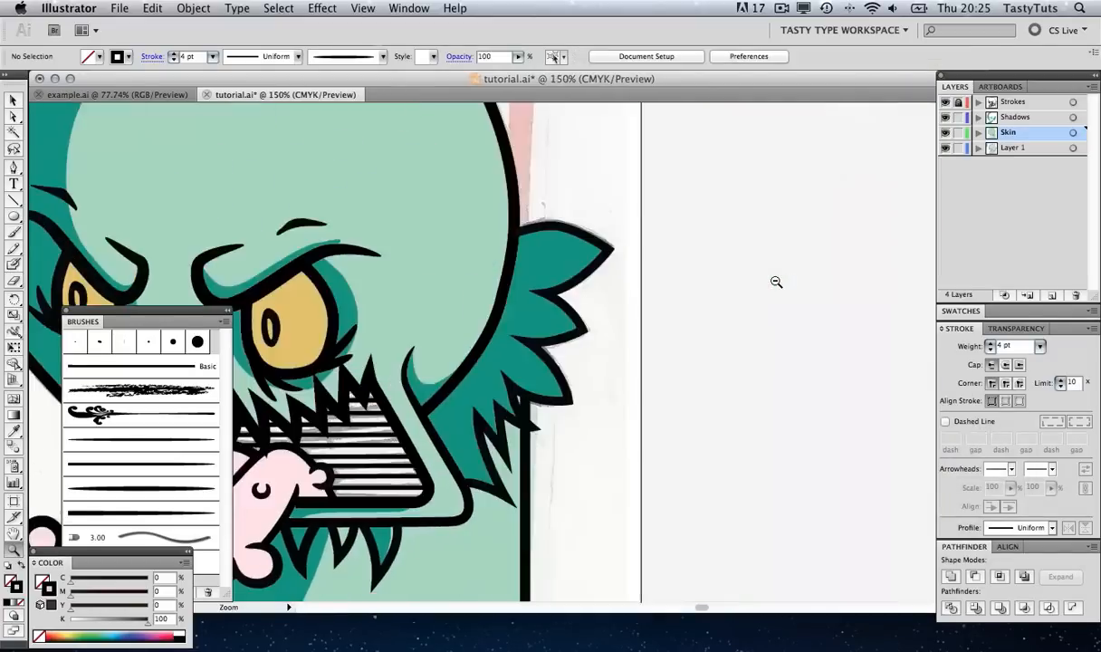
pyautogui.keyDown('alt'); pyautogui.click(776, 281); pyautogui.keyUp('alt')
pyautogui.moveTo(499, 337); pyautogui.dragTo(791, 302)
pyautogui.moveTo(602, 314); pyautogui.dragTo(623, 335)
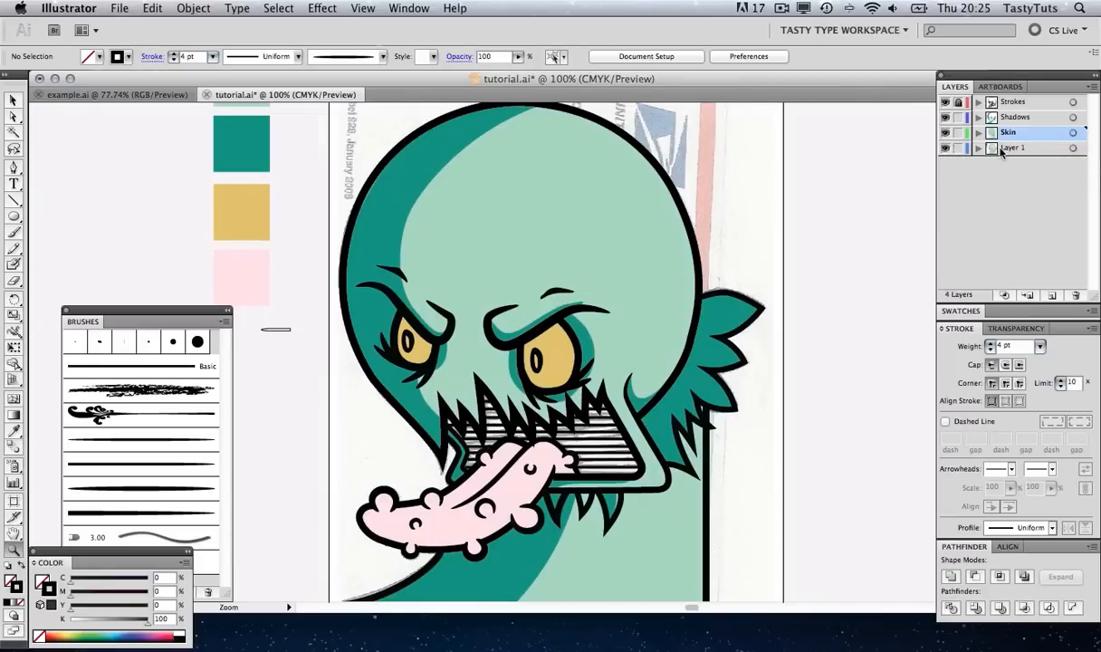
pyautogui.click(945, 147)
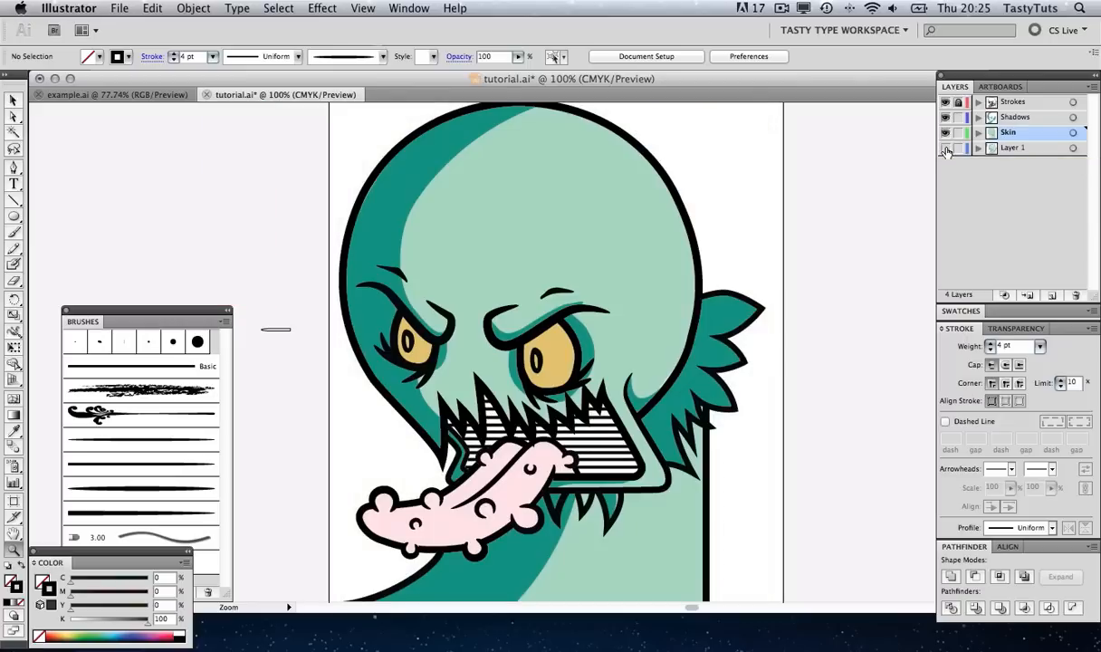
pyautogui.scroll(-1, 707, 272)
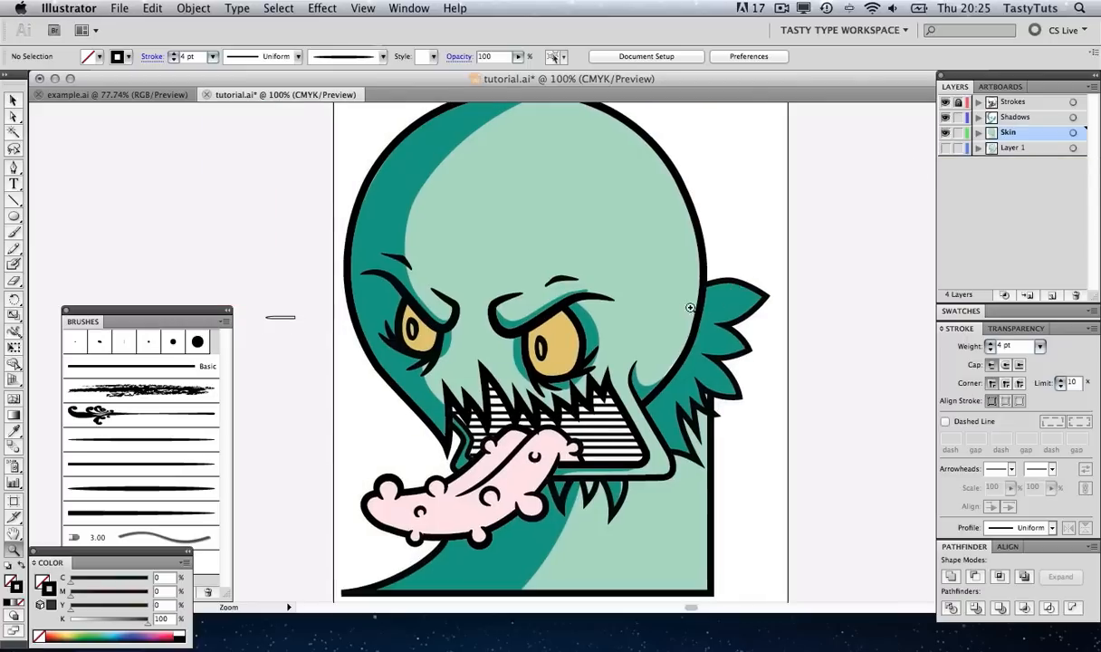
pyautogui.press('super+minus')
pyautogui.hscroll(-2, 661, 310)
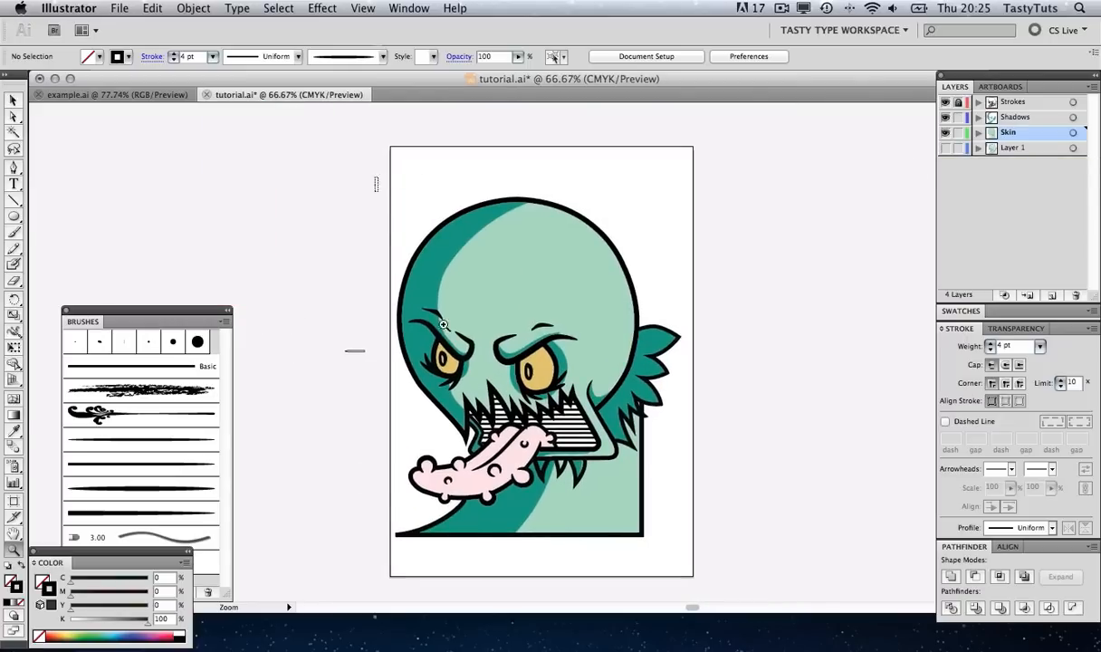
pyautogui.moveTo(374, 177); pyautogui.dragTo(670, 556)
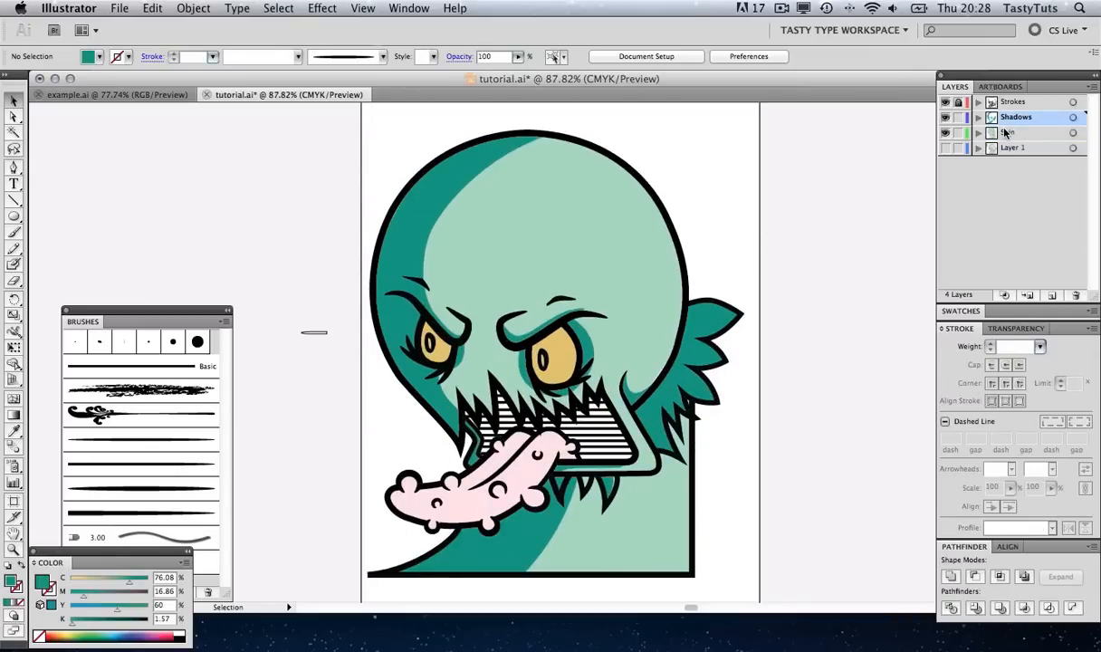
# Check how the artwork is split by hiding the Skin, Shadows and Strokes layers and showing them again
pyautogui.click(945, 133)
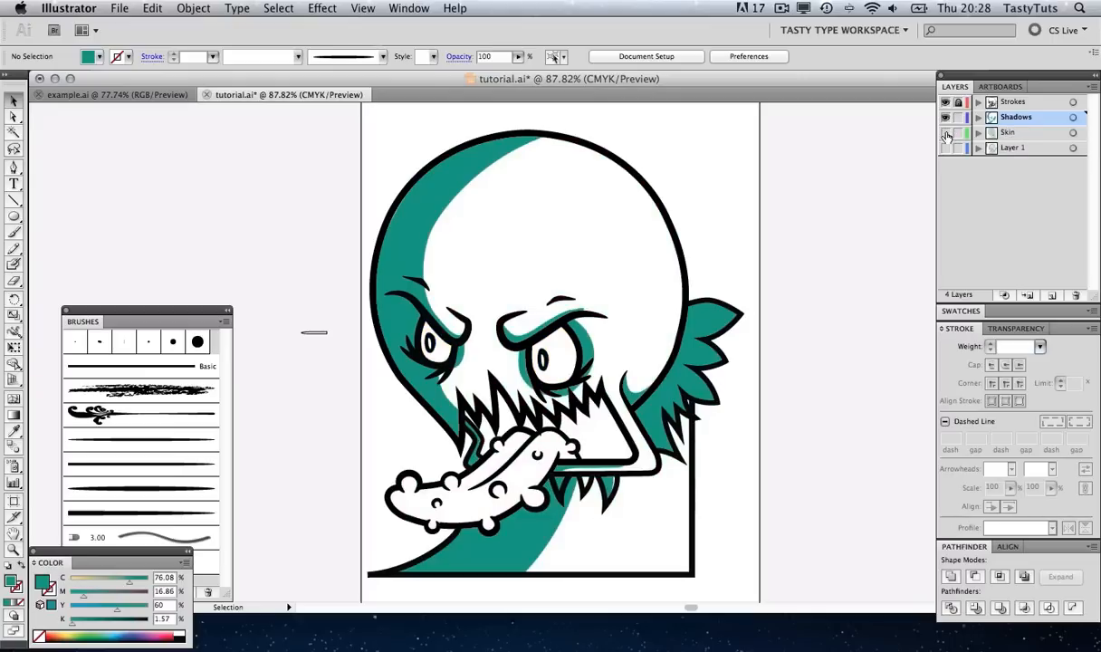
pyautogui.click(944, 118)
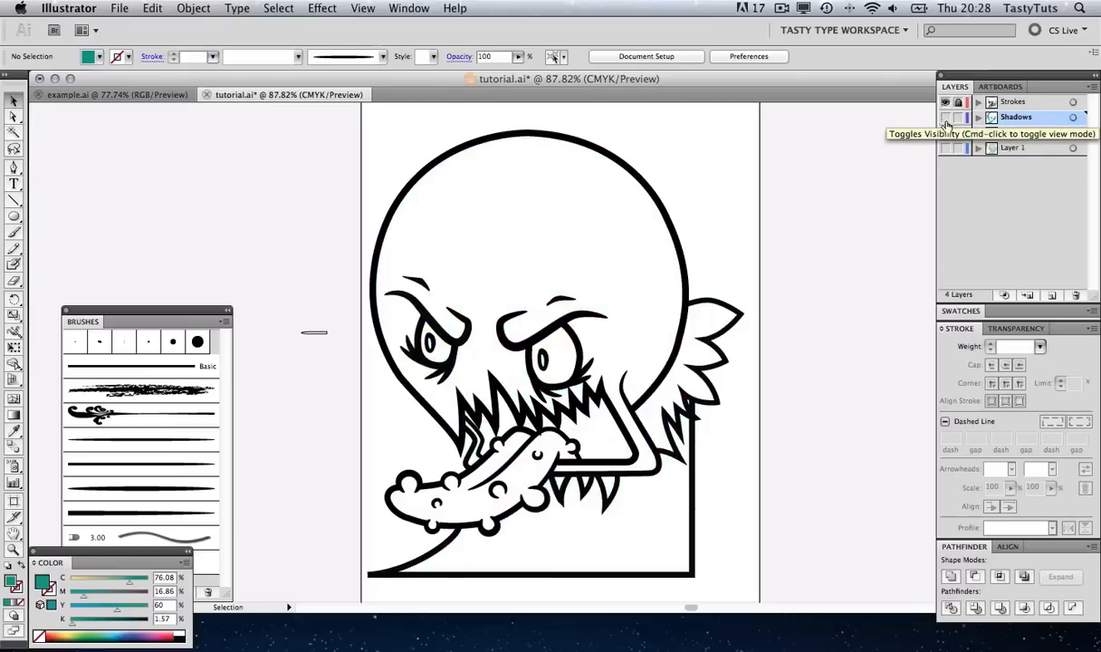
pyautogui.click(945, 104)
pyautogui.click(946, 103)
pyautogui.press('super+y')
pyautogui.click(946, 118)
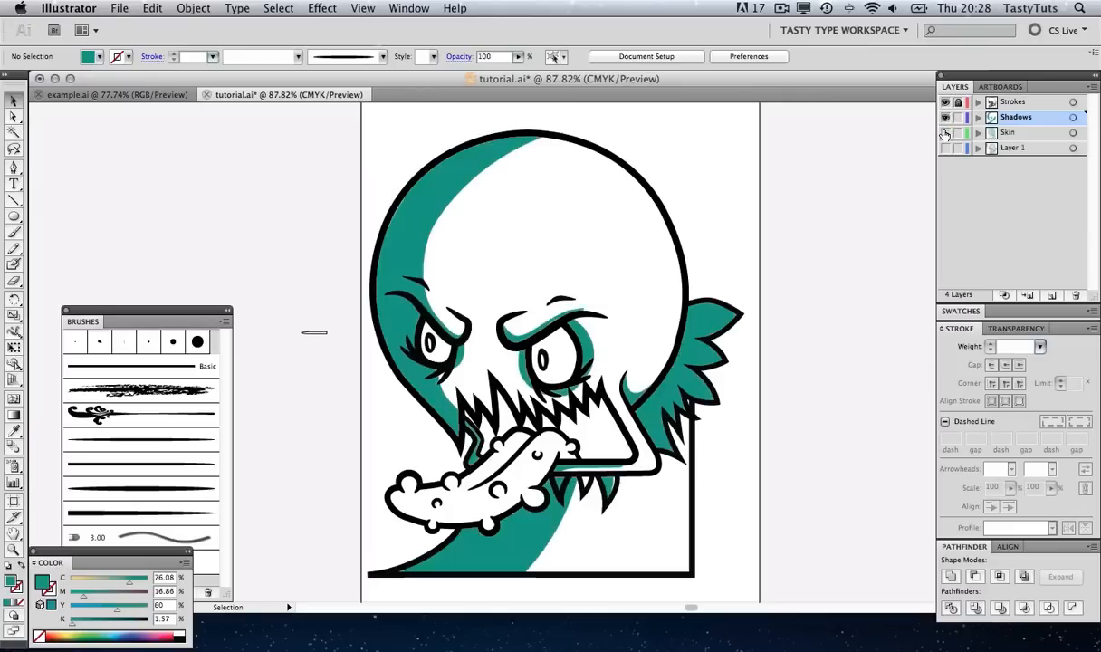
pyautogui.click(946, 133)
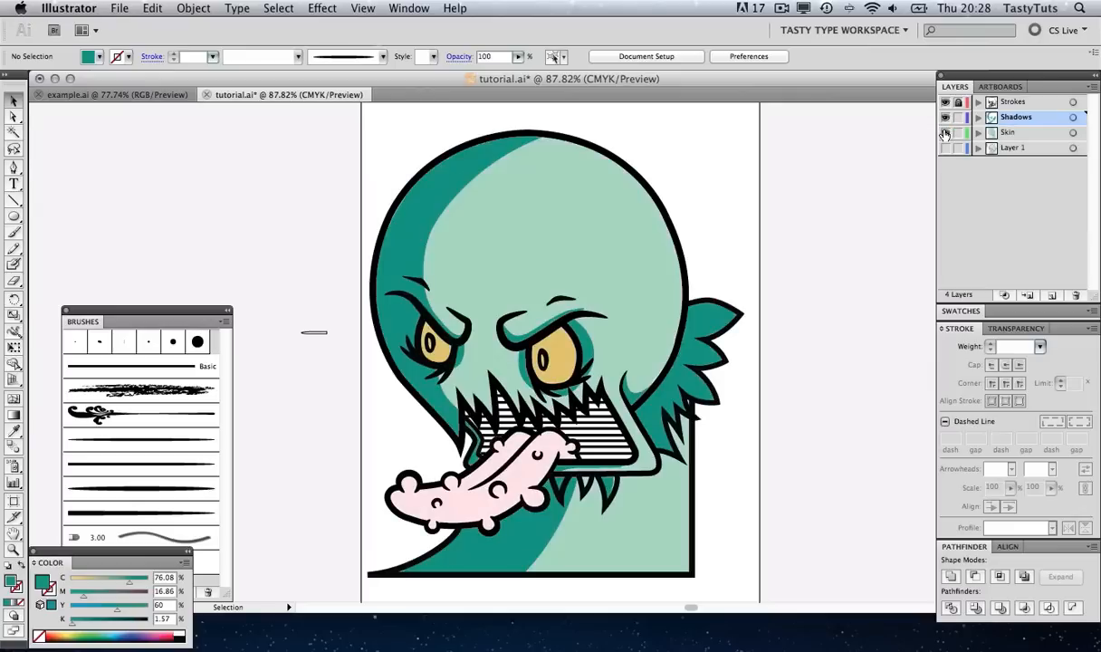
# On the Skin layer, recolour the head and body shape yellow with C 6.27, M 0, Y 85.49, K 0
pyautogui.click(1007, 133)
pyautogui.click(625, 201)
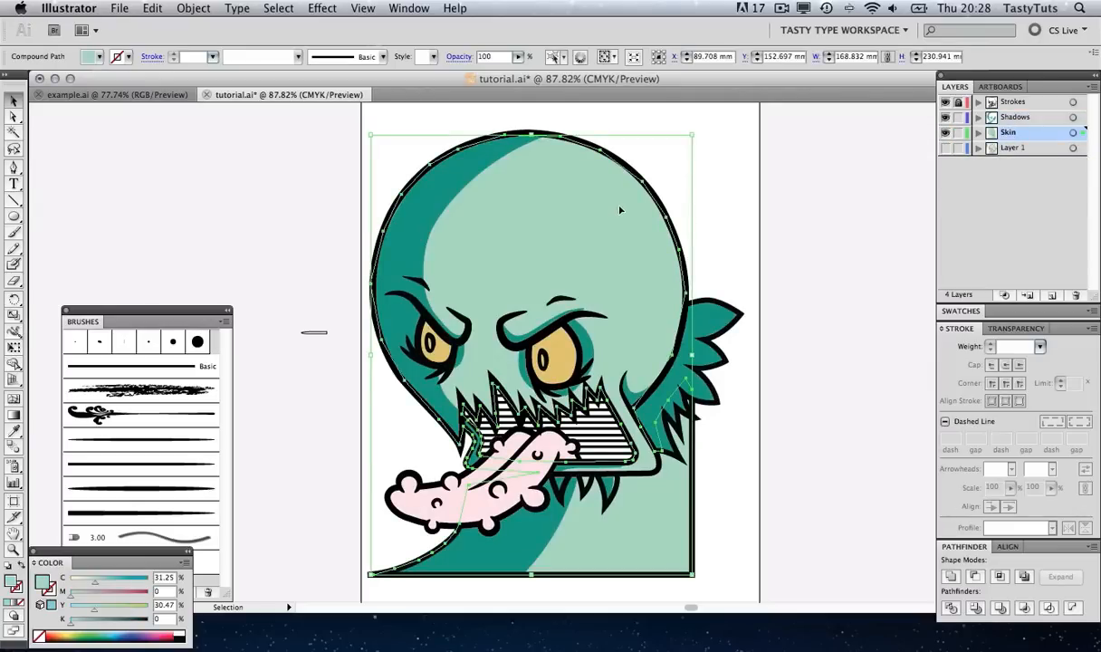
pyautogui.click(73, 633)
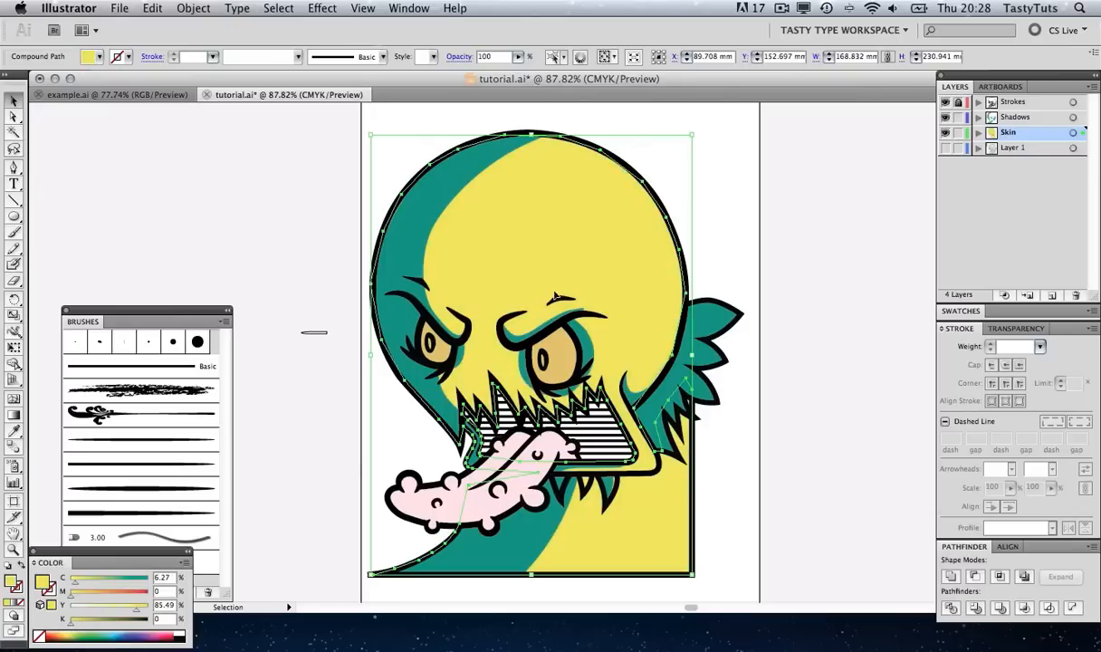
# Recolour the shape group on the Shadows layer orange with C 0, M 47.84, Y 82.75, K 0
pyautogui.click(1009, 120)
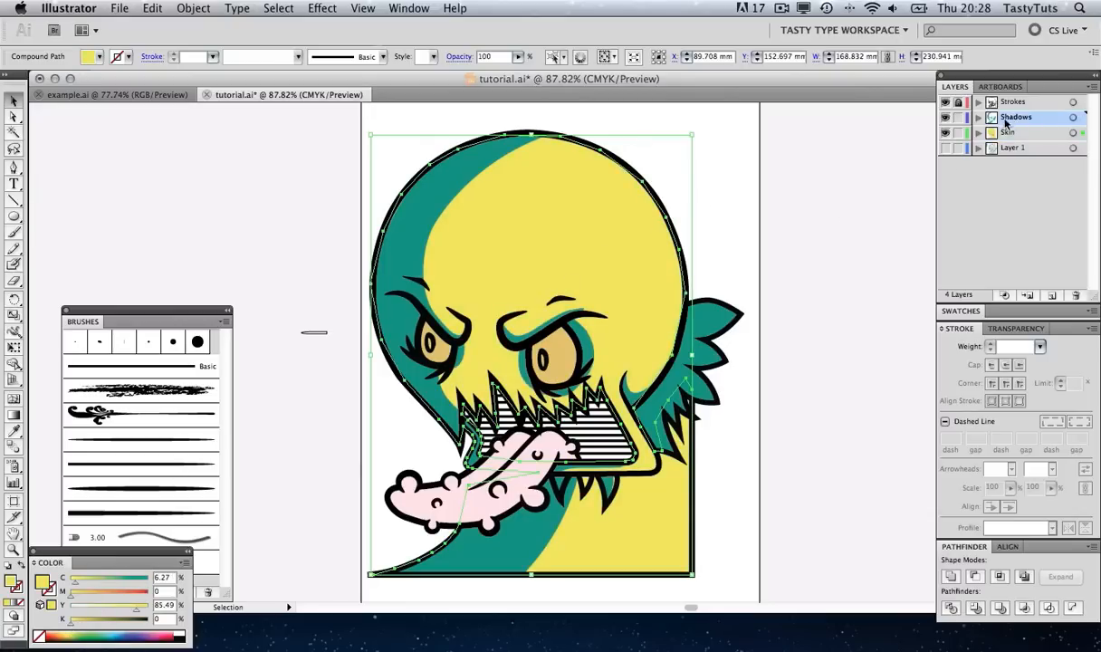
pyautogui.click(455, 183)
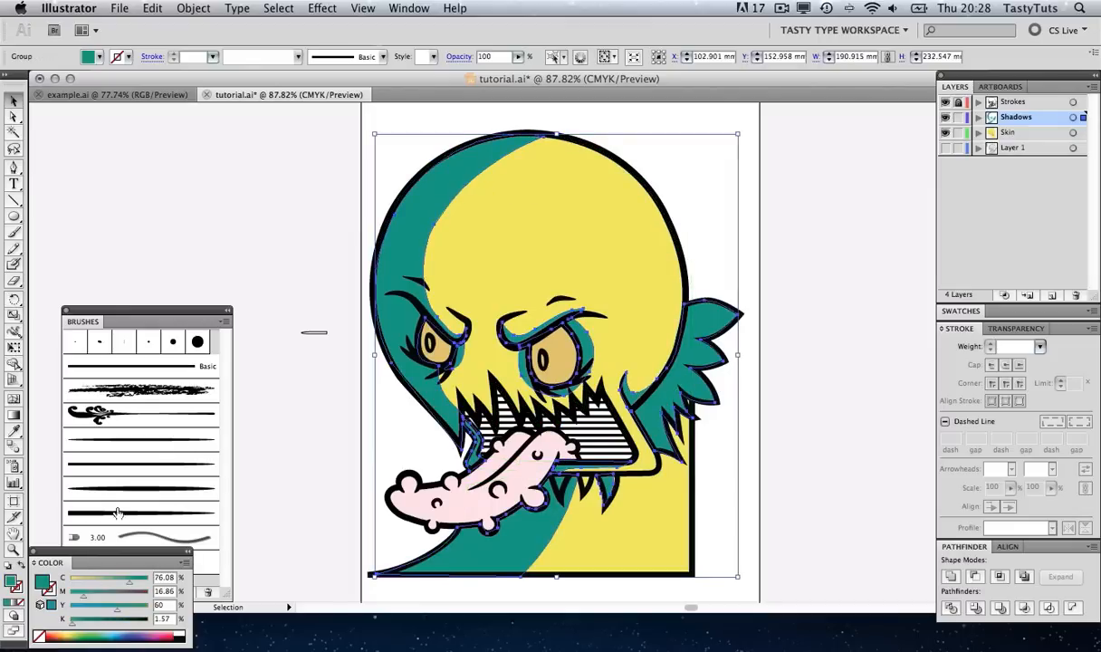
pyautogui.click(63, 633)
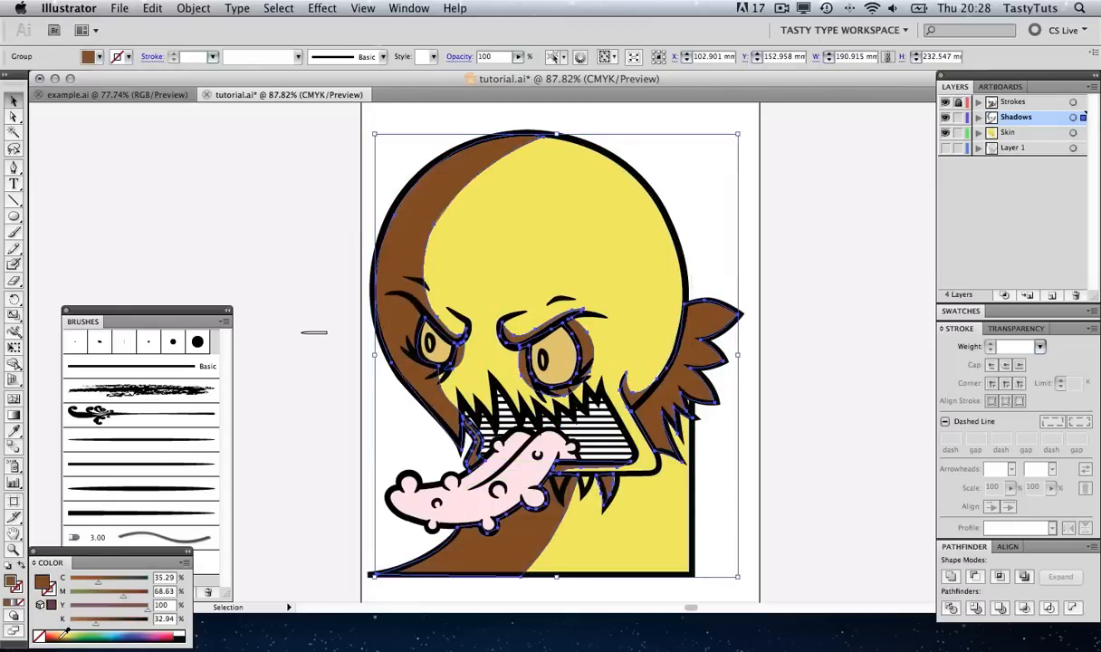
pyautogui.click(66, 631)
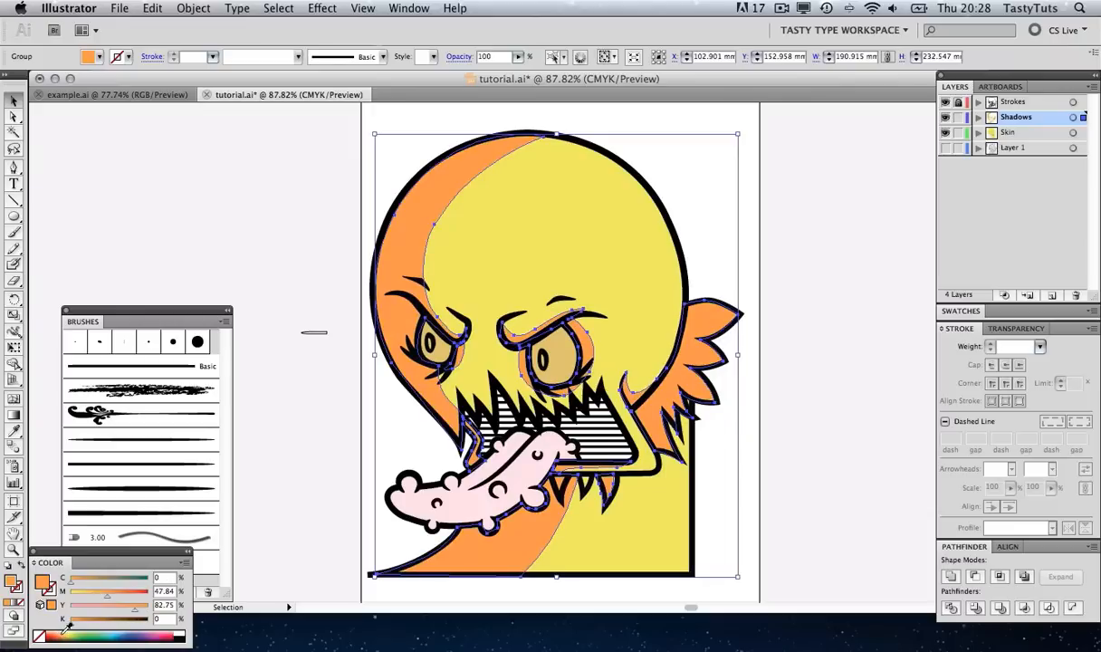
pyautogui.click(289, 163)
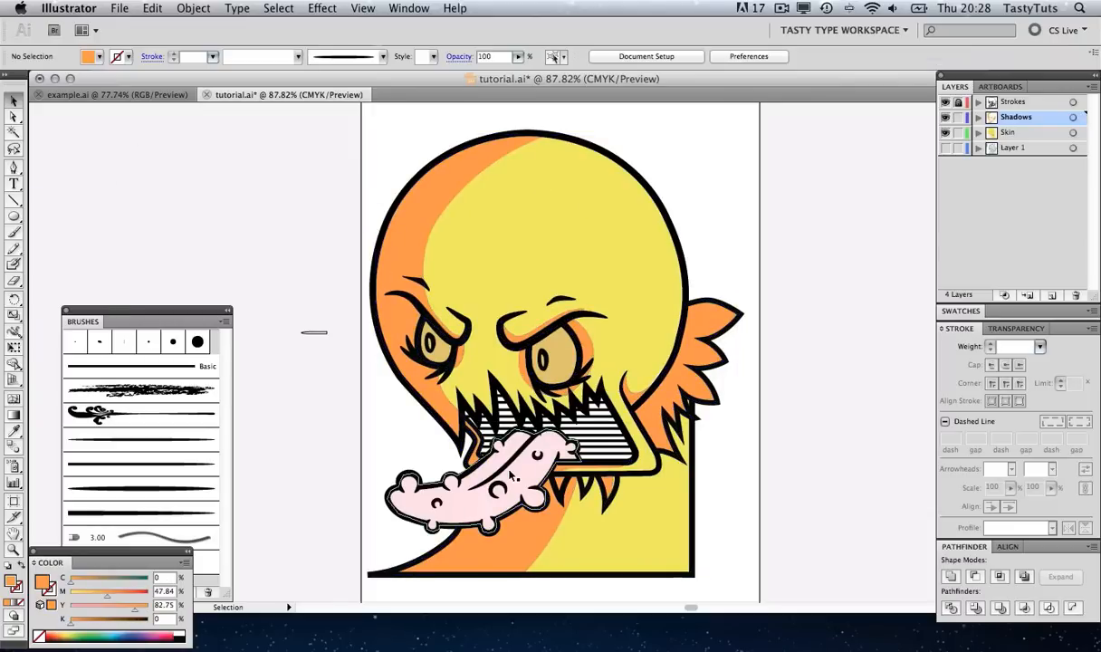
# Recolour the tongue hot pink with C 0, M 96.08, Y 0, K 0
pyautogui.click(487, 452)
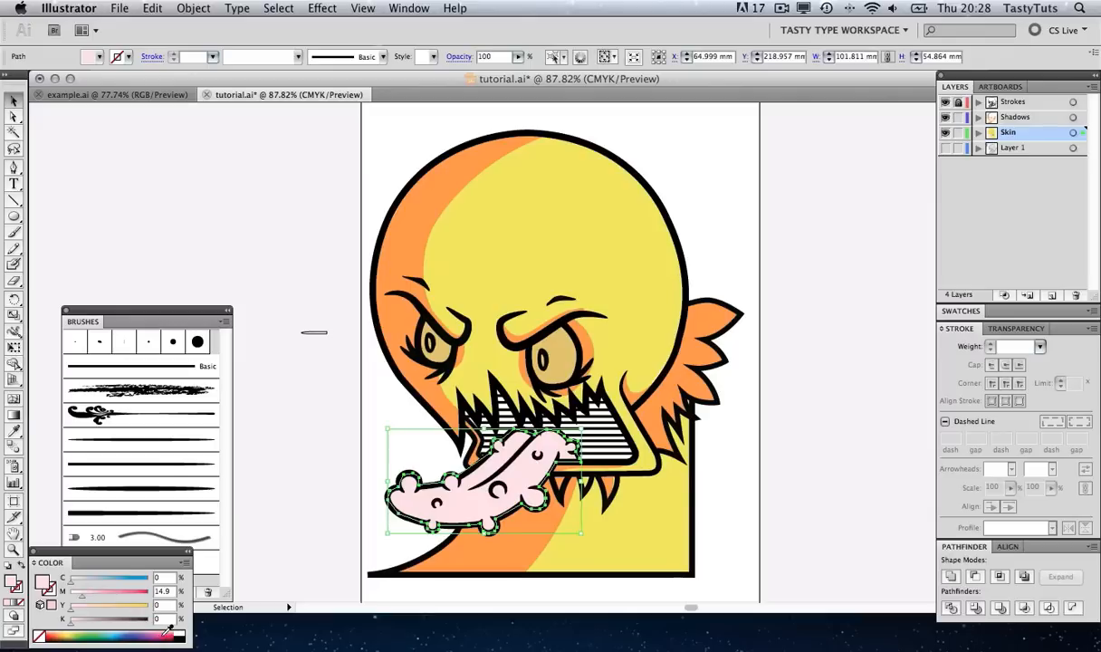
pyautogui.click(147, 592)
pyautogui.click(331, 204)
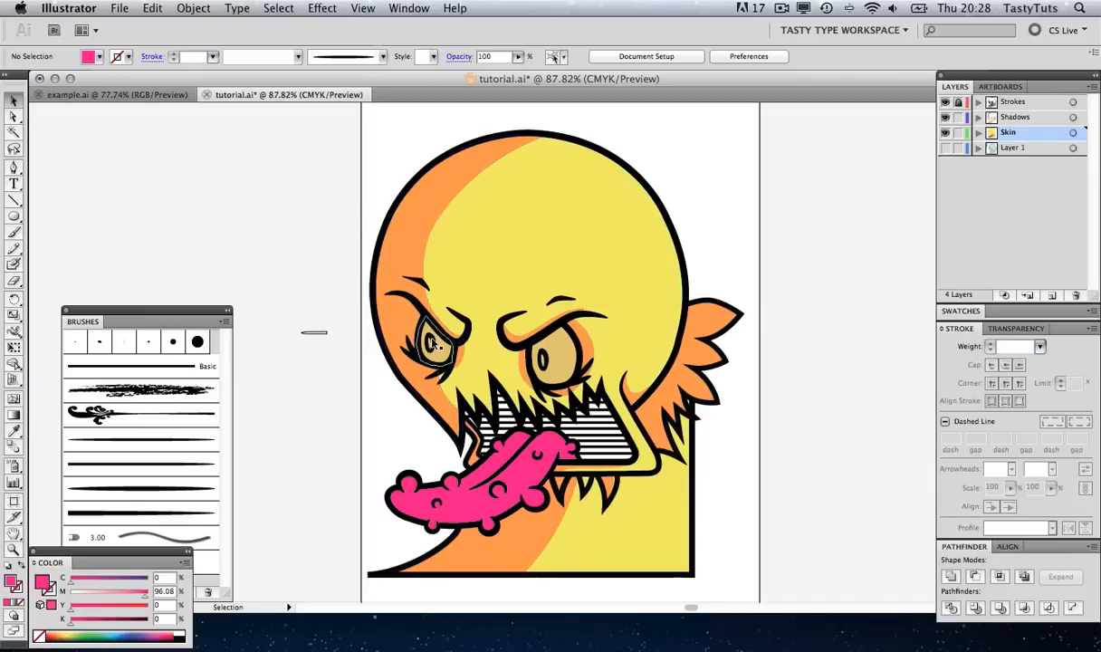
# Recolour both eyeballs bright blue with C 58.04, M 4.71, Y 0, K 0
pyautogui.click(433, 342)
pyautogui.keyDown('shift'); pyautogui.click(562, 350); pyautogui.keyUp('shift')
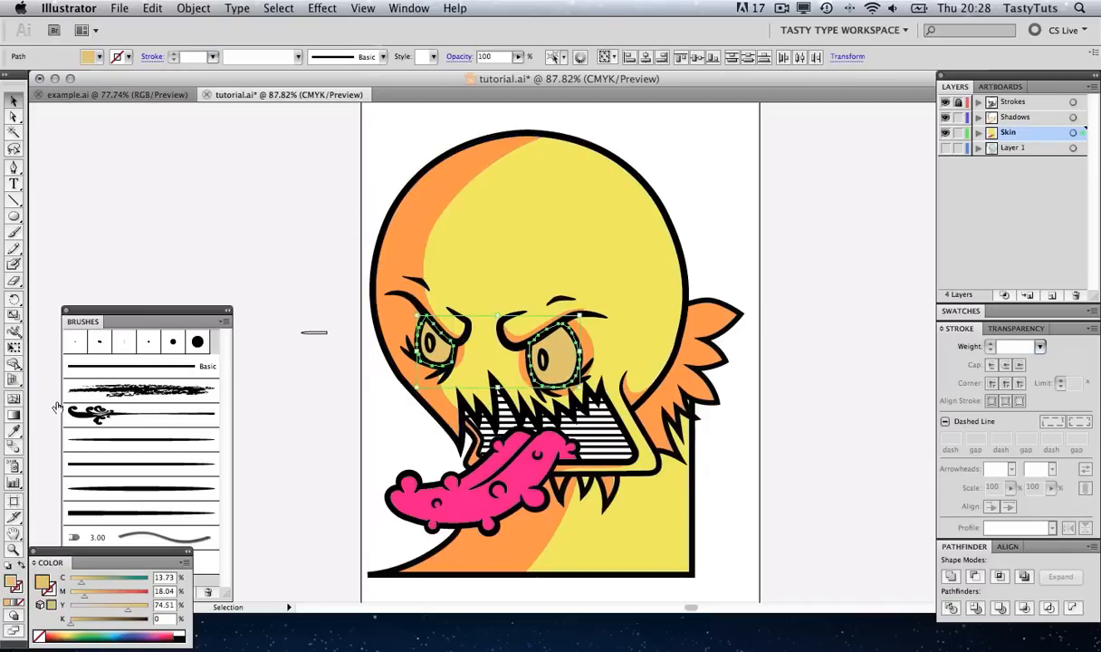
pyautogui.click(124, 627)
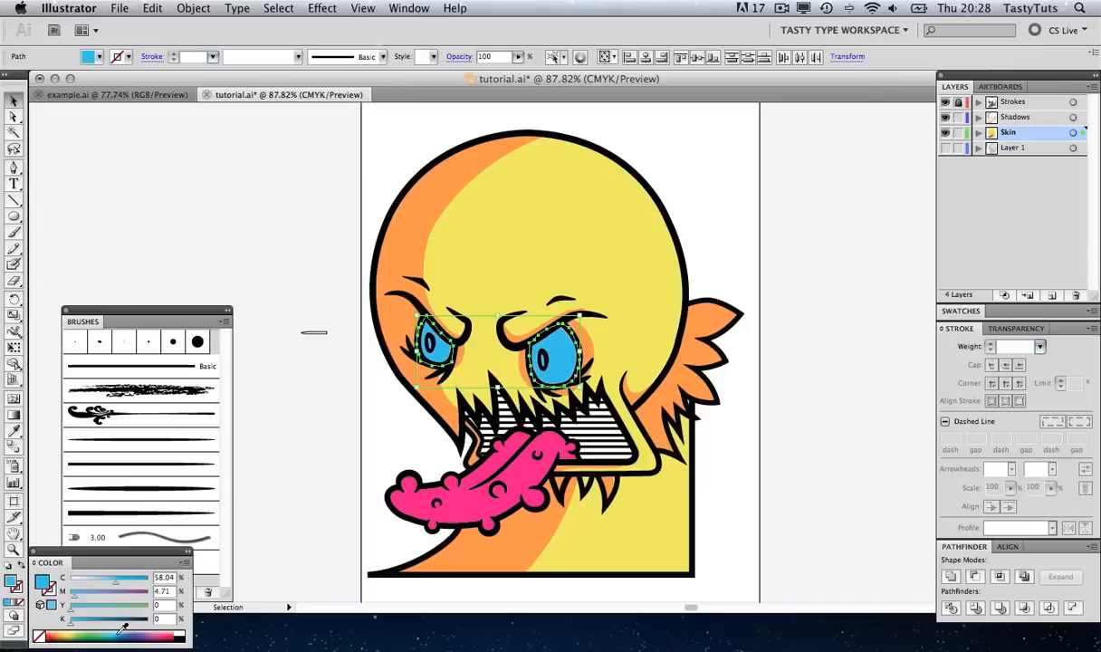
pyautogui.click(238, 145)
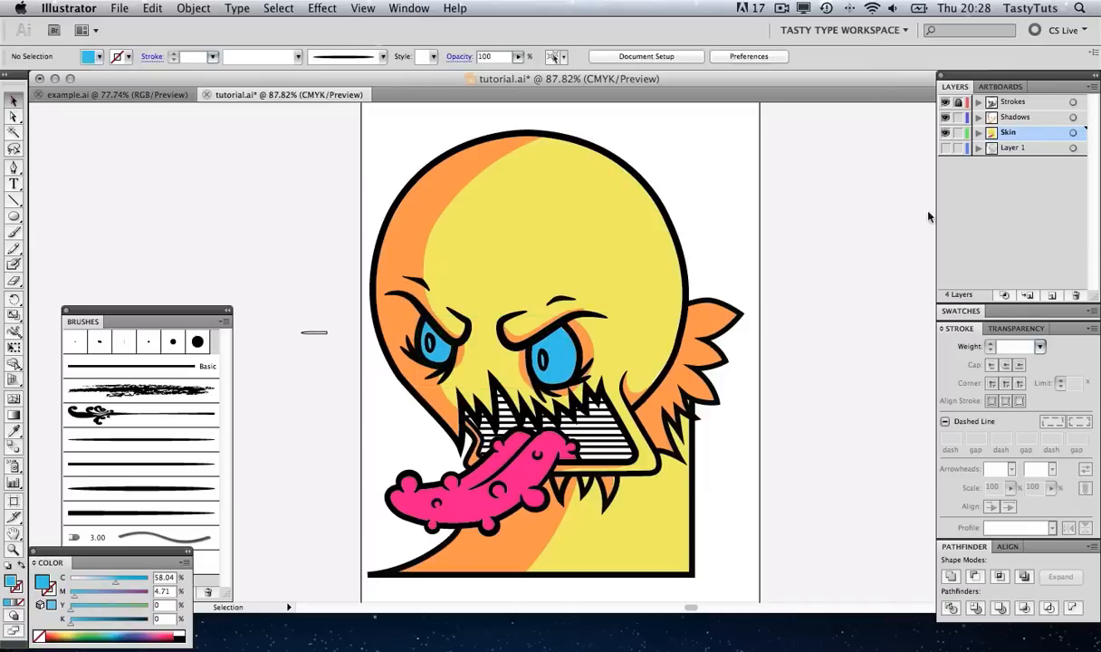